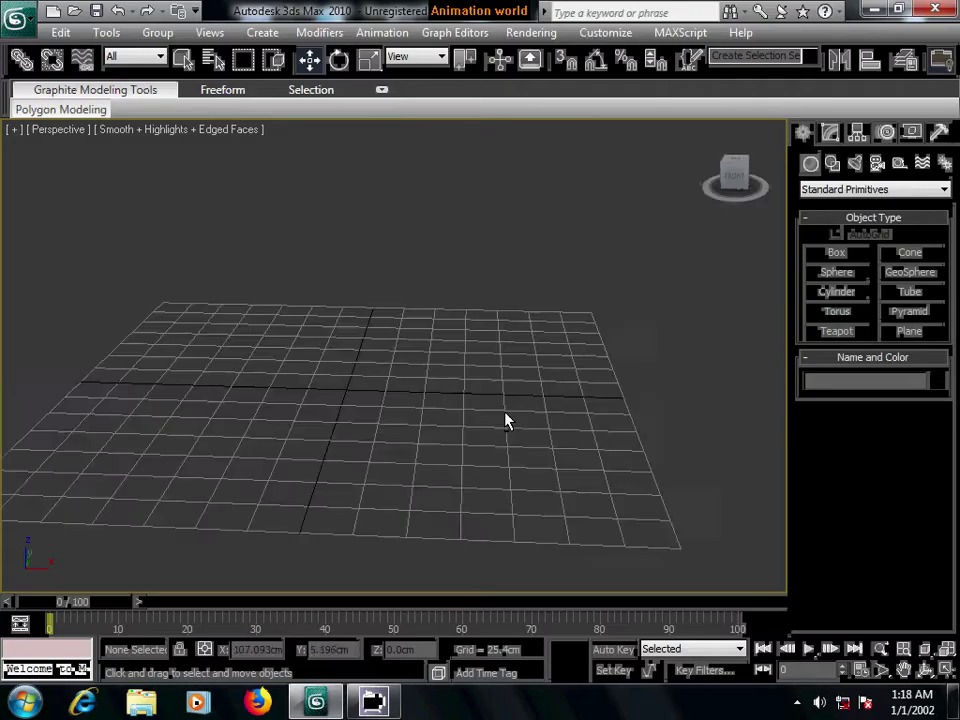
- Create Tube01 at the grid centre with radii about 59.5 and 48.8 cm and height about 60.6 cm
click(905, 292)
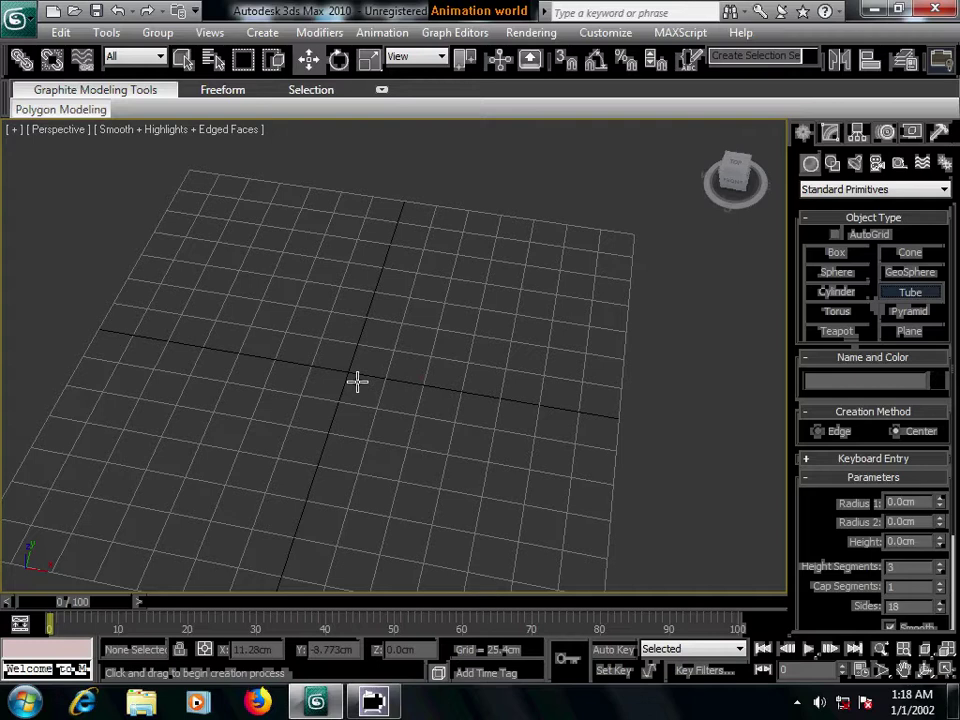
drag(347, 371, 409, 414)
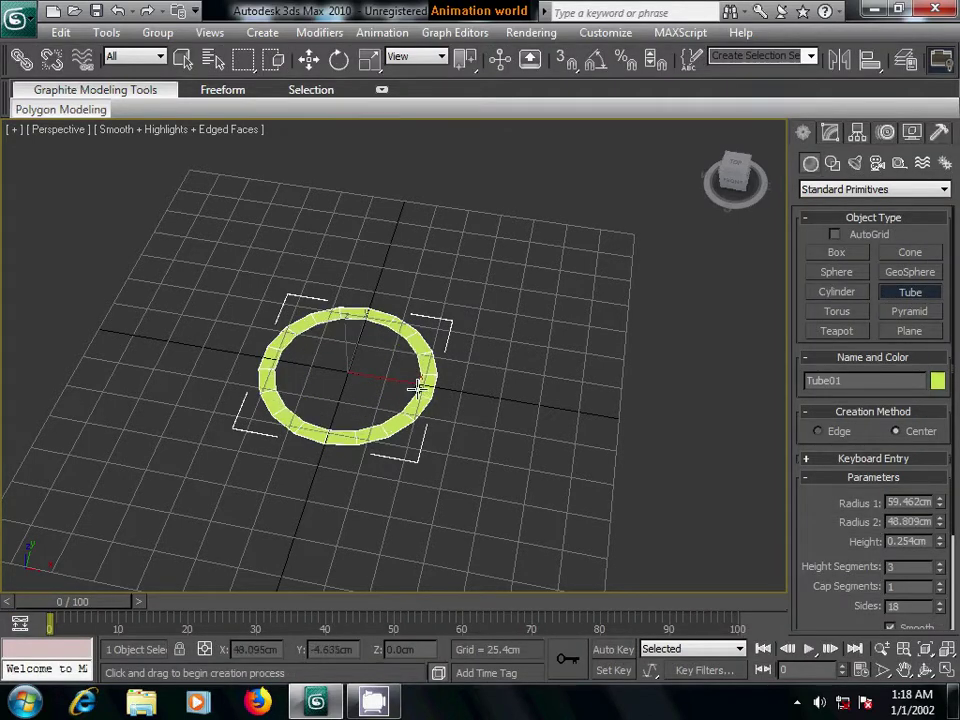
click(417, 388)
click(402, 289)
alt+middle_drag(459, 469, 444, 408)
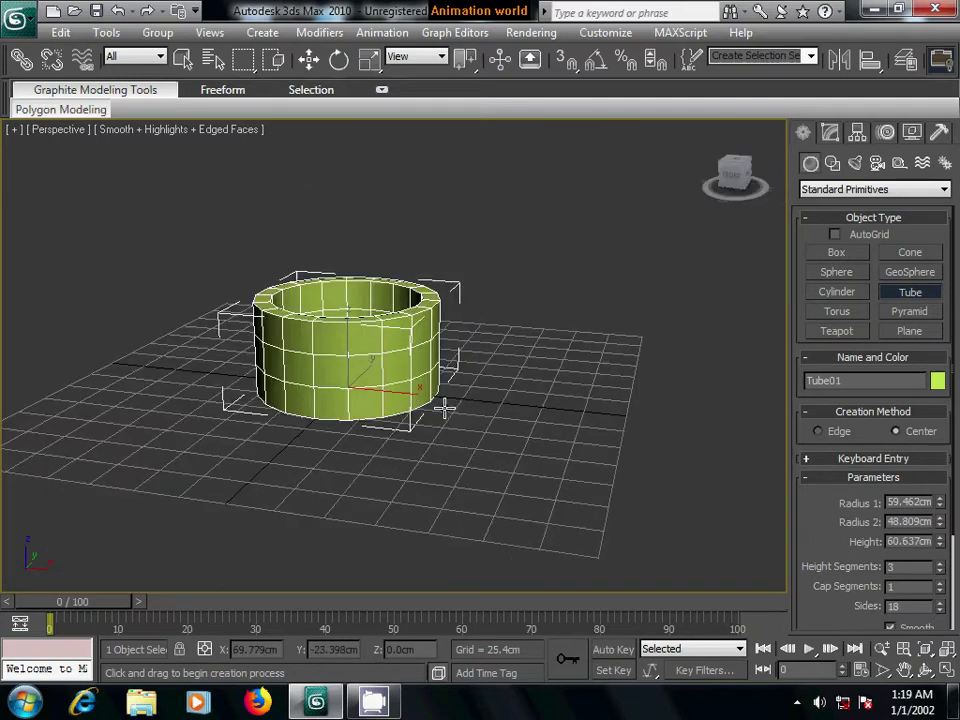
right_click(444, 408)
right_click(372, 334)
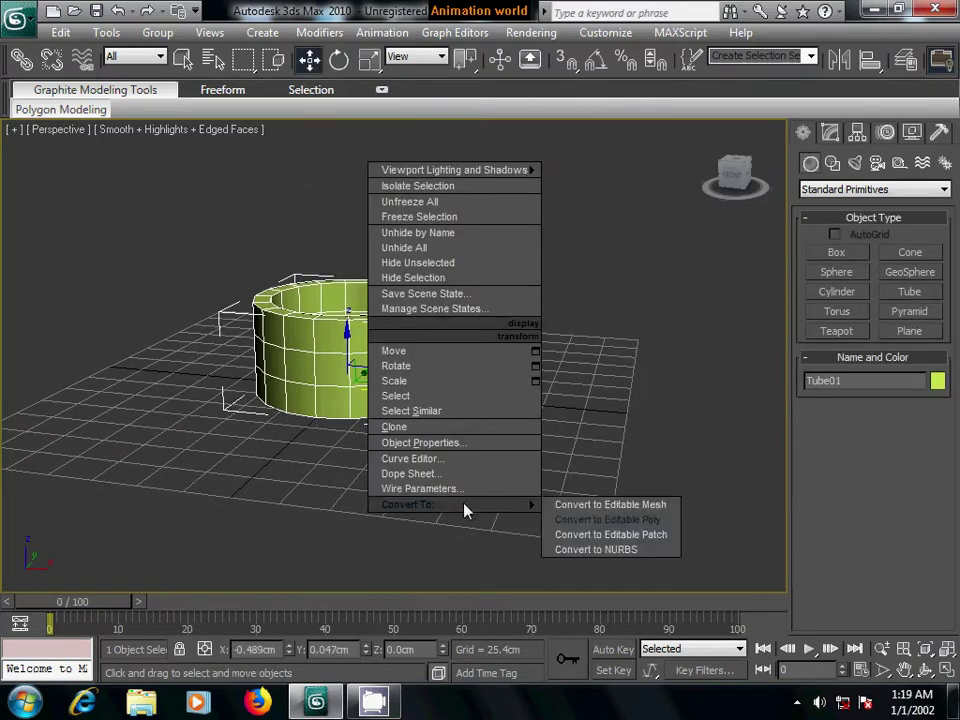
- Convert the tube to Editable Poly and select its bottom edge ring as polygons
click(585, 519)
click(846, 397)
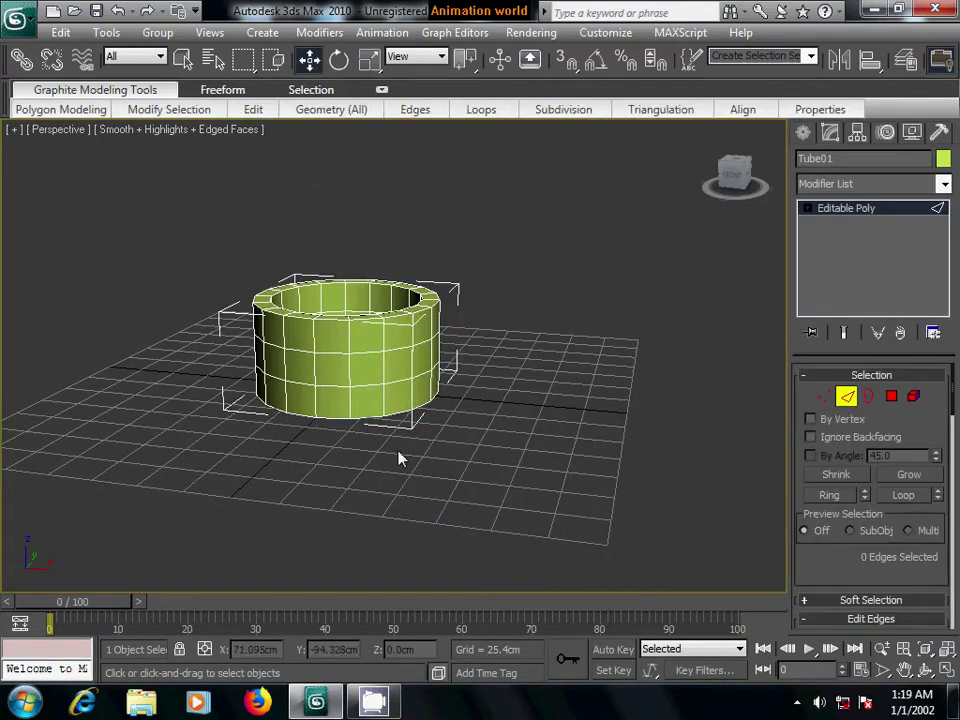
middle_drag(399, 456, 420, 424)
click(394, 378)
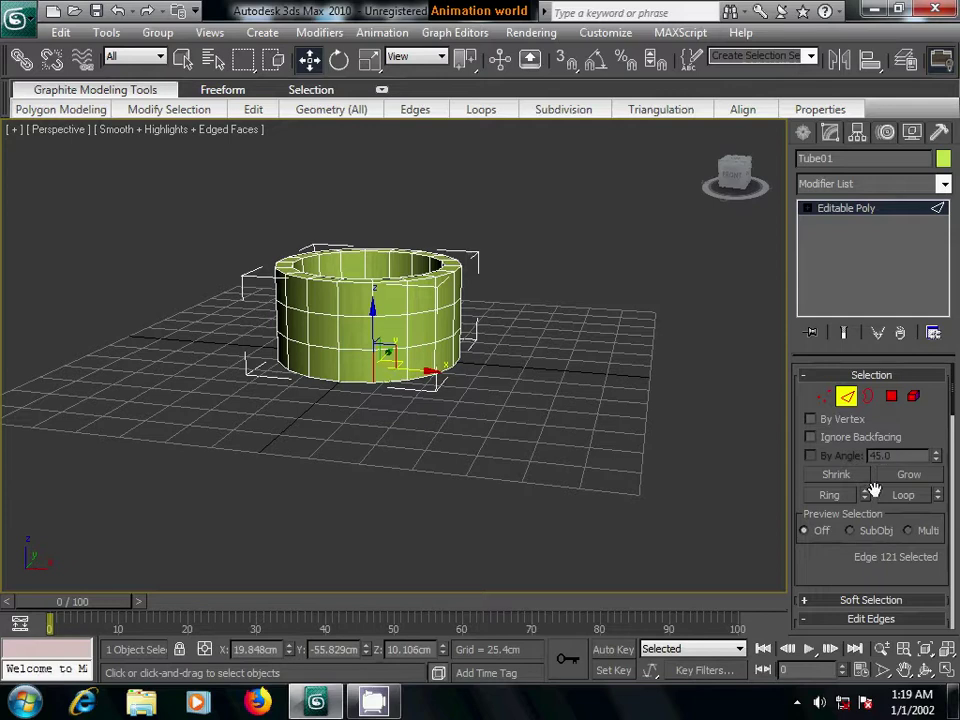
click(833, 496)
ctrl+click(891, 397)
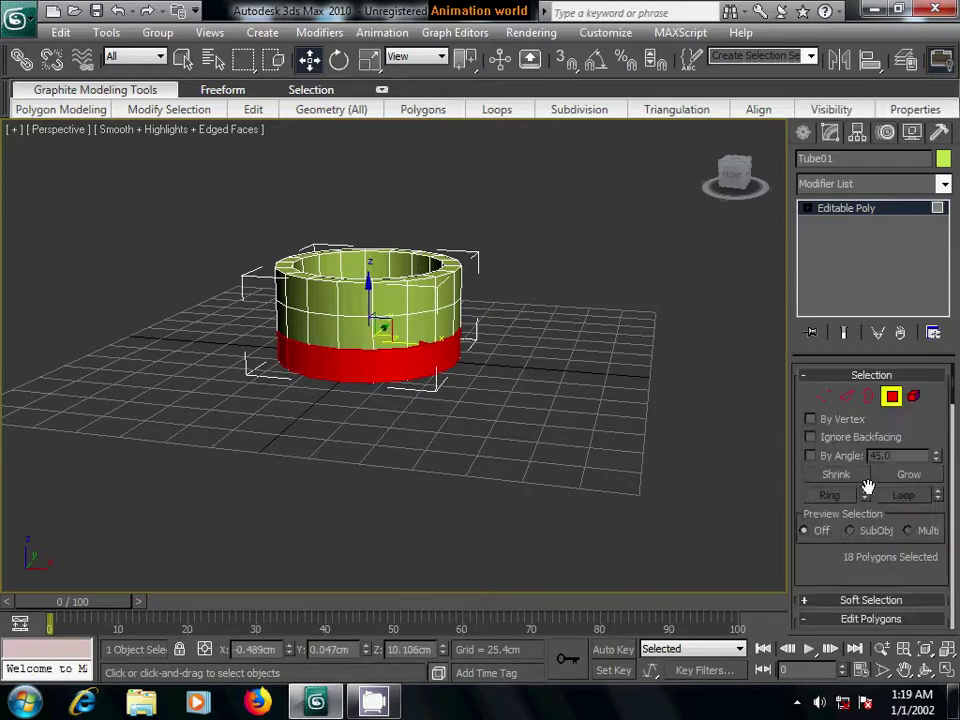
drag(848, 567, 850, 432)
- Extrude the bottom band of faces by Local Normal, about 17 cm
click(861, 528)
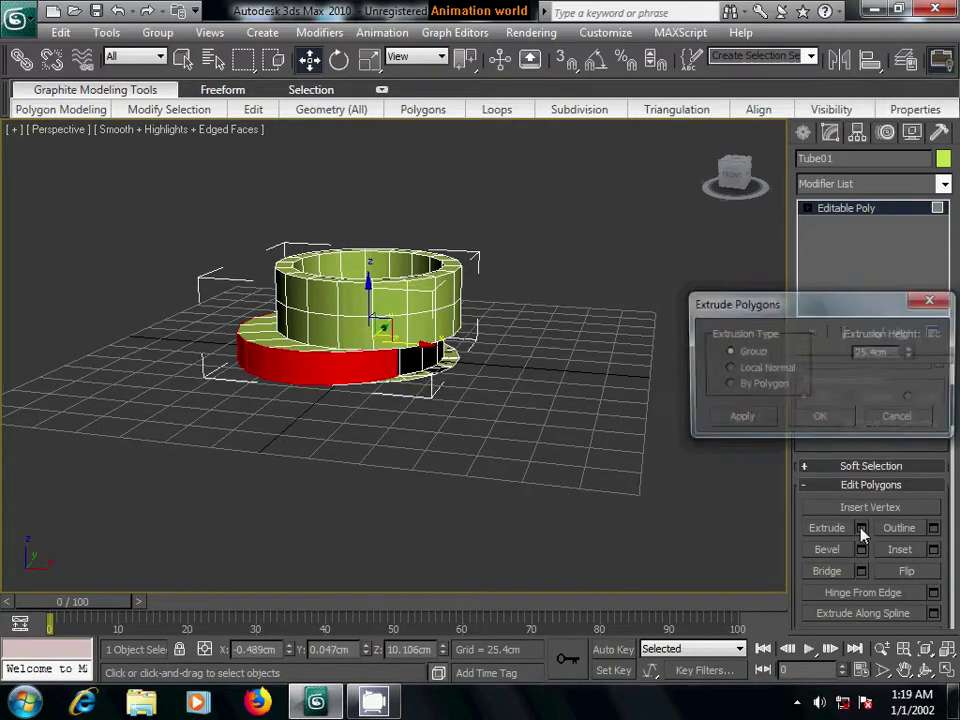
click(751, 370)
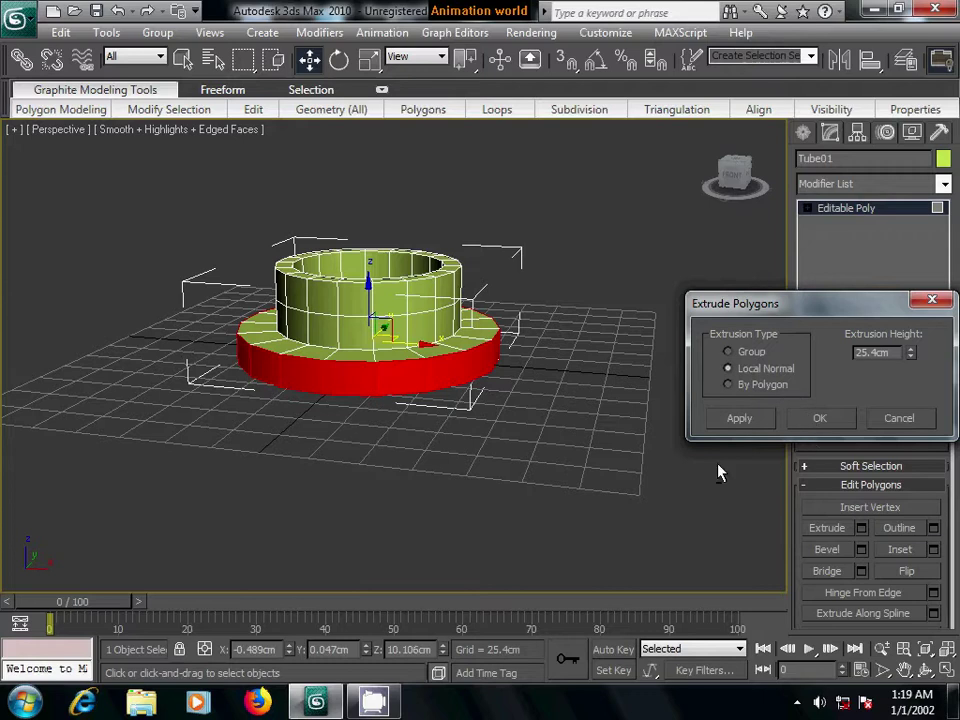
mouse_move(718, 471)
alt+middle_down()
mouse_move(450, 467)
mouse_move(460, 482)
alt+middle_up()
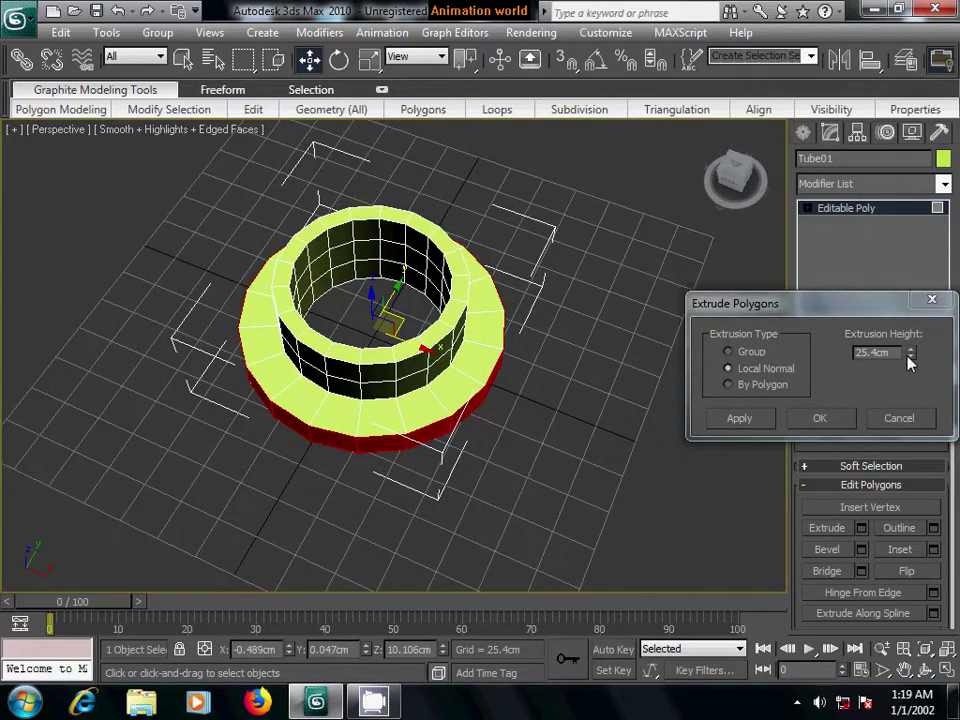
drag(907, 356, 910, 386)
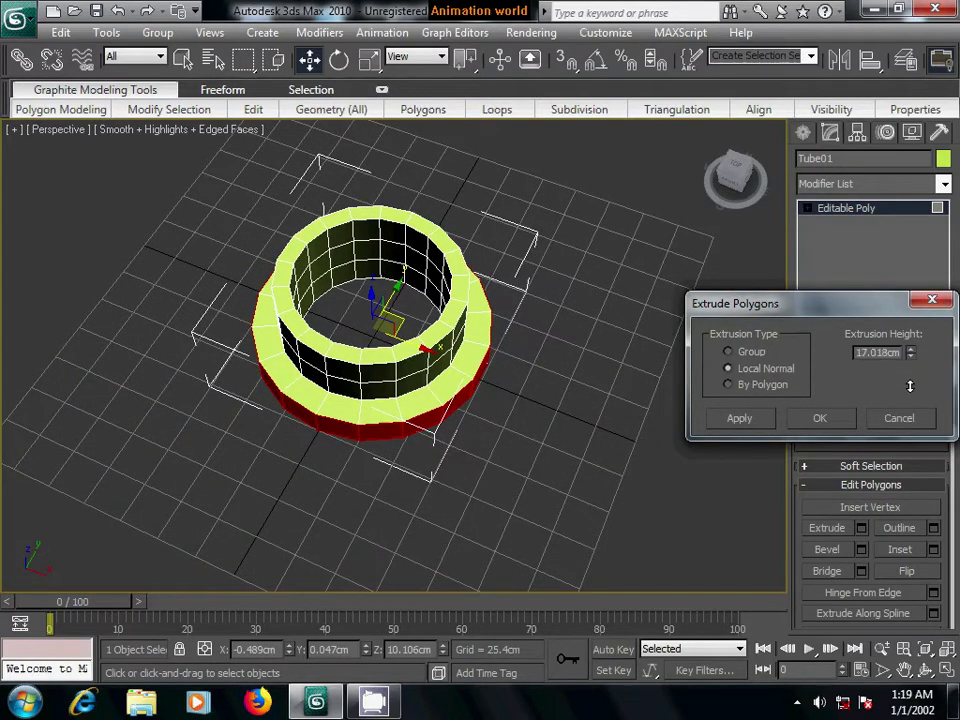
click(821, 419)
- Work on the tube's vertices in the Left view, zoomed in on the tube
alt+middle_drag(581, 441, 559, 399)
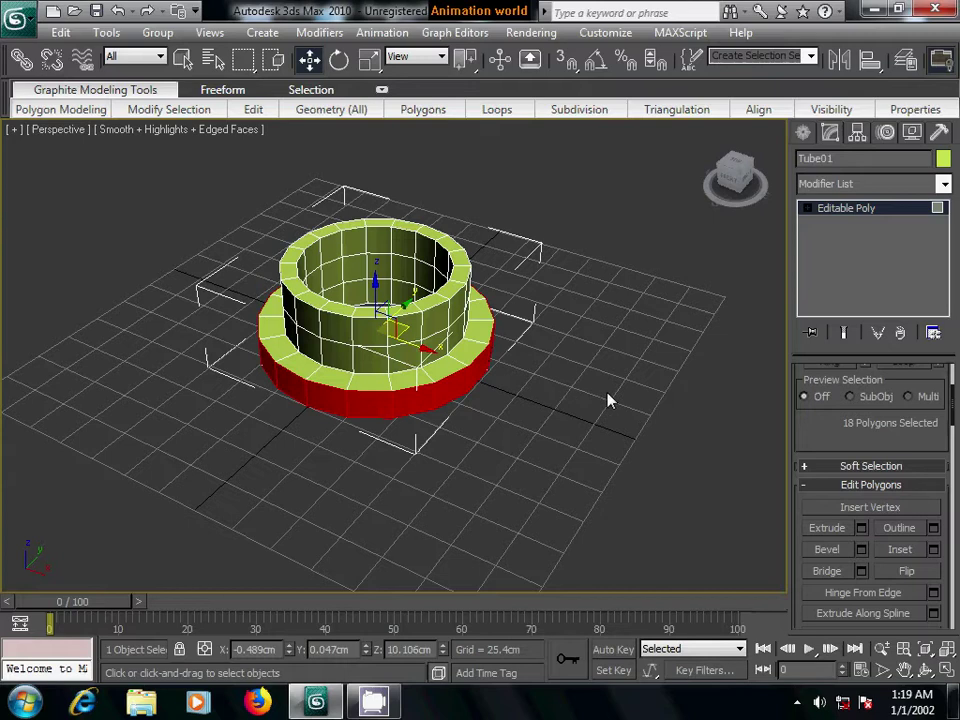
key(l)
click(807, 208)
click(840, 208)
click(842, 223)
middle_drag(478, 404, 570, 429)
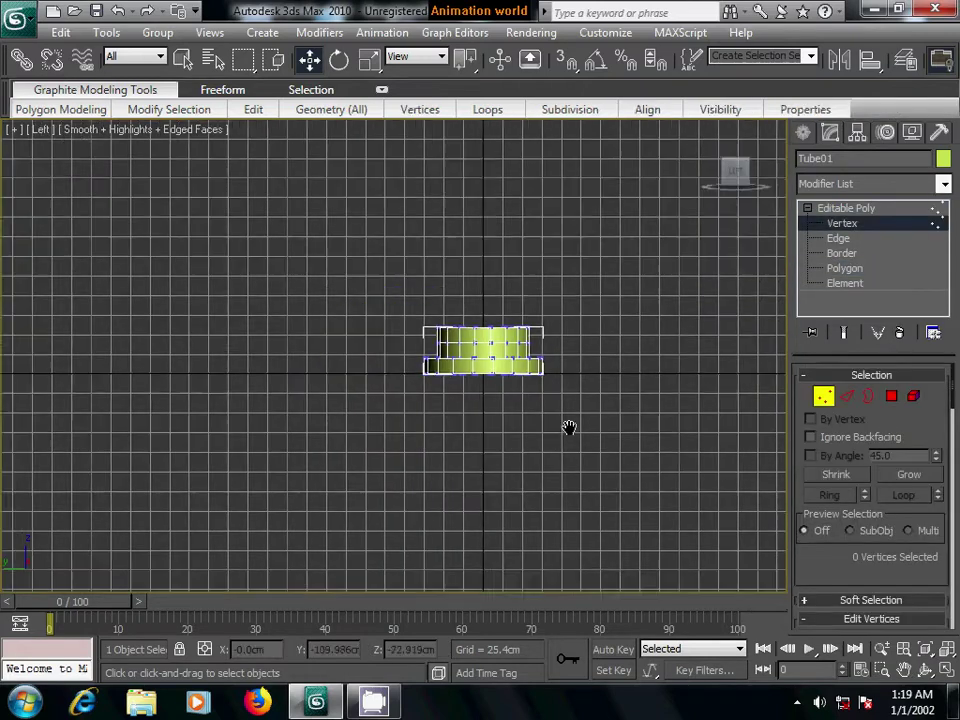
scroll(450, 380, up, 5)
scroll(392, 381, up, 1)
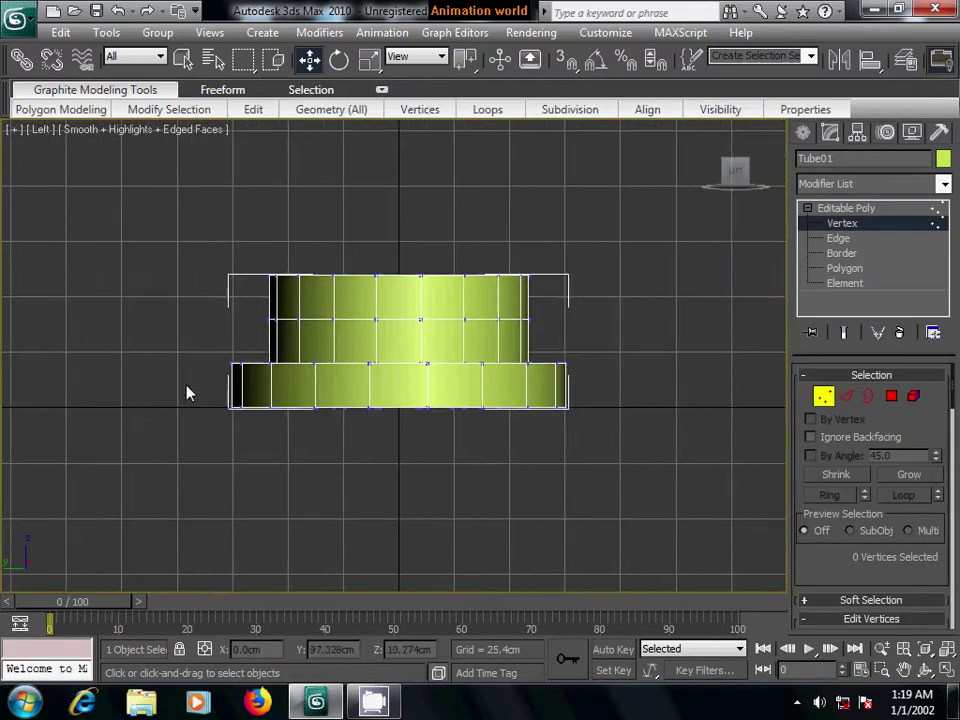
- Raise the bottom row of vertices to flatten the extrusion into a low flange
drag(186, 392, 615, 487)
drag(398, 345, 406, 328)
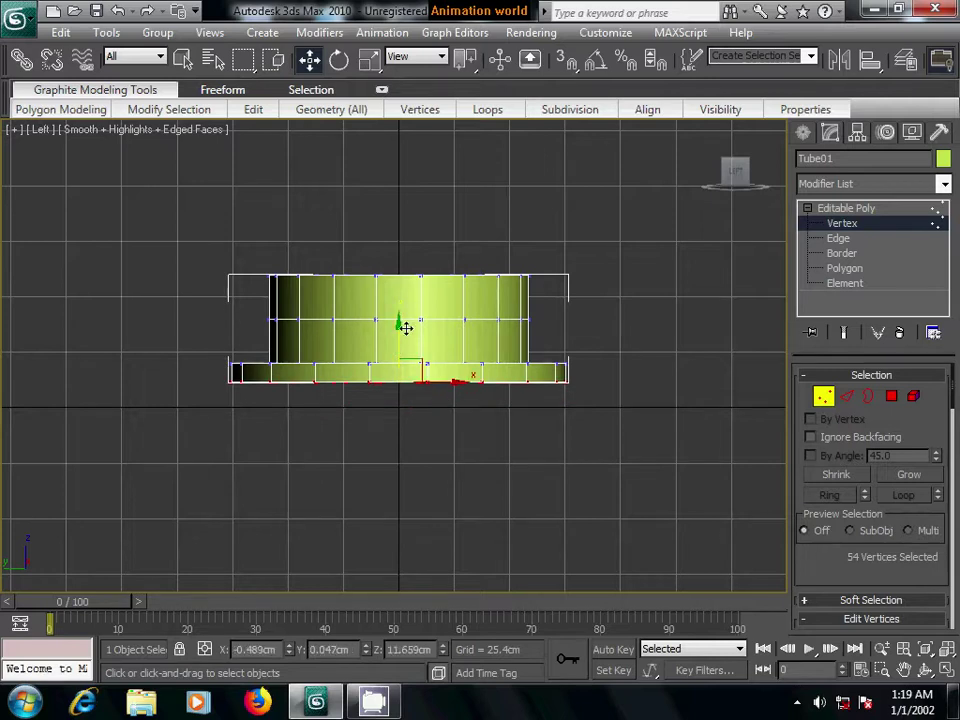
click(570, 350)
click(803, 132)
middle_drag(692, 321, 557, 315)
key(t)
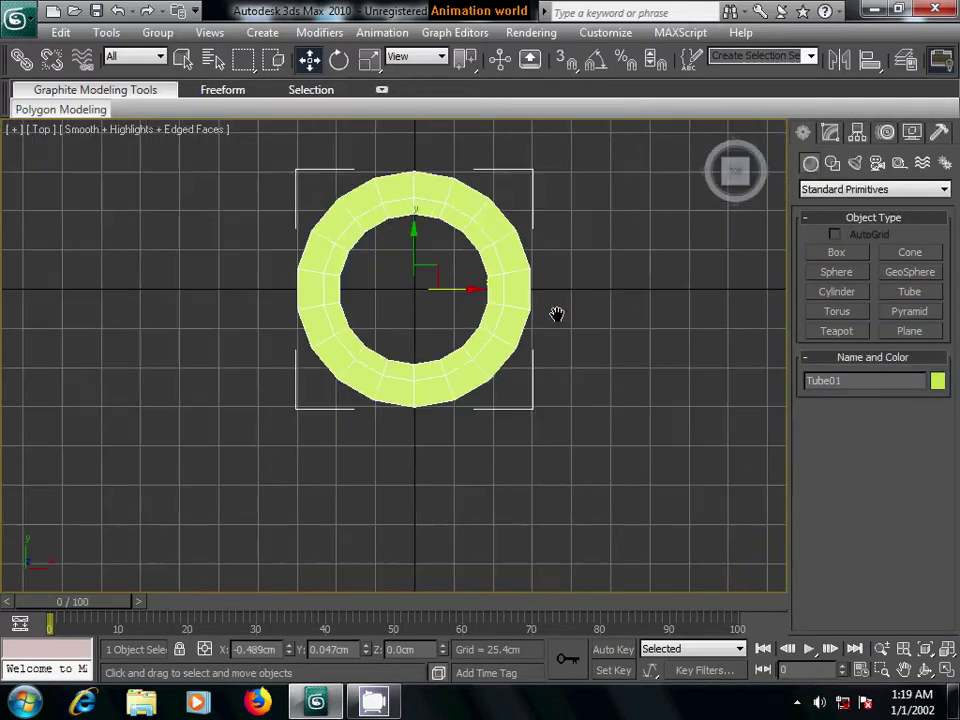
- Add Box01, about 17.6 cm wide and 82 cm tall, against the tube's front edge
click(857, 268)
middle_drag(375, 395, 399, 381)
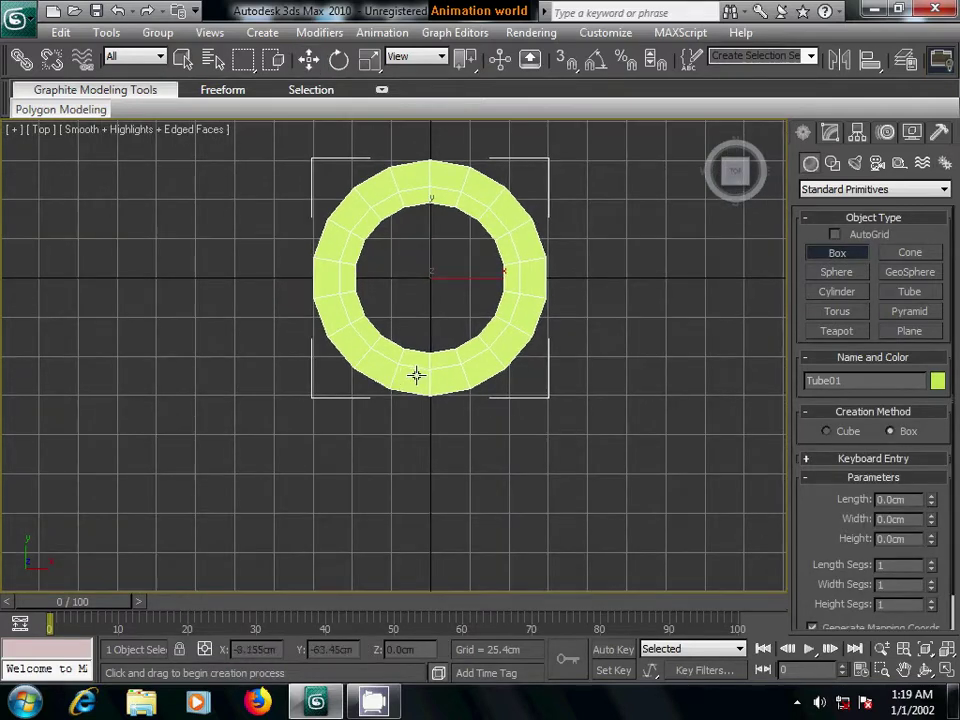
mouse_move(416, 374)
mouse_down()
mouse_move(444, 381)
mouse_move(446, 366)
mouse_up()
key(p)
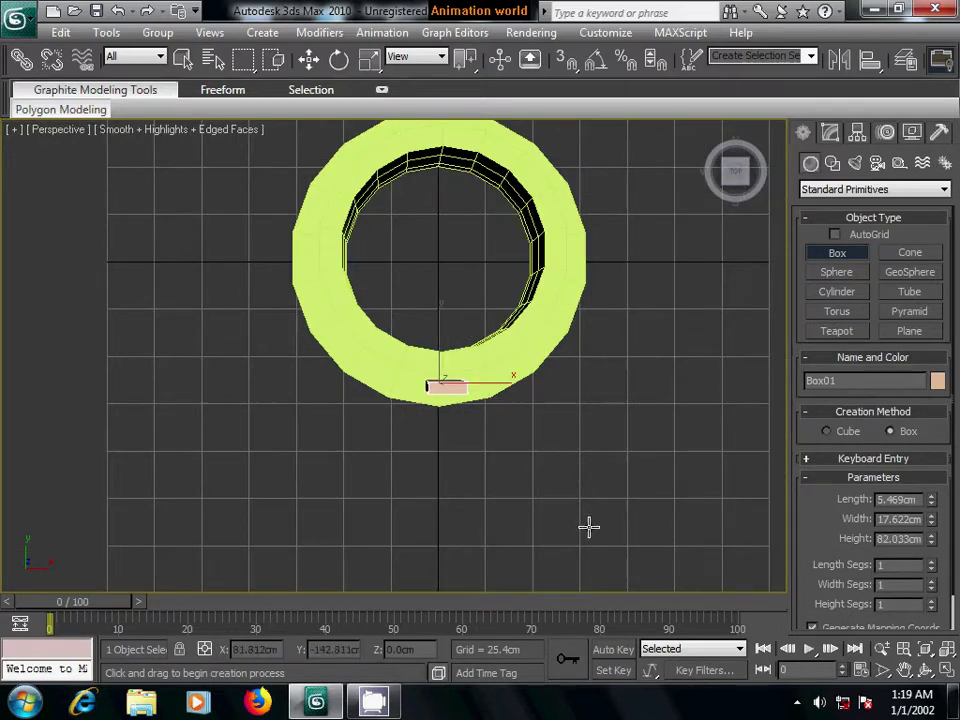
mouse_move(581, 525)
alt+middle_down()
mouse_move(517, 430)
mouse_move(574, 364)
mouse_move(510, 443)
mouse_move(602, 377)
alt+middle_up()
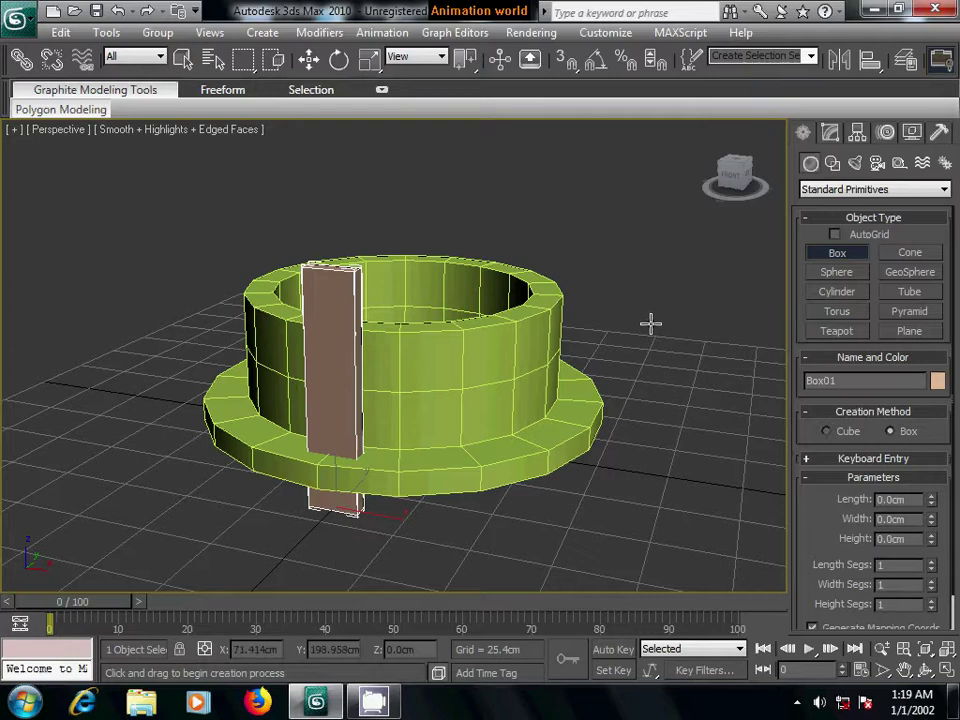
key(w)
drag(237, 254, 460, 390)
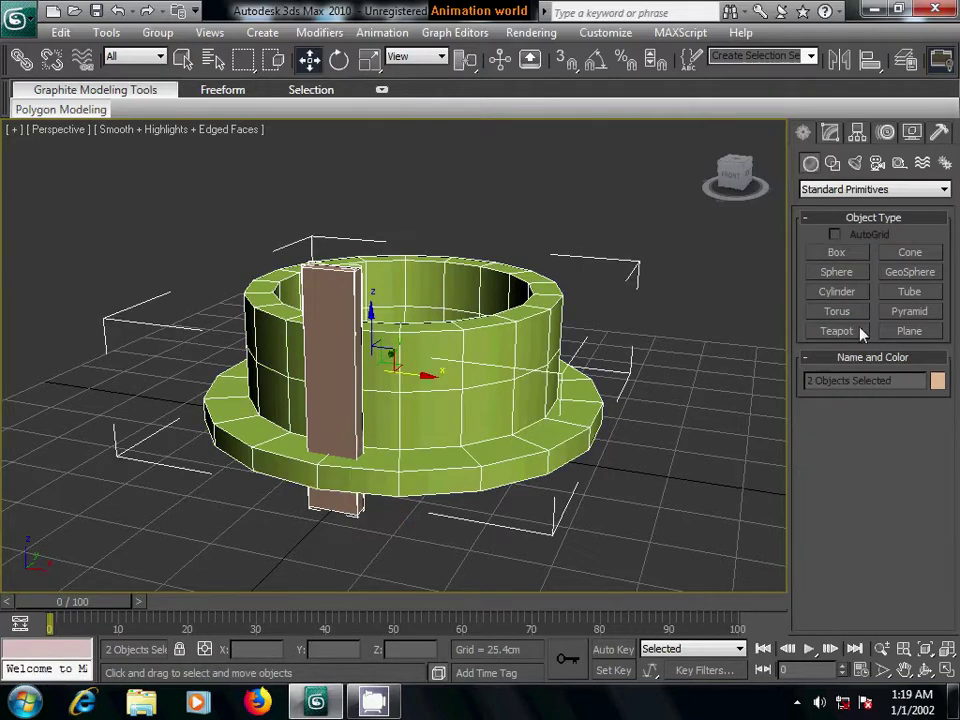
- Give both the tube and the post a grey object colour
click(937, 381)
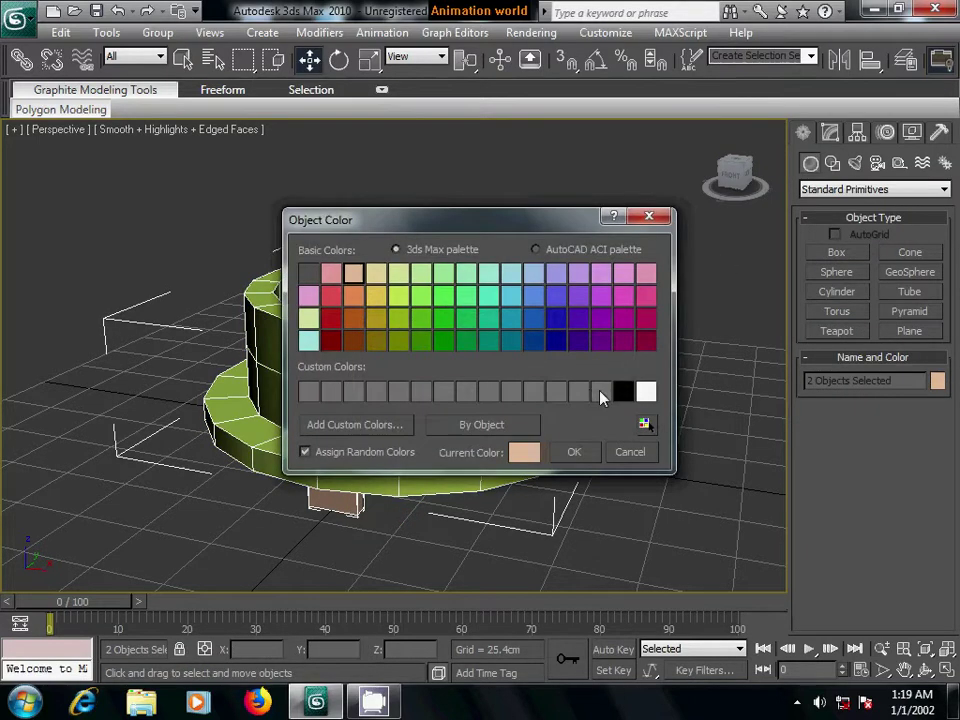
click(600, 390)
click(573, 455)
- Change the tube's object colour to orange, leaving the post grey
click(506, 348)
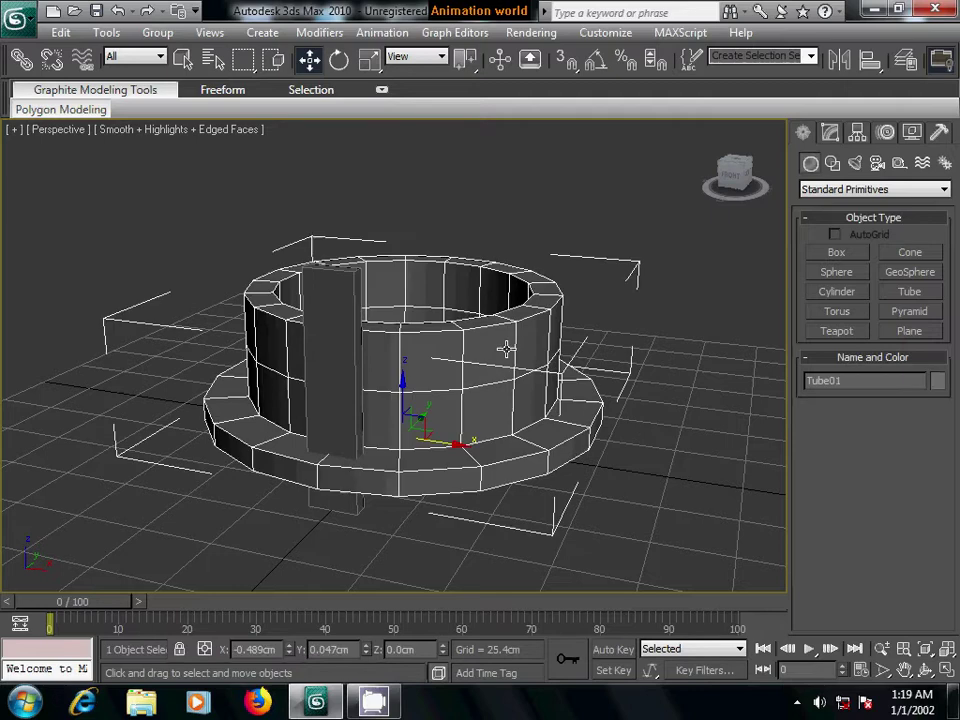
click(937, 381)
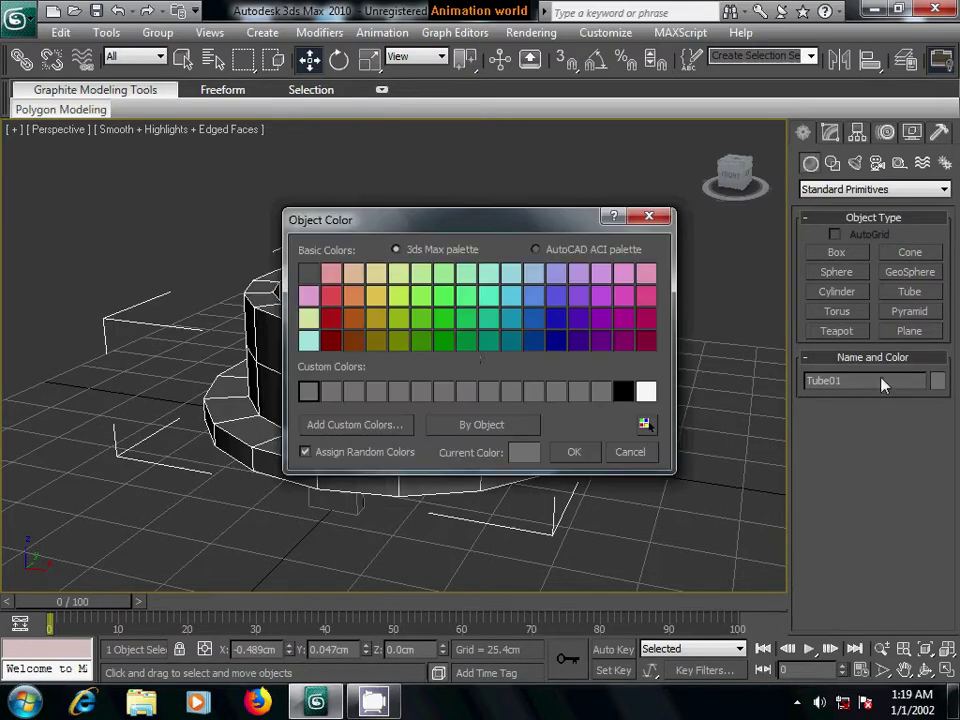
click(356, 318)
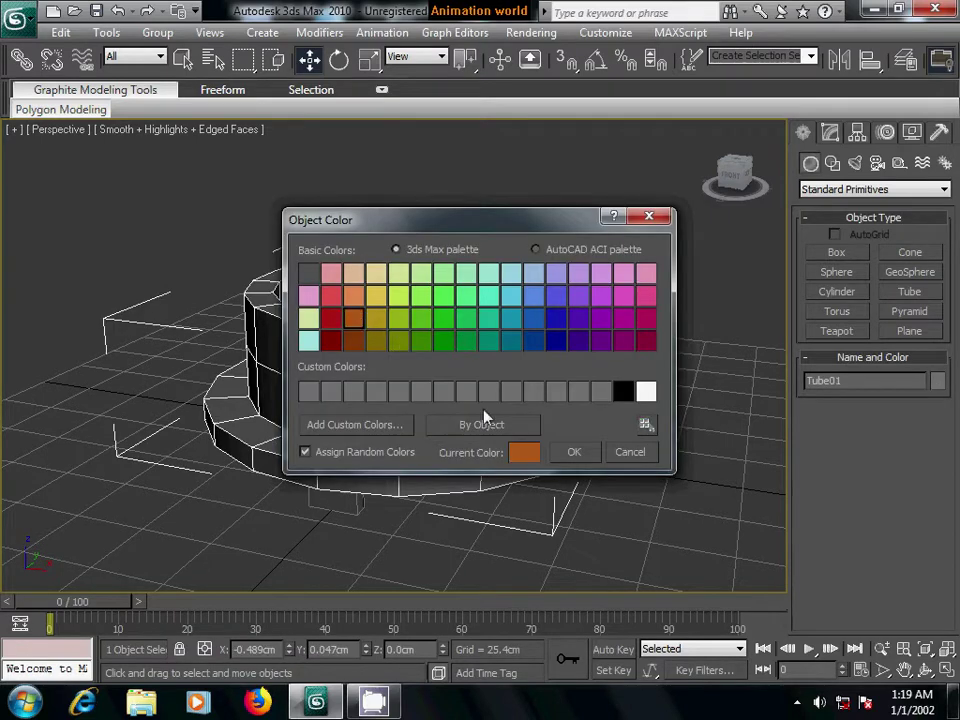
click(576, 455)
scroll(639, 497, up, 2)
middle_drag(536, 489, 551, 484)
scroll(496, 470, up, 3)
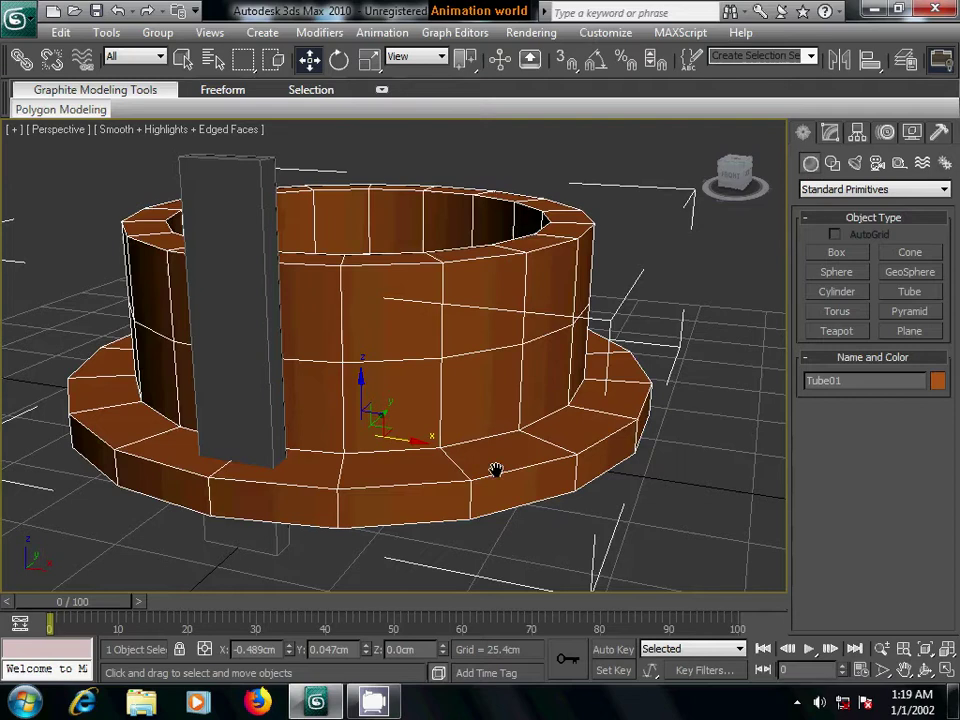
middle_drag(496, 470, 561, 441)
scroll(574, 398, down, 3)
alt+middle_drag(574, 398, 435, 394)
click(323, 327)
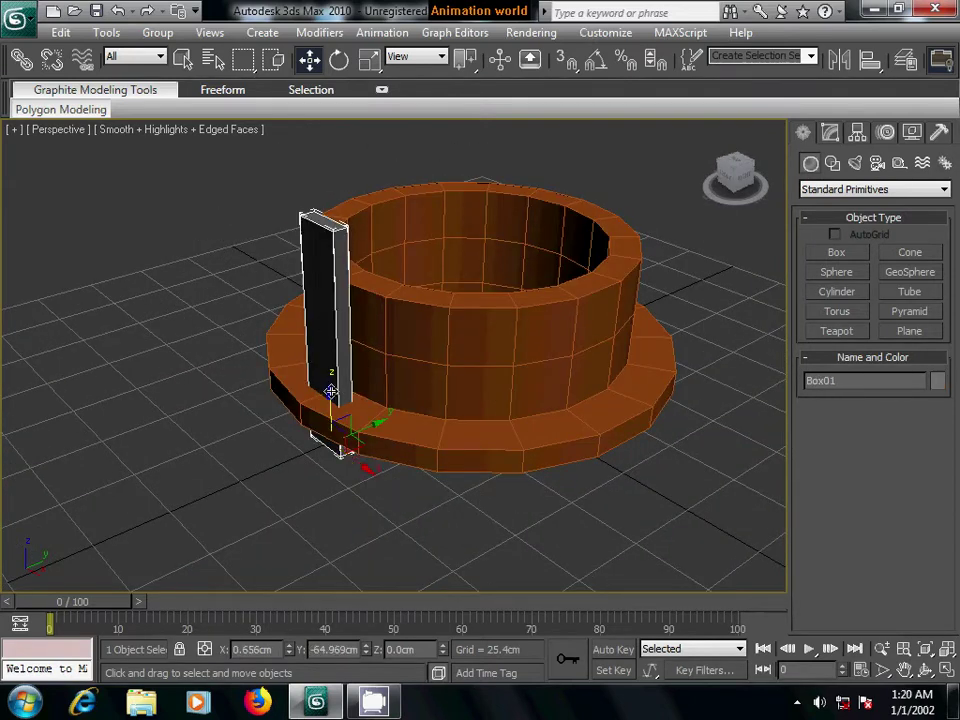
- Raise the post about 11 cm and centre its pivot on the object
drag(330, 390, 331, 362)
click(858, 137)
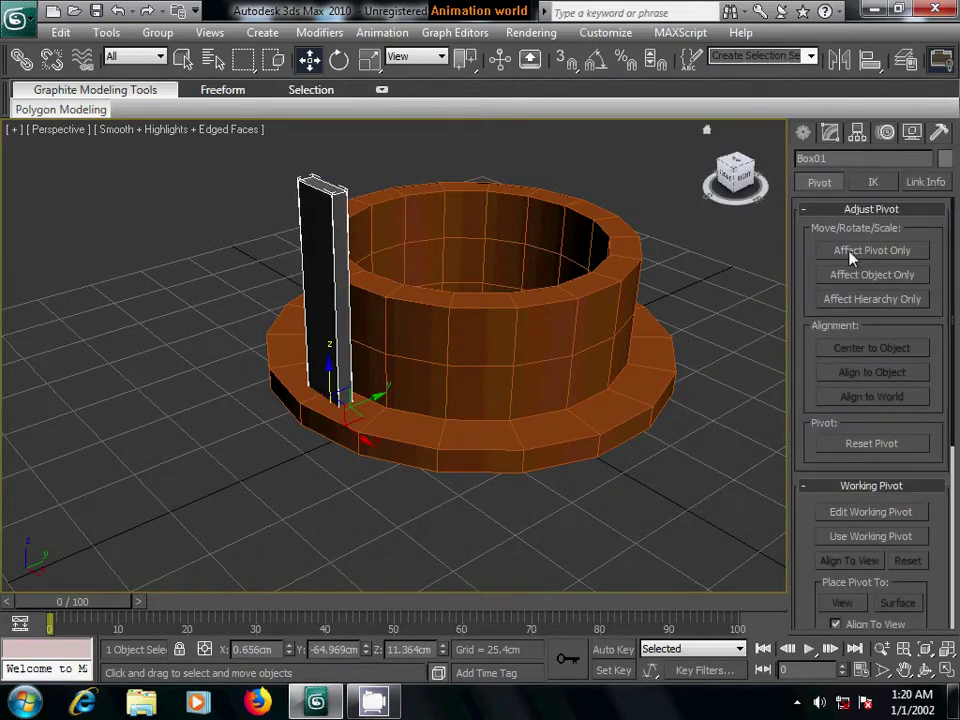
click(870, 251)
click(862, 347)
click(803, 133)
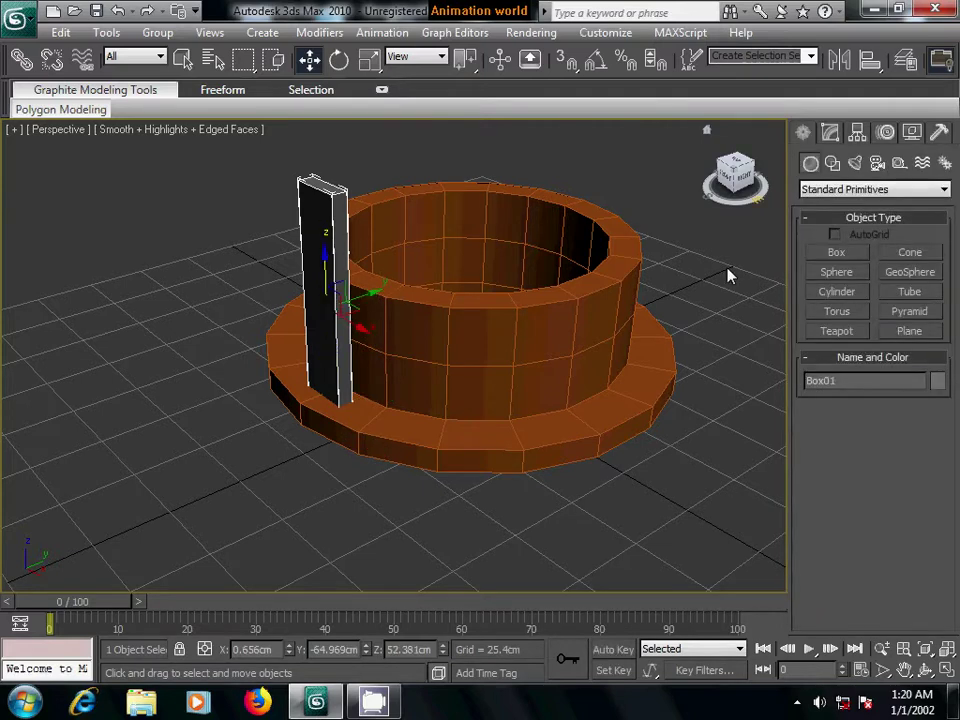
- Scale the post along X to about 65% to make it narrower
click(724, 292)
mouse_move(719, 310)
alt+middle_down()
mouse_move(469, 338)
mouse_move(411, 293)
alt+middle_up()
click(411, 293)
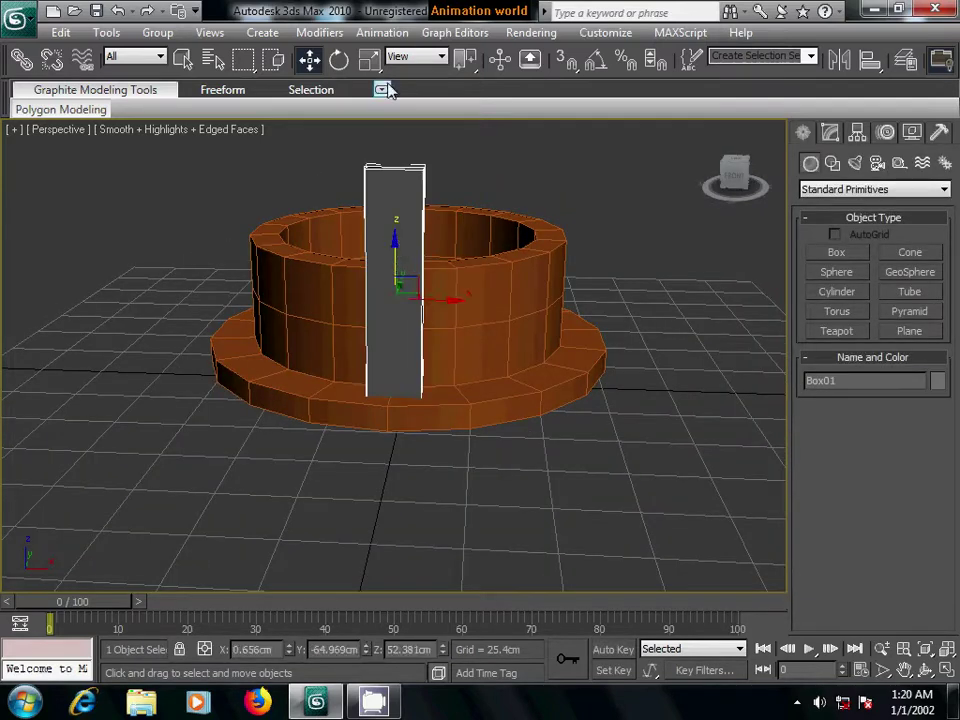
key(r)
drag(462, 300, 426, 300)
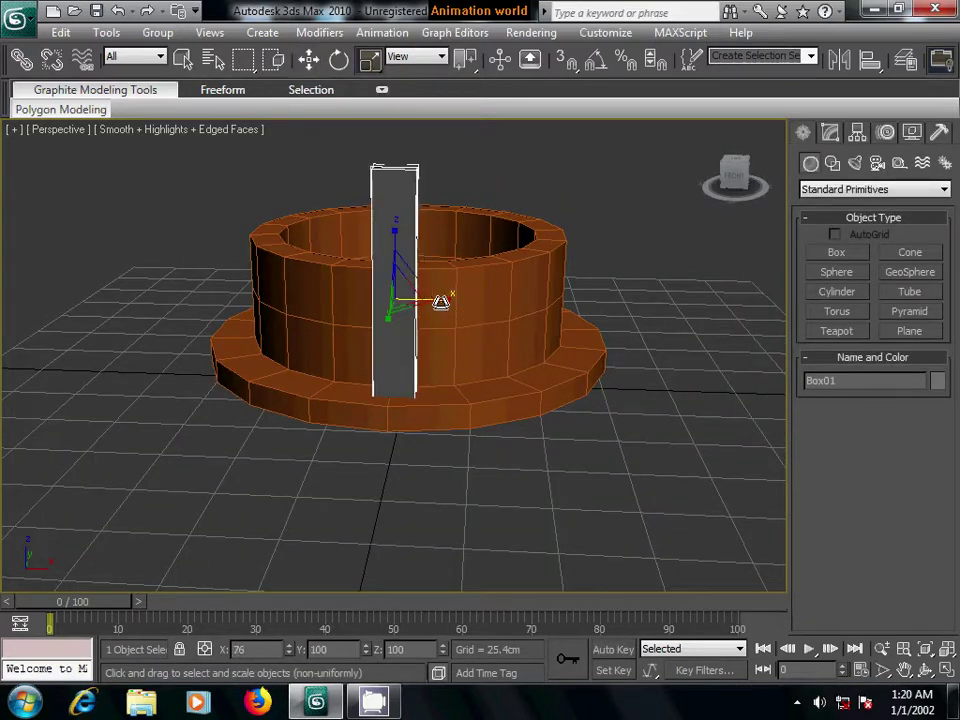
mouse_move(426, 300)
alt+middle_down()
mouse_move(461, 296)
mouse_move(443, 264)
mouse_move(516, 293)
alt+middle_up()
- Convert the post to Editable Poly and nudge its four bottom vertices slightly up
right_click(396, 180)
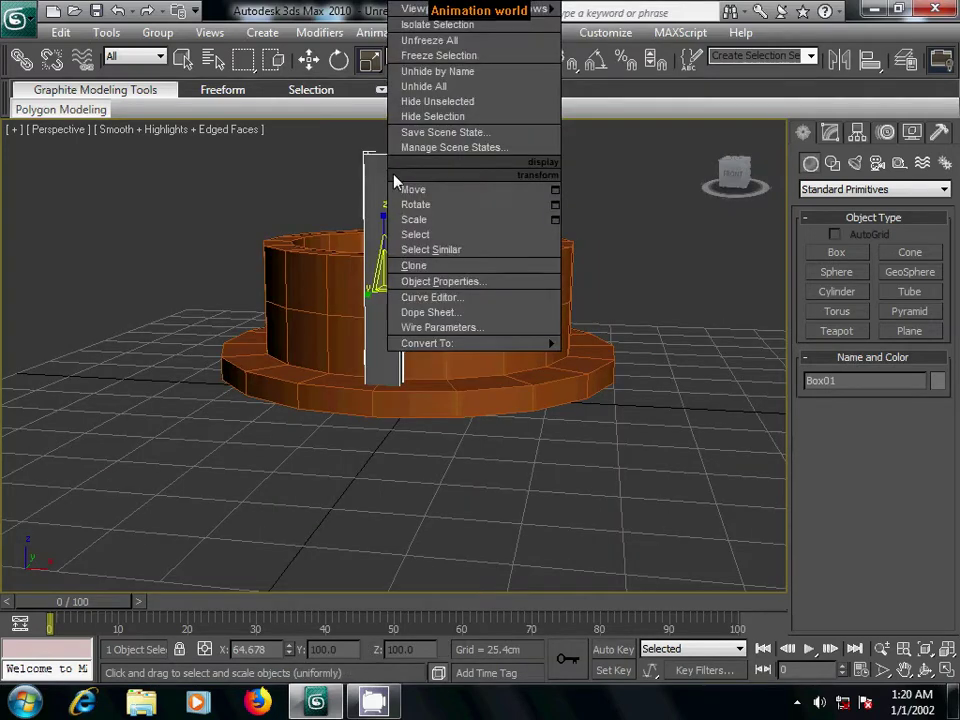
click(645, 379)
click(822, 393)
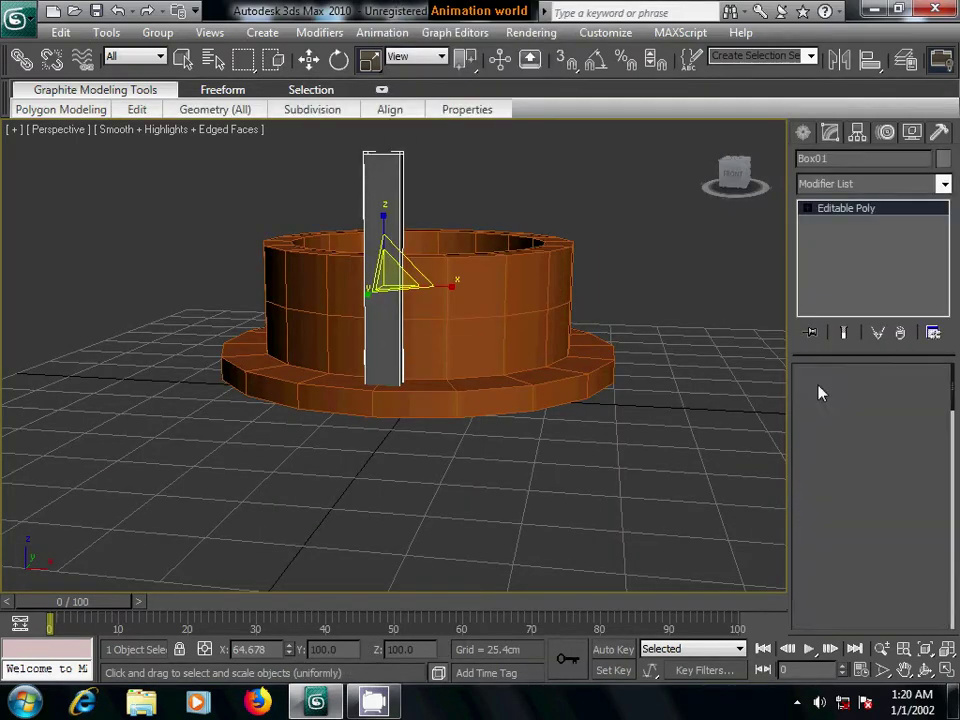
mouse_move(512, 274)
alt+middle_down()
mouse_move(545, 230)
mouse_move(522, 266)
alt+middle_up()
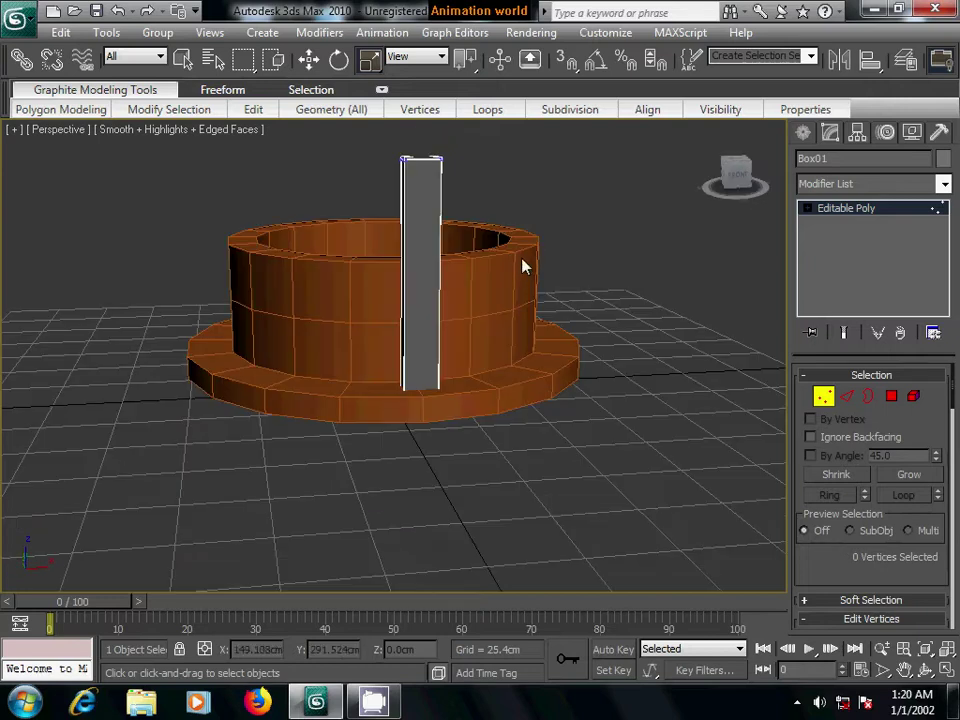
drag(372, 366, 536, 456)
alt+middle_drag(536, 456, 510, 418)
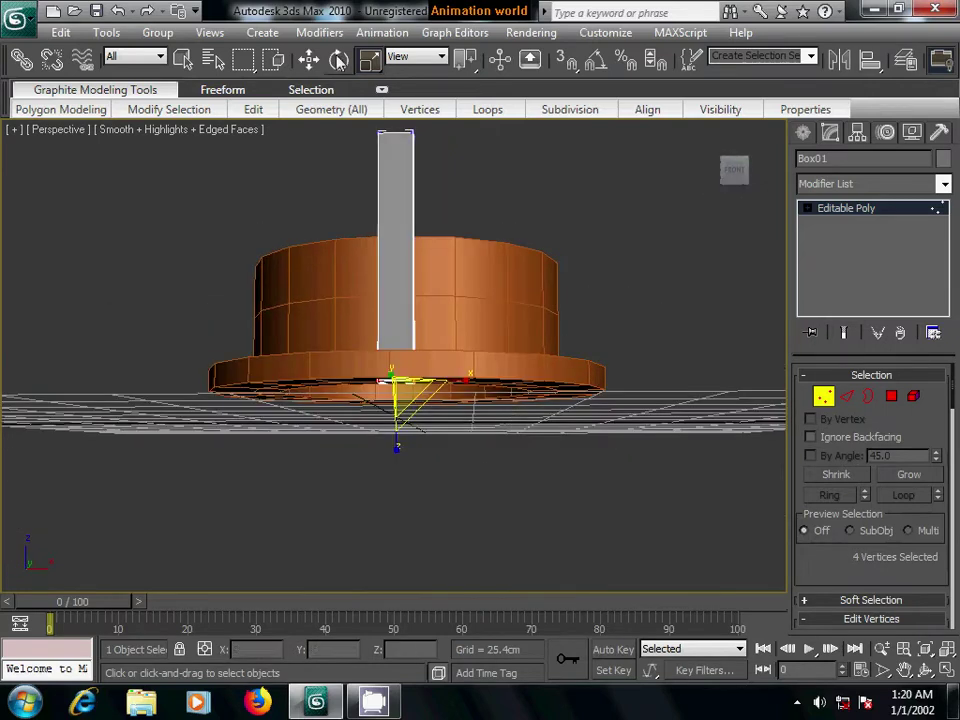
click(309, 59)
drag(396, 321, 396, 318)
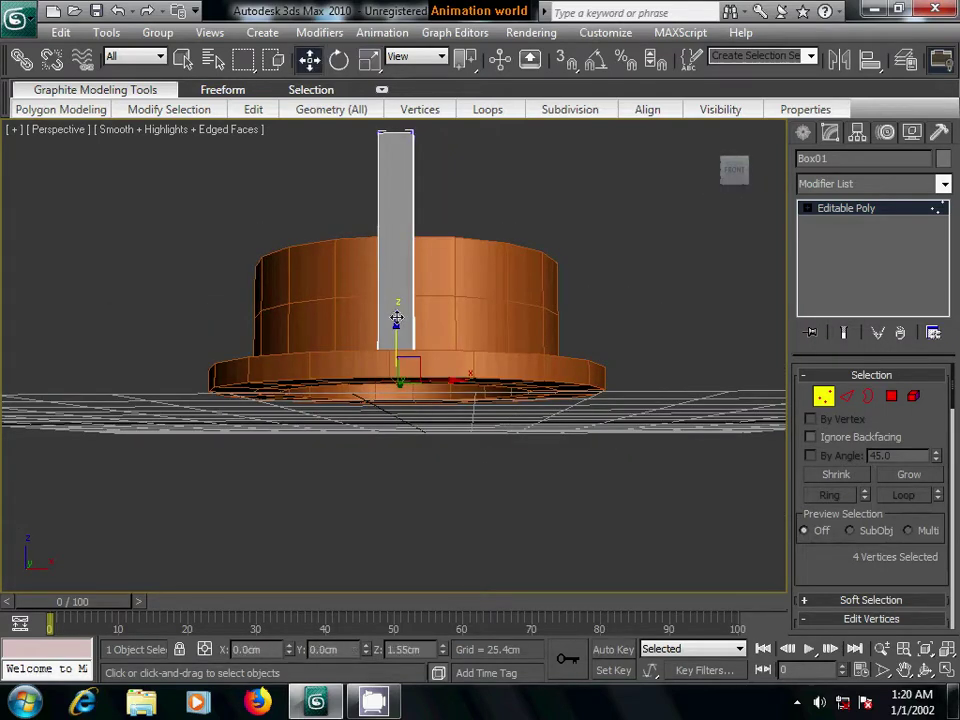
- Raise the post's four top vertices to stretch it taller
mouse_move(396, 318)
middle_down()
mouse_move(486, 330)
mouse_move(486, 338)
middle_up()
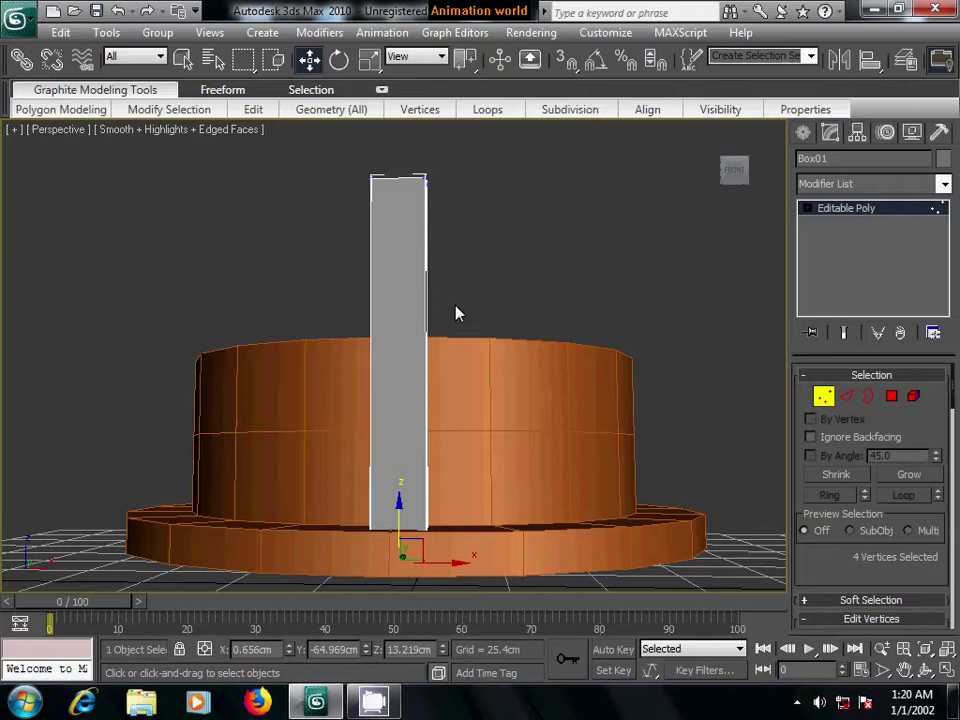
alt+middle_drag(465, 297, 308, 222)
drag(308, 222, 483, 330)
mouse_move(483, 330)
middle_down()
mouse_move(495, 317)
mouse_move(413, 305)
middle_up()
drag(398, 298, 399, 235)
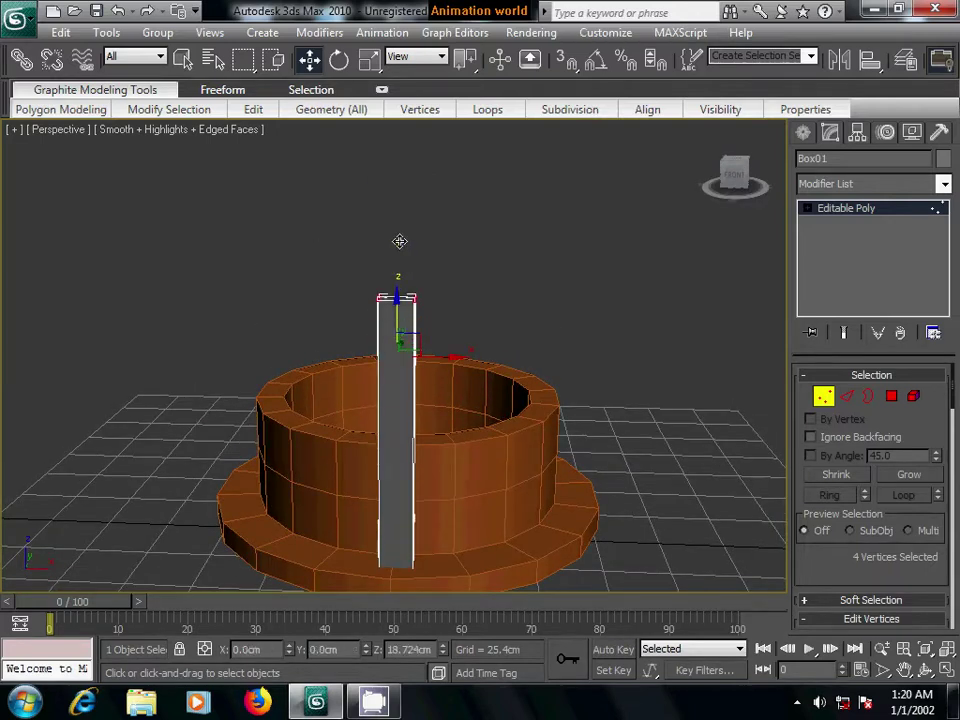
click(604, 336)
mouse_move(604, 336)
alt+middle_down()
mouse_move(521, 358)
mouse_move(600, 343)
alt+middle_up()
- Connect the post's vertical edges with 2 segments and adjusted pinch spacing
click(847, 396)
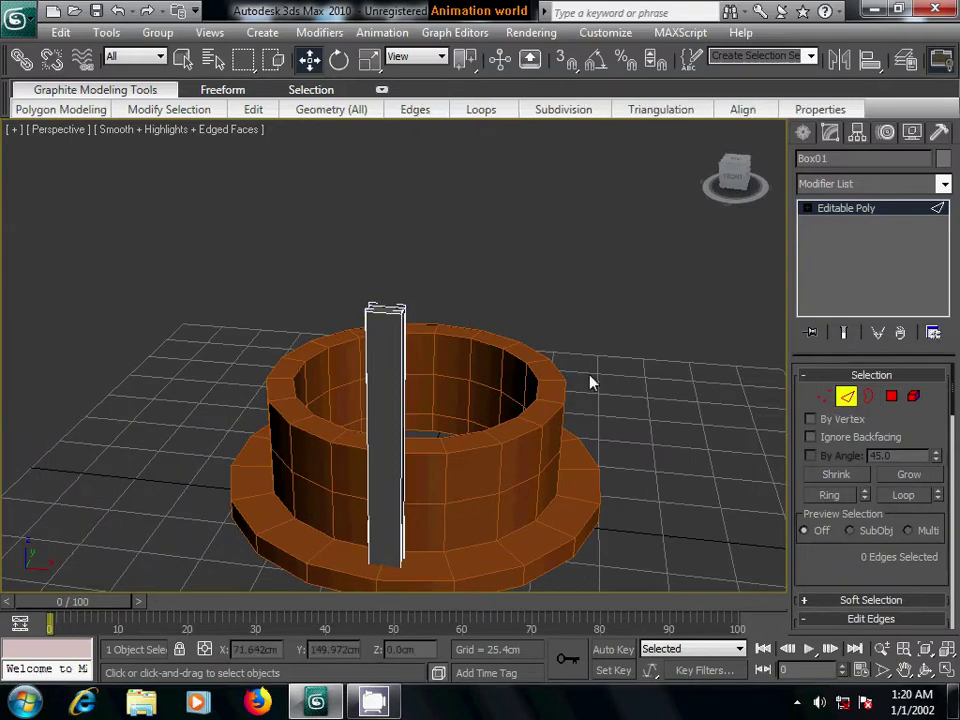
scroll(617, 300, up, 1)
scroll(643, 279, up, 1)
scroll(604, 285, up, 1)
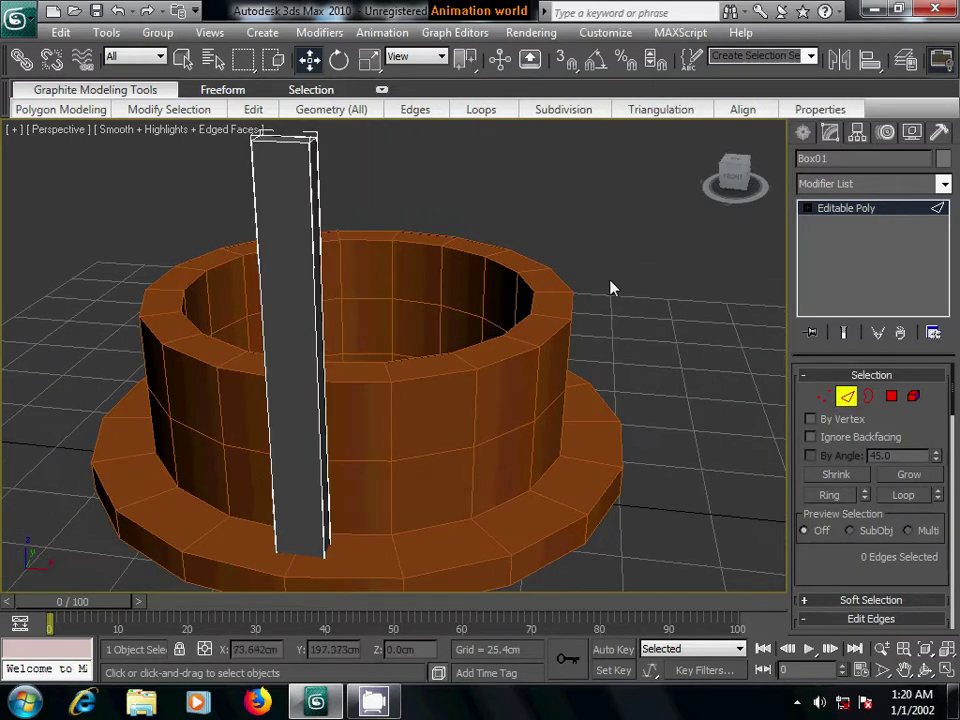
drag(176, 236, 435, 326)
drag(850, 557, 850, 418)
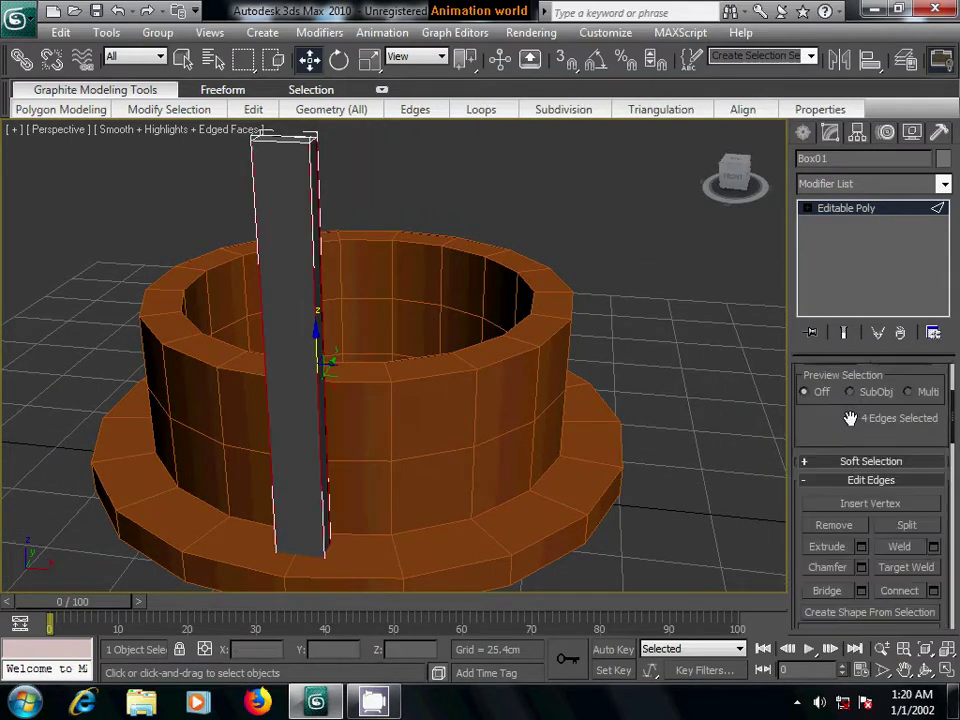
click(933, 590)
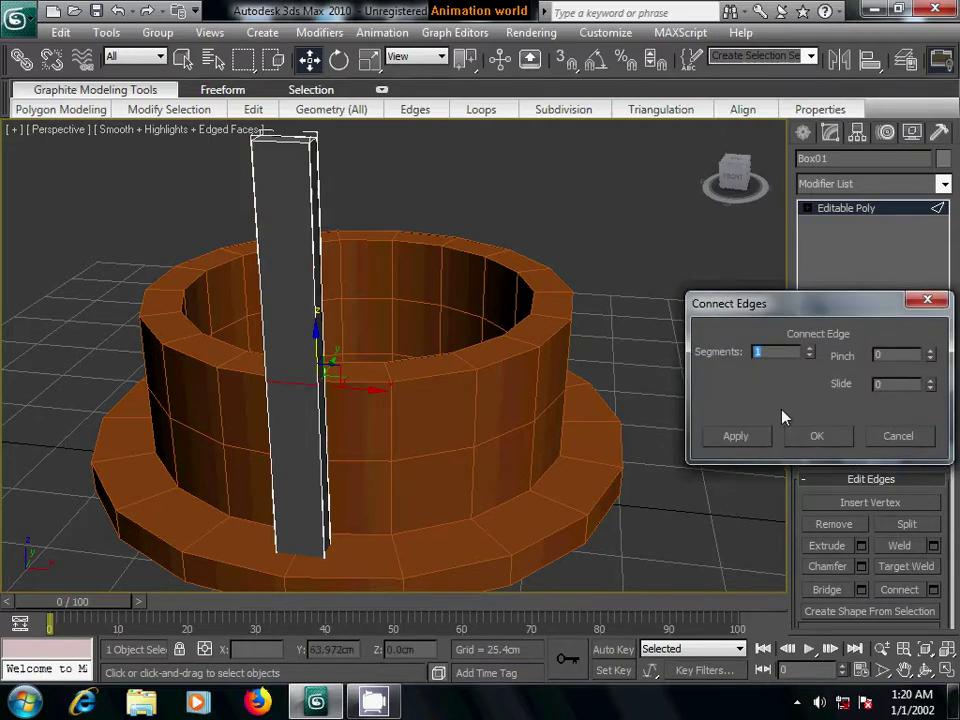
click(808, 348)
click(930, 352)
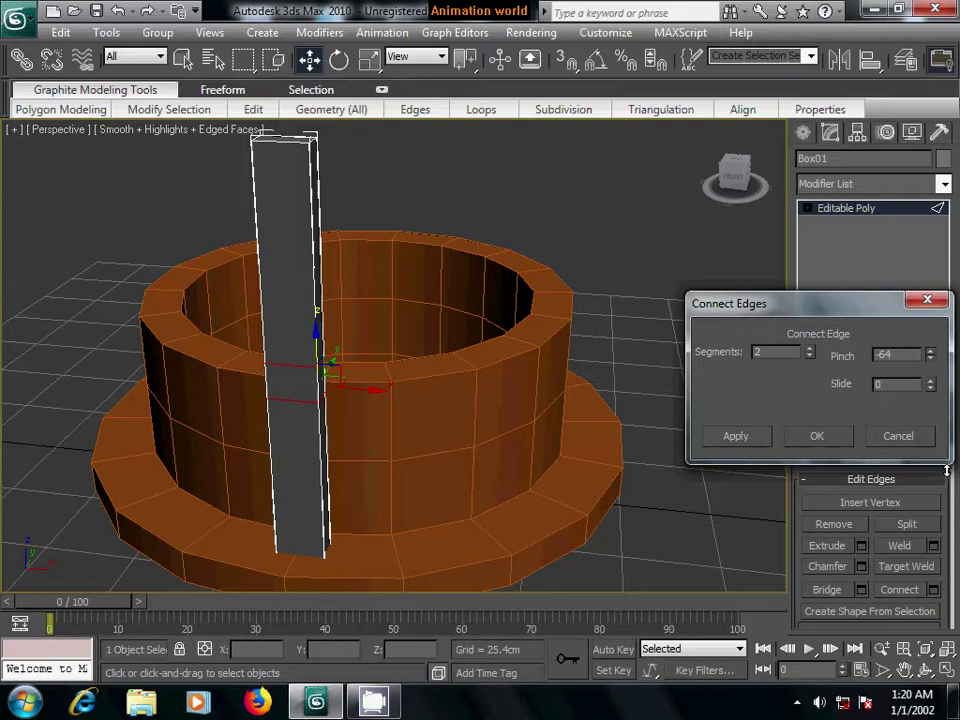
click(817, 436)
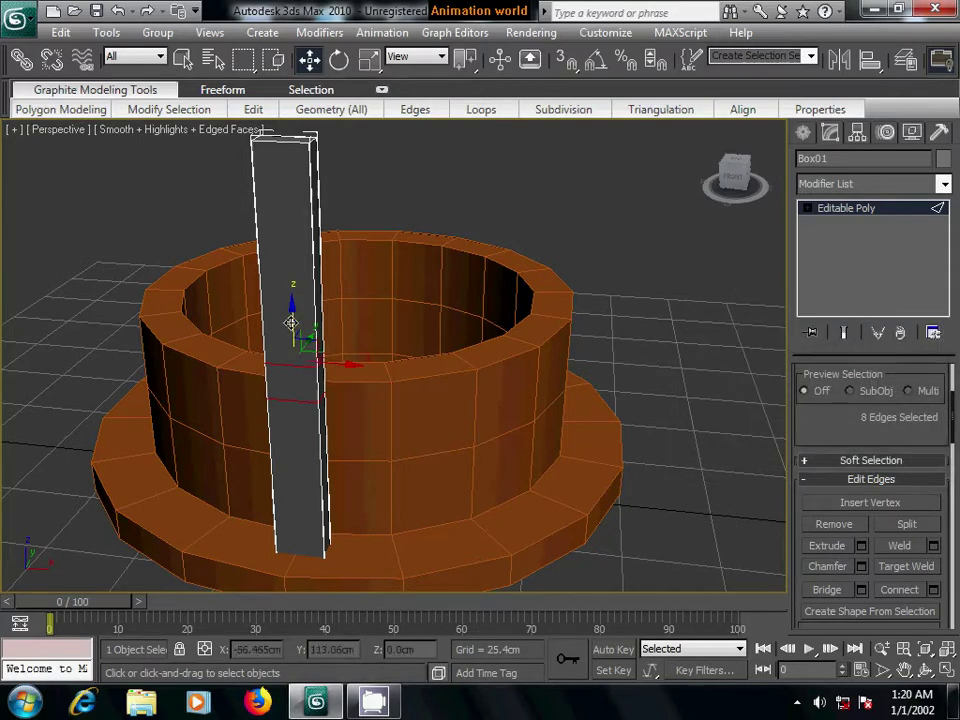
- Move the two new edge loops up toward the top of the post
drag(290, 311, 295, 247)
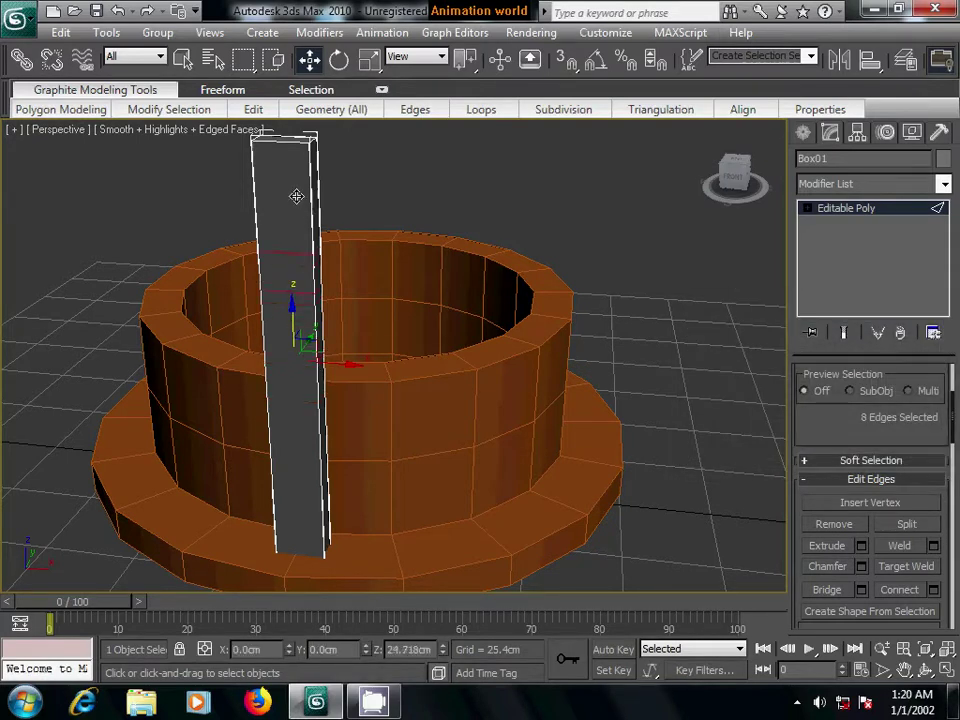
drag(296, 196, 300, 199)
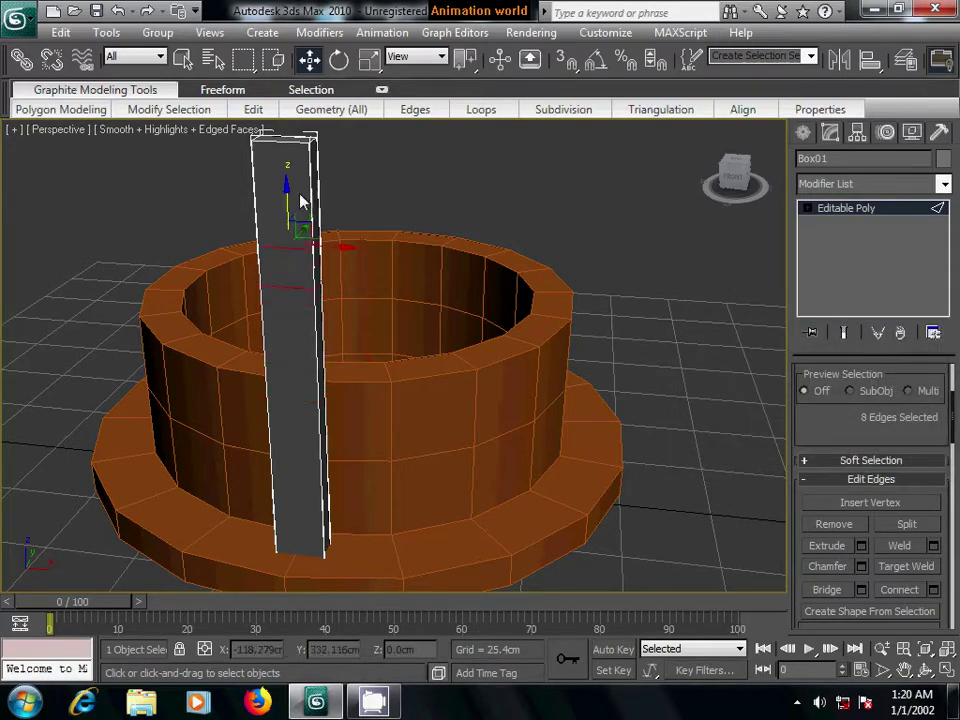
click(807, 208)
click(844, 268)
- Extrude the two opposite side faces between the edge loops by about 51 cm
alt+middle_drag(546, 321, 476, 337)
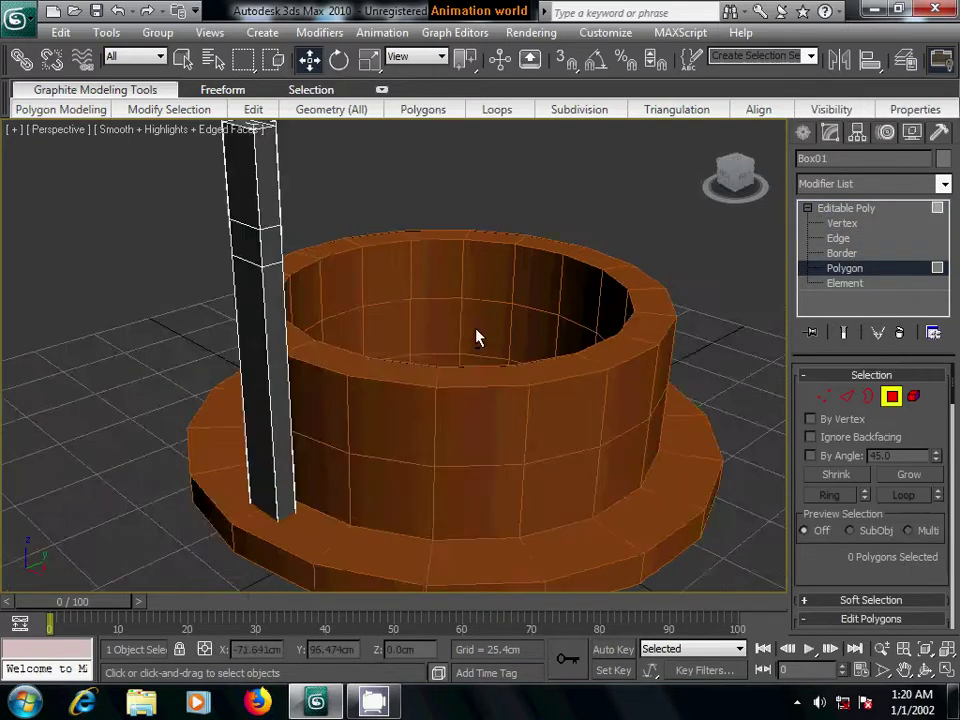
click(268, 242)
mouse_move(300, 317)
alt+middle_down()
mouse_move(540, 326)
mouse_move(509, 271)
alt+middle_up()
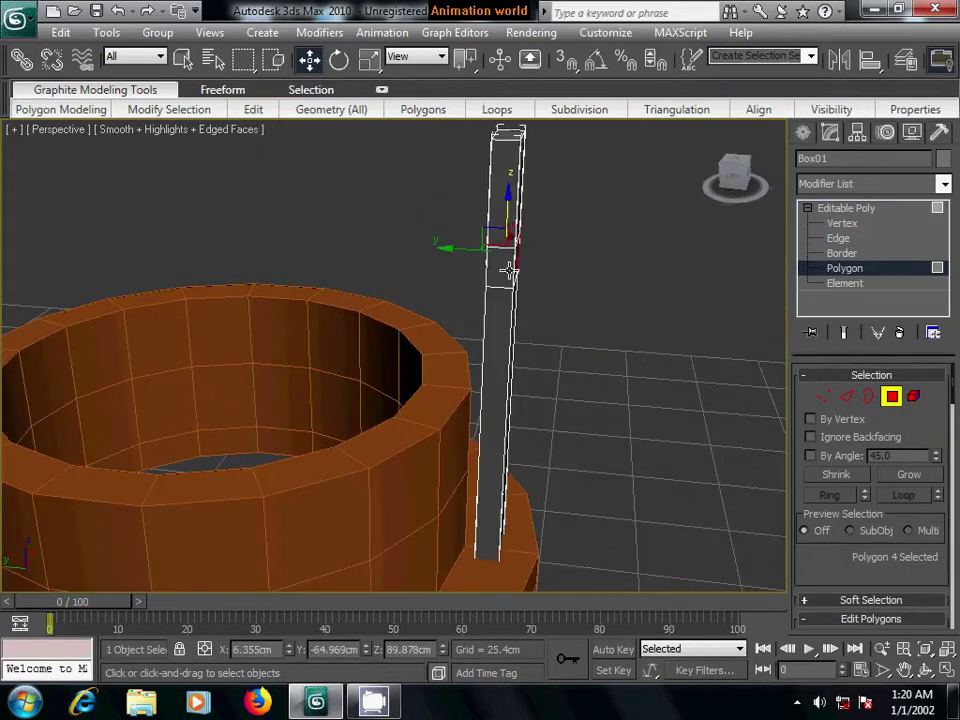
ctrl+click(509, 271)
scroll(851, 434, down, 3)
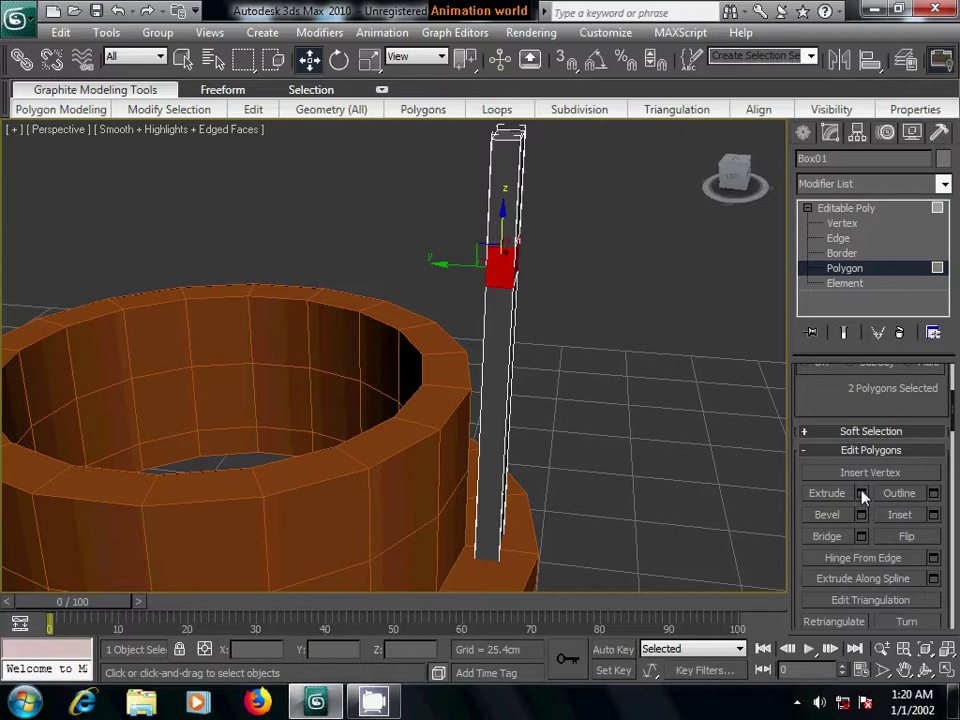
click(861, 493)
alt+middle_drag(557, 439, 416, 401)
scroll(418, 399, down, 1)
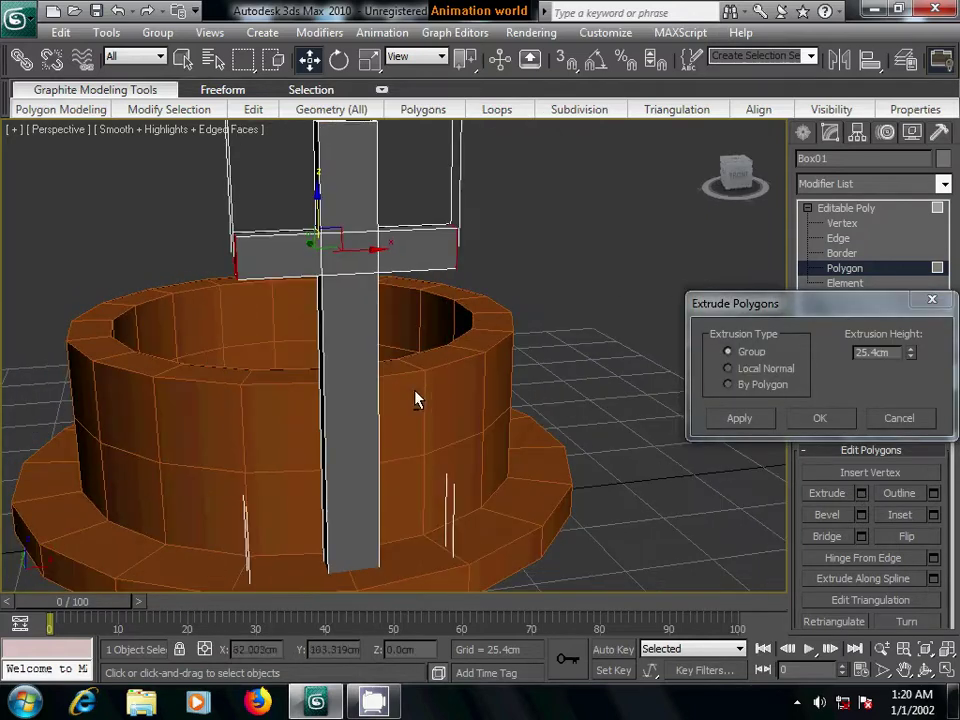
drag(910, 352, 914, 254)
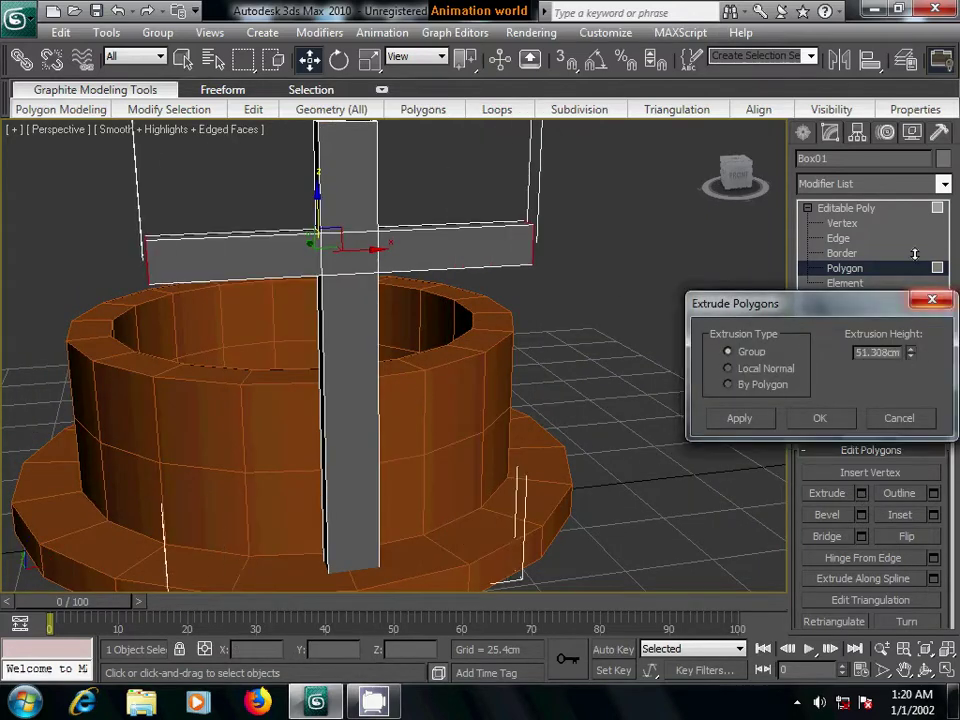
click(819, 418)
- In Front view, raise the arm end faces so the post forms a Y
middle_drag(592, 385, 564, 466)
key(f)
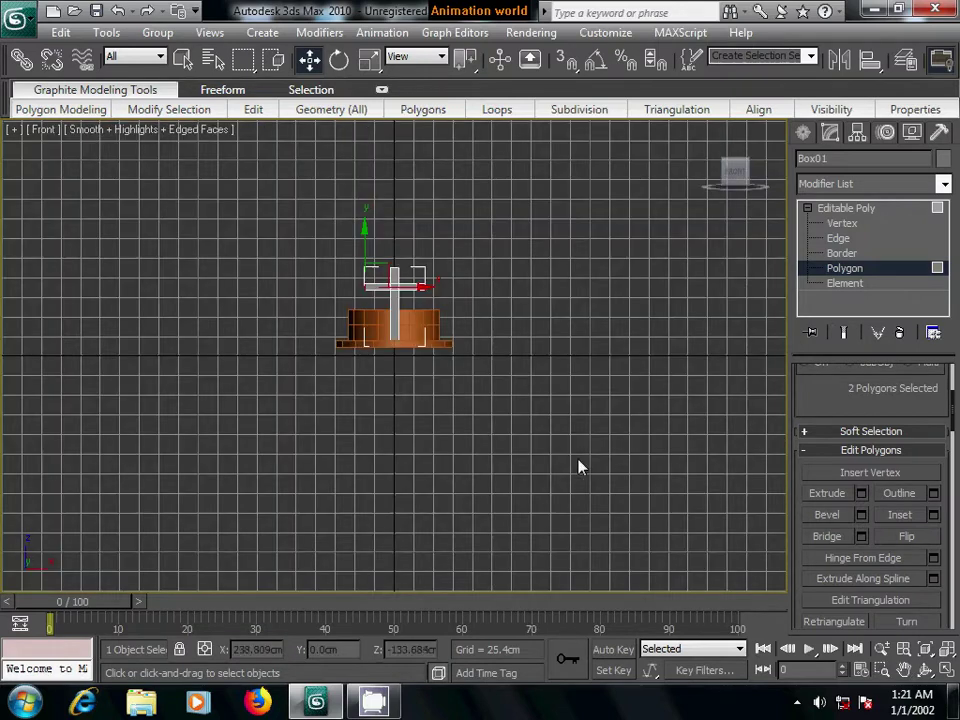
key(z)
middle_drag(531, 366, 542, 392)
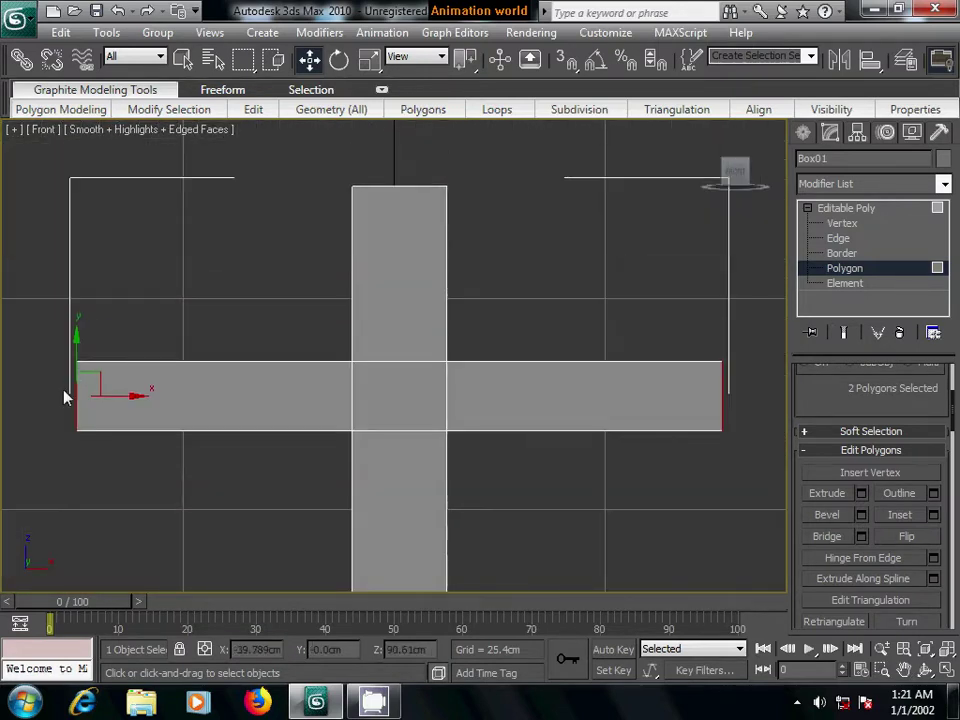
drag(78, 342, 97, 162)
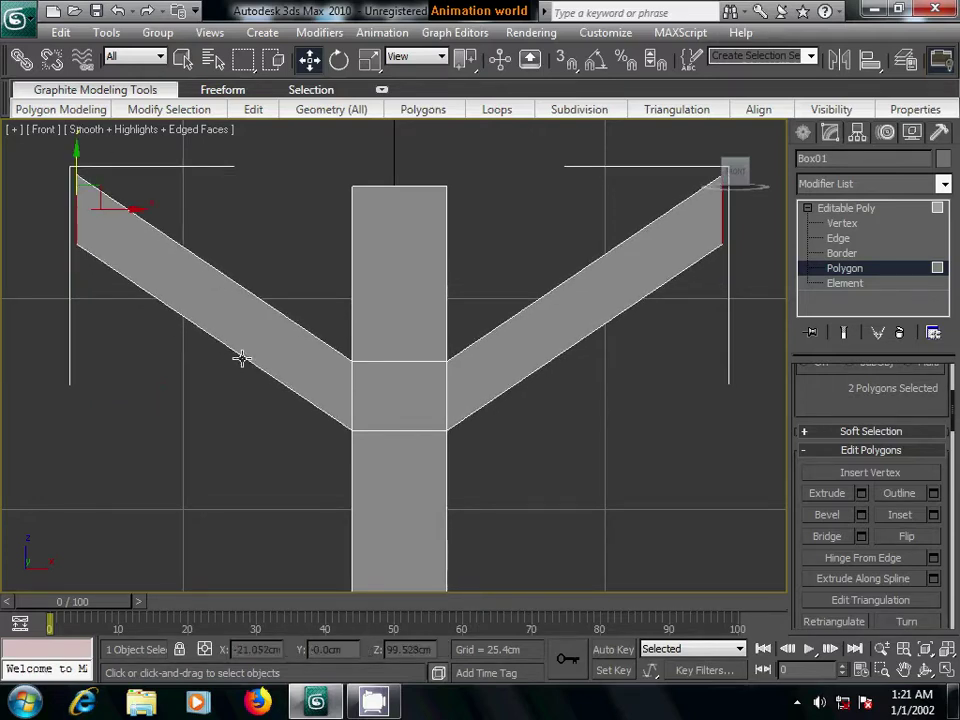
scroll(455, 408, down, 2)
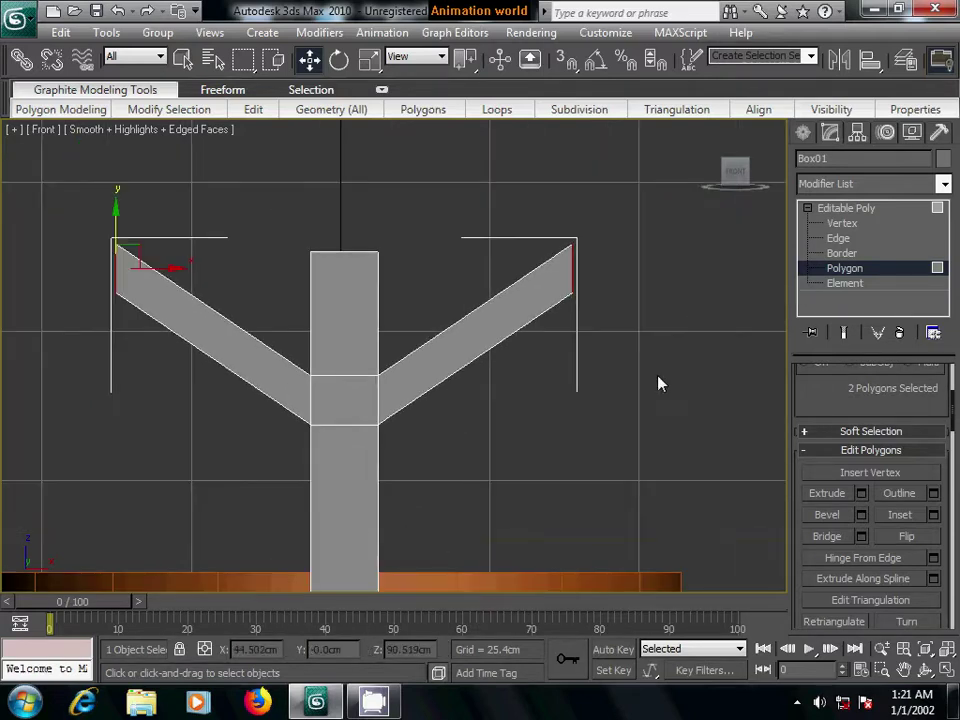
click(636, 431)
- Draw Box02 about 152 × 152 cm and 30.25 cm high over the orange ring
key(t)
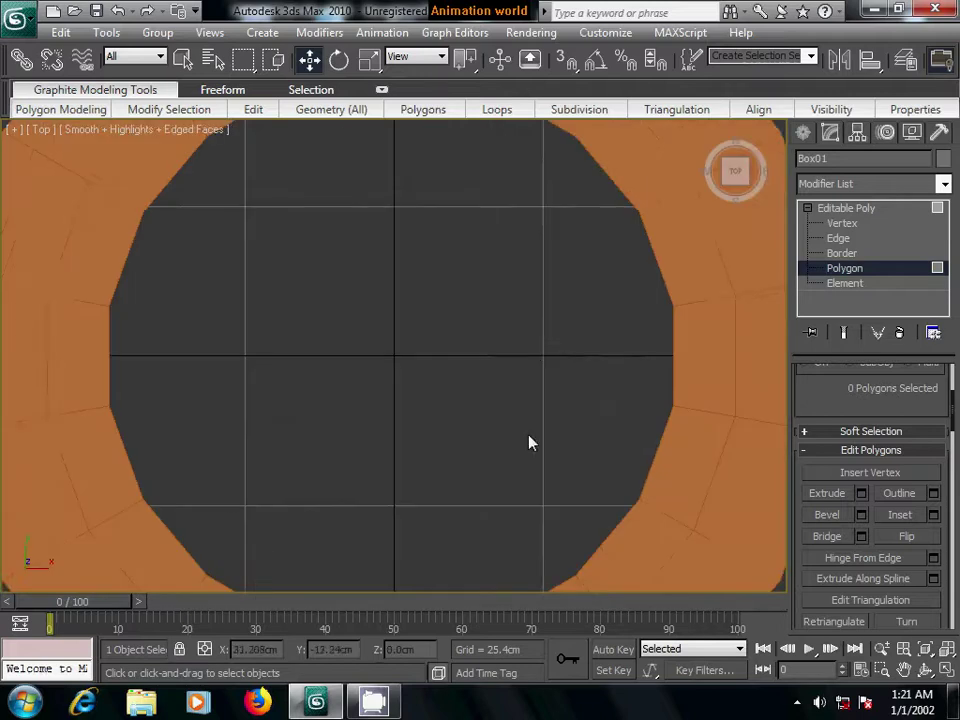
scroll(500, 420, down, 2)
scroll(470, 404, down, 2)
scroll(470, 404, down, 2)
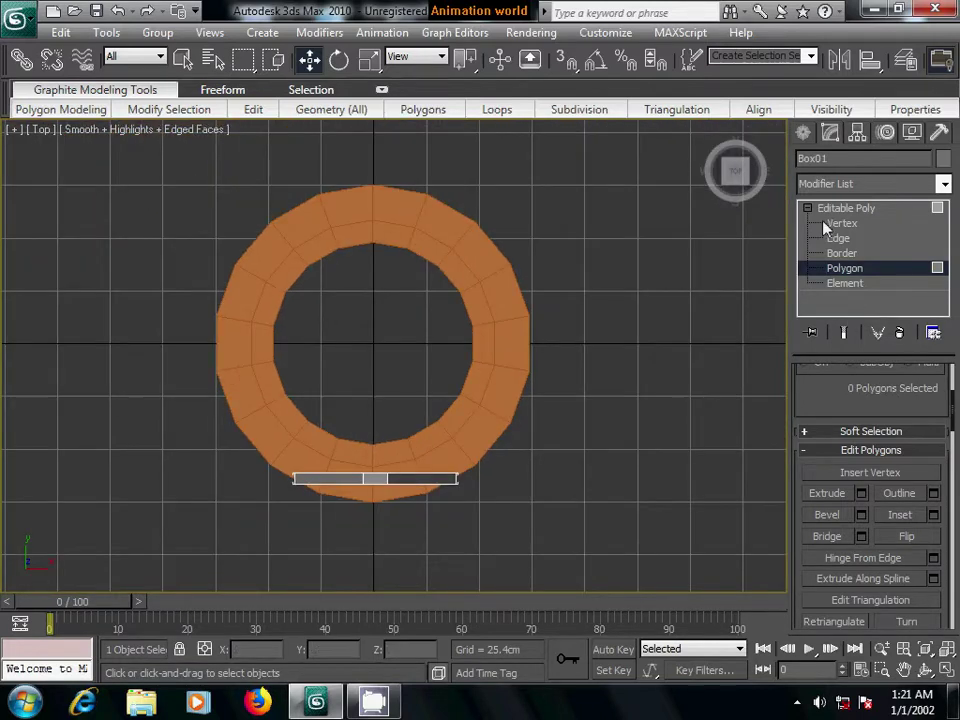
click(804, 133)
click(836, 253)
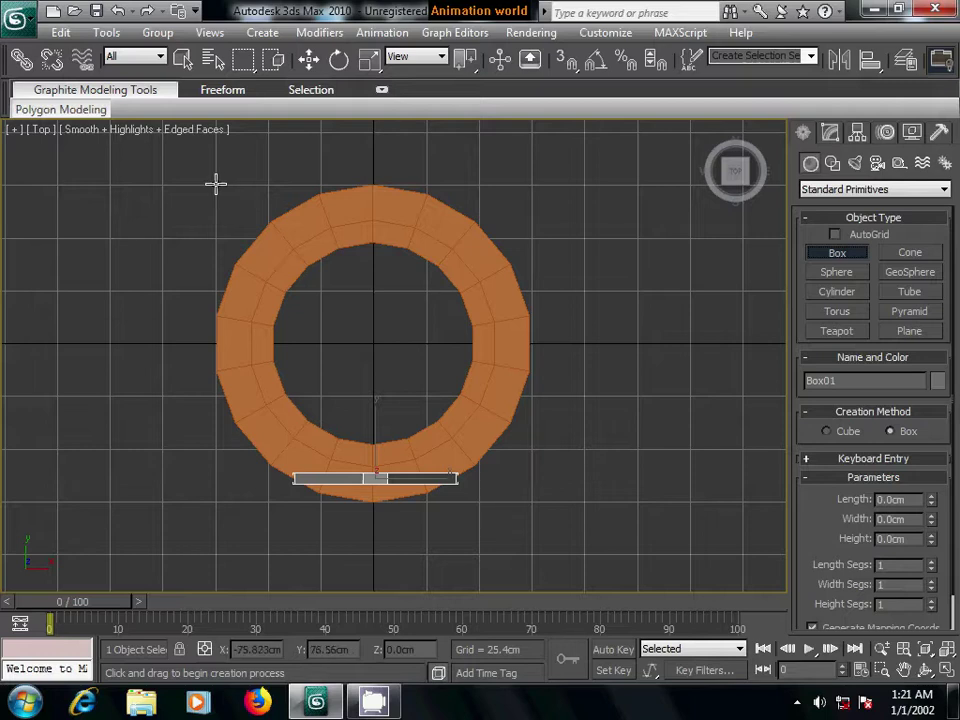
mouse_move(216, 183)
mouse_down()
mouse_move(379, 343)
mouse_move(536, 396)
mouse_move(522, 480)
mouse_move(533, 500)
mouse_up()
click(514, 437)
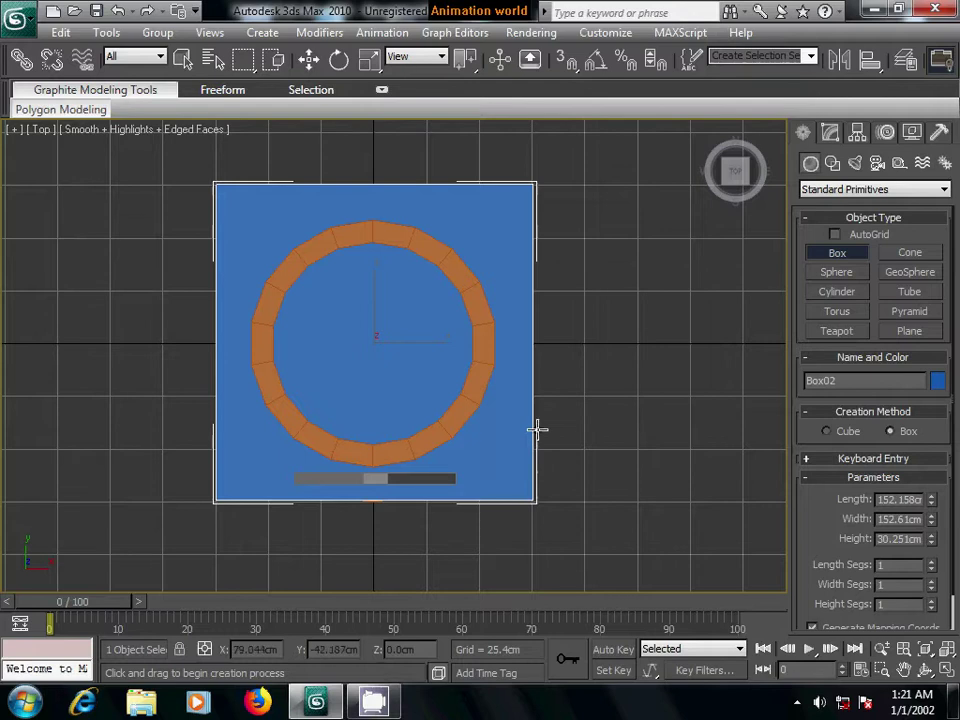
key(p)
mouse_move(643, 518)
alt+middle_down()
mouse_move(600, 416)
mouse_move(606, 388)
alt+middle_up()
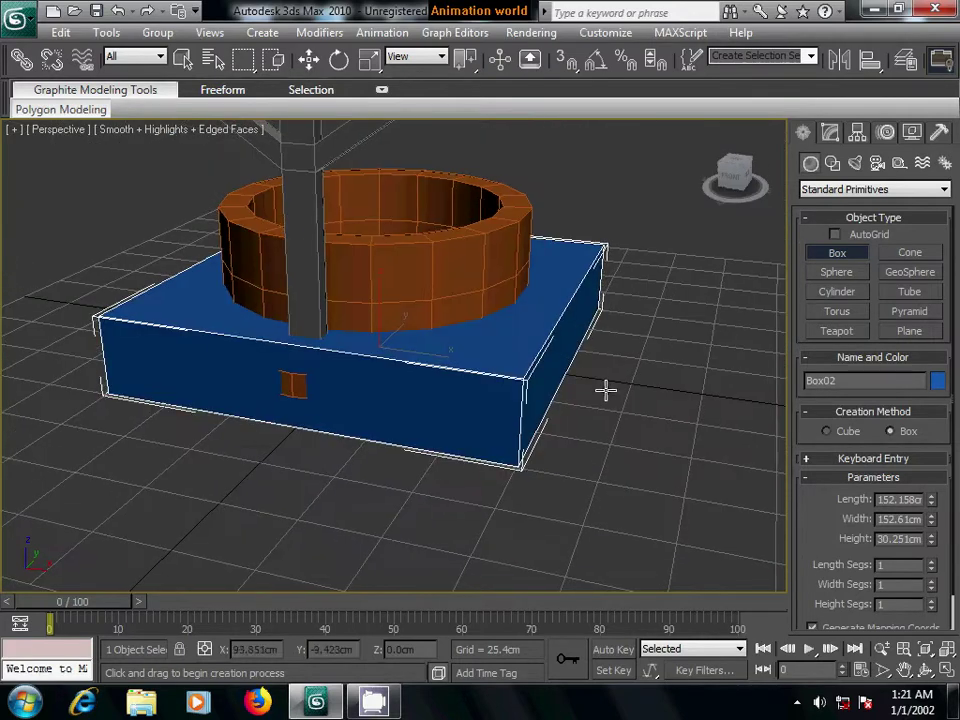
- Convert the blue box to Editable Poly and lower its top face into a thin slab
key(w)
right_click(574, 265)
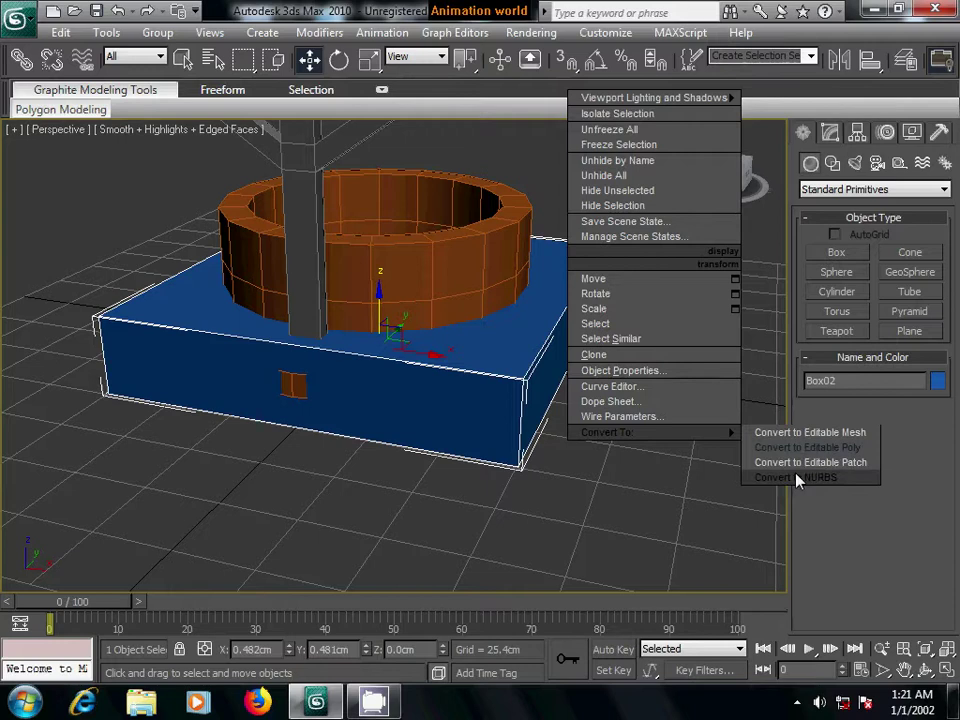
click(797, 455)
click(892, 397)
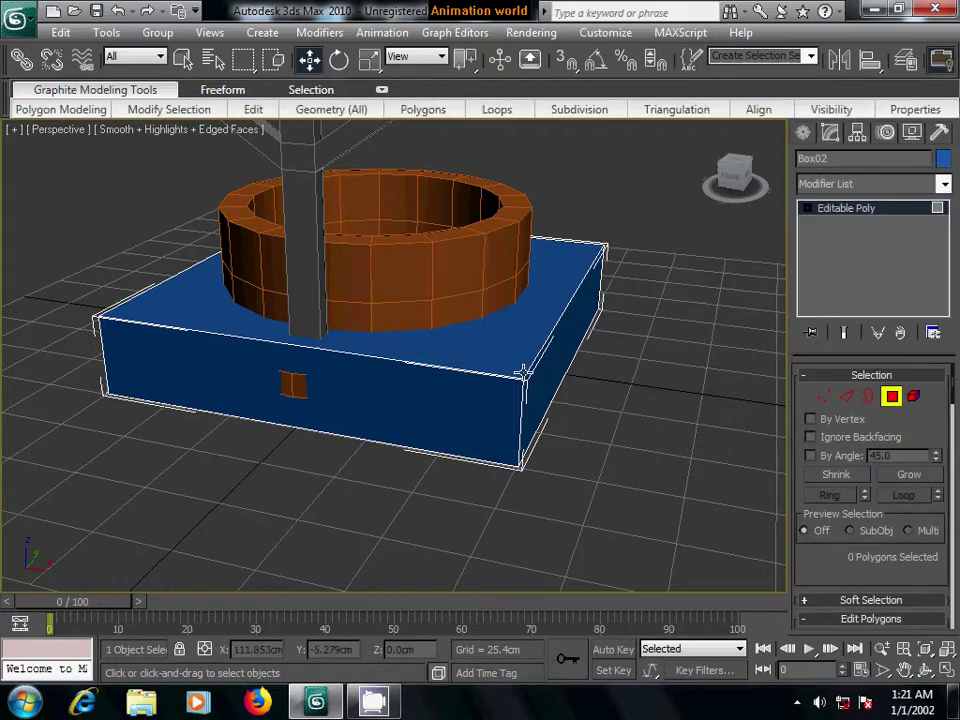
click(482, 343)
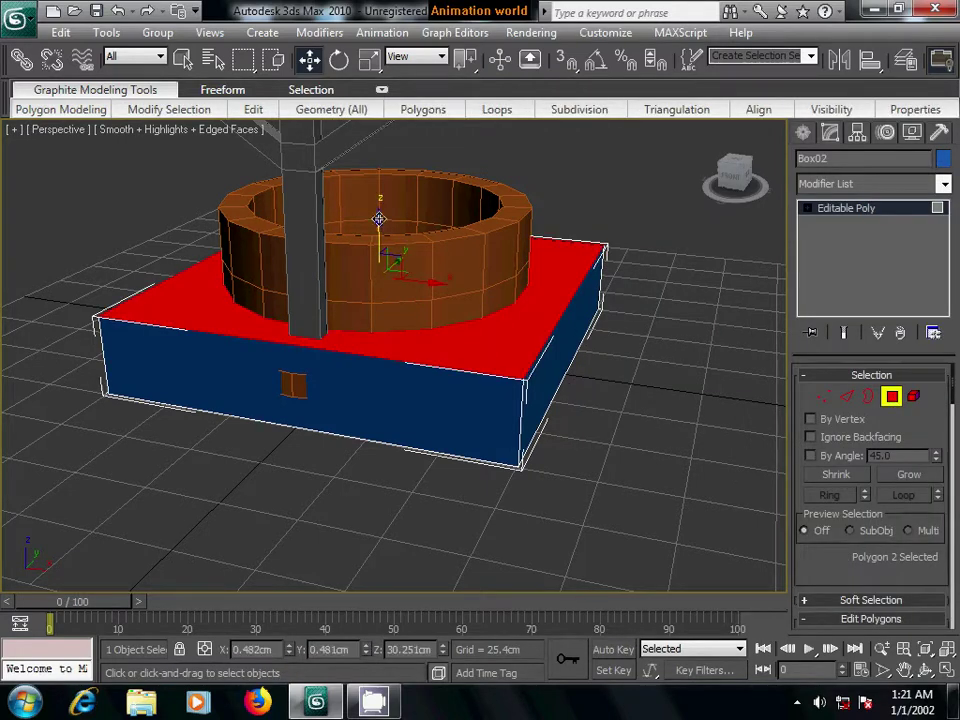
drag(379, 218, 384, 282)
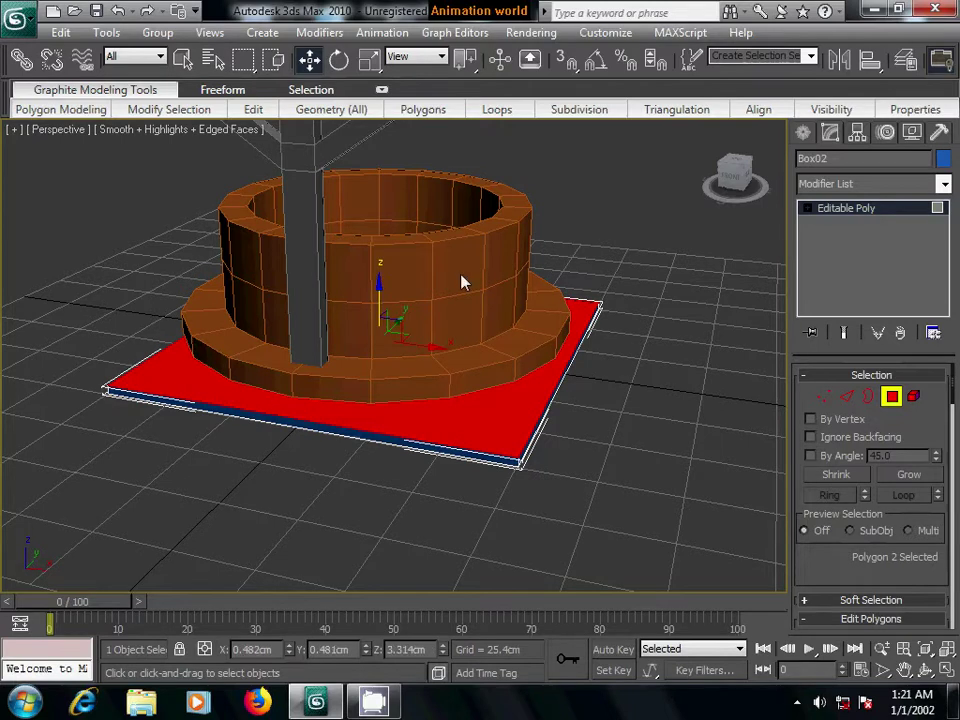
- Lift the blue slab to about Z 112 cm, just above the Y-posts
click(803, 133)
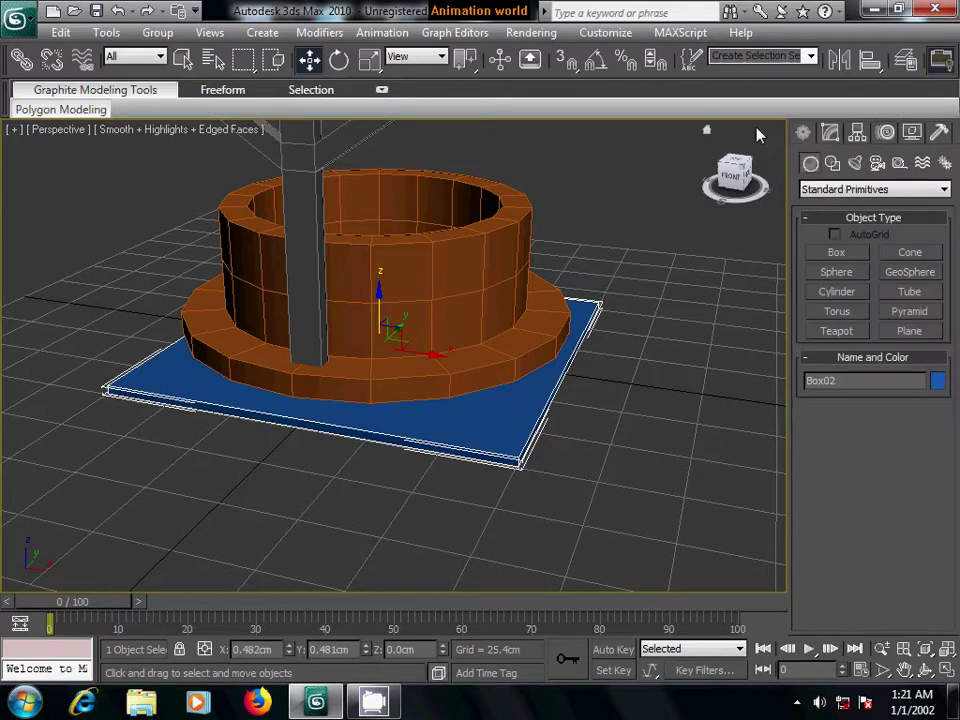
click(381, 288)
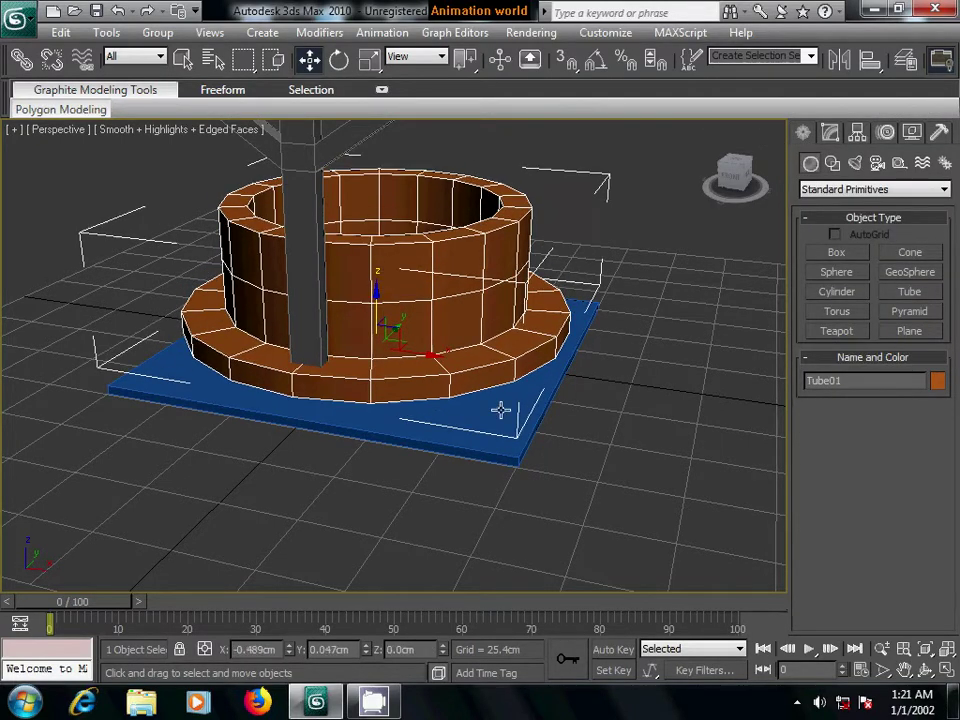
click(476, 439)
drag(380, 297, 375, 113)
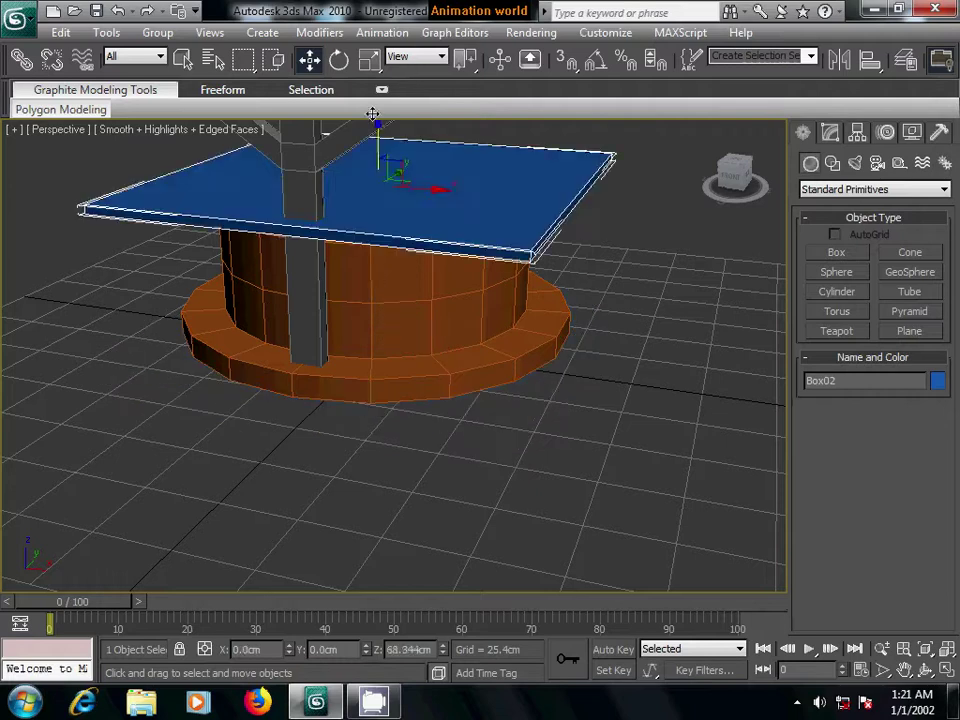
mouse_move(405, 311)
alt+middle_down()
mouse_move(413, 426)
mouse_move(318, 320)
alt+middle_up()
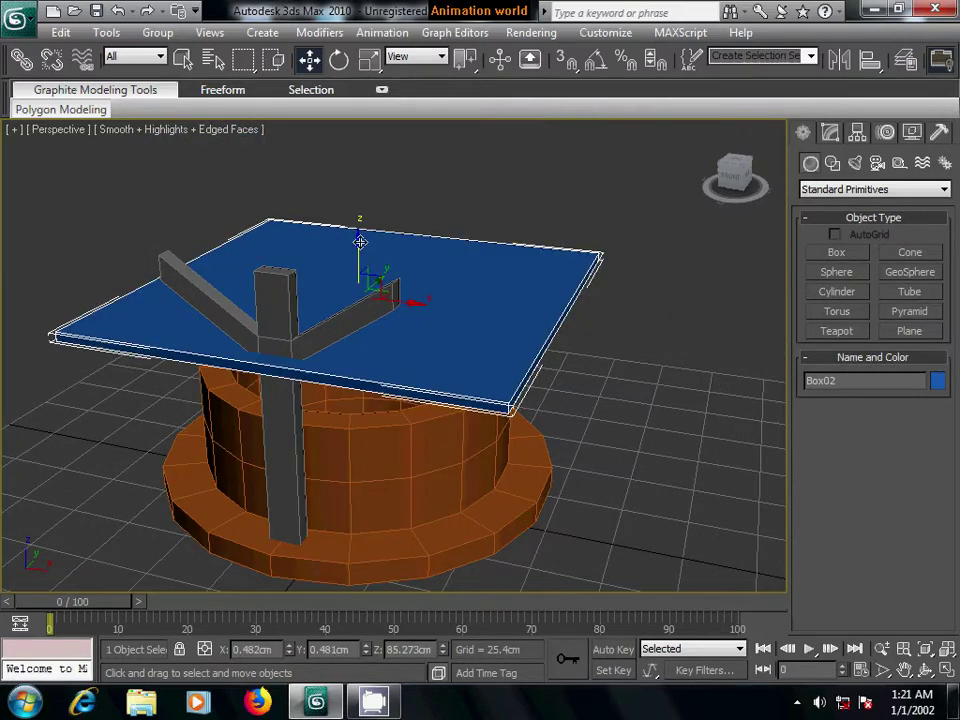
drag(276, 211, 280, 160)
key(f)
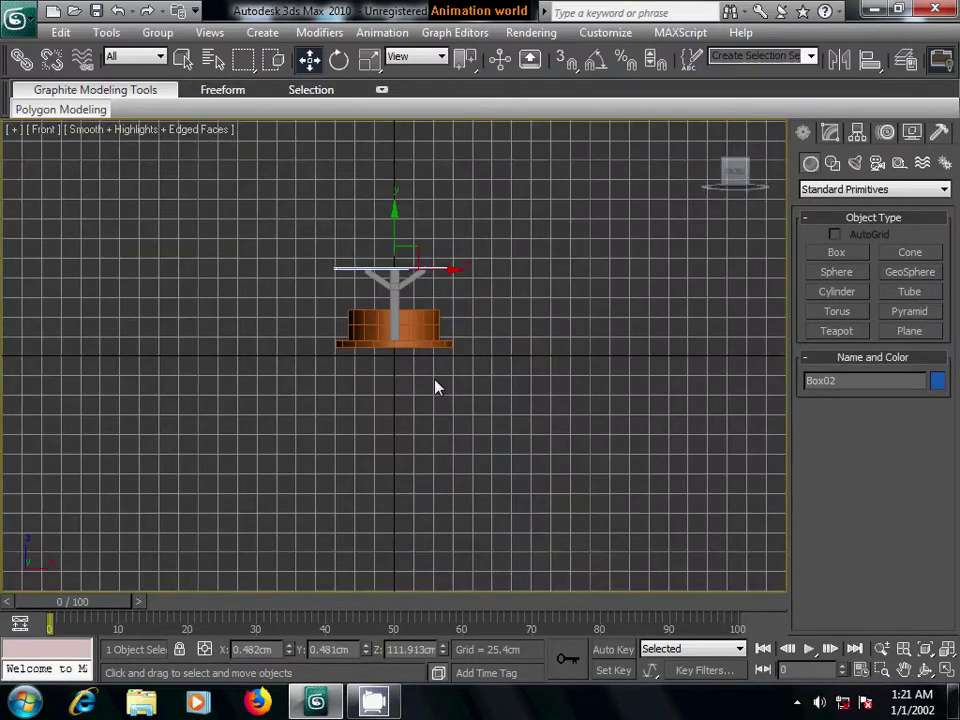
scroll(444, 446, up, 5)
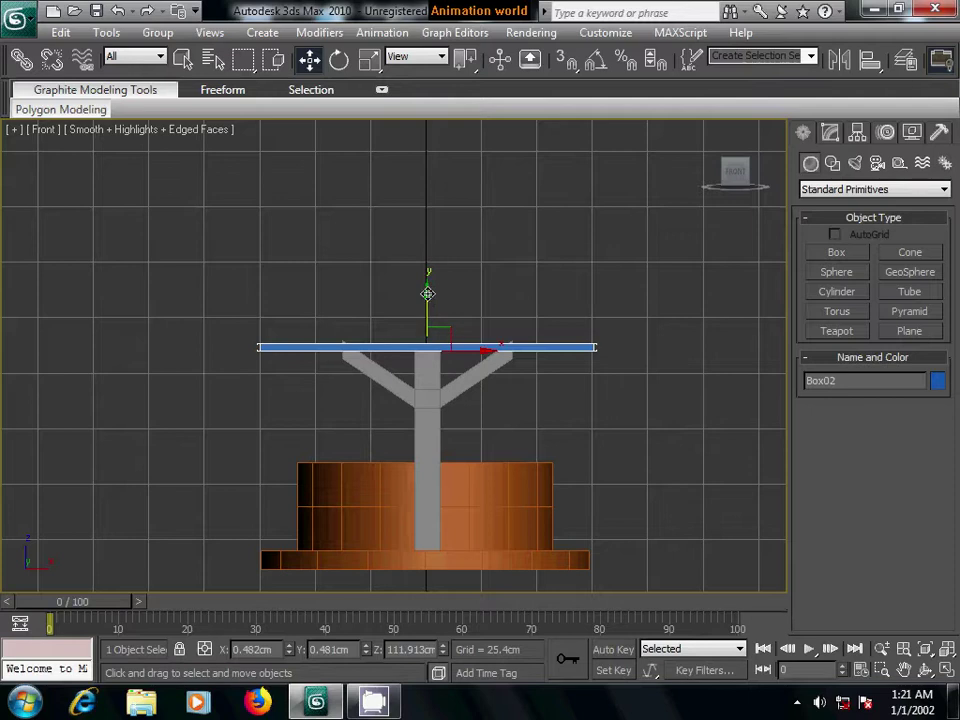
drag(453, 341, 453, 323)
click(501, 296)
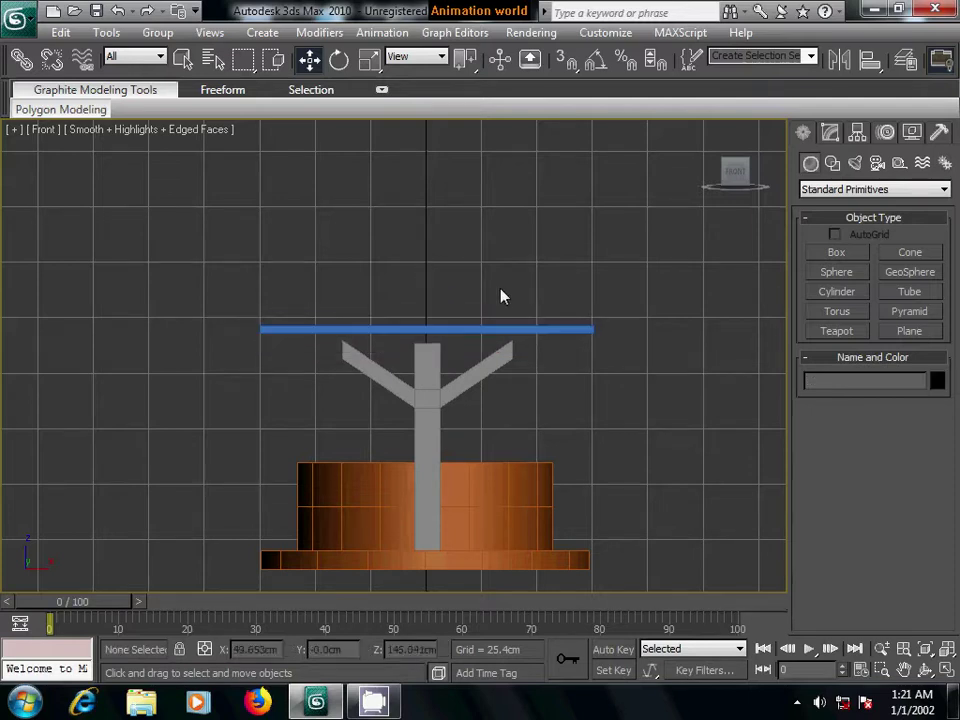
click(828, 138)
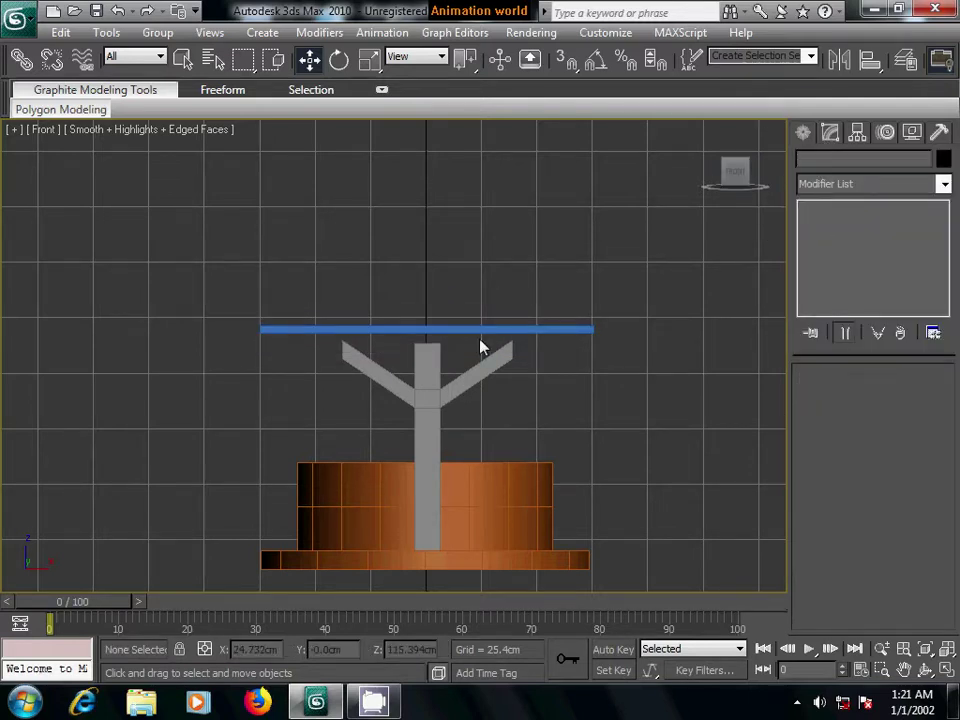
click(512, 327)
- Select Box02's long edges and Connect them to add a middle edge across the slab
click(846, 396)
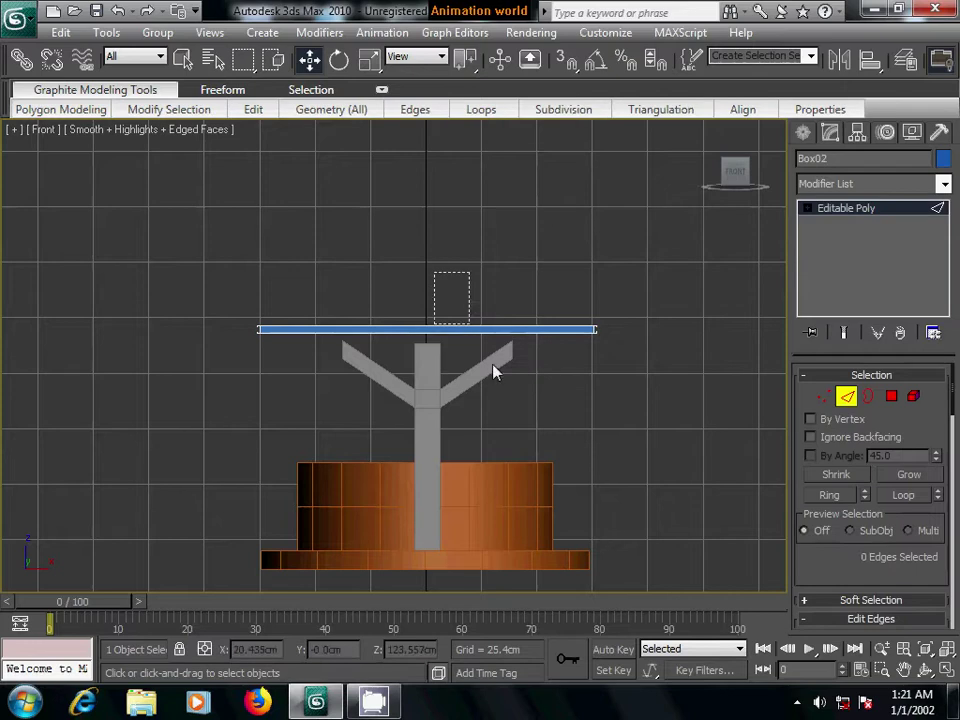
drag(840, 577, 840, 443)
click(933, 591)
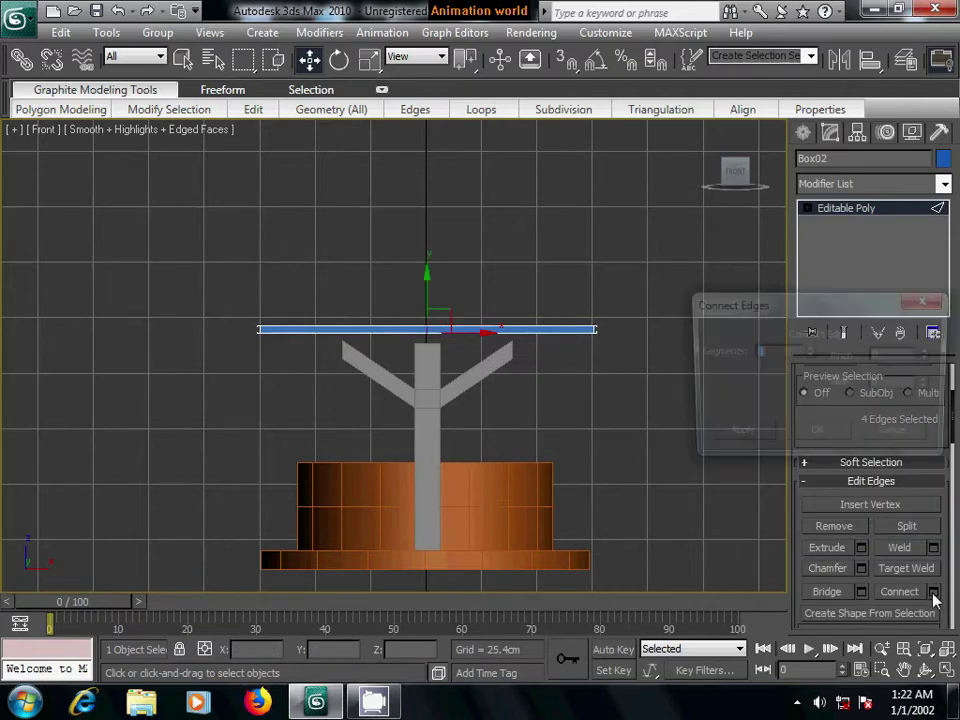
click(816, 438)
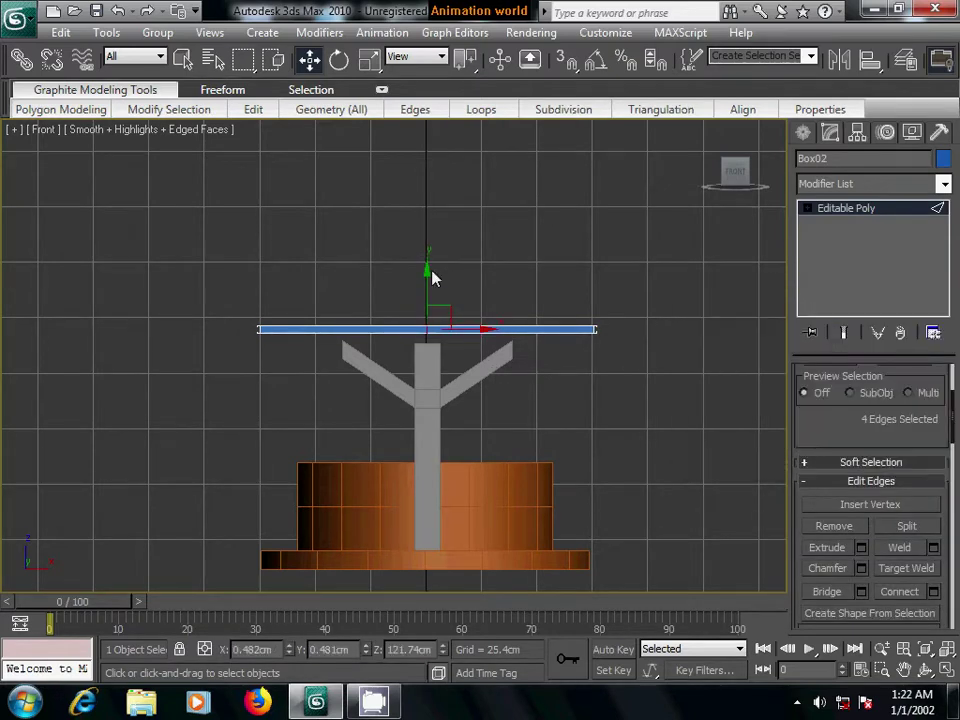
- Lift the middle edge into a roof peak, then lower the roof toward the Y-posts
drag(426, 271, 427, 182)
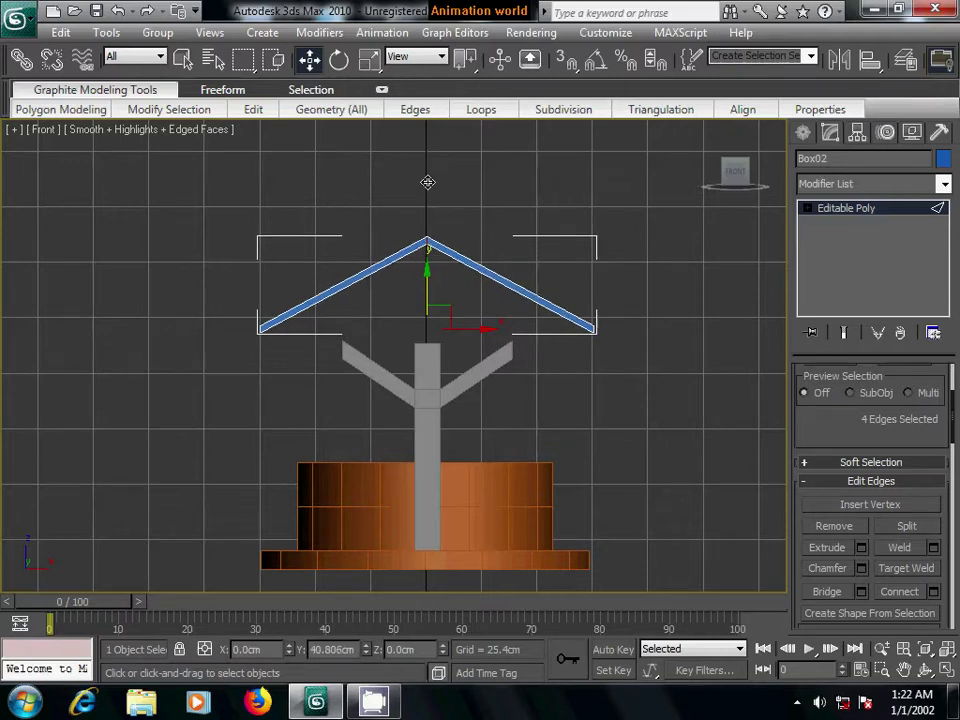
drag(427, 182, 453, 204)
click(803, 132)
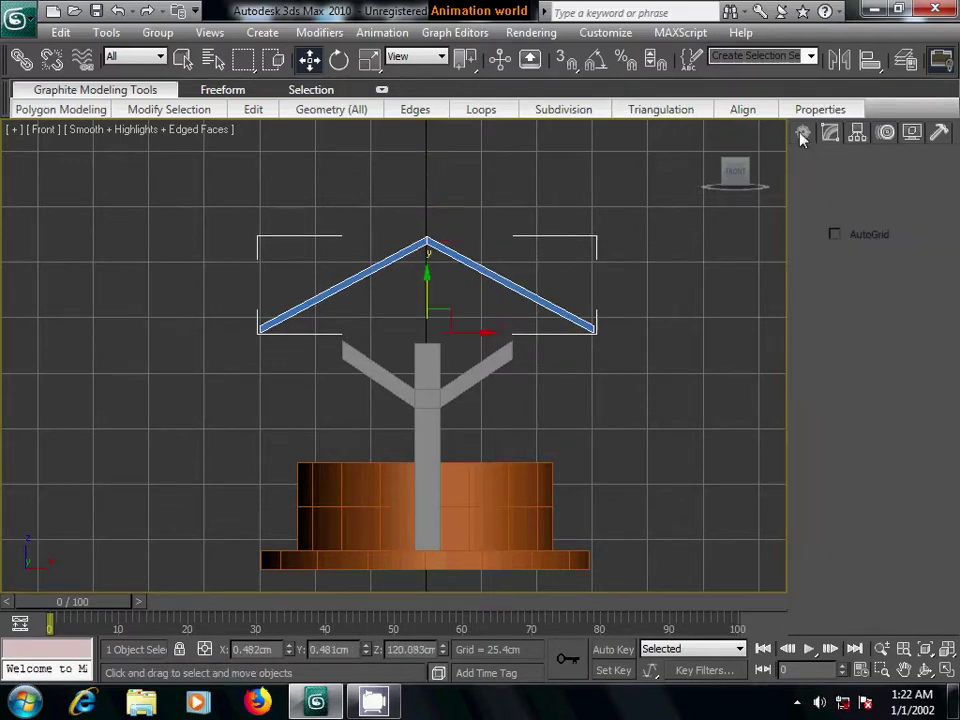
mouse_move(427, 273)
mouse_down()
mouse_move(427, 325)
mouse_move(429, 283)
mouse_up()
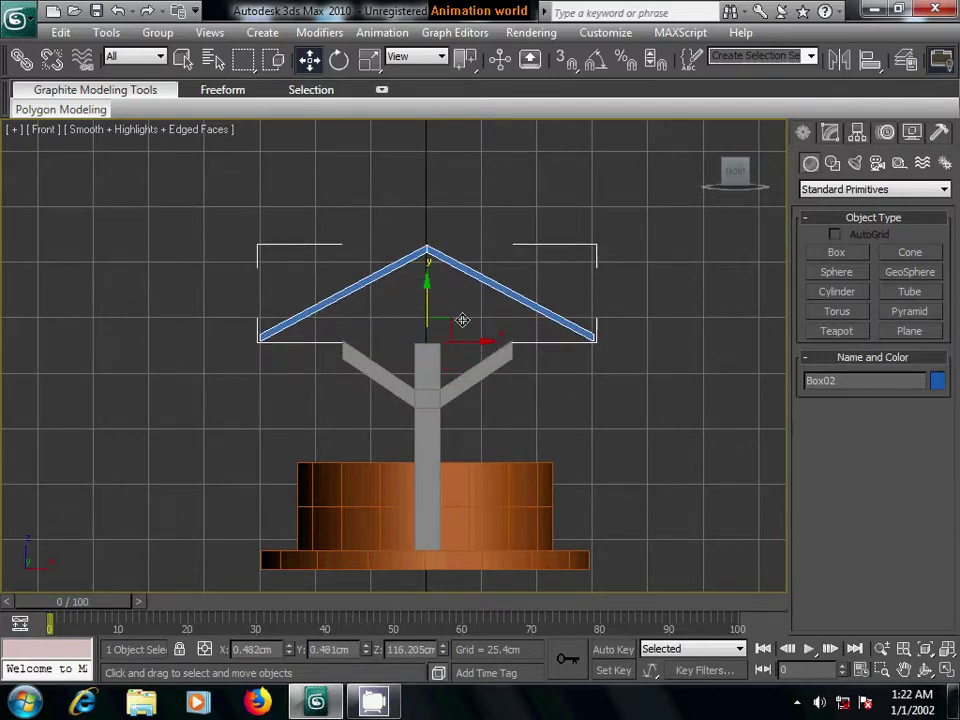
click(430, 386)
- In Vertex mode, raise the Y-post's upper arm vertices toward the roof
click(830, 132)
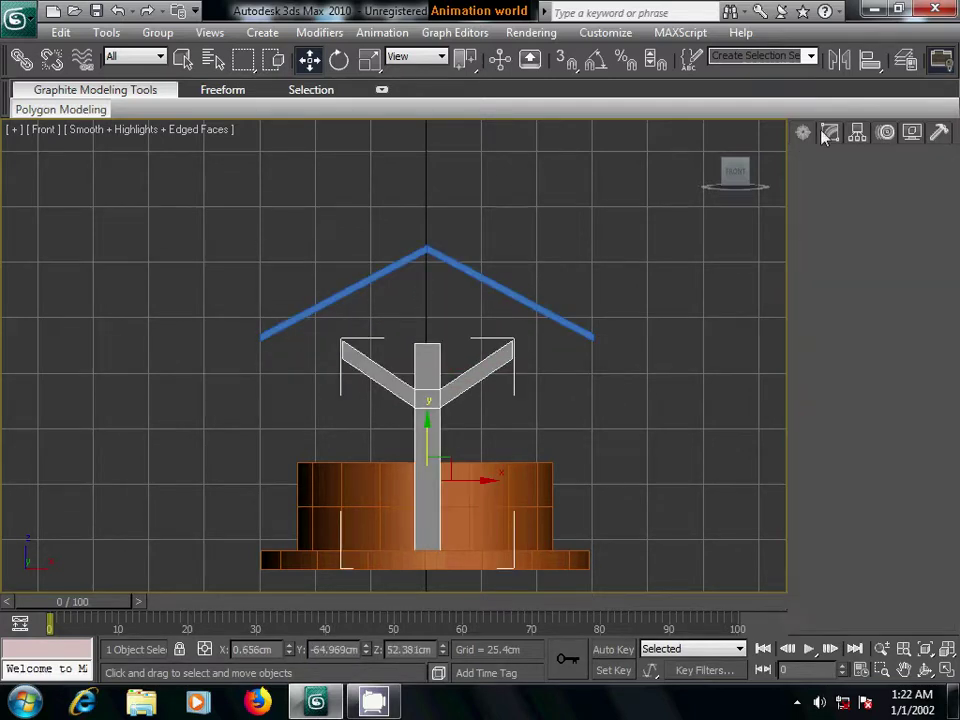
key(1)
middle_drag(510, 432, 502, 422)
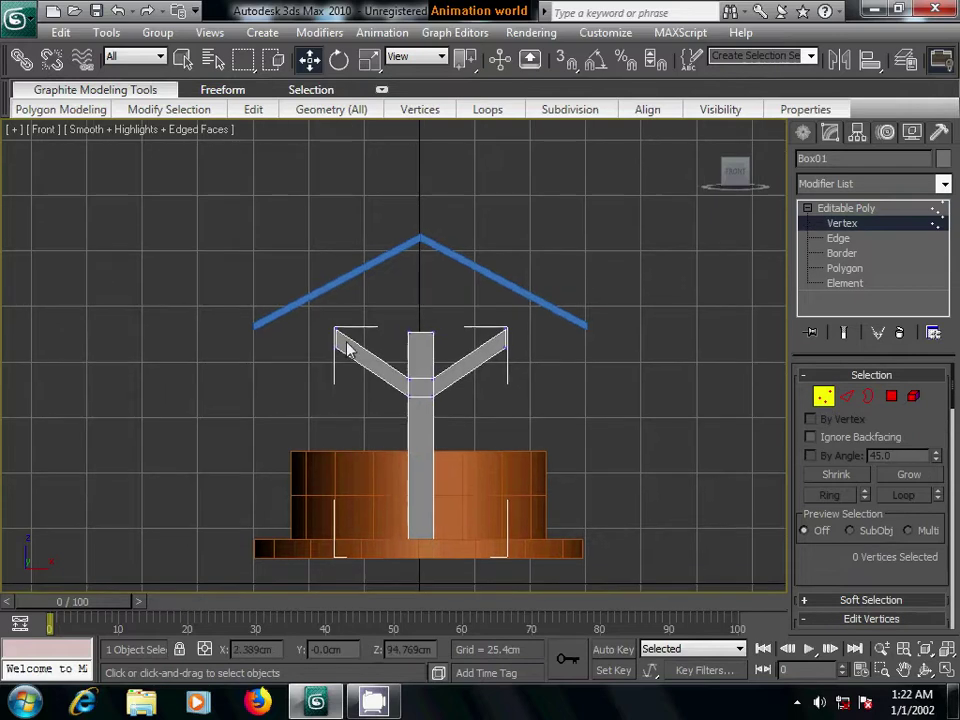
drag(315, 312, 600, 465)
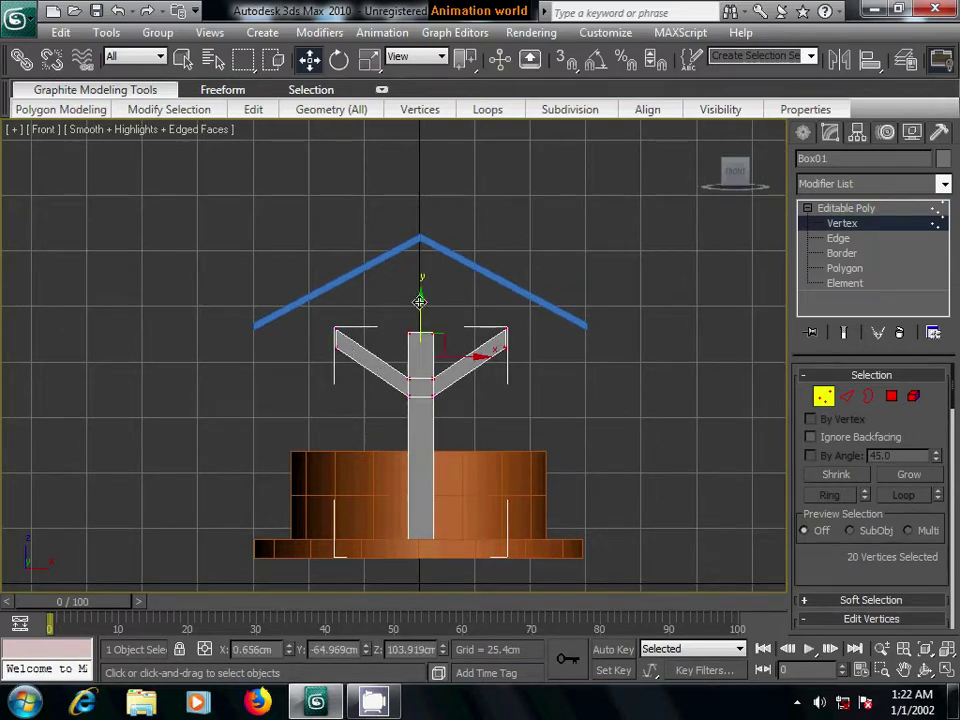
drag(419, 301, 421, 265)
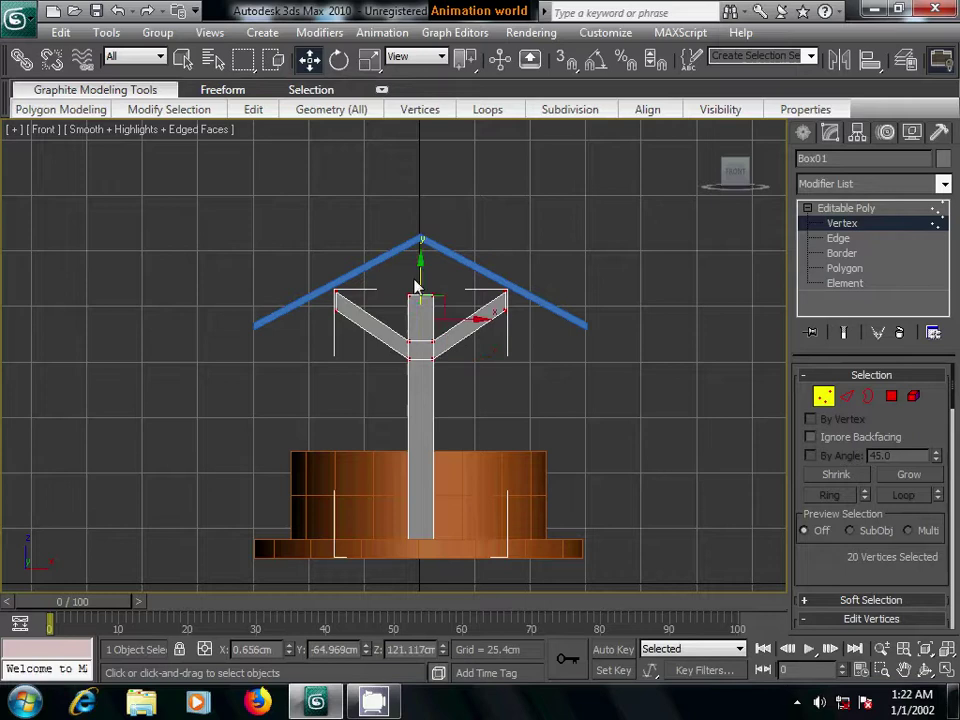
click(398, 279)
- Move the trunk-top vertices of Box01 up to meet the roof's apex
click(420, 241)
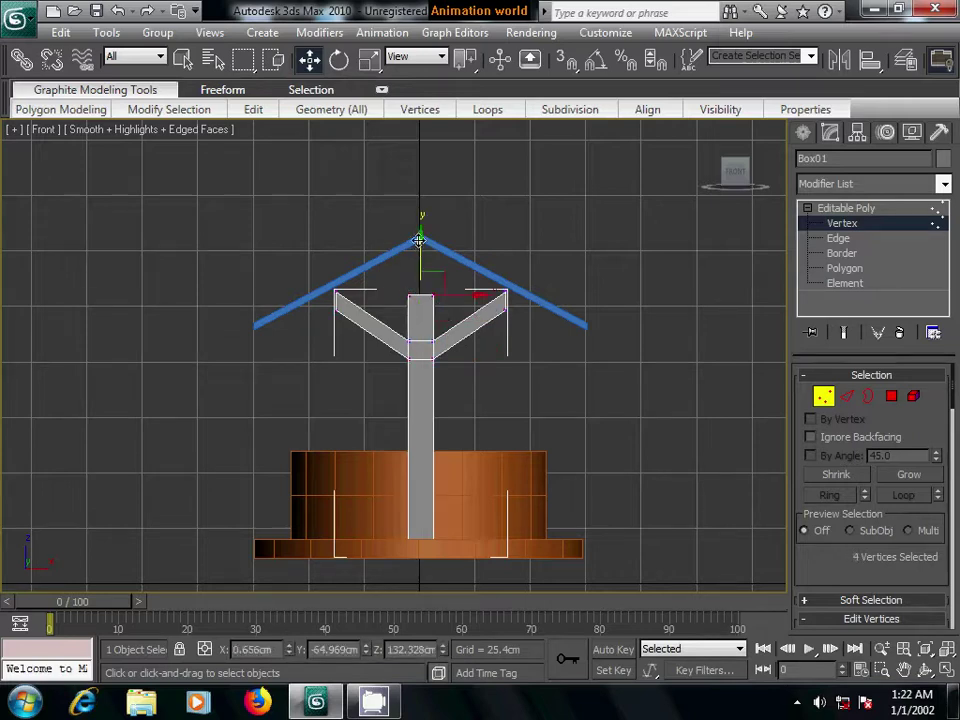
drag(419, 241, 422, 198)
middle_drag(525, 296, 512, 336)
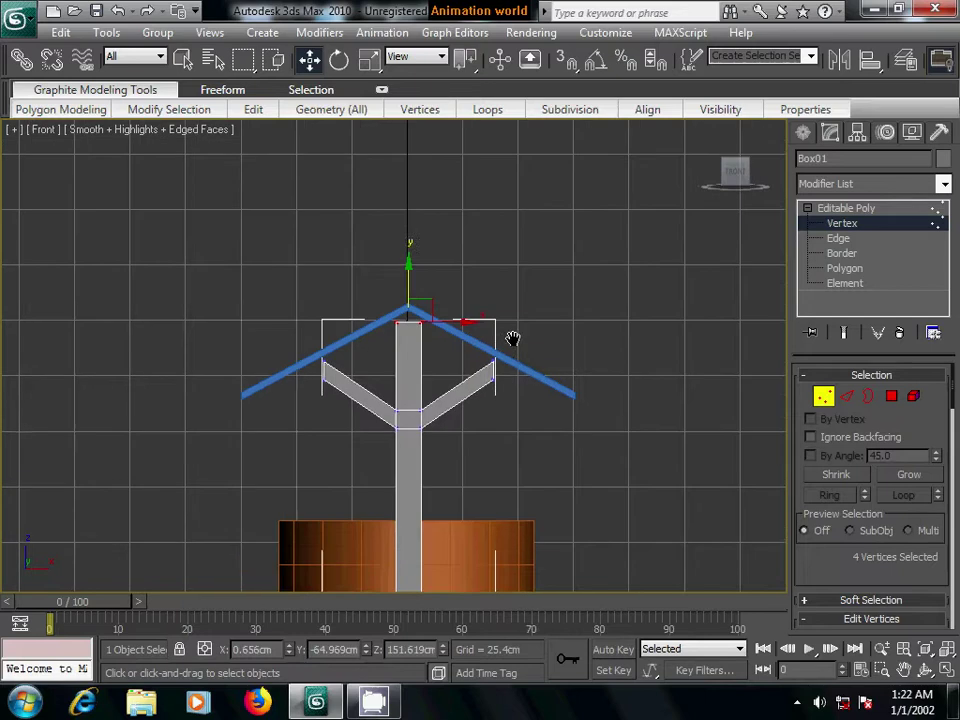
scroll(513, 340, up, 3)
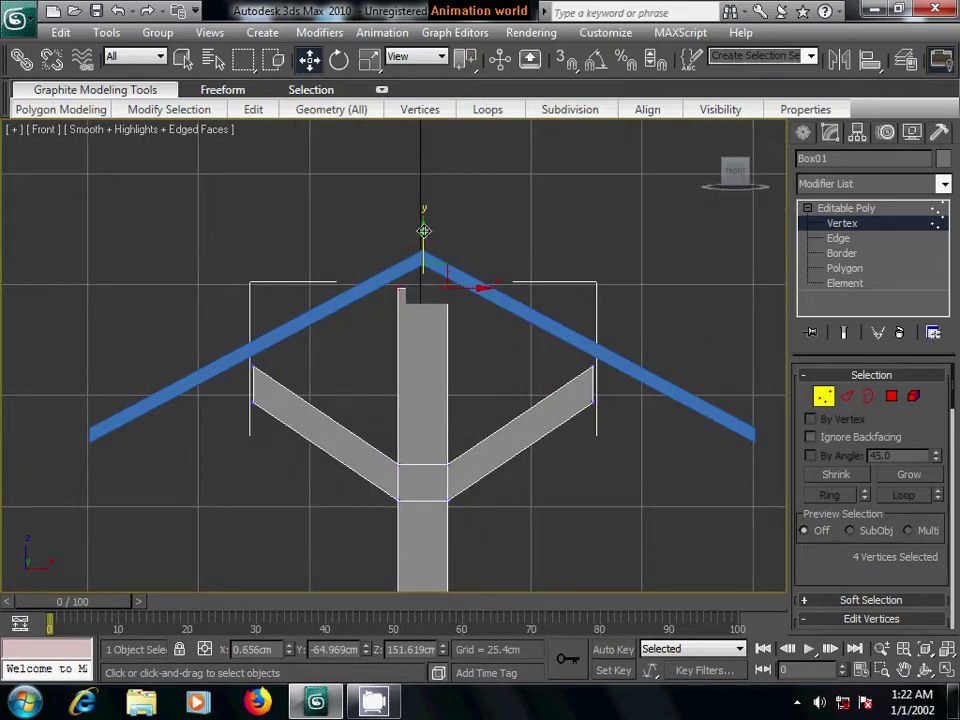
drag(424, 231, 423, 216)
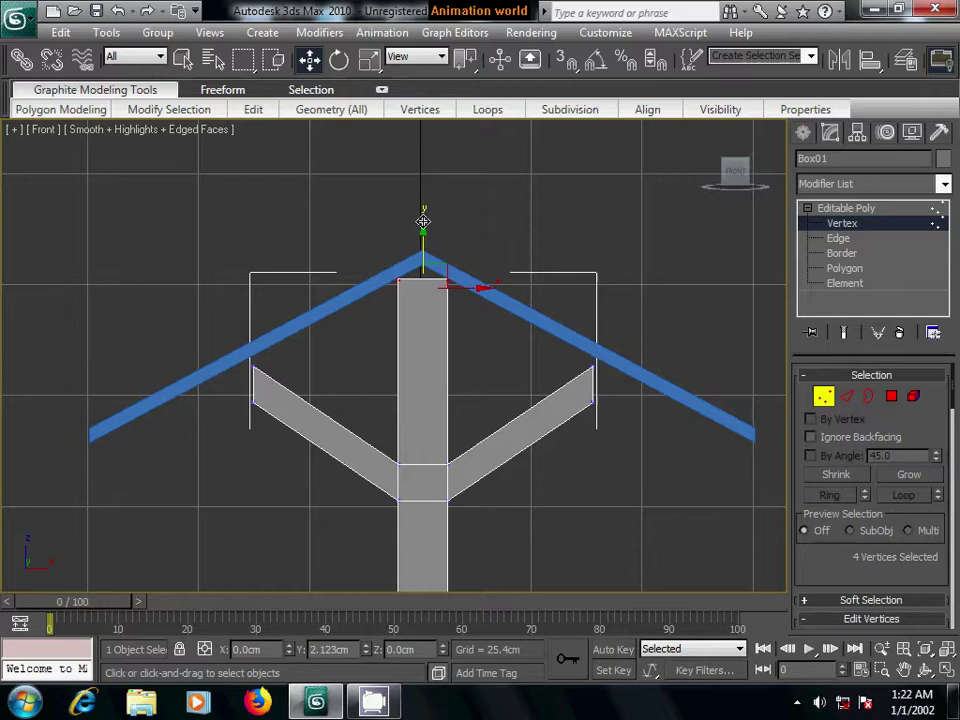
click(520, 250)
click(843, 398)
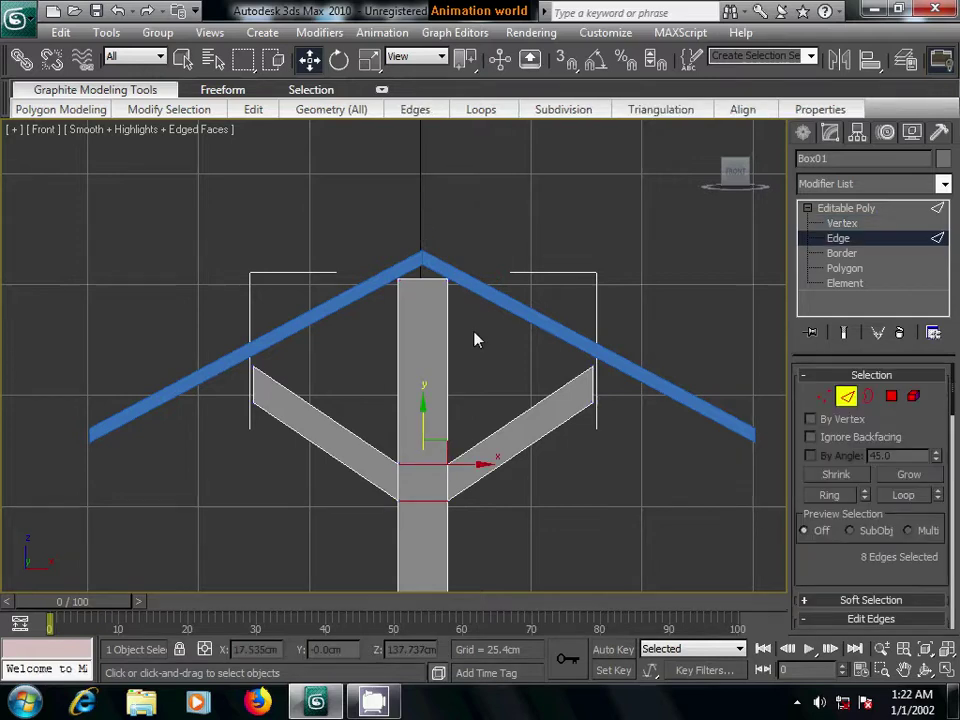
- Connect the Y-post's trunk-top edges beneath the roof apex
click(432, 280)
scroll(817, 541, down, 5)
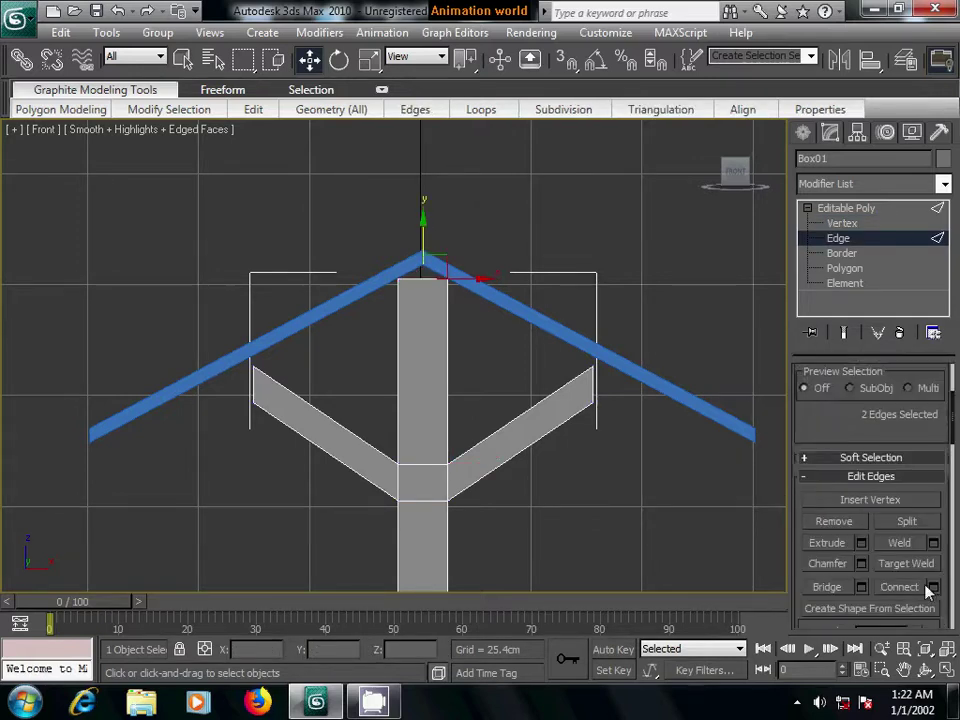
click(932, 587)
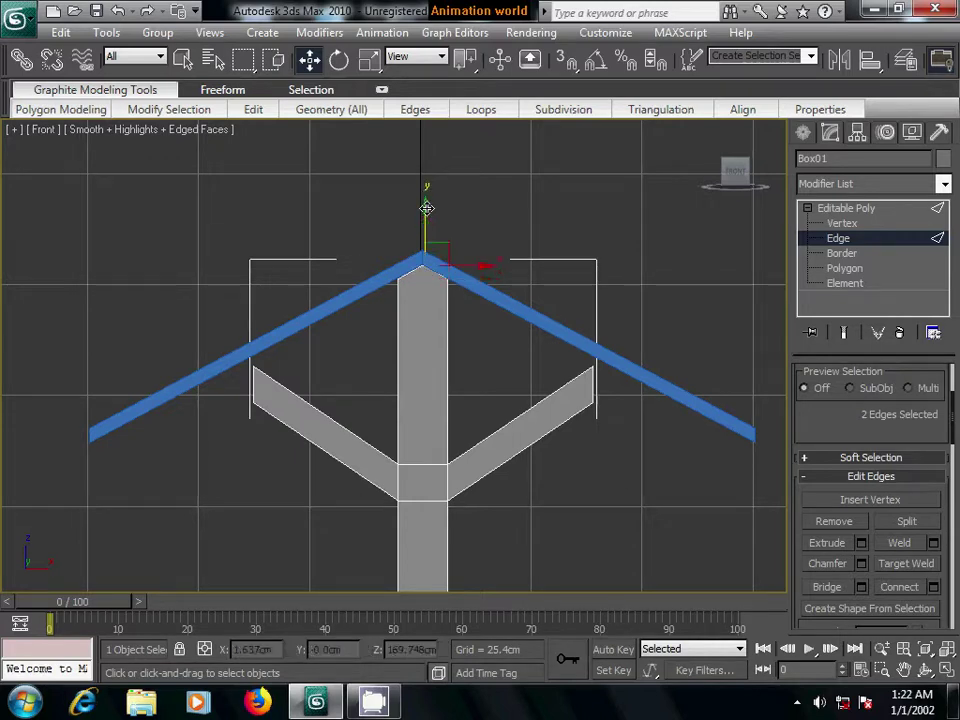
click(838, 223)
- Raise the right arm tip to about Z 132.292 cm, then show the front view in wireframe
scroll(596, 375, up, 1)
scroll(596, 379, up, 1)
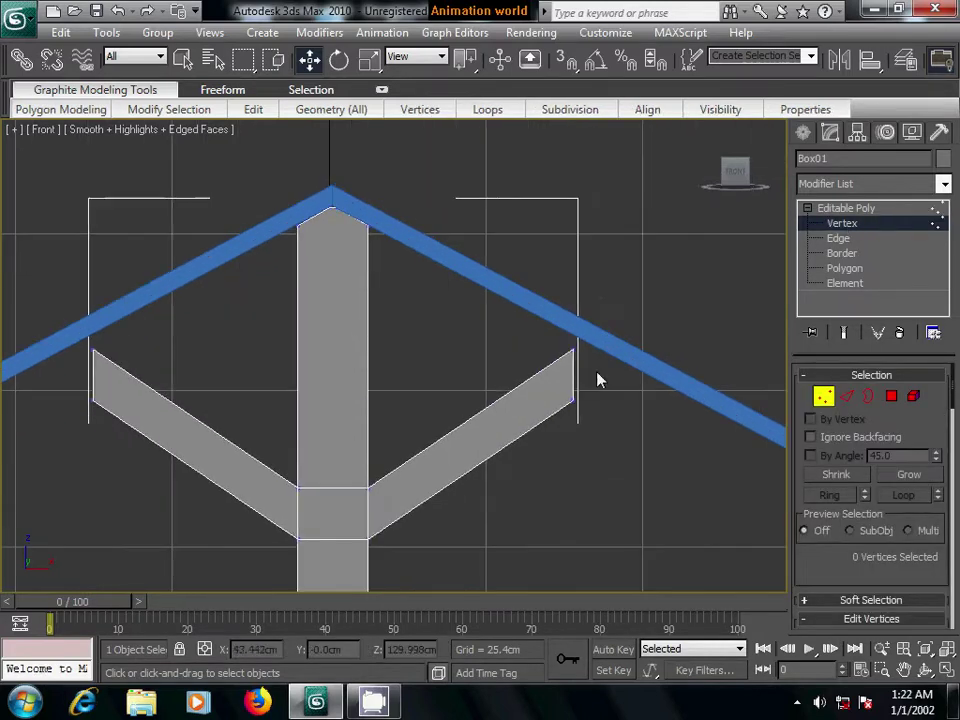
scroll(636, 354, up, 1)
middle_drag(636, 354, 650, 332)
scroll(650, 335, down, 3)
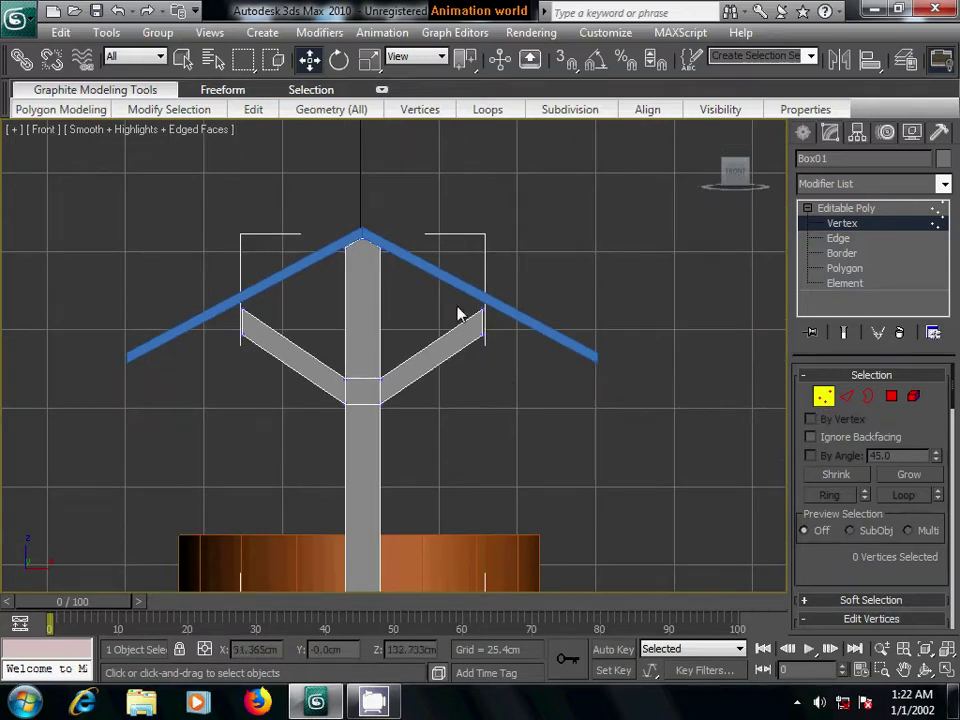
drag(455, 299, 500, 362)
middle_drag(542, 334, 478, 352)
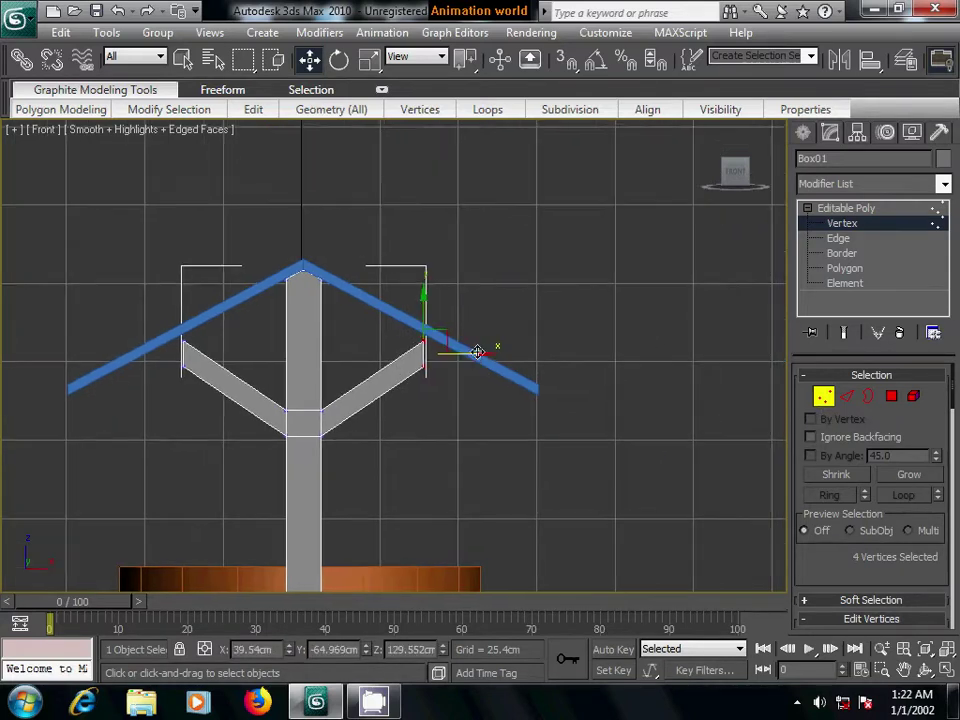
drag(480, 352, 491, 350)
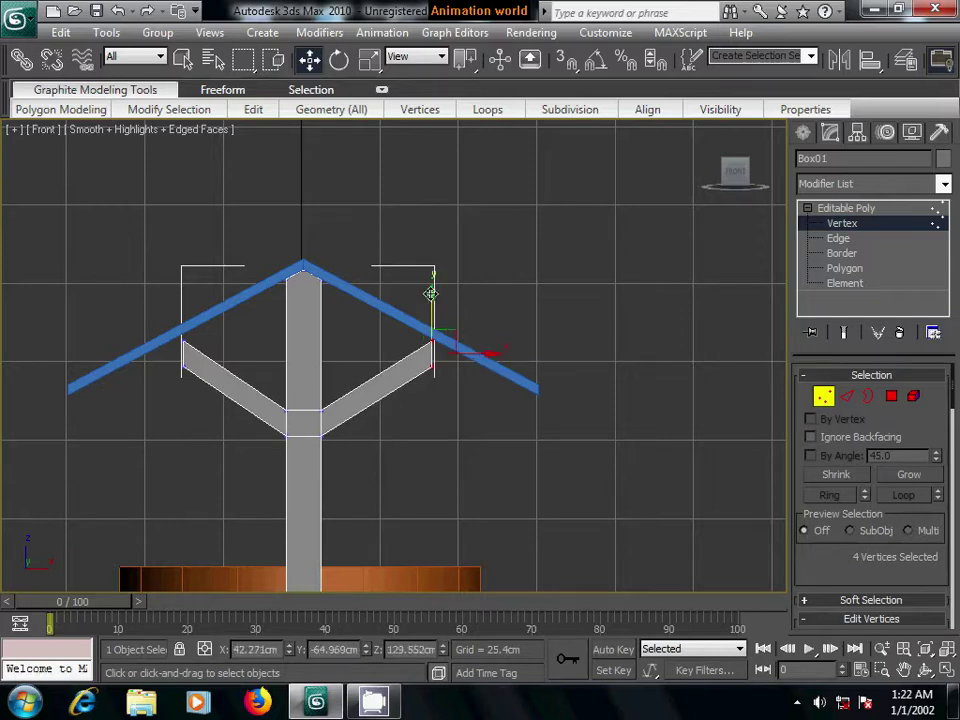
drag(430, 306, 428, 286)
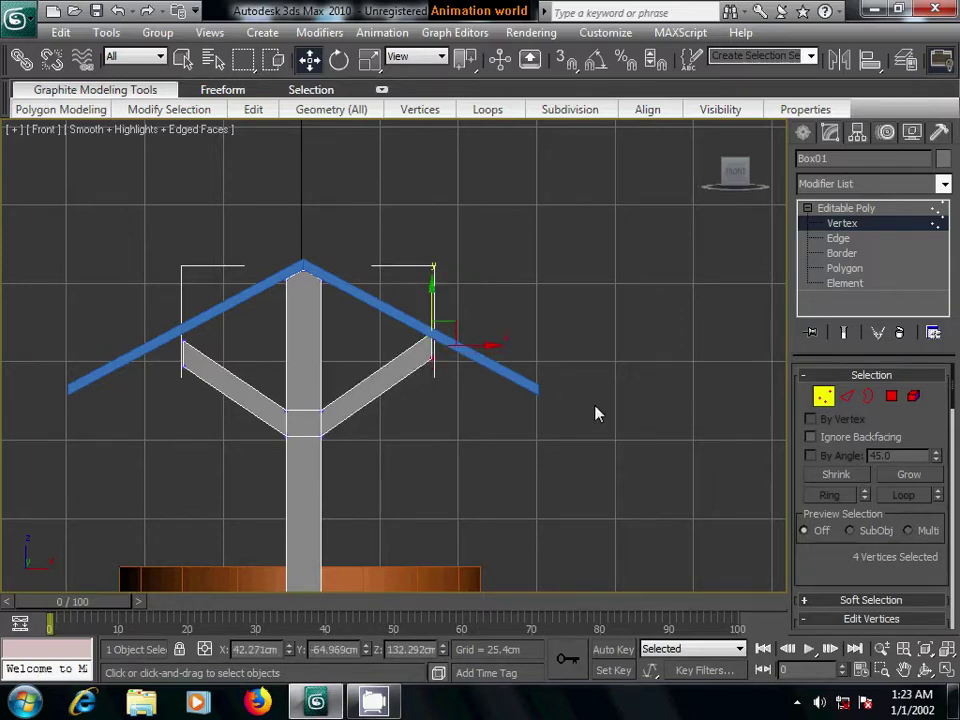
key(F3)
scroll(512, 413, up, 1)
- Zoom onto the branch tips and nudge the selected tip vertices up and left
scroll(489, 418, up, 3)
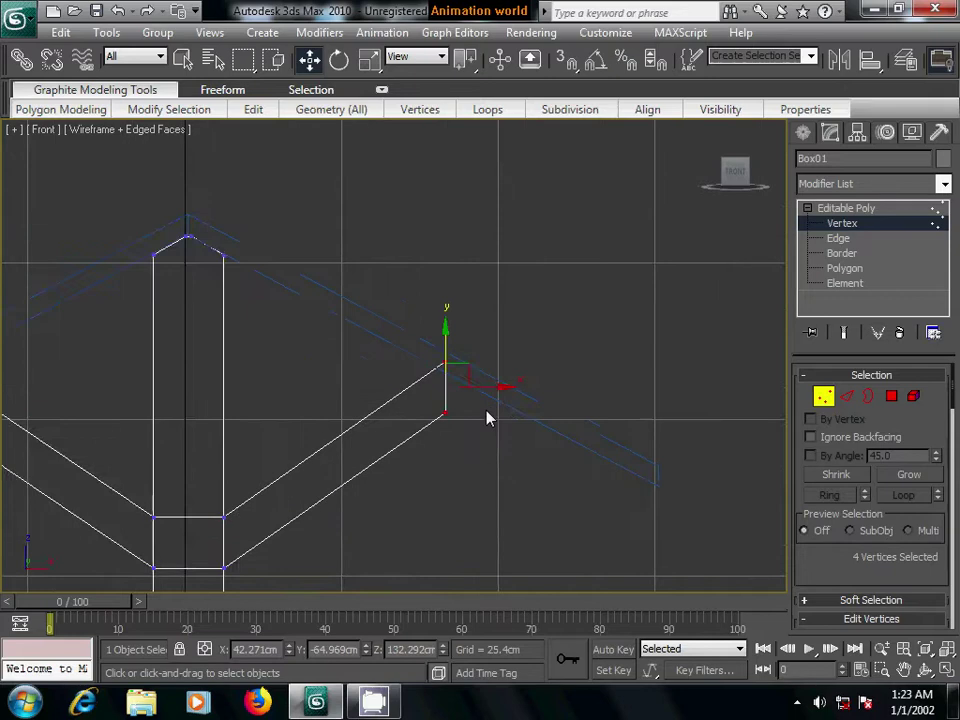
scroll(489, 418, up, 2)
middle_drag(489, 418, 346, 405)
drag(371, 322, 371, 326)
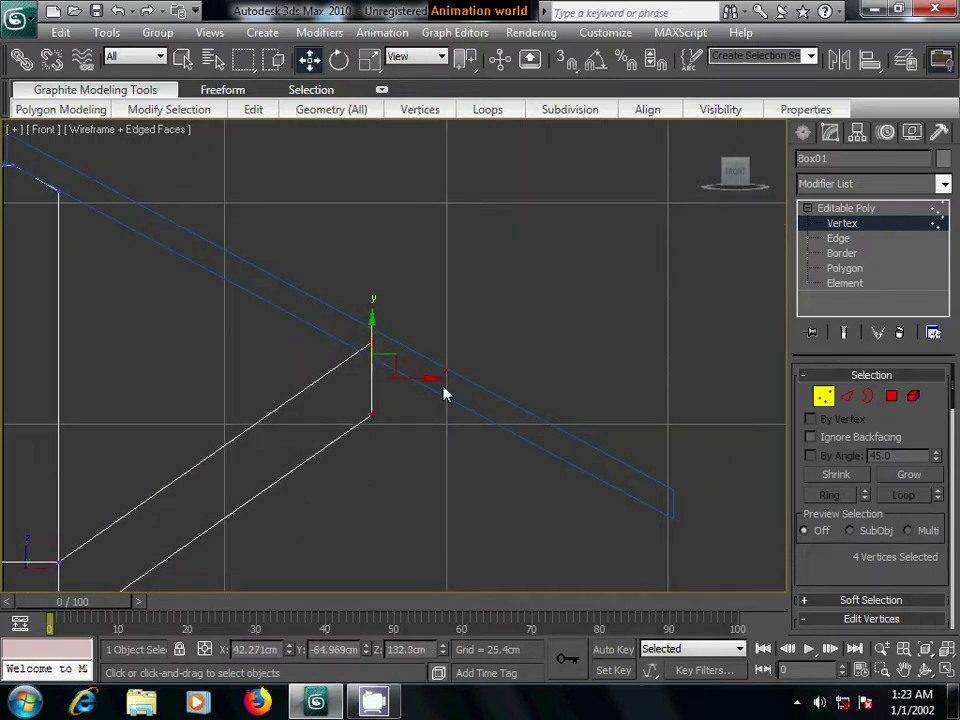
drag(426, 379, 401, 379)
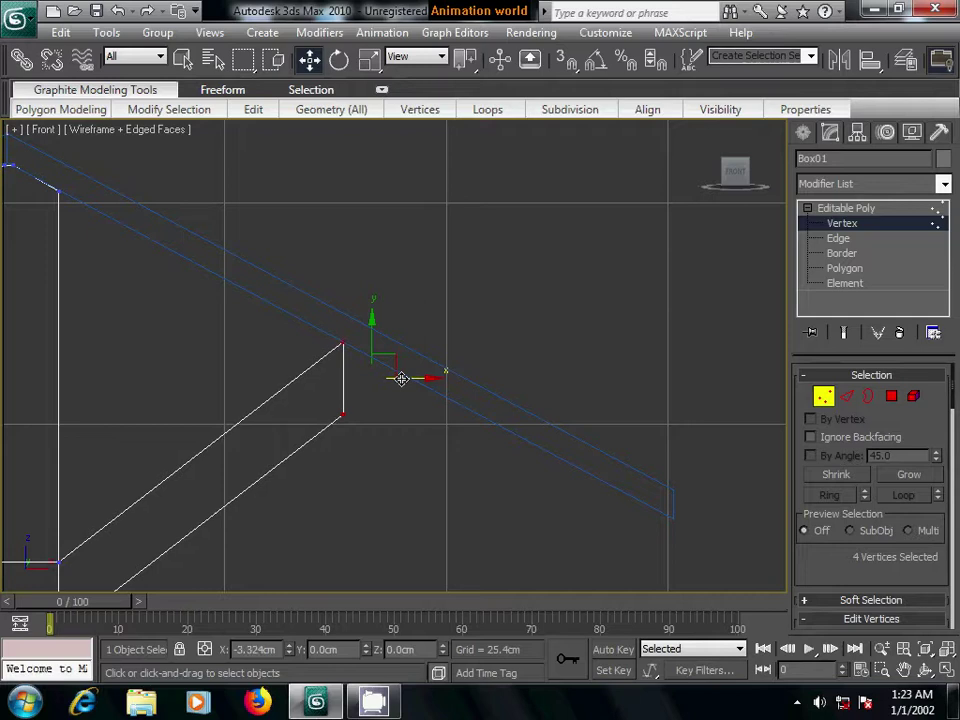
- Fit the right branch's tip vertices flush against the roof's underside
mouse_move(330, 402)
mouse_down()
mouse_move(381, 432)
mouse_move(467, 399)
mouse_up()
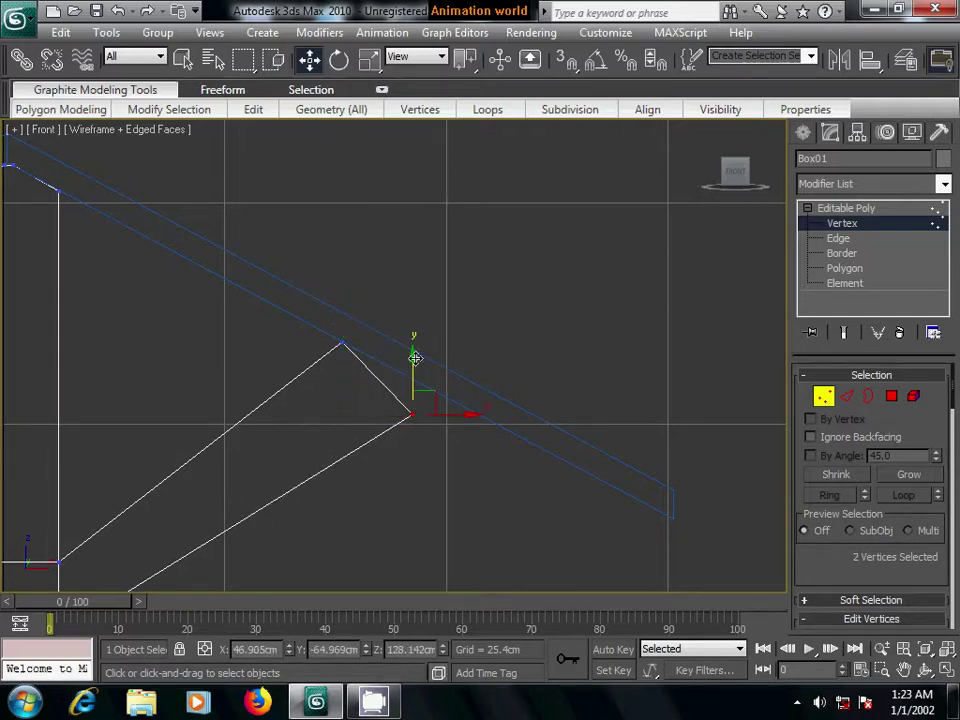
drag(412, 357, 399, 326)
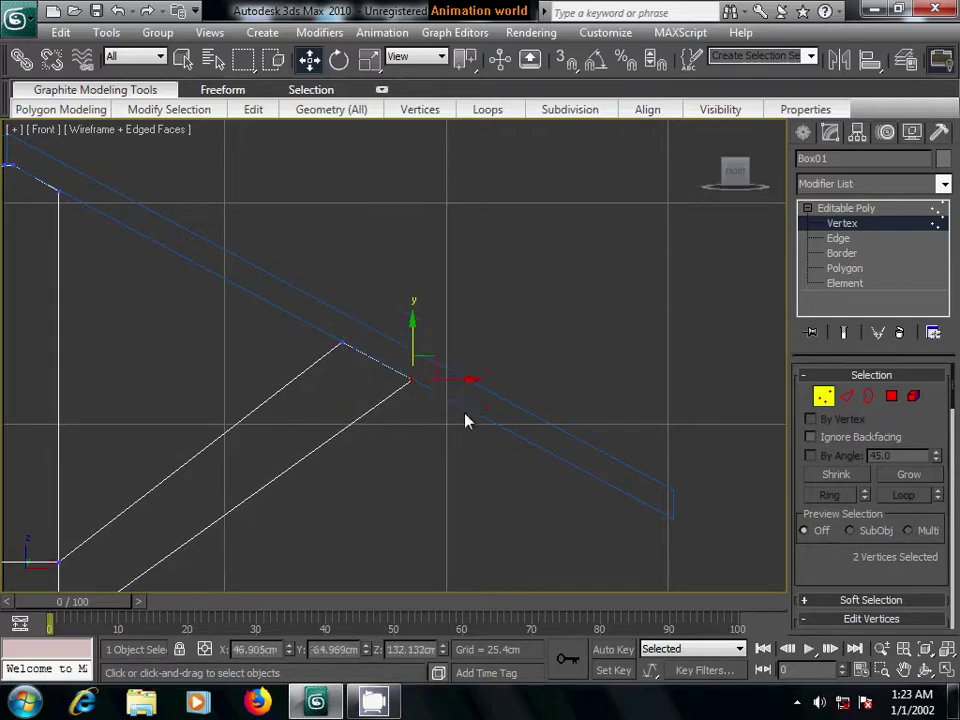
drag(472, 380, 446, 375)
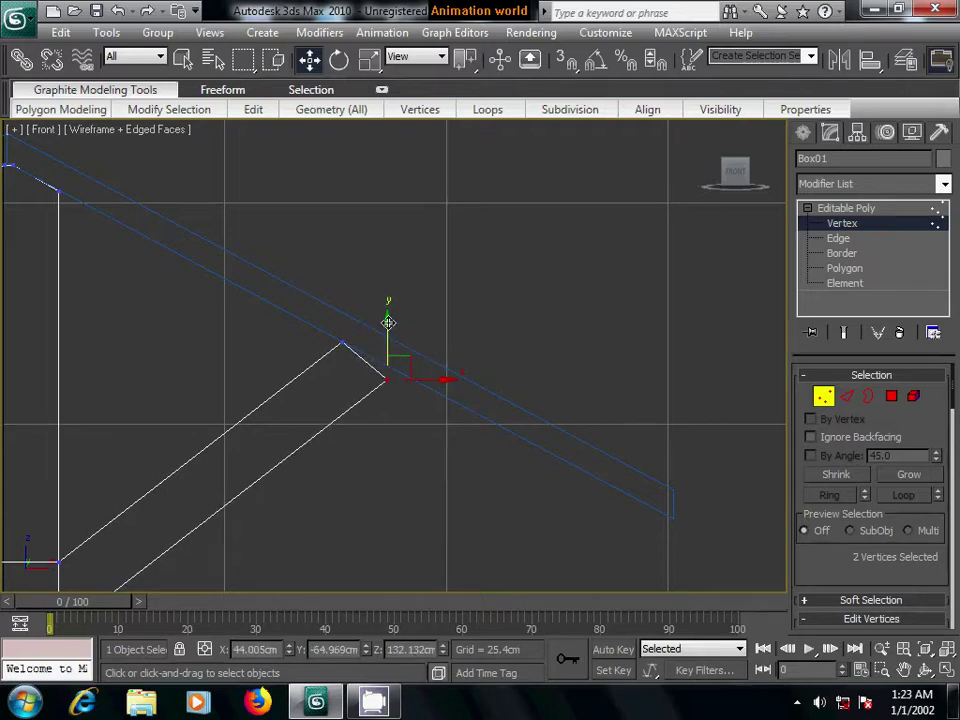
drag(388, 322, 389, 312)
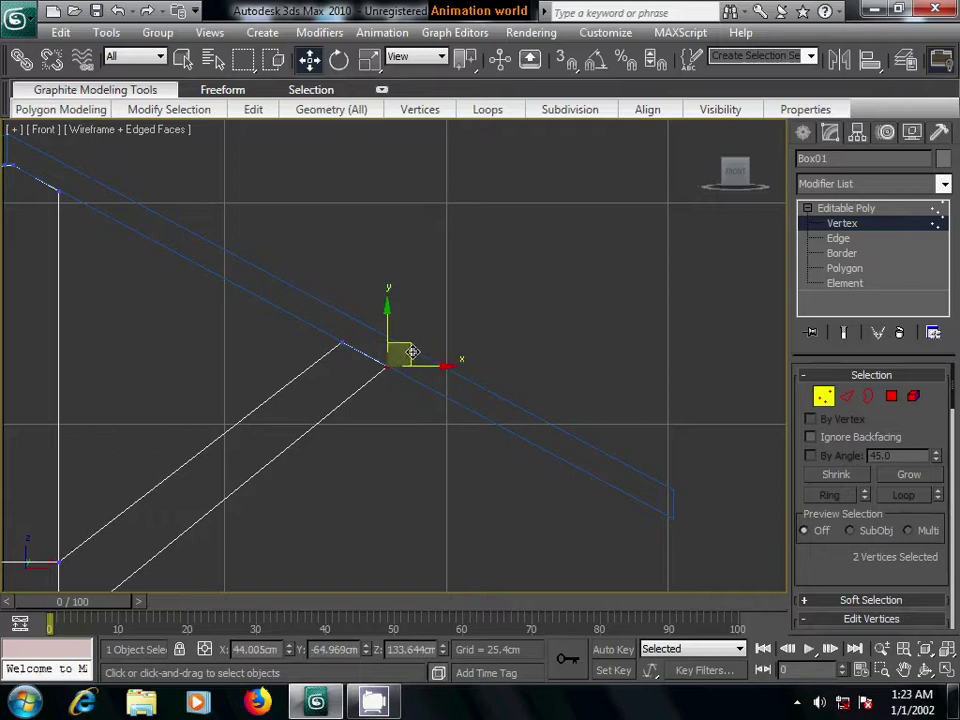
drag(412, 352, 414, 356)
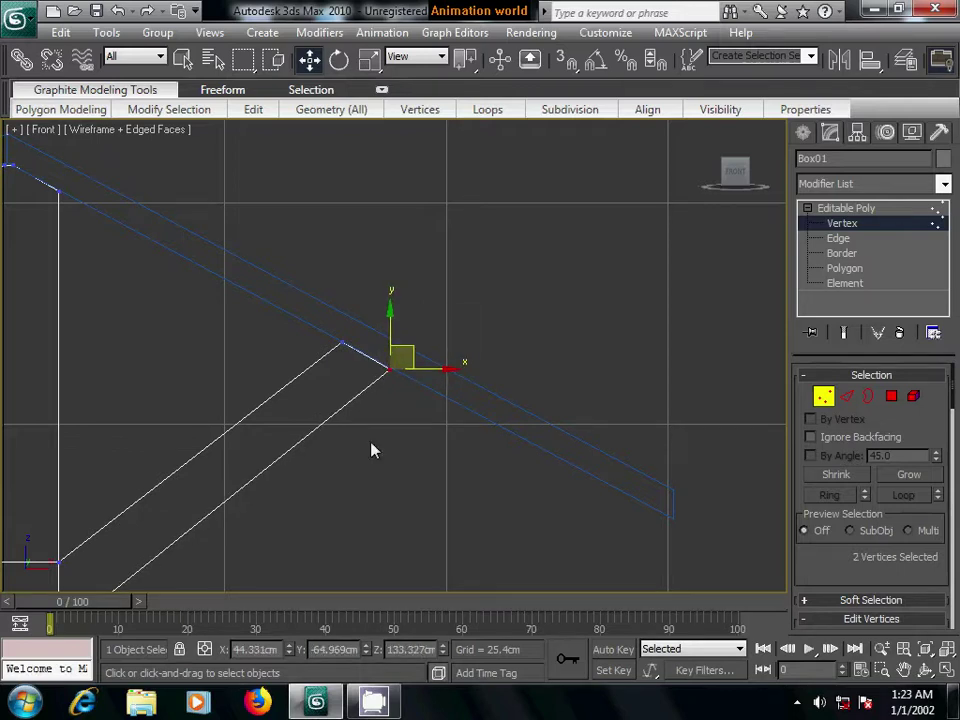
scroll(371, 450, down, 3)
middle_drag(639, 446, 517, 445)
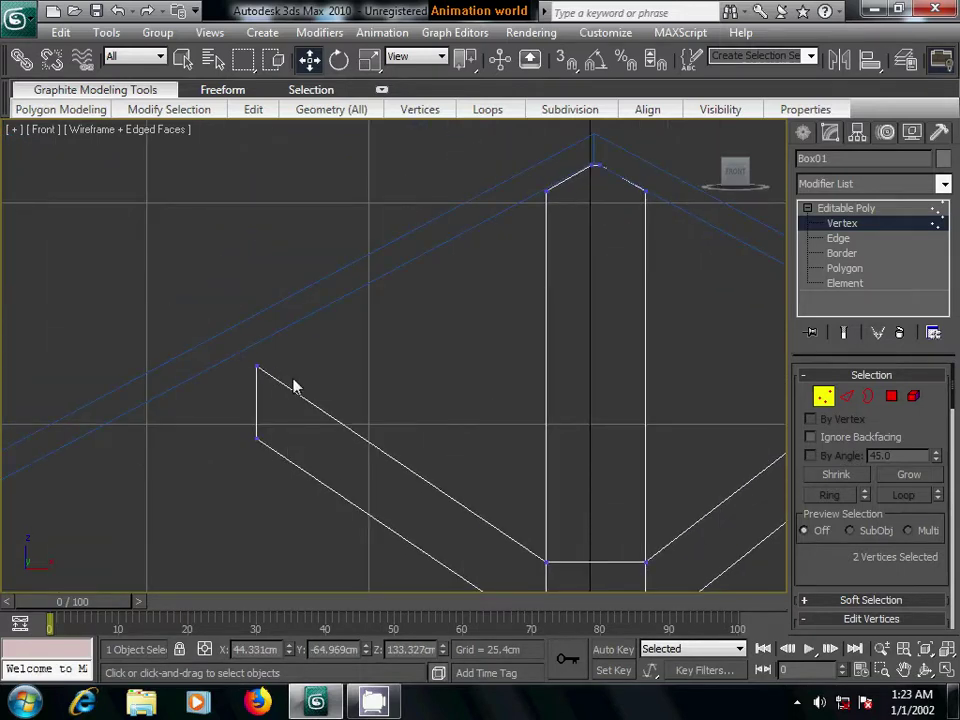
- Move the left branch's tip vertices up to meet the roof's underside
mouse_move(245, 355)
mouse_down()
mouse_move(277, 378)
mouse_move(262, 331)
mouse_up()
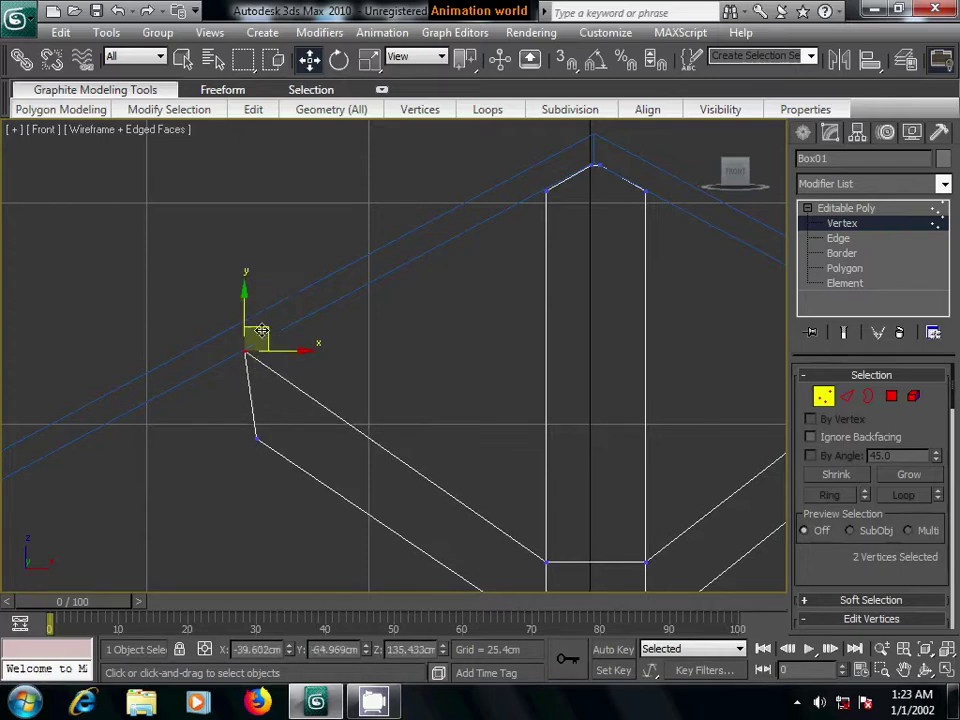
click(257, 440)
drag(285, 426, 202, 364)
click(525, 424)
middle_drag(525, 424, 368, 407)
scroll(368, 405, down, 5)
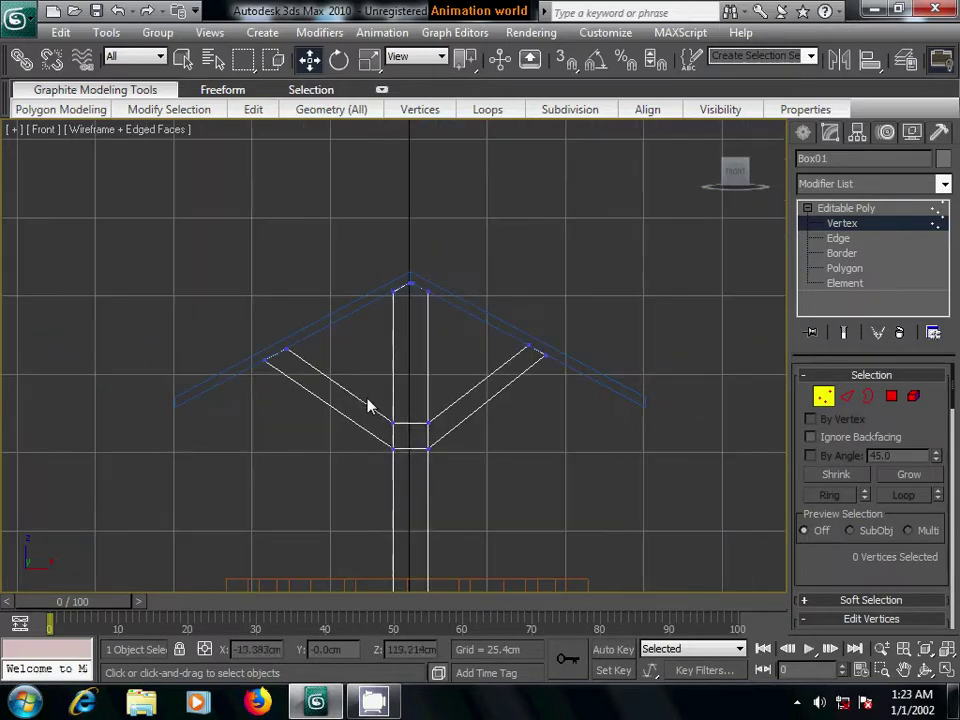
- Switch to a shaded Perspective view and leave vertex editing of the post
key(p)
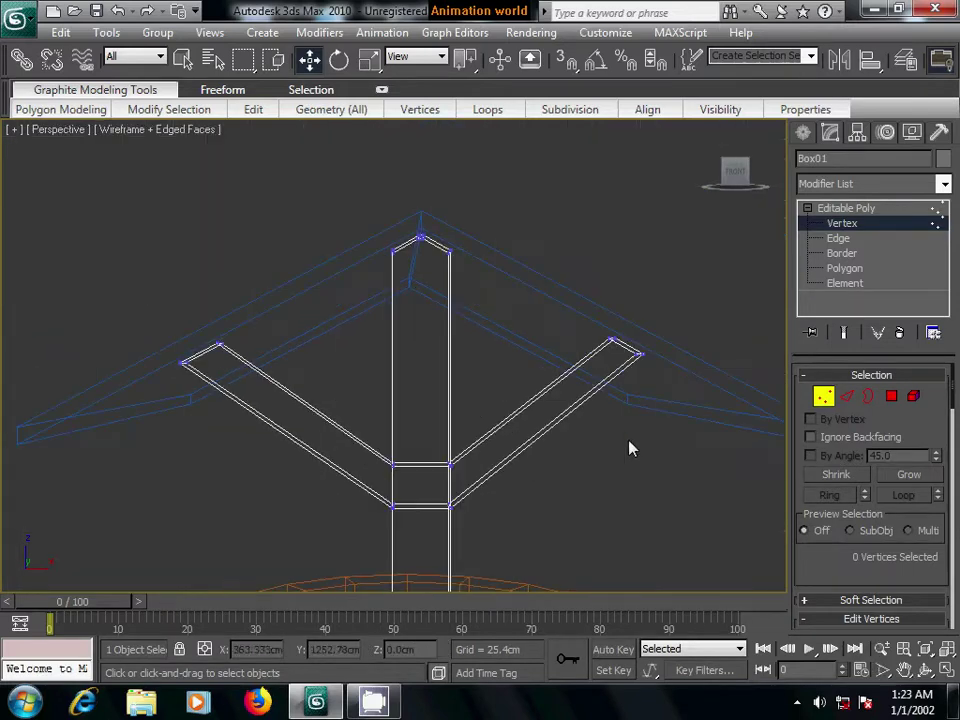
mouse_move(630, 448)
middle_down()
mouse_move(562, 430)
mouse_move(649, 461)
mouse_move(574, 431)
mouse_move(602, 459)
mouse_move(530, 424)
mouse_move(409, 429)
mouse_move(426, 407)
mouse_move(516, 396)
mouse_move(436, 348)
middle_up()
key(F3)
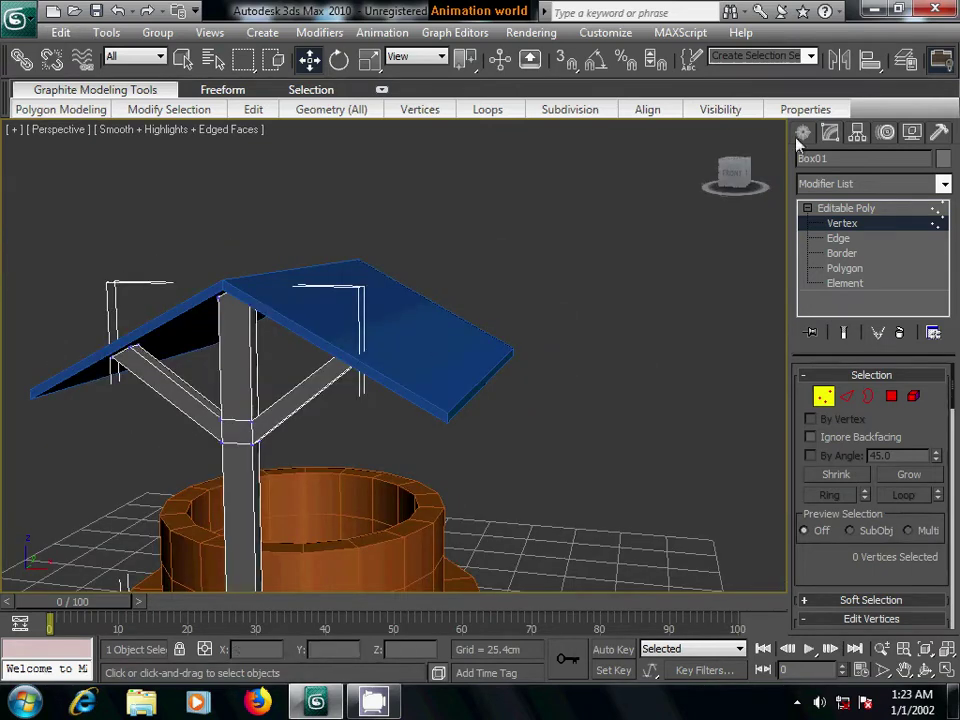
click(803, 132)
- Select both roof end polygons and move them about 11.5 cm along Y to lengthen the roof
click(424, 359)
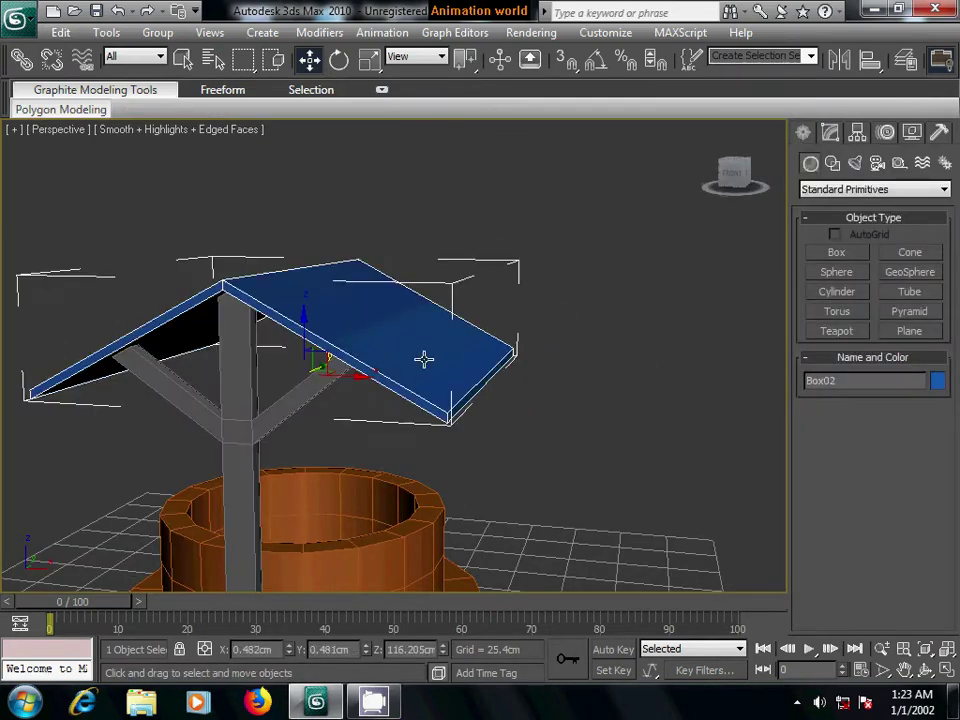
click(831, 134)
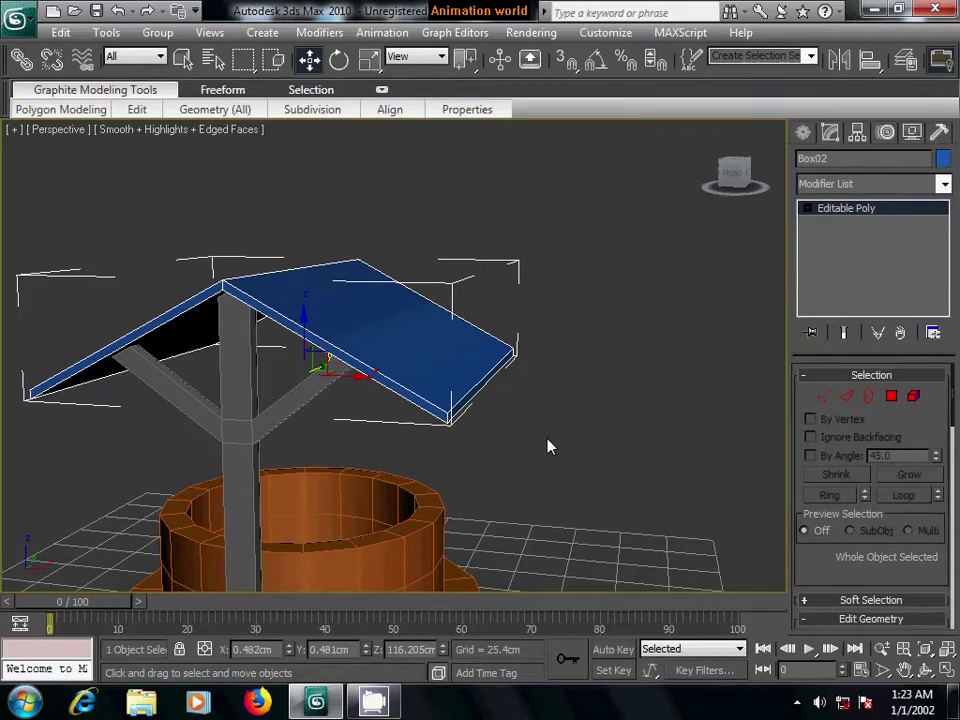
click(893, 400)
click(403, 395)
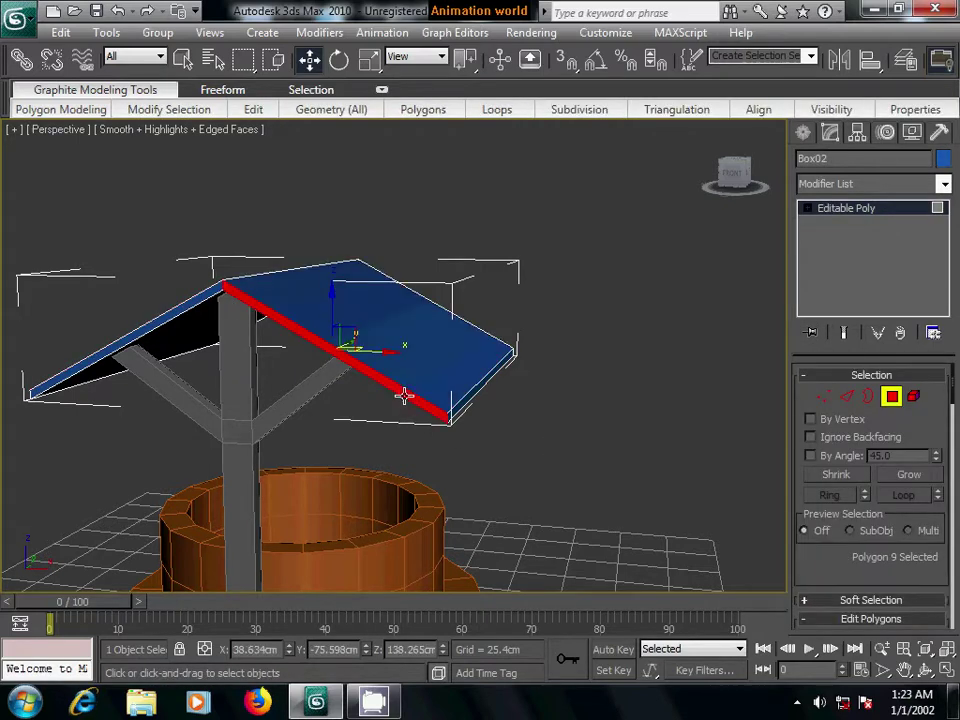
ctrl+click(165, 318)
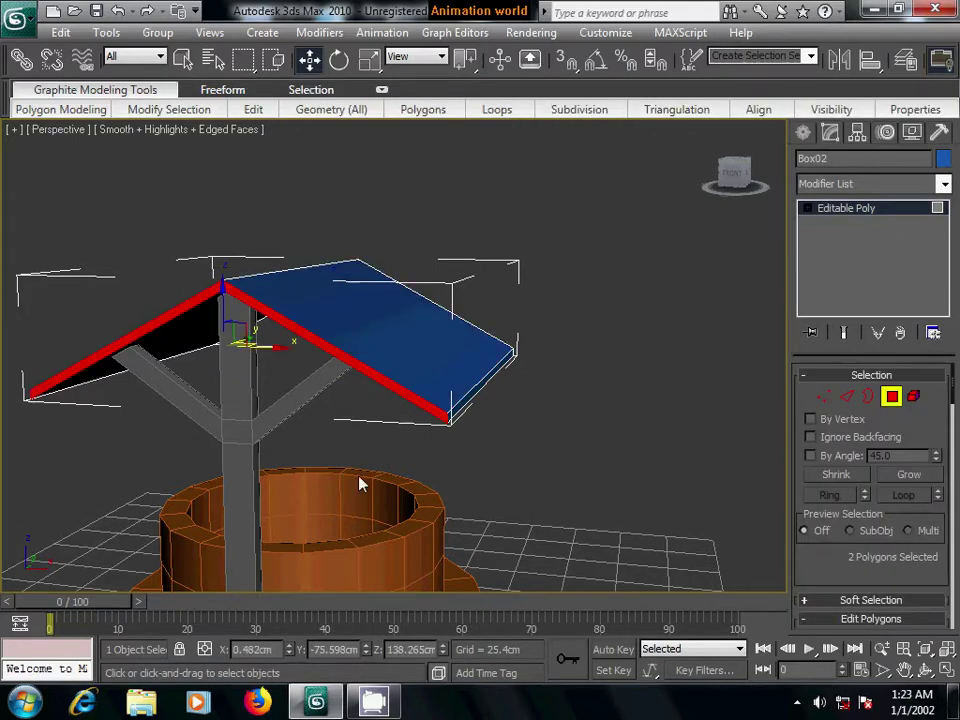
mouse_move(360, 483)
alt+middle_down()
mouse_move(300, 473)
mouse_move(283, 325)
alt+middle_up()
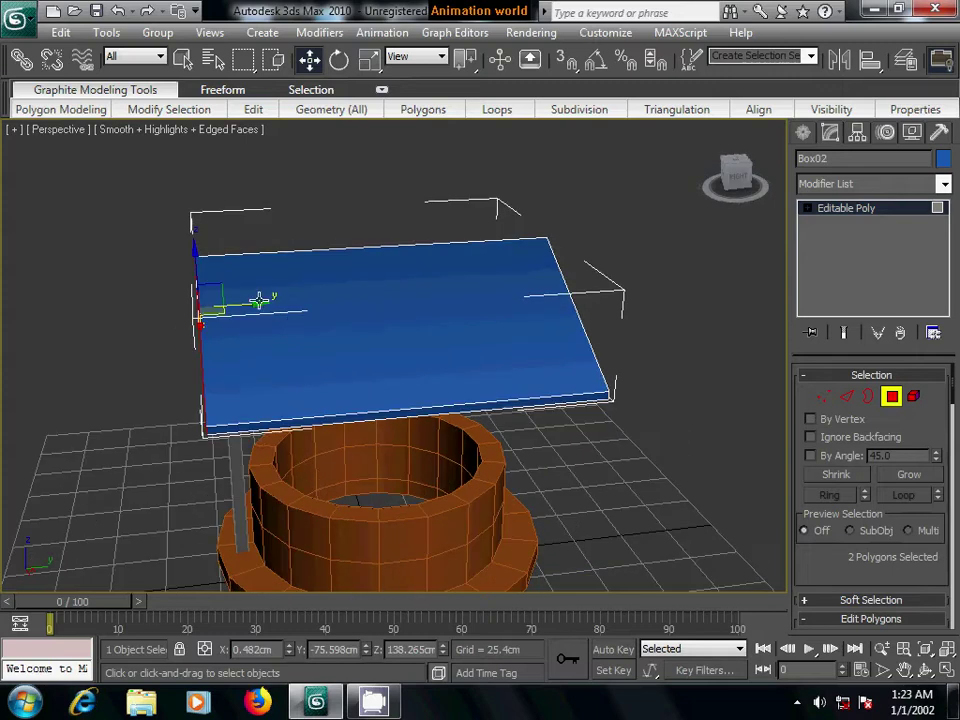
drag(258, 300, 231, 305)
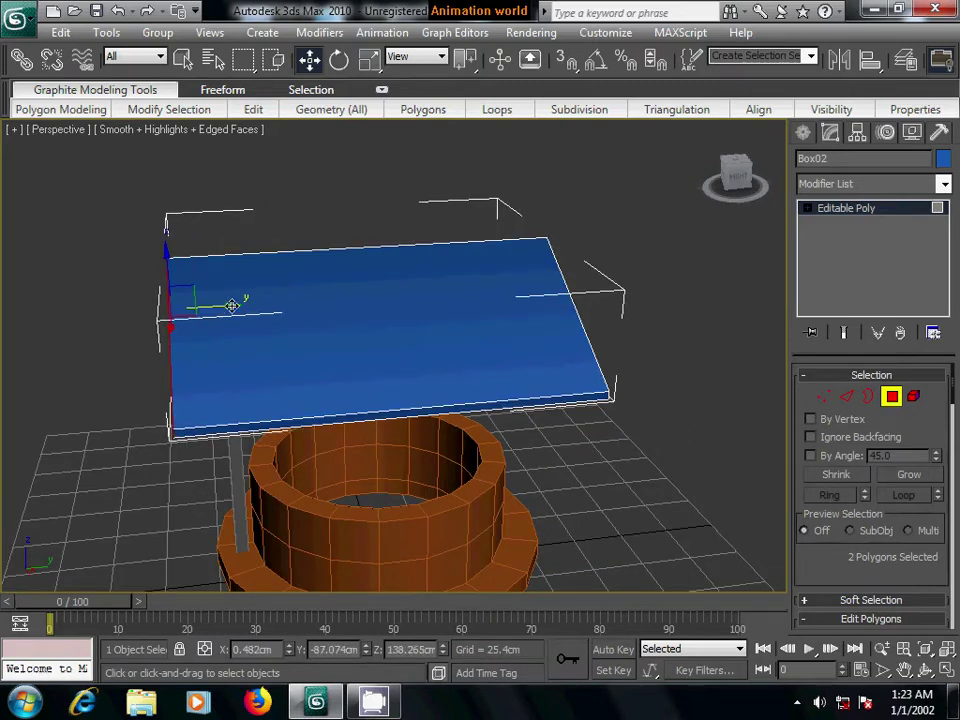
- Clear the roof's sub-object selection and exit sub-object editing
mouse_move(523, 426)
alt+middle_down()
mouse_move(454, 401)
mouse_move(750, 407)
alt+middle_up()
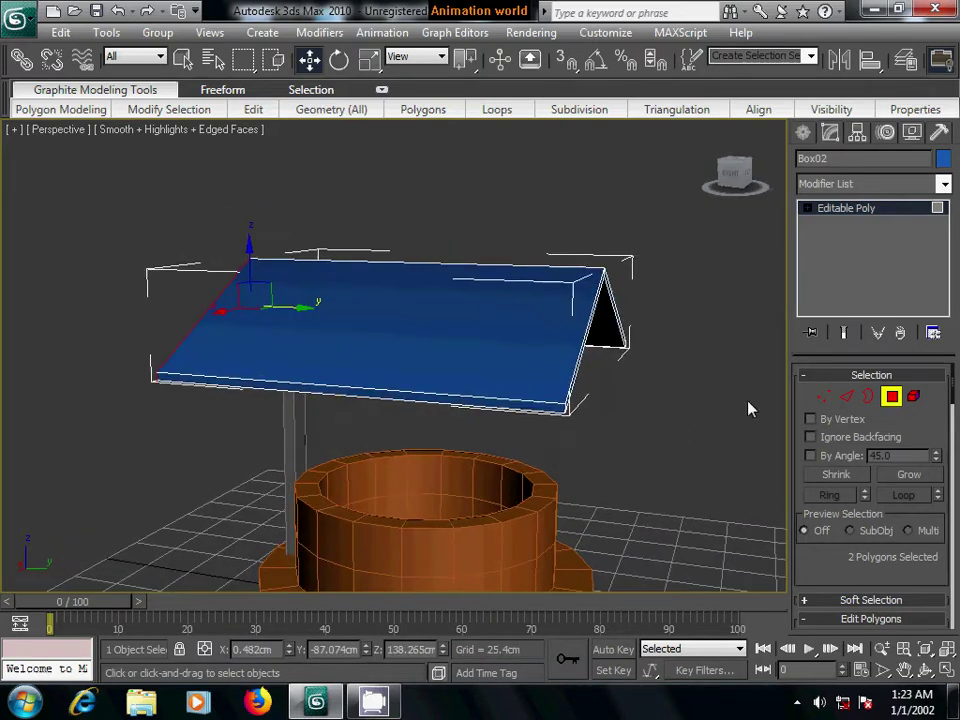
click(823, 396)
alt+middle_drag(617, 476, 632, 465)
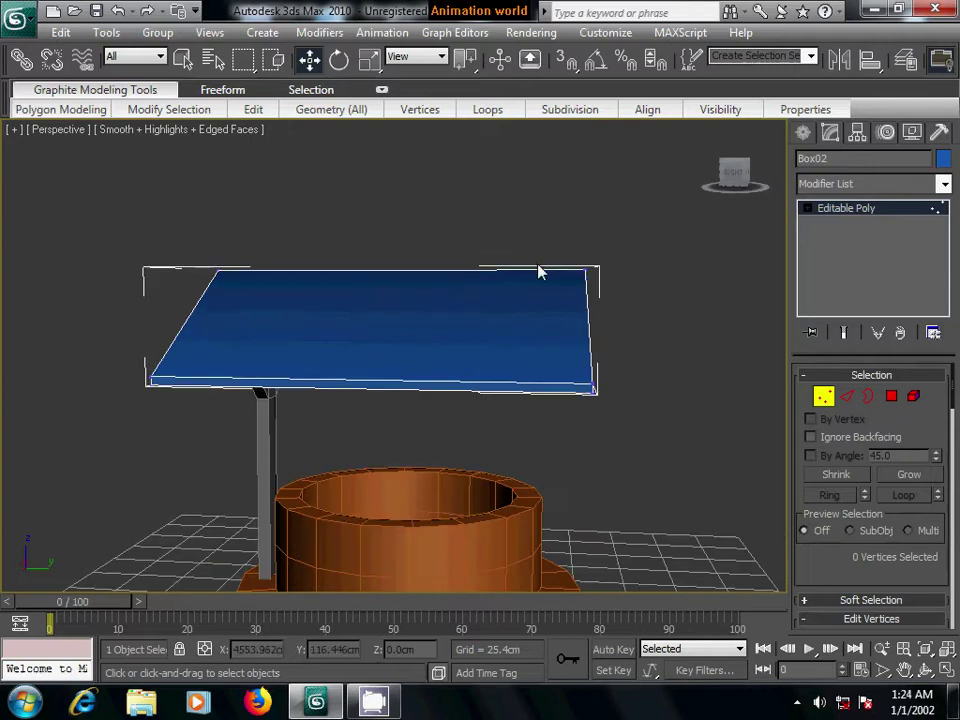
click(689, 450)
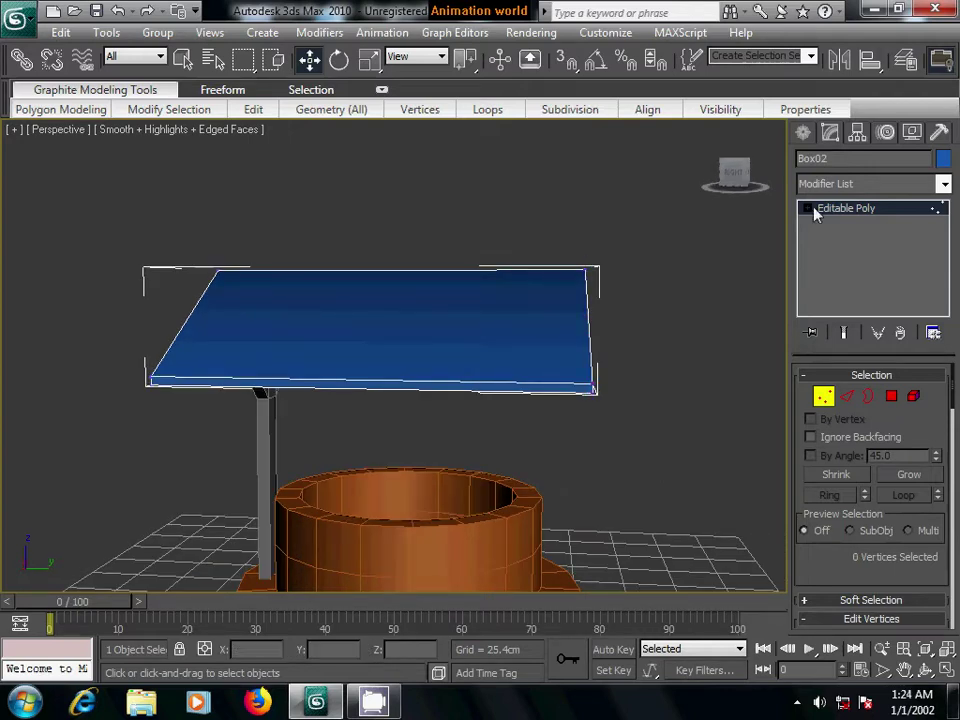
click(803, 132)
- Shift-drag a Copy of the grey Y-post, Box03, to the roof's opposite end
click(268, 443)
mouse_move(268, 443)
alt+middle_down()
mouse_move(454, 570)
mouse_move(396, 513)
alt+middle_up()
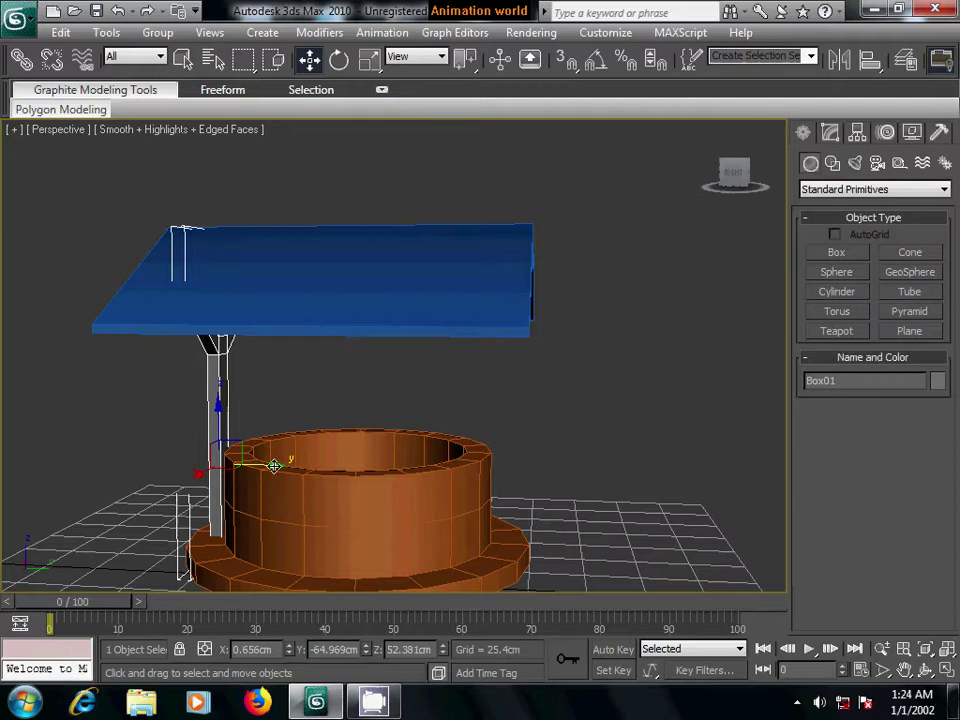
shift+drag(274, 463, 548, 511)
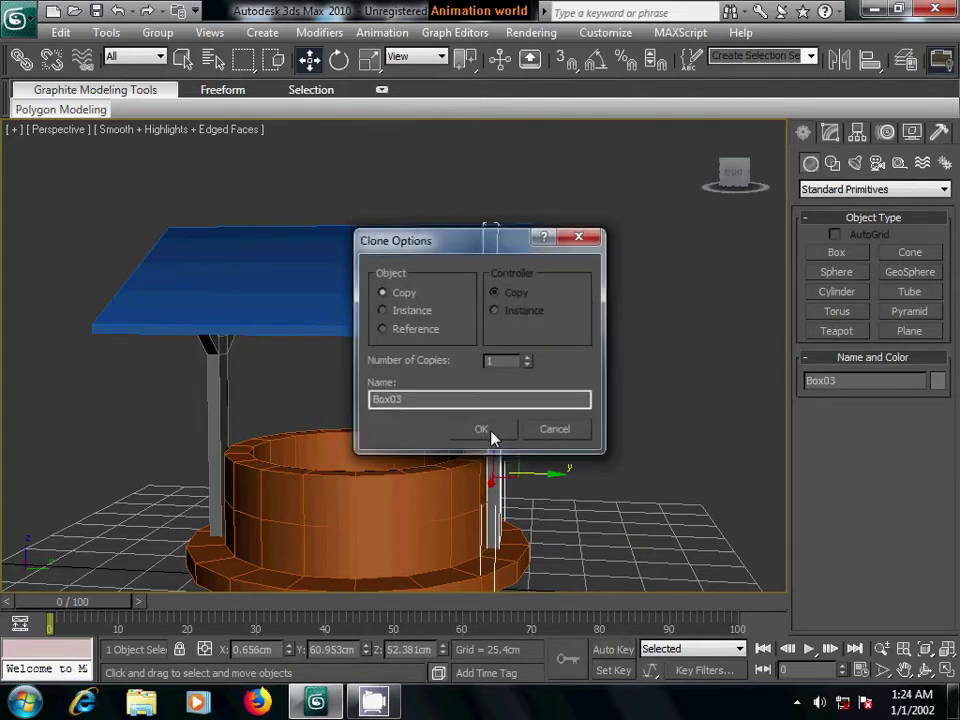
click(485, 428)
mouse_move(666, 527)
alt+middle_down()
mouse_move(527, 498)
mouse_move(366, 491)
mouse_move(403, 476)
mouse_move(257, 465)
mouse_move(364, 486)
mouse_move(477, 463)
mouse_move(547, 502)
alt+middle_up()
scroll(477, 463, down, 3)
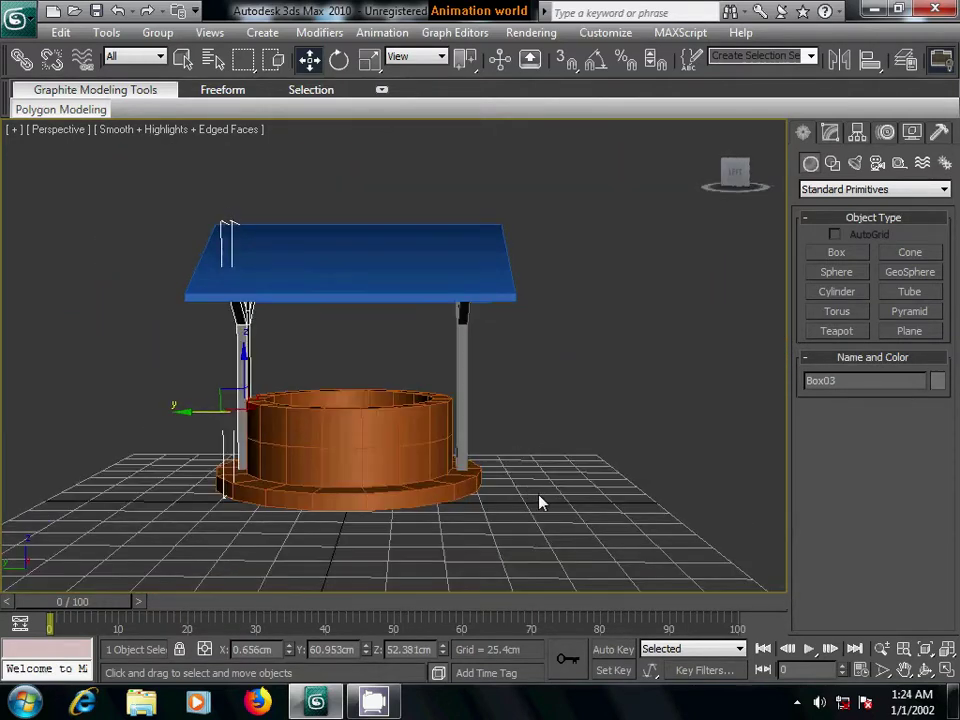
key(l)
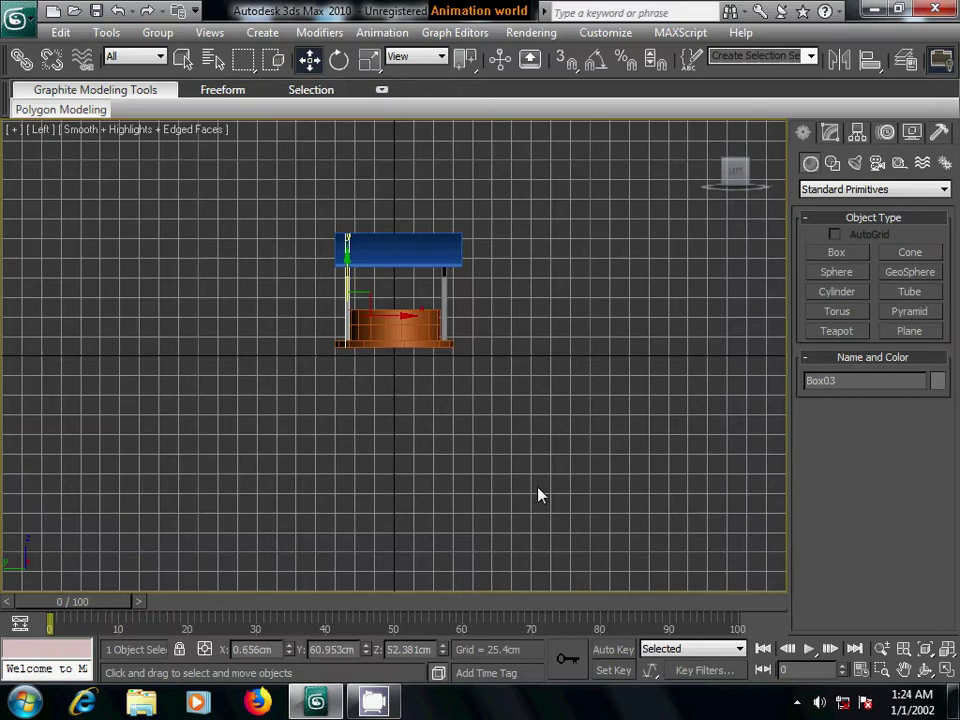
scroll(560, 495, up, 5)
scroll(480, 471, down, 1)
scroll(481, 473, down, 2)
mouse_move(735, 172)
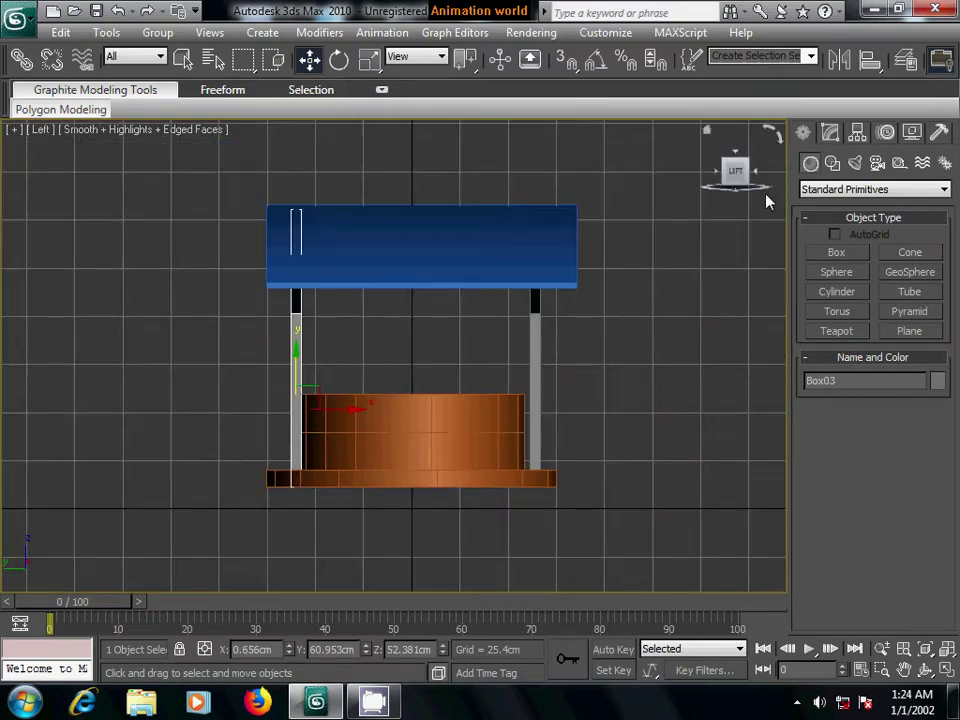
click(467, 246)
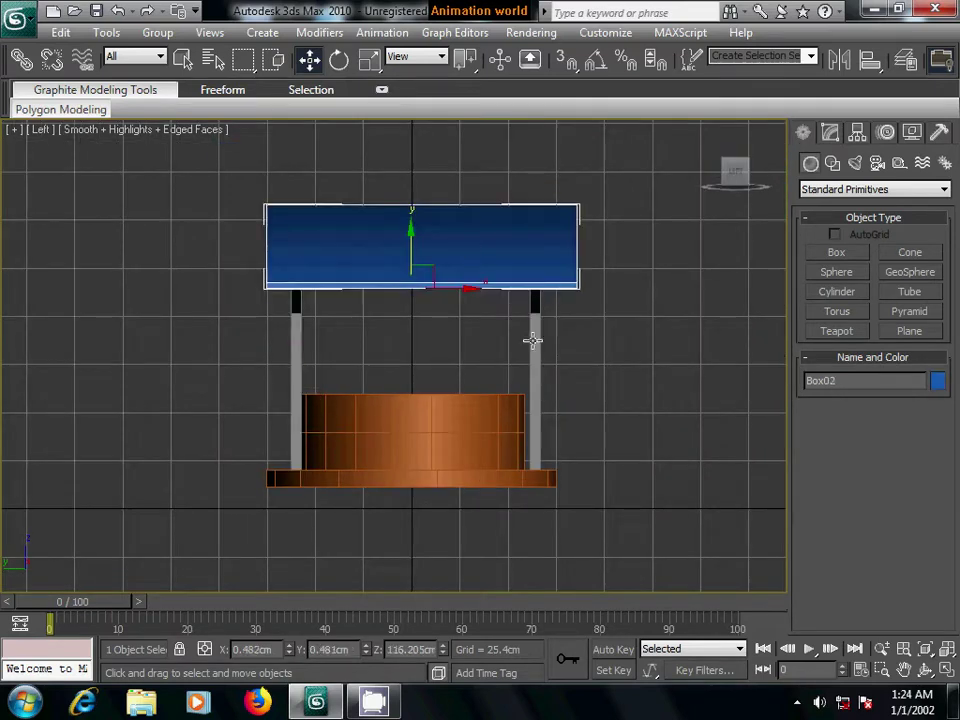
drag(470, 289, 465, 289)
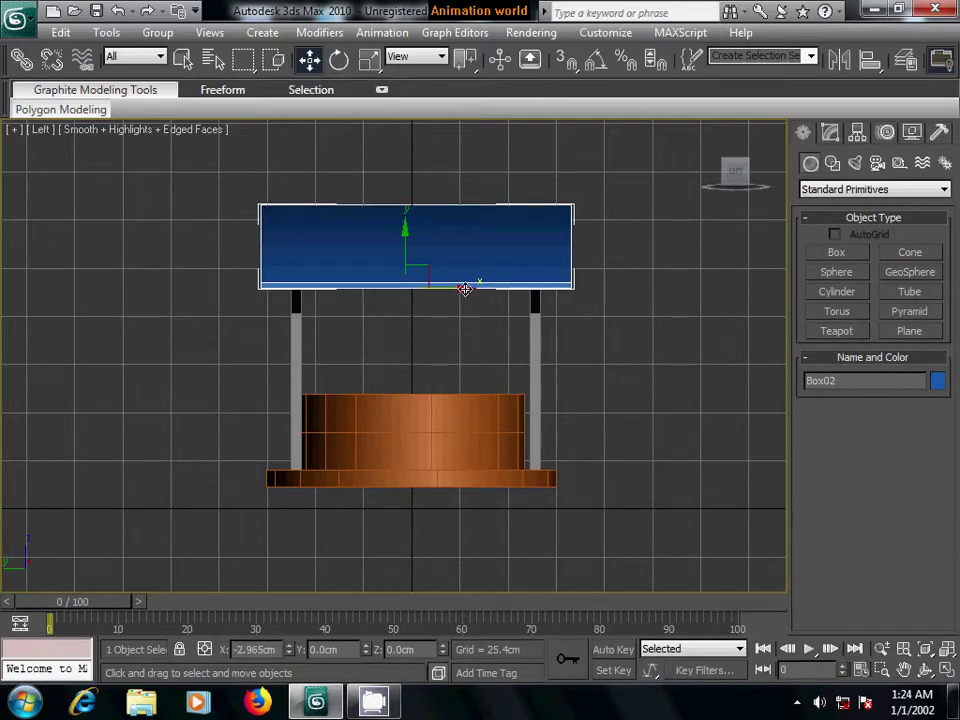
drag(465, 289, 464, 288)
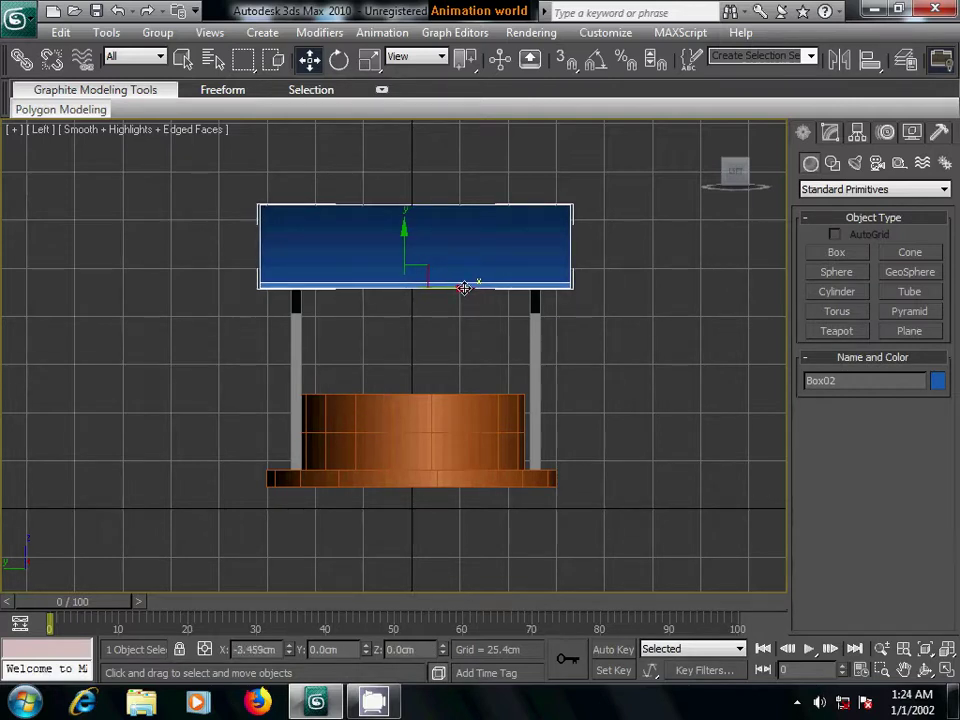
key(p)
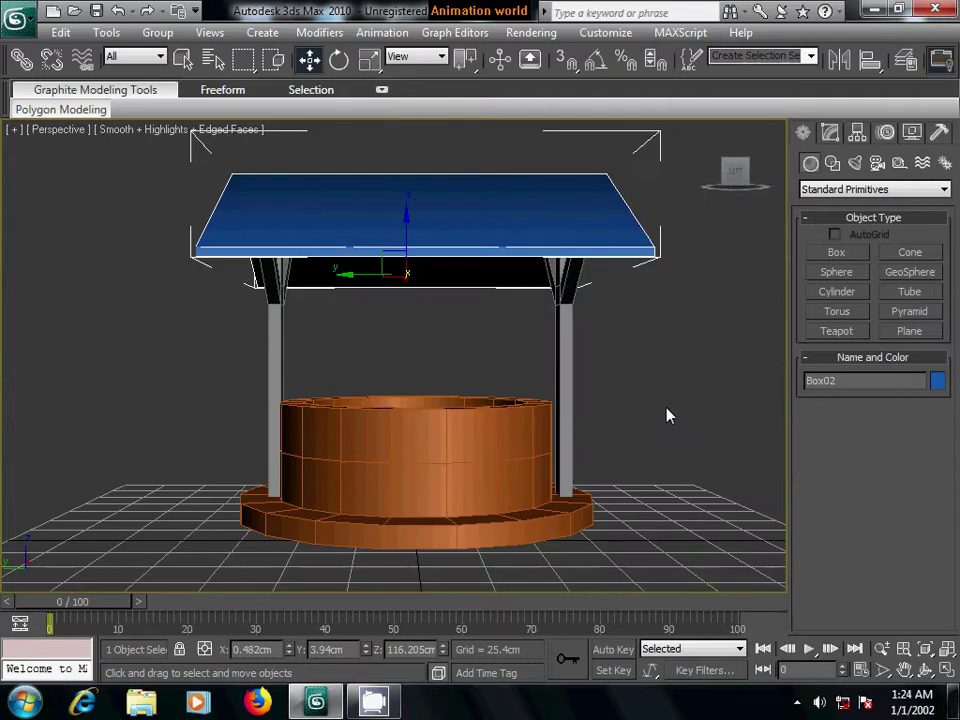
mouse_move(677, 371)
alt+middle_down()
mouse_move(558, 435)
mouse_move(506, 424)
mouse_move(510, 463)
mouse_move(360, 459)
mouse_move(318, 493)
mouse_move(364, 497)
mouse_move(302, 482)
mouse_move(289, 465)
mouse_move(357, 473)
mouse_move(424, 465)
mouse_move(433, 429)
mouse_move(450, 433)
mouse_move(437, 424)
mouse_move(369, 441)
mouse_move(435, 456)
mouse_move(469, 450)
mouse_move(461, 422)
mouse_move(481, 383)
mouse_move(555, 403)
mouse_move(551, 442)
mouse_move(499, 379)
mouse_move(514, 414)
mouse_move(499, 418)
mouse_move(516, 403)
alt+middle_up()
scroll(450, 433, up, 5)
scroll(446, 422, down, 3)
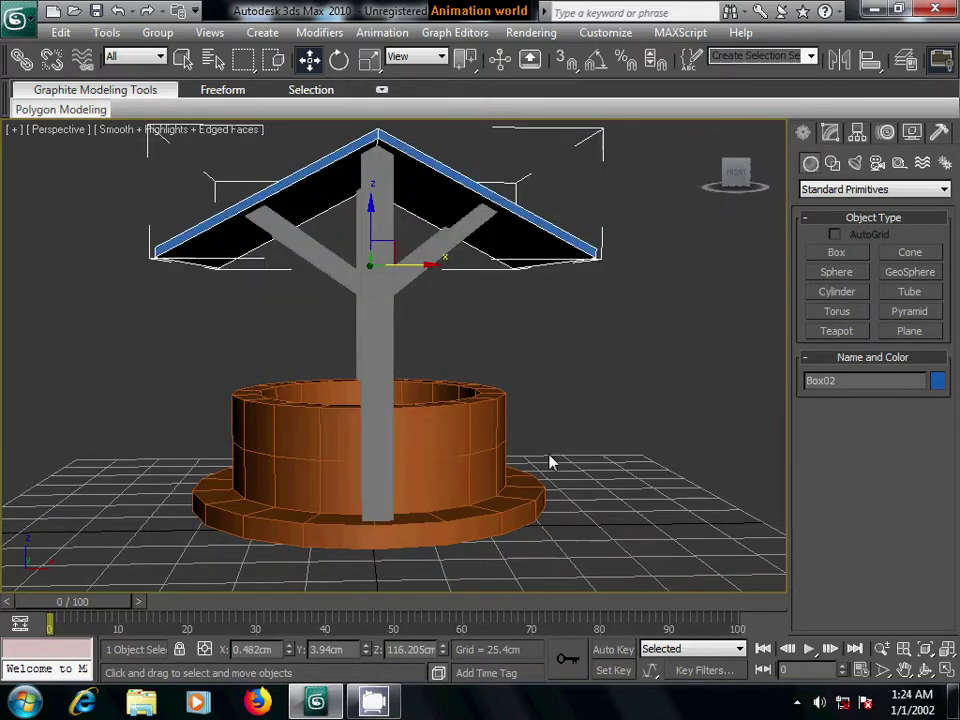
click(800, 703)
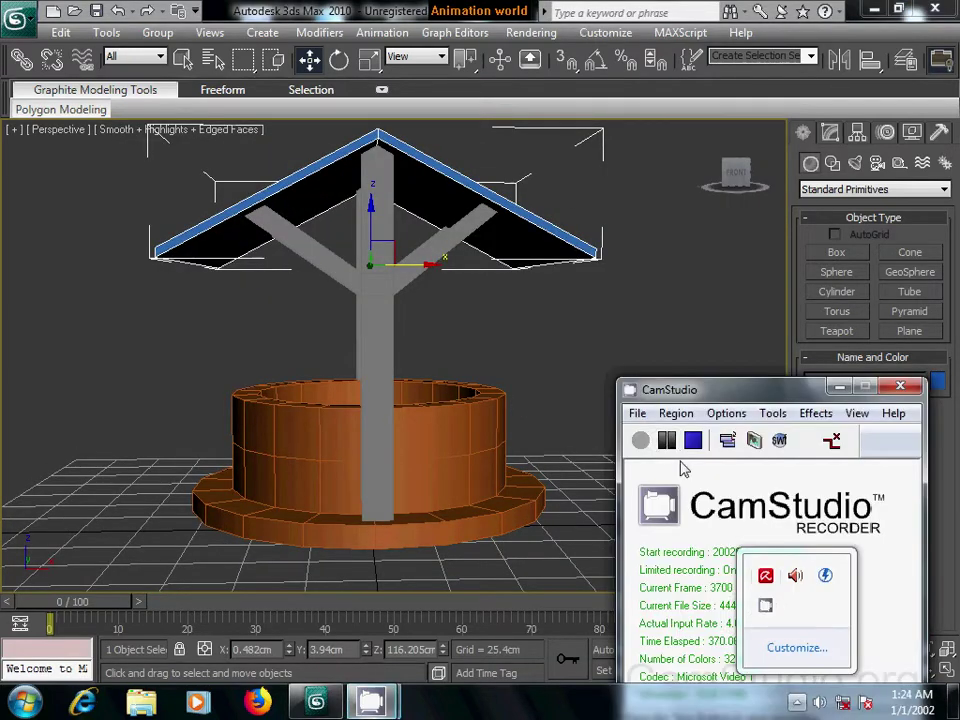
- Frame the roof closely and enter Edge mode on its Editable Poly
mouse_move(561, 452)
alt+middle_down()
mouse_move(507, 456)
mouse_move(549, 431)
mouse_move(437, 480)
mouse_move(447, 474)
alt+middle_up()
scroll(430, 420, up, 3)
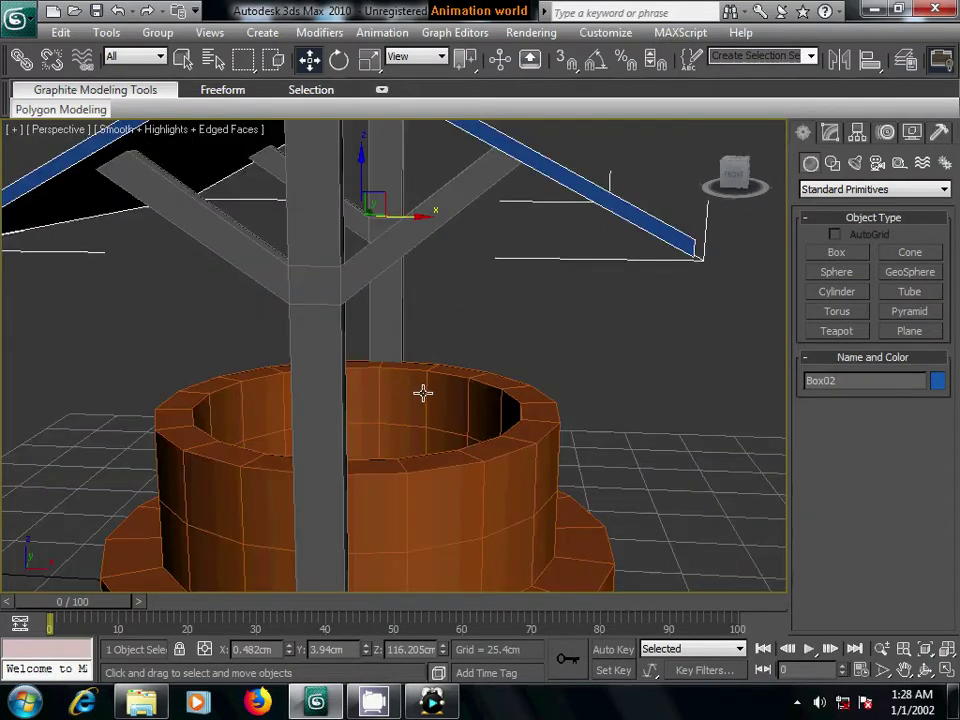
alt+middle_drag(422, 392, 491, 499)
scroll(470, 497, up, 2)
scroll(404, 501, up, 3)
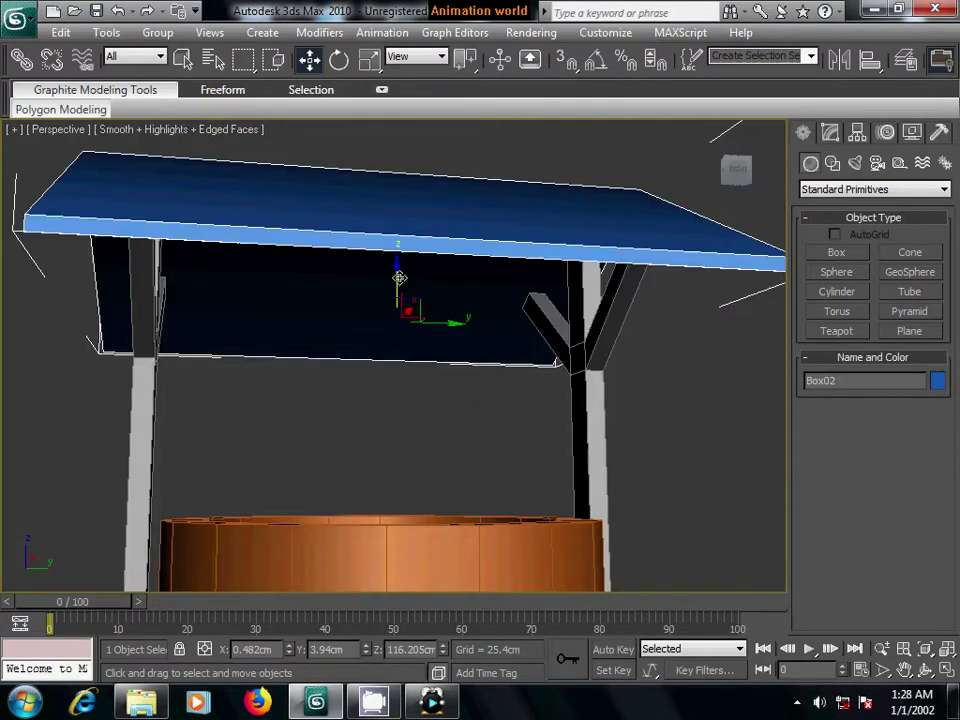
click(831, 134)
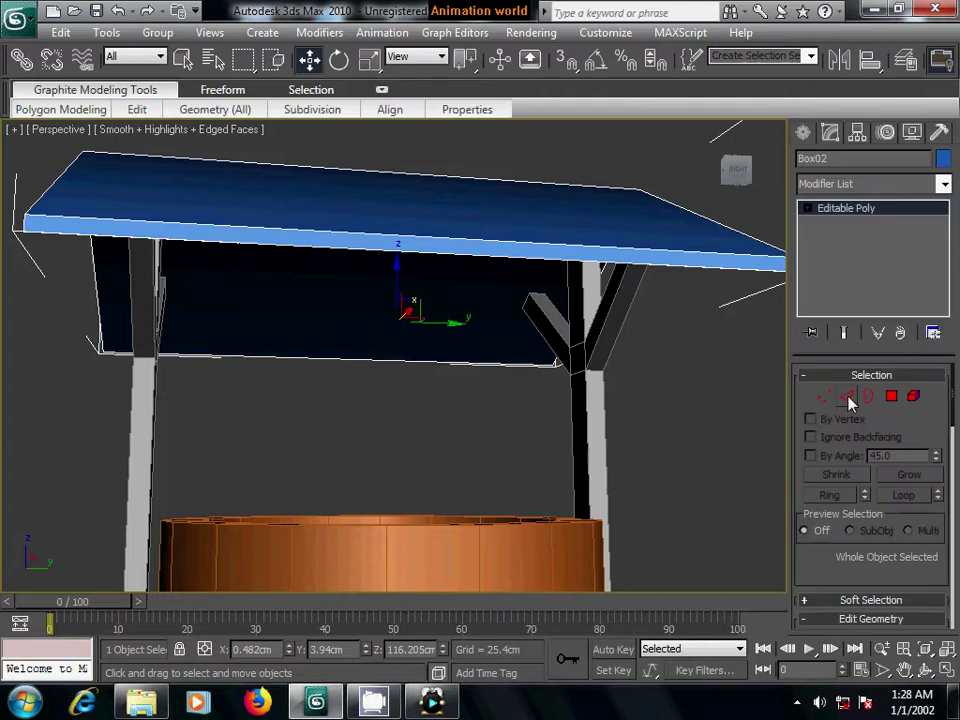
click(846, 396)
scroll(540, 398, down, 2)
scroll(557, 388, down, 2)
mouse_move(562, 390)
alt+middle_down()
mouse_move(437, 366)
mouse_move(441, 375)
mouse_move(431, 373)
alt+middle_up()
- Connect the six parallel roof edges with Segments 2 and Pinch -70
click(325, 196)
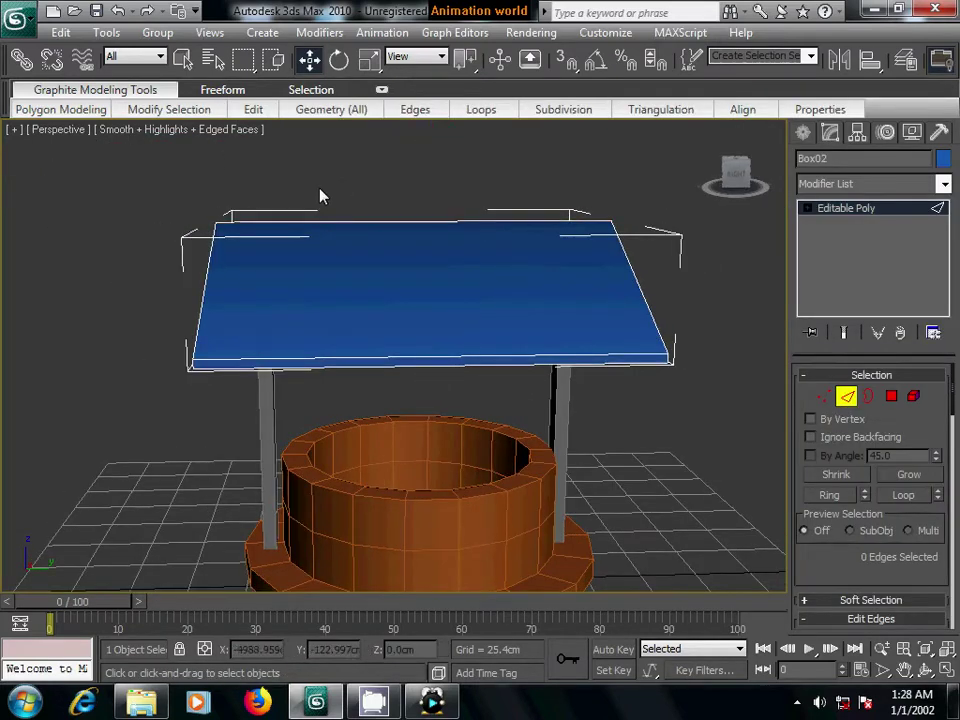
click(427, 438)
drag(838, 565, 838, 426)
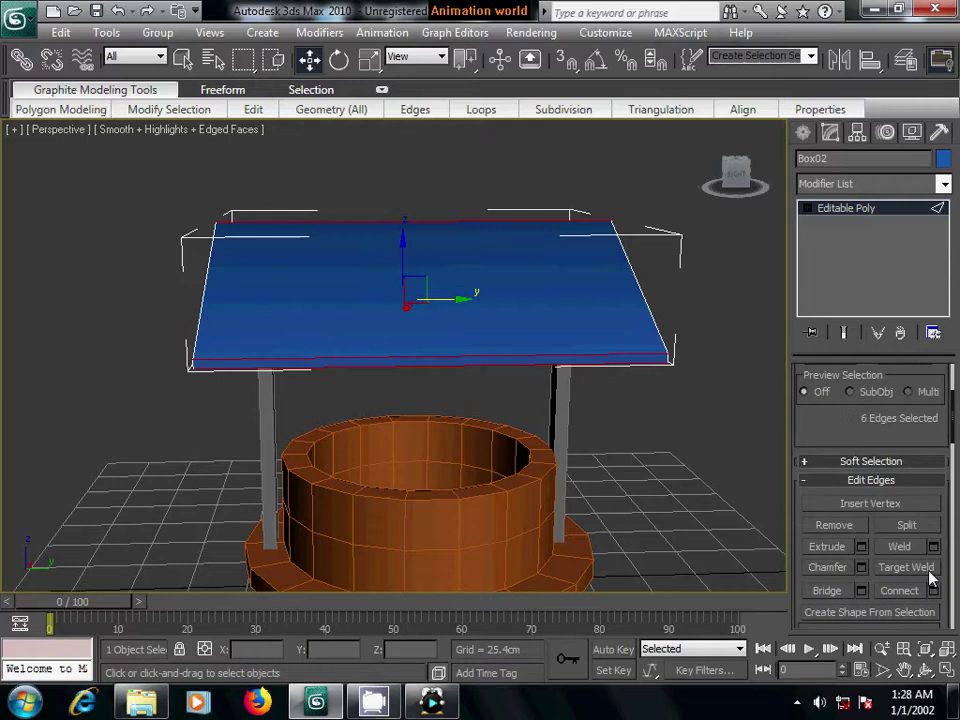
click(932, 590)
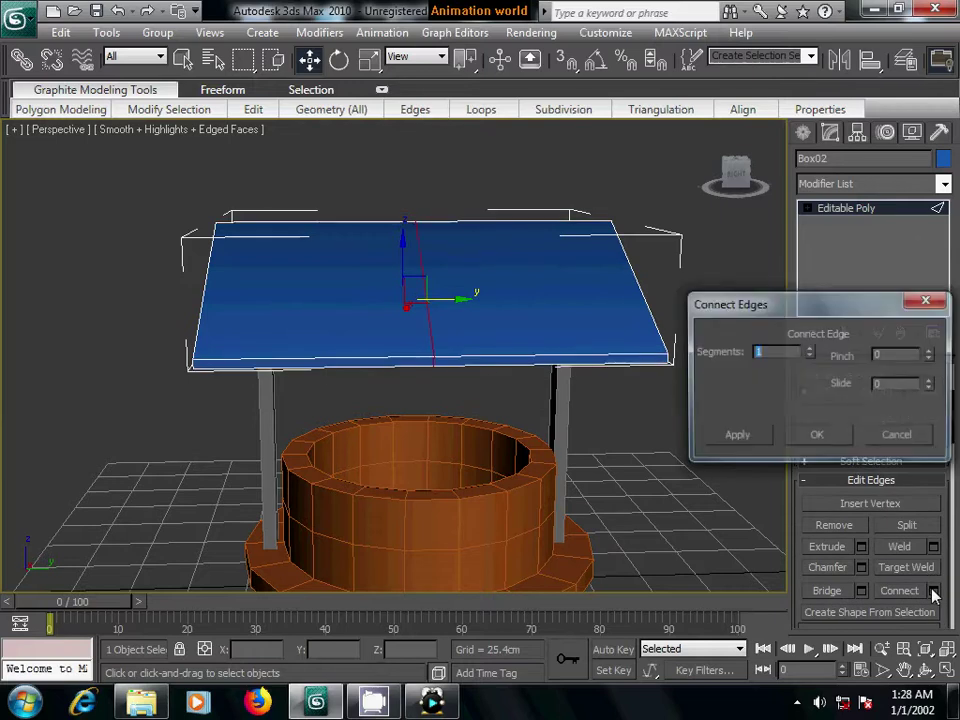
click(810, 349)
drag(931, 357, 931, 505)
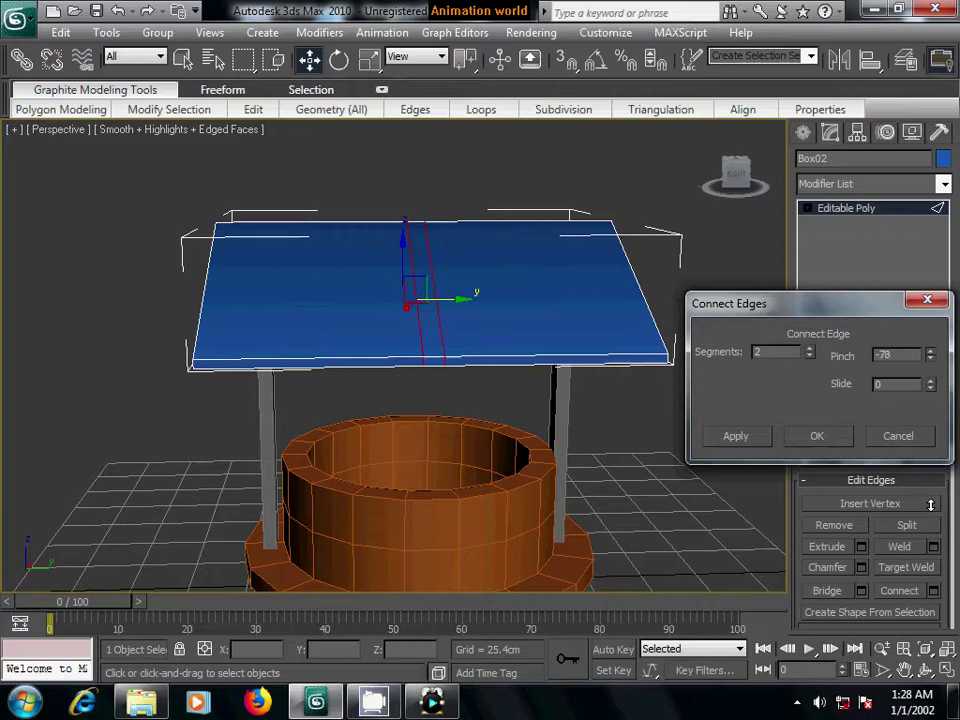
click(817, 435)
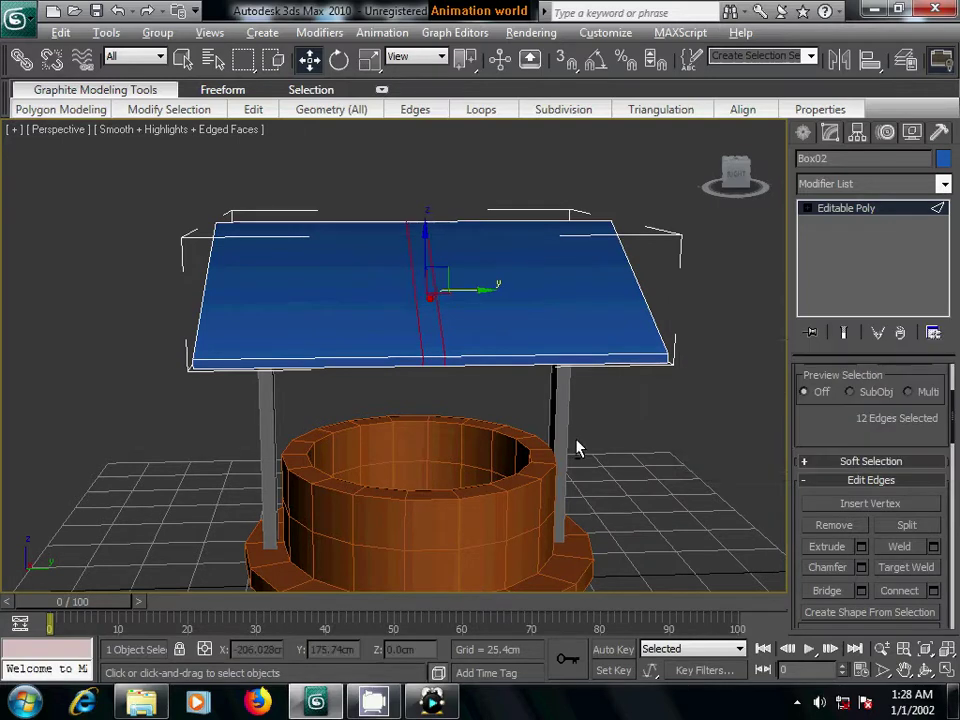
mouse_move(574, 446)
alt+middle_down()
mouse_move(541, 365)
mouse_move(564, 360)
mouse_move(519, 431)
mouse_move(557, 437)
alt+middle_up()
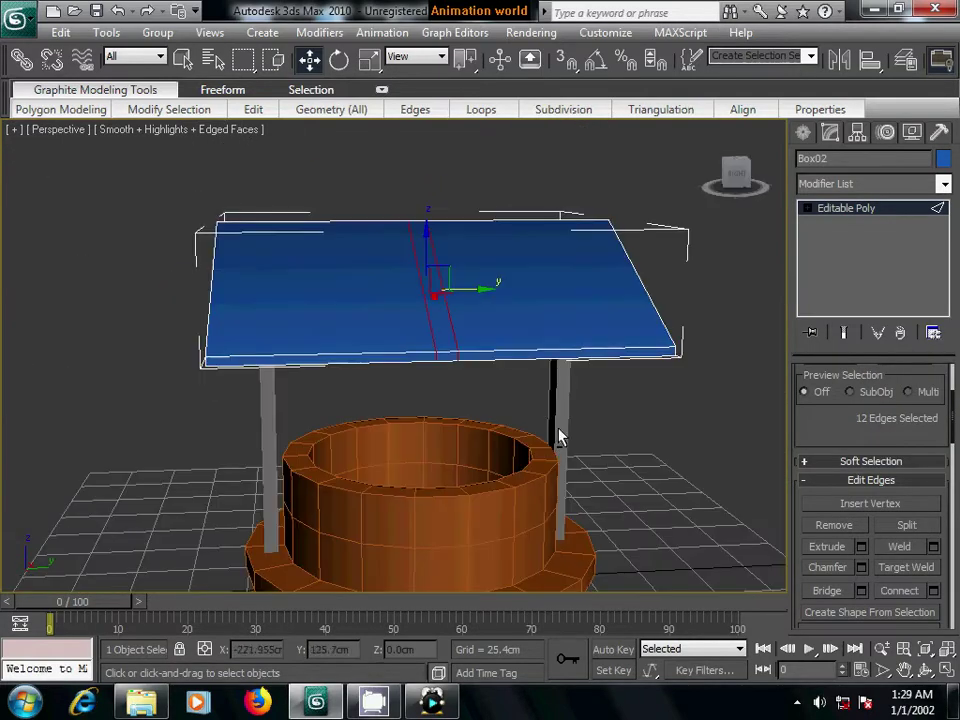
click(808, 209)
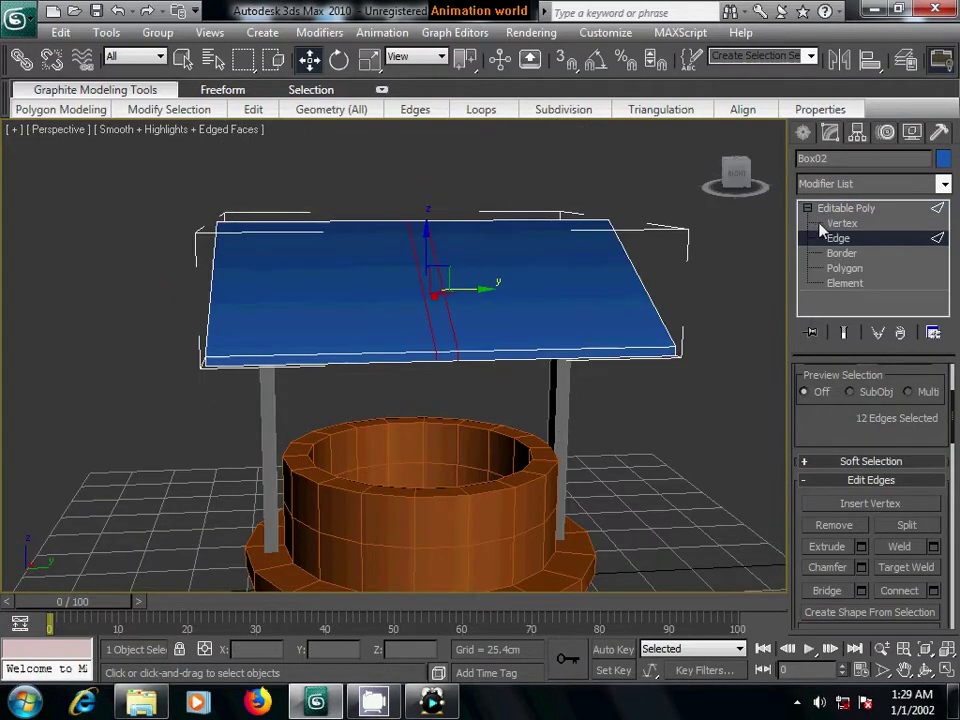
- Shift-drag the roof's middle strip down and Clone To Object as Object01
click(843, 268)
mouse_move(560, 400)
alt+middle_down()
mouse_move(536, 360)
mouse_move(557, 352)
alt+middle_up()
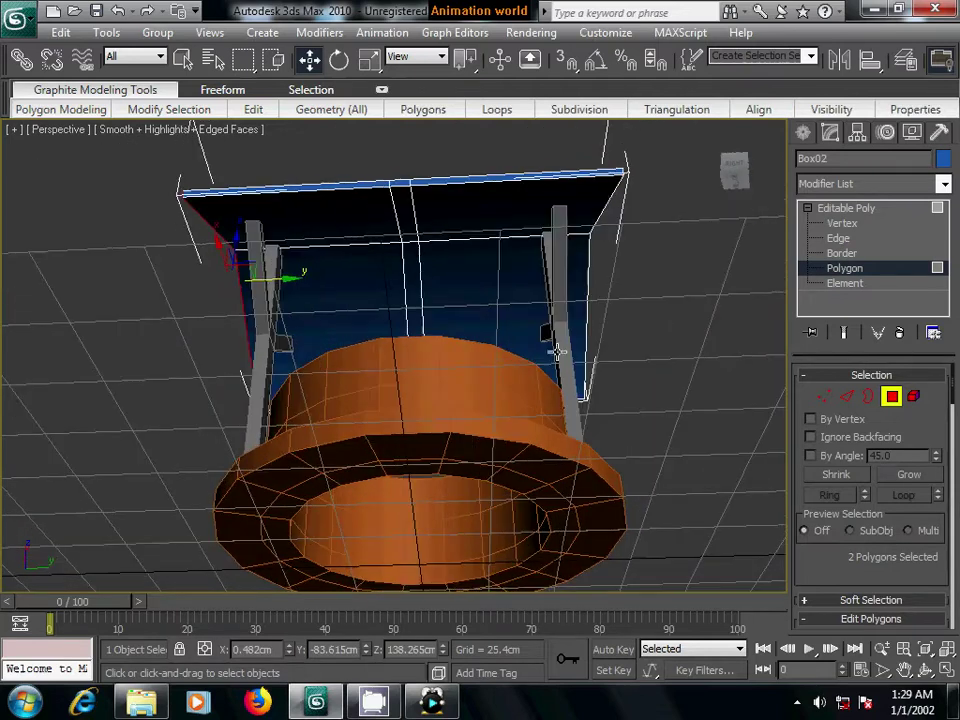
click(404, 212)
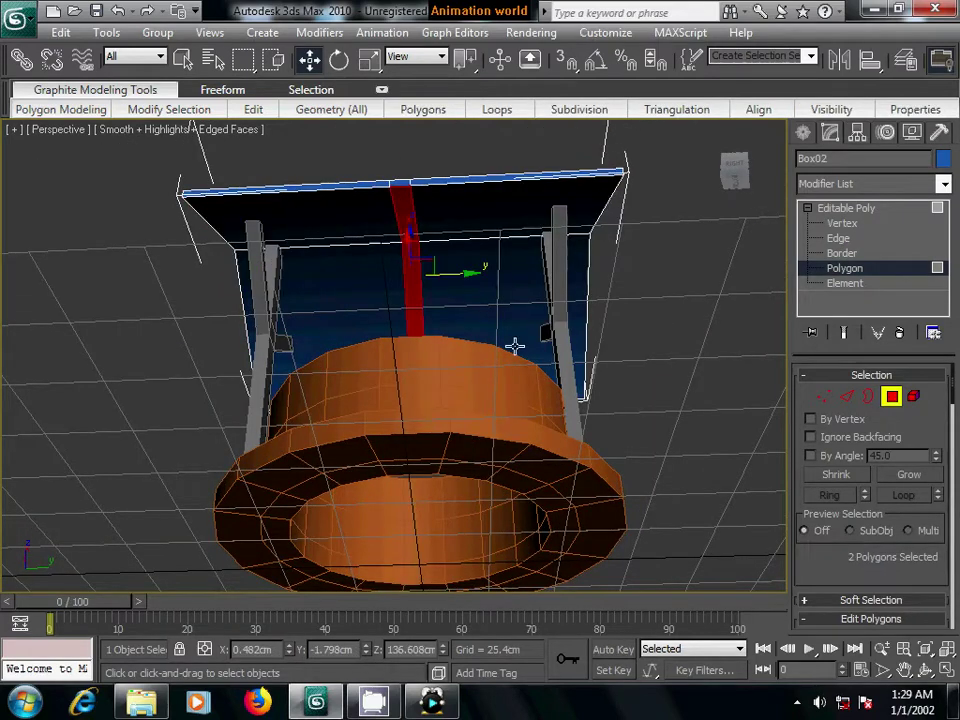
key(shift+z)
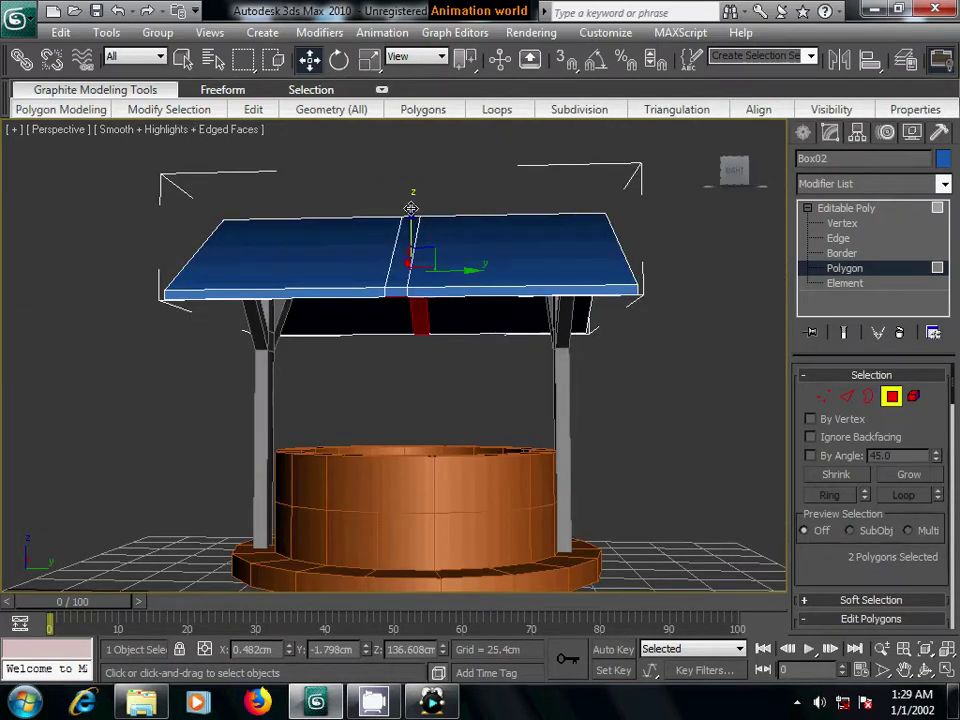
shift+drag(425, 236, 426, 250)
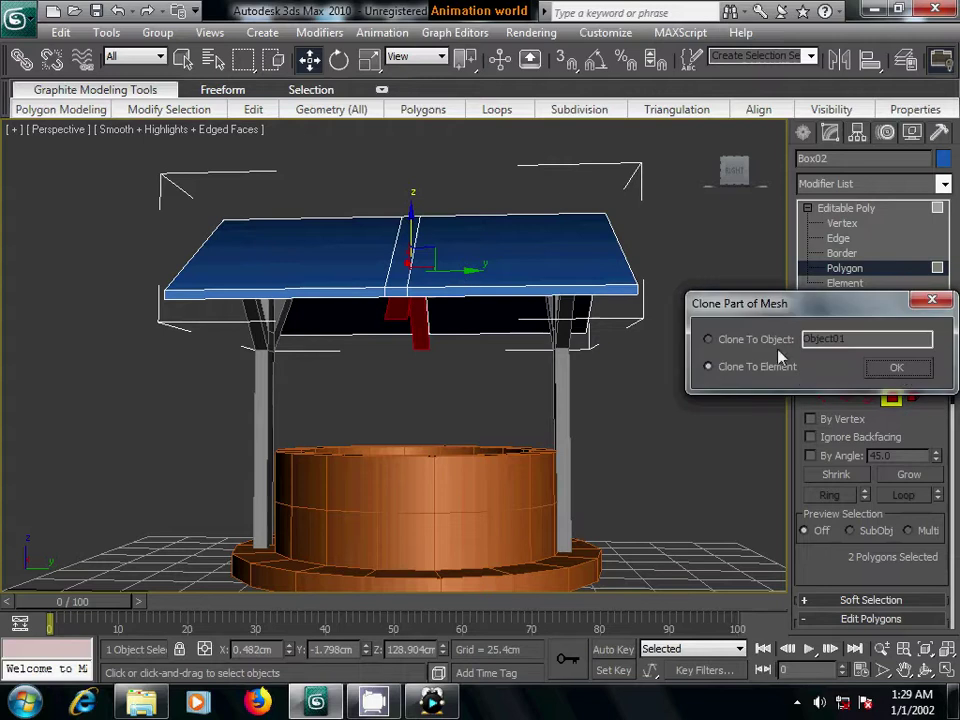
click(760, 340)
click(896, 367)
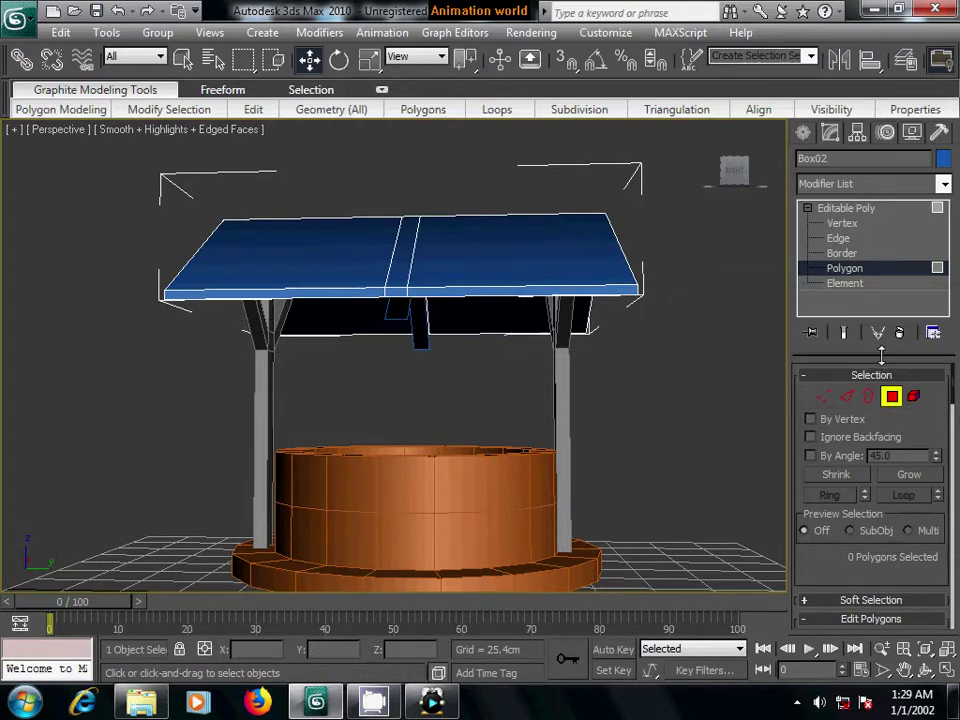
- Move Object01 into place beneath the roof's ridge as a crossbeam
click(803, 132)
click(718, 332)
click(397, 316)
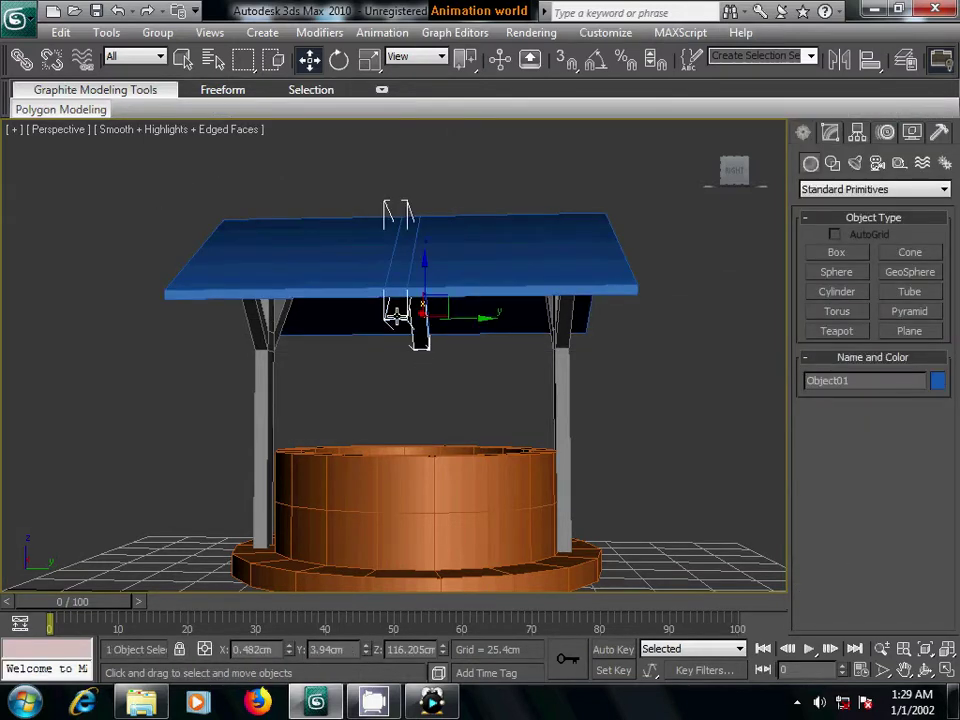
mouse_move(397, 316)
alt+middle_down()
mouse_move(461, 386)
mouse_move(510, 388)
mouse_move(463, 364)
alt+middle_up()
drag(430, 341, 268, 306)
mouse_move(268, 306)
alt+middle_down()
mouse_move(353, 375)
mouse_move(422, 360)
mouse_move(433, 377)
alt+middle_up()
click(831, 133)
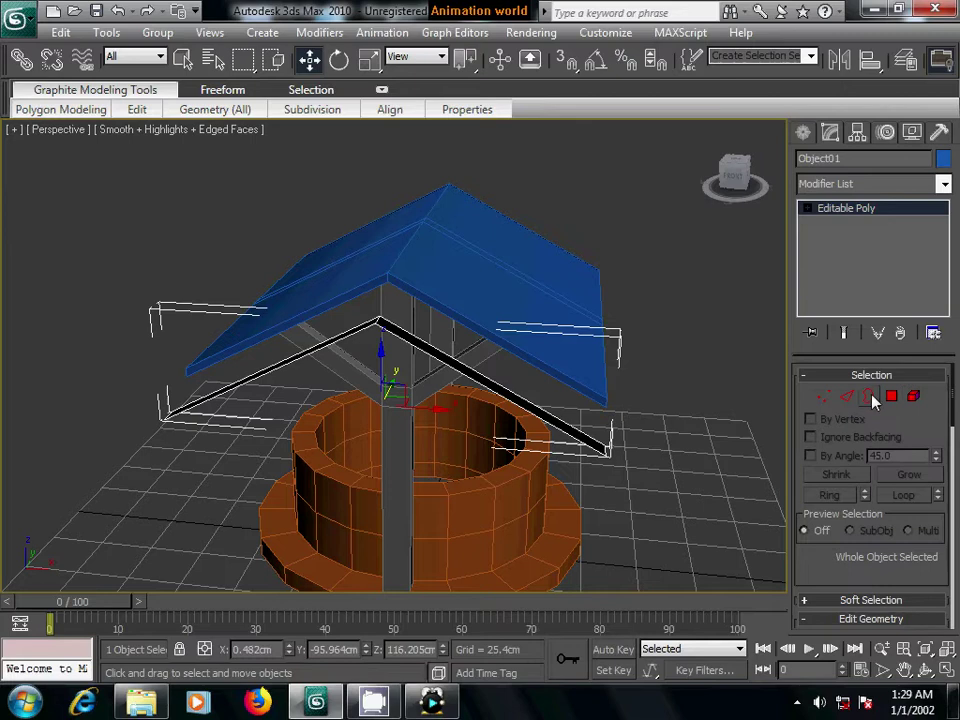
- Extrude the roof strip's open border edges upward into new faces
click(869, 397)
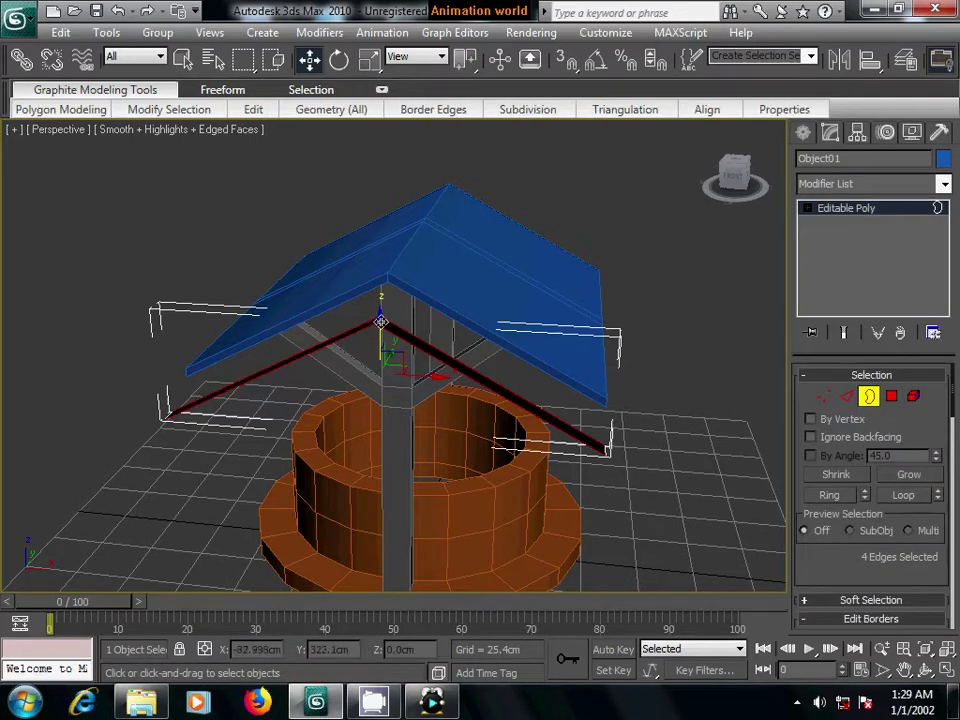
shift+drag(380, 321, 380, 310)
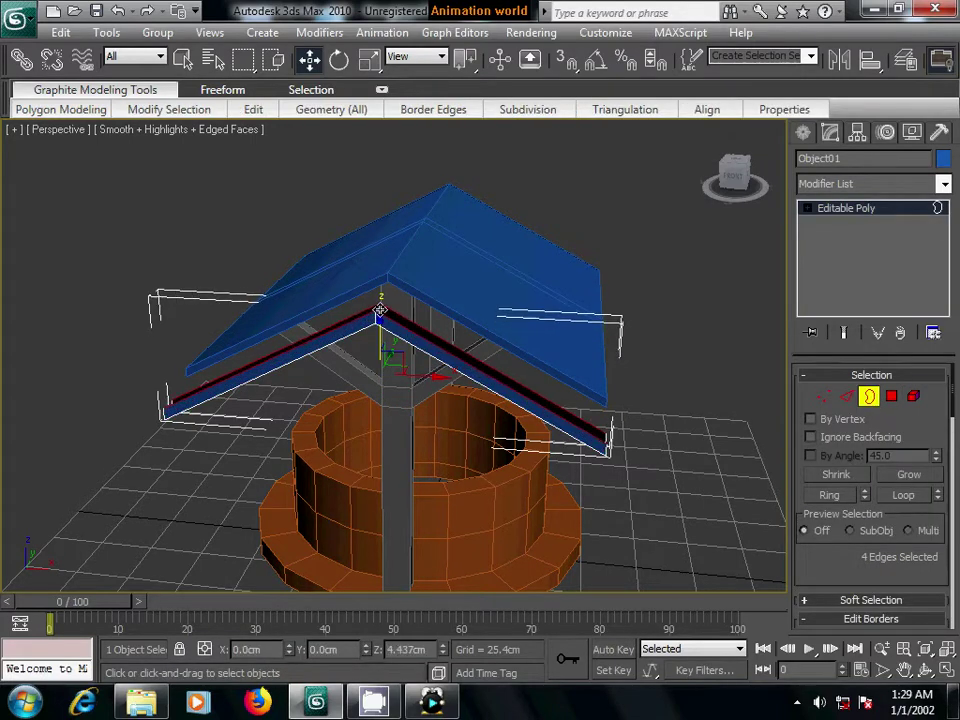
mouse_move(680, 448)
alt+middle_down()
mouse_move(598, 446)
mouse_move(620, 448)
alt+middle_up()
alt+middle_drag(699, 459, 814, 452)
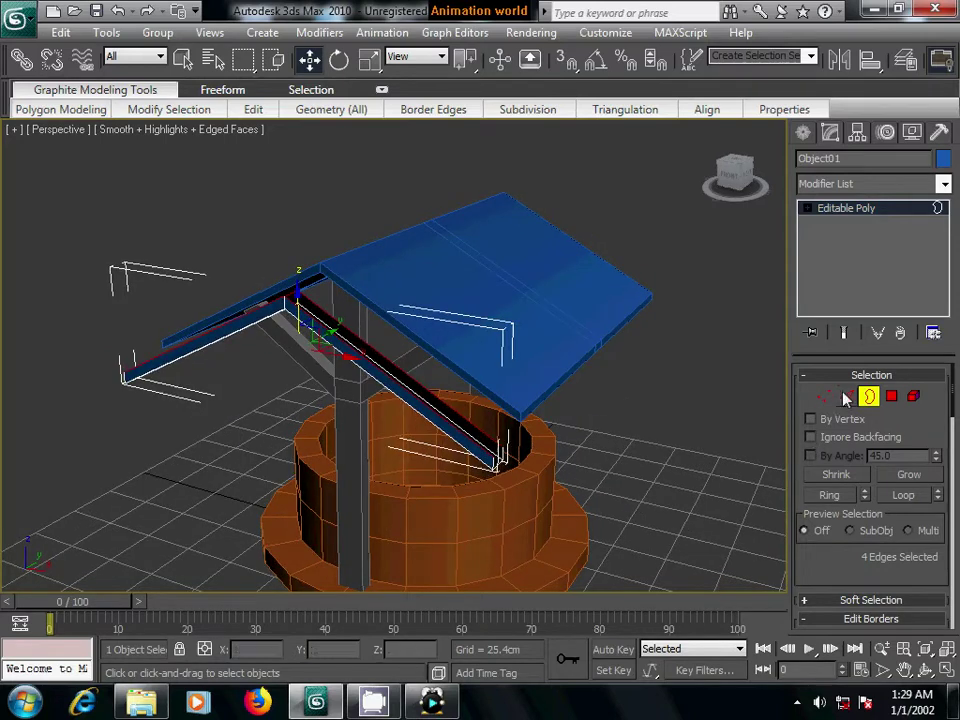
- In Edge mode, bridge the two open edges at the beam's upper end
key(2)
alt+middle_drag(611, 508, 550, 487)
click(658, 461)
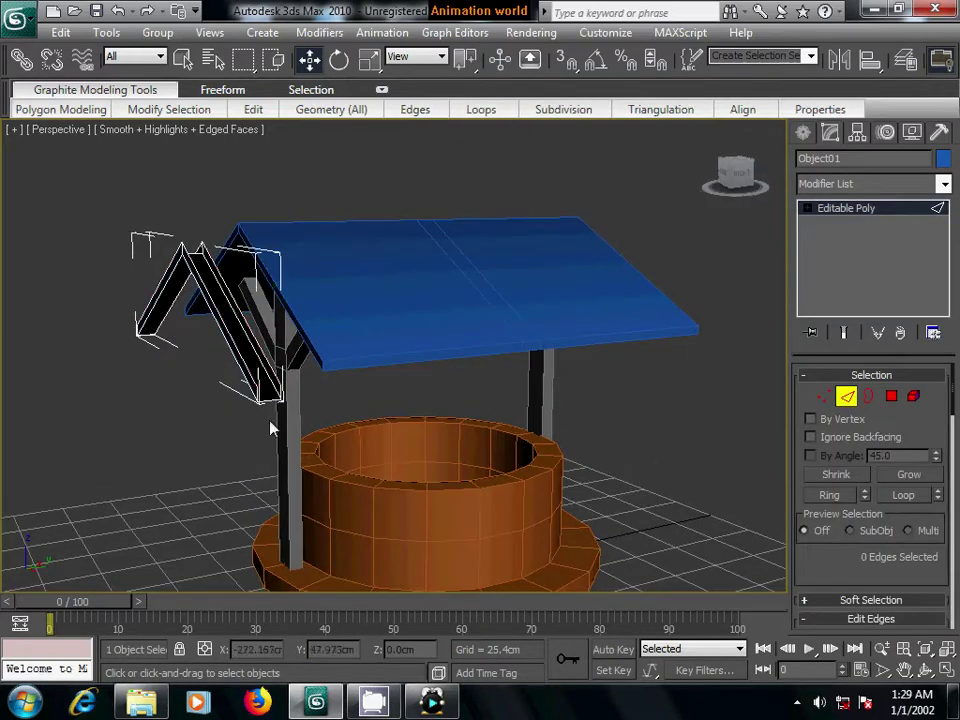
scroll(352, 457, up, 2)
scroll(388, 467, up, 3)
scroll(287, 514, up, 2)
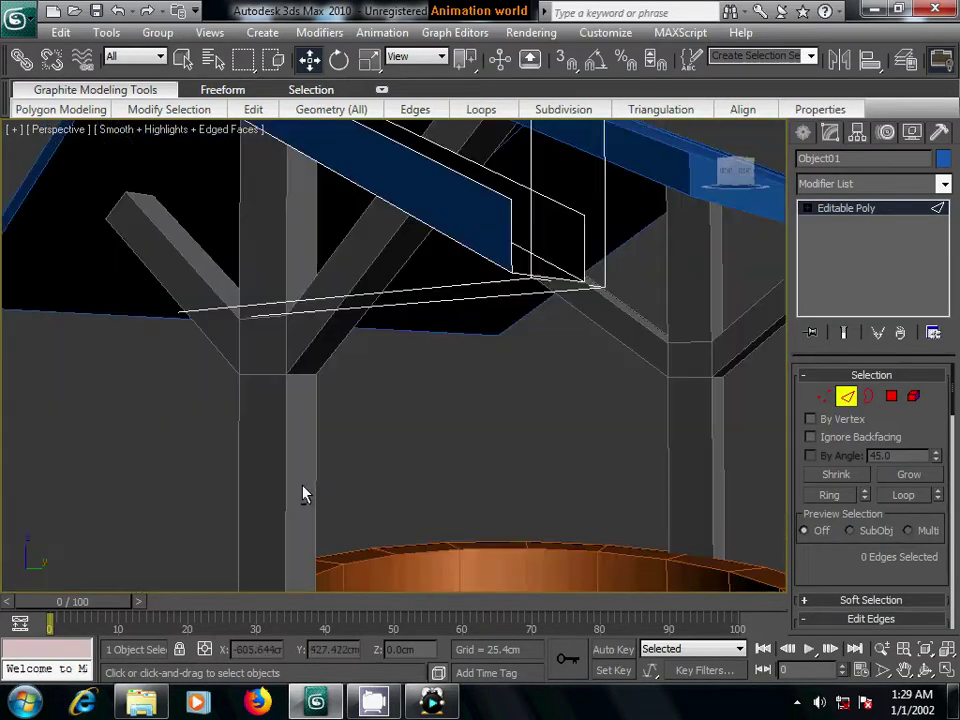
scroll(304, 495, up, 2)
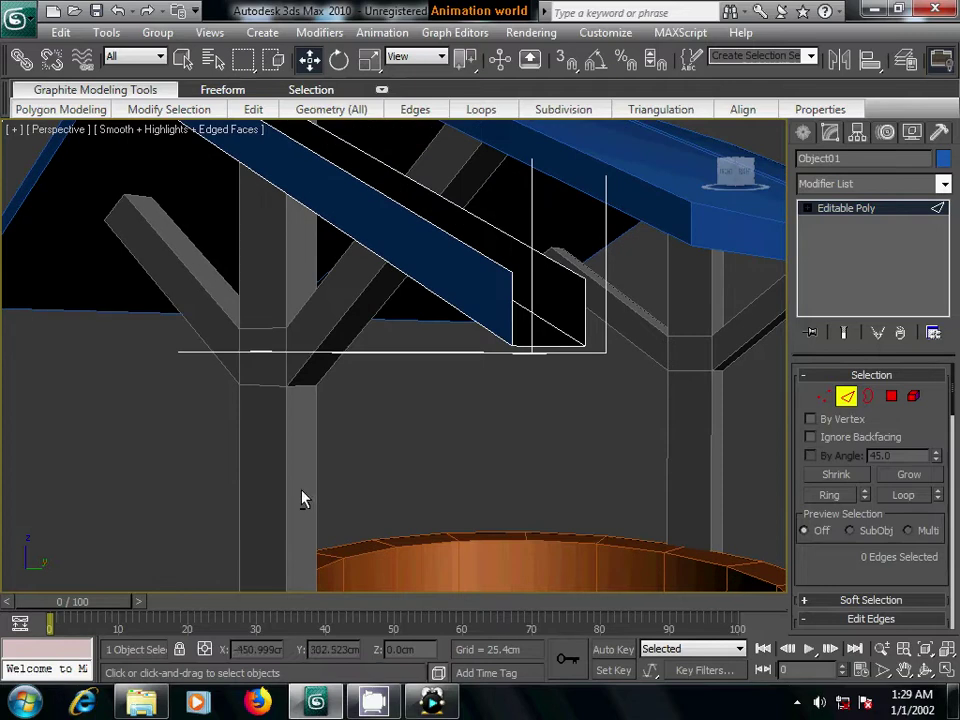
click(510, 304)
ctrl+click(585, 300)
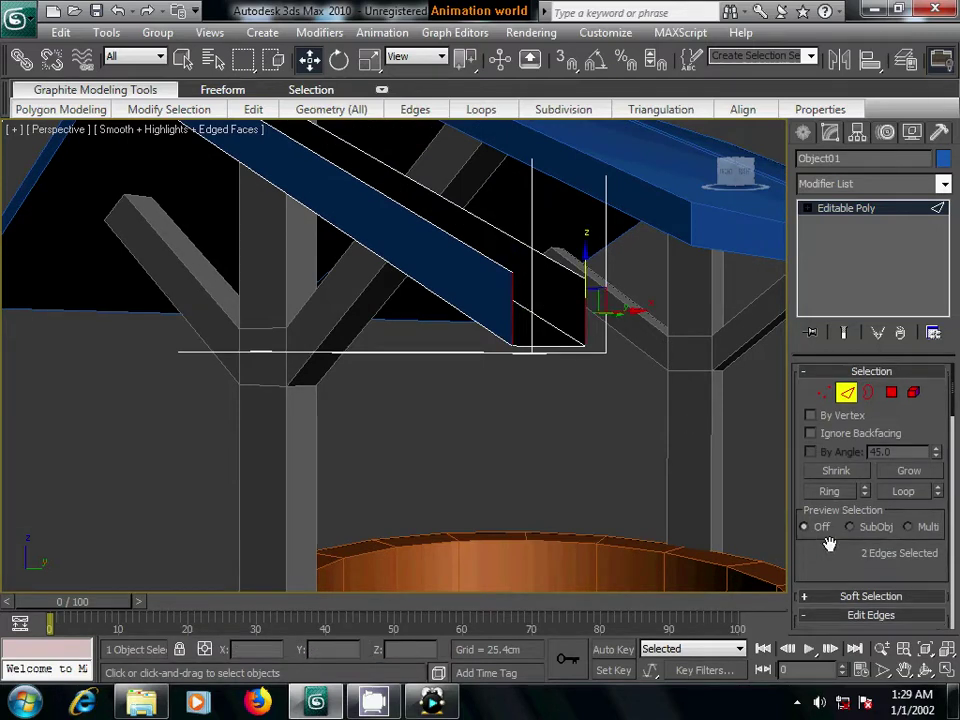
scroll(829, 543, down, 2)
scroll(829, 489, down, 1)
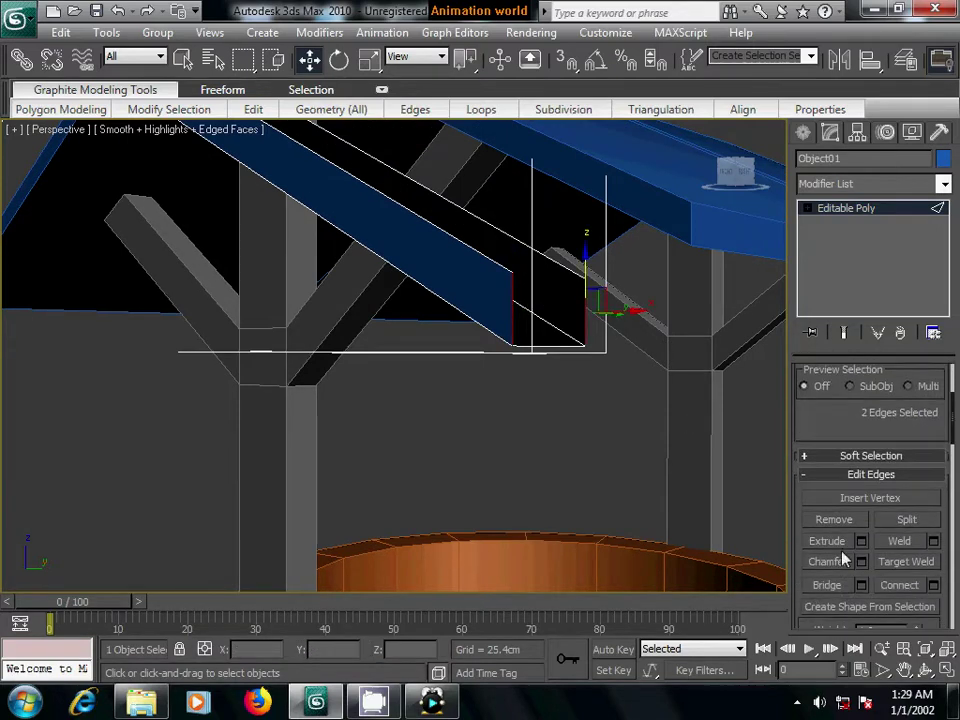
click(823, 584)
- Bridge the two edges at the beam's lower end to close it
scroll(608, 455, up, 3)
scroll(608, 455, down, 3)
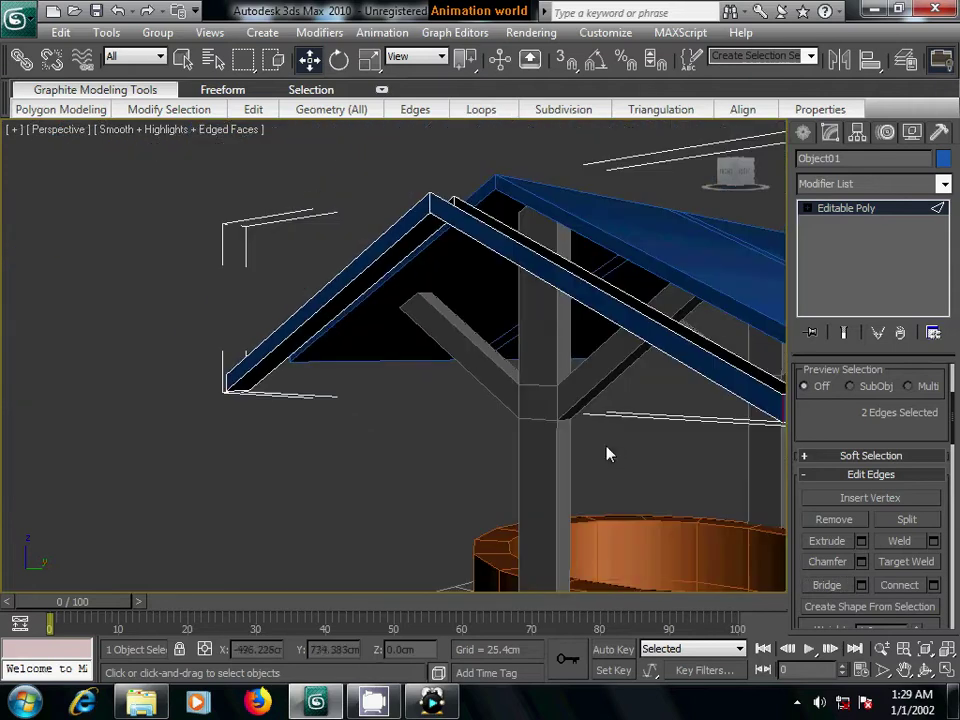
mouse_move(385, 411)
alt+middle_down()
mouse_move(529, 426)
mouse_move(507, 435)
alt+middle_up()
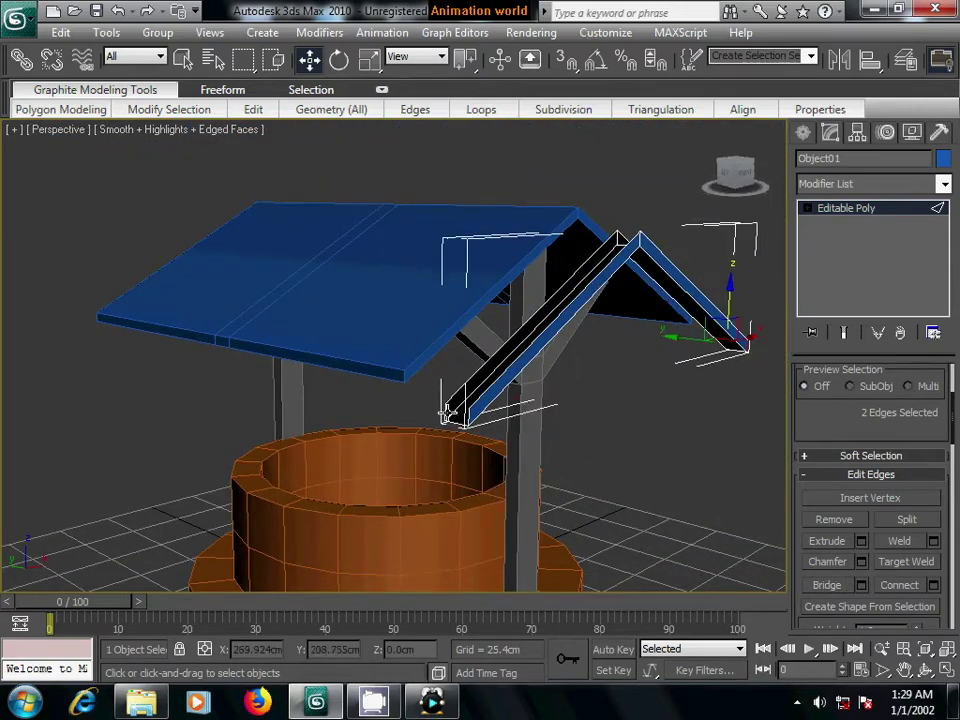
click(455, 395)
ctrl+click(470, 410)
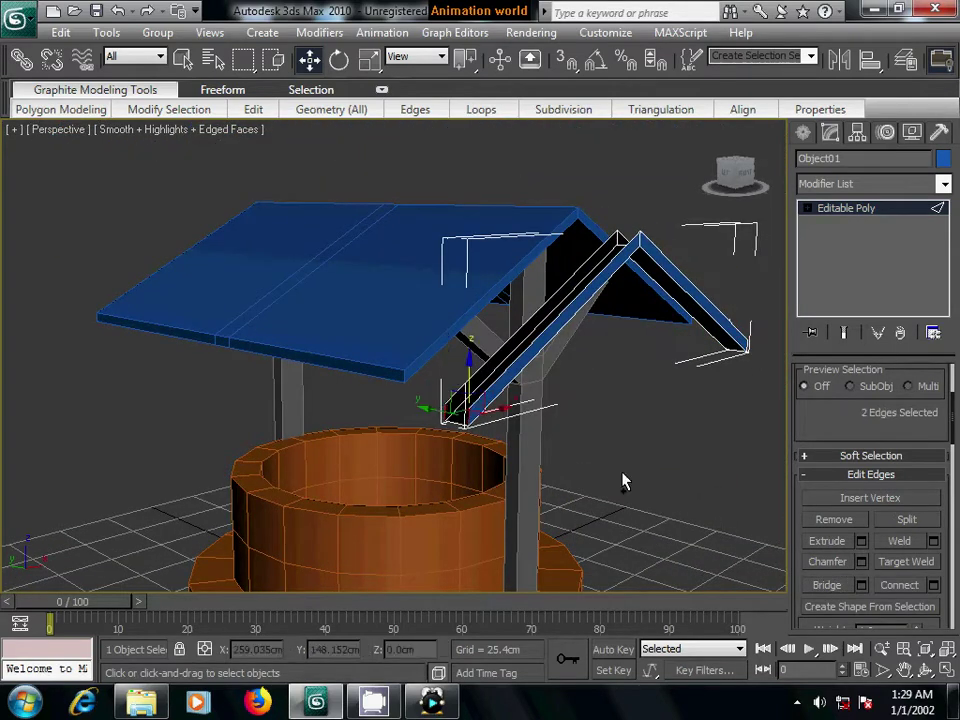
click(828, 587)
- Bridge the opposite long edges of the left and right roof beams
click(524, 337)
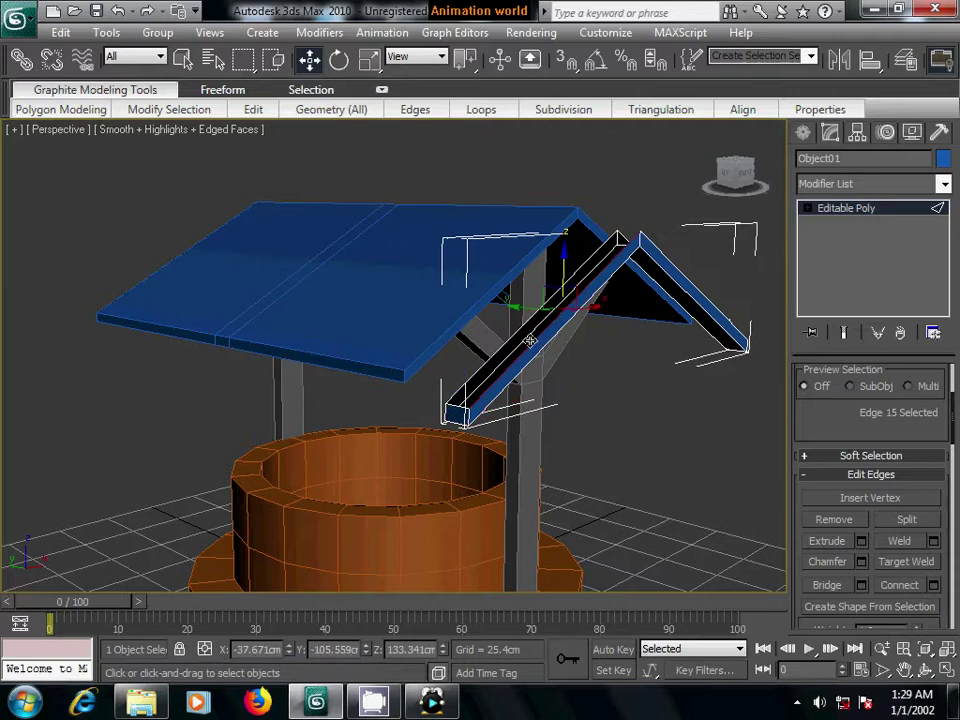
ctrl+click(512, 339)
click(832, 582)
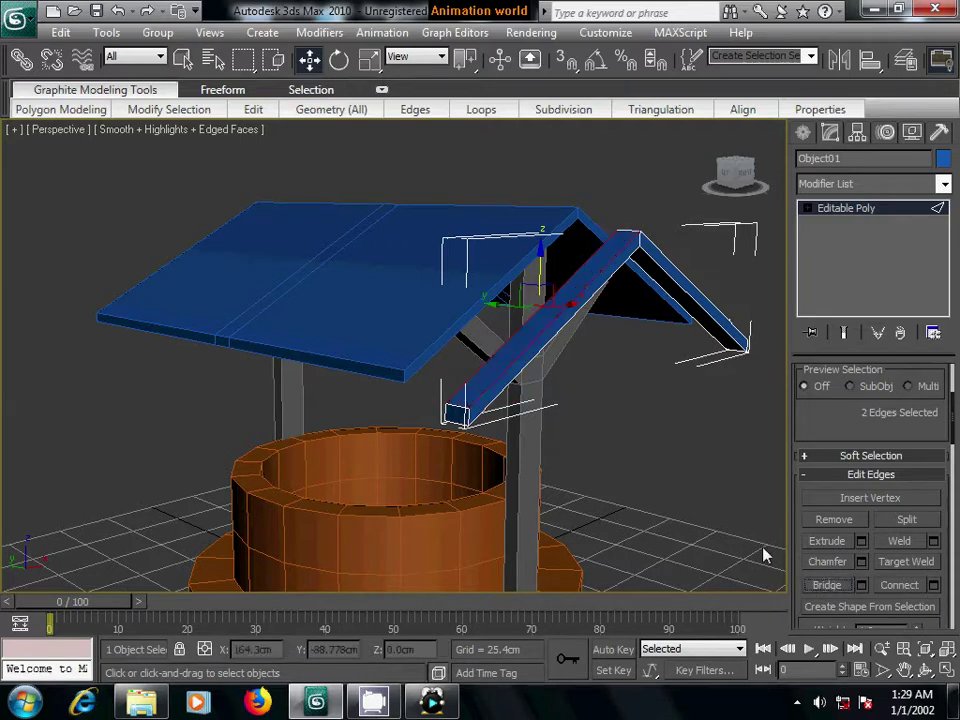
mouse_move(763, 553)
alt+middle_down()
mouse_move(639, 433)
mouse_move(517, 442)
alt+middle_up()
click(589, 343)
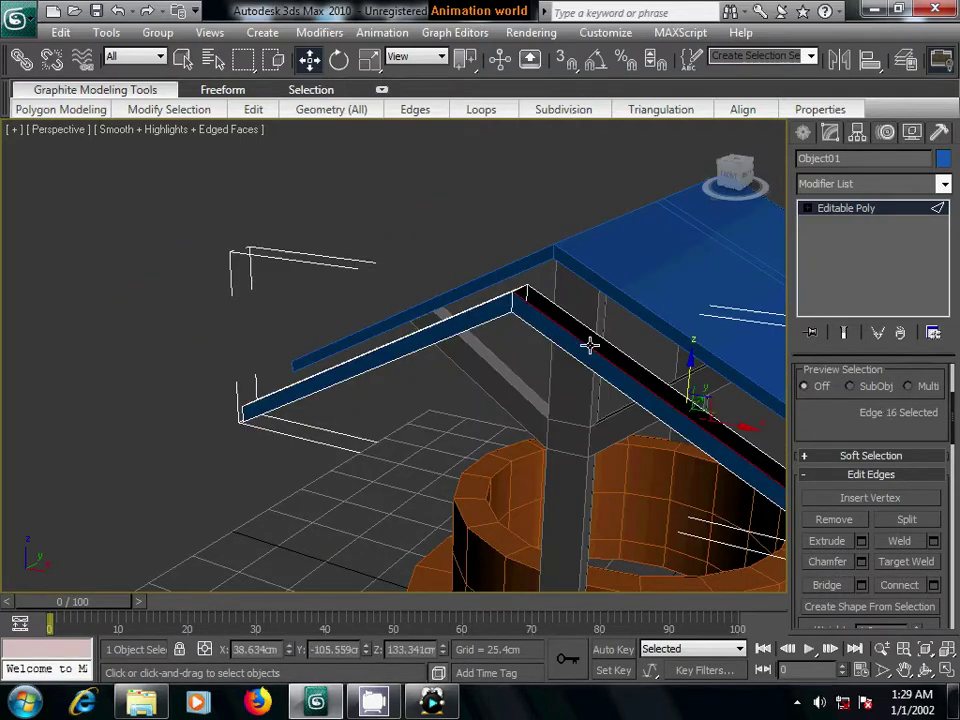
ctrl+click(606, 339)
click(830, 585)
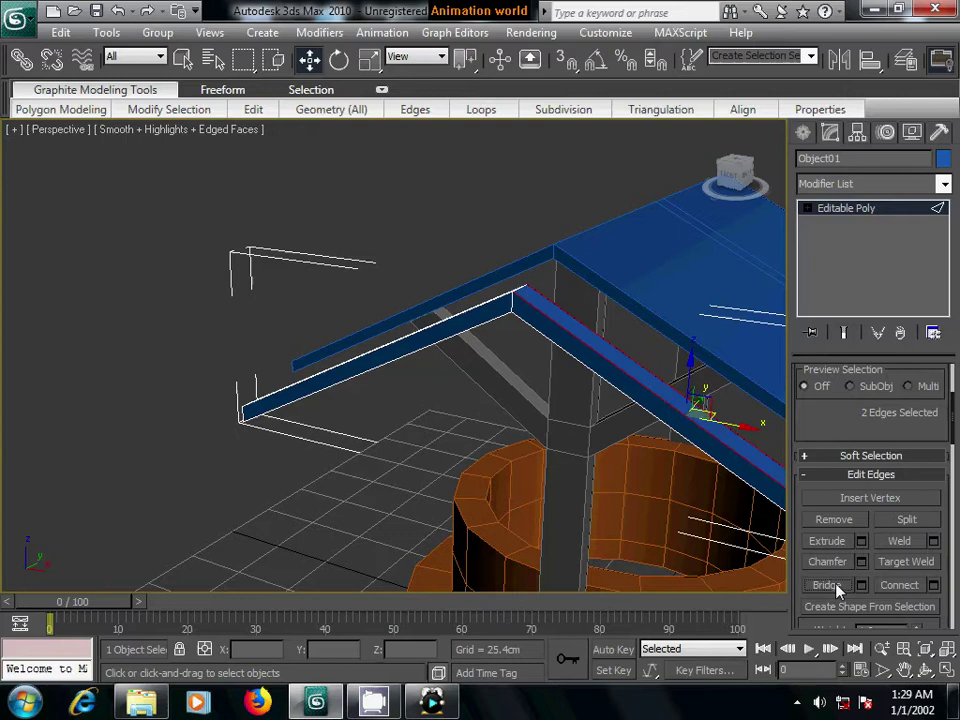
alt+middle_drag(824, 583, 670, 520)
scroll(621, 514, down, 5)
mouse_move(712, 478)
alt+middle_down()
mouse_move(711, 456)
mouse_move(628, 435)
mouse_move(646, 432)
alt+middle_up()
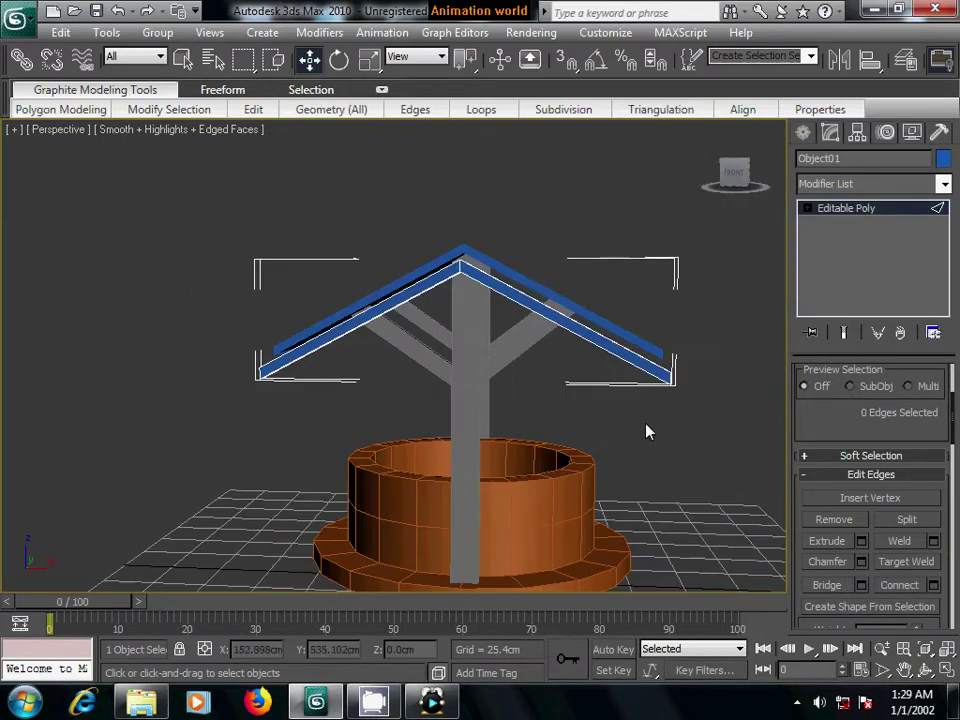
- In Front view at object level, move the lower roof beam up toward the upper one
key(l)
key(f)
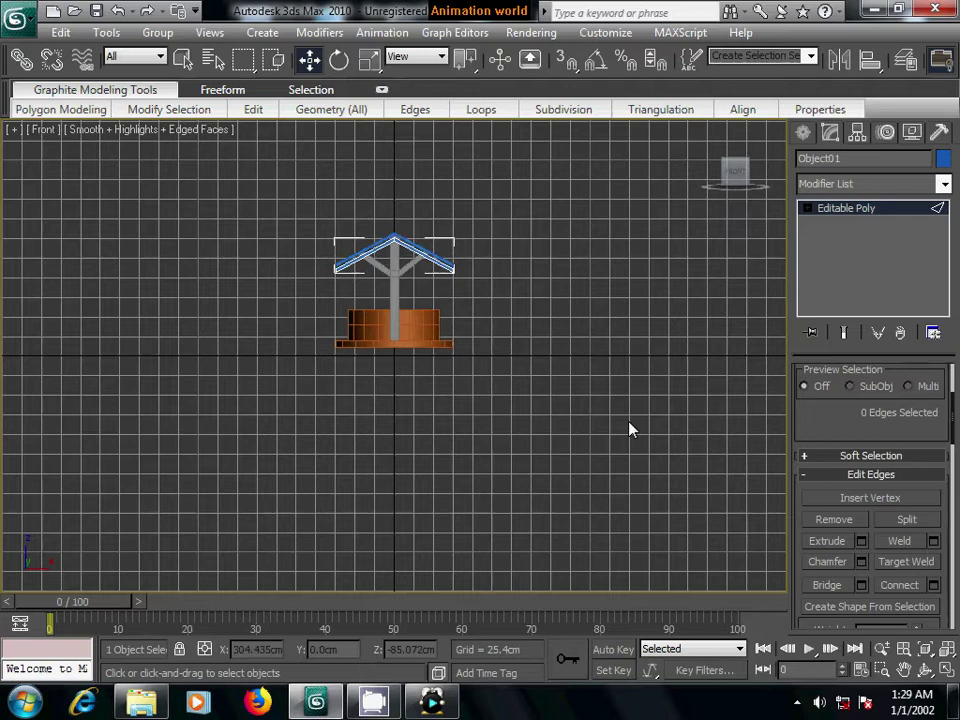
scroll(560, 410, up, 5)
scroll(481, 446, up, 2)
scroll(506, 388, down, 2)
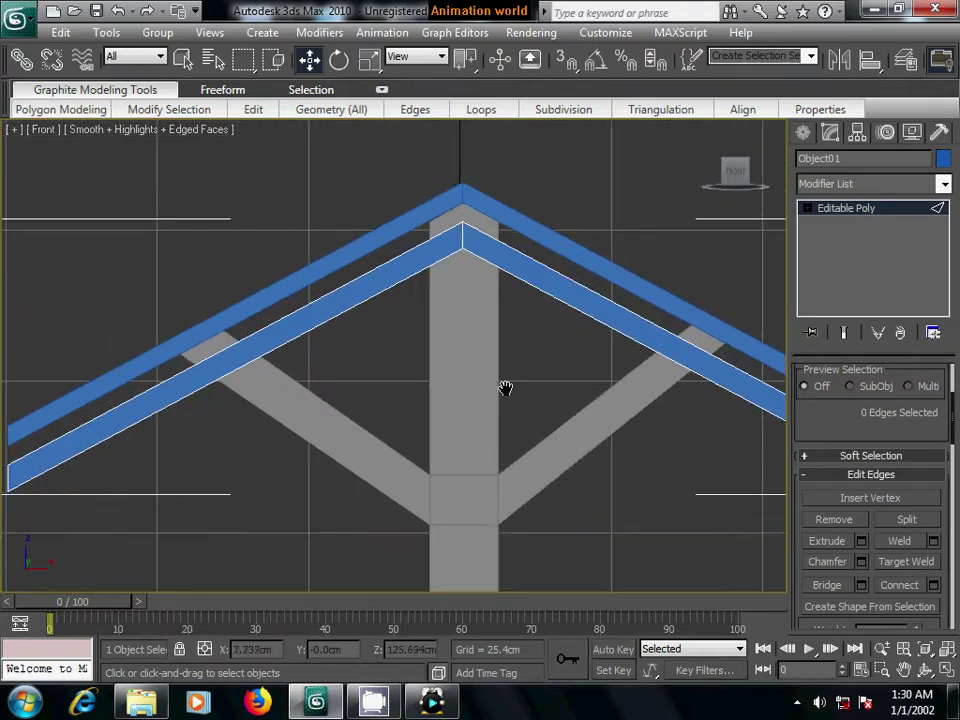
scroll(505, 388, down, 2)
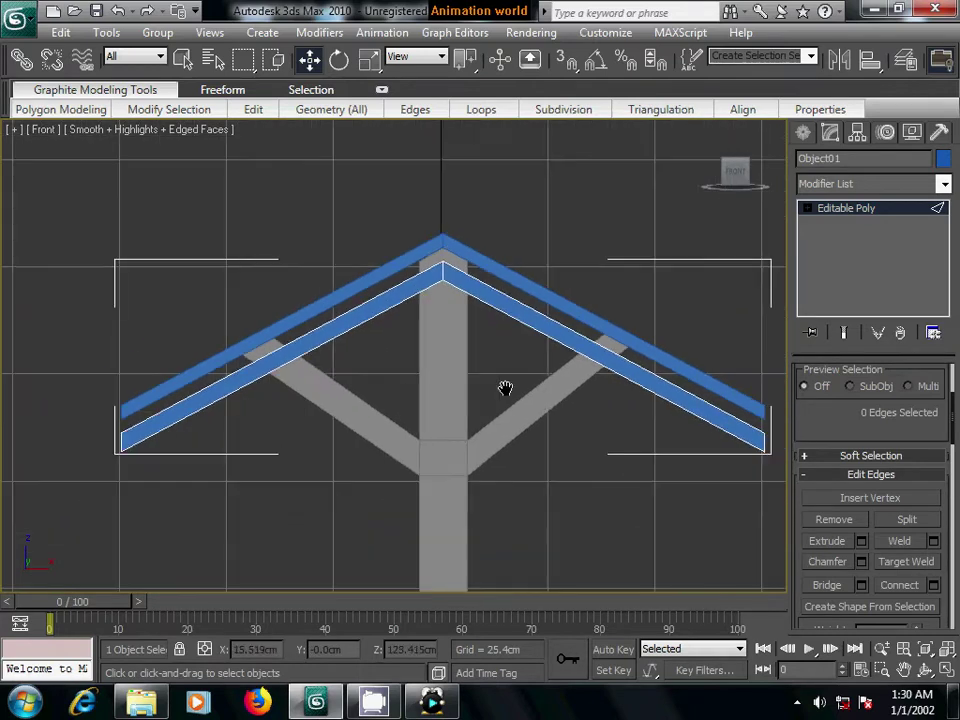
click(804, 133)
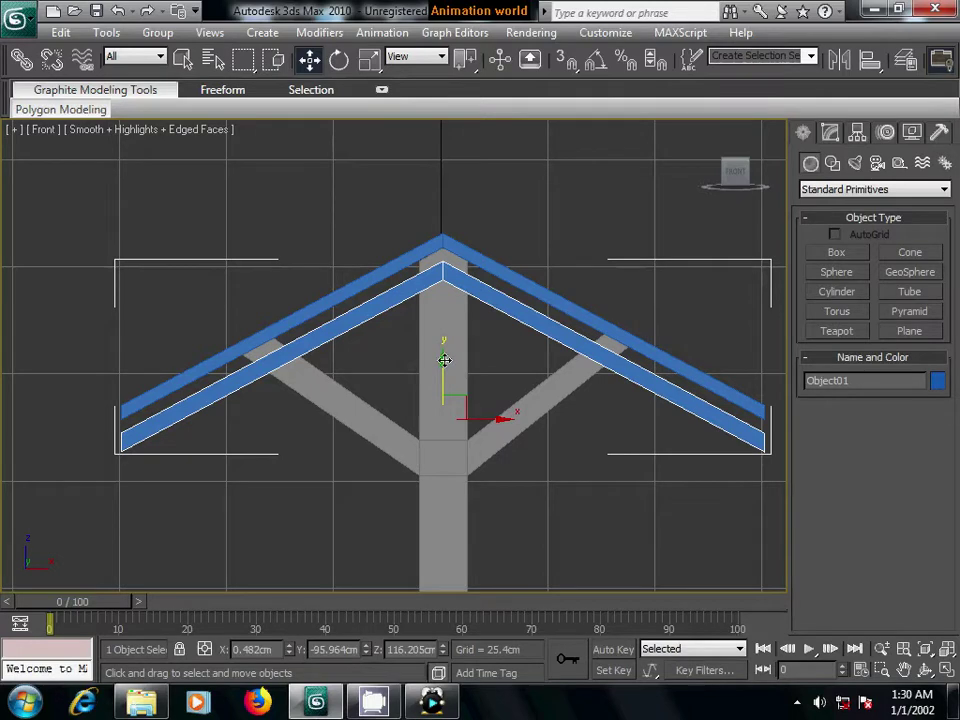
drag(444, 362, 447, 349)
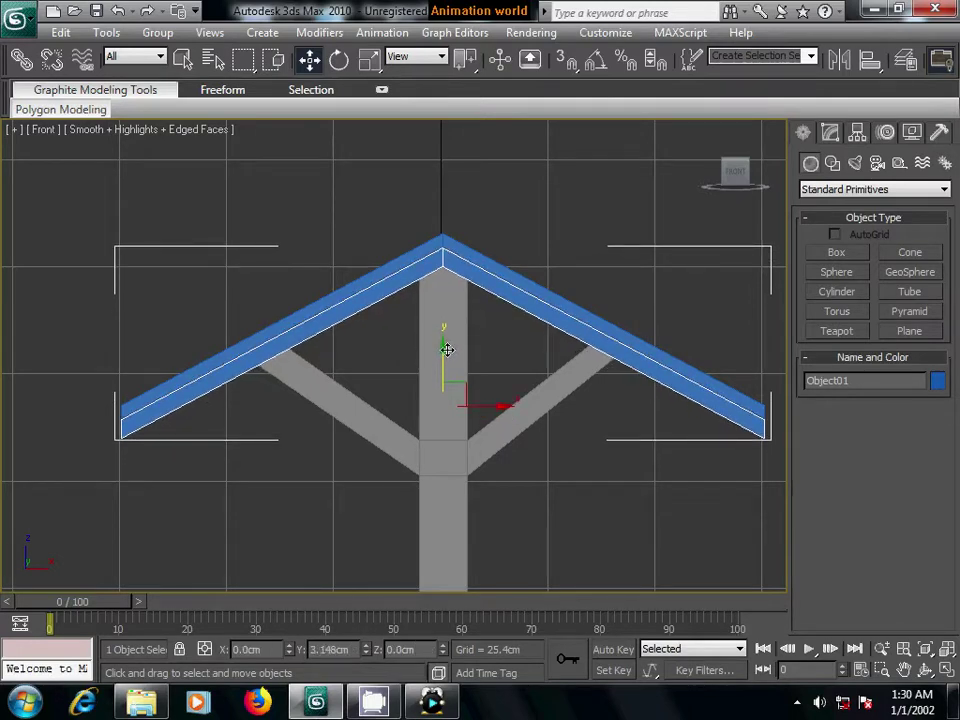
- Raise Box02 slightly, then slide Object01 up flush against it
click(444, 238)
shift+drag(446, 360, 447, 350)
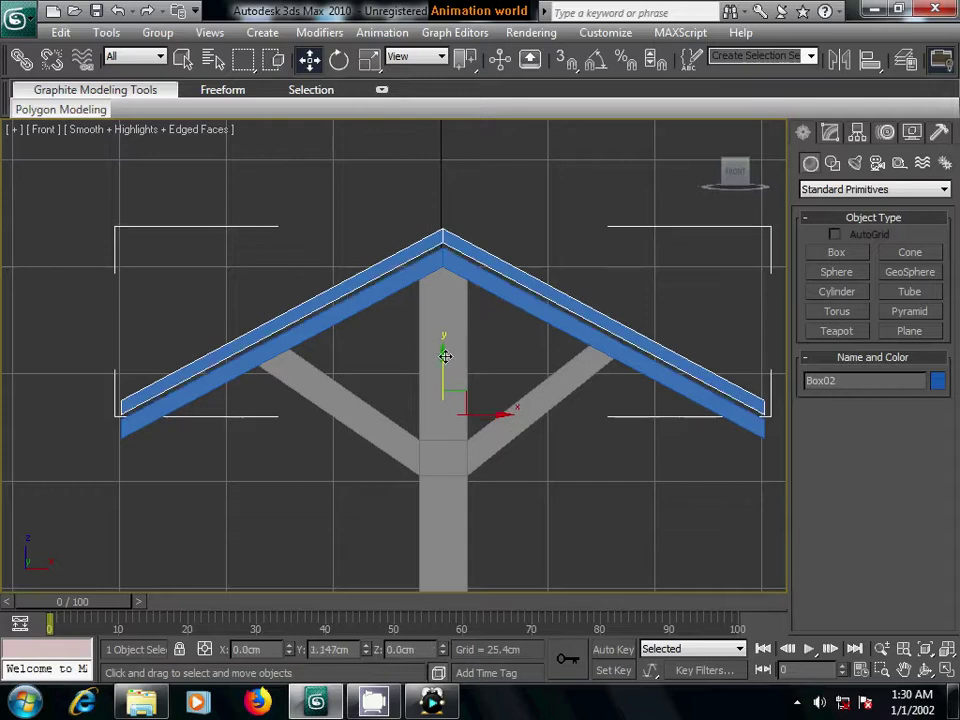
click(444, 258)
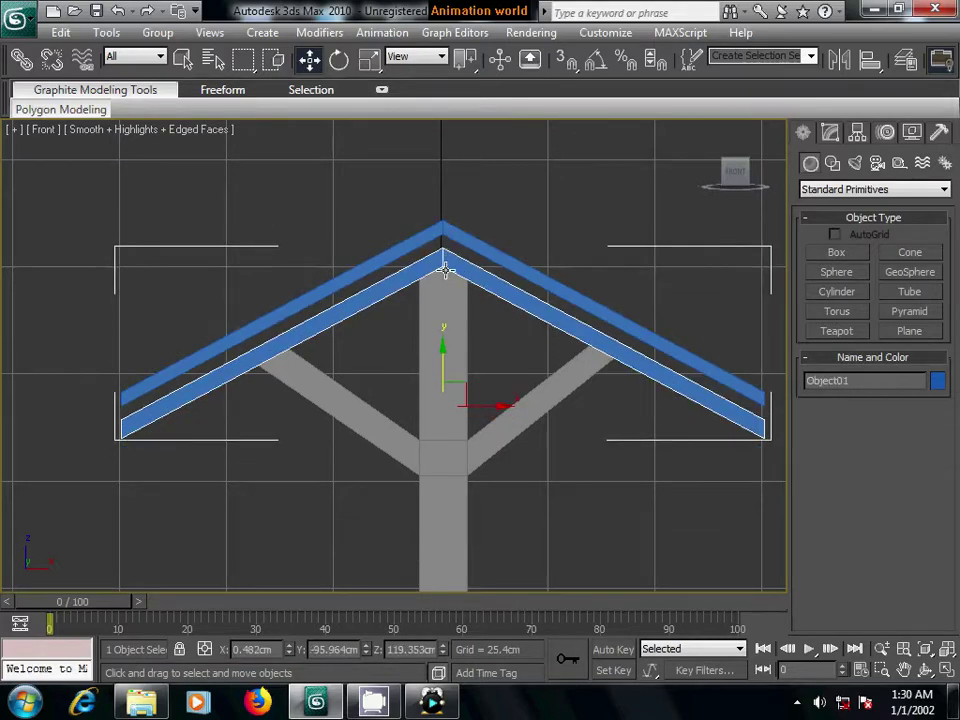
drag(441, 348, 443, 330)
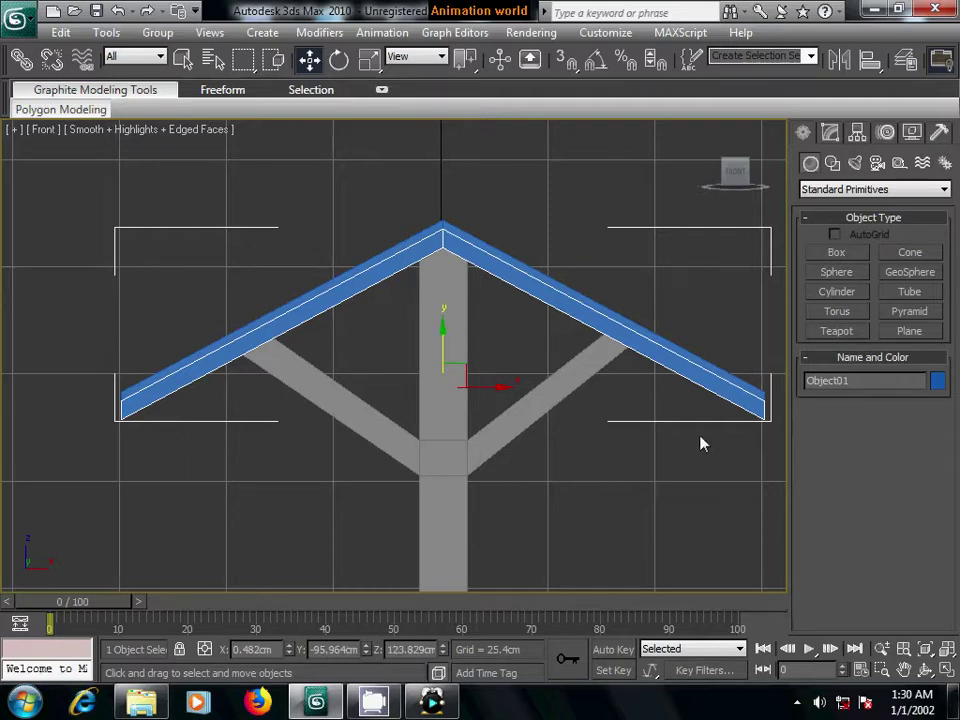
middle_drag(702, 443, 596, 420)
- Align the four vertices at Object01's right end in Vertex mode, then exit and deselect
click(830, 132)
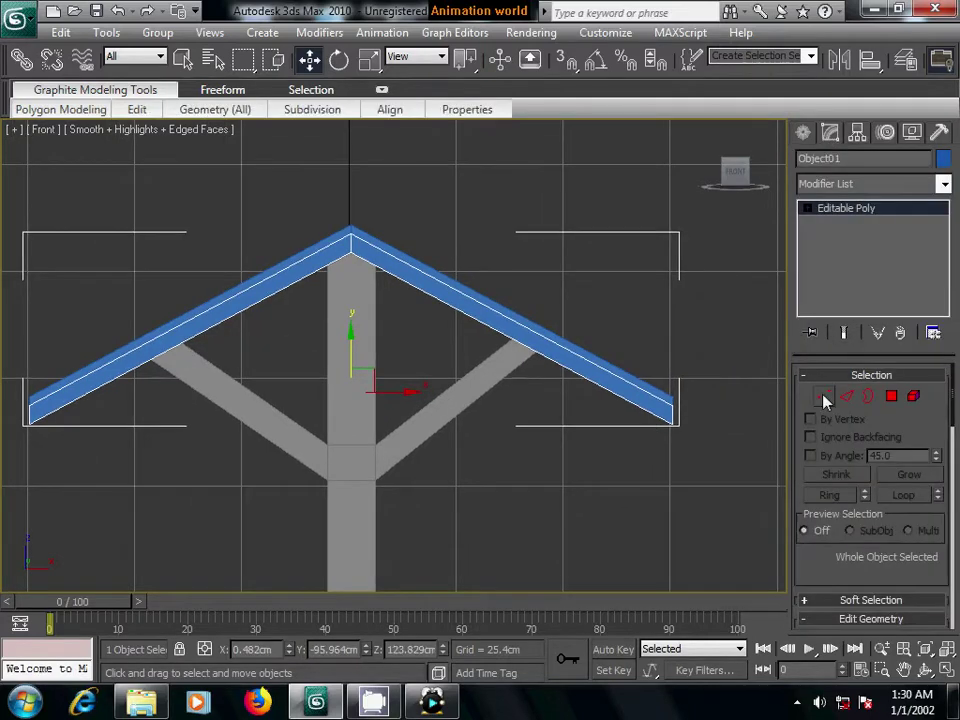
click(825, 401)
middle_drag(714, 435, 617, 411)
scroll(640, 414, up, 2)
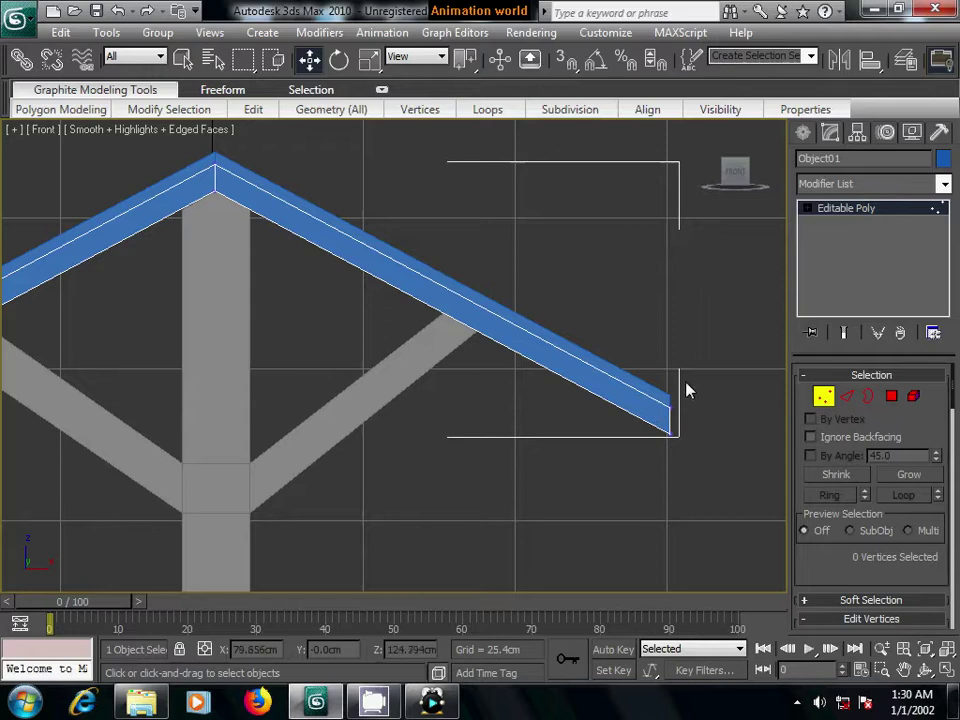
drag(663, 460, 669, 456)
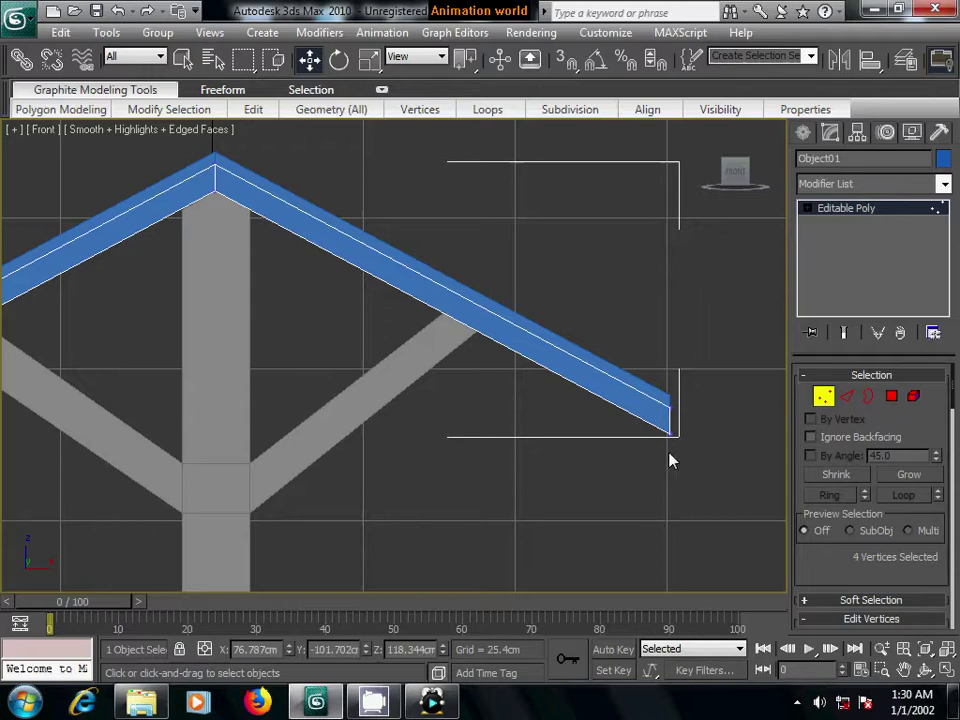
click(720, 400)
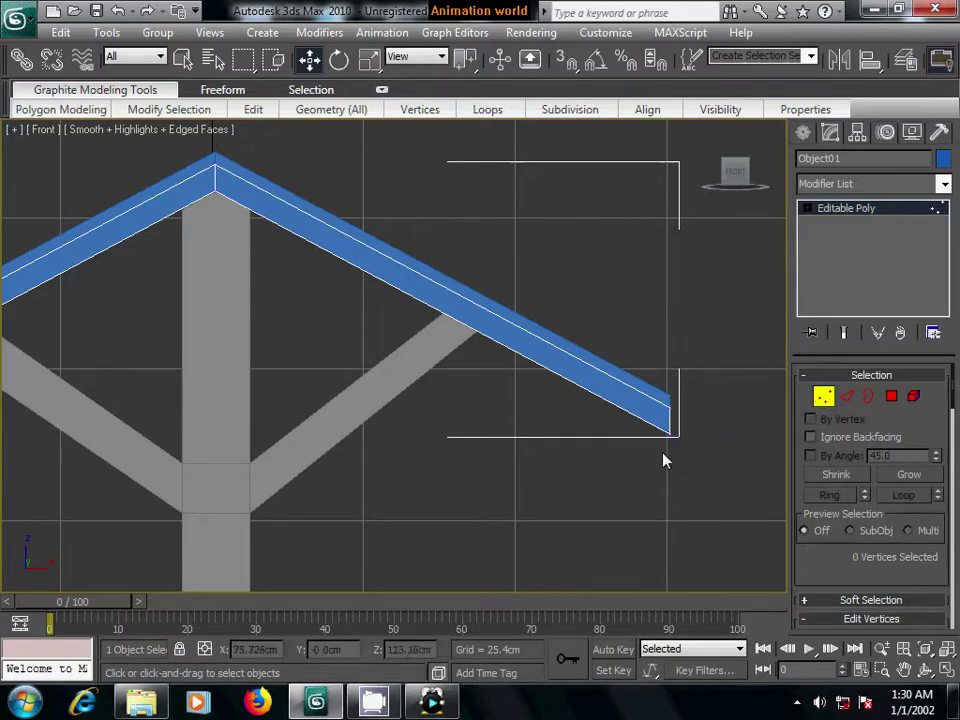
mouse_move(663, 460)
mouse_down()
mouse_move(707, 418)
mouse_move(683, 406)
mouse_up()
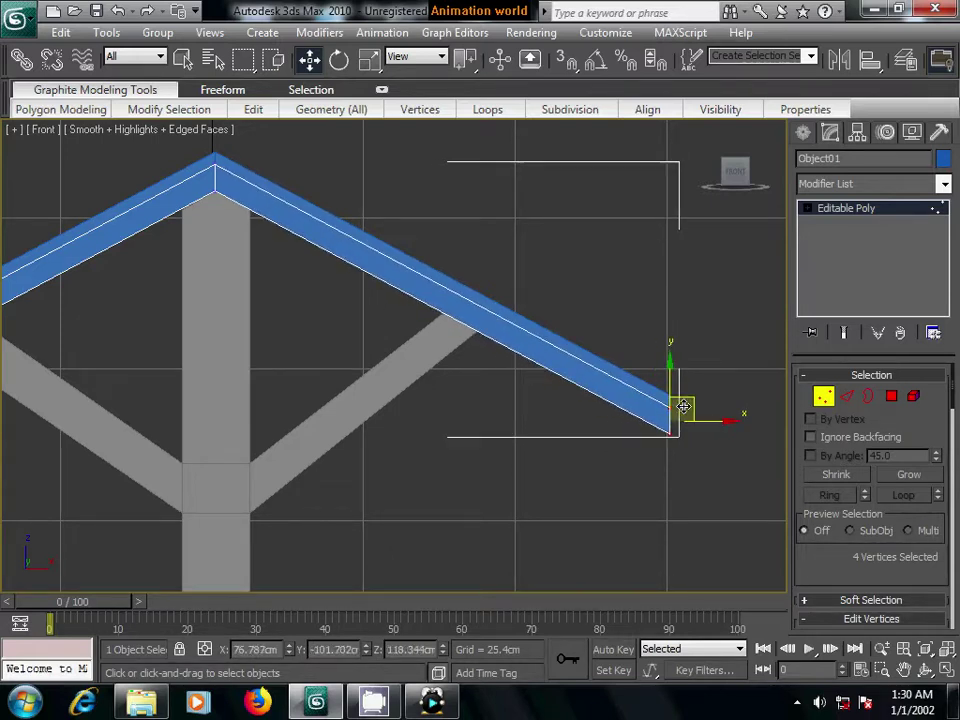
middle_drag(723, 438, 771, 458)
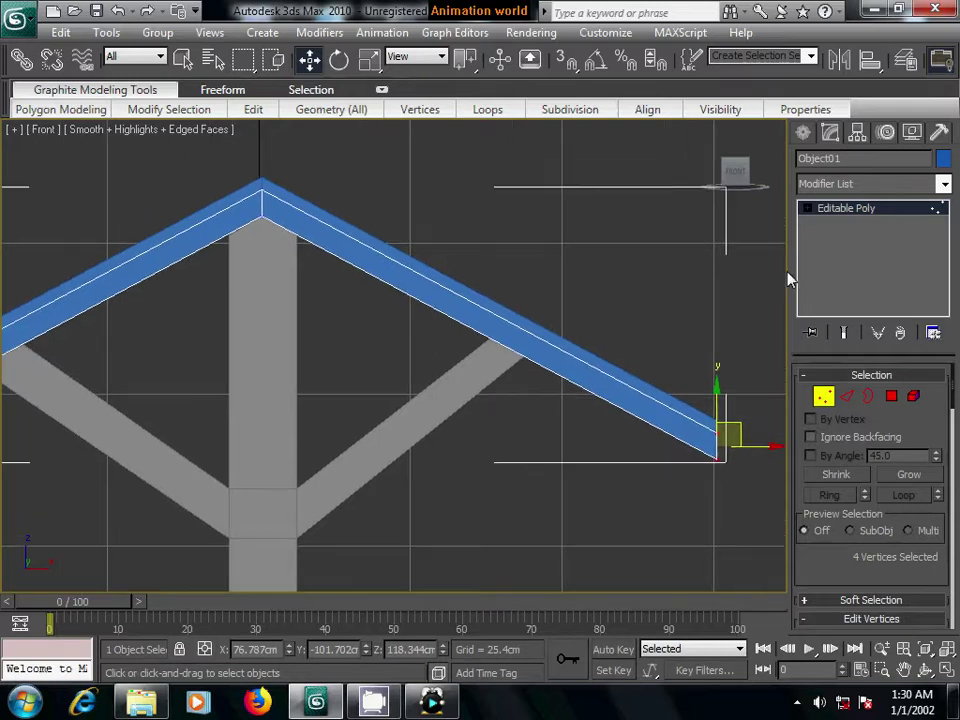
click(810, 132)
click(622, 321)
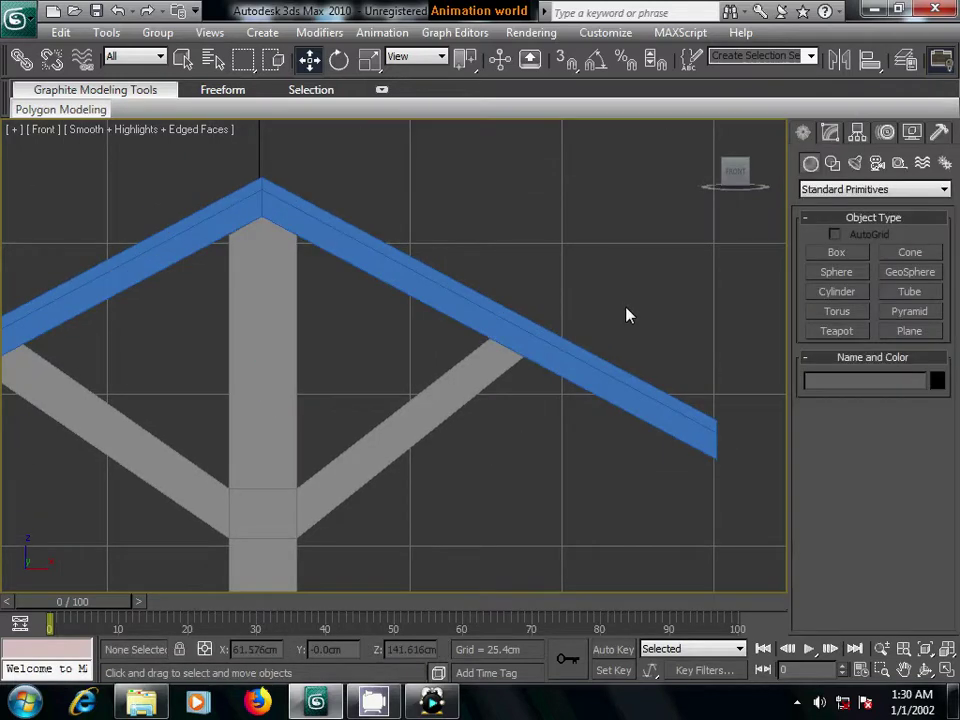
- In wireframe Front view, lift Box02 slightly to about Z 120.653 cm
key(F3)
middle_drag(303, 210, 351, 240)
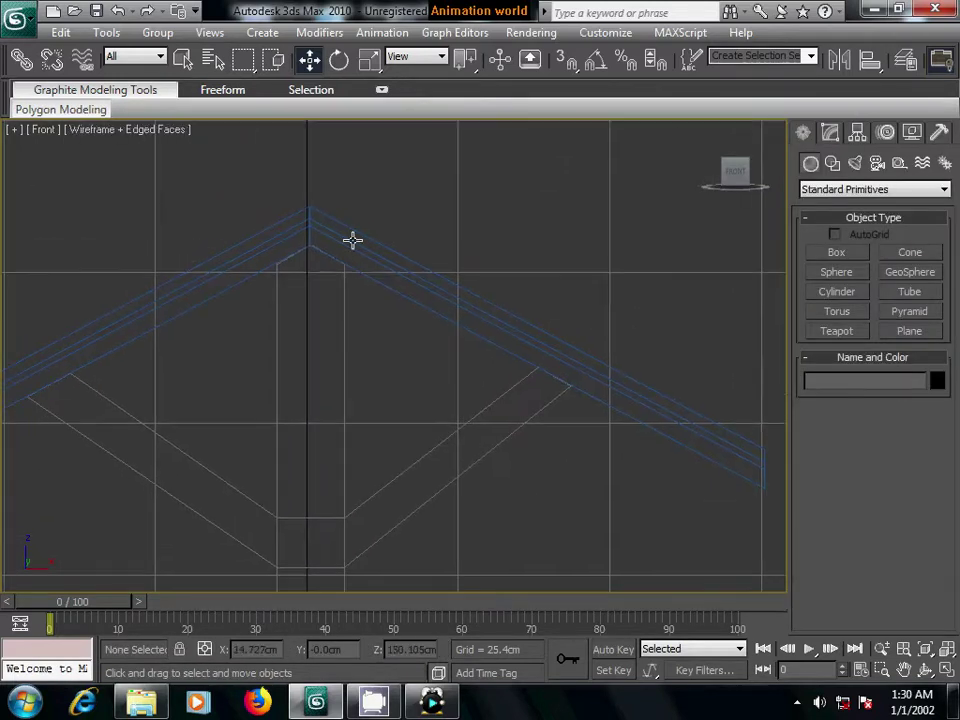
click(334, 219)
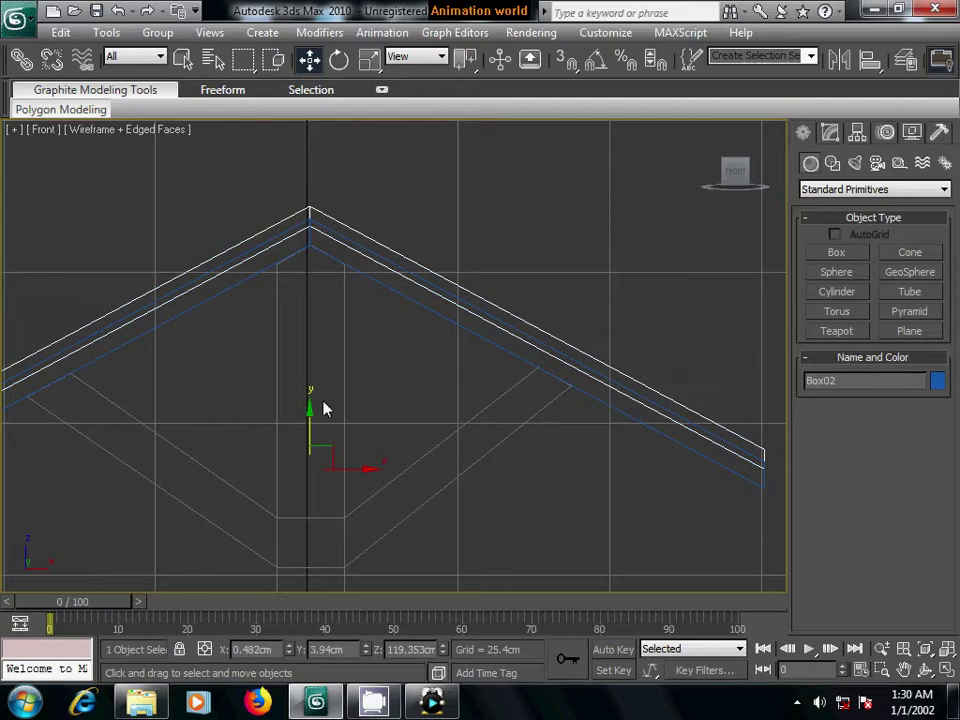
drag(309, 407, 311, 400)
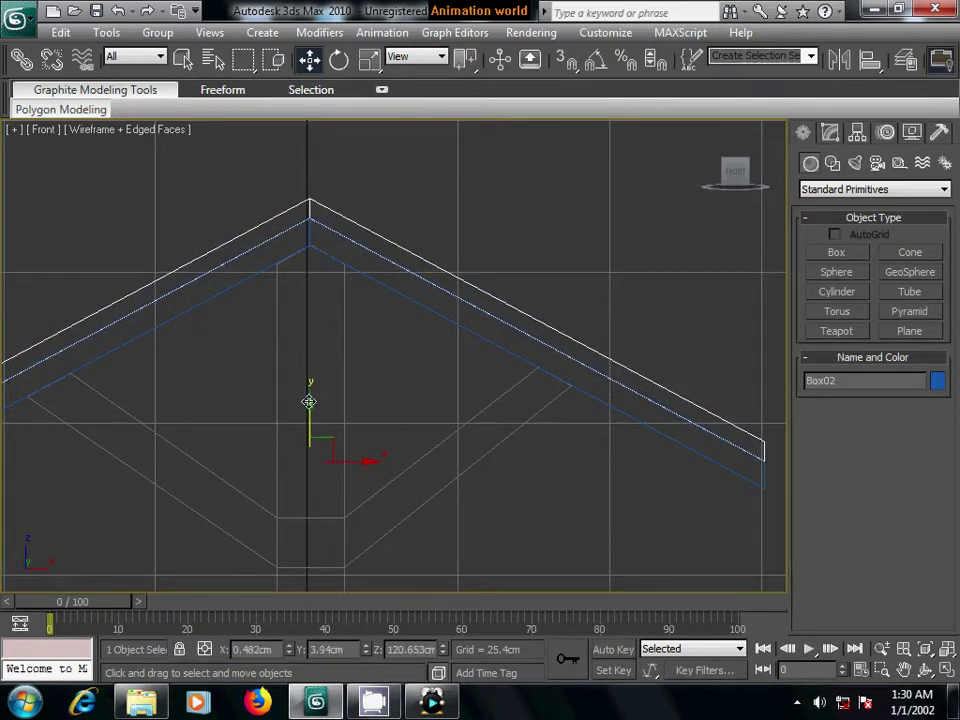
middle_drag(527, 381, 465, 383)
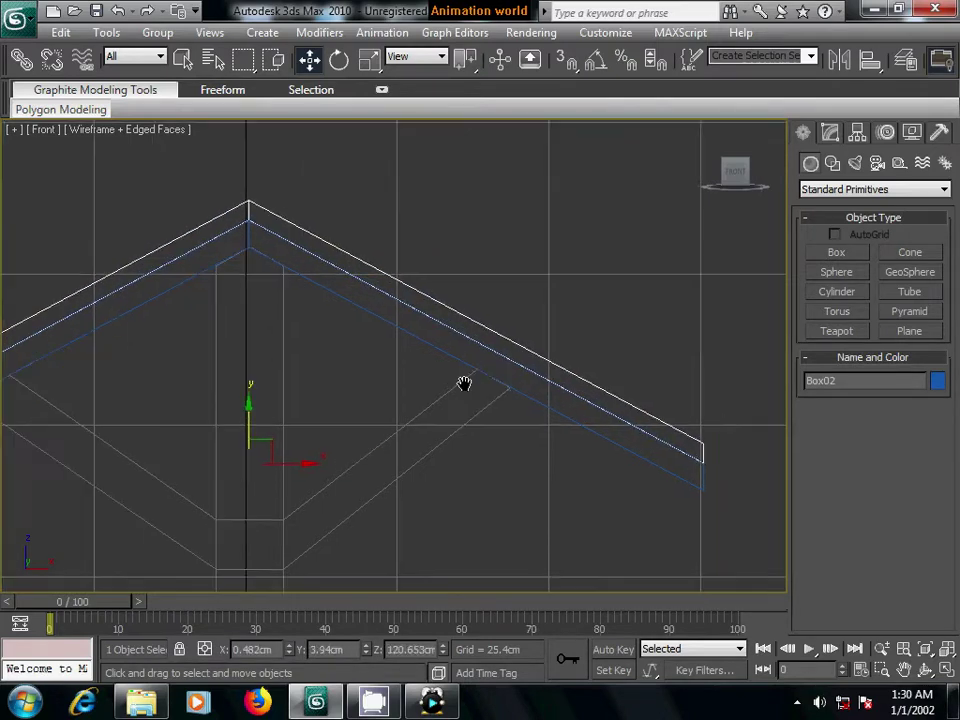
- Check Object01's right-end vertices in Vertex mode, then clear the selection
click(629, 453)
click(832, 133)
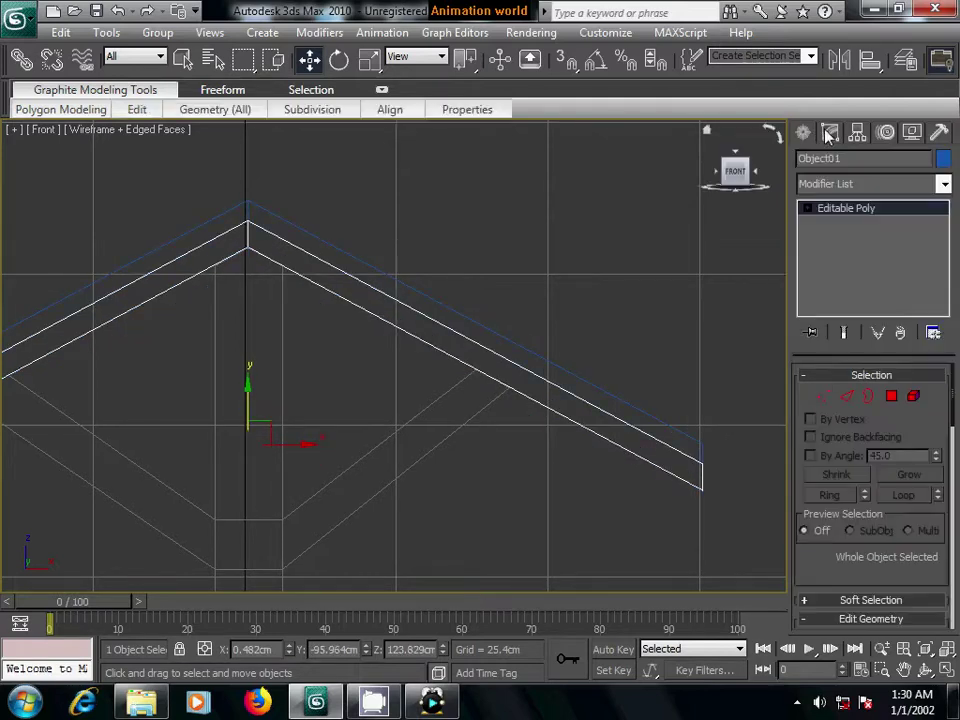
click(823, 397)
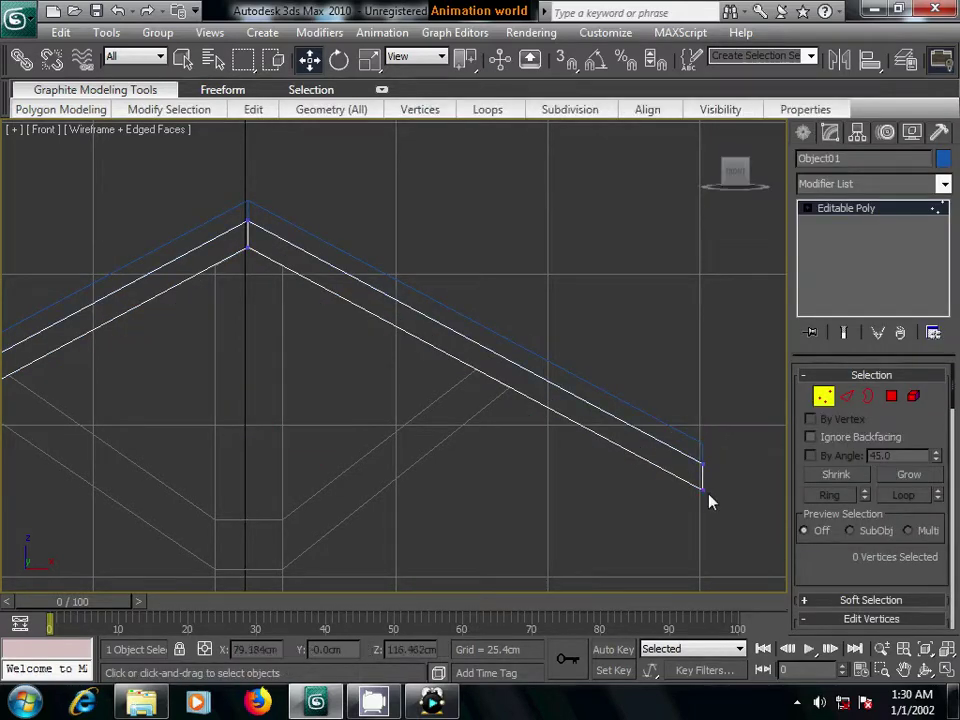
drag(698, 508, 717, 475)
click(723, 407)
- Return to a shaded Perspective view and orbit around the roof
key(p)
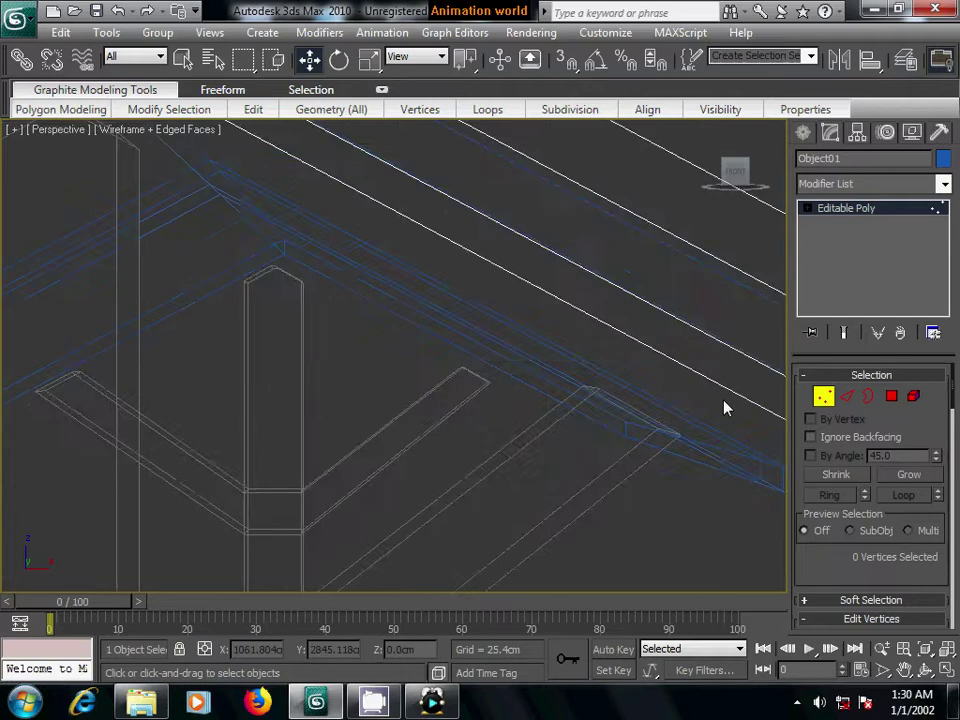
key(F3)
scroll(664, 510, down, 3)
scroll(568, 476, down, 5)
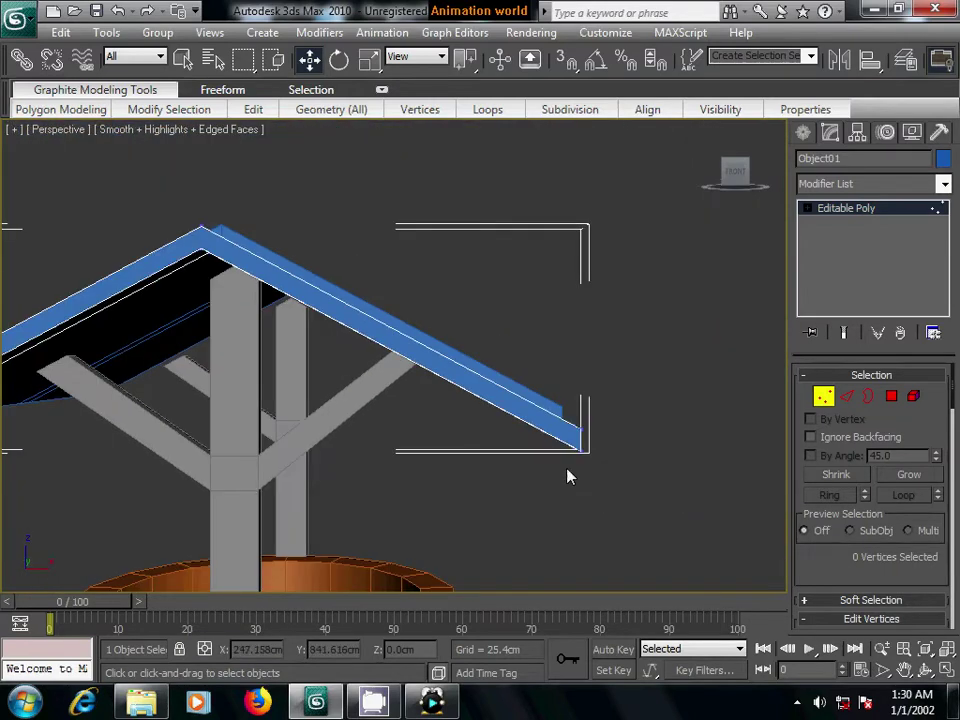
mouse_move(605, 525)
alt+middle_down()
mouse_move(510, 482)
mouse_move(516, 475)
alt+middle_up()
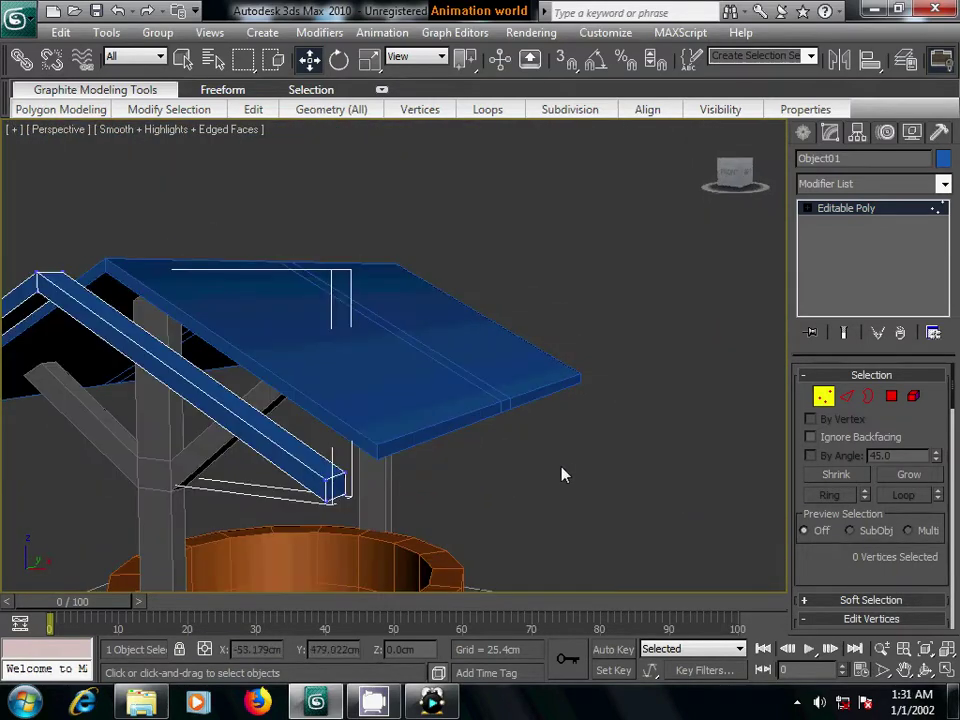
- Accept Object01's light grey object colour and bring up Standard Primitives
click(943, 158)
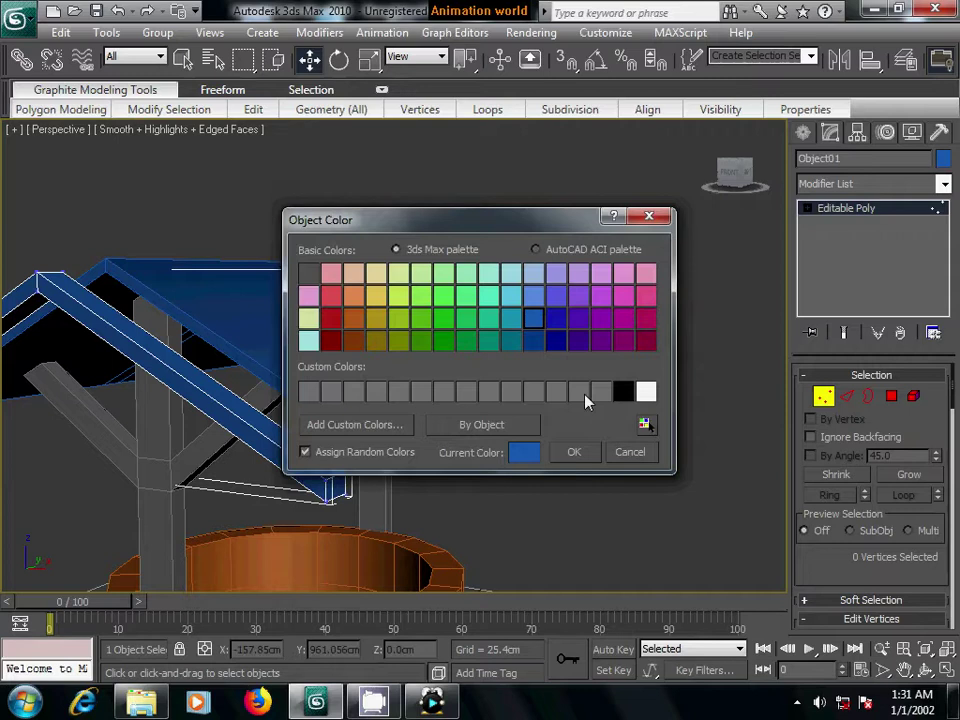
click(574, 452)
mouse_move(531, 495)
alt+middle_down()
mouse_move(606, 467)
mouse_move(484, 456)
alt+middle_up()
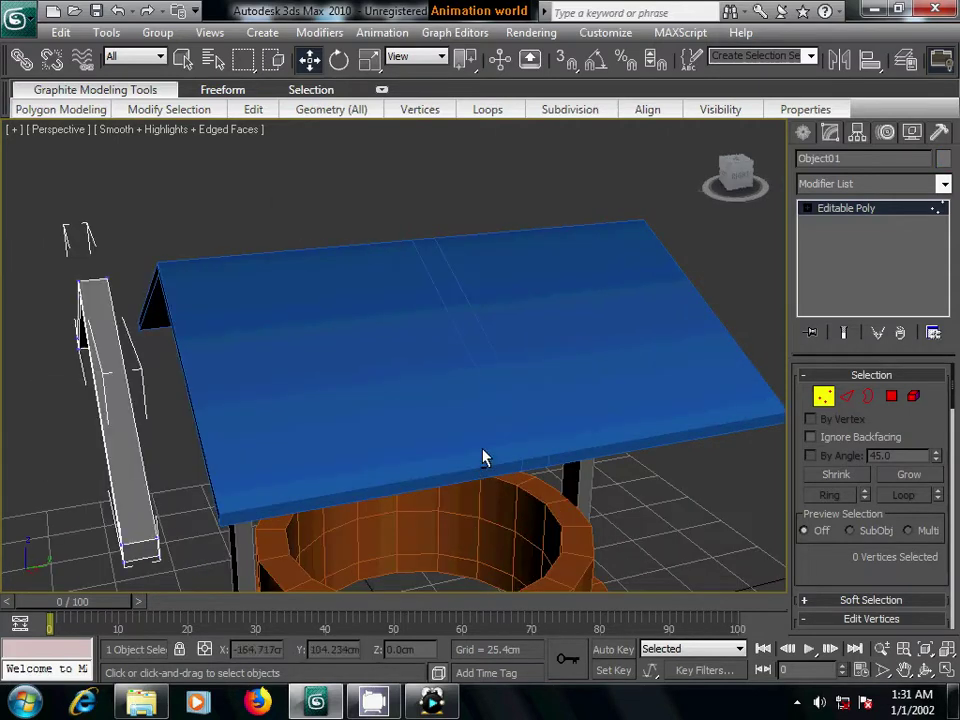
click(857, 133)
click(803, 133)
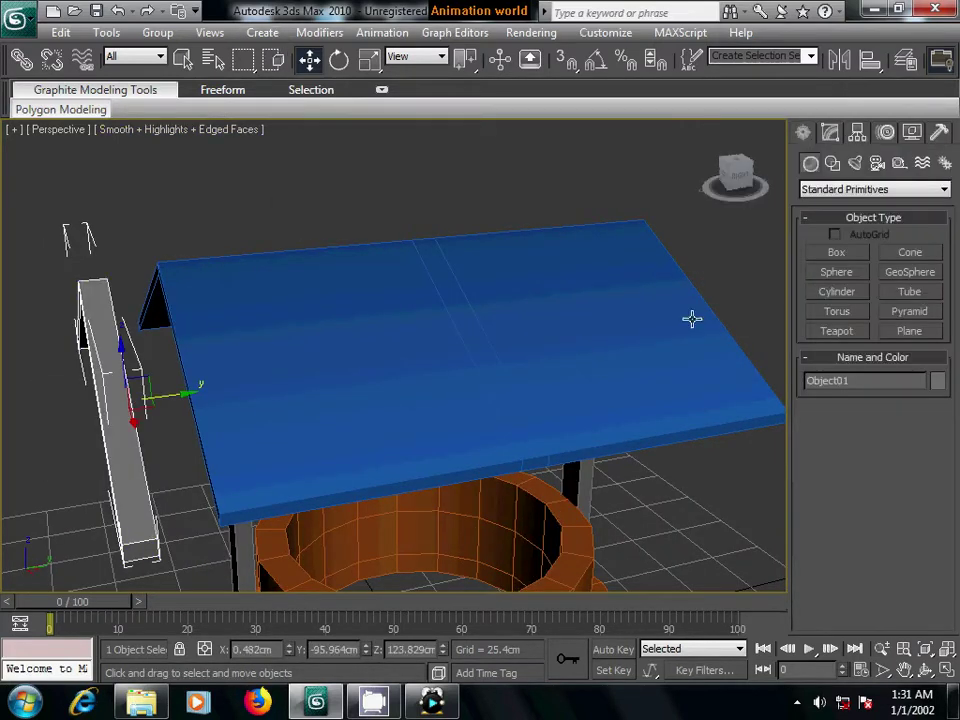
- Slide the board along Y to about -59.757 cm under the roof edge
drag(184, 393, 262, 392)
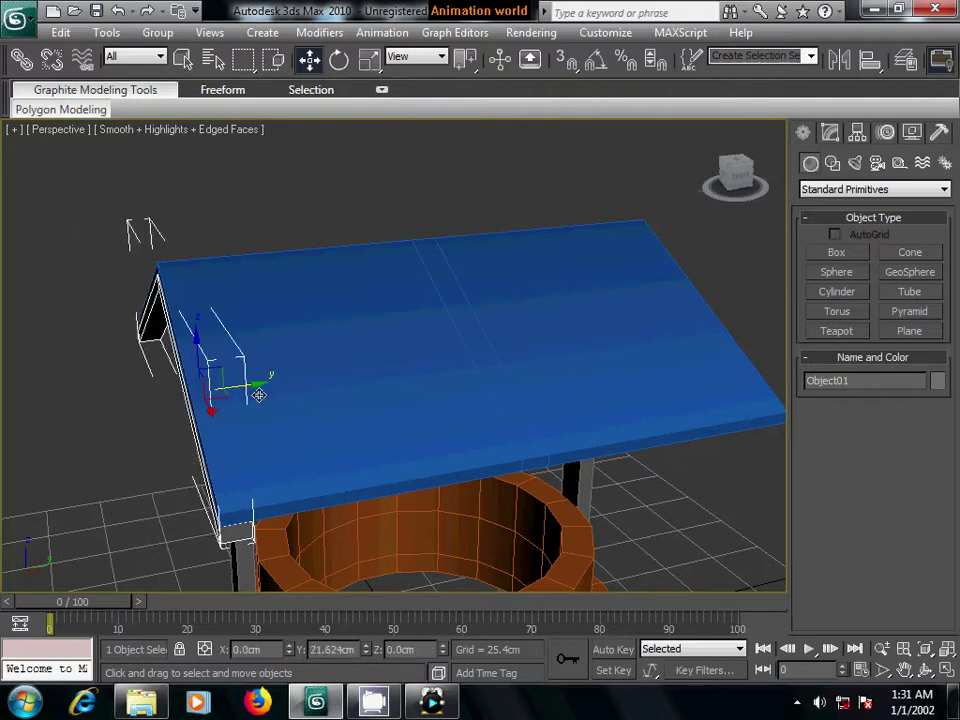
mouse_move(167, 414)
alt+middle_down()
mouse_move(240, 389)
mouse_move(262, 392)
alt+middle_up()
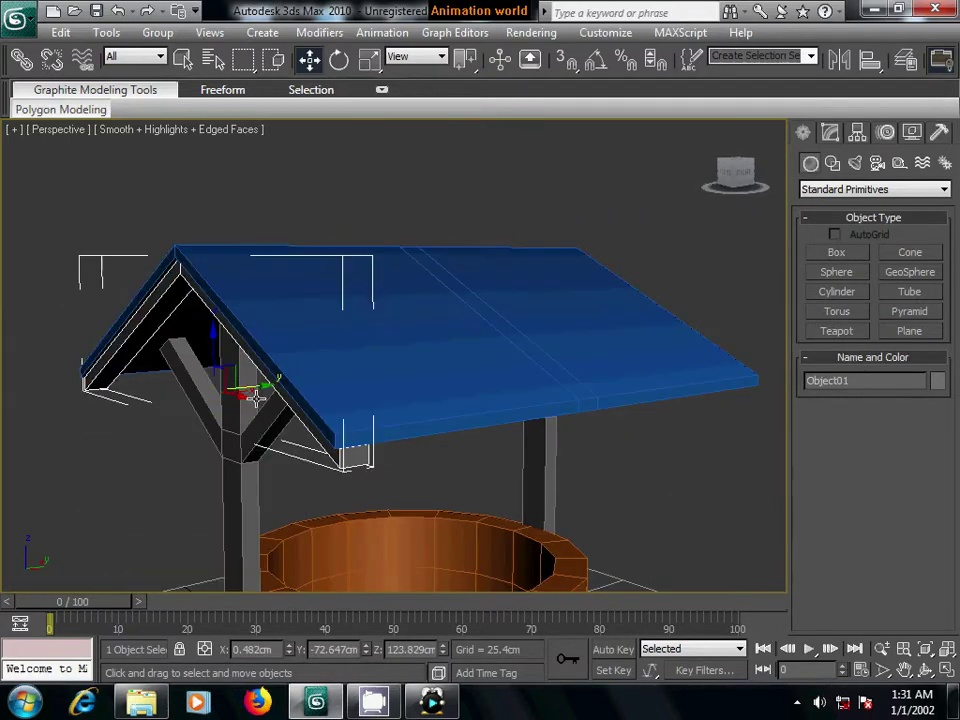
drag(265, 386, 296, 379)
mouse_move(296, 379)
alt+middle_down()
mouse_move(243, 427)
mouse_move(296, 411)
mouse_move(347, 354)
mouse_move(401, 356)
mouse_move(408, 368)
alt+middle_up()
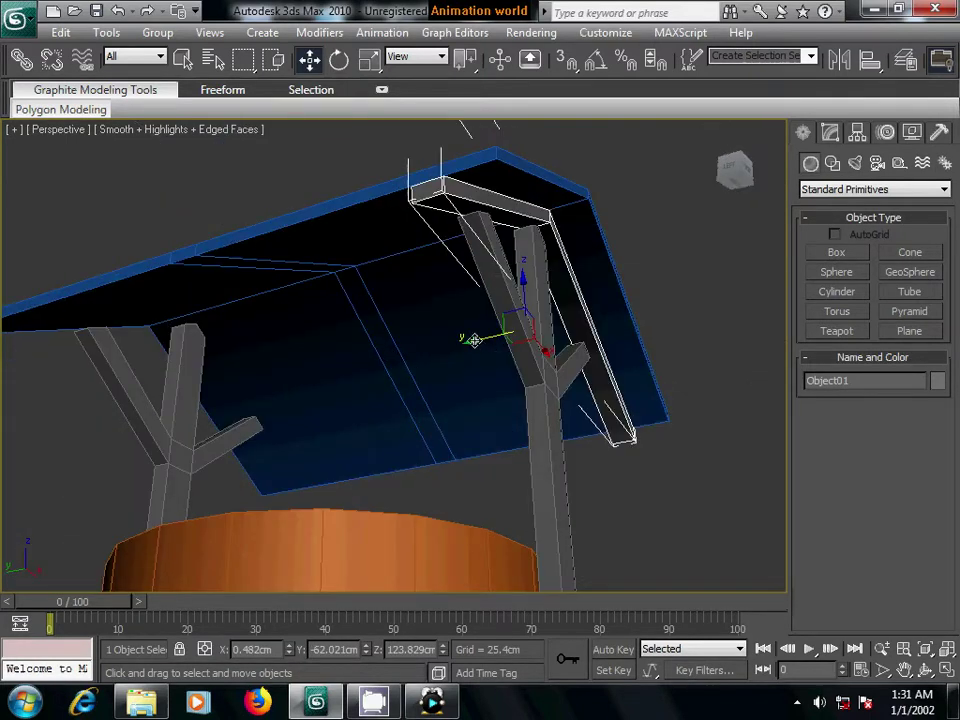
mouse_move(489, 381)
alt+middle_down()
mouse_move(542, 394)
mouse_move(493, 370)
mouse_move(521, 336)
mouse_move(606, 364)
mouse_move(501, 364)
alt+middle_up()
drag(501, 364, 485, 352)
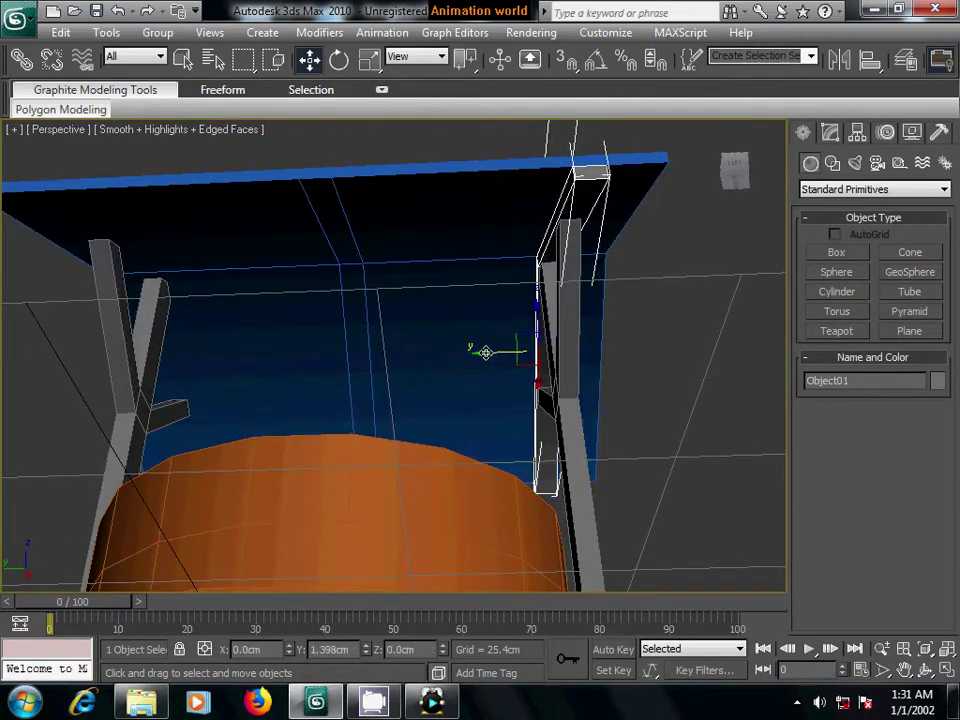
alt+middle_drag(596, 379, 578, 380)
- Frame the well in Top wireframe view and nudge the board slightly
key(t)
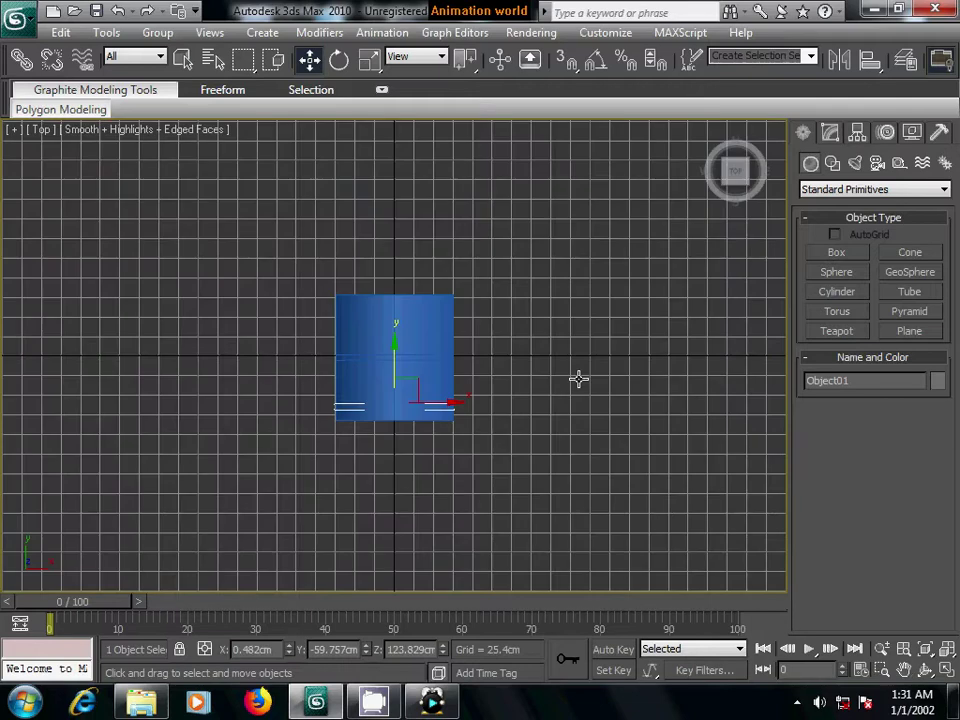
key(F3)
scroll(470, 440, up, 2)
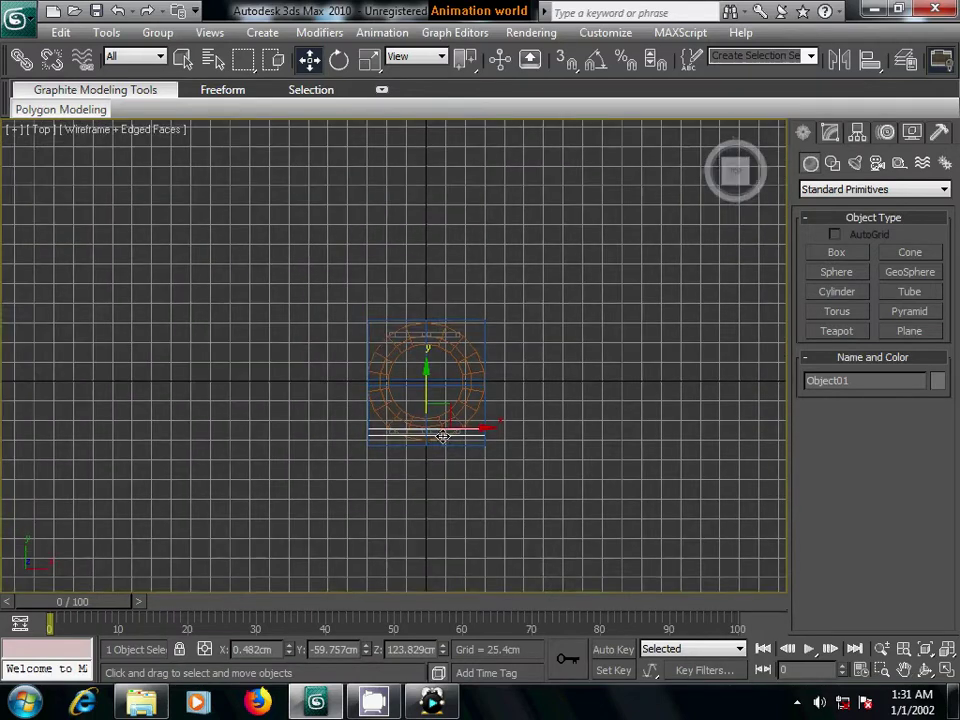
scroll(447, 442, up, 3)
middle_drag(447, 442, 437, 279)
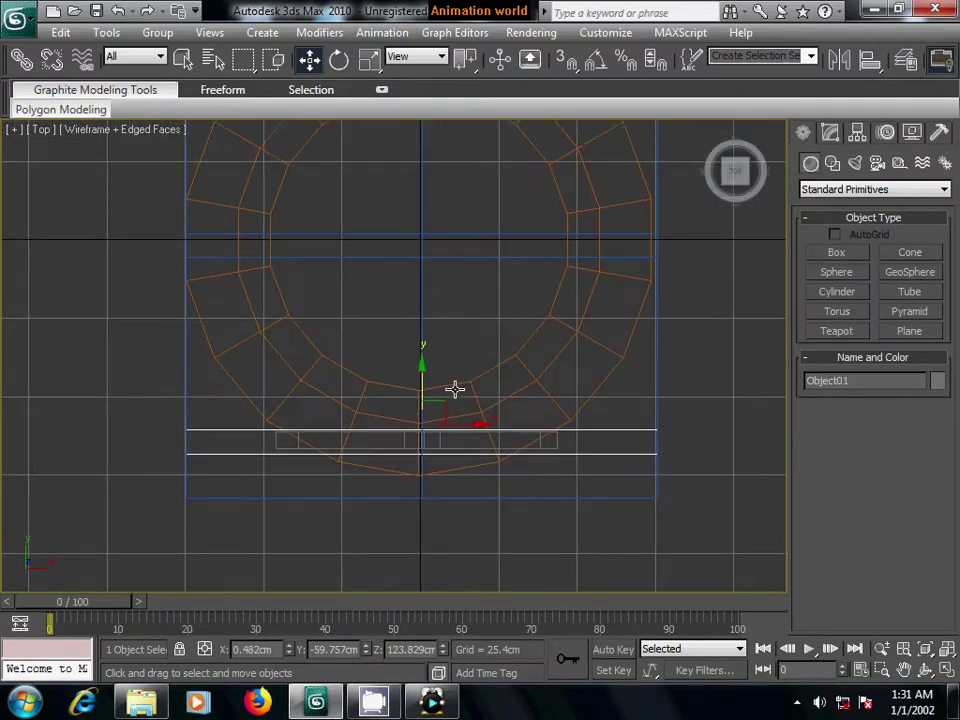
drag(423, 368, 423, 365)
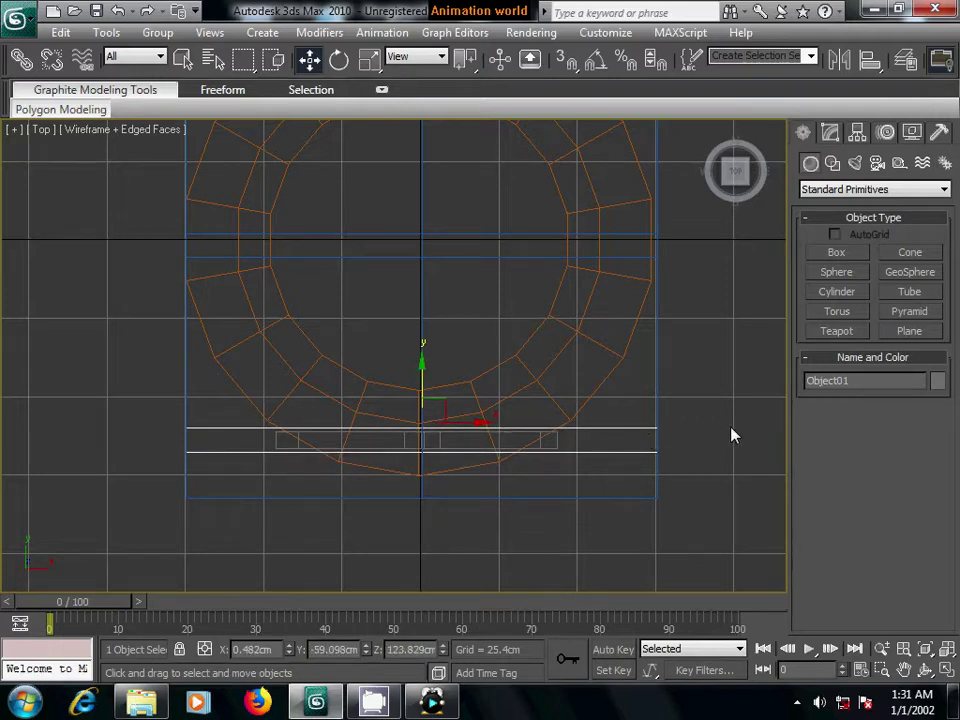
- Move the board's top and bottom vertex rows inward along Y to narrow it
click(829, 132)
click(822, 397)
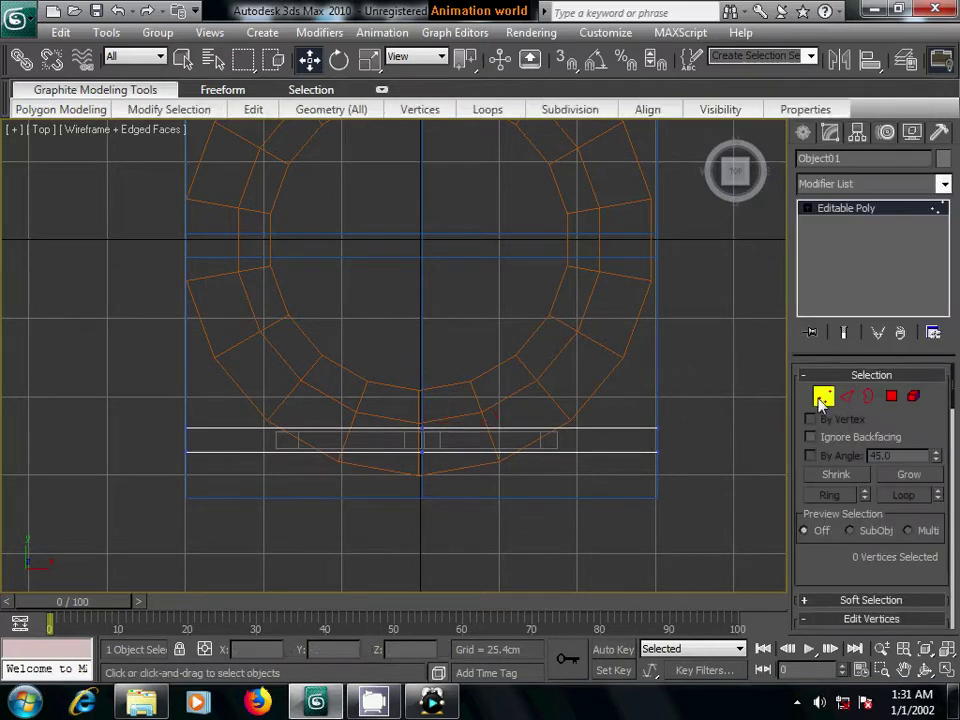
drag(99, 360, 730, 447)
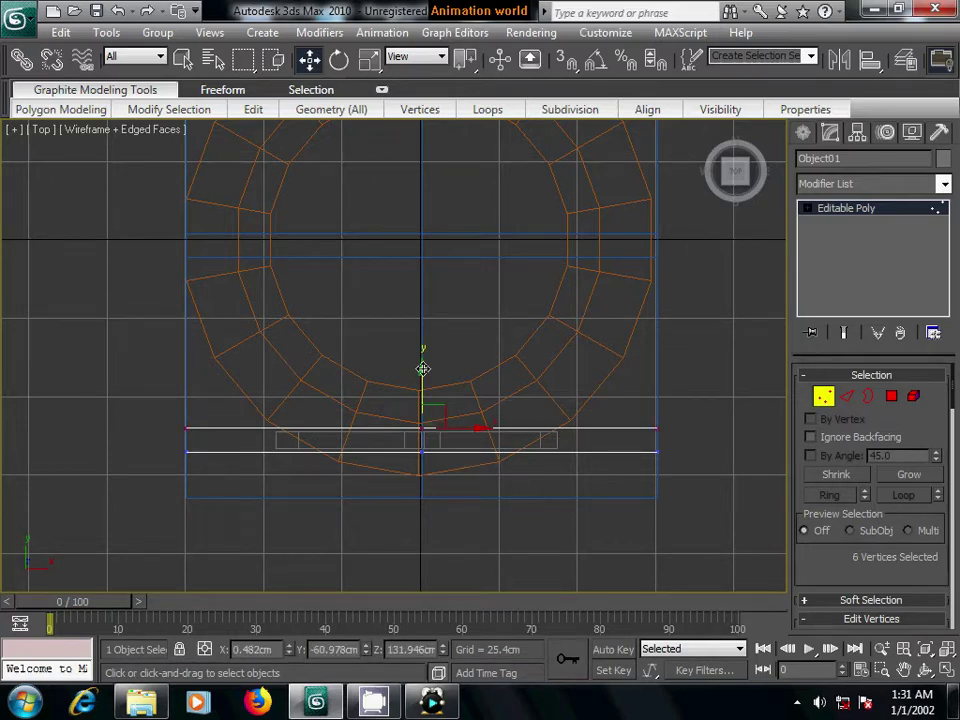
drag(423, 372, 423, 373)
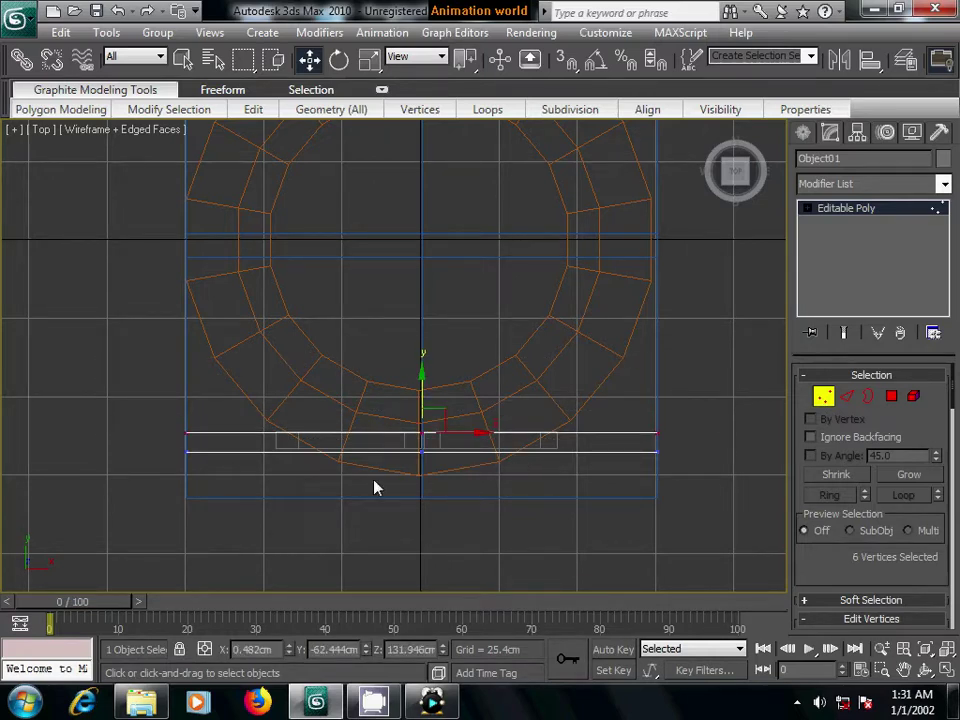
drag(146, 448, 672, 510)
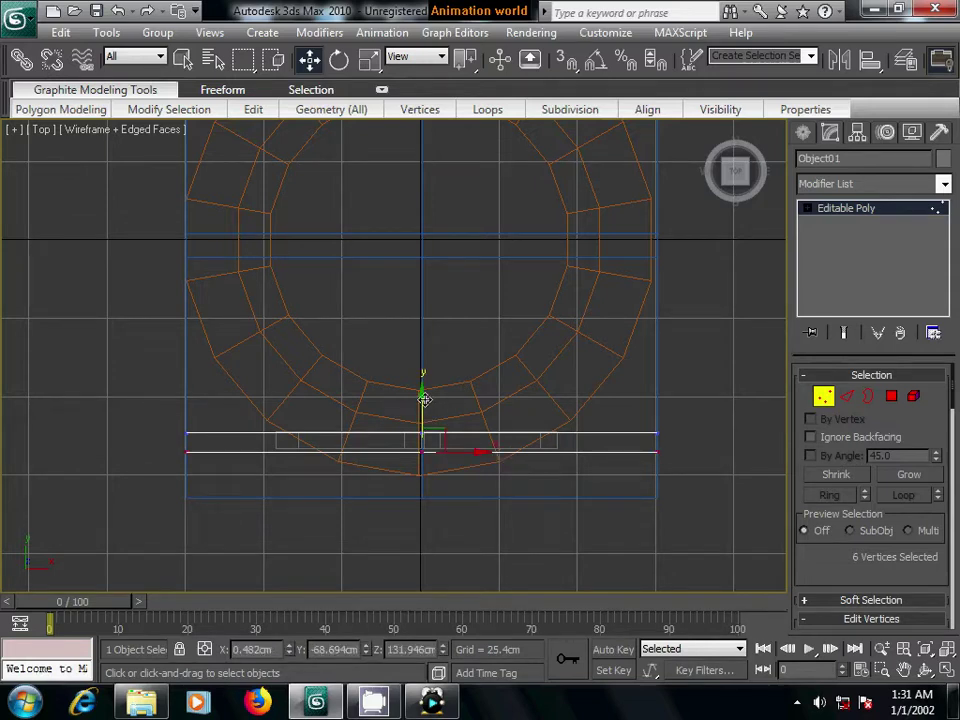
drag(423, 395, 423, 393)
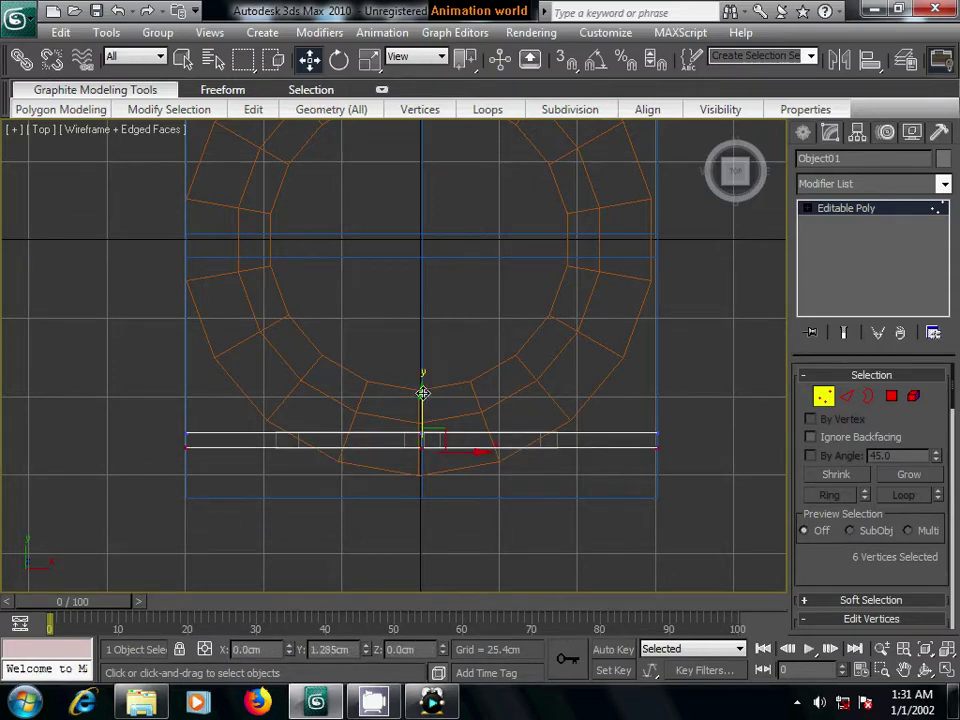
click(692, 416)
click(806, 133)
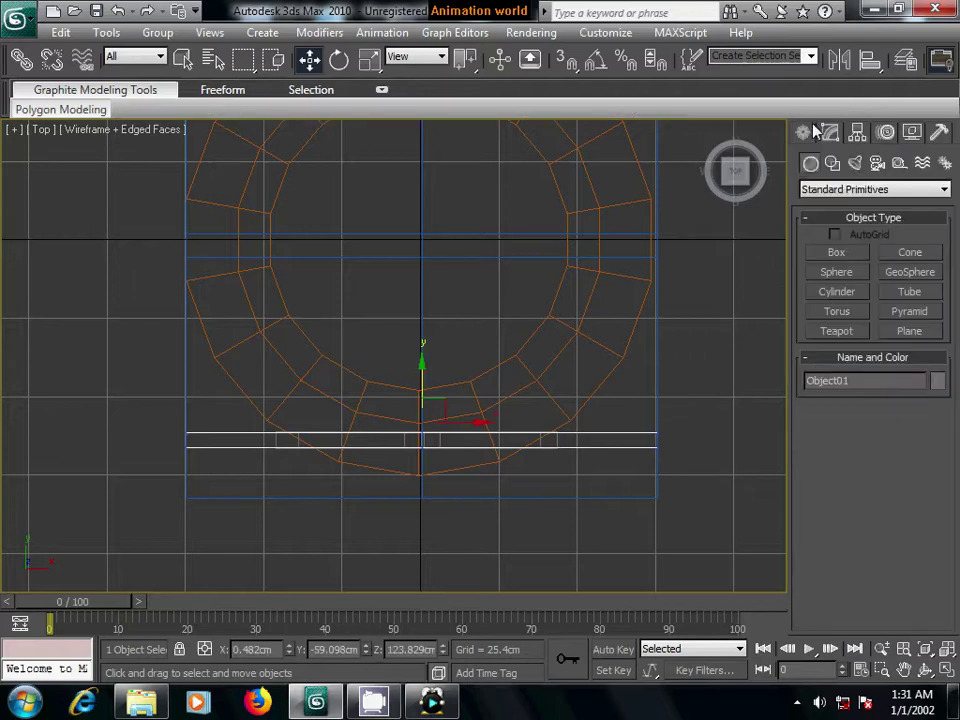
- Shift-drag a copy of the board, Object02, to the roof's back edge
middle_drag(547, 448, 510, 465)
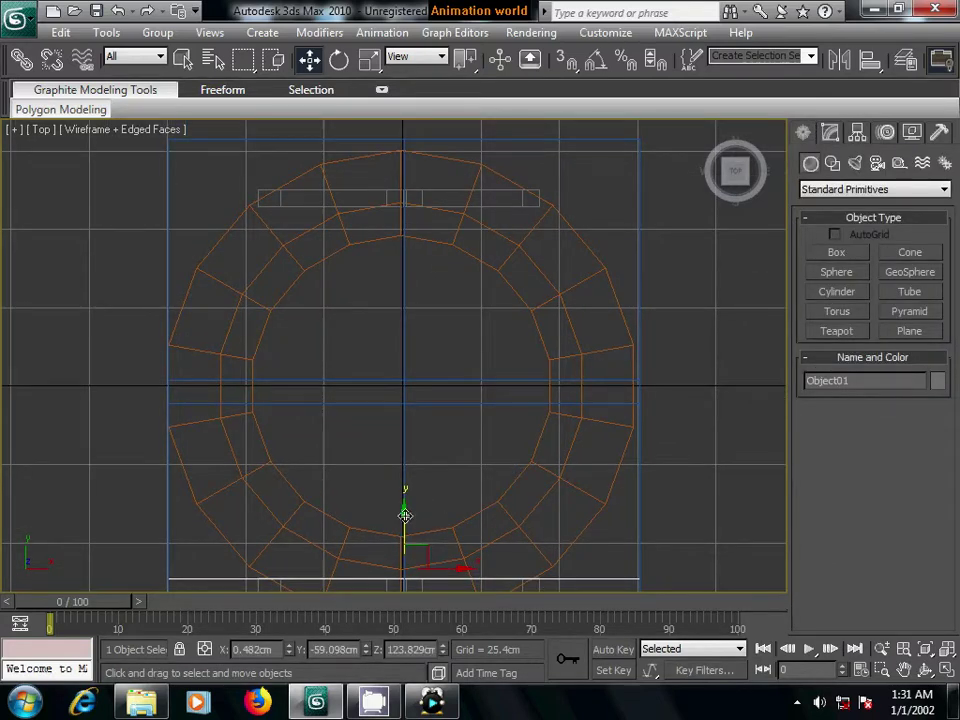
shift+drag(405, 515, 398, 127)
click(481, 432)
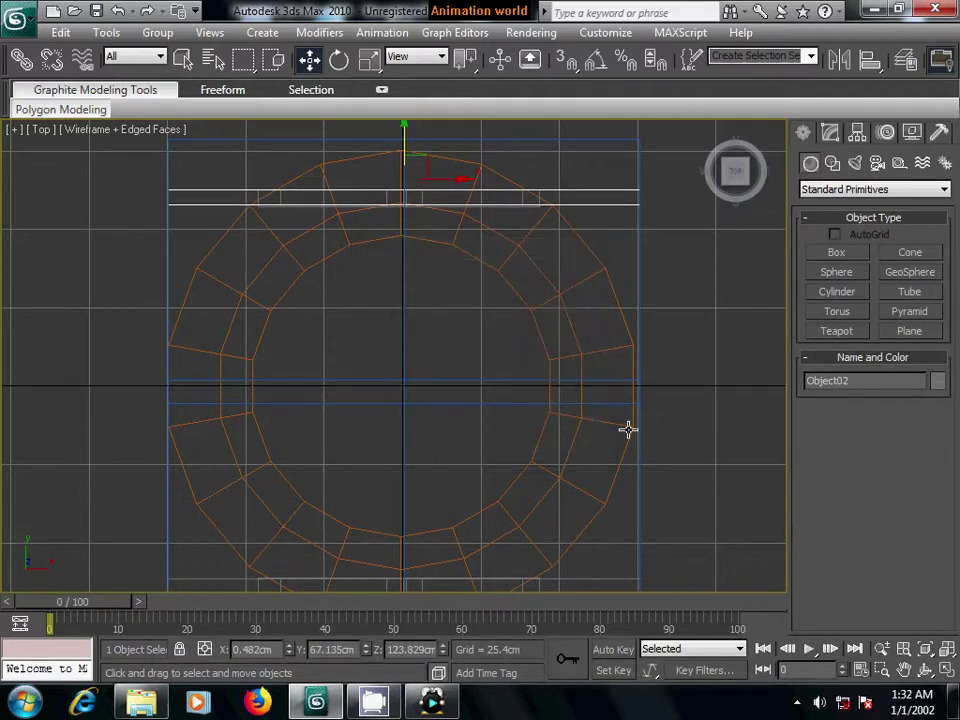
key(p)
mouse_move(579, 497)
alt+middle_down()
mouse_move(548, 467)
mouse_move(568, 484)
alt+middle_up()
key(F3)
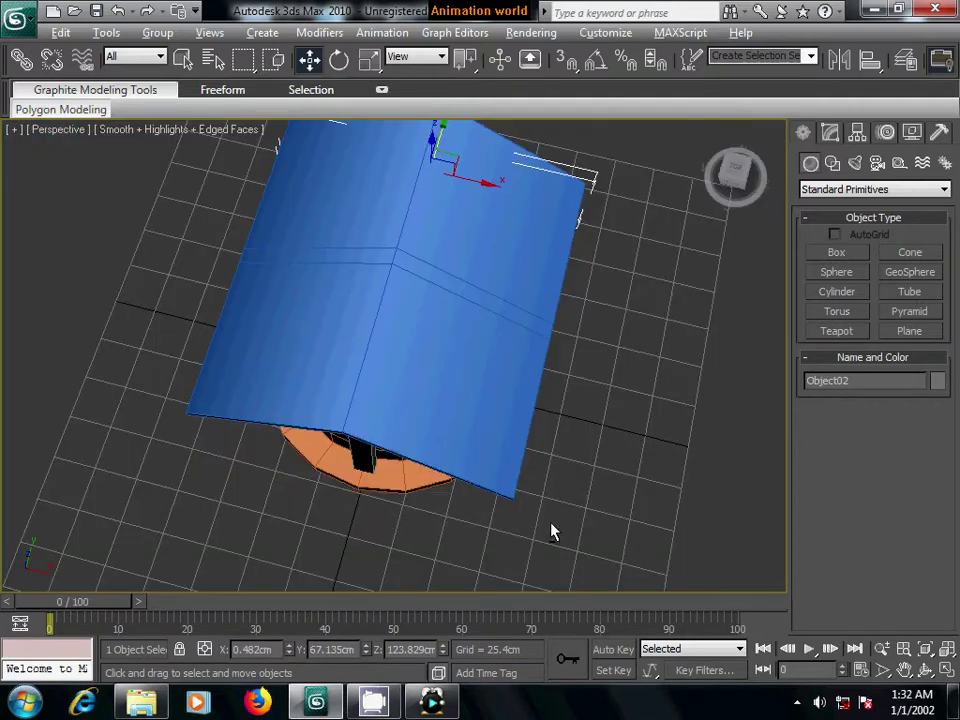
mouse_move(551, 532)
alt+middle_down()
mouse_move(508, 407)
mouse_move(531, 403)
mouse_move(540, 443)
mouse_move(566, 424)
mouse_move(606, 467)
mouse_move(632, 474)
mouse_move(601, 455)
mouse_move(519, 435)
mouse_move(491, 409)
mouse_move(253, 414)
mouse_move(536, 415)
mouse_move(456, 420)
mouse_move(499, 411)
mouse_move(463, 408)
alt+middle_up()
- In Front view, draw a thin cylinder on the centre post below the roof
scroll(514, 435, up, 3)
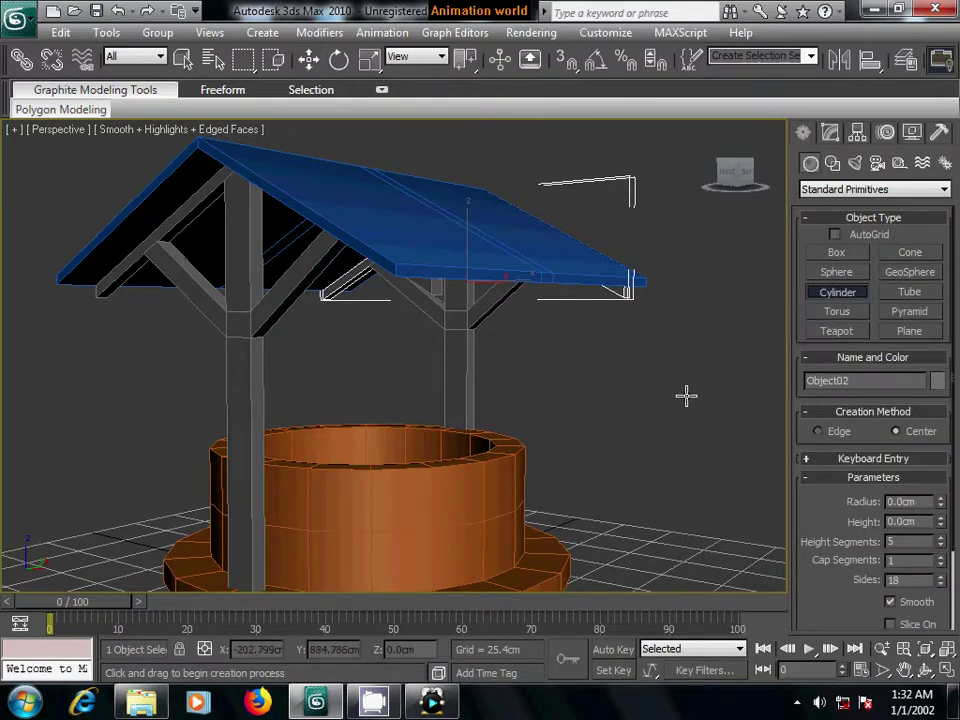
key(f)
middle_drag(643, 407, 467, 436)
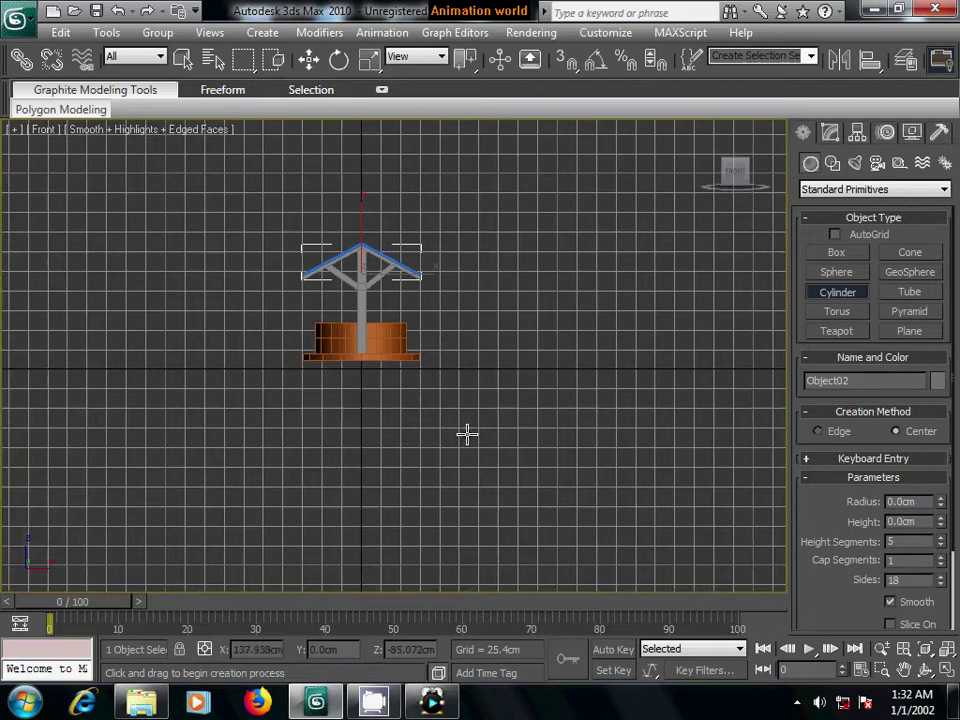
scroll(467, 436, up, 5)
scroll(450, 420, up, 1)
middle_drag(467, 486, 505, 513)
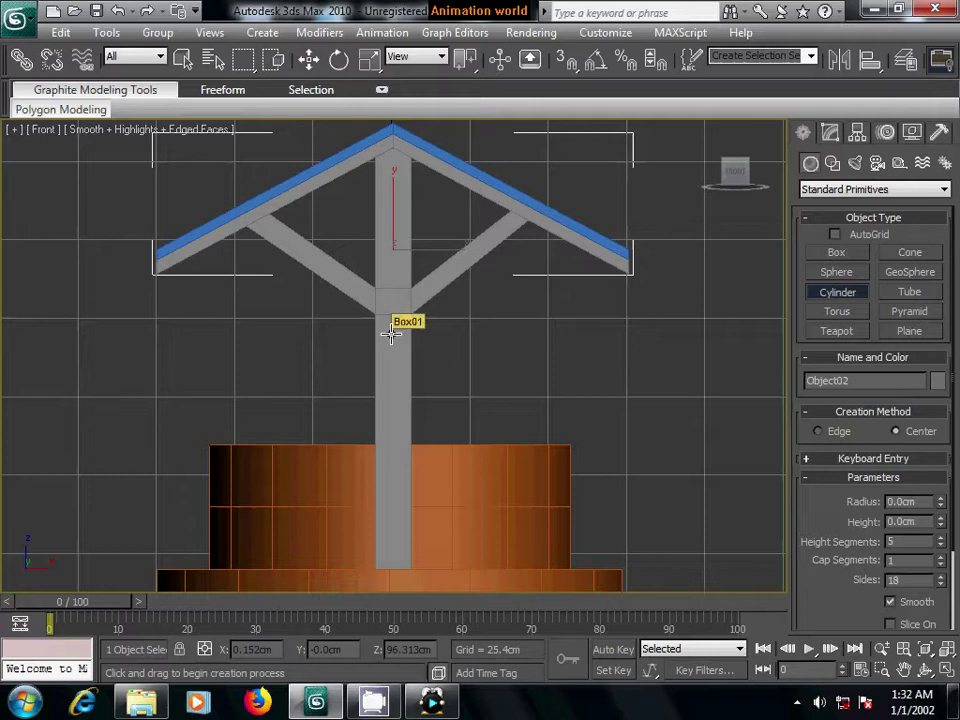
drag(391, 333, 398, 341)
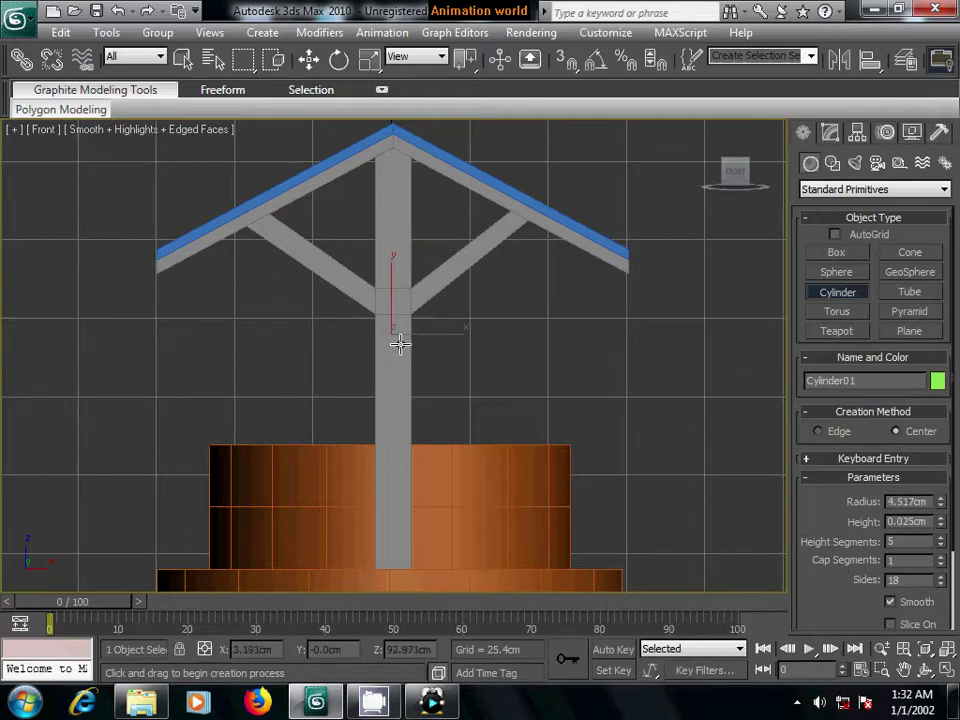
drag(399, 341, 397, 338)
click(398, 293)
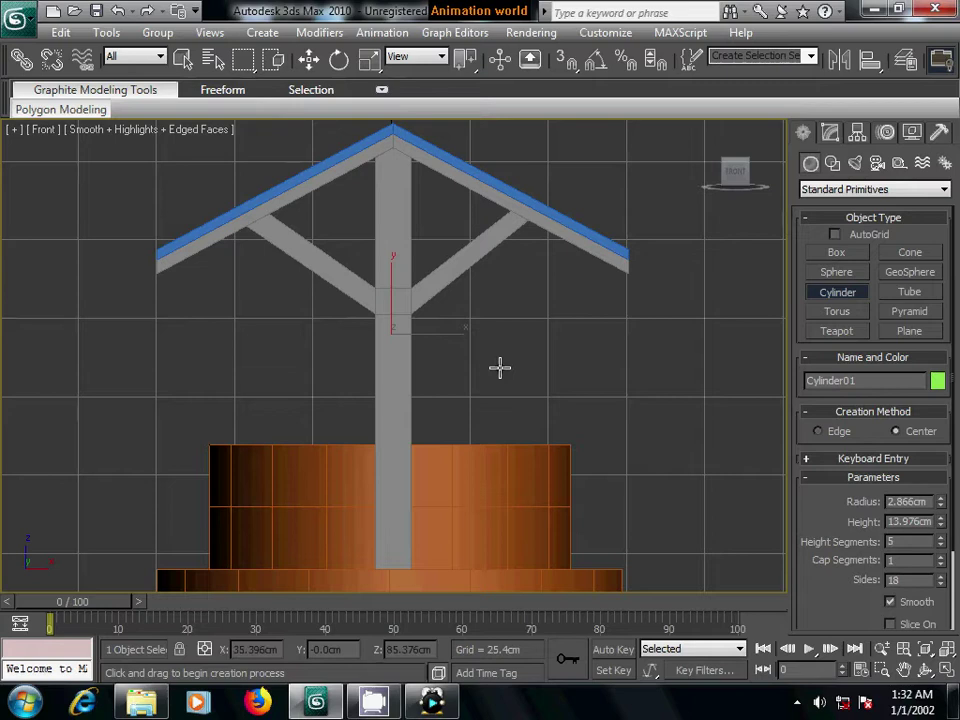
- Lengthen the cylinder to about 78.3 cm so it spans to the left post
key(p)
alt+middle_drag(573, 392, 471, 401)
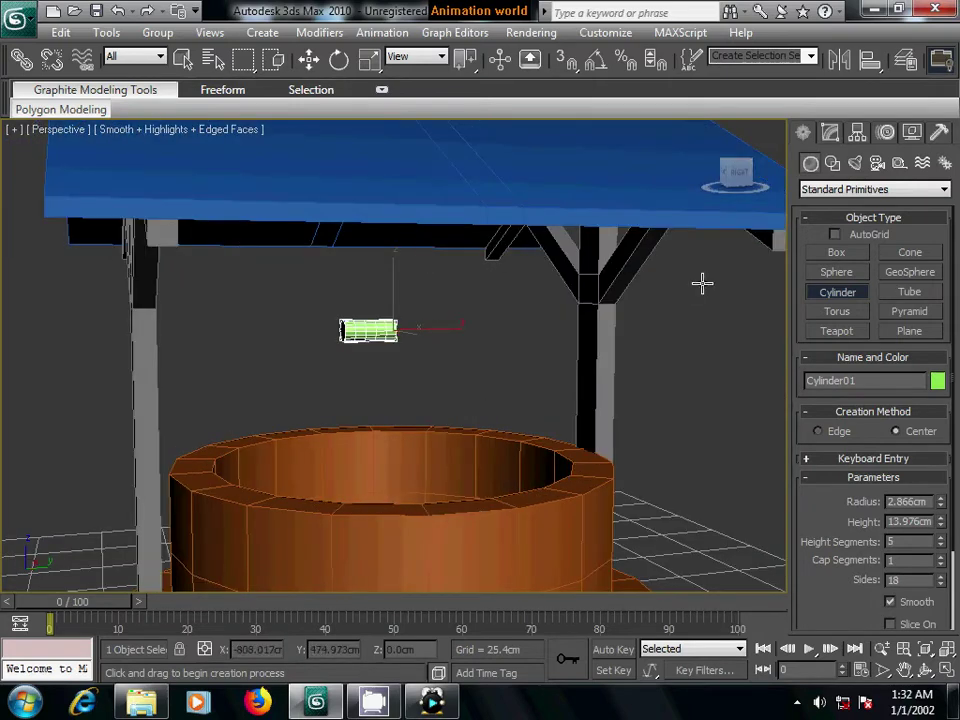
click(833, 134)
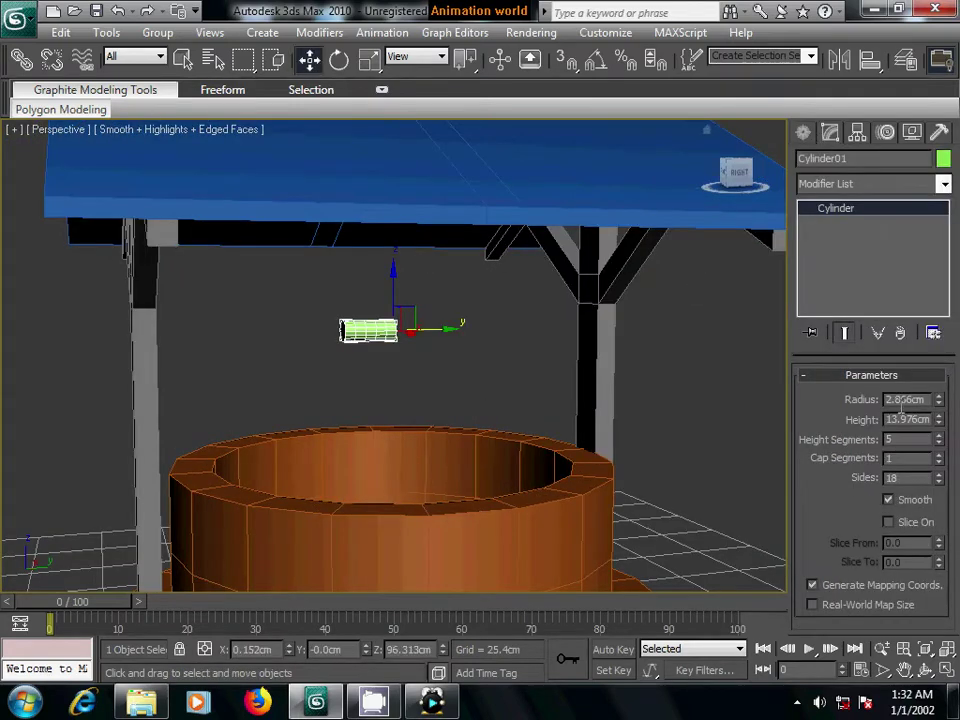
drag(940, 424, 943, 334)
drag(943, 424, 935, 322)
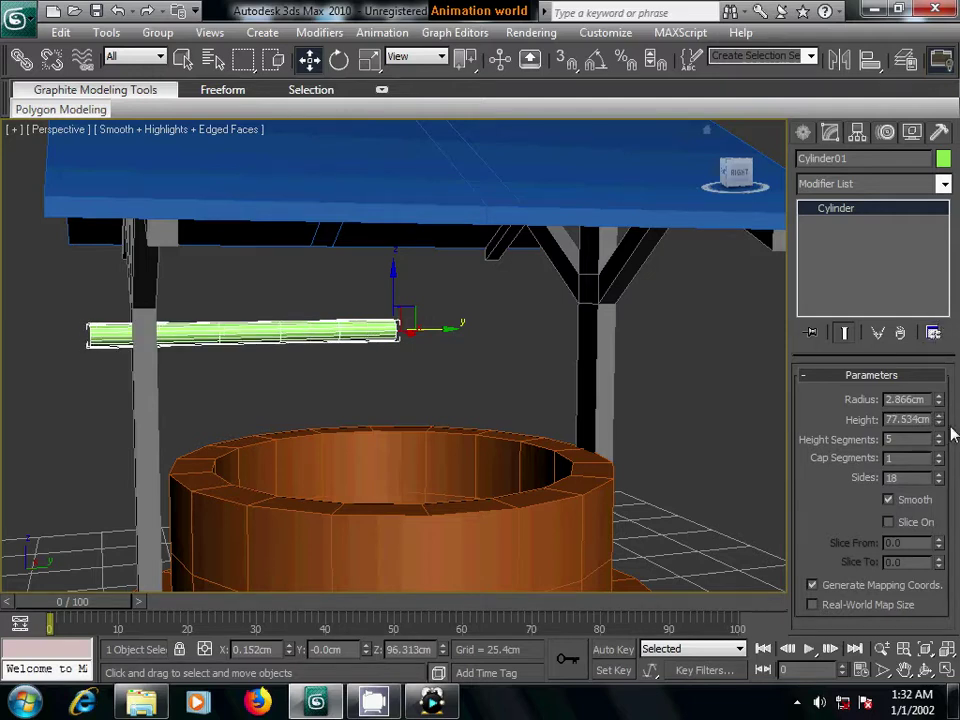
drag(943, 422, 948, 450)
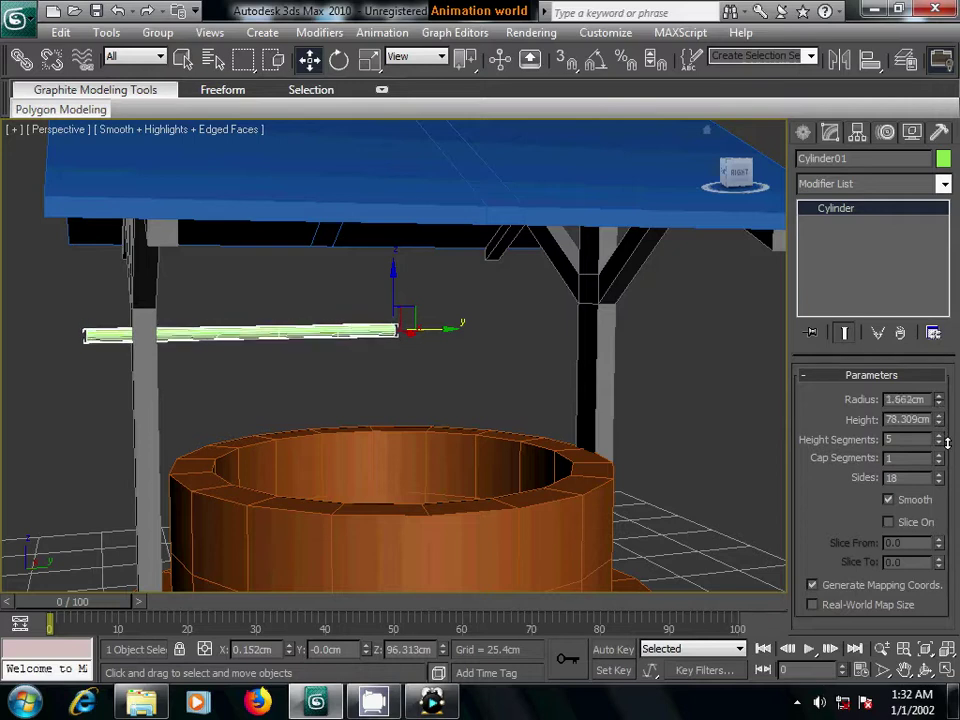
mouse_move(545, 470)
alt+middle_down()
mouse_move(630, 461)
mouse_move(626, 437)
mouse_move(598, 441)
mouse_move(606, 447)
mouse_move(587, 446)
mouse_move(658, 450)
mouse_move(555, 452)
mouse_move(527, 440)
alt+middle_up()
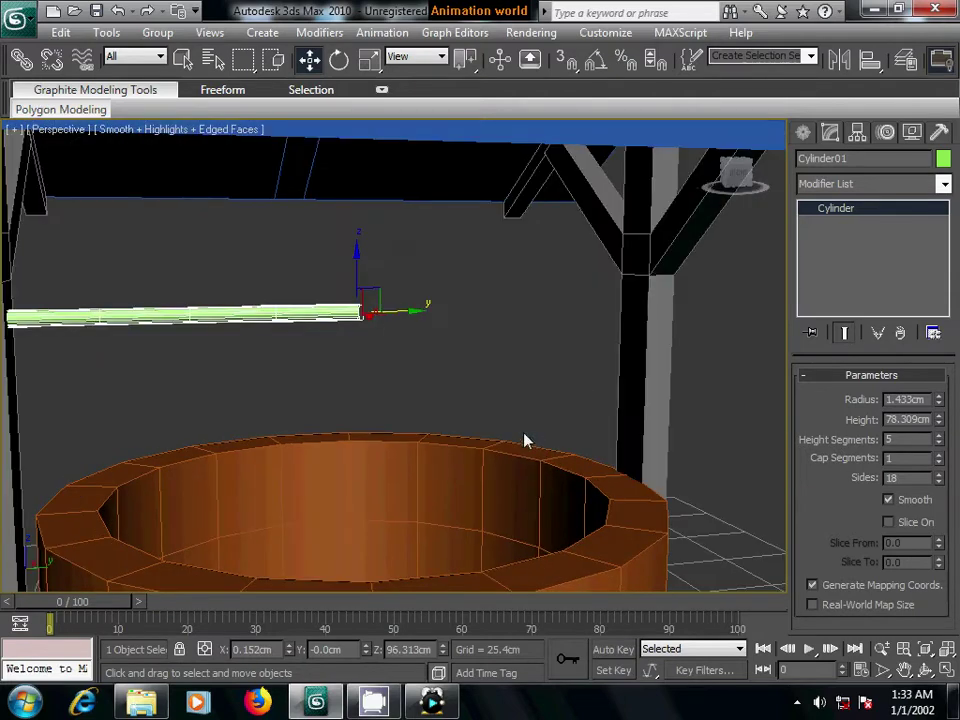
- Convert the cylinder to Editable Poly and select the edges at its end
right_click(247, 313)
mouse_move(282, 485)
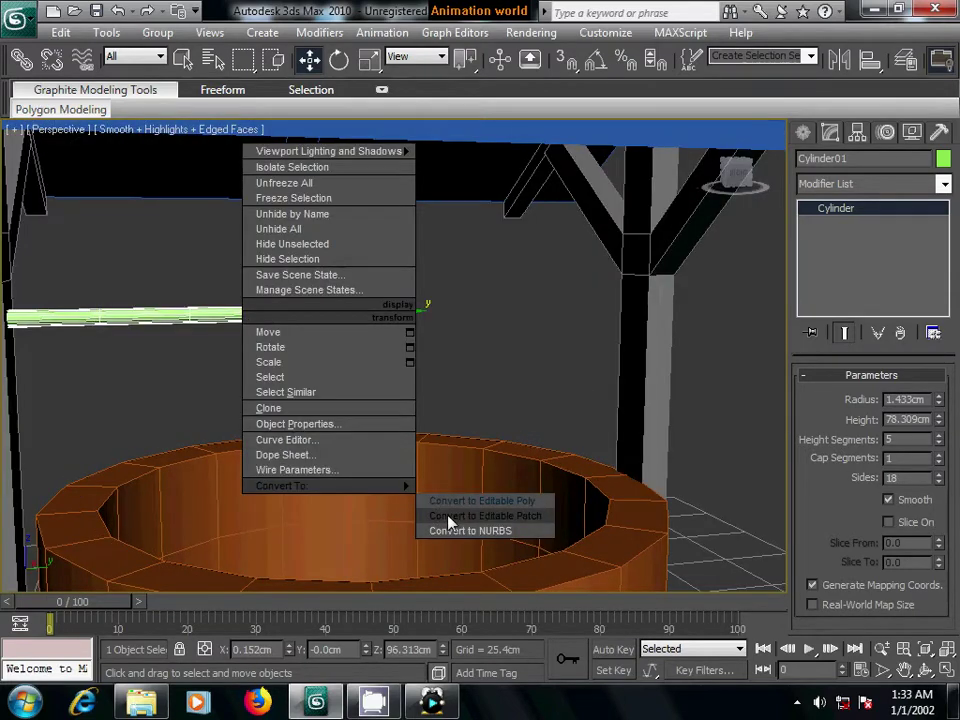
click(452, 500)
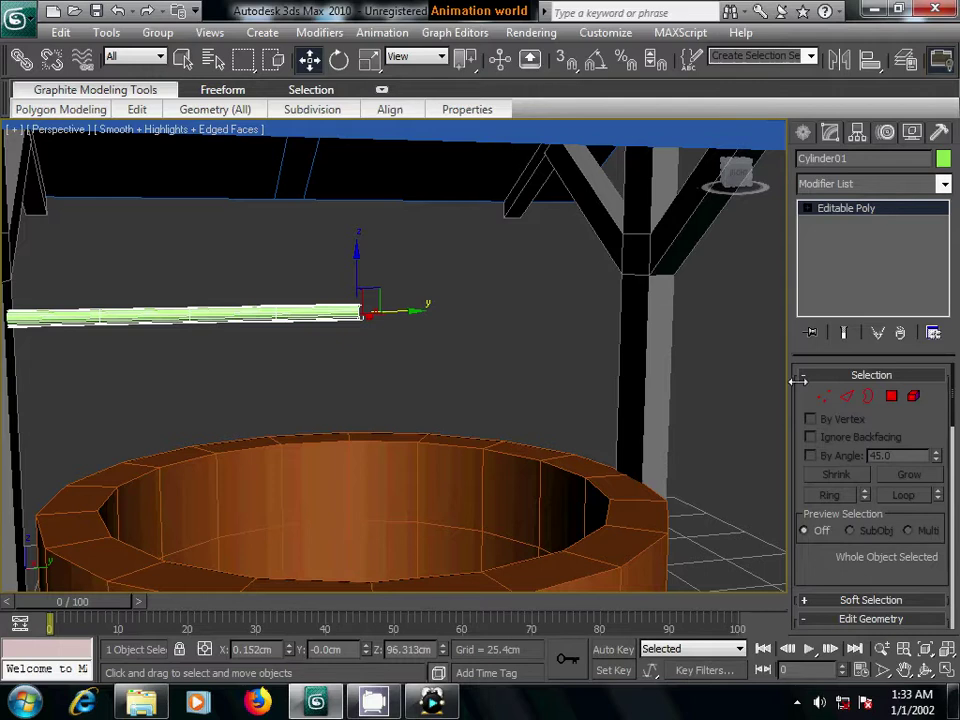
click(846, 396)
mouse_move(461, 428)
alt+middle_down()
mouse_move(613, 439)
mouse_move(542, 321)
alt+middle_up()
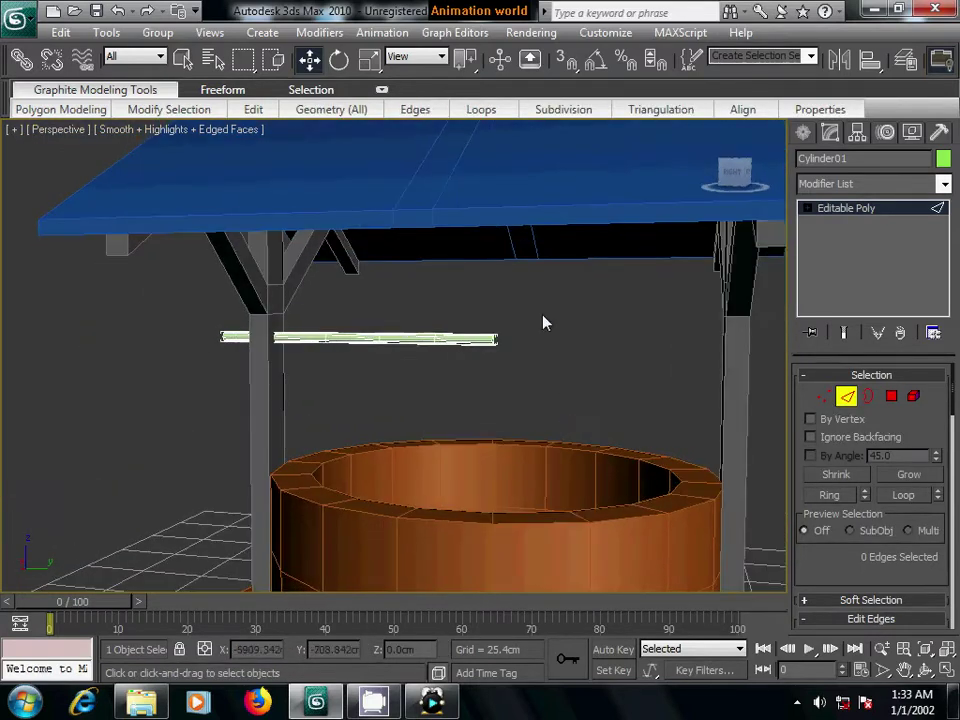
drag(510, 318, 466, 381)
- Pull the cylinder's right-end vertices out to reach the right post
click(824, 396)
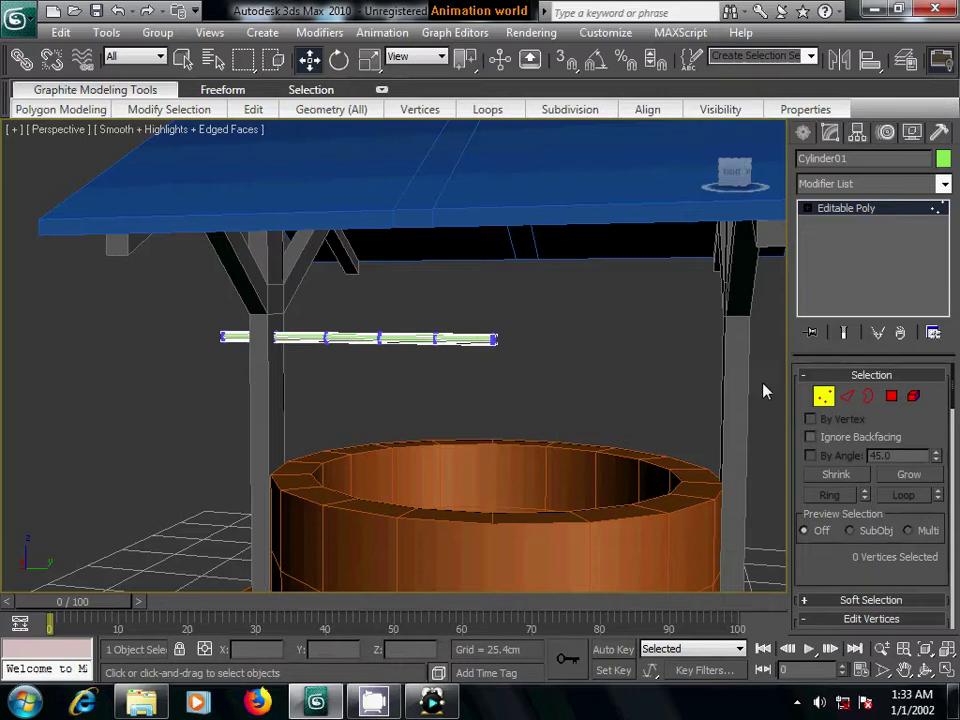
drag(606, 306, 471, 386)
drag(551, 340, 812, 352)
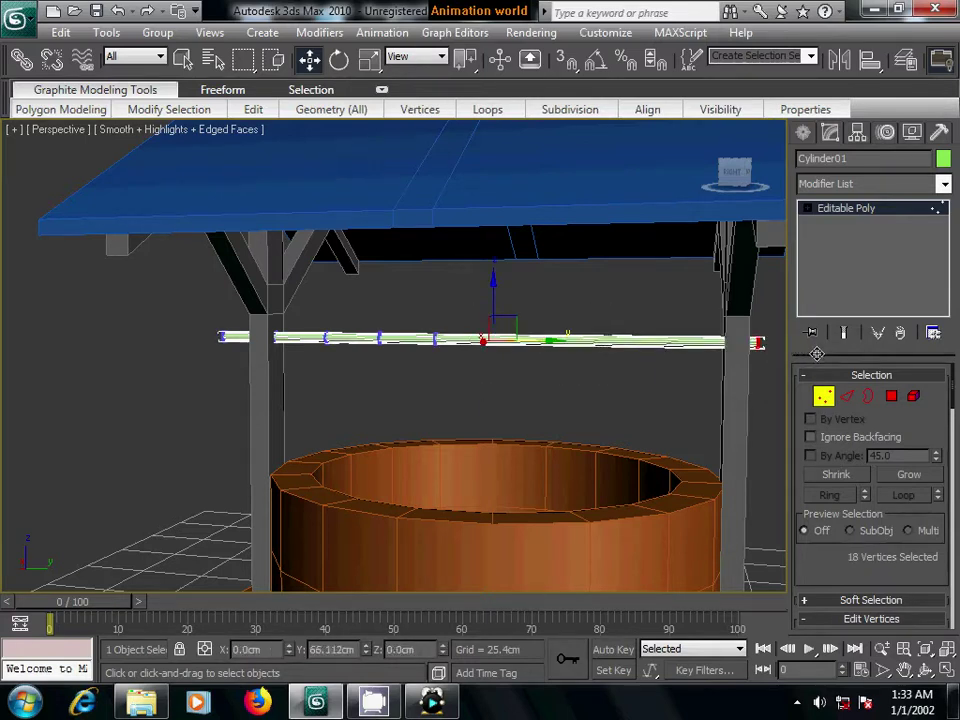
alt+middle_drag(370, 413, 446, 418)
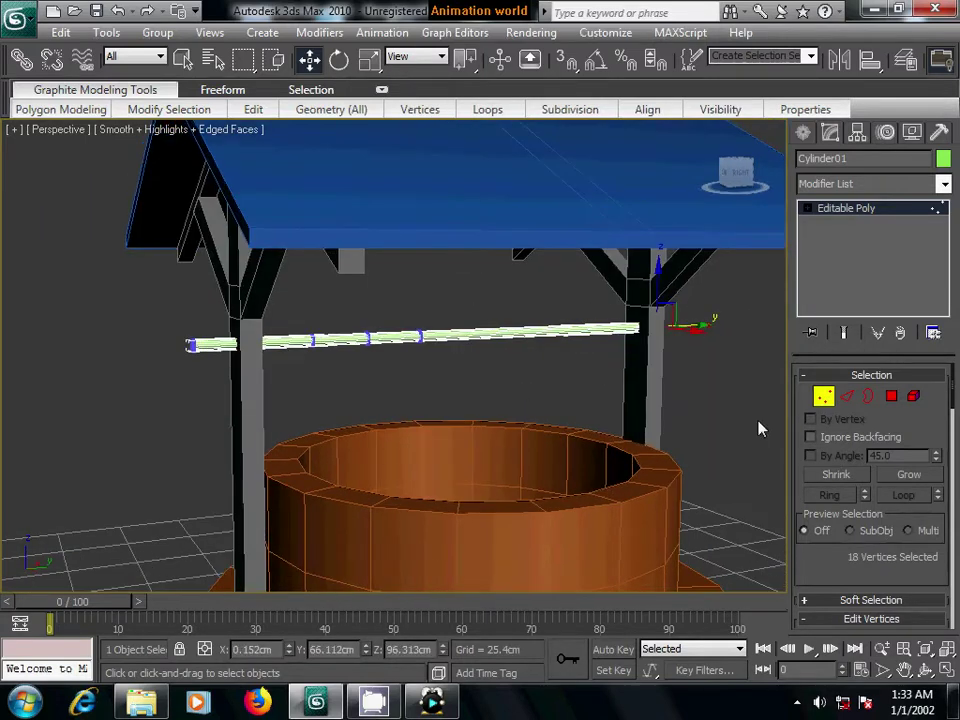
- Select the ring of edges along the axle's short left end section
click(846, 396)
alt+middle_drag(600, 425, 448, 431)
scroll(519, 441, up, 3)
click(229, 390)
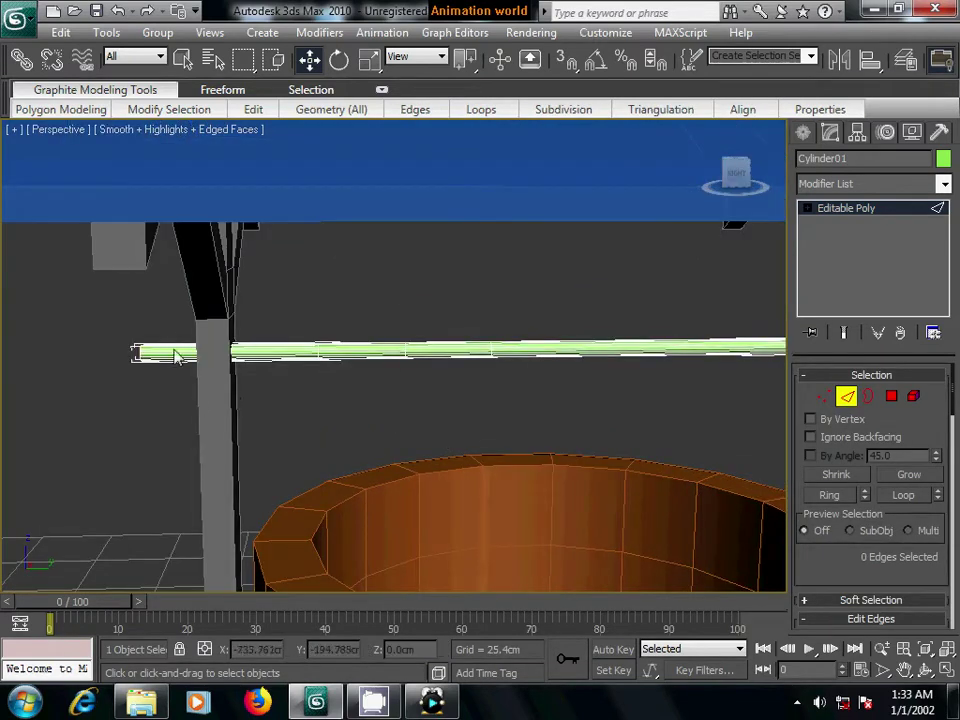
drag(144, 349, 228, 418)
drag(835, 557, 835, 443)
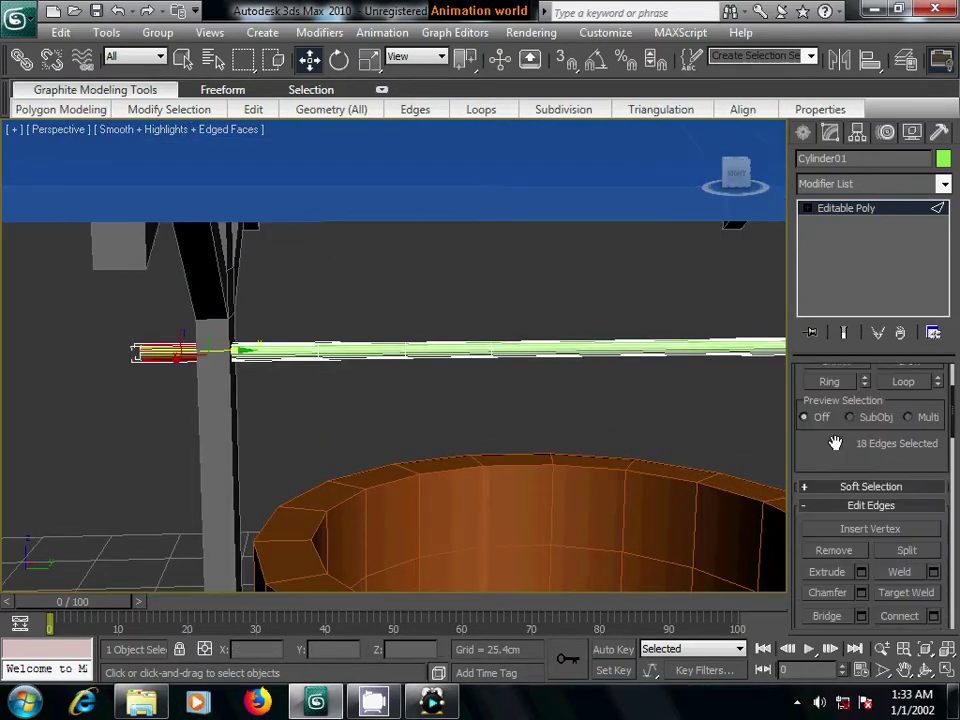
- Add connecting edge loops at the green axle's left end, then clear the edge selection
click(935, 616)
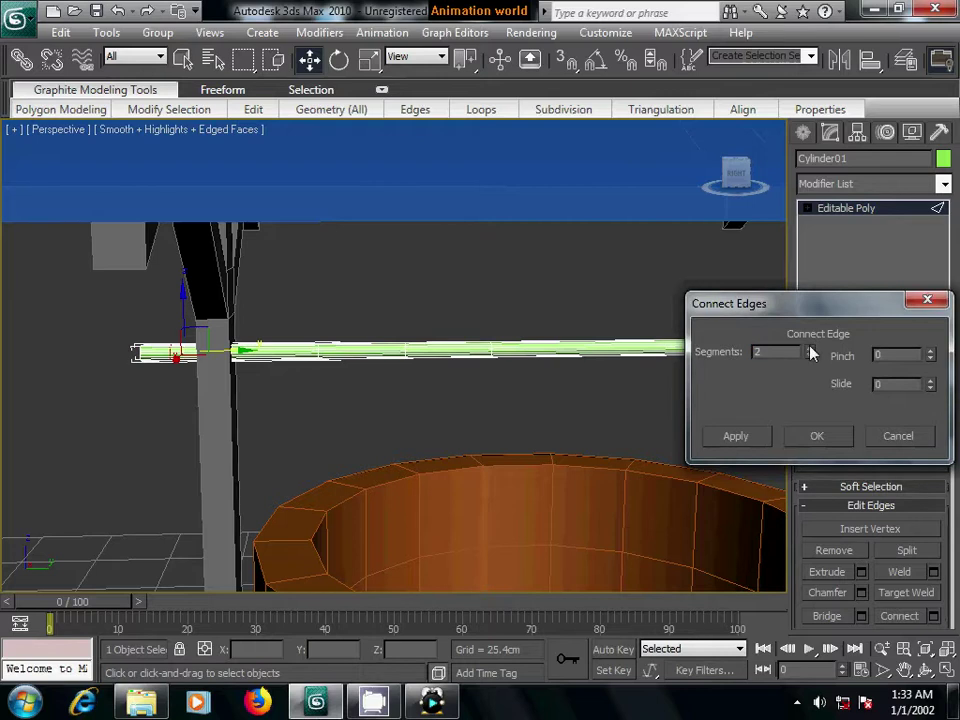
click(817, 436)
middle_drag(266, 446, 462, 461)
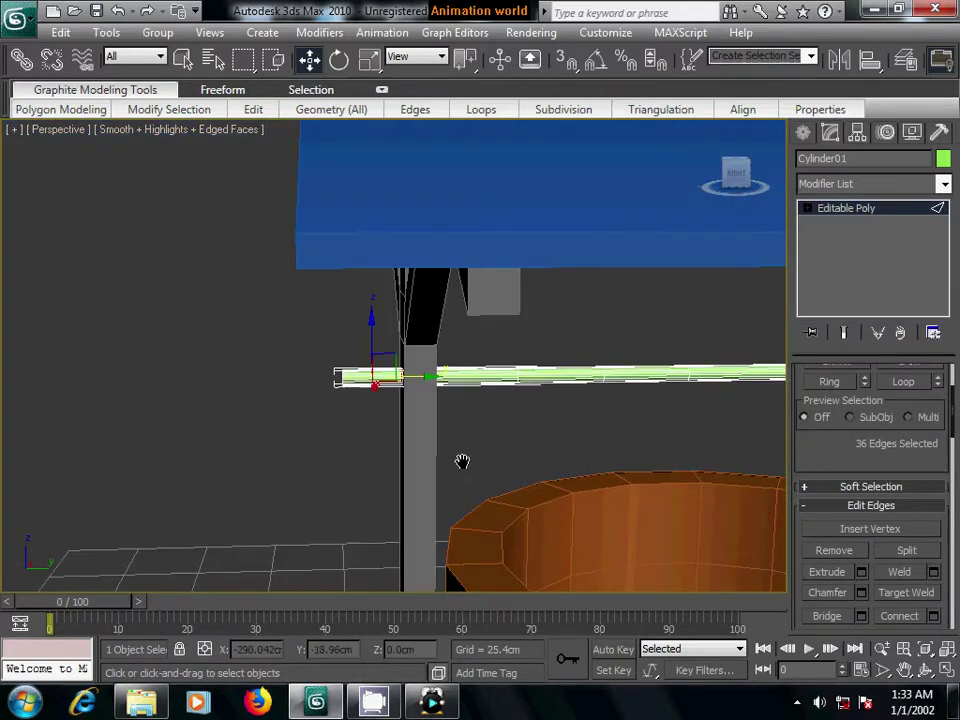
scroll(464, 462, up, 4)
scroll(465, 463, up, 4)
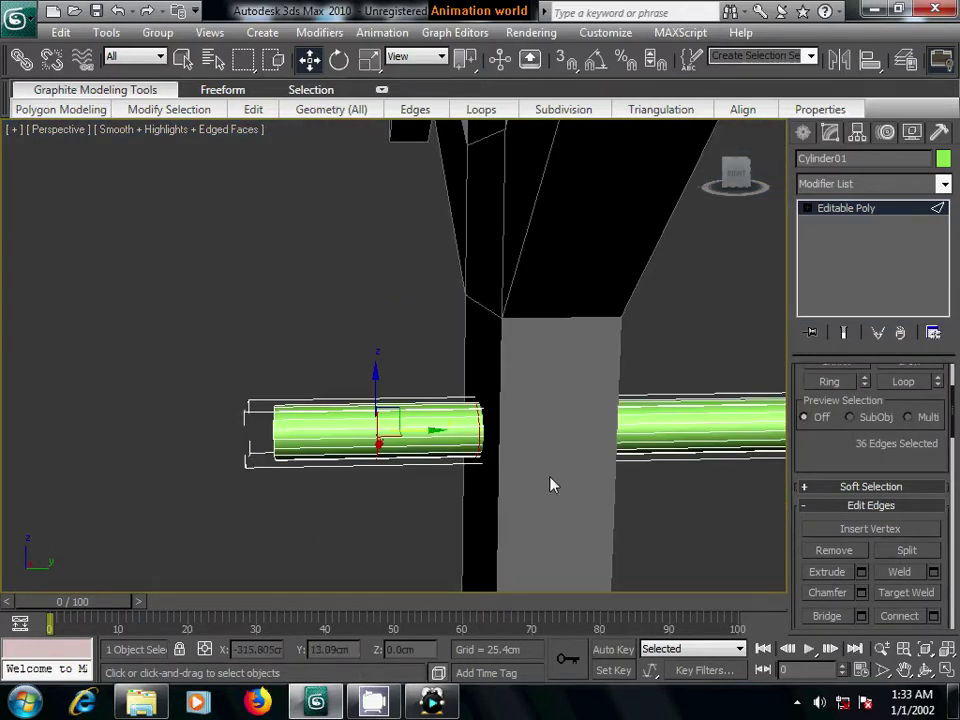
middle_drag(551, 485, 390, 422)
mouse_move(508, 480)
alt+middle_down()
mouse_move(418, 444)
mouse_move(443, 458)
mouse_move(546, 452)
alt+middle_up()
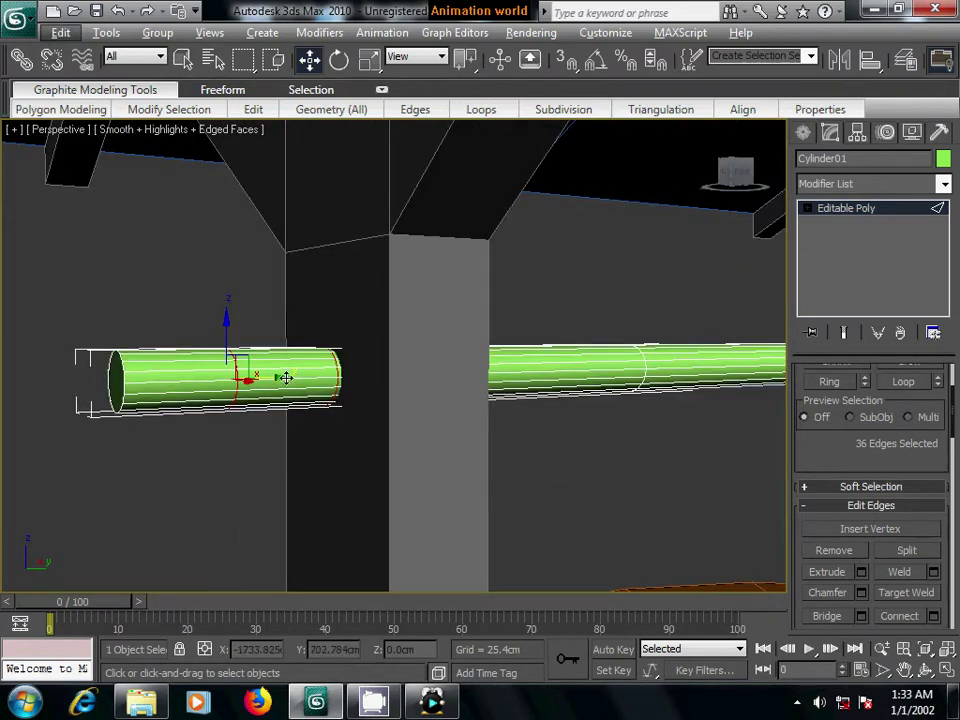
click(261, 451)
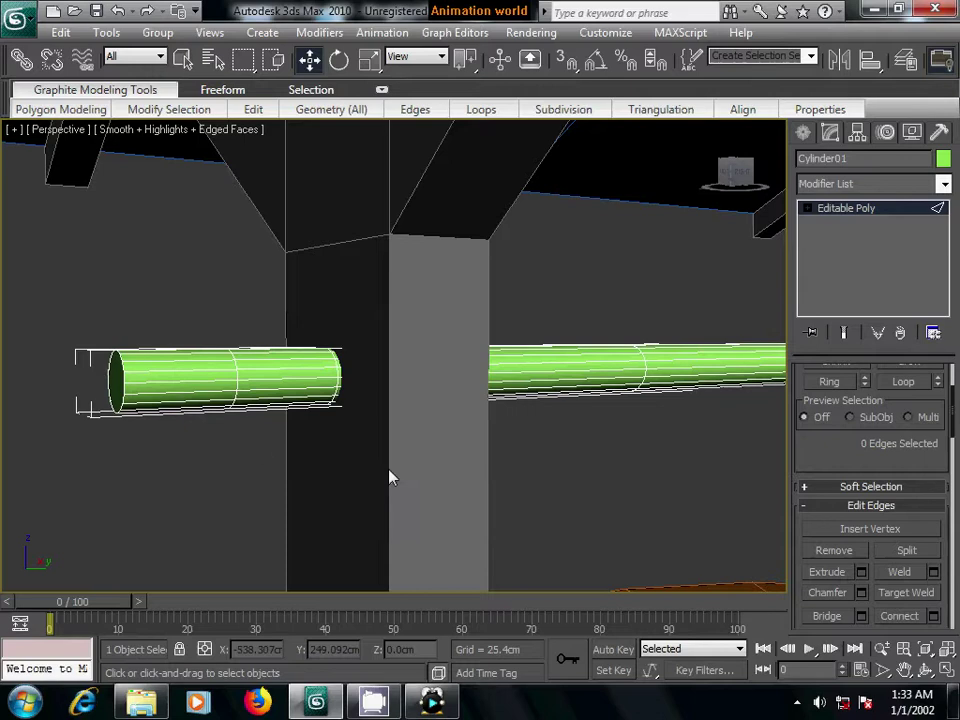
mouse_move(390, 478)
alt+middle_down()
mouse_move(375, 476)
mouse_move(381, 467)
alt+middle_up()
- Slide the axle's end and middle vertex rings along Y to about -69.827 cm beside the post
click(807, 208)
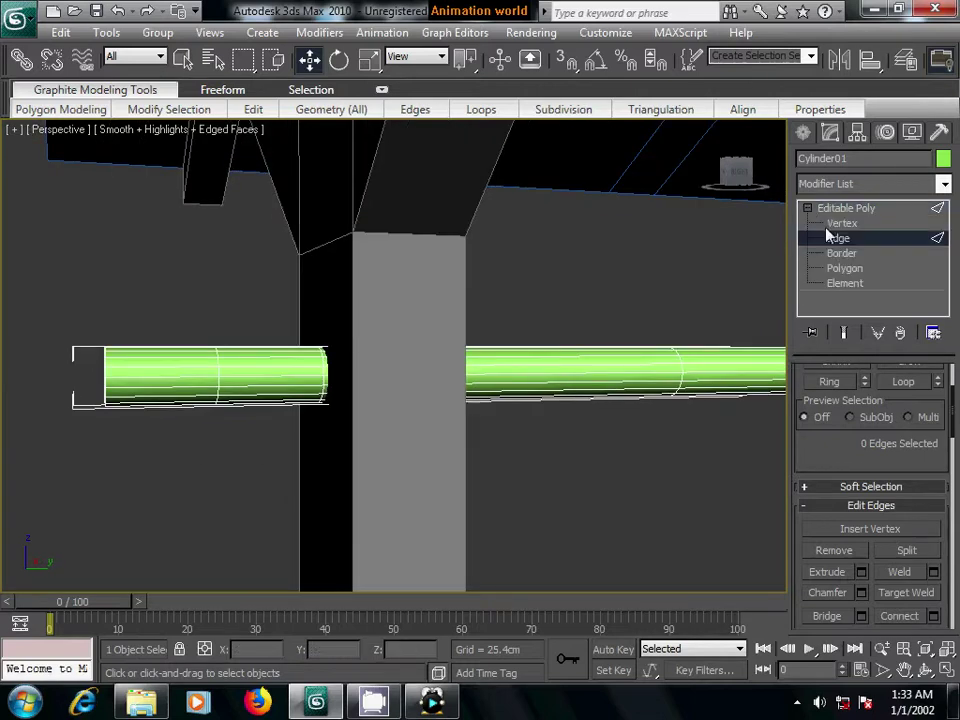
click(840, 223)
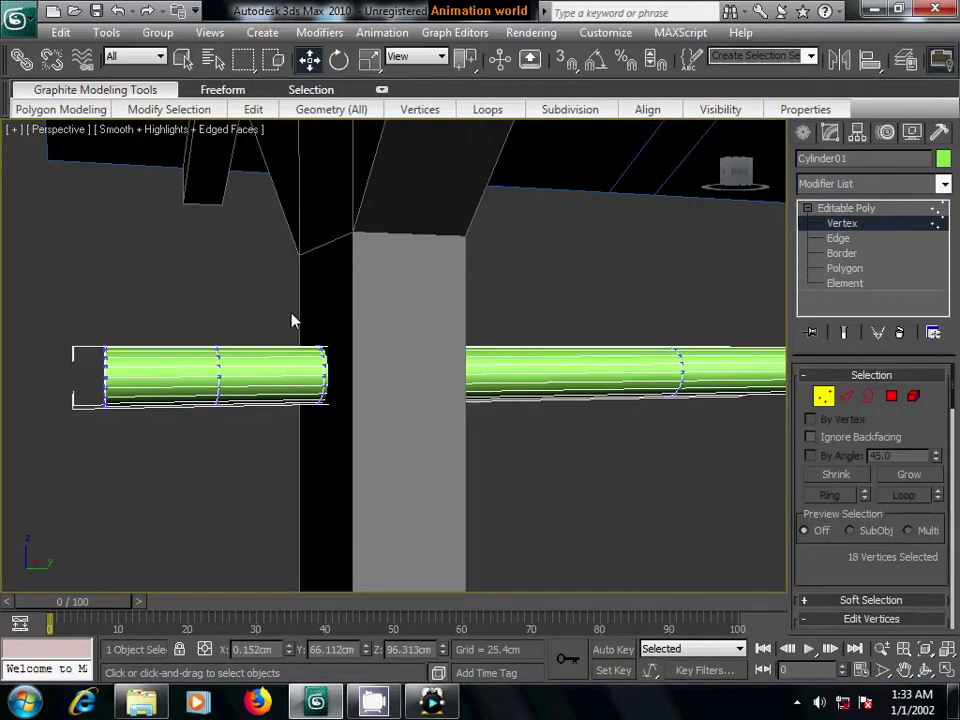
drag(369, 372, 198, 364)
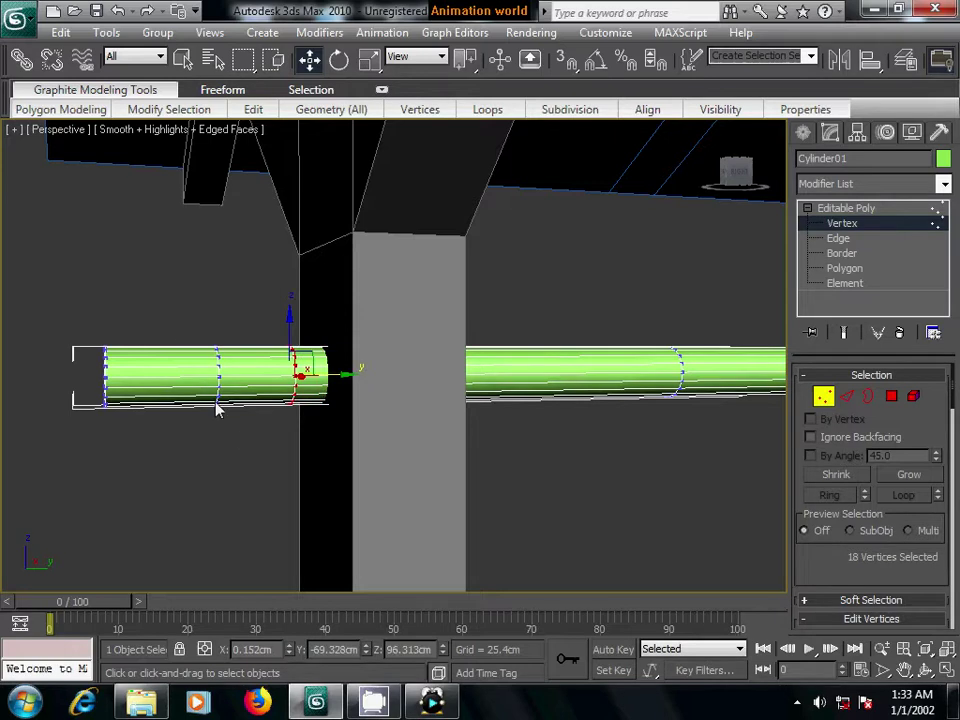
drag(238, 441, 200, 340)
drag(274, 372, 330, 375)
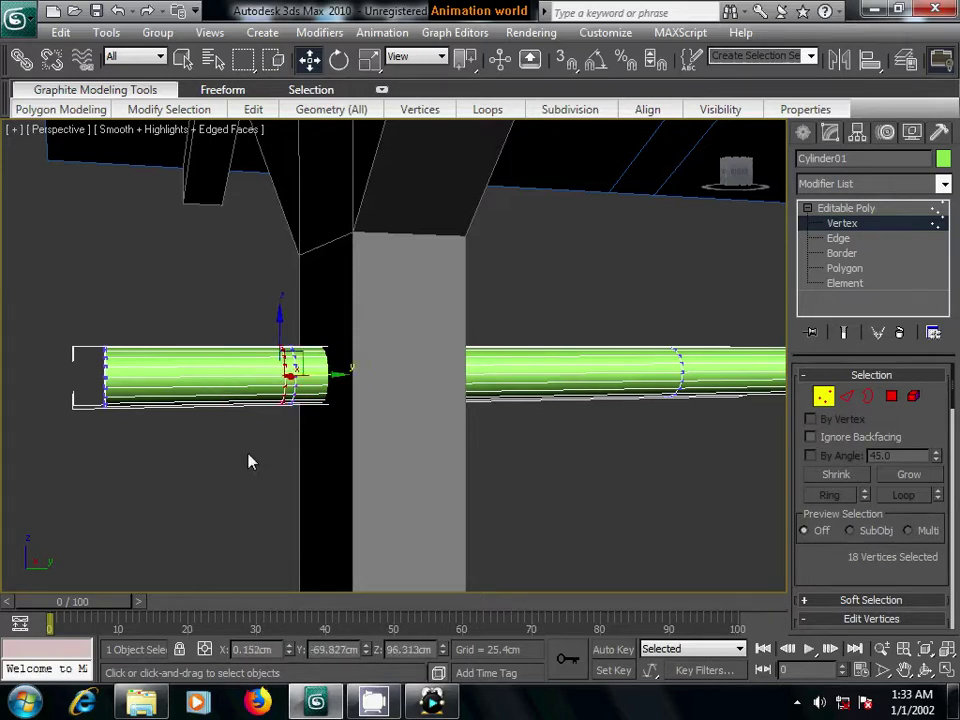
alt+middle_drag(231, 462, 404, 470)
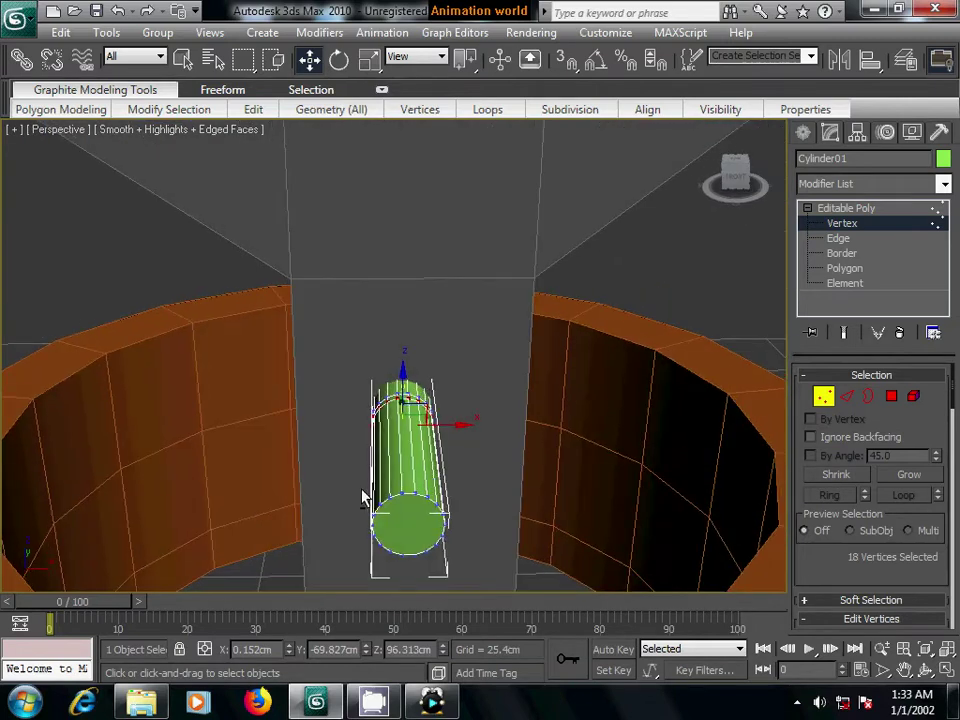
- Lower the three top edges of the axle's end section on Z to flatten it
click(846, 396)
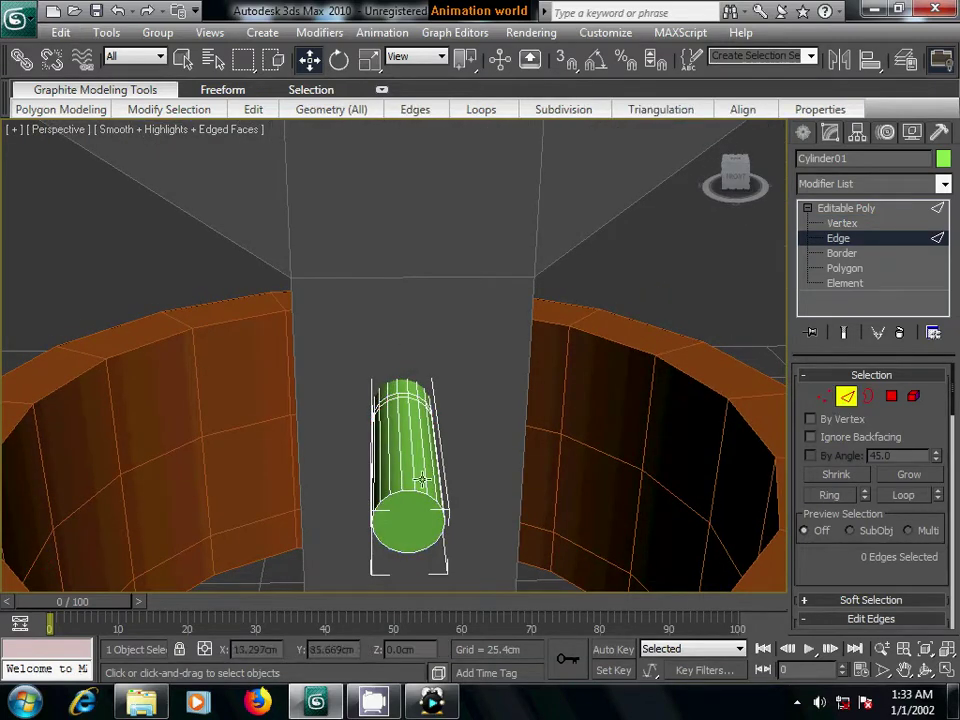
click(412, 440)
ctrl+click(404, 445)
ctrl+click(421, 445)
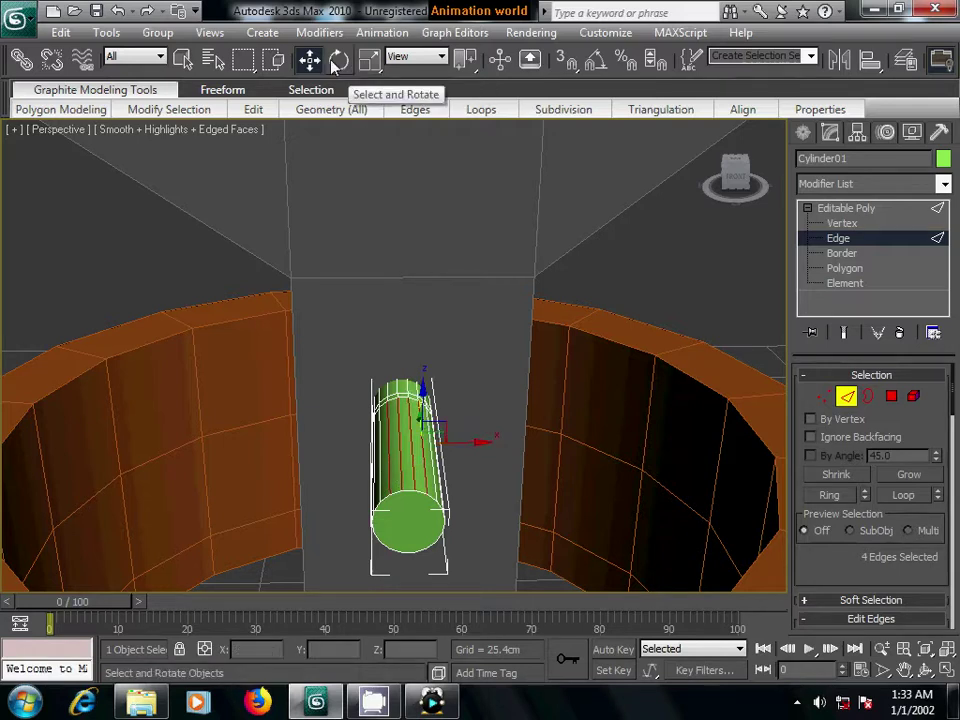
click(369, 60)
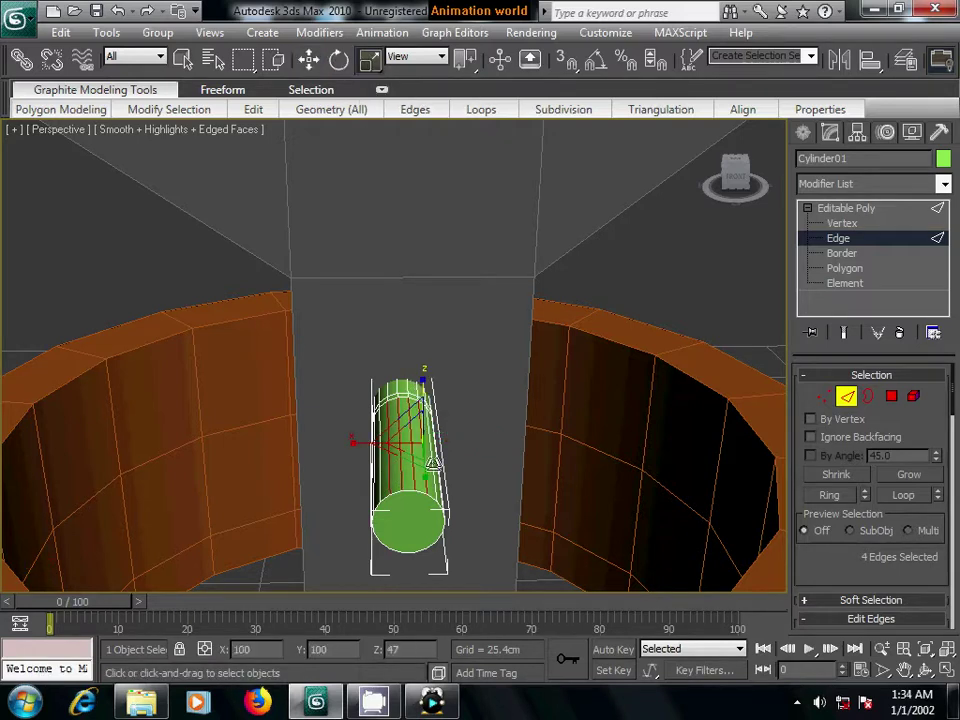
mouse_move(485, 505)
alt+middle_down()
mouse_move(493, 467)
mouse_move(484, 467)
alt+middle_up()
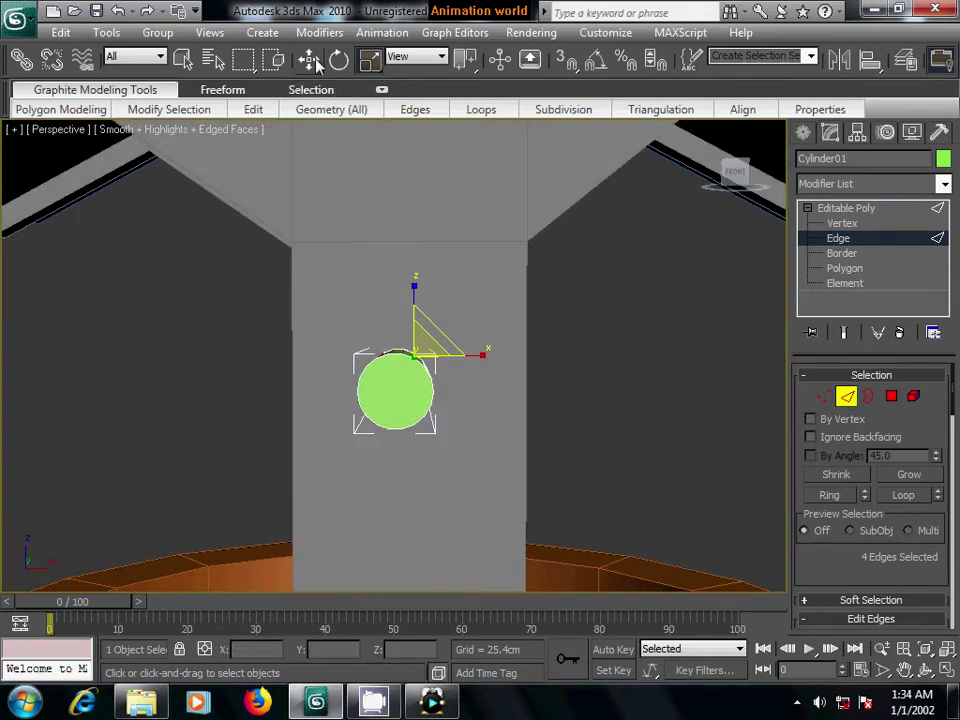
key(w)
drag(414, 295, 415, 307)
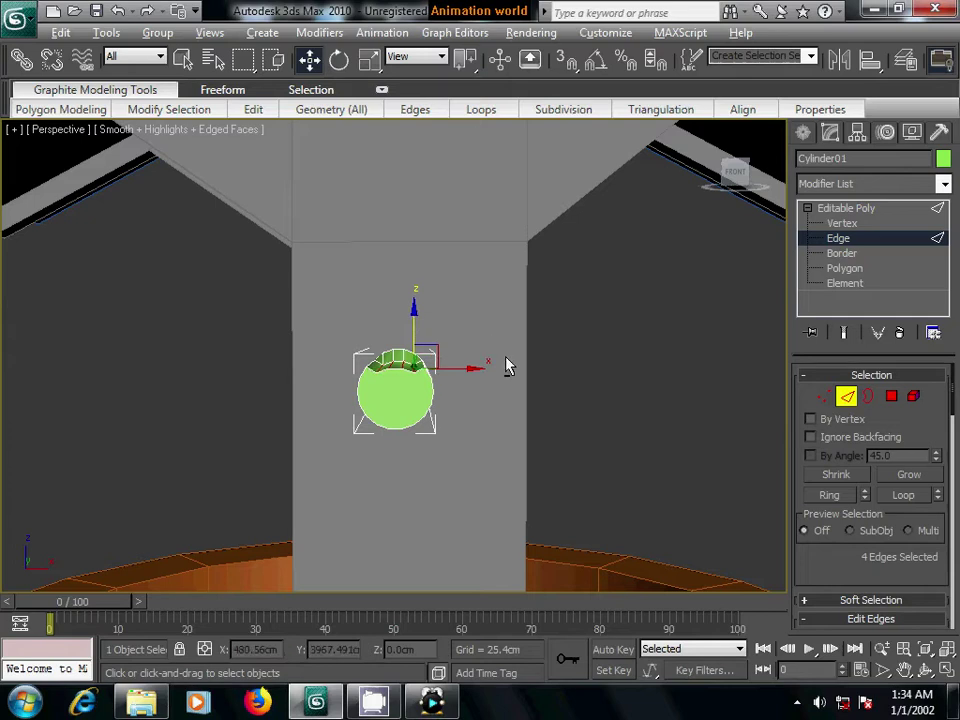
mouse_move(506, 364)
alt+middle_down()
mouse_move(437, 394)
mouse_move(518, 379)
alt+middle_up()
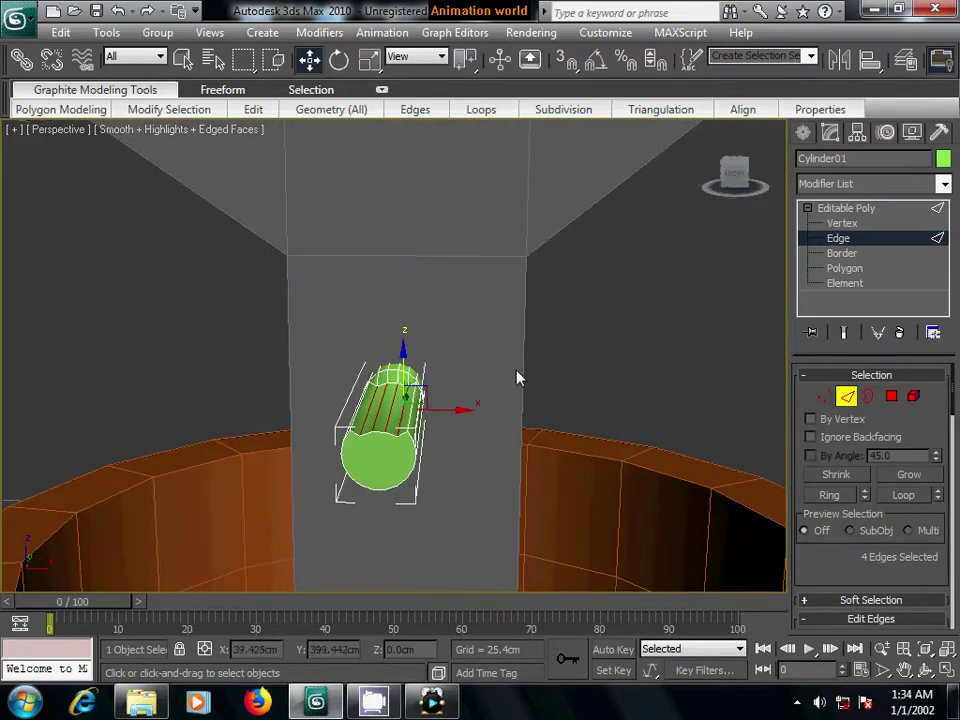
- Select five side face strips of the axle end, ready for scaling
click(891, 397)
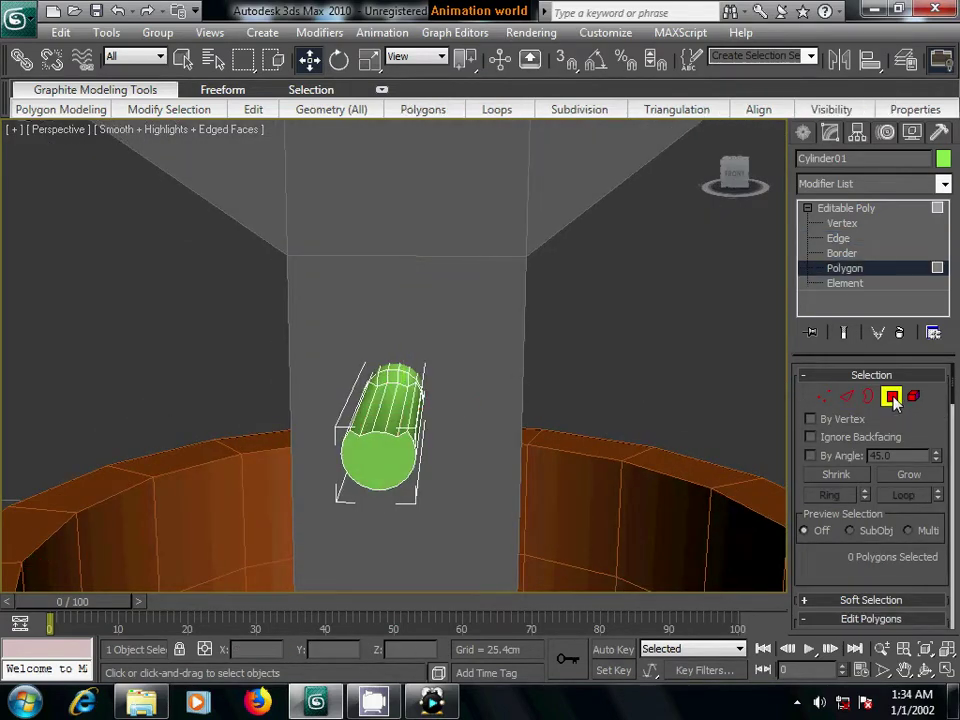
alt+middle_drag(418, 456, 430, 463)
click(395, 452)
ctrl+click(408, 452)
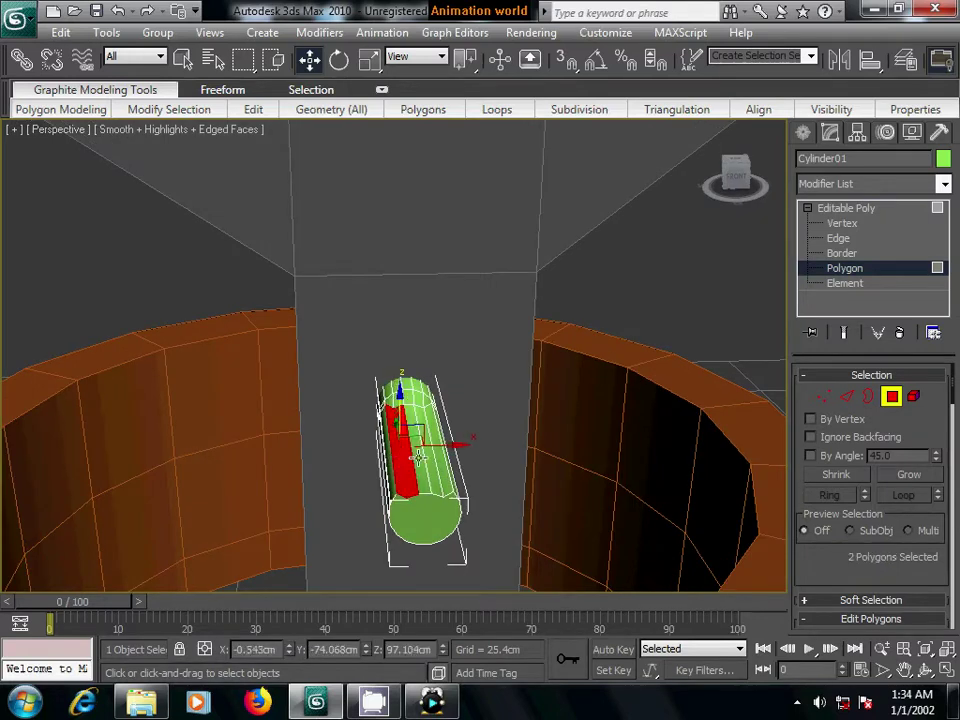
ctrl+click(422, 454)
ctrl+click(436, 456)
ctrl+click(428, 456)
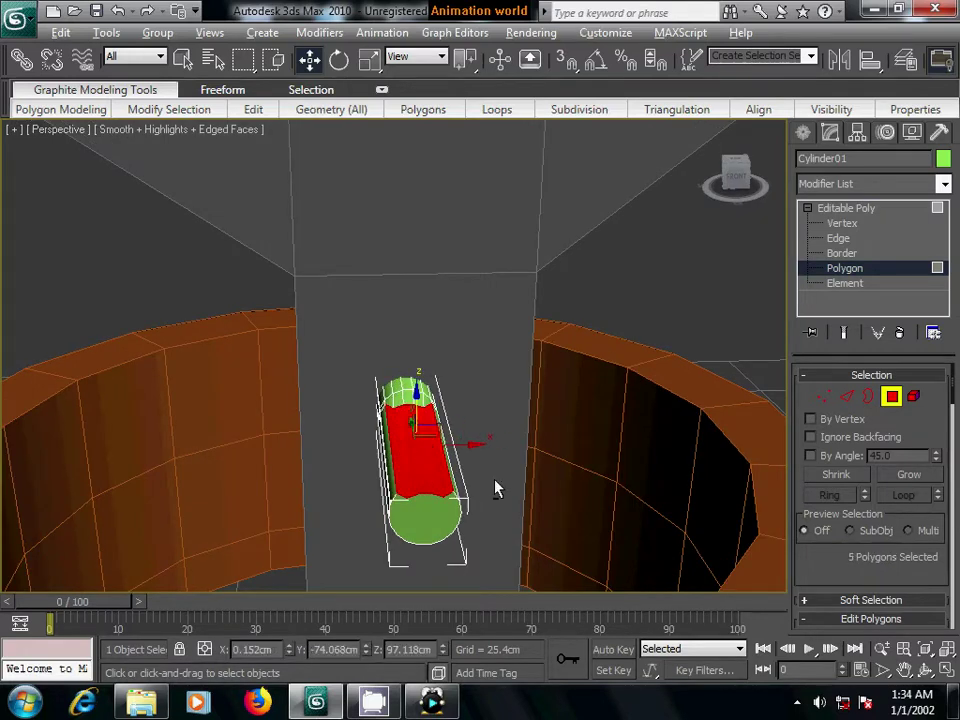
alt+middle_drag(496, 489, 484, 441)
key(r)
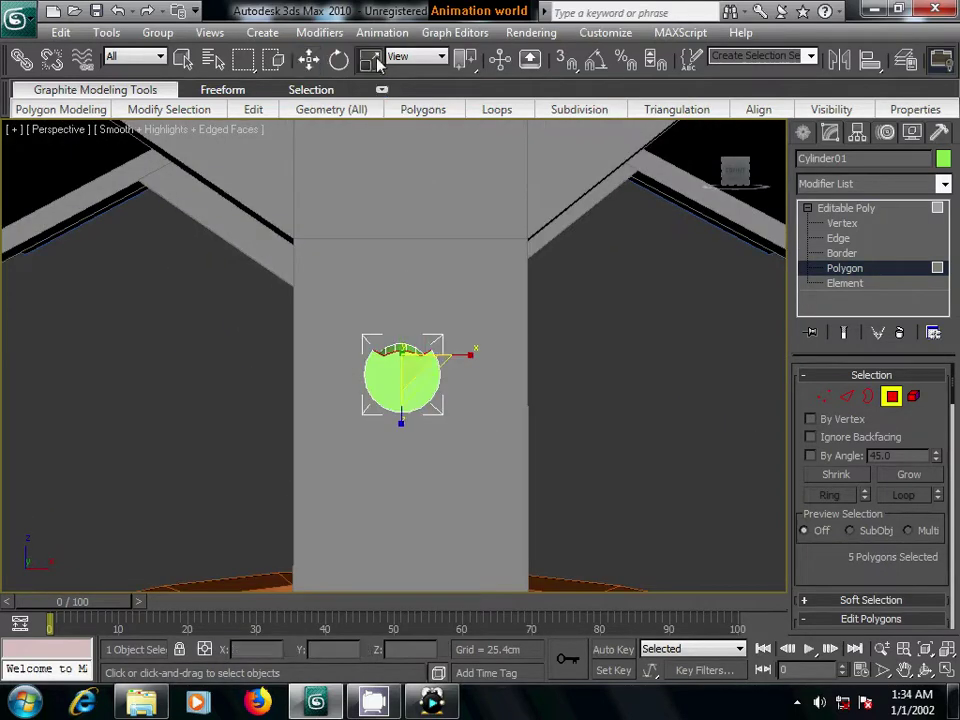
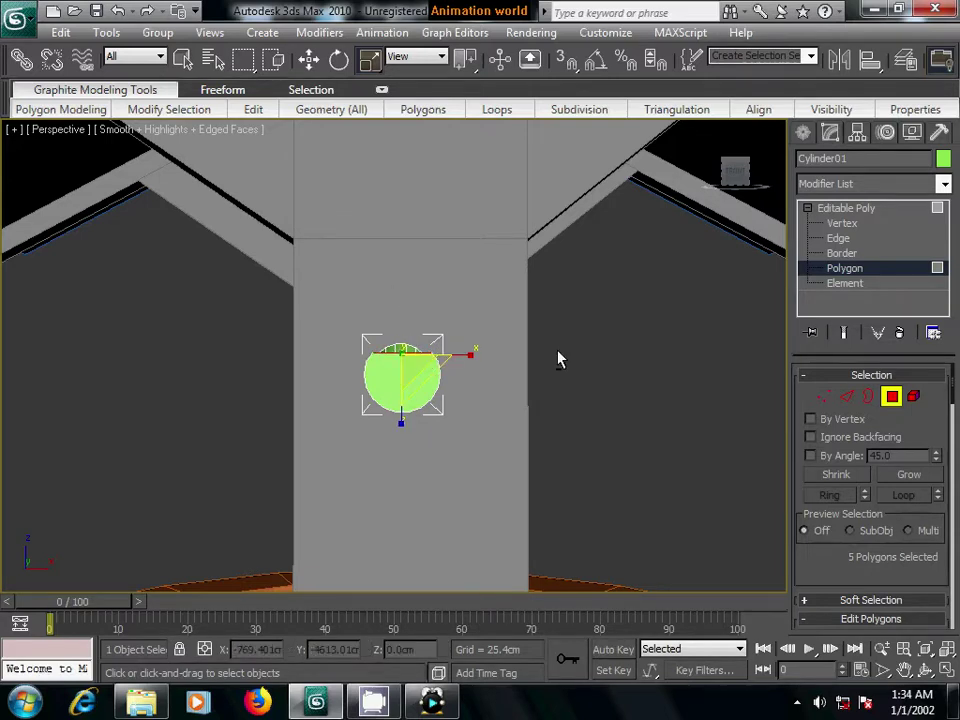
- Put the green cylinder at Vertex level with a close view of the cylinder and post
mouse_move(559, 360)
alt+middle_down()
mouse_move(447, 298)
mouse_move(450, 347)
mouse_move(420, 336)
alt+middle_up()
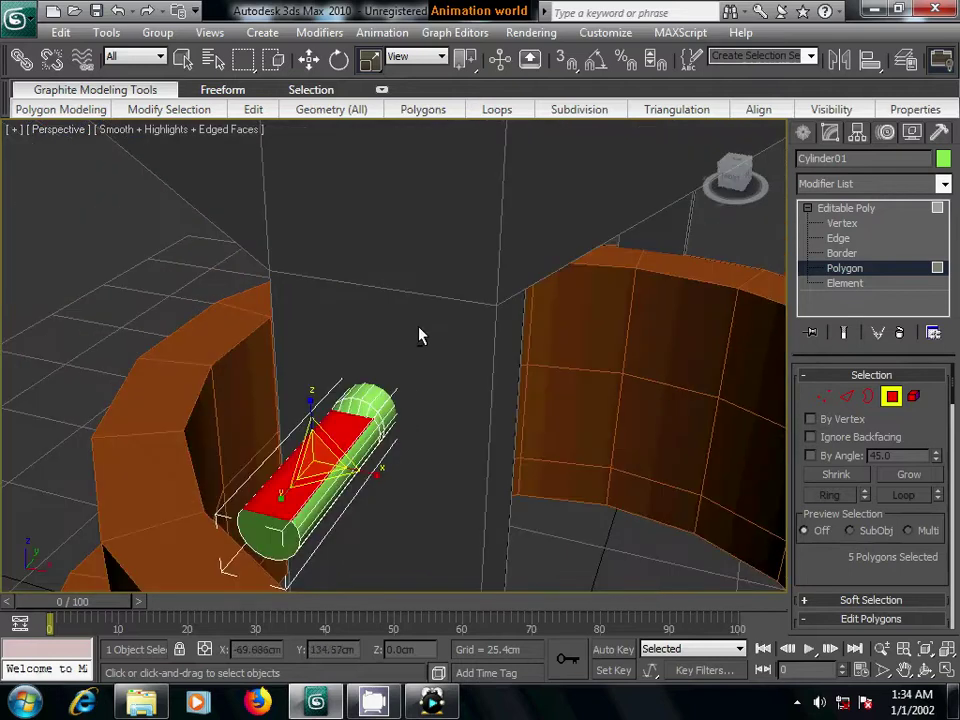
click(110, 236)
scroll(338, 353, up, 5)
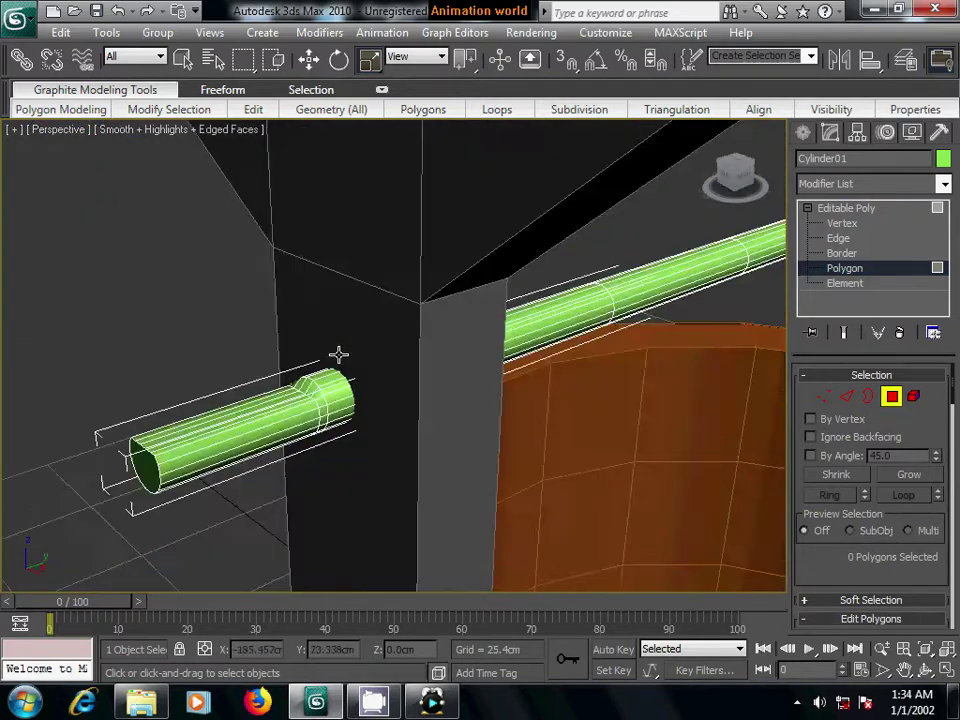
scroll(326, 349, up, 2)
scroll(312, 347, up, 2)
alt+middle_drag(312, 347, 355, 350)
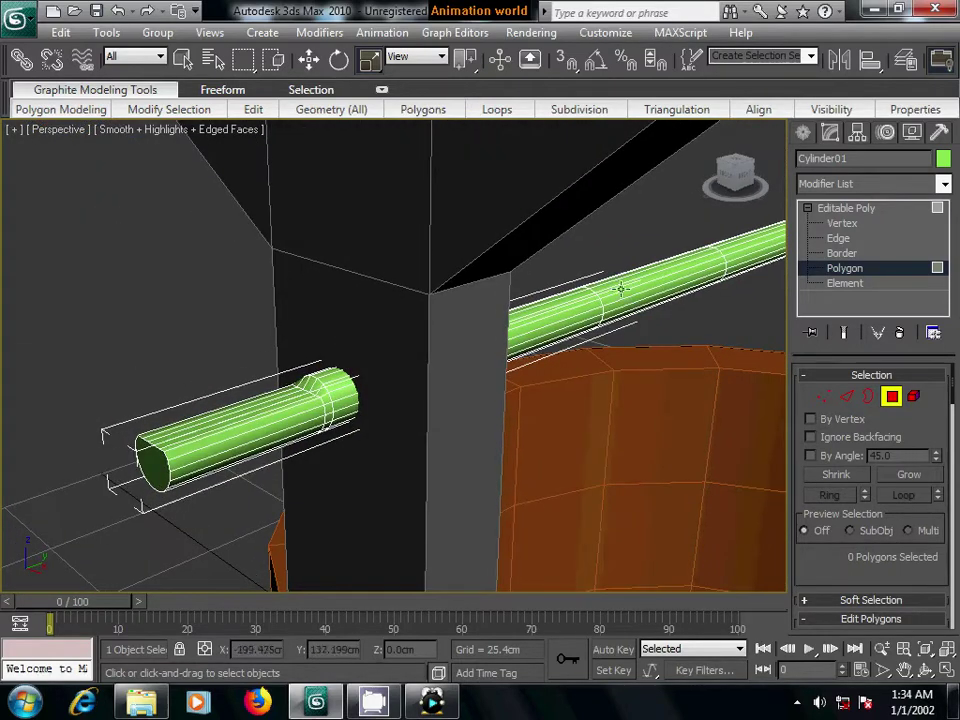
click(823, 396)
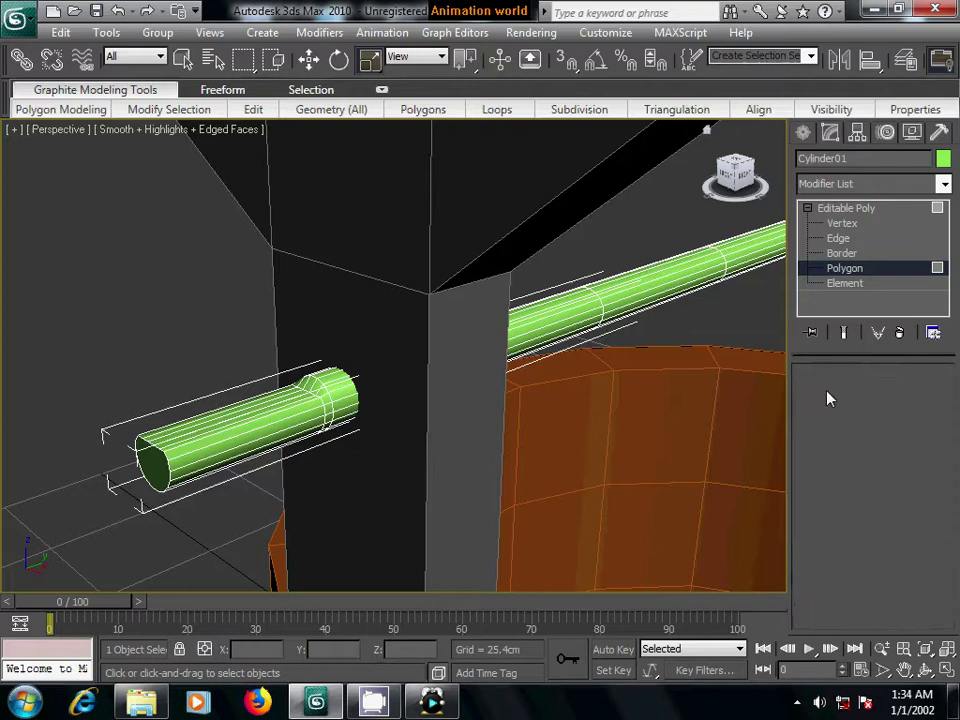
alt+middle_drag(549, 375, 461, 355)
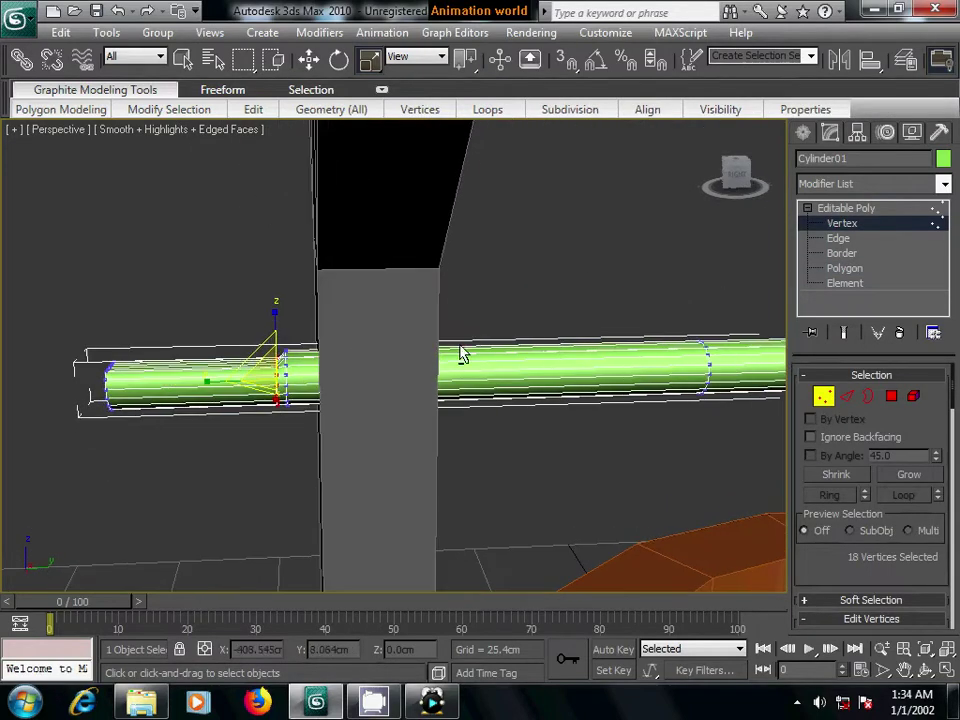
click(270, 288)
scroll(323, 403, up, 2)
scroll(323, 403, up, 2)
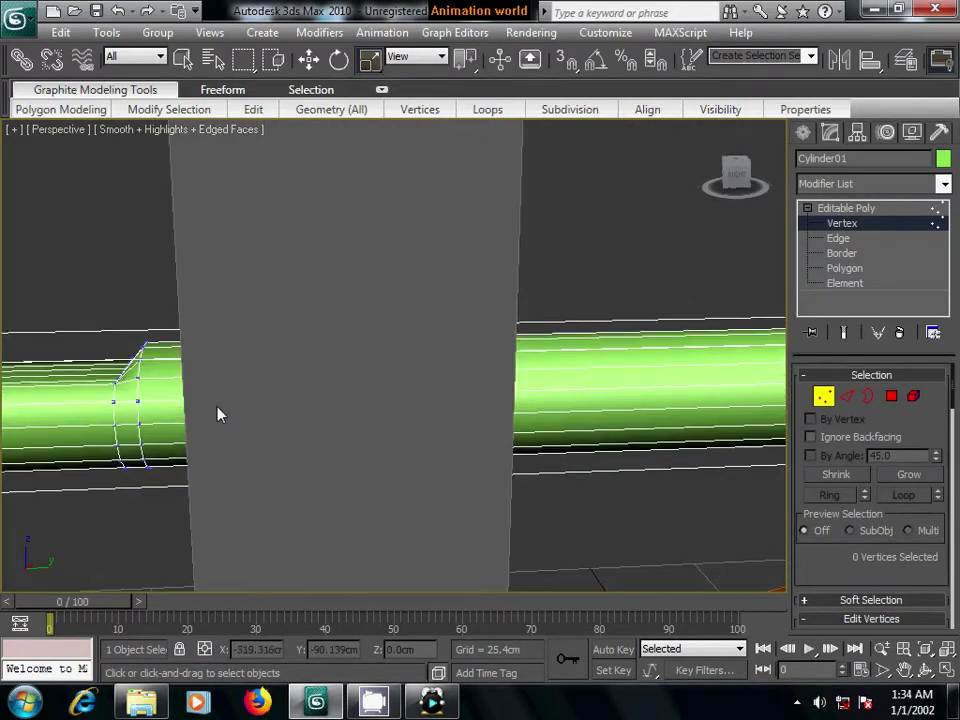
alt+middle_drag(216, 413, 330, 368)
- In wireframe, select the cylinder's left end vertex ring and nudge it along the axis
key(F3)
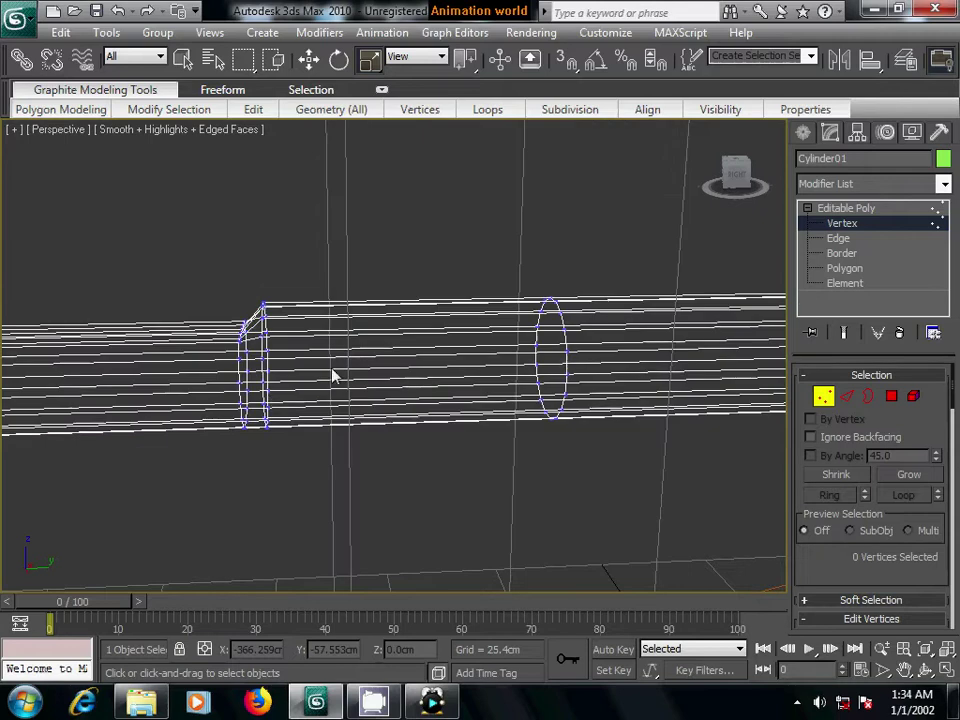
drag(137, 251, 255, 456)
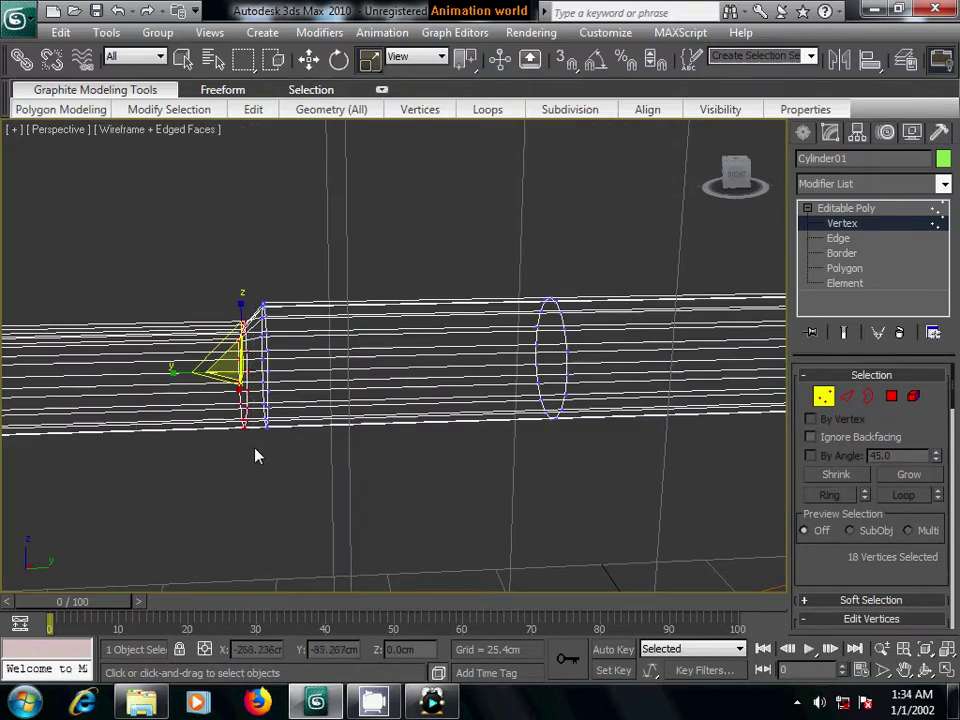
key(w)
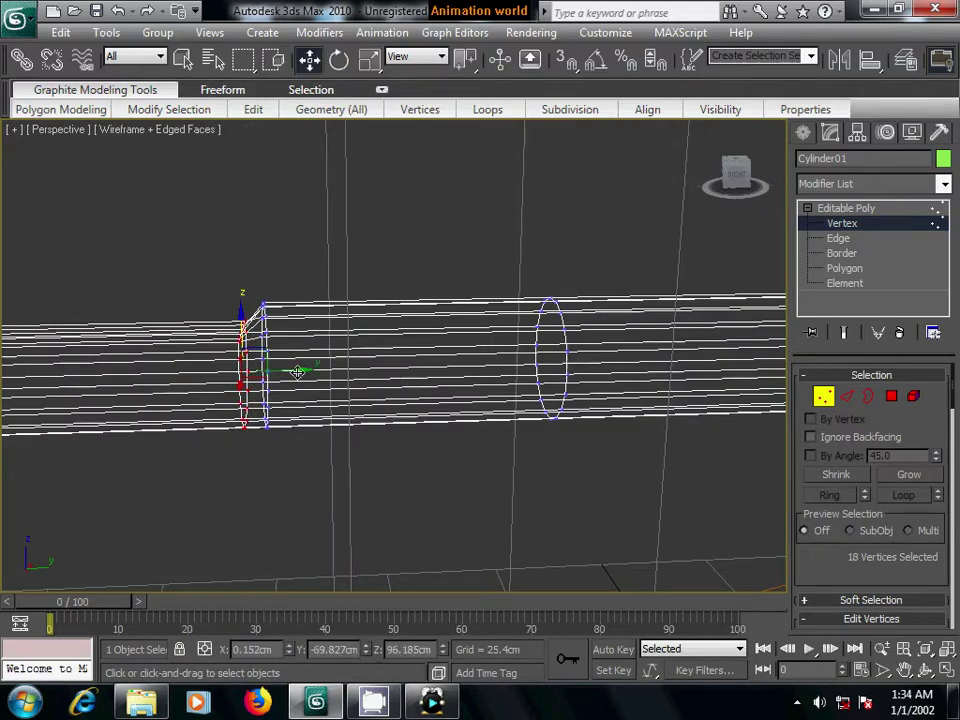
drag(301, 369, 312, 366)
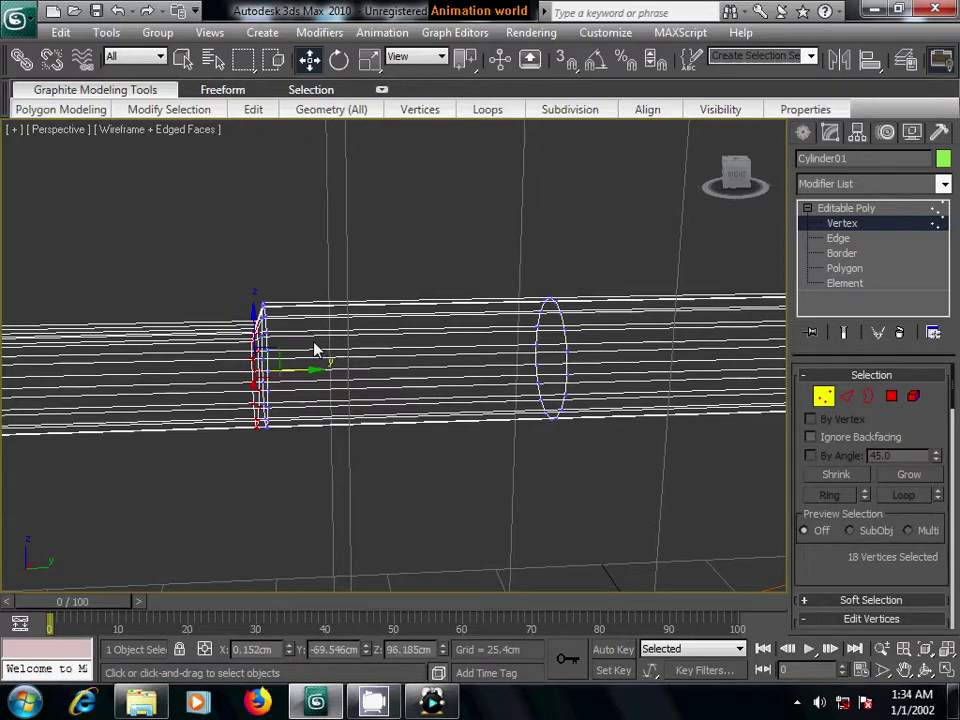
key(F3)
- Reselect the left end vertex ring and move it toward the post, then check the tub and cylinder
mouse_move(207, 430)
alt+middle_down()
mouse_move(317, 439)
mouse_move(315, 380)
alt+middle_up()
mouse_move(518, 450)
alt+middle_down()
mouse_move(566, 452)
mouse_move(368, 446)
alt+middle_up()
drag(180, 372, 248, 410)
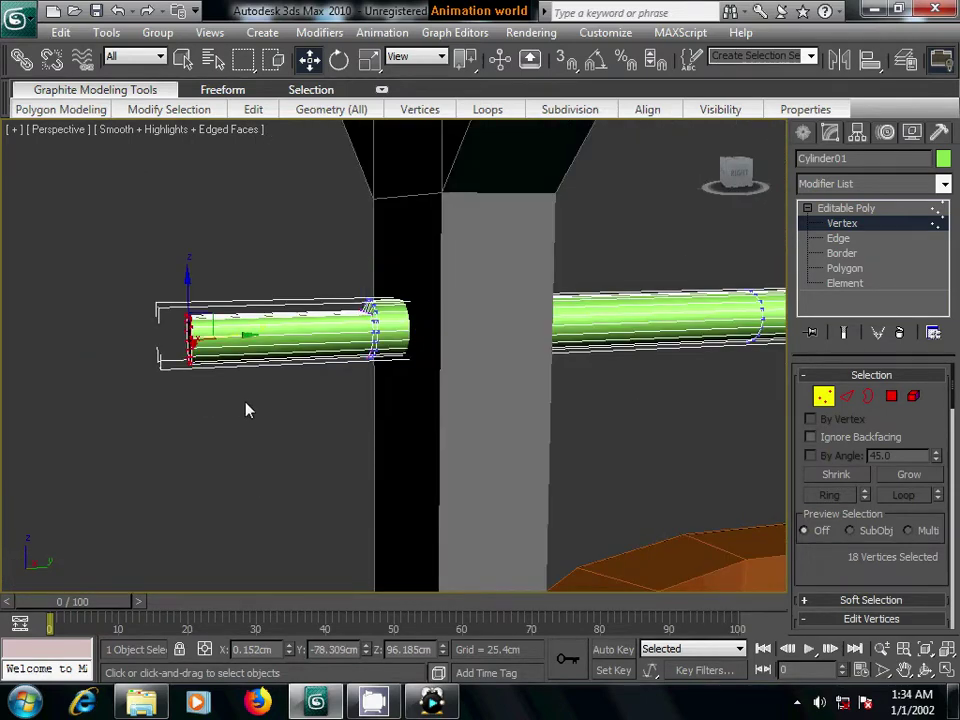
drag(244, 335, 302, 335)
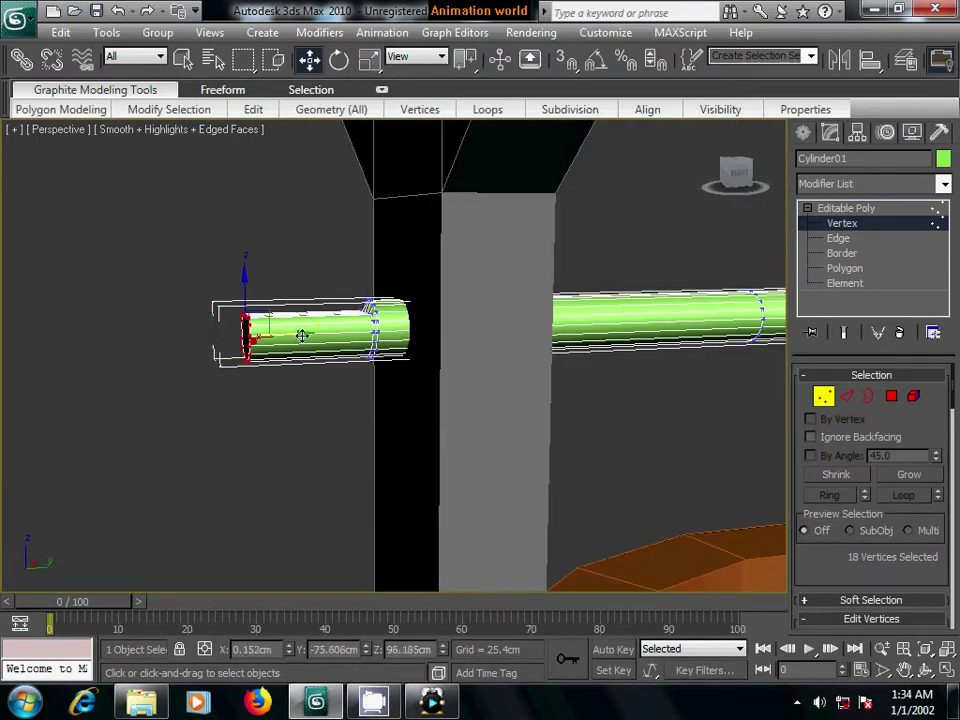
click(420, 418)
mouse_move(420, 418)
alt+middle_down()
mouse_move(360, 499)
mouse_move(354, 403)
mouse_move(688, 388)
mouse_move(636, 389)
alt+middle_up()
scroll(304, 332, down, 2)
scroll(304, 332, down, 2)
mouse_move(304, 332)
alt+middle_down()
mouse_move(613, 394)
mouse_move(322, 380)
alt+middle_up()
scroll(426, 396, up, 3)
mouse_move(426, 396)
middle_down()
mouse_move(435, 407)
mouse_move(474, 407)
middle_up()
scroll(474, 407, down, 3)
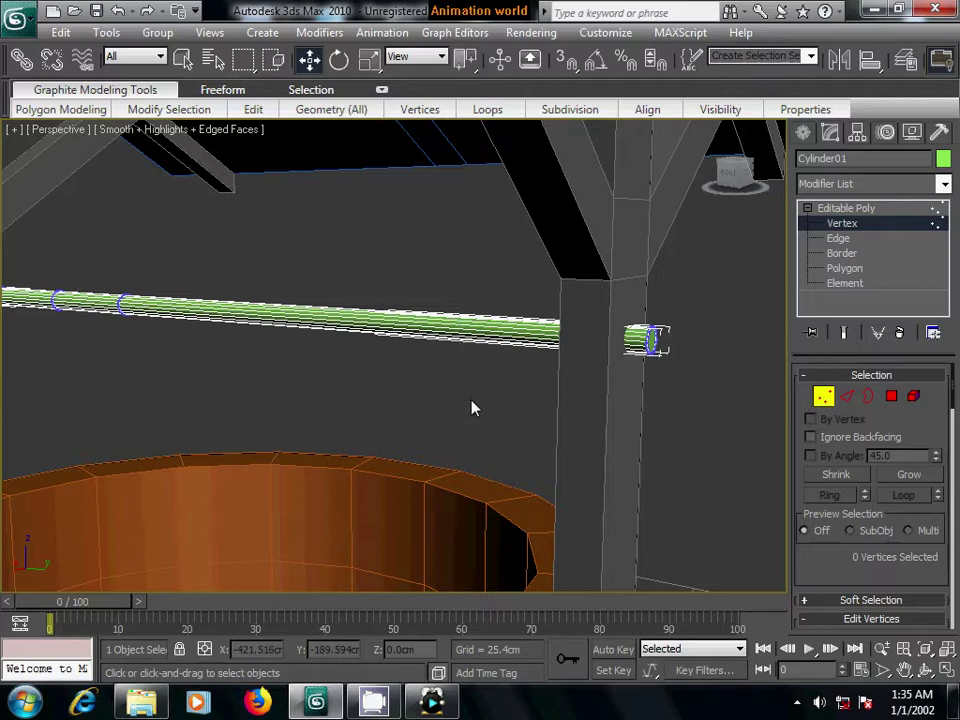
- Select the cylinder's edge ring and Connect it to add edge loops along the rod
click(847, 396)
drag(383, 282, 464, 411)
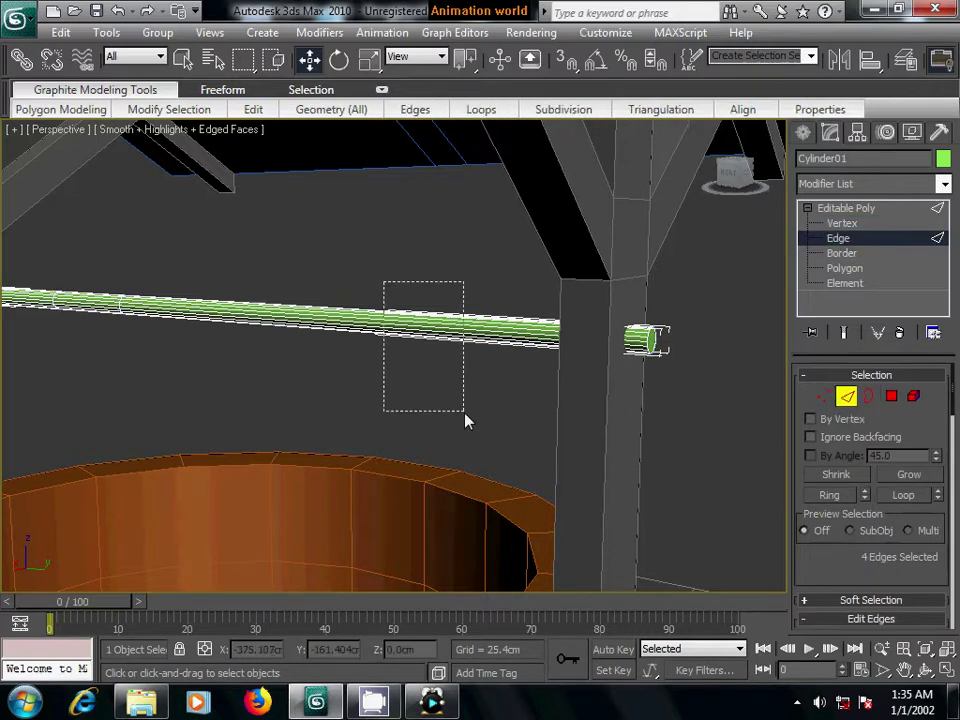
drag(799, 536, 776, 418)
click(932, 591)
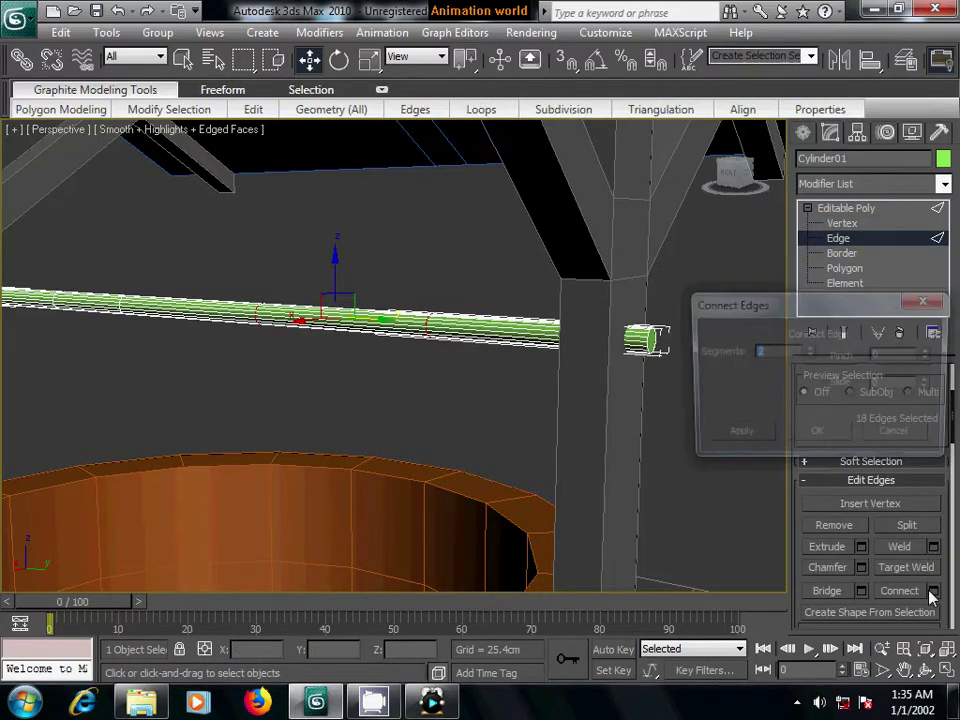
click(816, 436)
- Orbit around the well and switch to the Front view
mouse_move(403, 484)
alt+middle_down()
mouse_move(650, 479)
mouse_move(463, 456)
mouse_move(504, 448)
mouse_move(415, 440)
alt+middle_up()
scroll(650, 479, down, 5)
scroll(415, 440, up, 3)
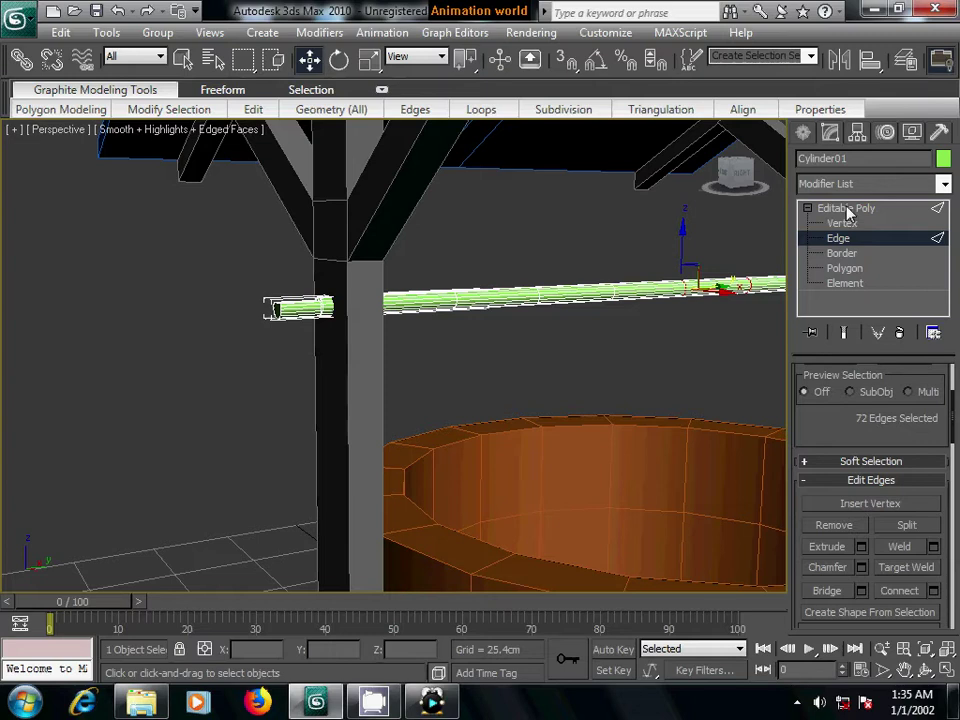
key(f)
click(803, 131)
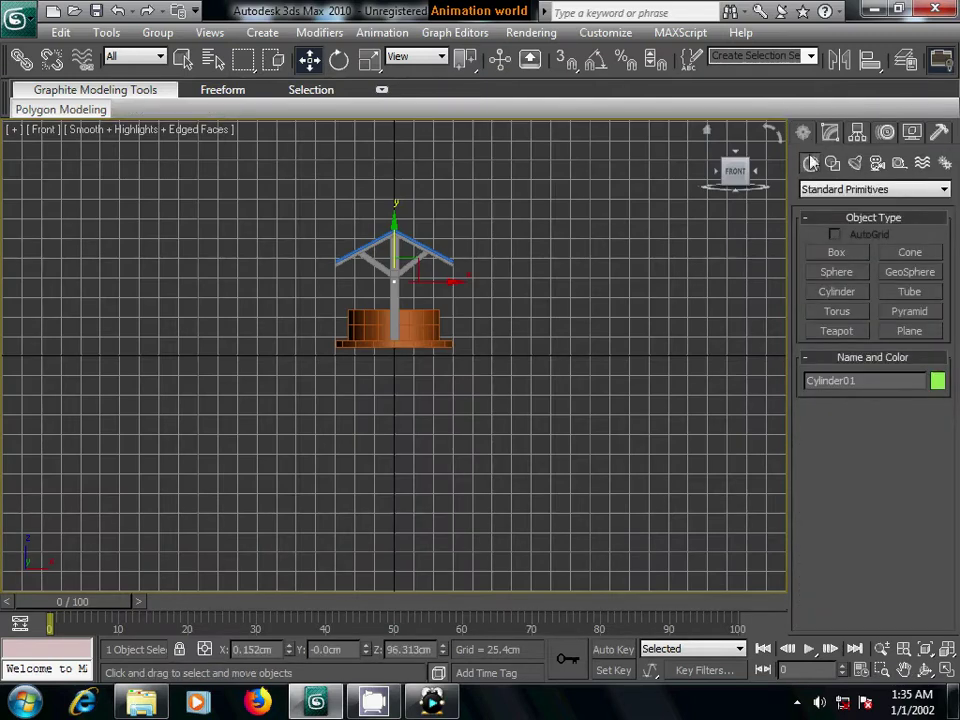
- Draw a small Box on the pole in the Front view
click(837, 252)
middle_drag(452, 441, 521, 479)
scroll(521, 479, up, 5)
scroll(561, 439, down, 1)
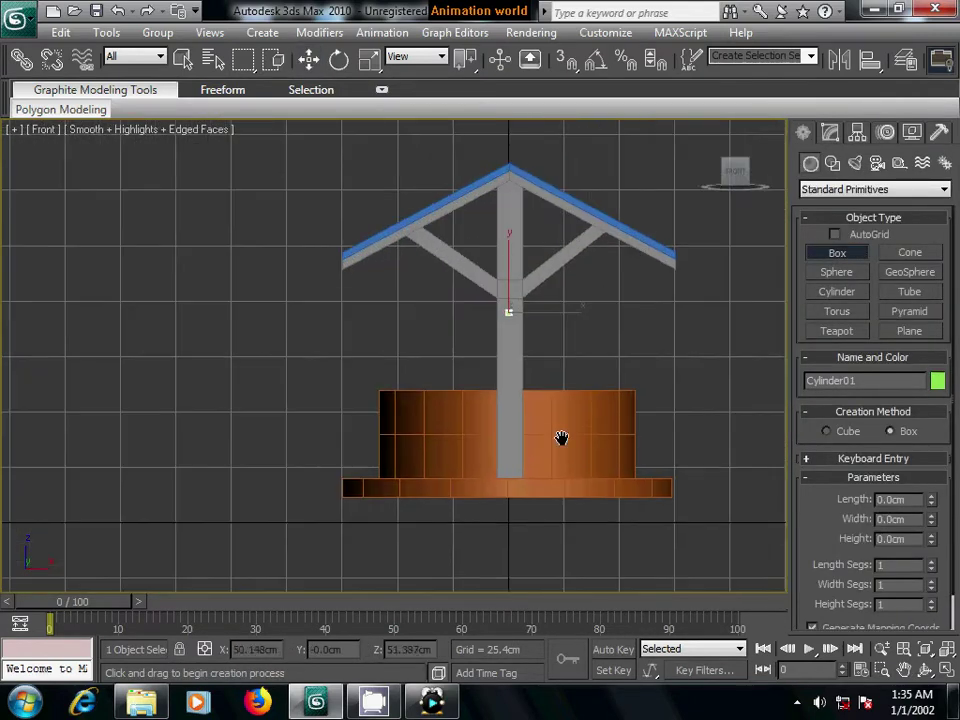
scroll(553, 437, up, 2)
scroll(560, 441, up, 2)
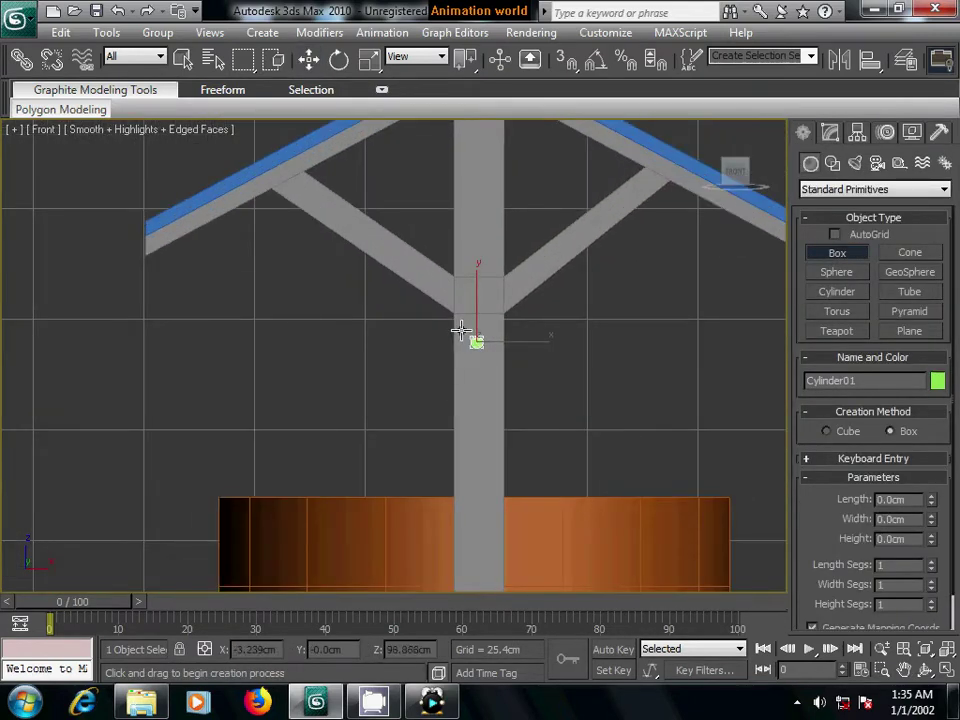
drag(456, 326, 488, 388)
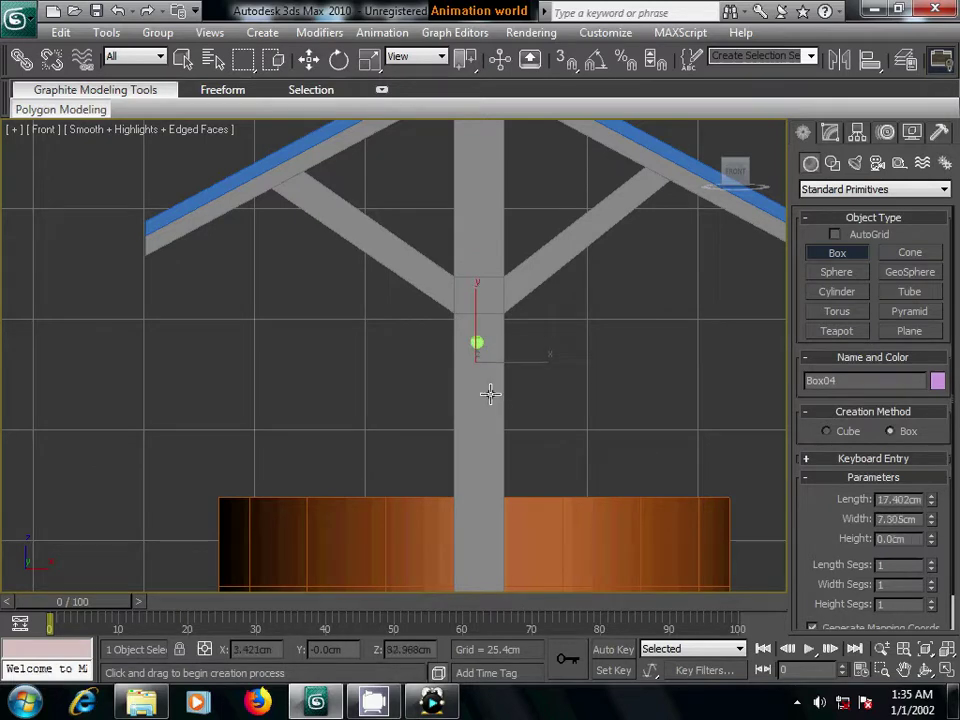
- In Perspective, slide the new box along Y until it sits against the post
key(p)
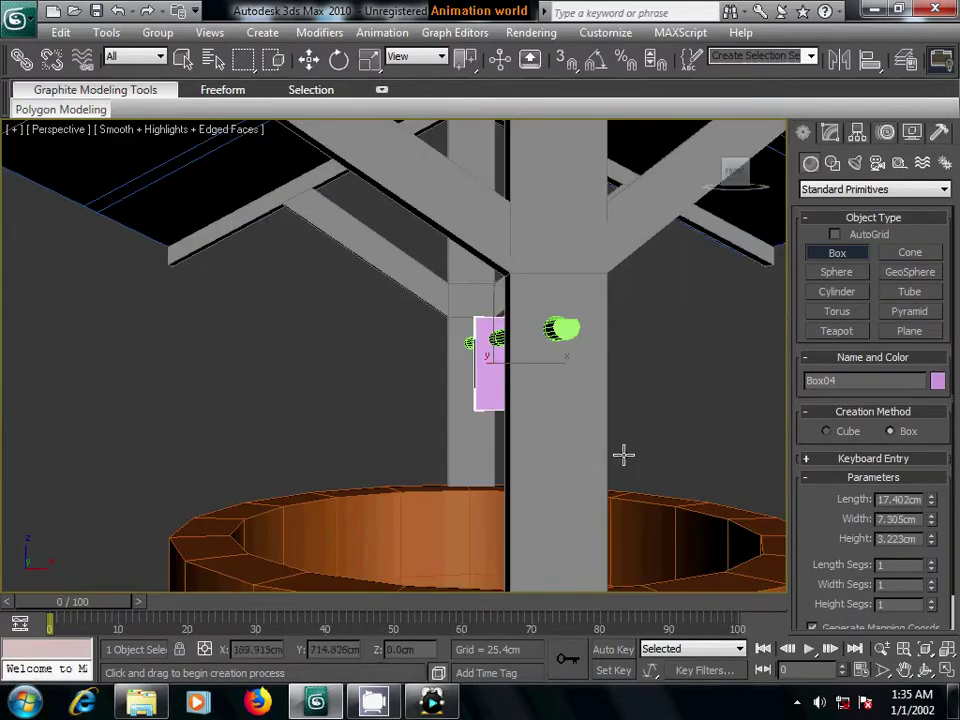
alt+middle_drag(624, 454, 510, 443)
click(309, 59)
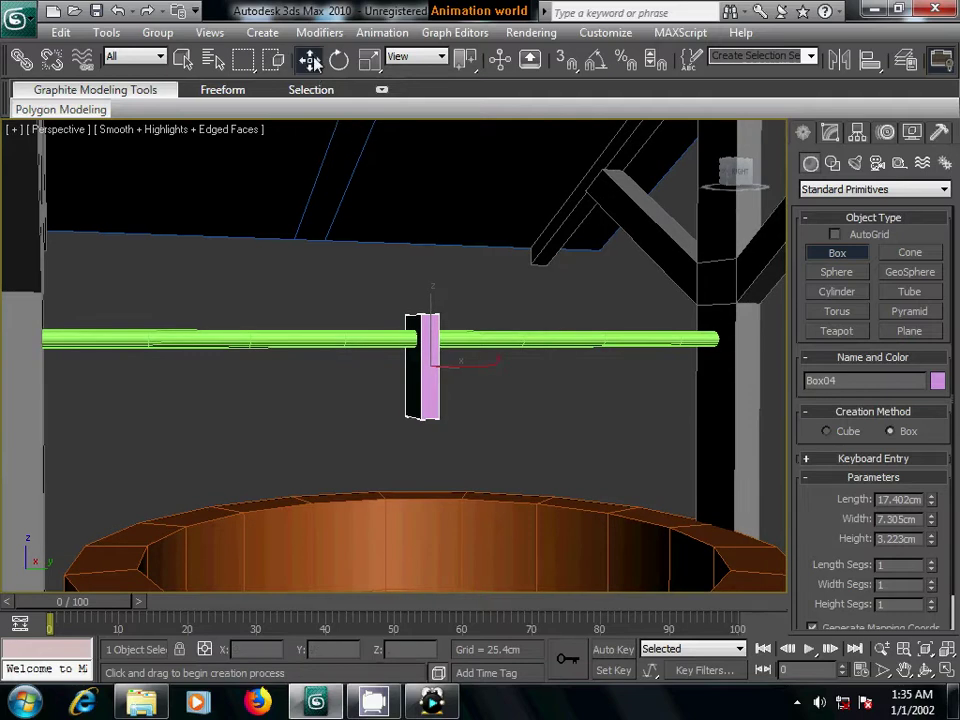
drag(490, 372, 100, 370)
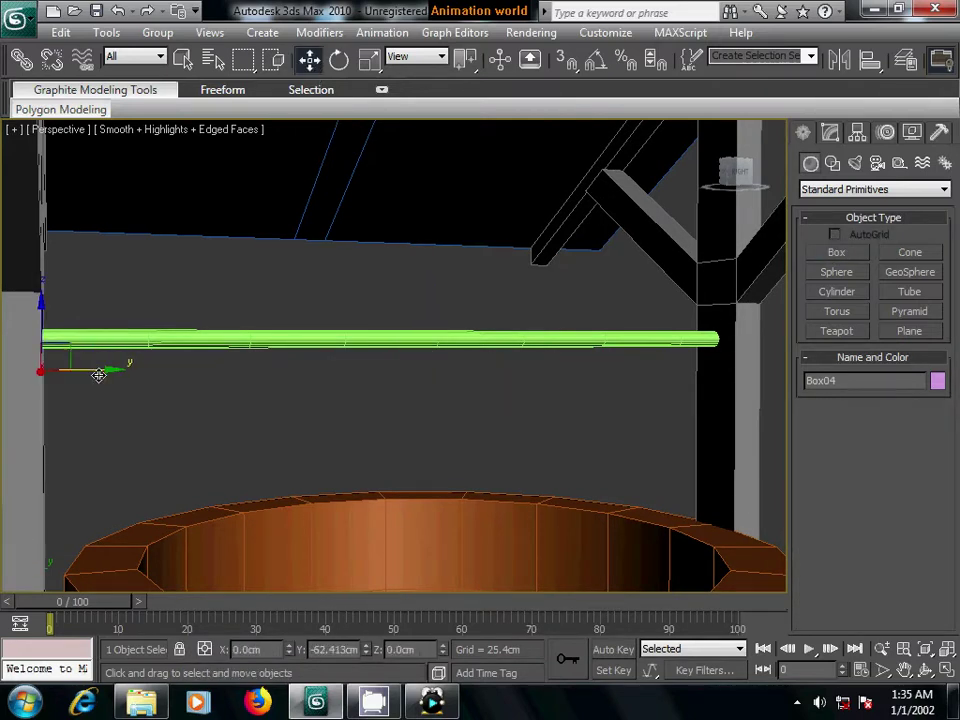
middle_drag(100, 370, 402, 384)
drag(414, 372, 370, 377)
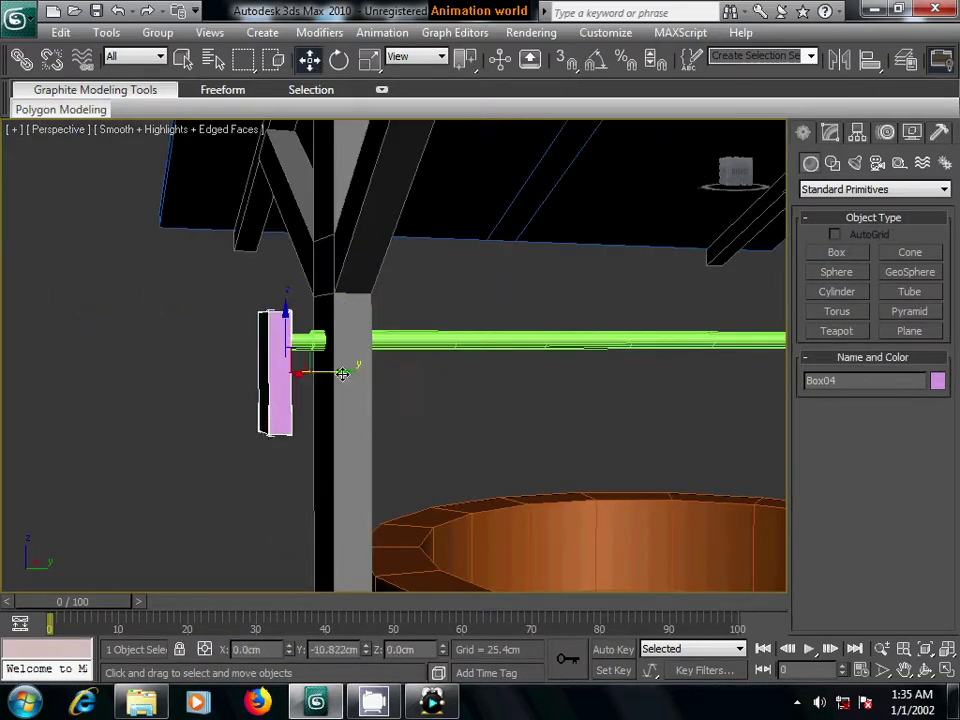
click(832, 136)
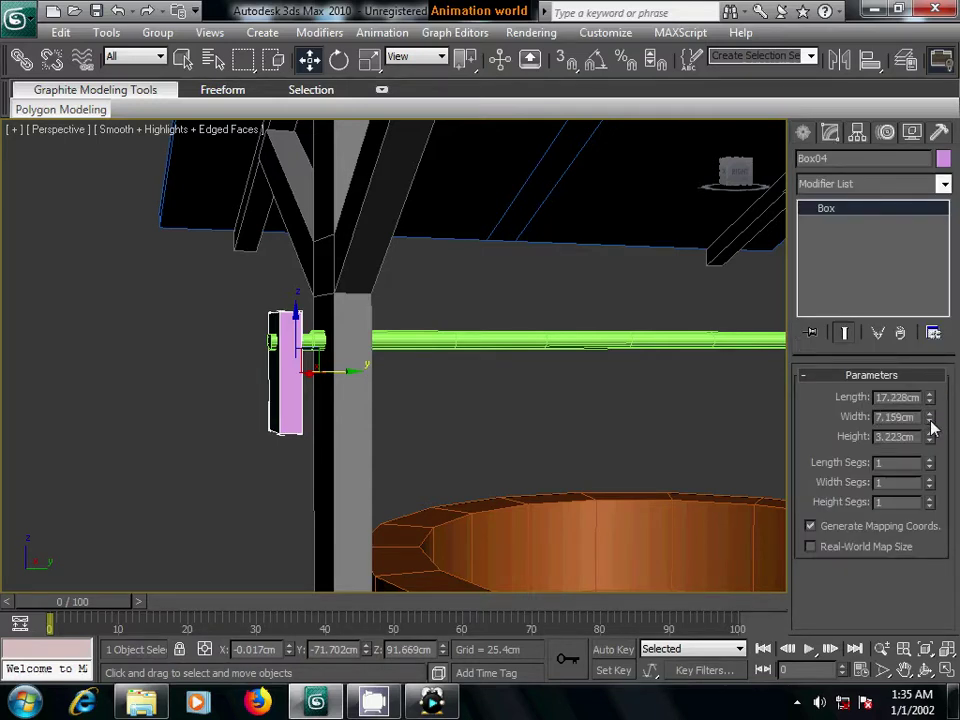
- Set the box to Length 24.119, Width 7.231, Height 1.993 cm, undoing an accidental move
click(930, 421)
drag(932, 455, 941, 497)
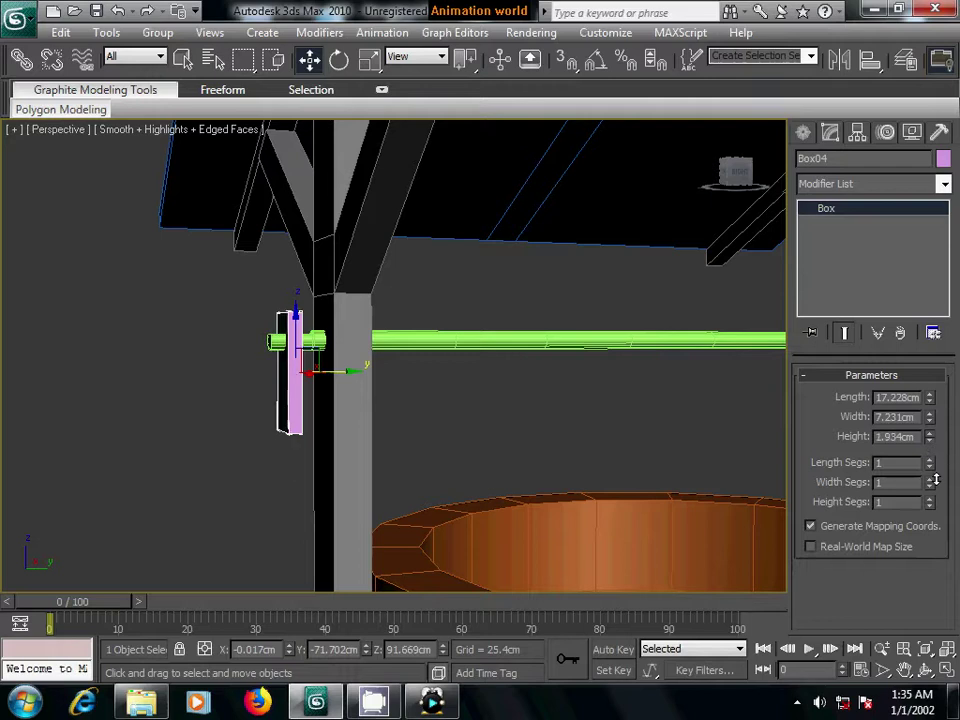
mouse_move(533, 438)
alt+middle_down()
mouse_move(332, 446)
mouse_move(414, 444)
mouse_move(444, 388)
mouse_move(672, 410)
alt+middle_up()
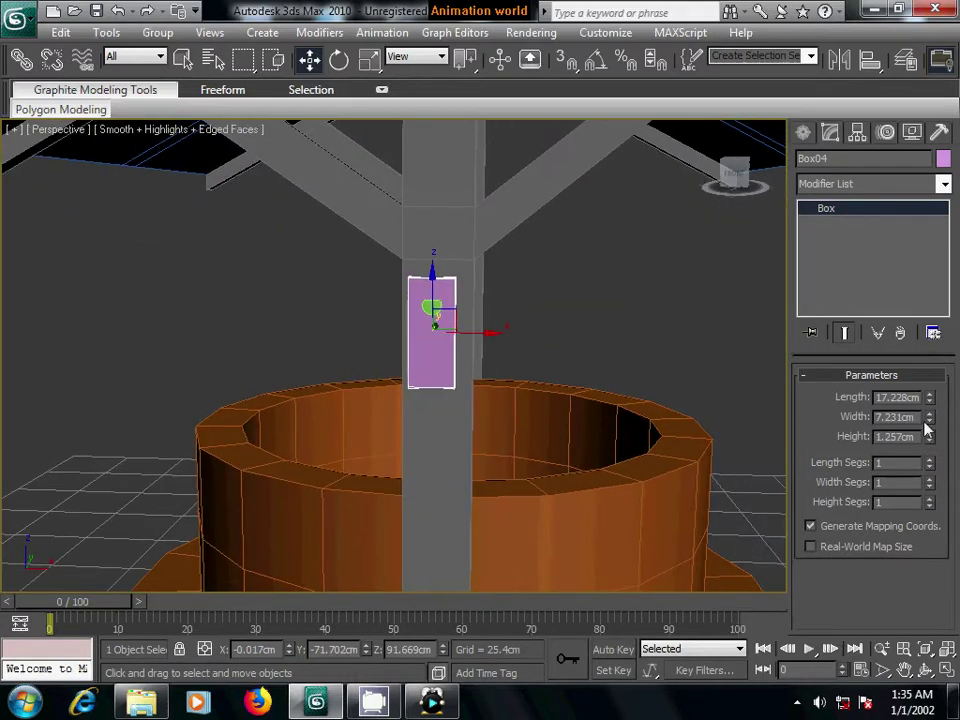
drag(930, 440, 934, 357)
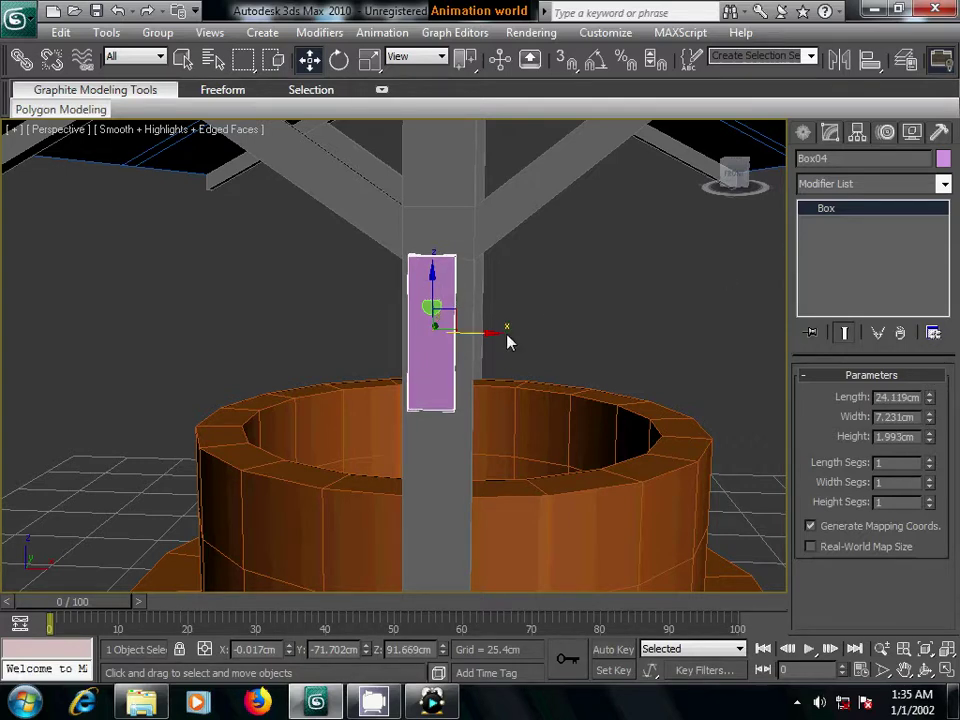
drag(435, 272, 436, 297)
key(ctrl+z)
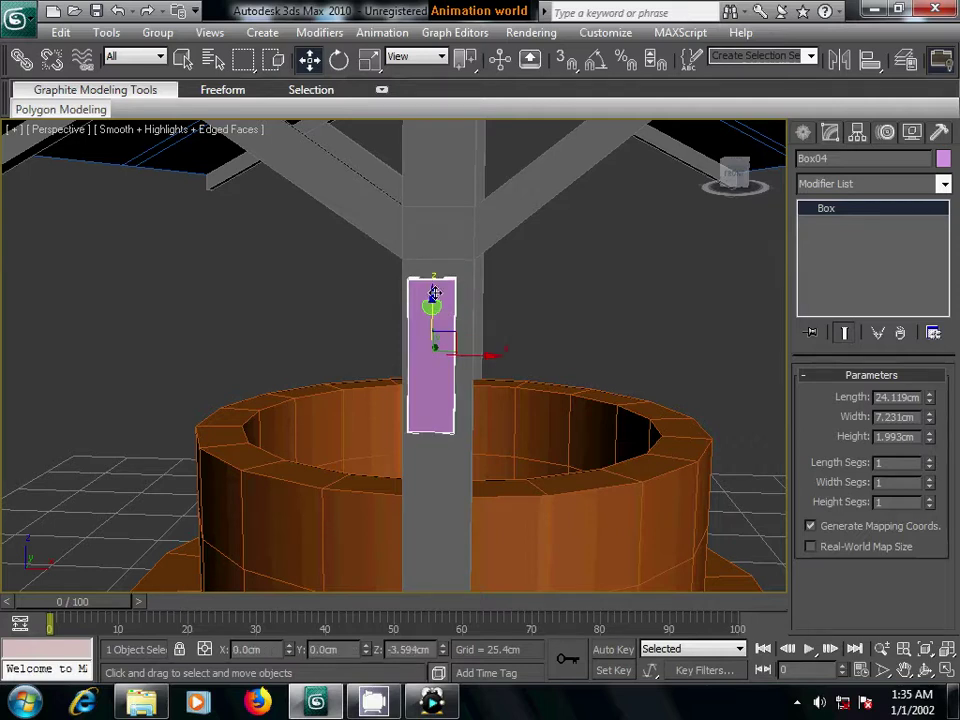
mouse_move(562, 350)
alt+middle_down()
mouse_move(426, 343)
mouse_move(492, 352)
mouse_move(456, 360)
mouse_move(444, 418)
mouse_move(489, 401)
alt+middle_up()
scroll(458, 362, up, 3)
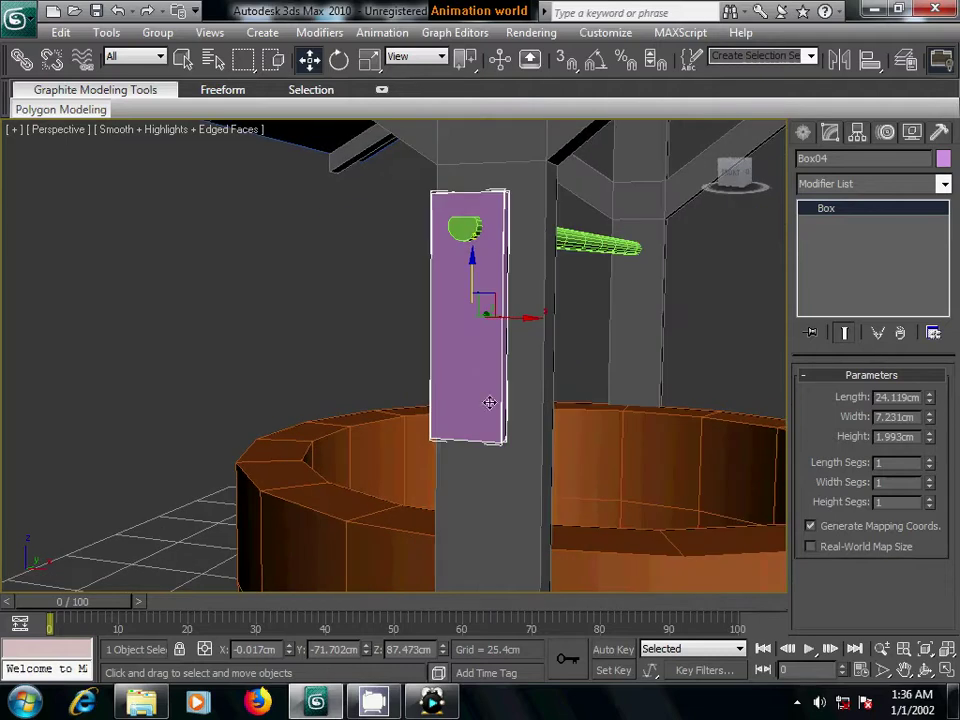
right_click(462, 352)
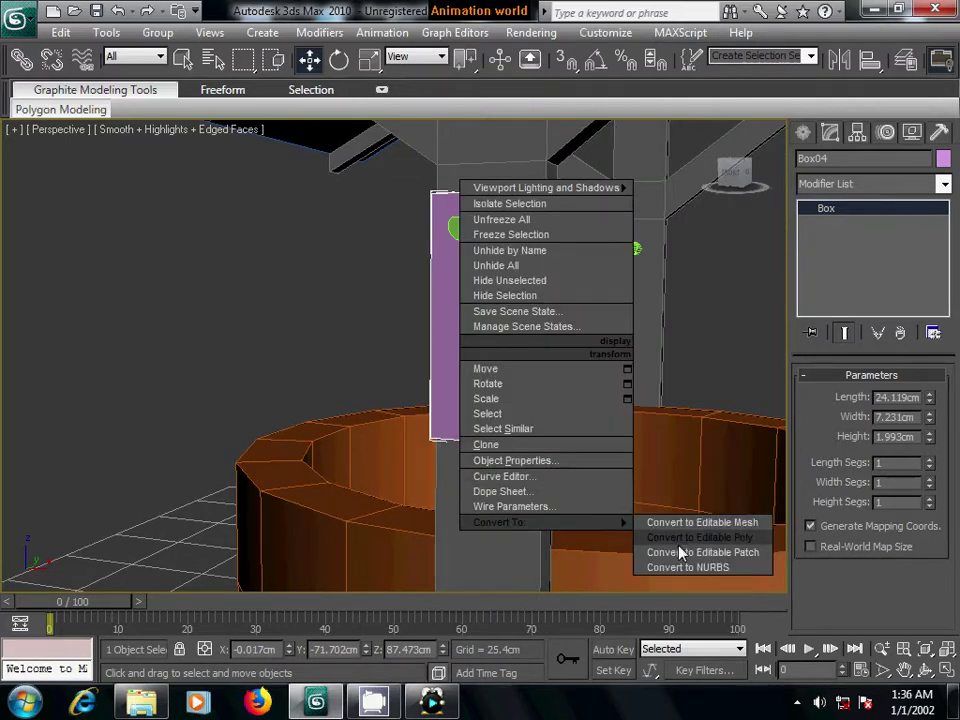
- Convert Box04 to Editable Poly and chamfer all 12 of its edges by 0.178 cm
click(680, 538)
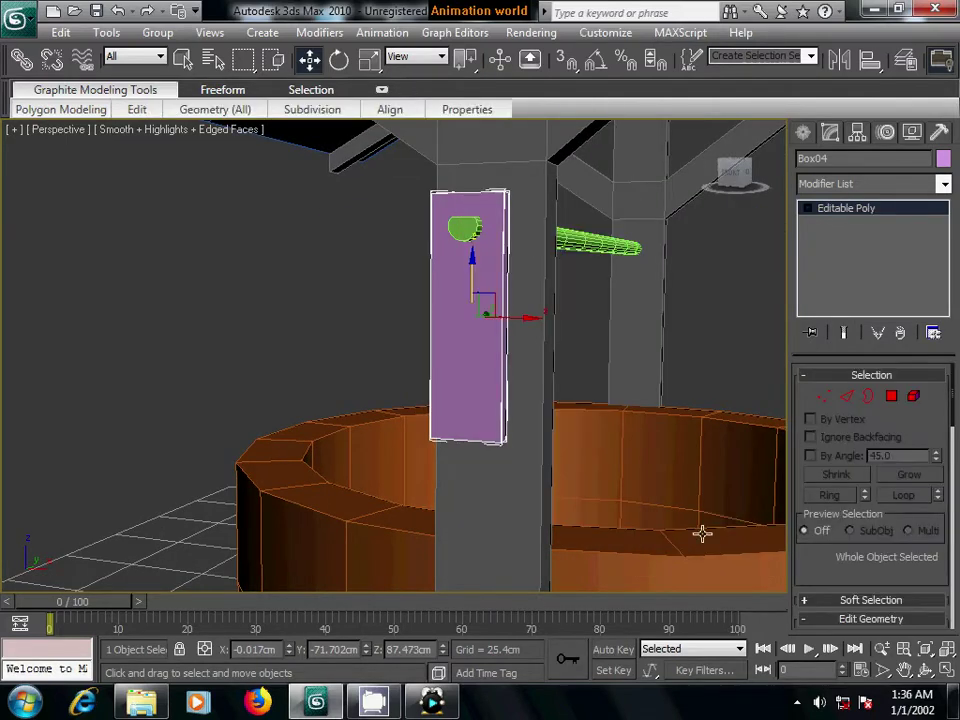
click(846, 396)
key(ctrl+a)
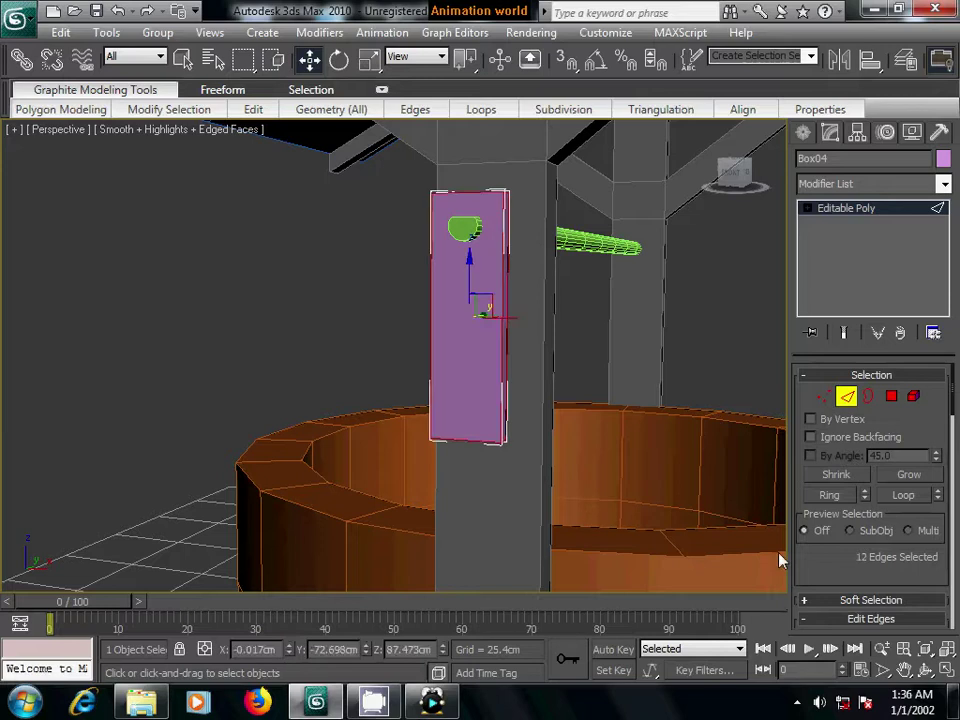
scroll(773, 422, down, 3)
click(861, 560)
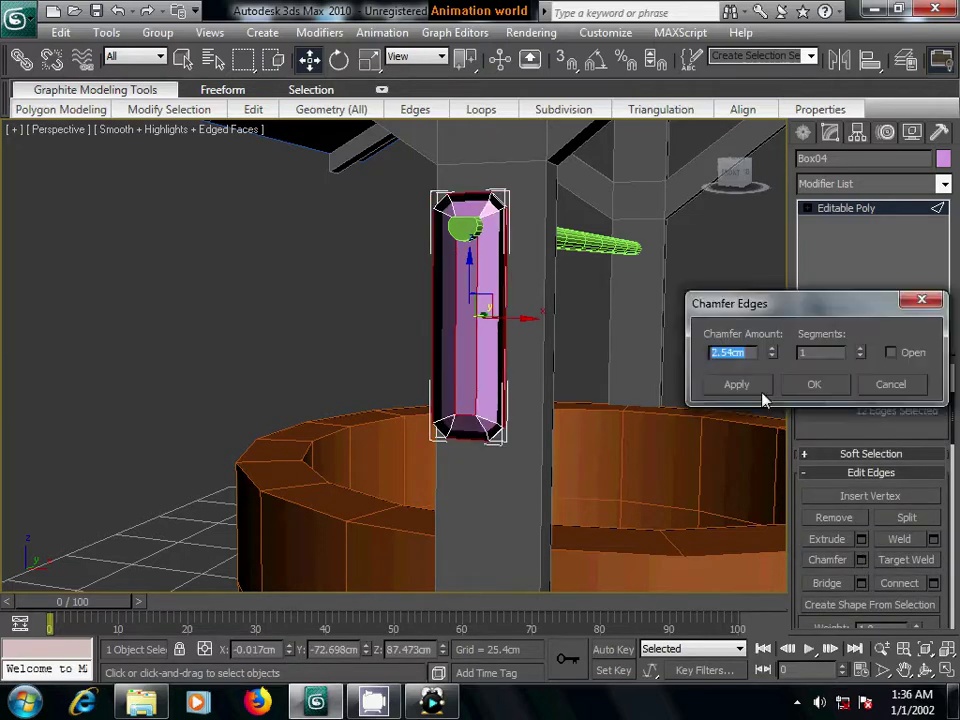
drag(772, 356, 782, 446)
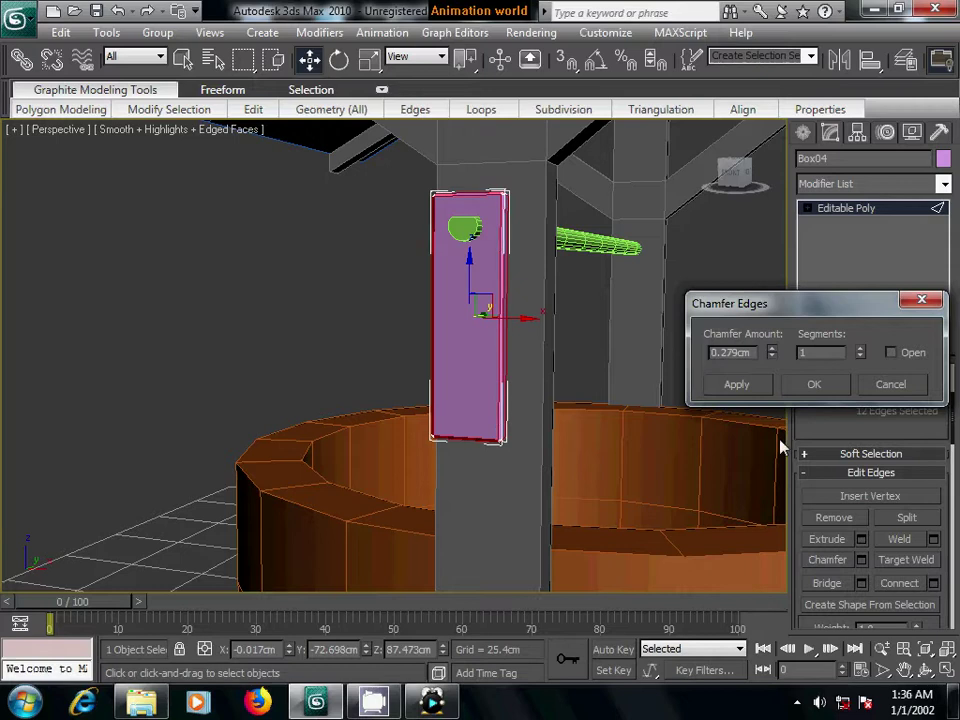
middle_drag(782, 446, 567, 470)
scroll(567, 470, up, 5)
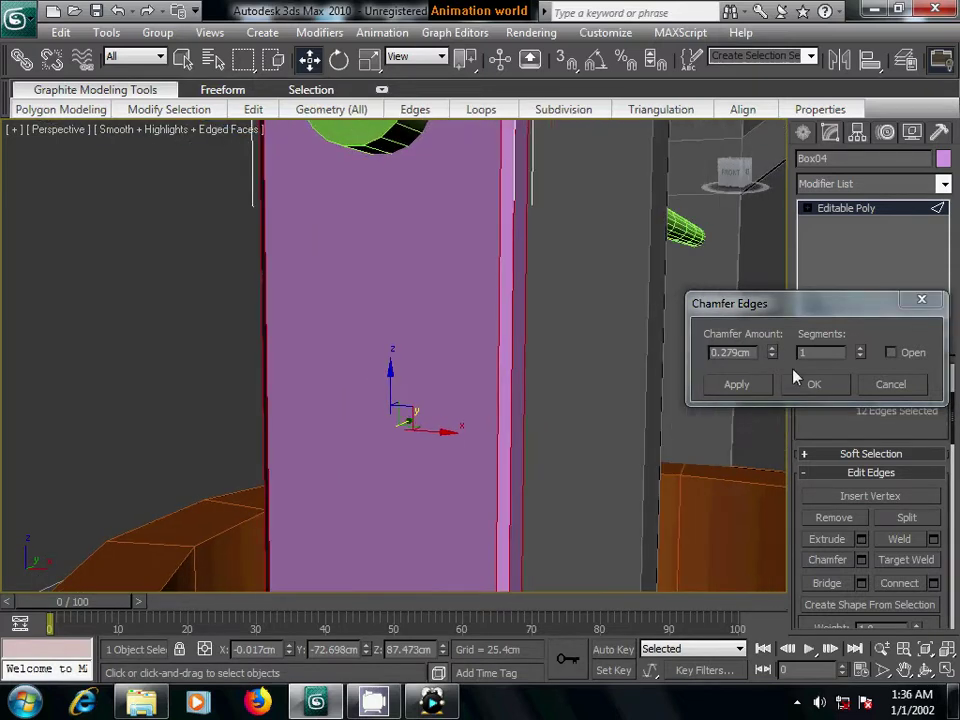
drag(777, 362, 775, 366)
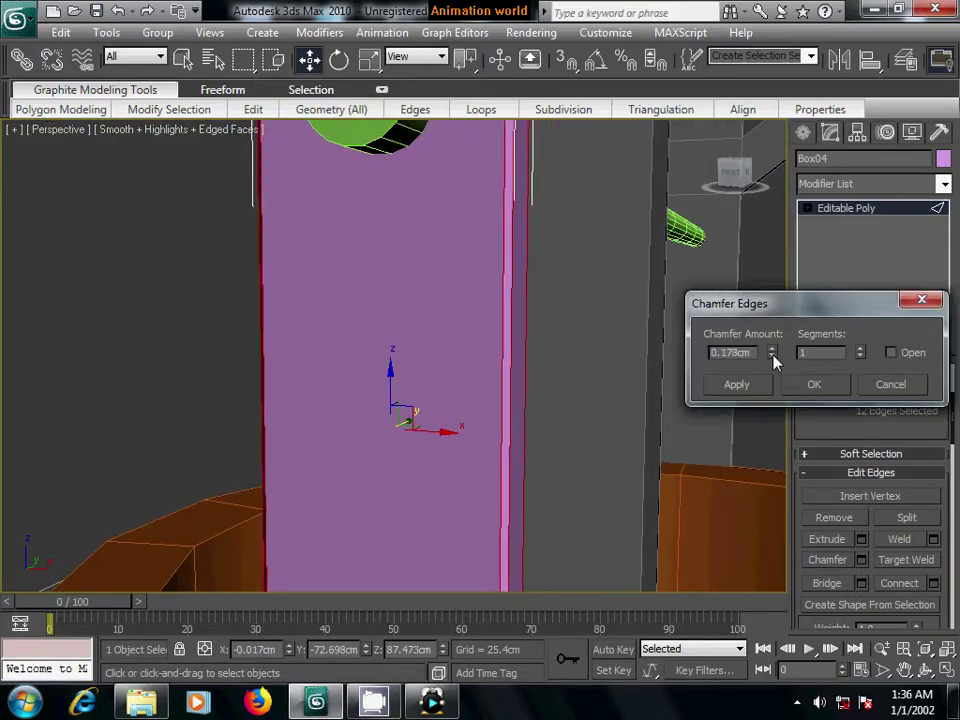
click(808, 388)
scroll(656, 444, down, 5)
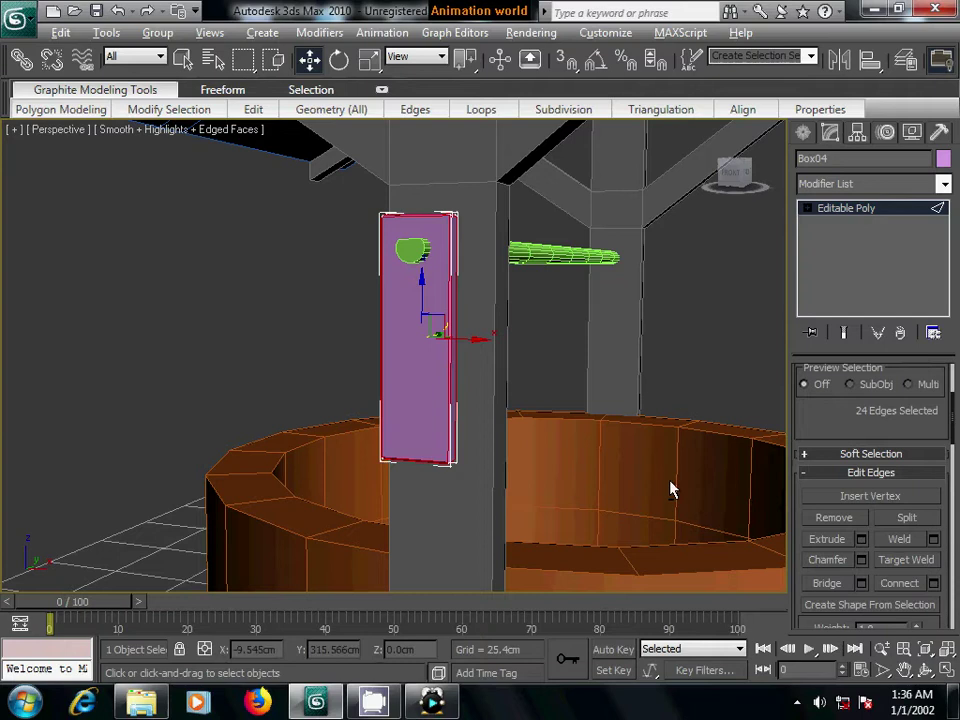
- Frame the pink box, clear its edge selection and select all its vertices
mouse_move(671, 489)
alt+middle_down()
mouse_move(592, 482)
mouse_move(639, 499)
mouse_move(639, 471)
mouse_move(647, 480)
mouse_move(583, 472)
mouse_move(643, 476)
mouse_move(594, 413)
alt+middle_up()
scroll(583, 472, up, 5)
scroll(583, 474, up, 3)
key(z)
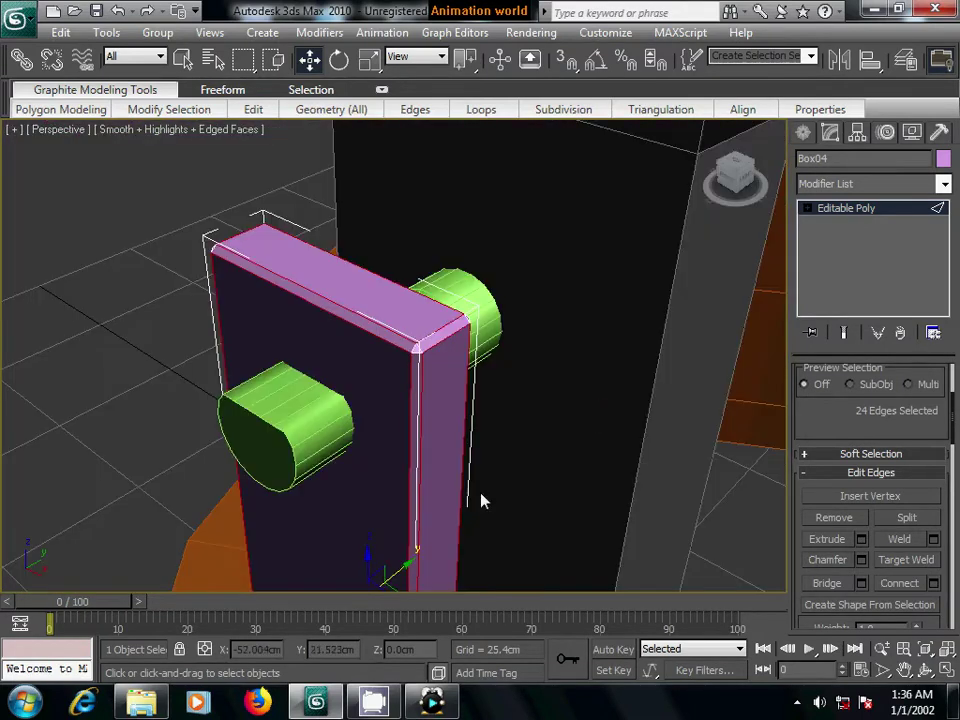
mouse_move(480, 500)
alt+middle_down()
mouse_move(582, 453)
mouse_move(602, 456)
mouse_move(566, 495)
mouse_move(540, 490)
mouse_move(572, 456)
mouse_move(615, 459)
mouse_move(565, 466)
mouse_move(536, 441)
mouse_move(574, 431)
alt+middle_up()
scroll(602, 466, down, 4)
scroll(540, 490, up, 4)
scroll(615, 459, down, 4)
click(693, 397)
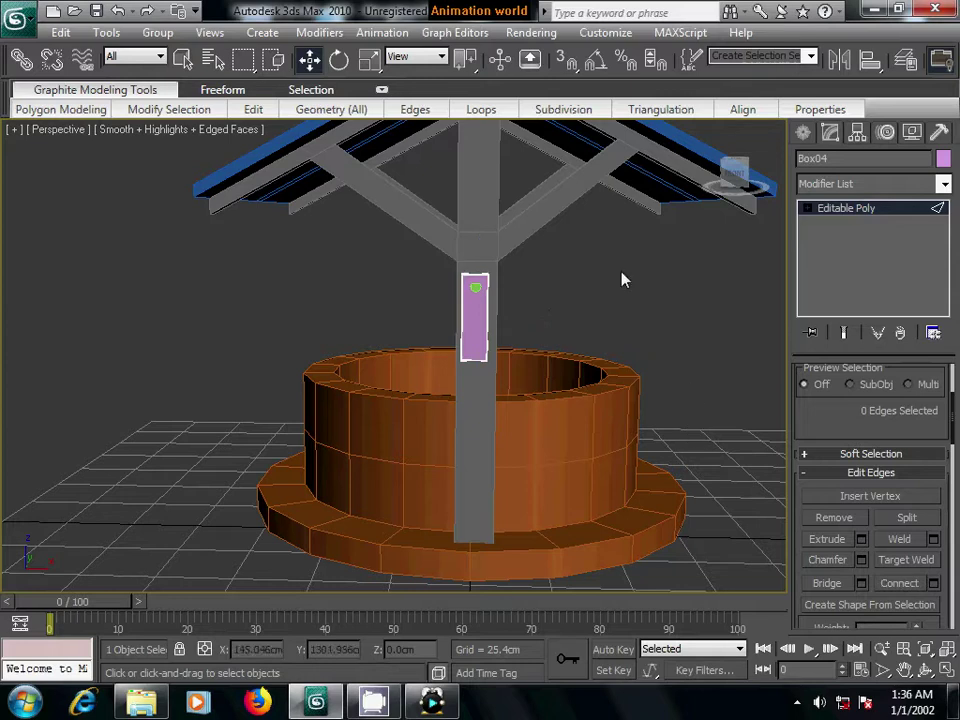
click(808, 208)
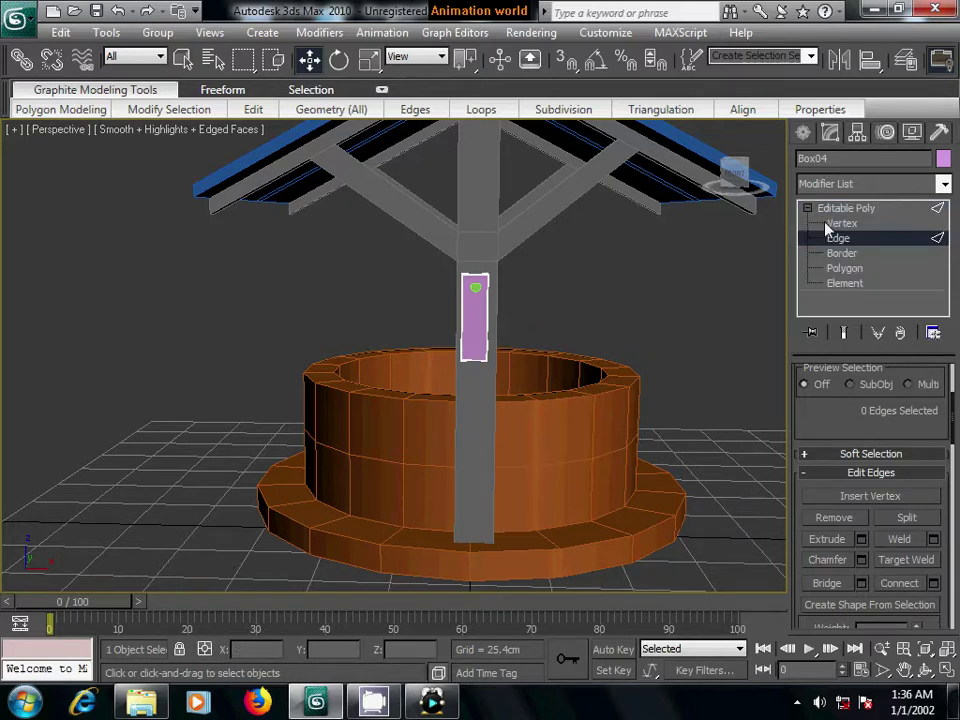
click(841, 223)
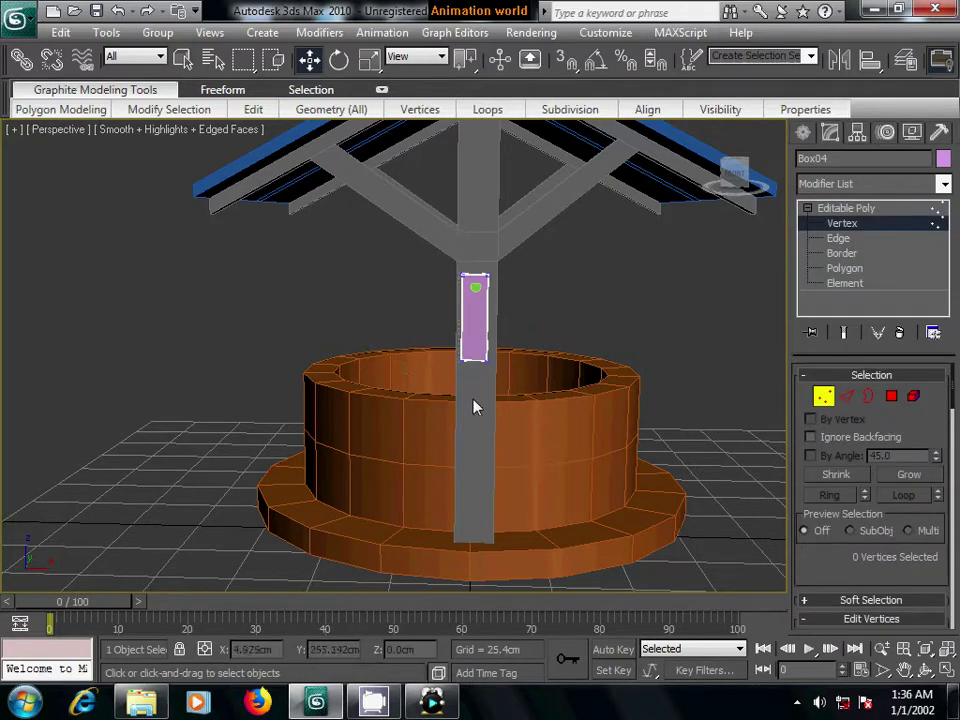
drag(466, 391, 473, 403)
- Scale the box non-uniformly along X to about 75.449%
click(803, 132)
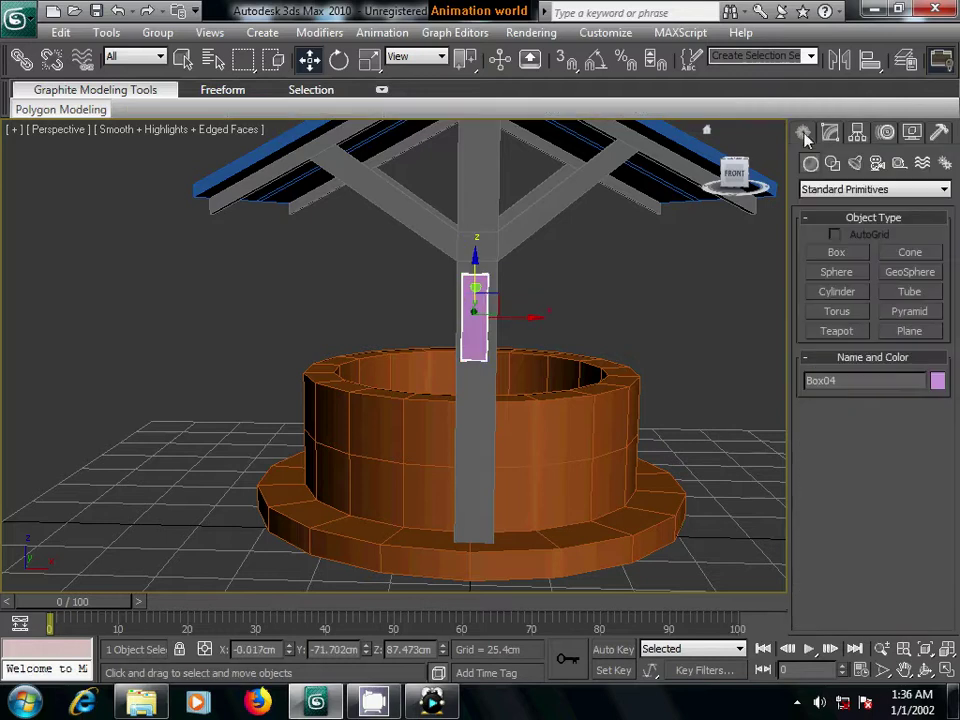
drag(370, 60, 370, 90)
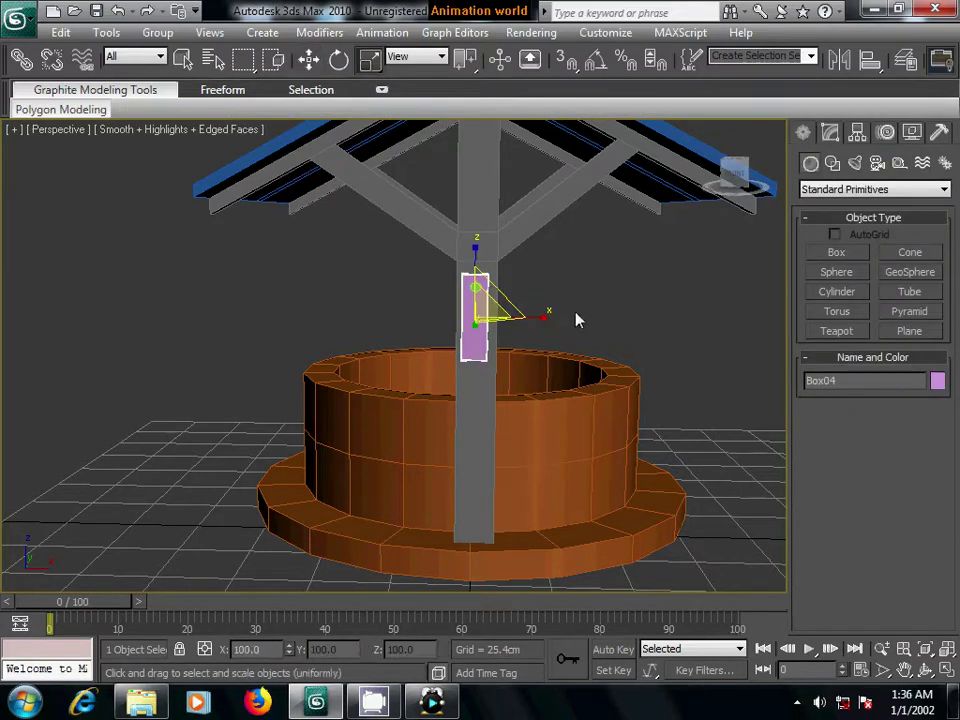
drag(546, 317, 523, 315)
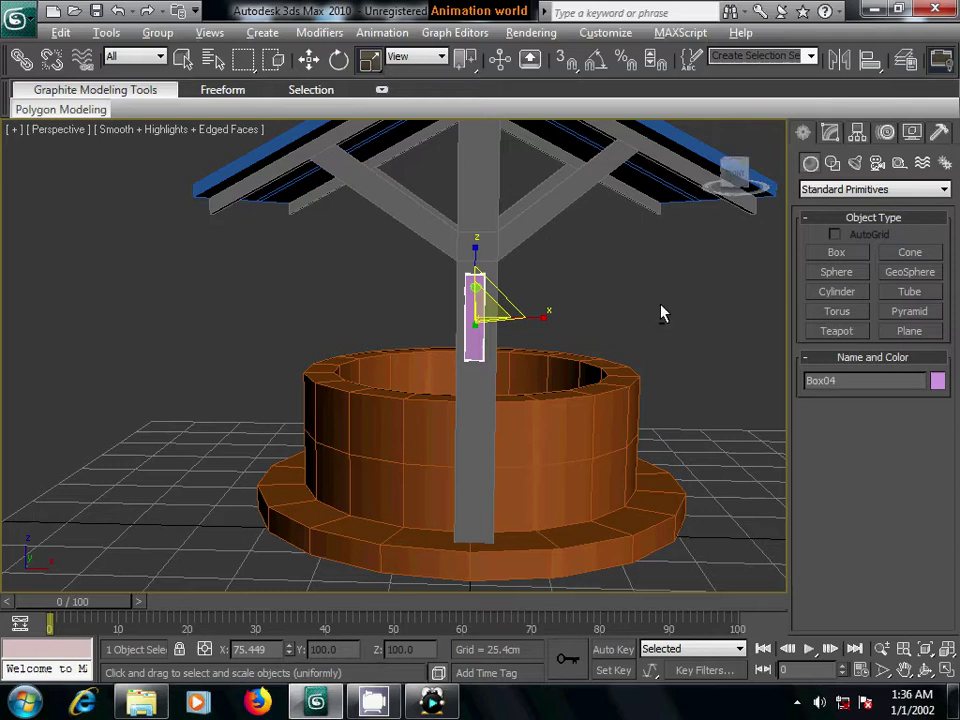
alt+middle_drag(660, 311, 505, 317)
click(325, 263)
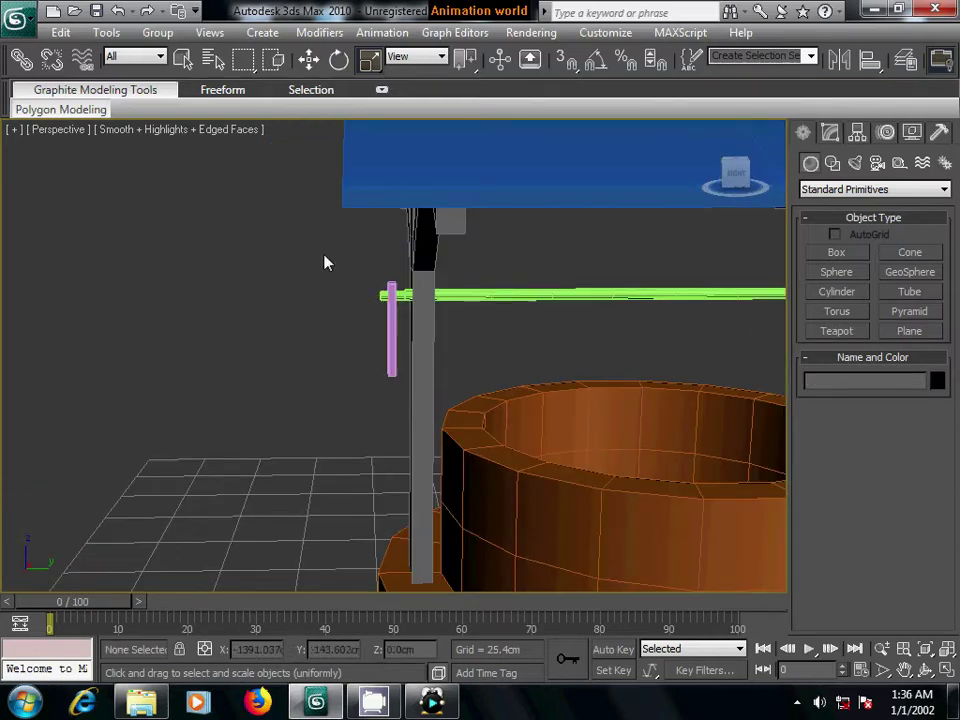
- Shift-move the cylinder's end polygons out as a cloned separate object, Object03
click(830, 132)
click(686, 296)
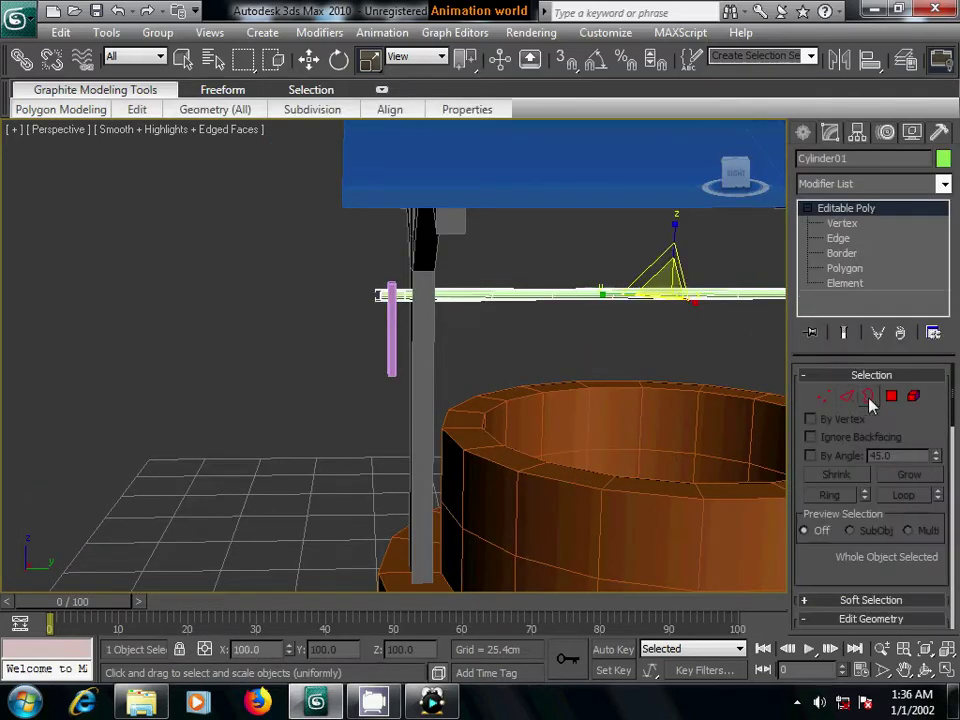
key(4)
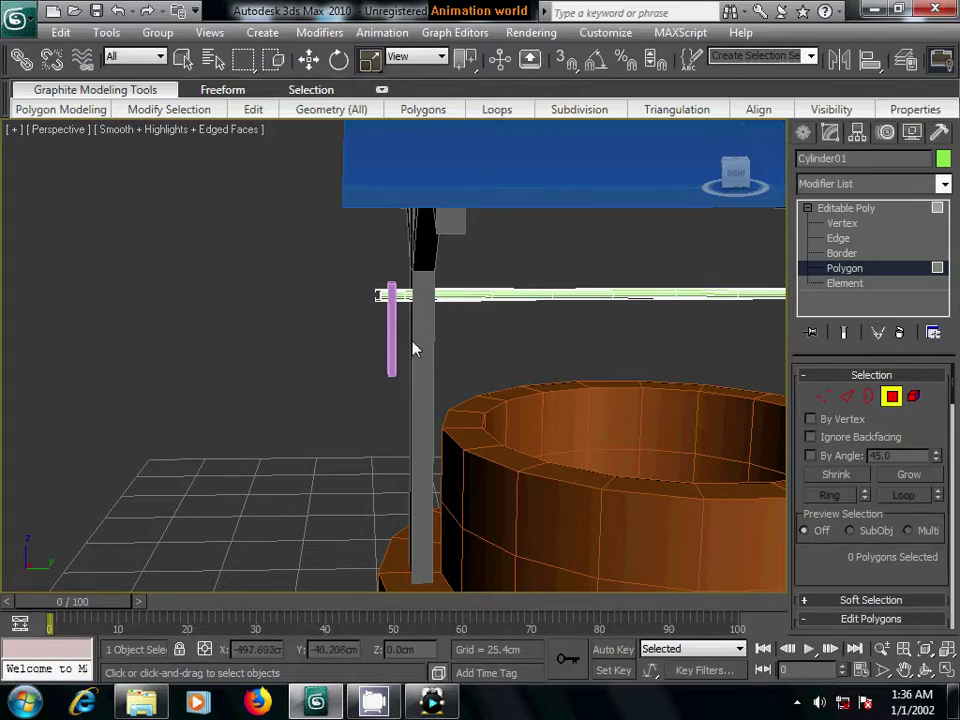
drag(334, 265, 414, 349)
scroll(489, 355, up, 2)
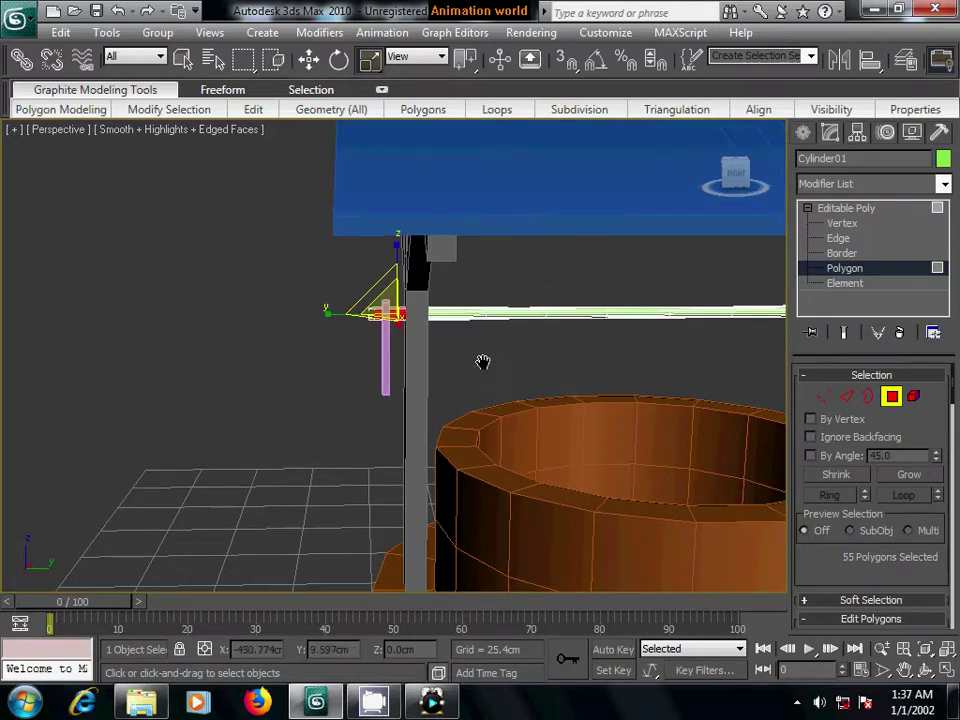
scroll(482, 362, up, 3)
scroll(482, 362, up, 2)
alt+middle_drag(537, 364, 570, 360)
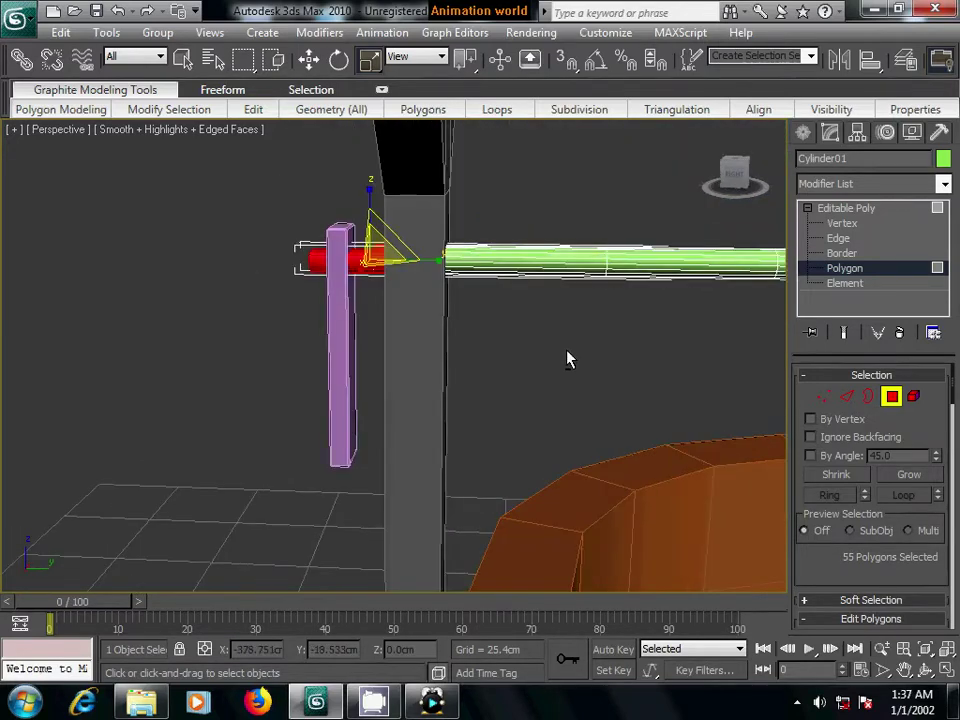
click(309, 59)
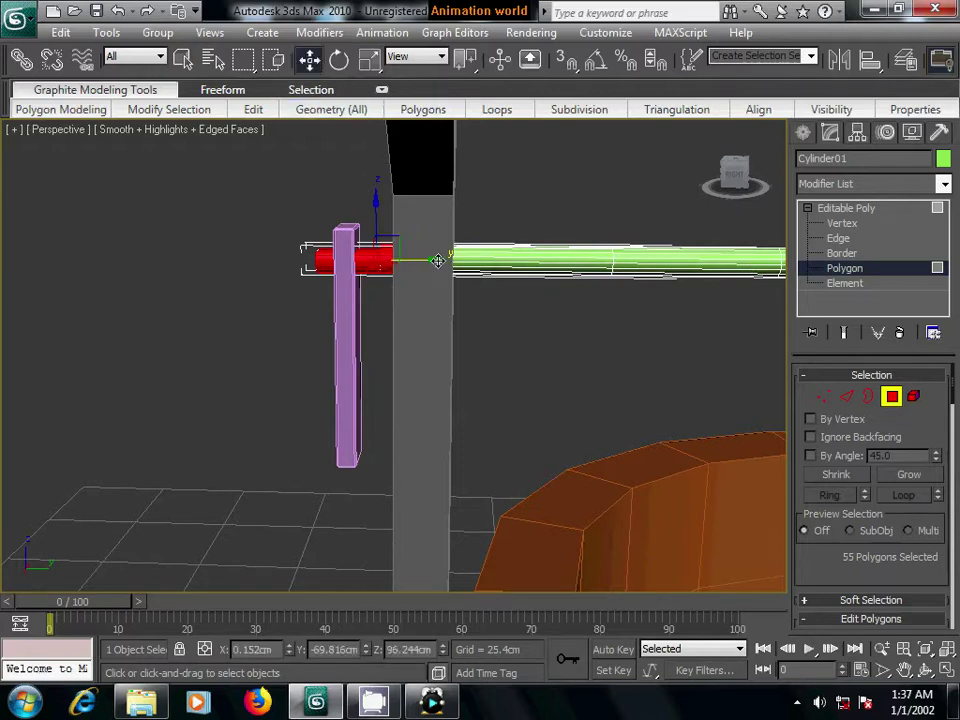
shift+drag(433, 260, 287, 260)
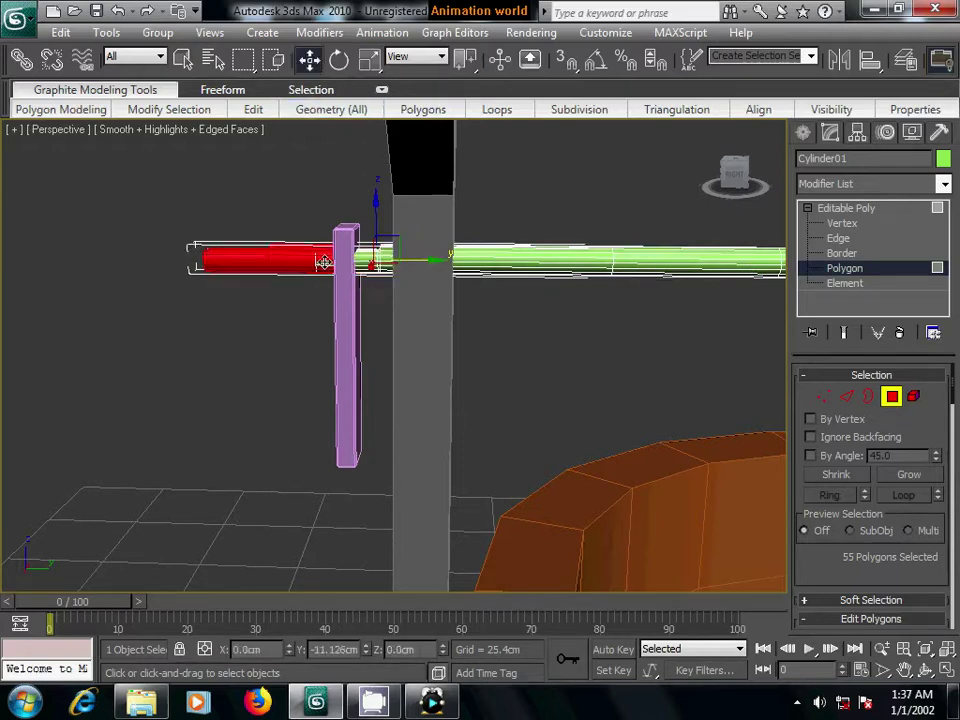
click(896, 367)
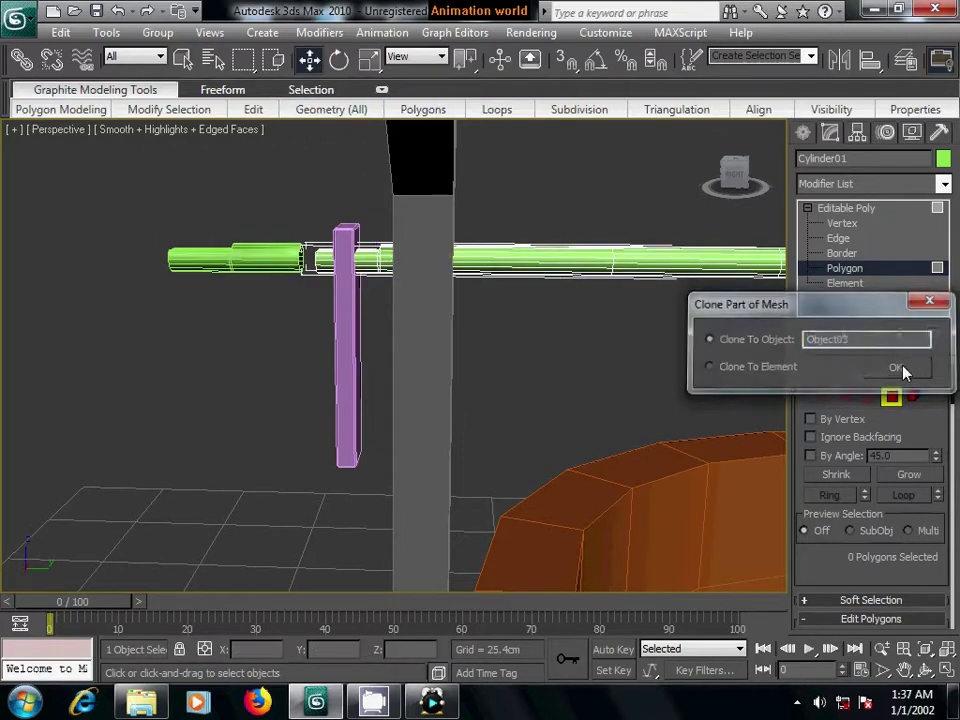
click(806, 133)
- Lower the small peg and adjust its pivot using Affect Pivot Only
alt+middle_drag(596, 394, 542, 400)
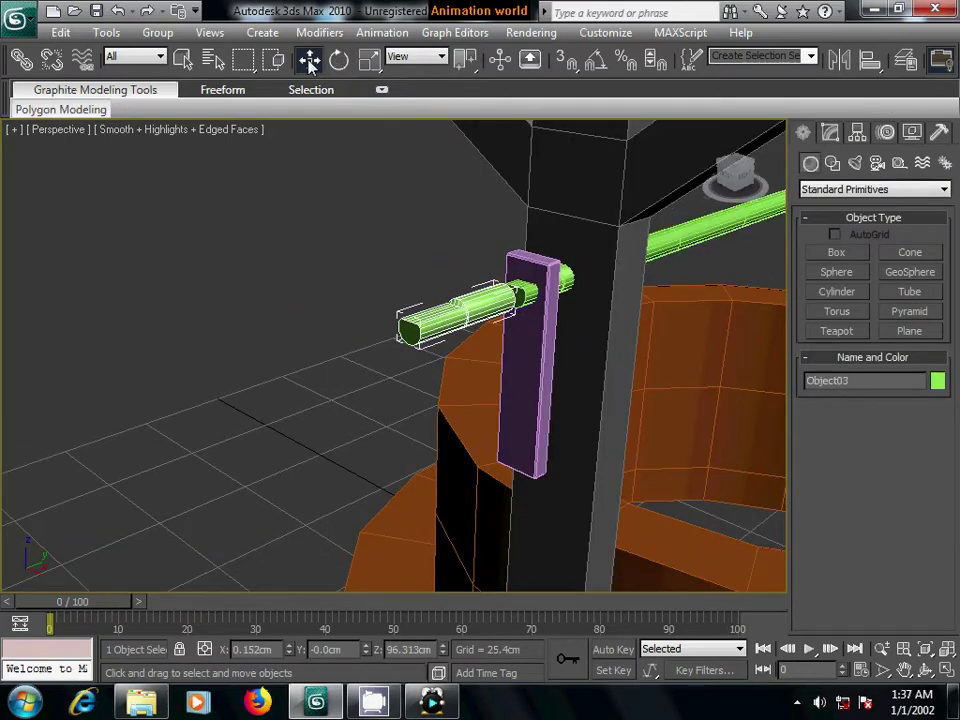
mouse_move(497, 328)
alt+middle_down()
mouse_move(560, 334)
mouse_move(686, 240)
alt+middle_up()
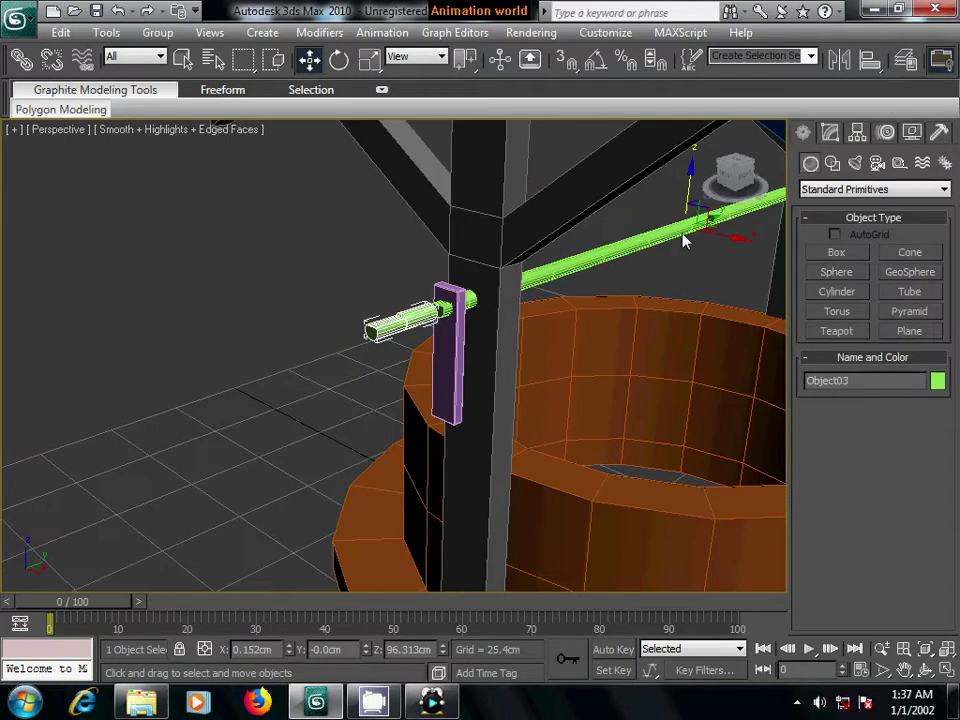
drag(692, 170, 690, 230)
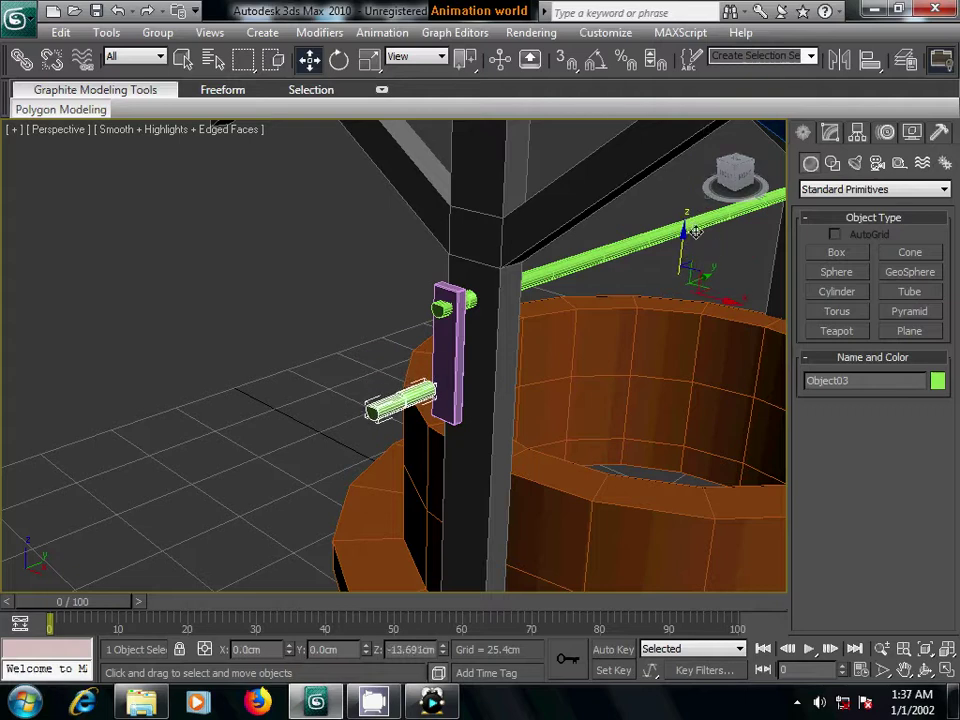
click(857, 133)
click(855, 251)
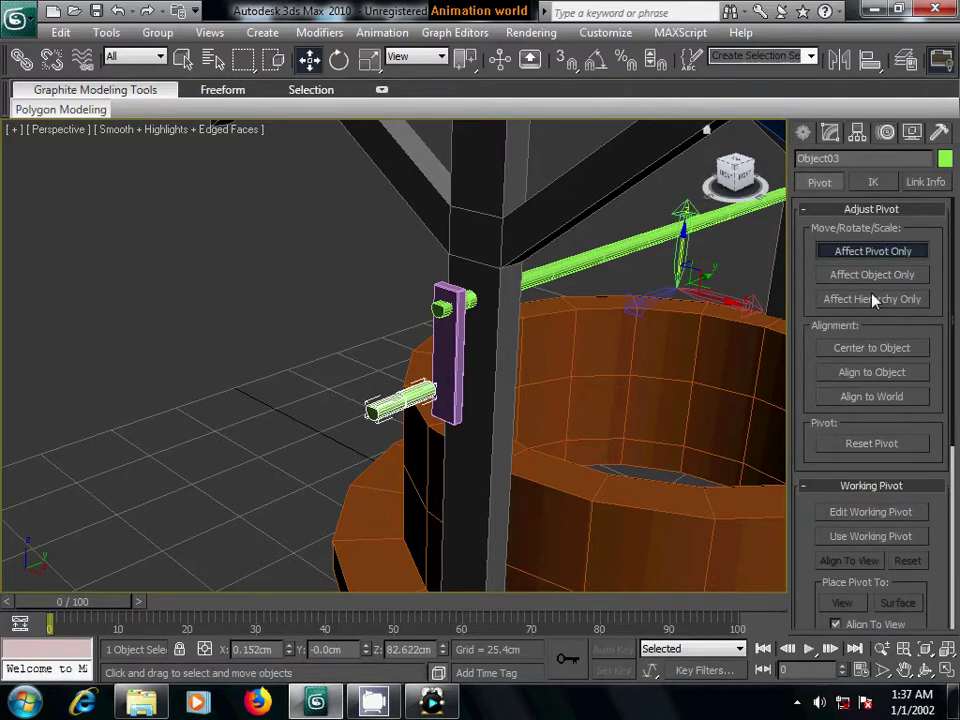
click(803, 133)
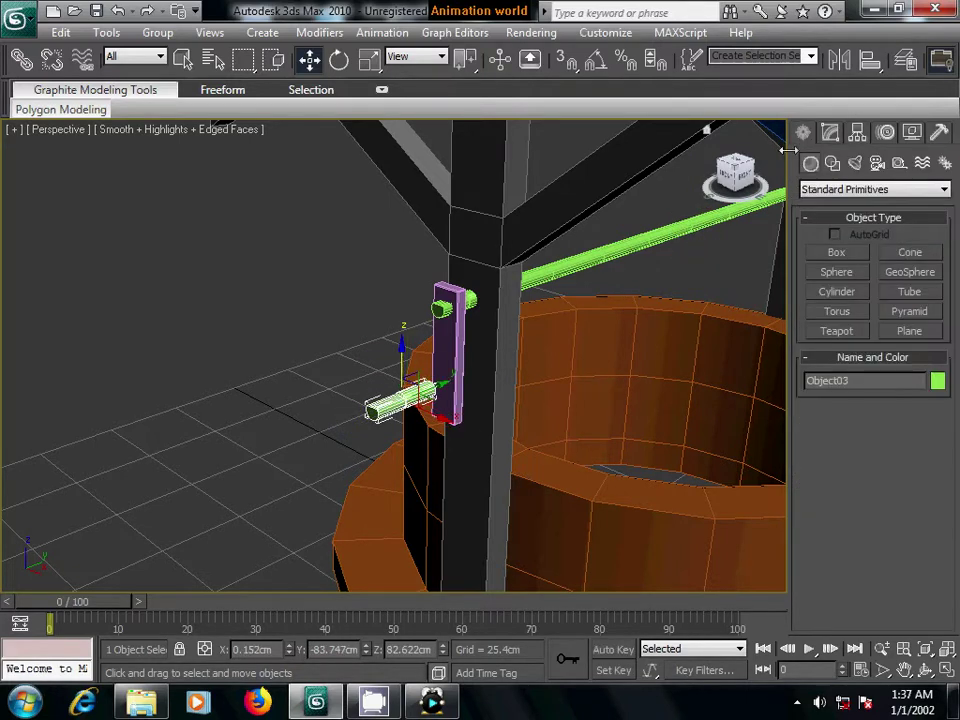
- Mirror the peg and move it along Y and down into place on the pink box
click(838, 59)
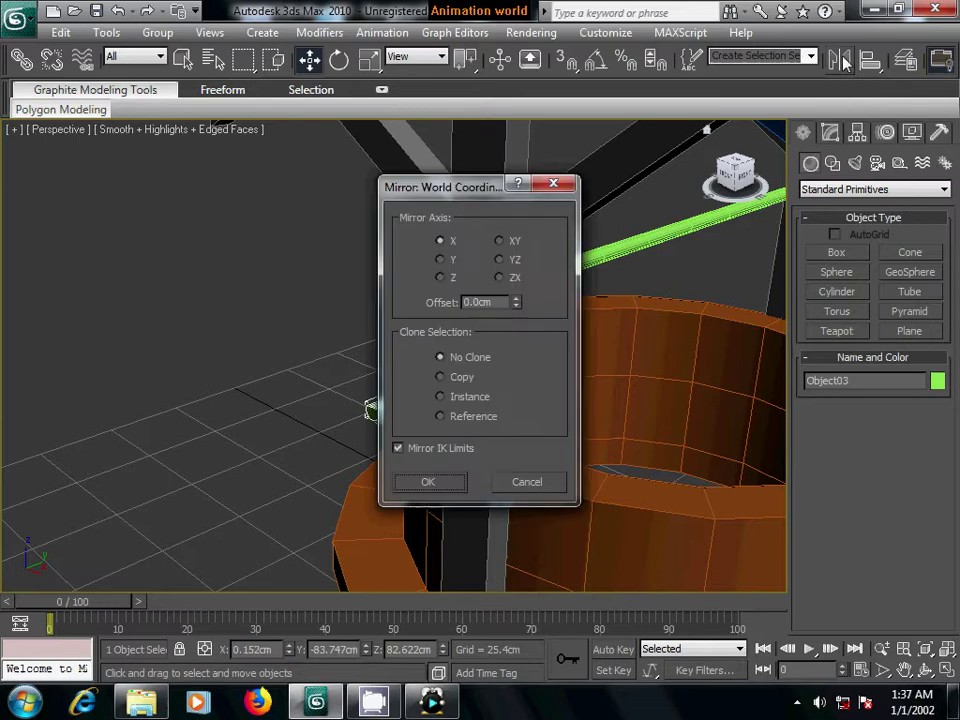
click(430, 482)
scroll(486, 445, up, 3)
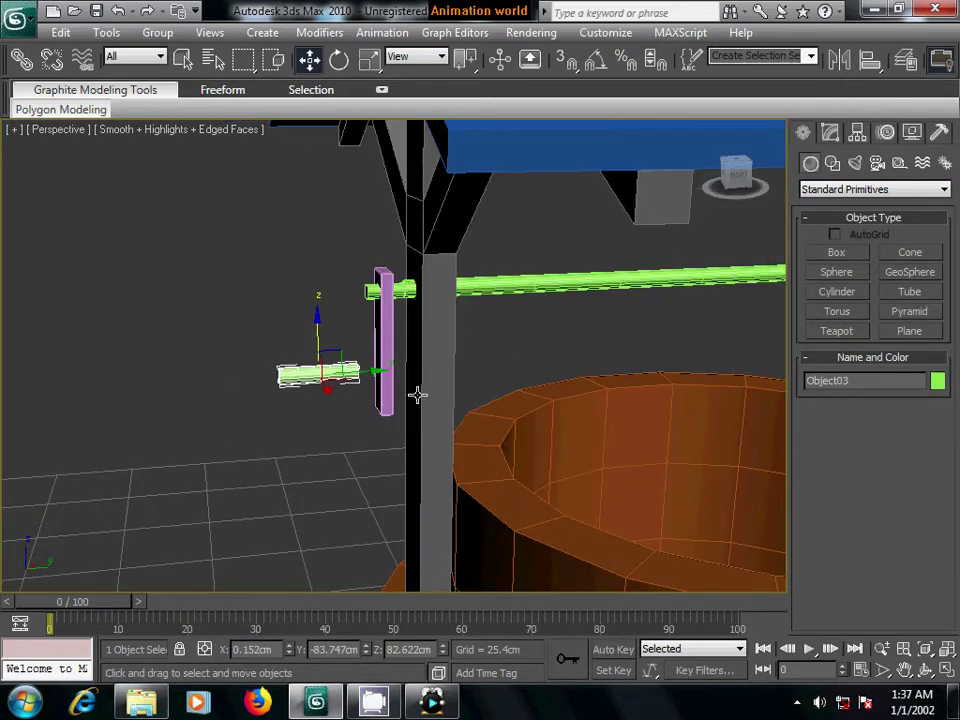
drag(375, 372, 412, 372)
drag(359, 317, 359, 331)
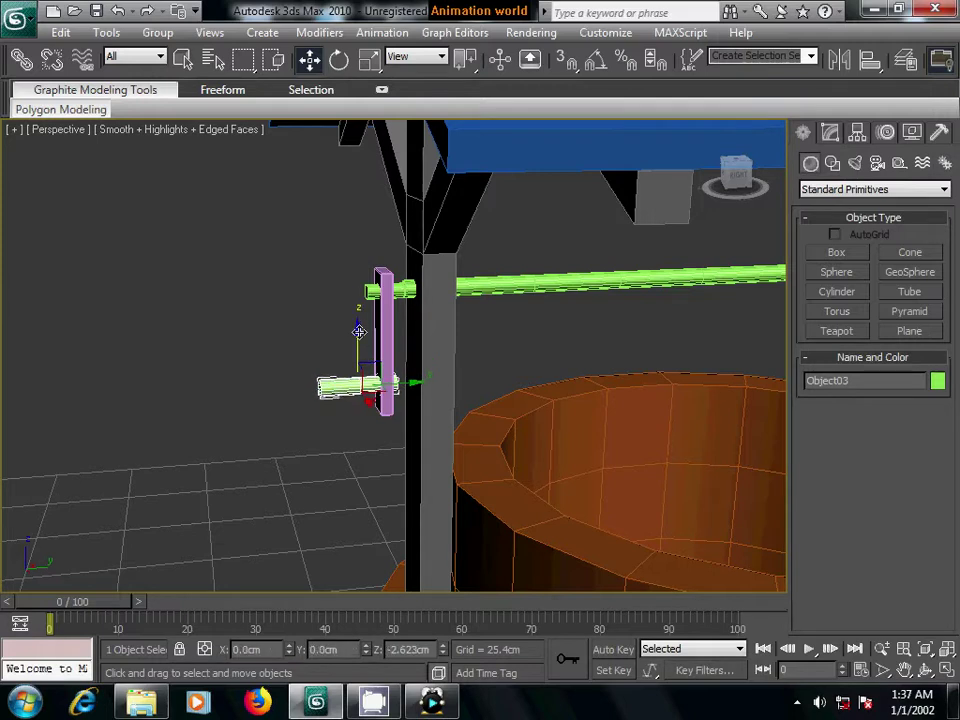
scroll(390, 465, up, 1)
scroll(386, 460, up, 3)
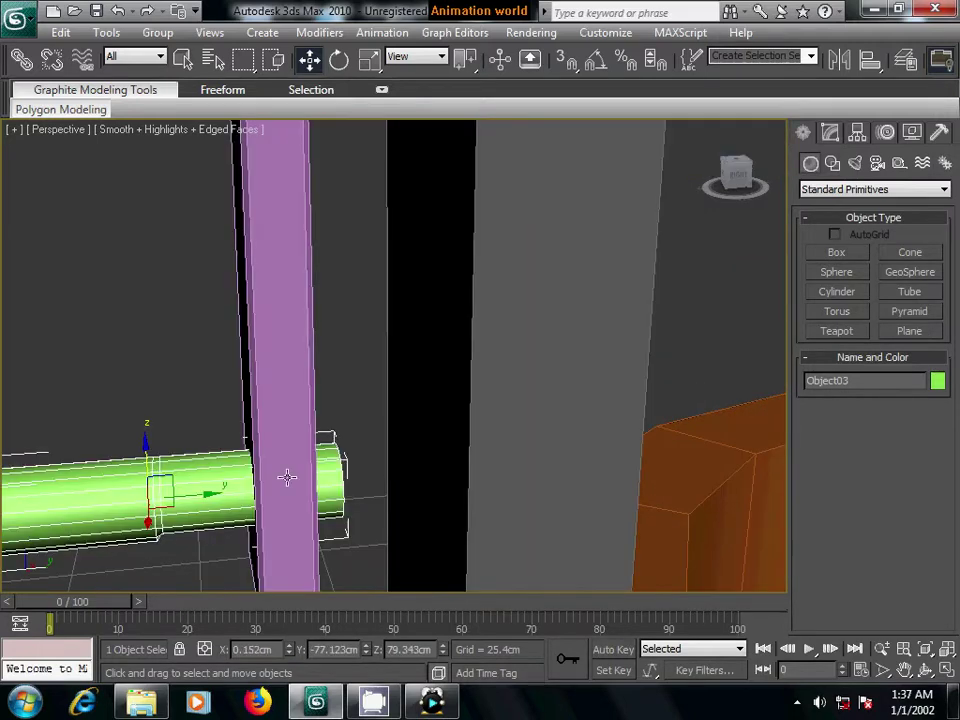
scroll(437, 431, down, 3)
mouse_move(437, 431)
alt+middle_down()
mouse_move(489, 409)
mouse_move(422, 484)
mouse_move(430, 468)
mouse_move(432, 485)
alt+middle_up()
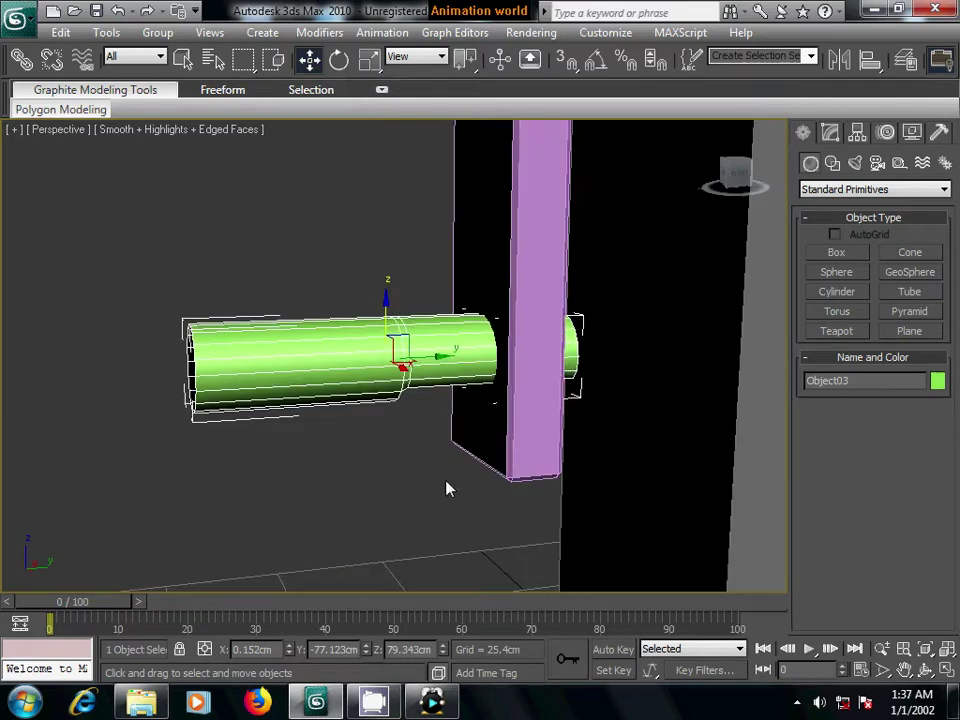
mouse_move(476, 366)
alt+middle_down()
mouse_move(411, 349)
mouse_move(543, 361)
mouse_move(437, 386)
mouse_move(440, 378)
alt+middle_up()
- At Vertex level, select the peg's right-end vertices and slide them to the pink post
click(830, 135)
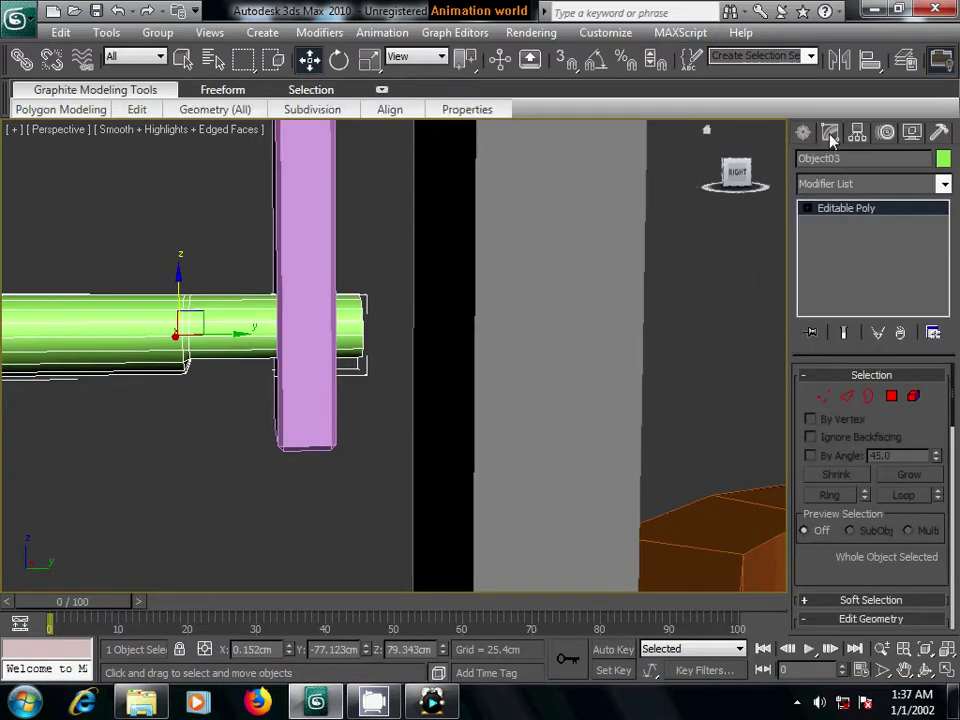
click(823, 396)
drag(345, 285, 425, 408)
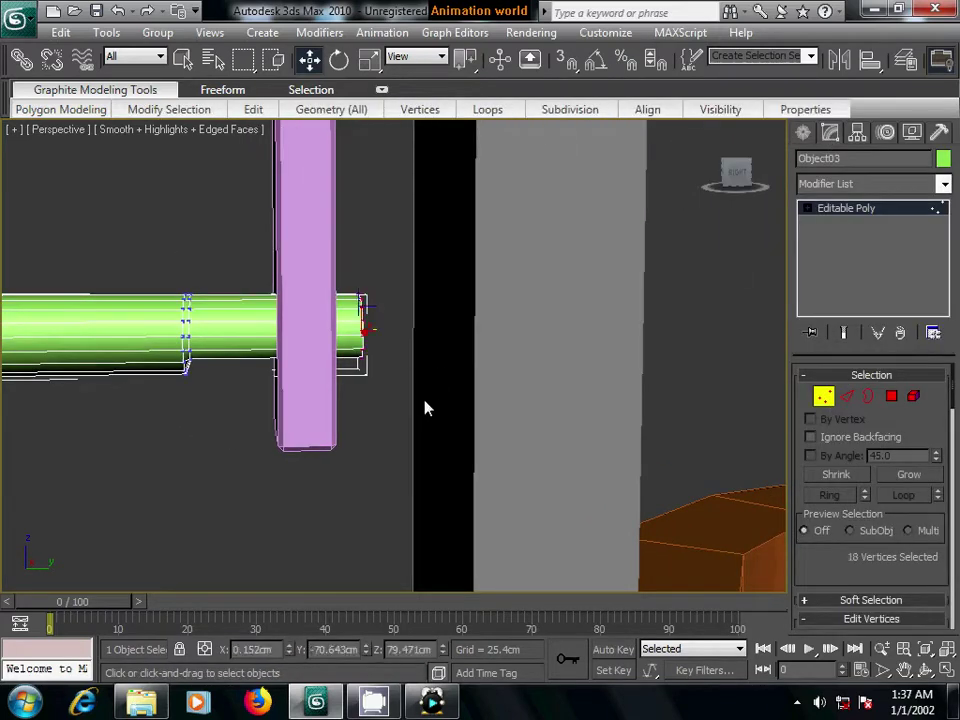
mouse_move(421, 328)
mouse_down()
mouse_move(324, 330)
mouse_move(345, 332)
mouse_up()
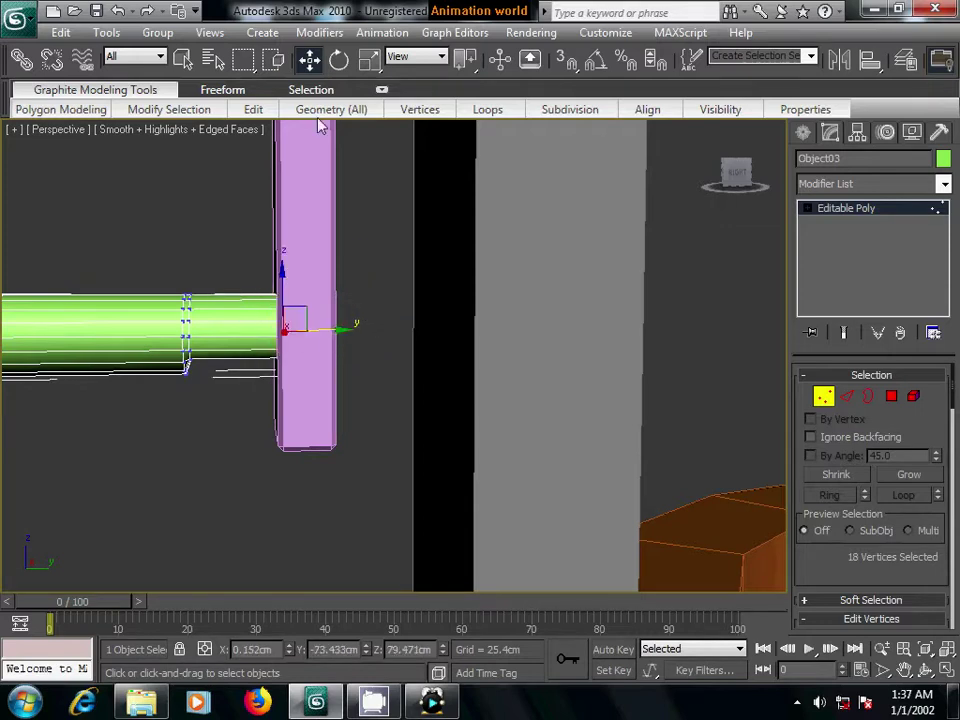
middle_drag(330, 441, 431, 443)
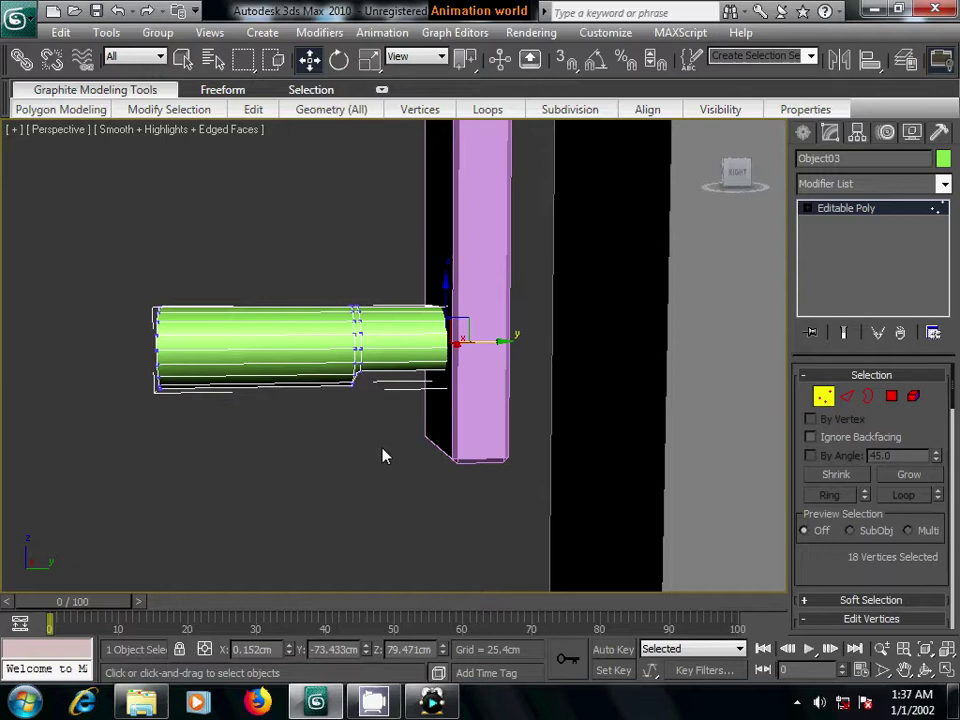
drag(383, 454, 140, 292)
drag(348, 346, 368, 343)
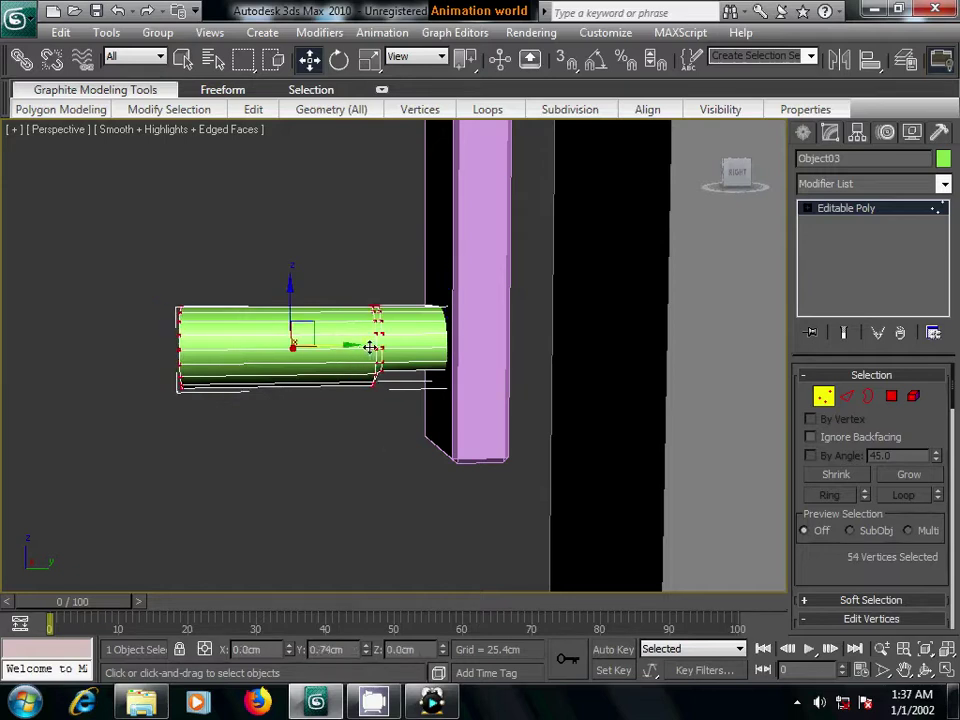
alt+middle_drag(450, 409, 459, 421)
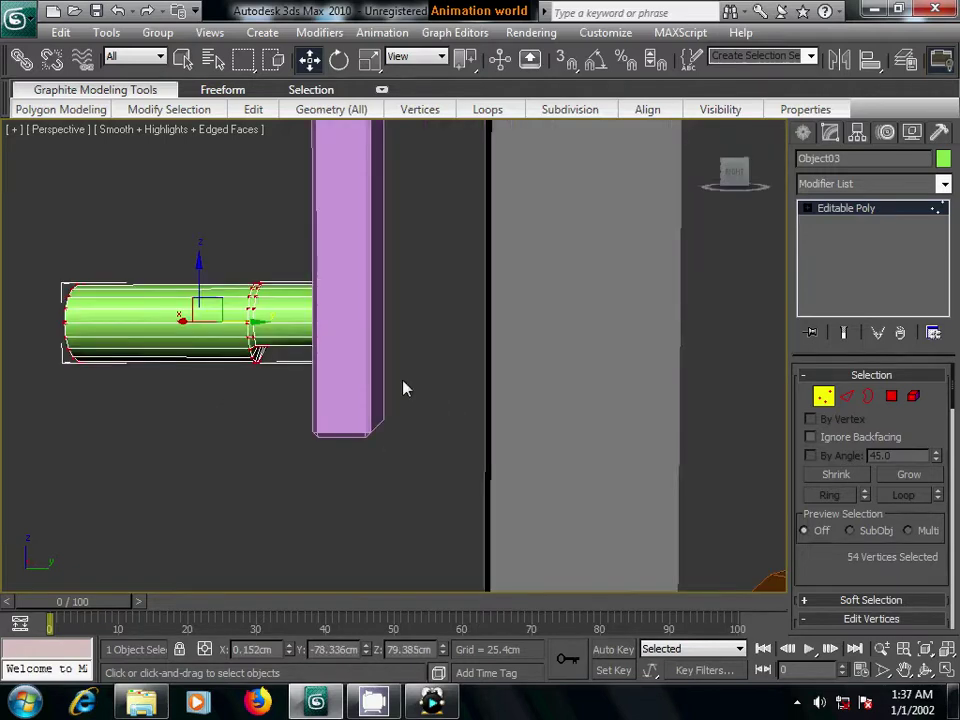
key(ctrl+z)
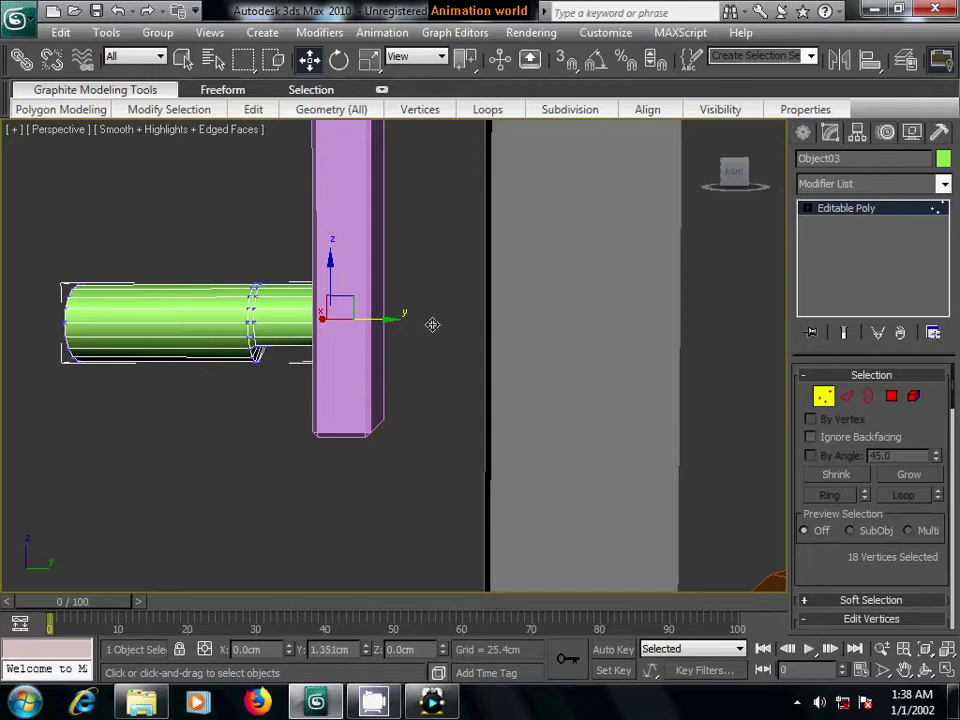
- Push the end ring through the post, then shift all the peg's vertices right
drag(432, 324, 449, 329)
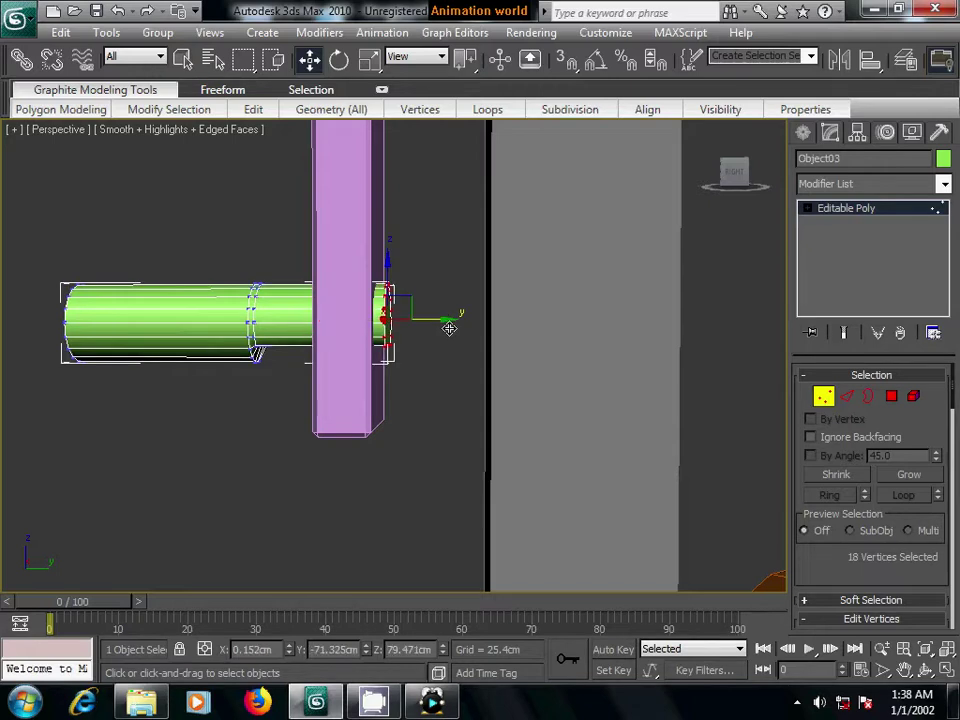
alt+middle_drag(250, 479, 270, 480)
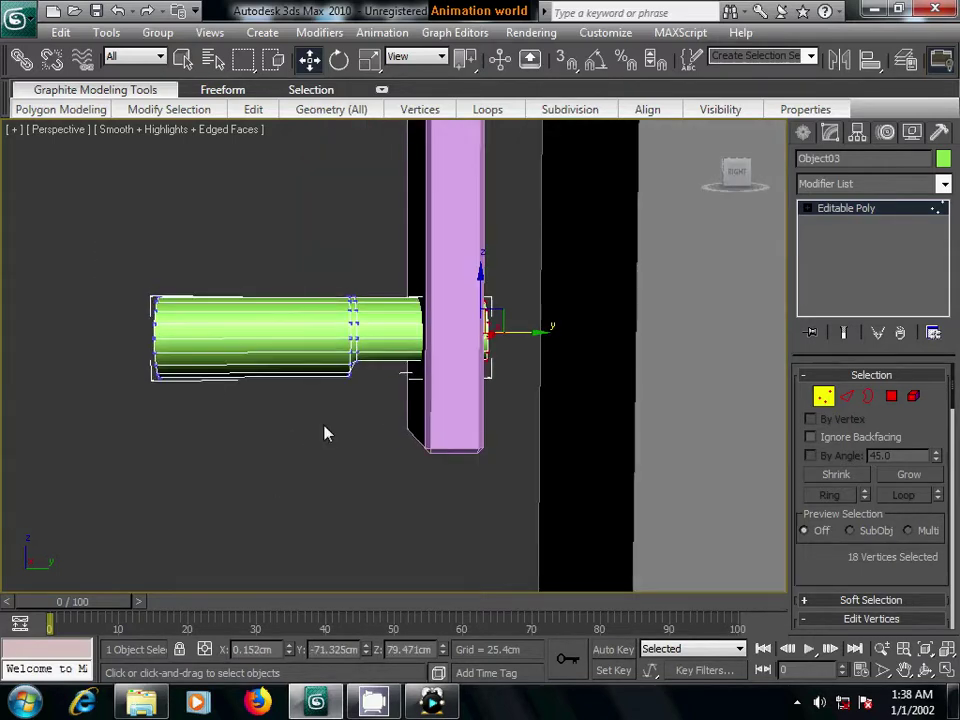
key(ctrl+a)
drag(349, 336, 405, 337)
click(364, 457)
scroll(478, 484, down, 2)
scroll(480, 490, down, 2)
scroll(480, 491, down, 3)
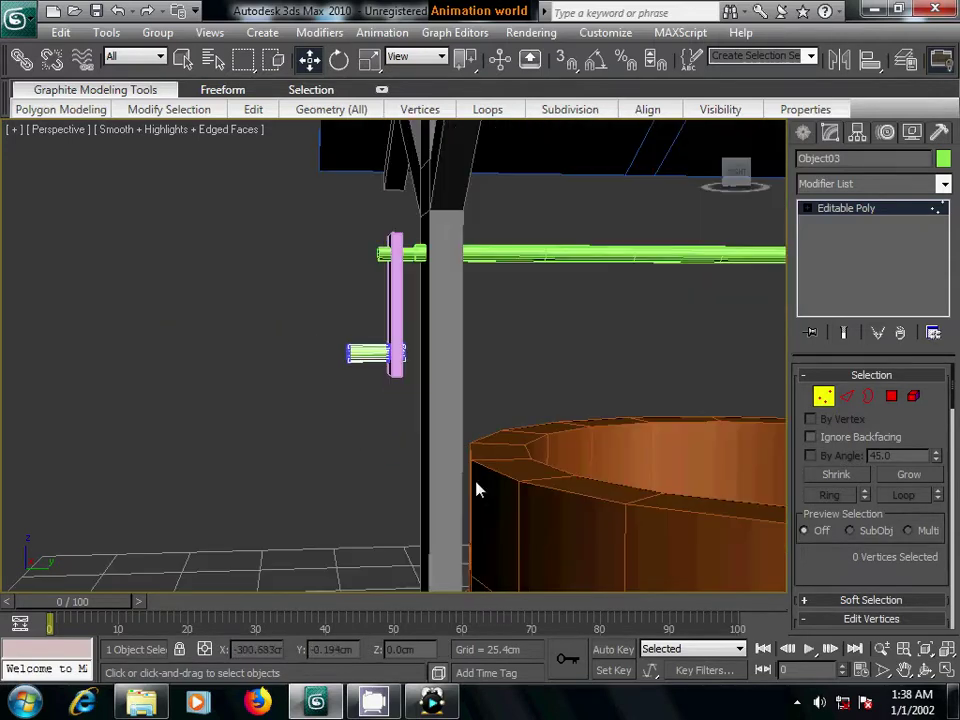
mouse_move(376, 494)
alt+middle_down()
mouse_move(495, 506)
mouse_move(439, 508)
mouse_move(671, 444)
mouse_move(333, 488)
alt+middle_up()
click(891, 396)
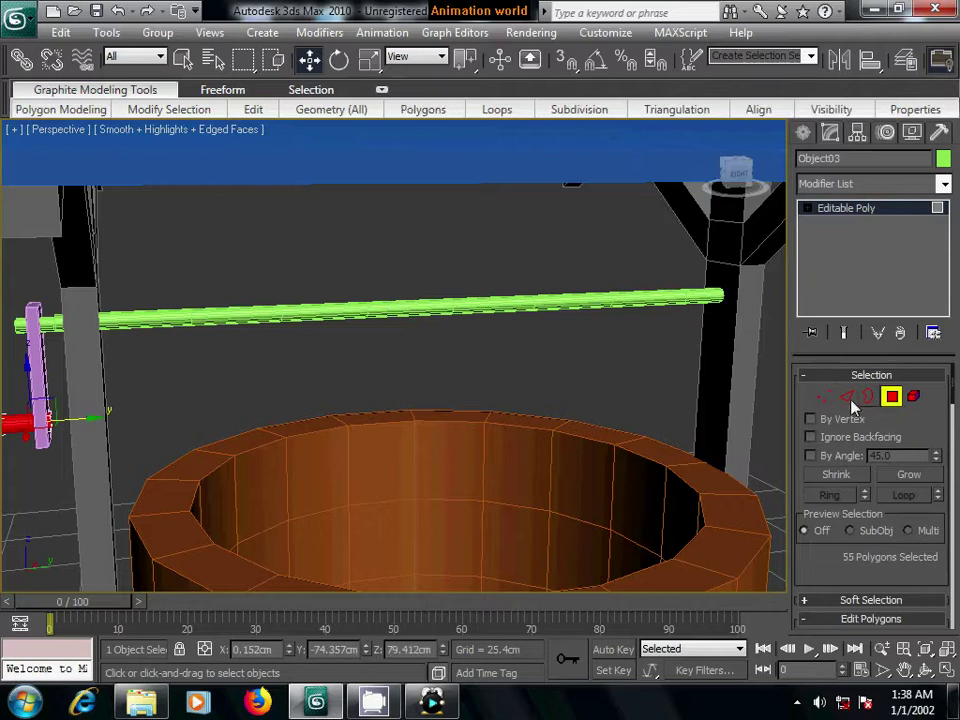
middle_drag(523, 410, 525, 425)
drag(150, 270, 551, 407)
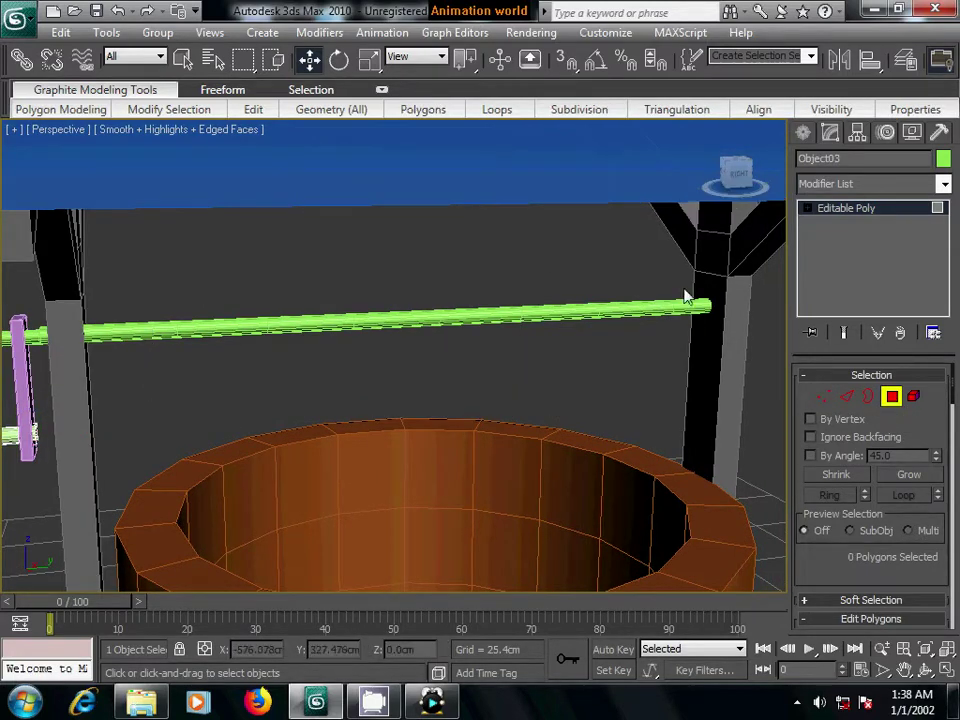
click(611, 306)
click(830, 132)
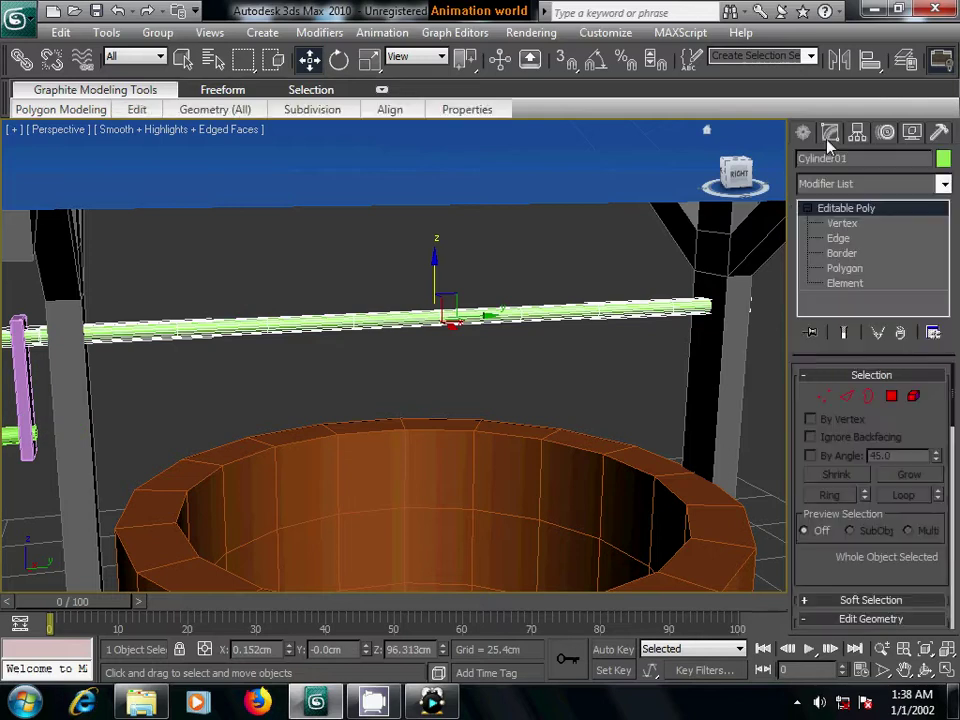
click(891, 396)
key(ctrl+a)
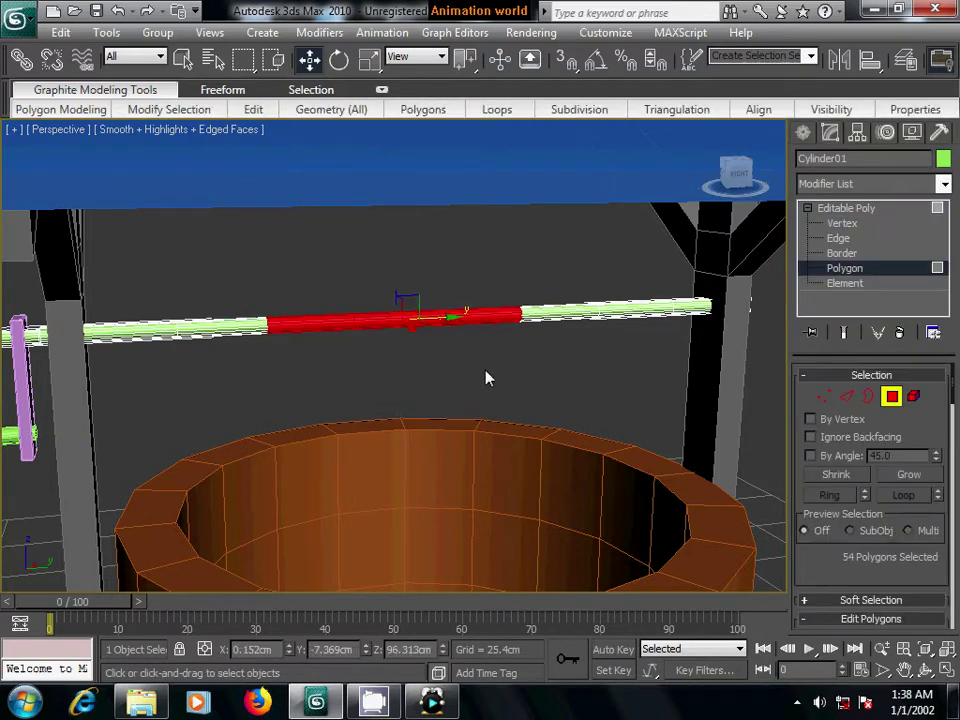
mouse_move(483, 377)
alt+middle_down()
mouse_move(512, 386)
mouse_move(184, 337)
alt+middle_up()
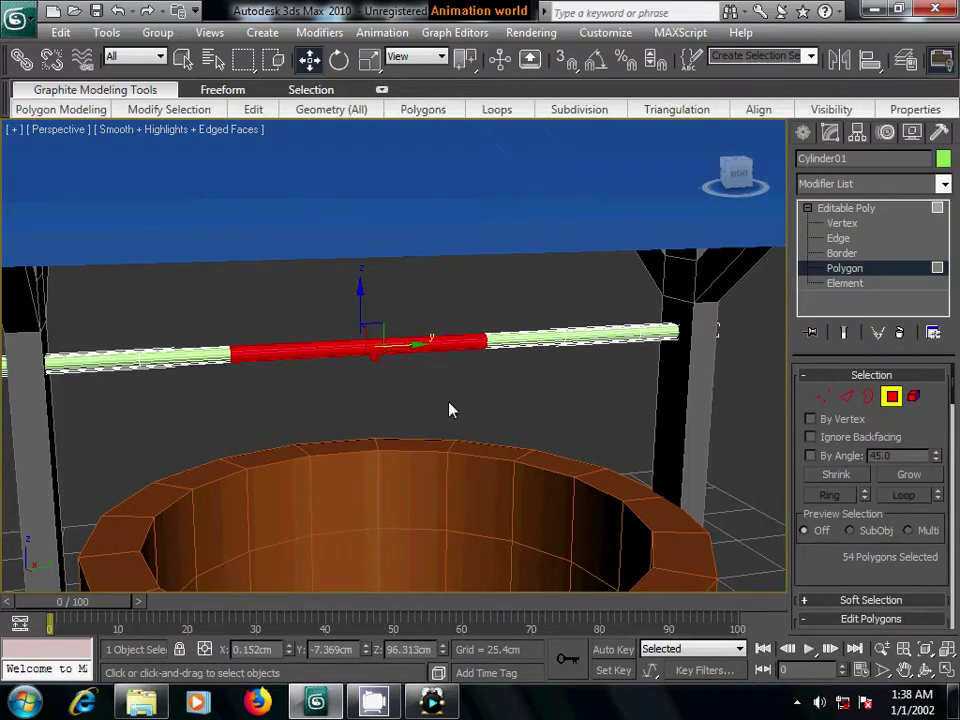
key(ctrl+Page_Up)
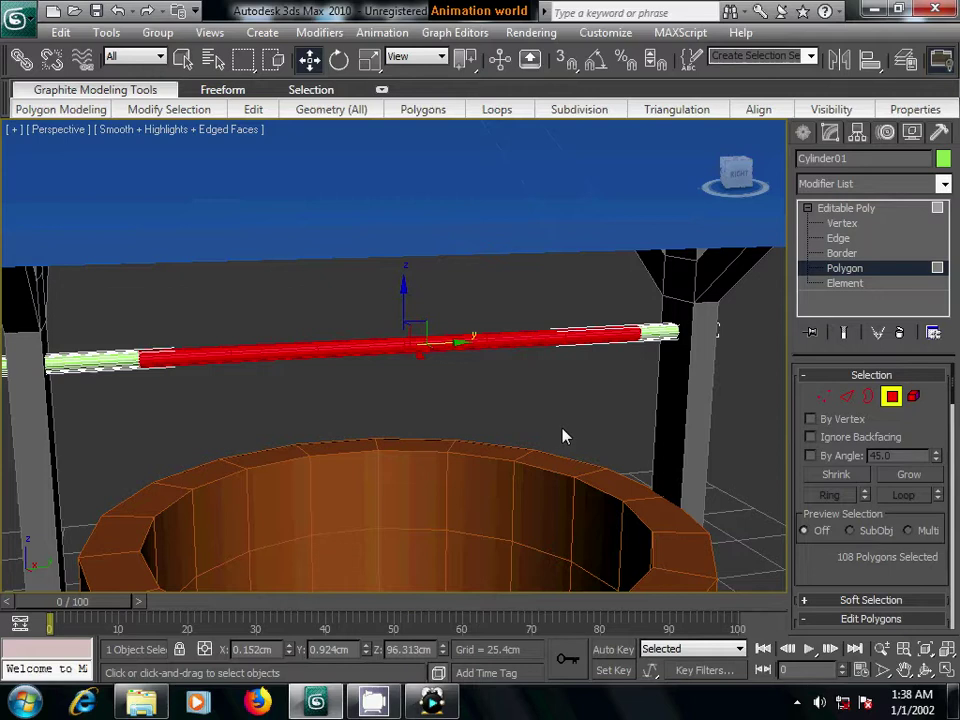
mouse_move(555, 436)
alt+middle_down()
mouse_move(474, 433)
mouse_move(533, 438)
alt+middle_up()
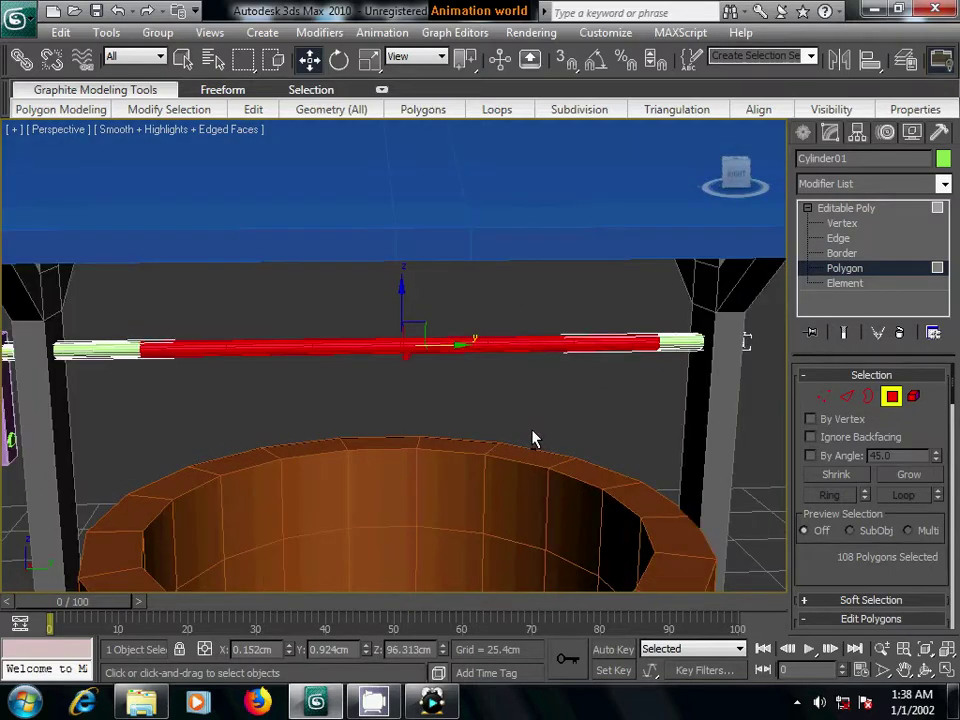
ctrl+drag(126, 326, 150, 401)
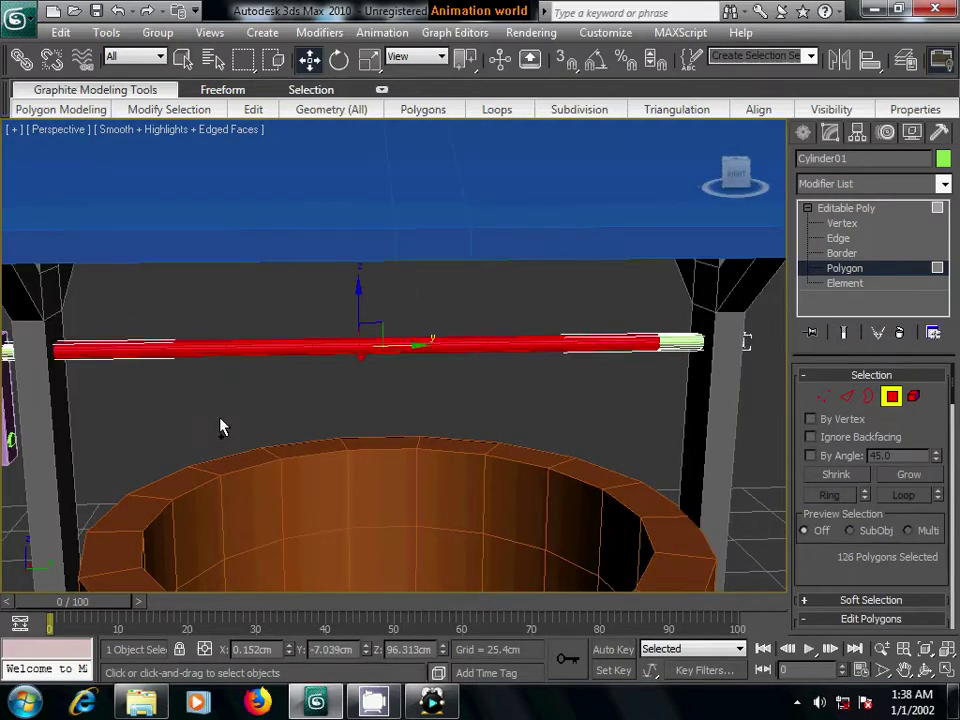
mouse_move(221, 424)
middle_down()
mouse_move(319, 420)
mouse_move(279, 407)
mouse_move(317, 407)
middle_up()
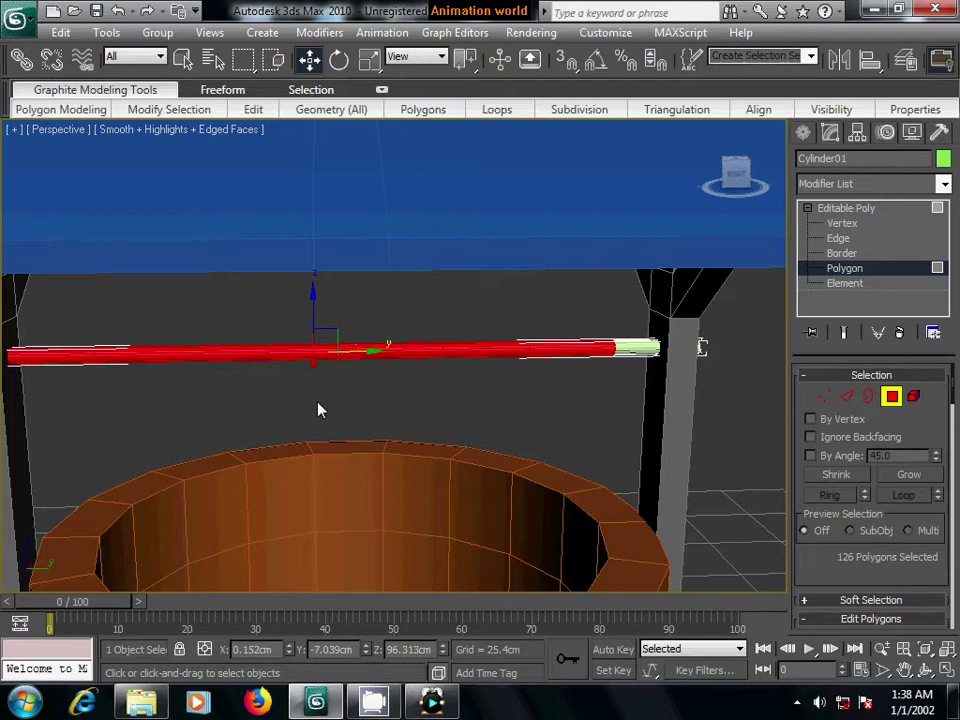
click(350, 397)
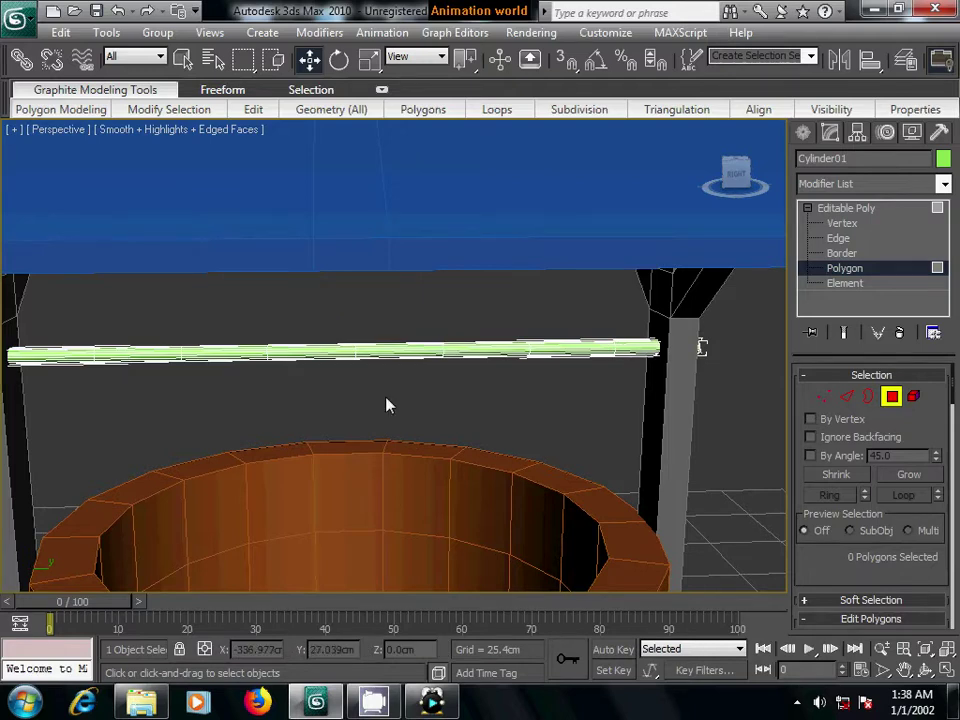
key(F3)
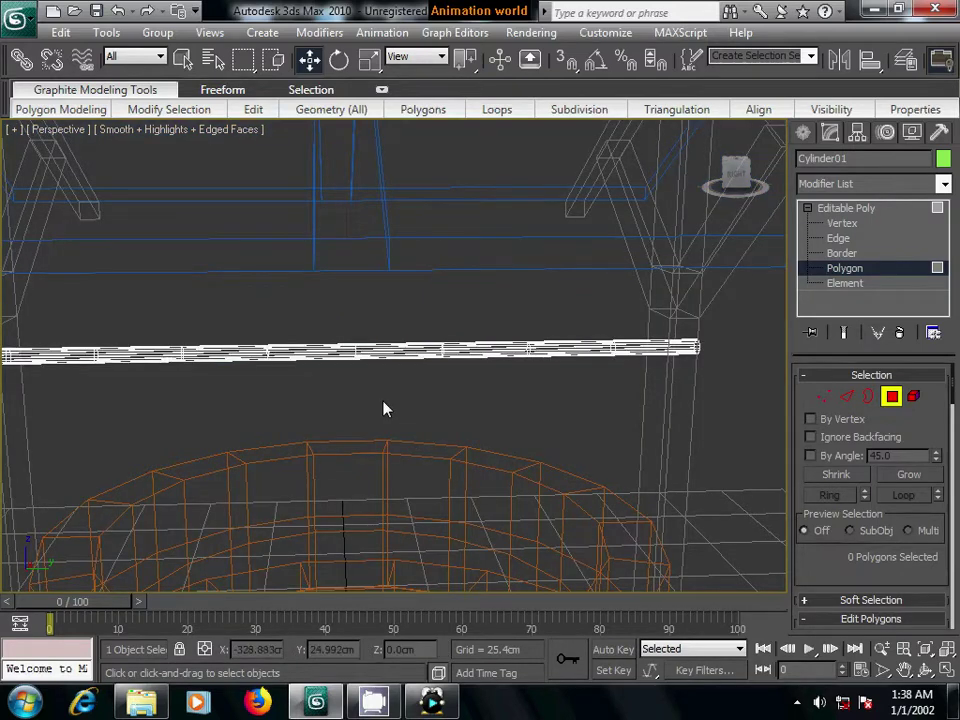
key(F3)
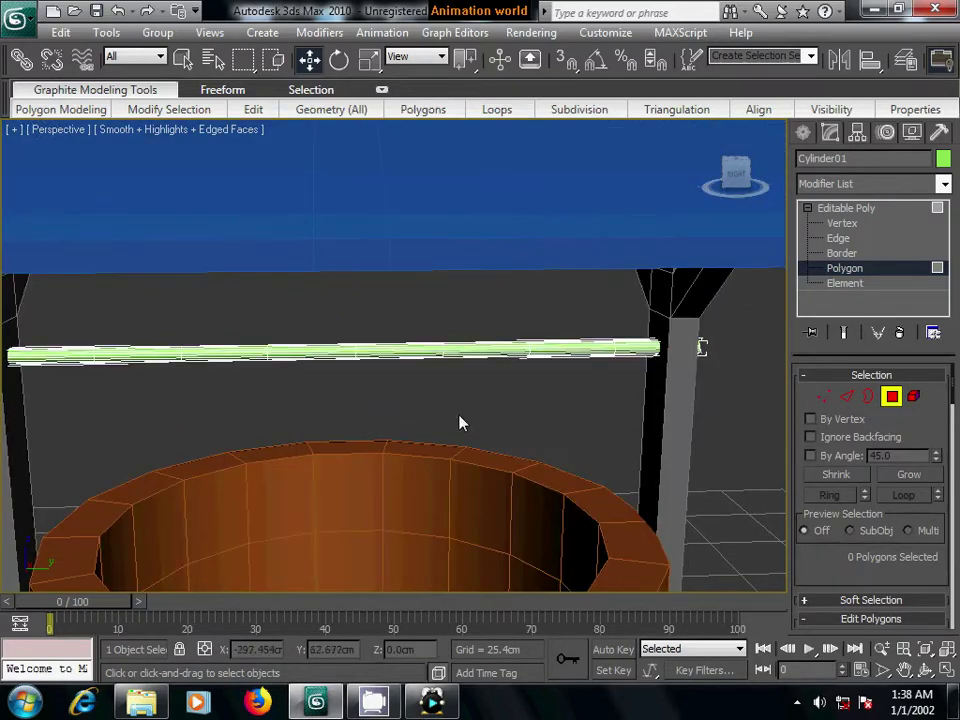
mouse_move(459, 422)
alt+middle_down()
mouse_move(309, 430)
mouse_move(349, 435)
alt+middle_up()
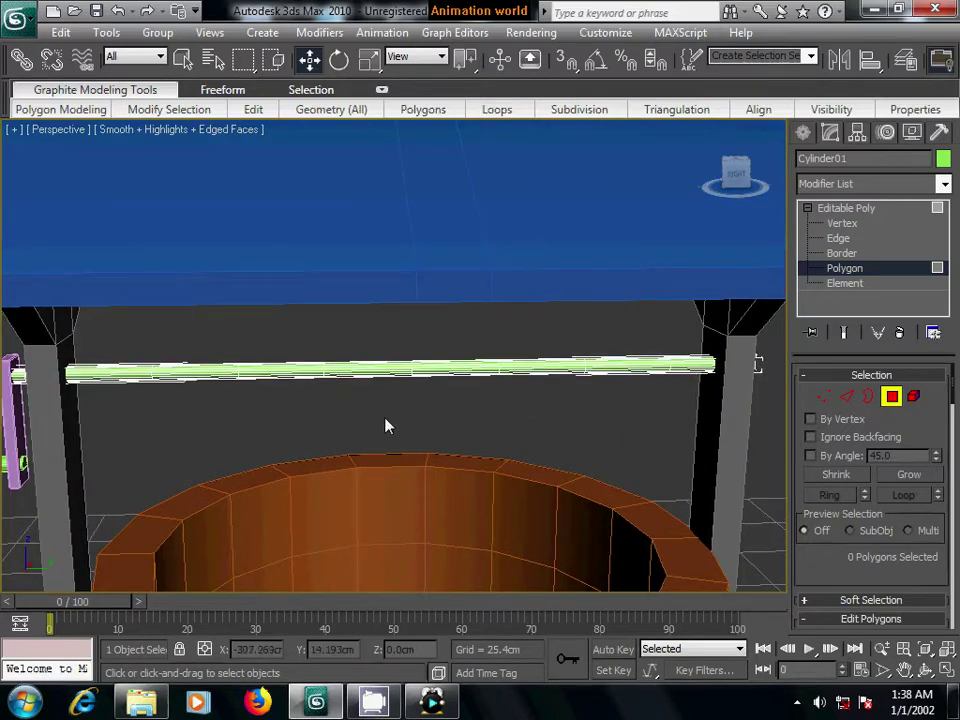
- Connect the 18 edges near the crossbar's left end with a single new edge loop
click(846, 397)
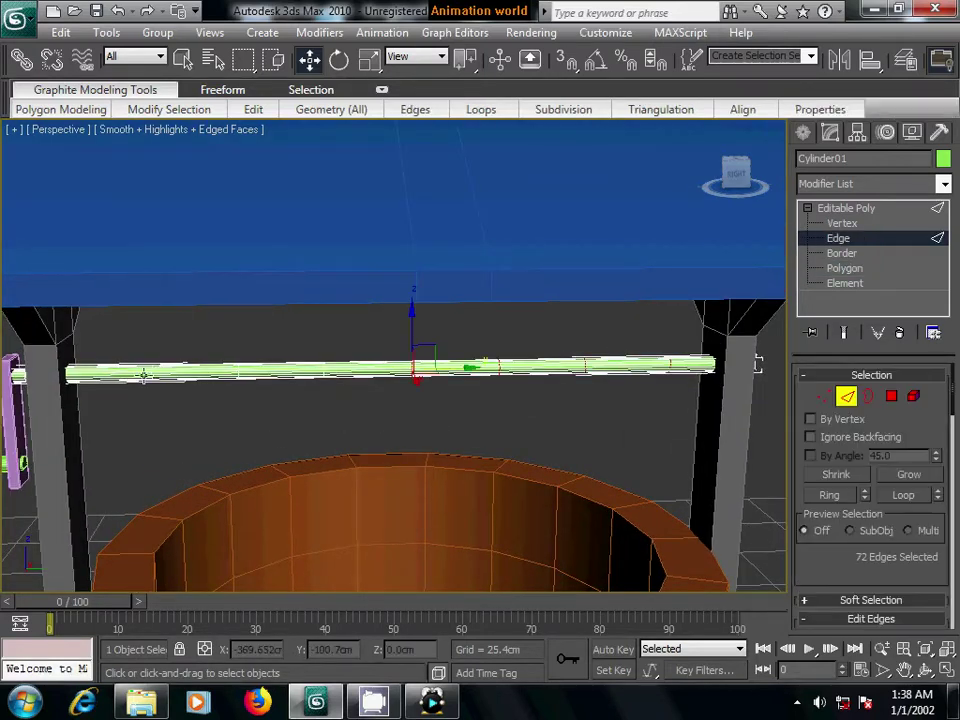
click(161, 432)
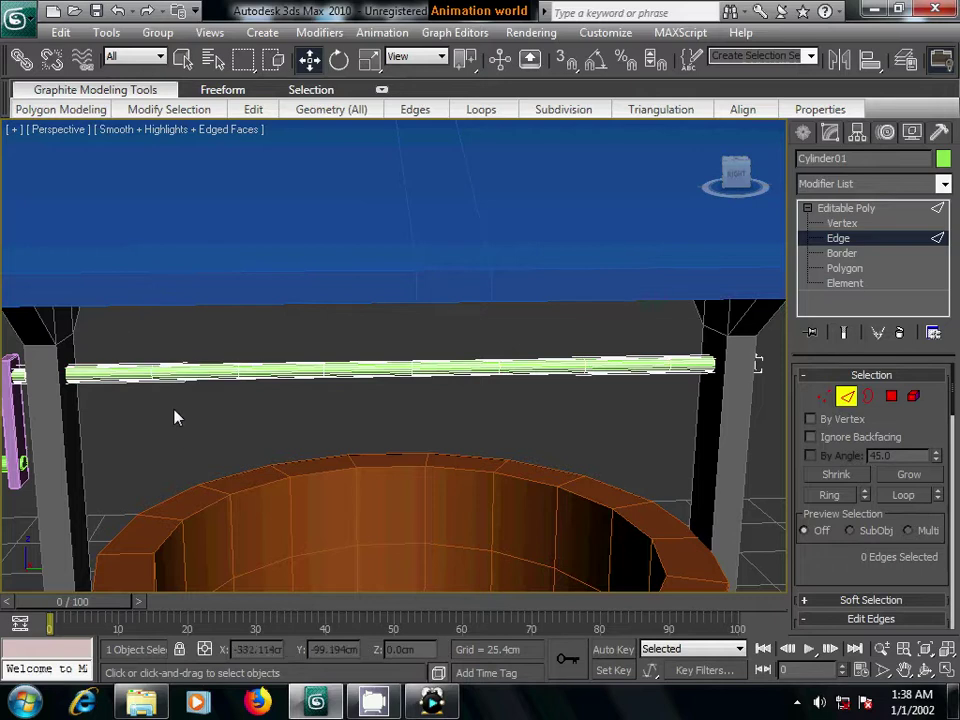
drag(111, 336, 157, 432)
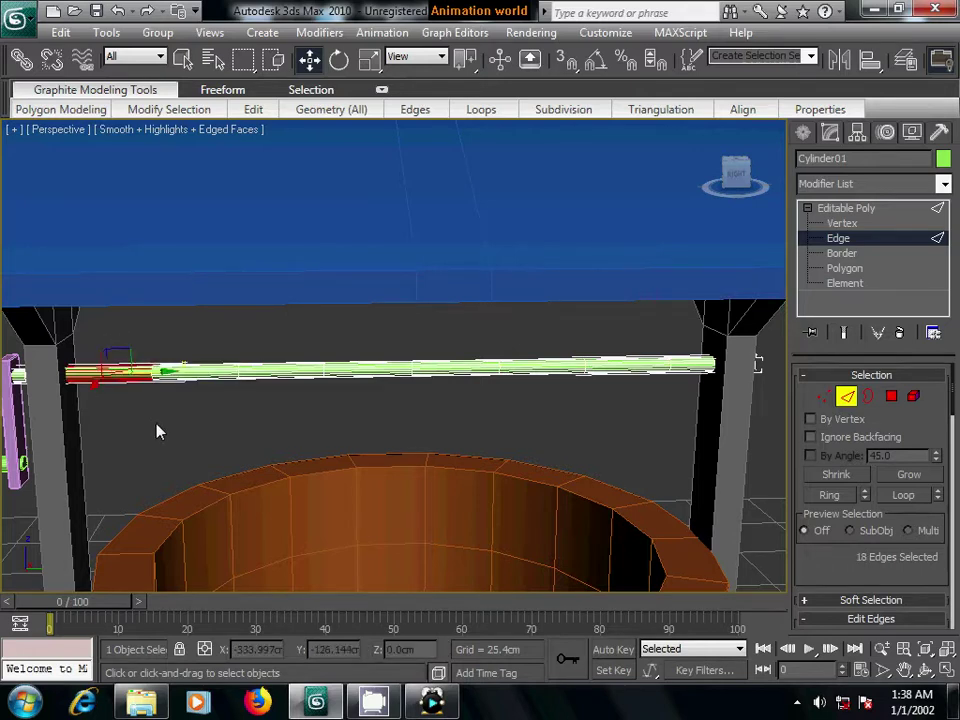
scroll(853, 536, down, 3)
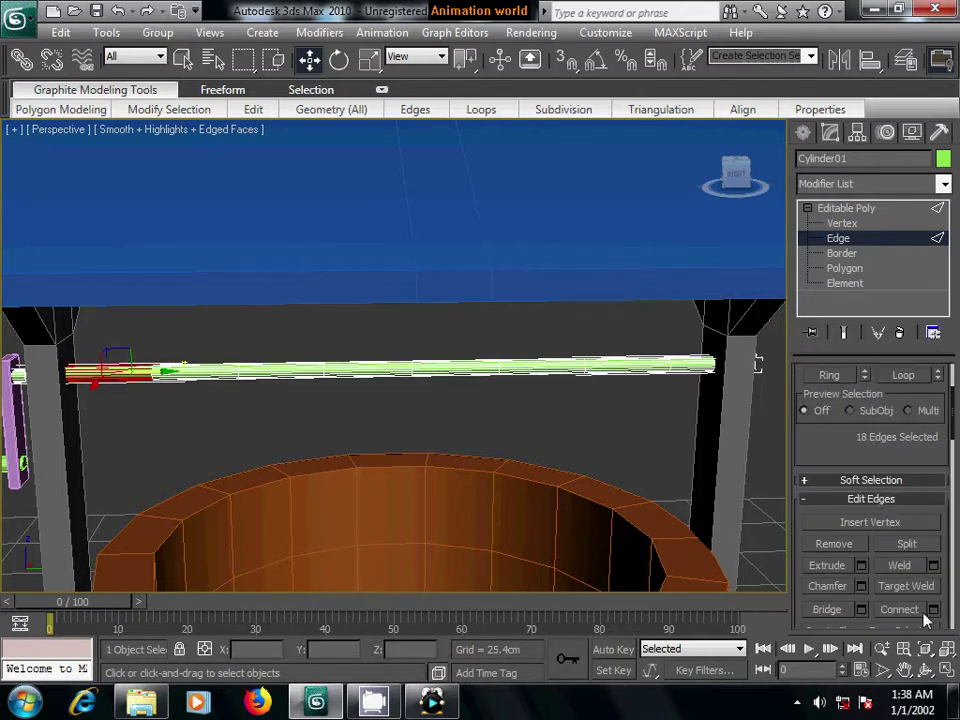
click(932, 609)
click(809, 357)
click(809, 357)
click(809, 357)
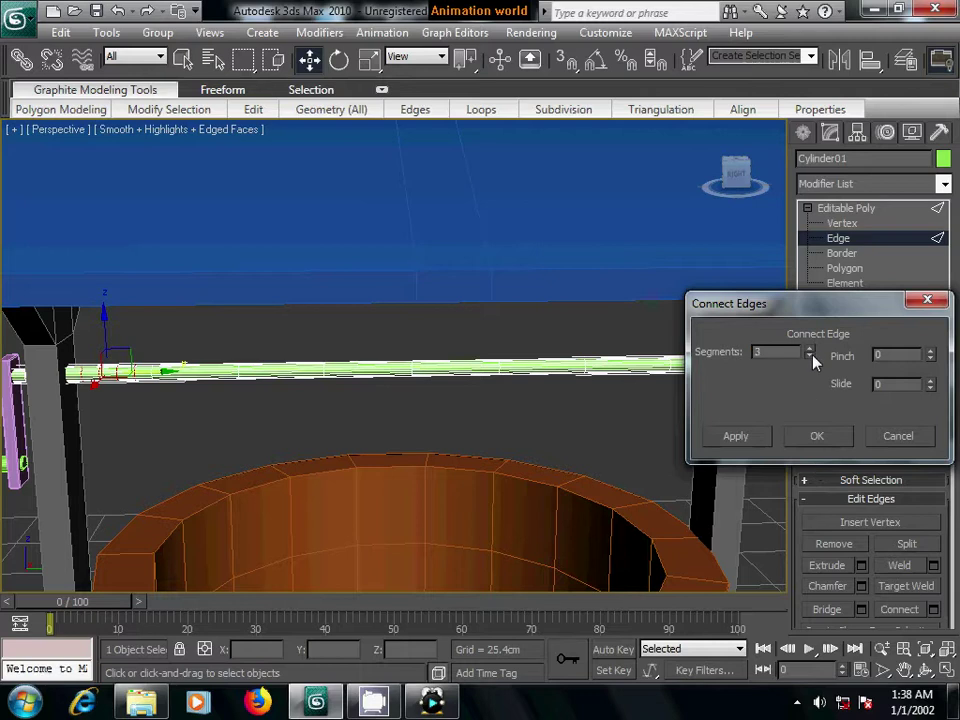
click(815, 437)
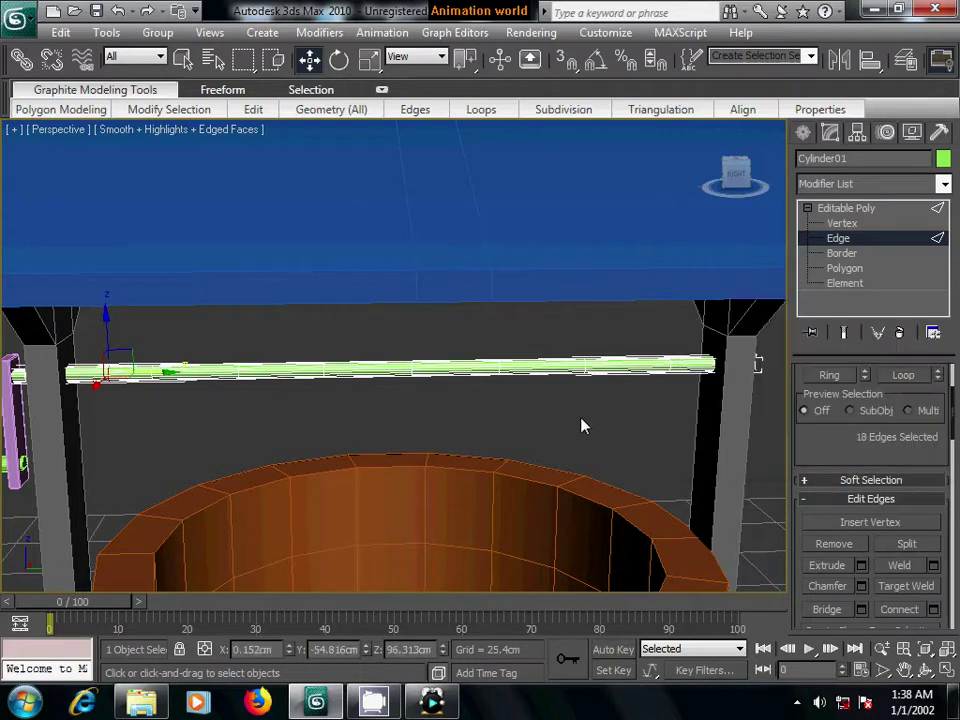
- Extrude all of the rod's polygons 1.27 cm along their local normals
click(843, 268)
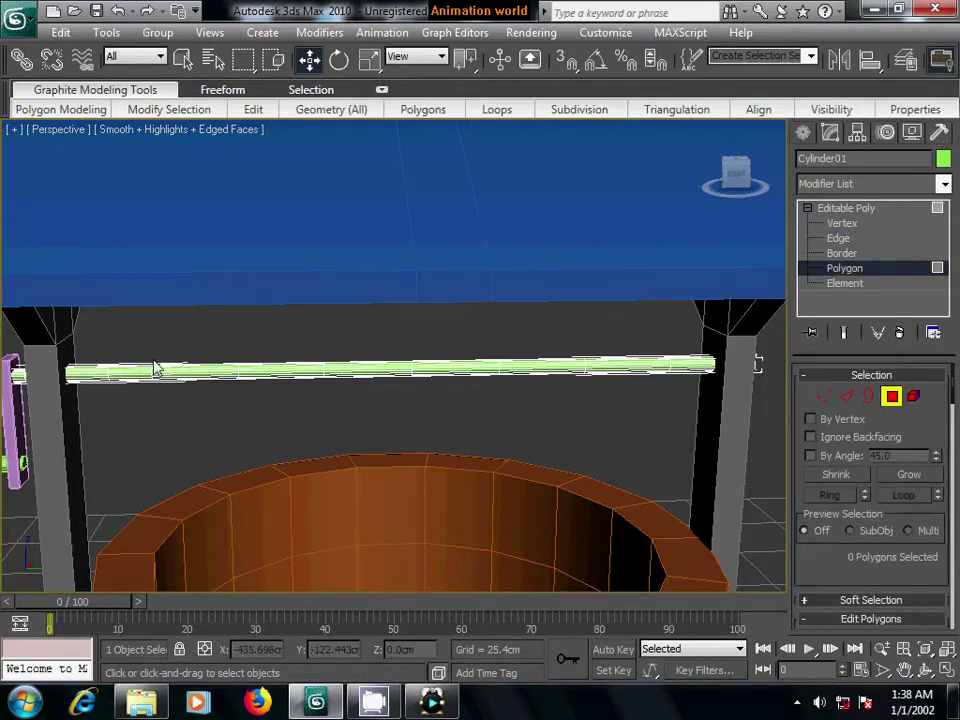
key(ctrl+a)
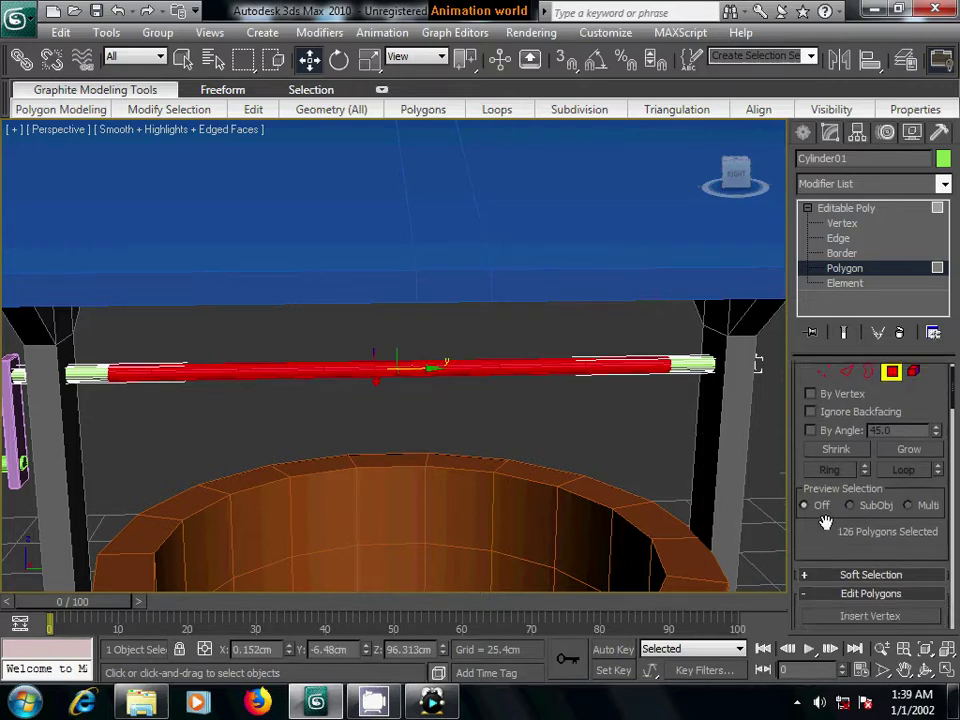
scroll(850, 530, down, 3)
click(861, 585)
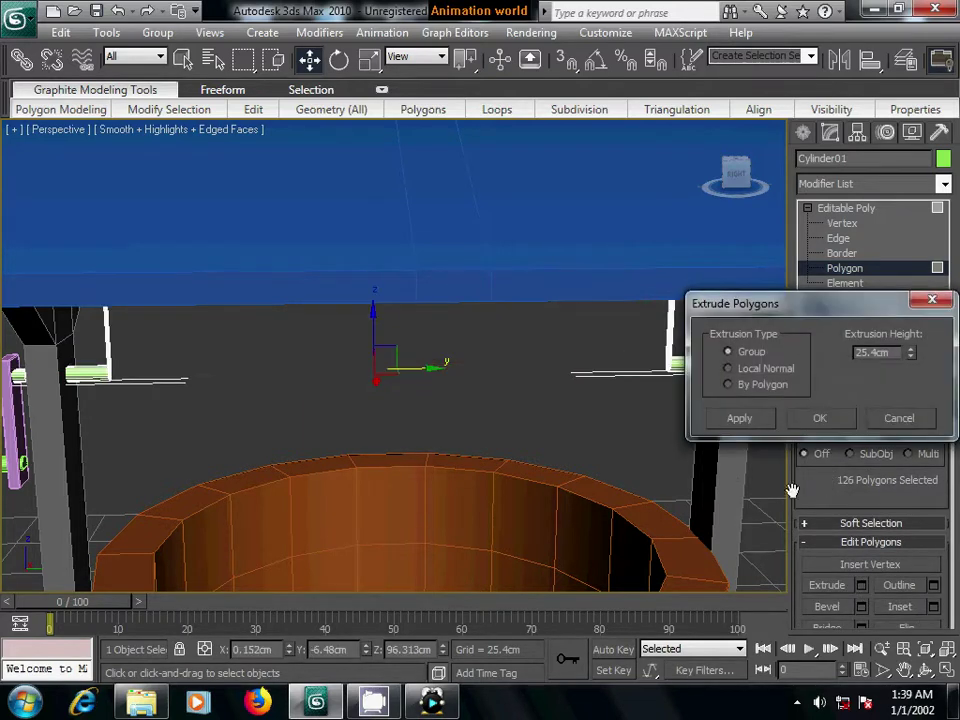
click(729, 368)
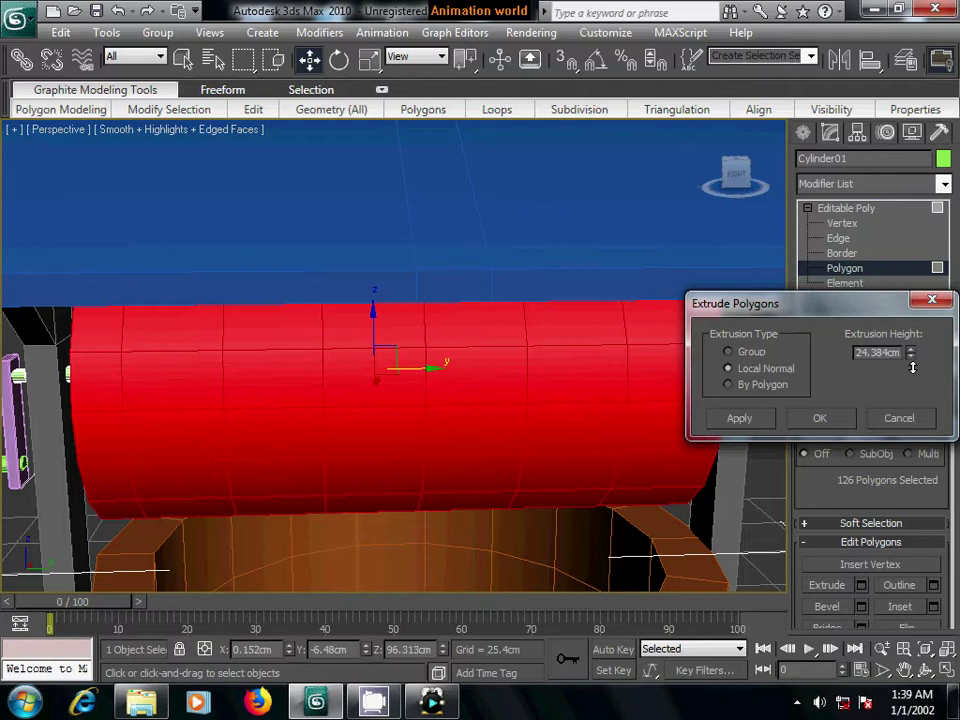
drag(910, 355, 917, 434)
drag(920, 442, 920, 443)
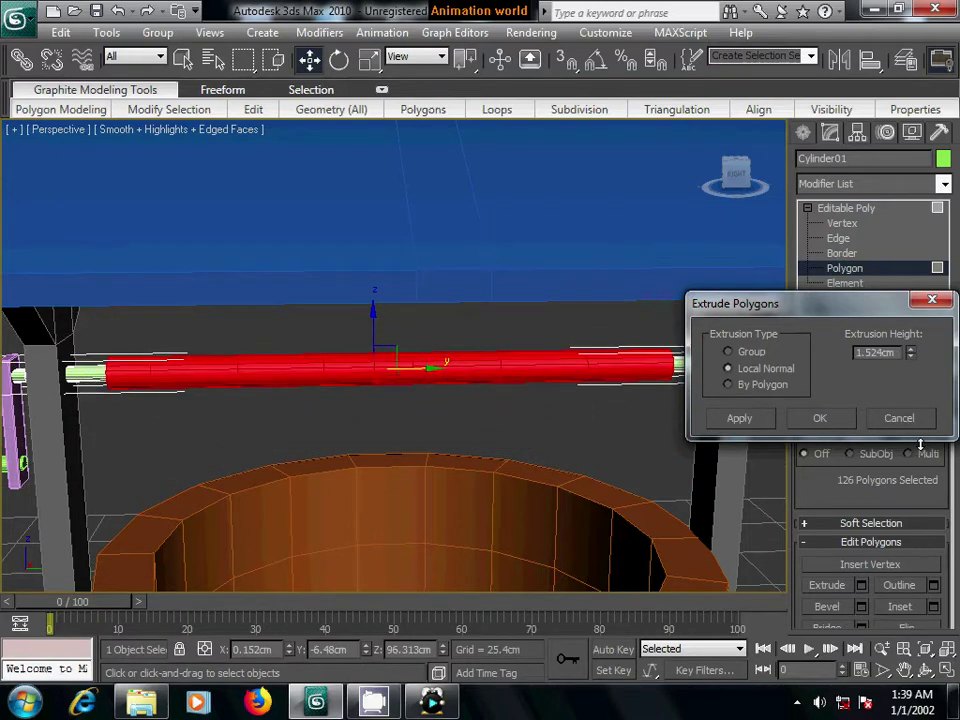
drag(921, 445, 921, 446)
click(848, 420)
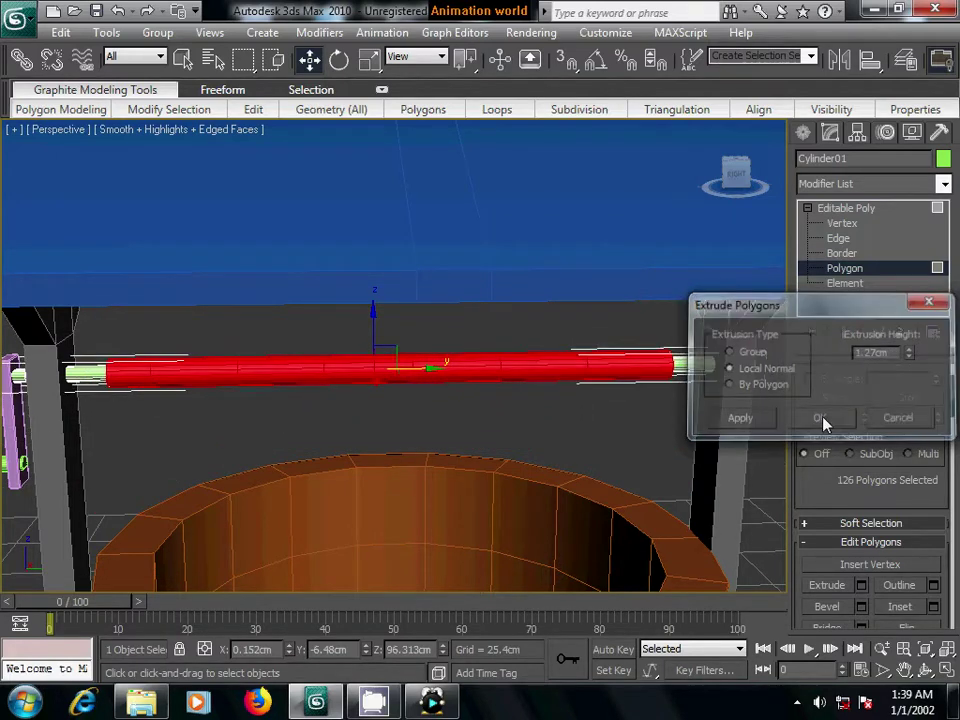
- Extrude the rod polygons a second time with a 3.175 cm height
mouse_move(506, 474)
alt+middle_down()
mouse_move(424, 476)
mouse_move(462, 445)
mouse_move(478, 452)
mouse_move(444, 461)
mouse_move(498, 463)
mouse_move(347, 456)
mouse_move(455, 459)
alt+middle_up()
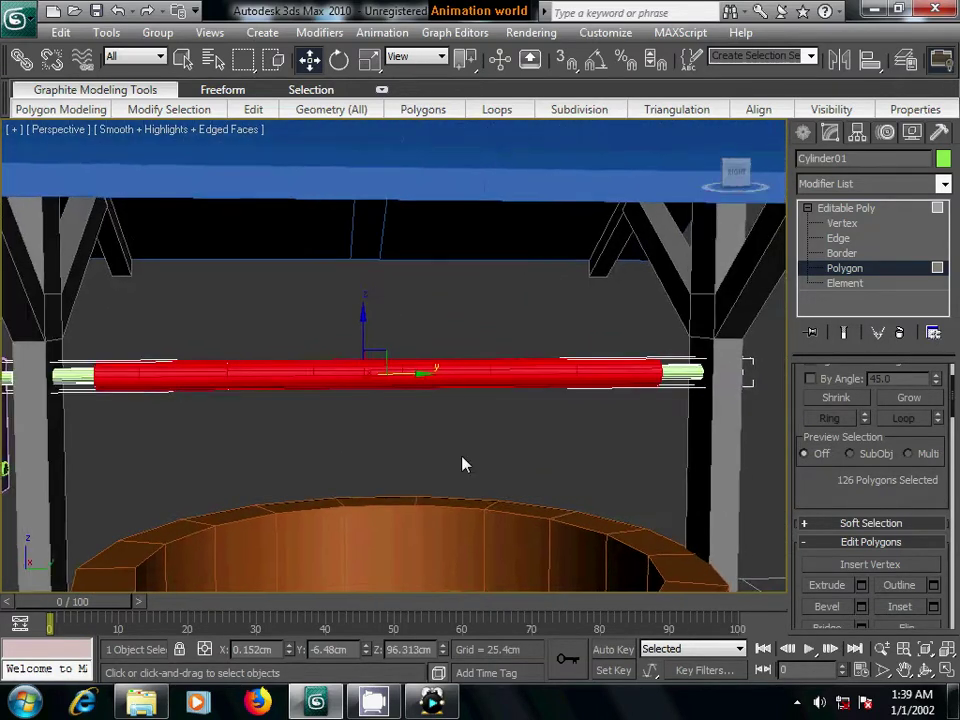
scroll(461, 461, up, 4)
scroll(461, 461, down, 4)
scroll(474, 484, down, 3)
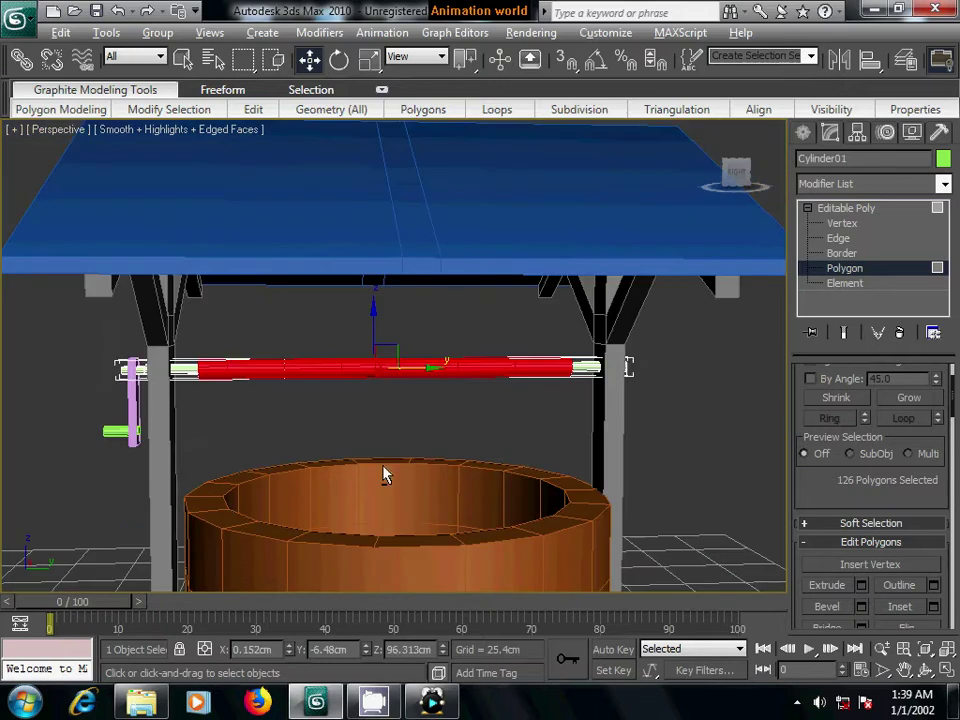
alt+middle_drag(383, 474, 452, 470)
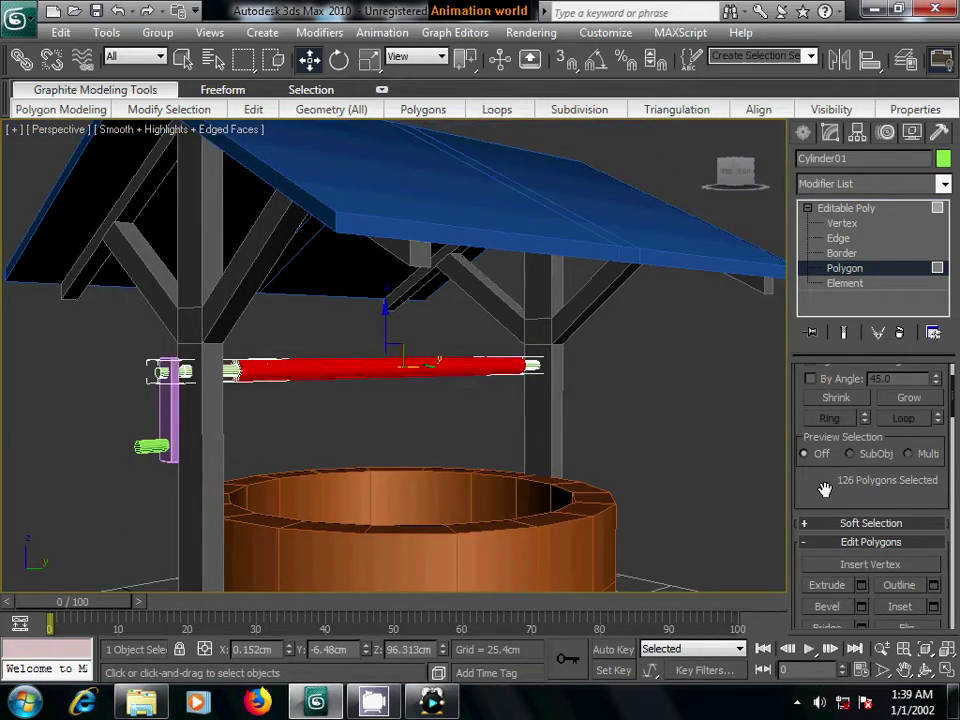
click(861, 585)
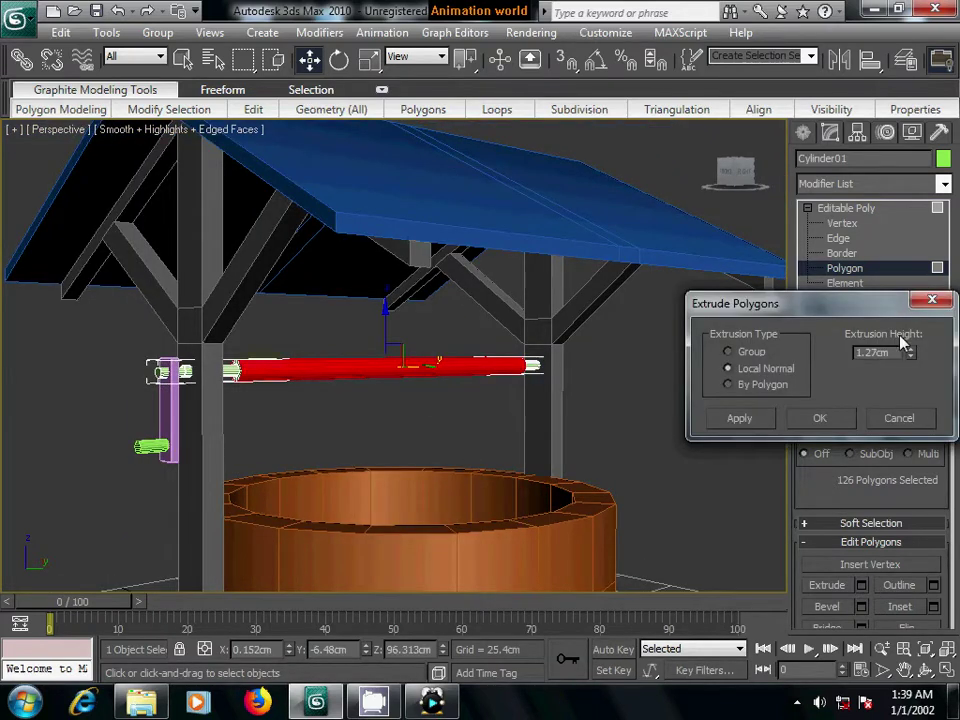
drag(912, 355, 912, 286)
click(818, 422)
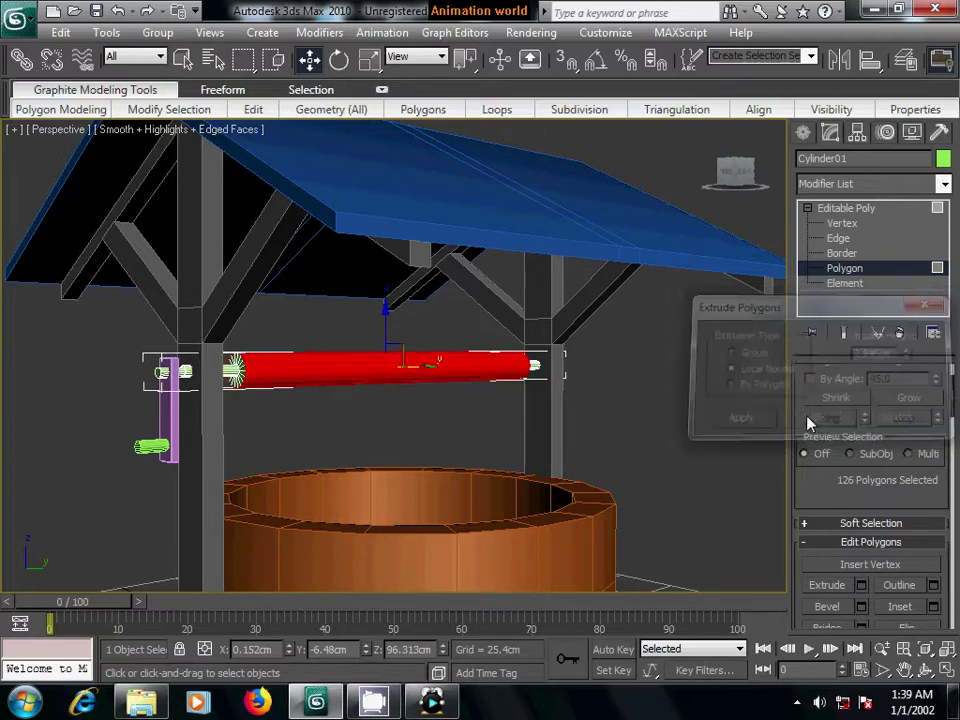
mouse_move(744, 461)
alt+middle_down()
mouse_move(617, 446)
mouse_move(648, 438)
mouse_move(534, 441)
mouse_move(729, 457)
alt+middle_up()
- Leave sub-object editing and select all nine parts of the well
click(729, 457)
click(803, 133)
scroll(553, 467, down, 2)
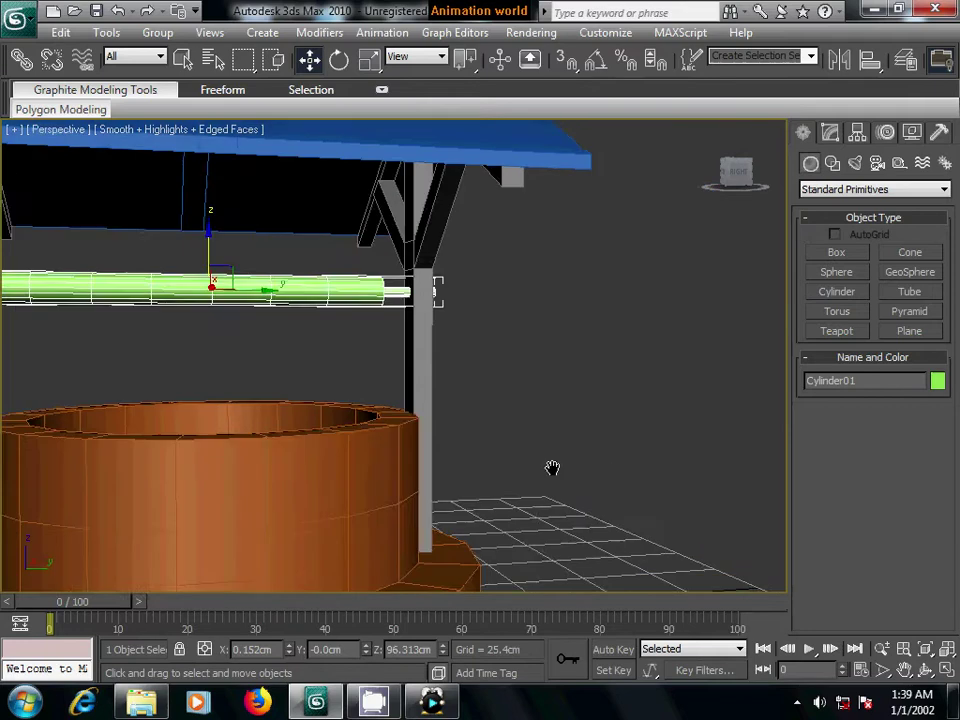
scroll(553, 472, down, 3)
scroll(560, 485, down, 2)
alt+middle_drag(537, 453, 507, 477)
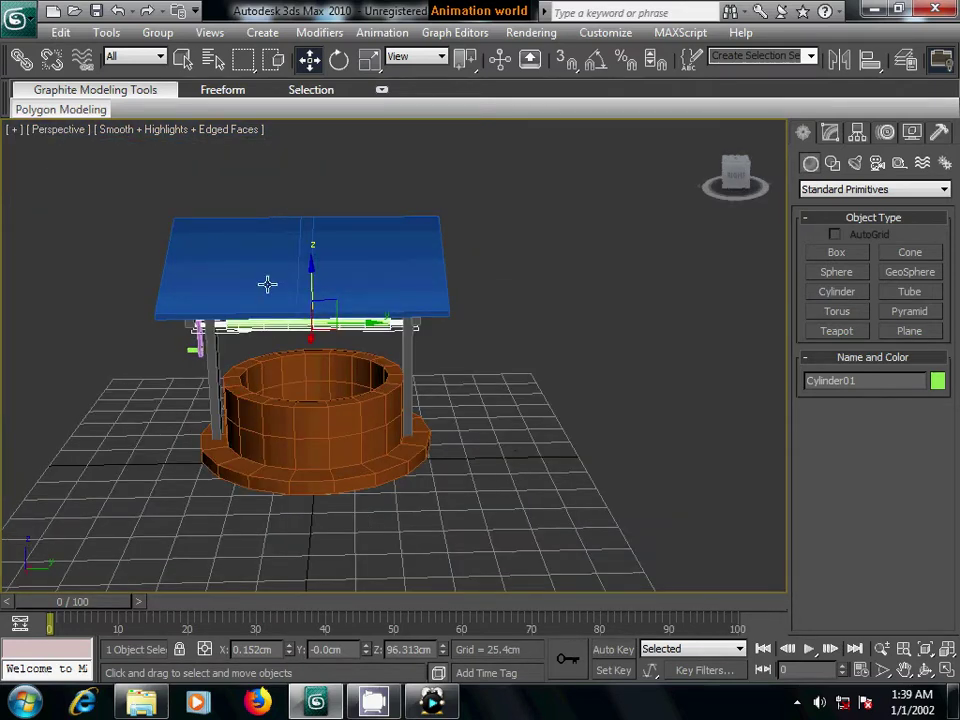
drag(152, 242, 488, 589)
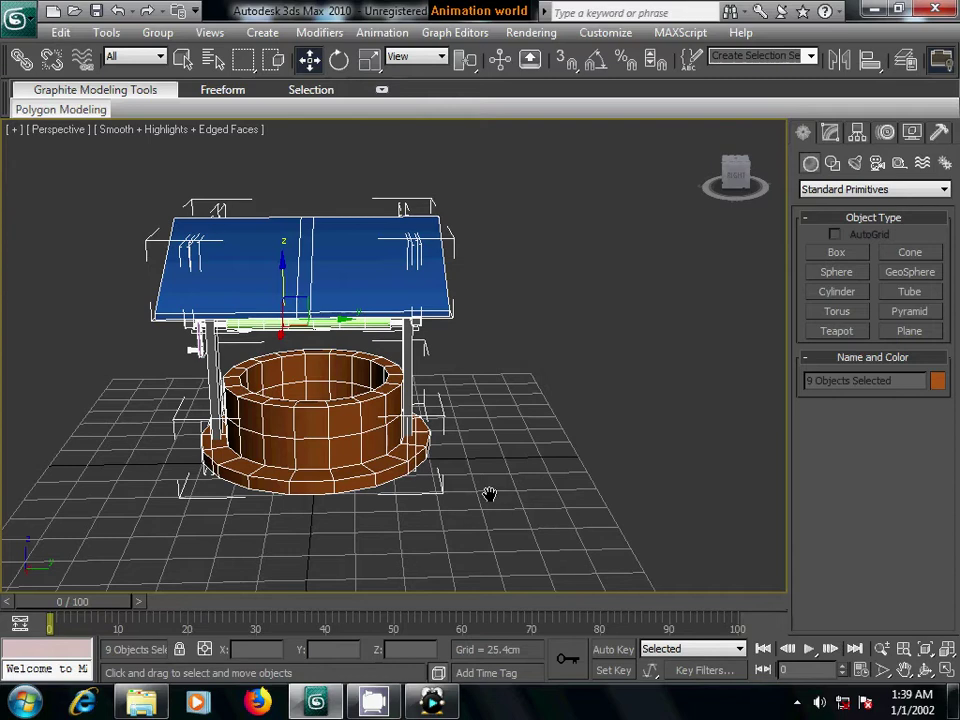
- Shift-drag a copy of the well to the right of the original, then deselect
middle_drag(488, 495, 343, 393)
shift+drag(343, 393, 620, 345)
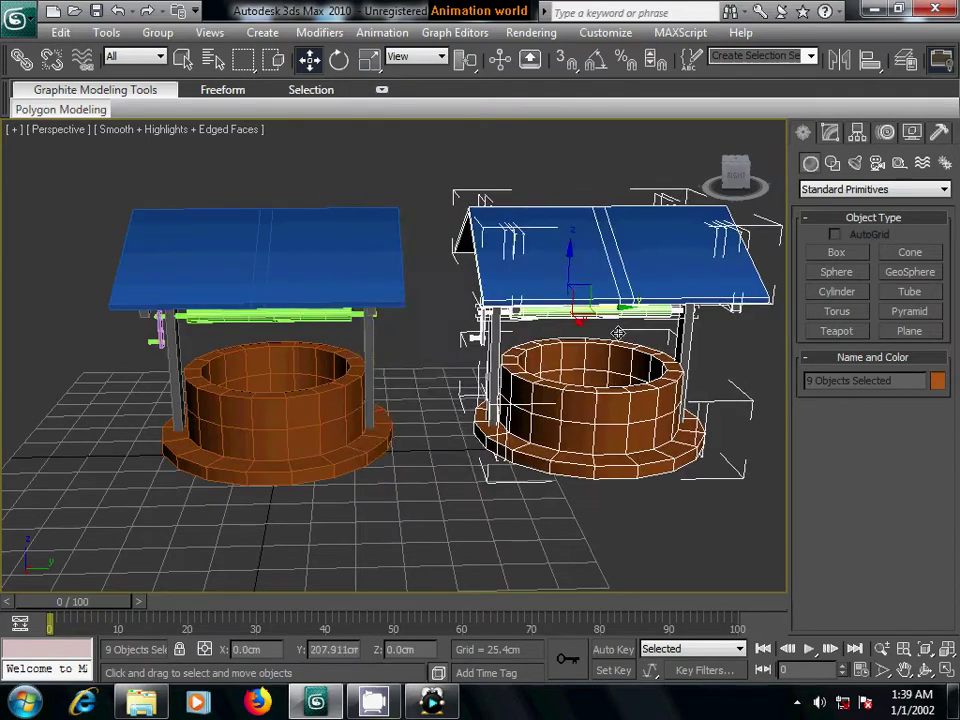
click(481, 429)
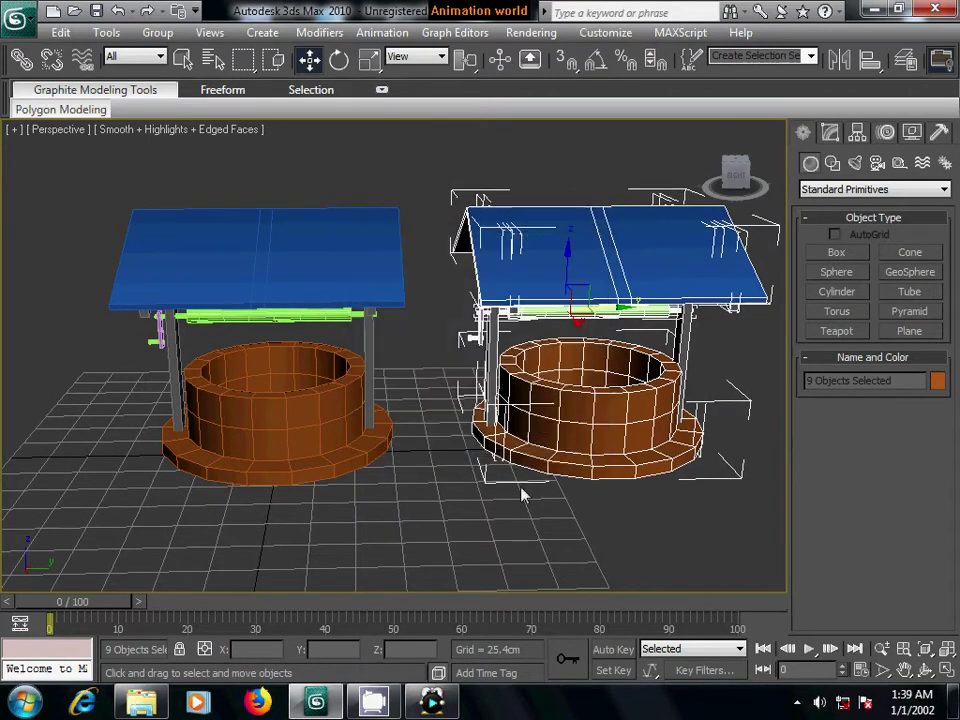
scroll(510, 461, up, 5)
scroll(474, 441, down, 4)
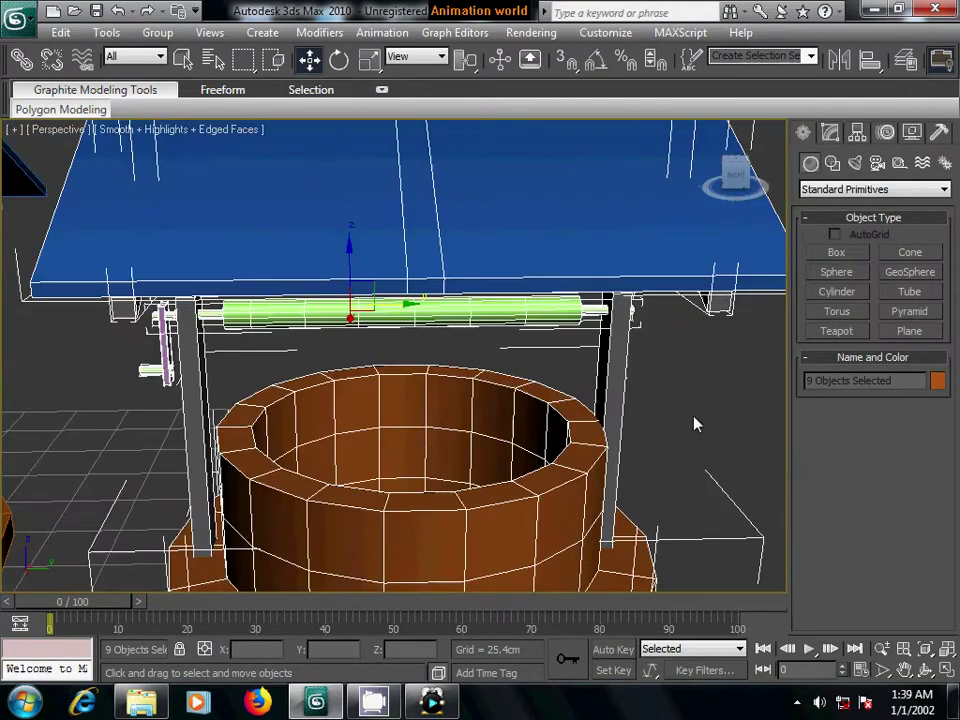
click(692, 418)
- Select the copied well's rod, Cylinder02, and its two middle polygon bands
click(376, 304)
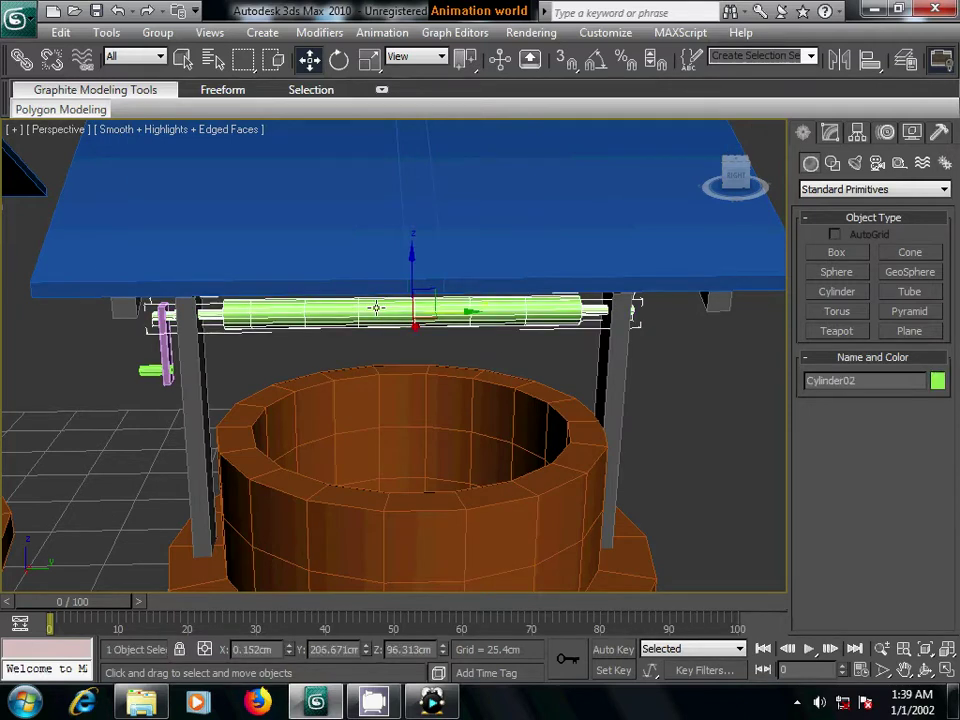
scroll(459, 393, up, 1)
scroll(455, 396, up, 2)
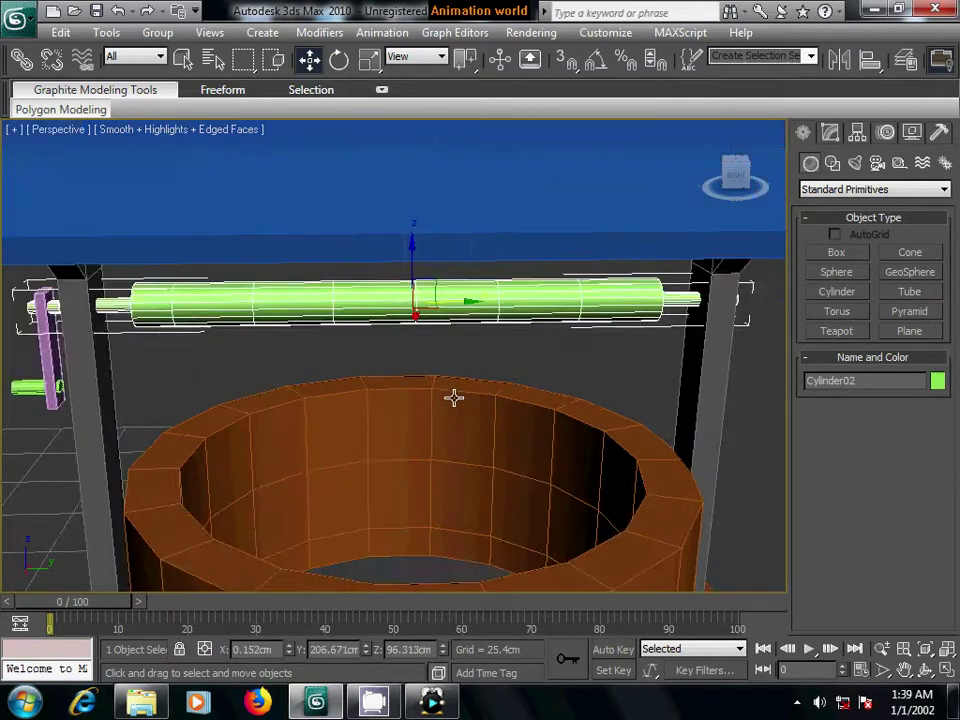
scroll(454, 397, up, 2)
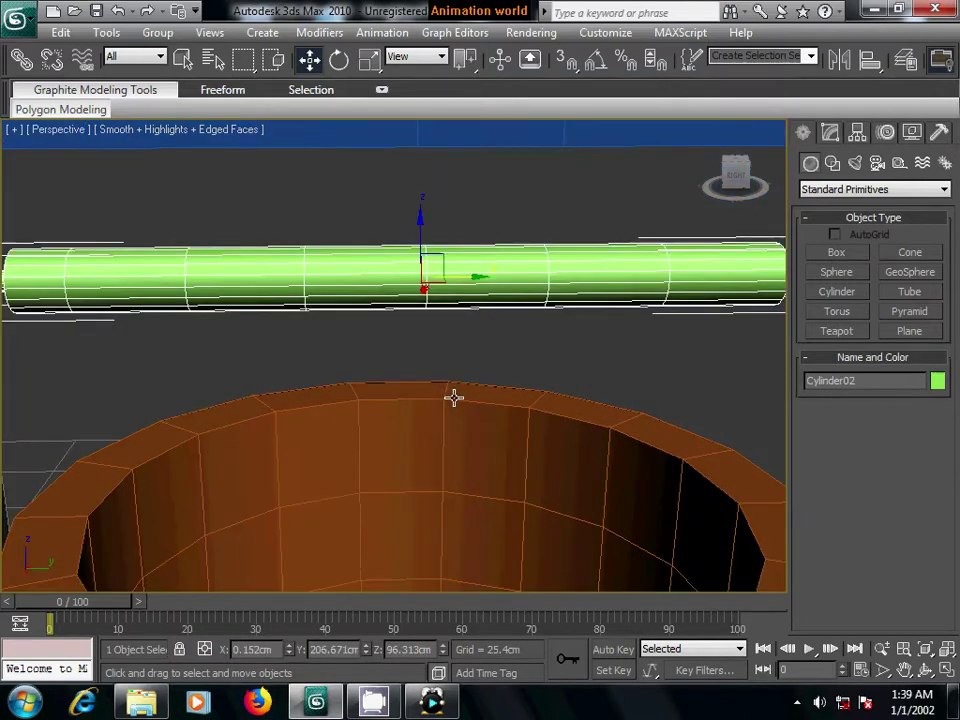
click(834, 134)
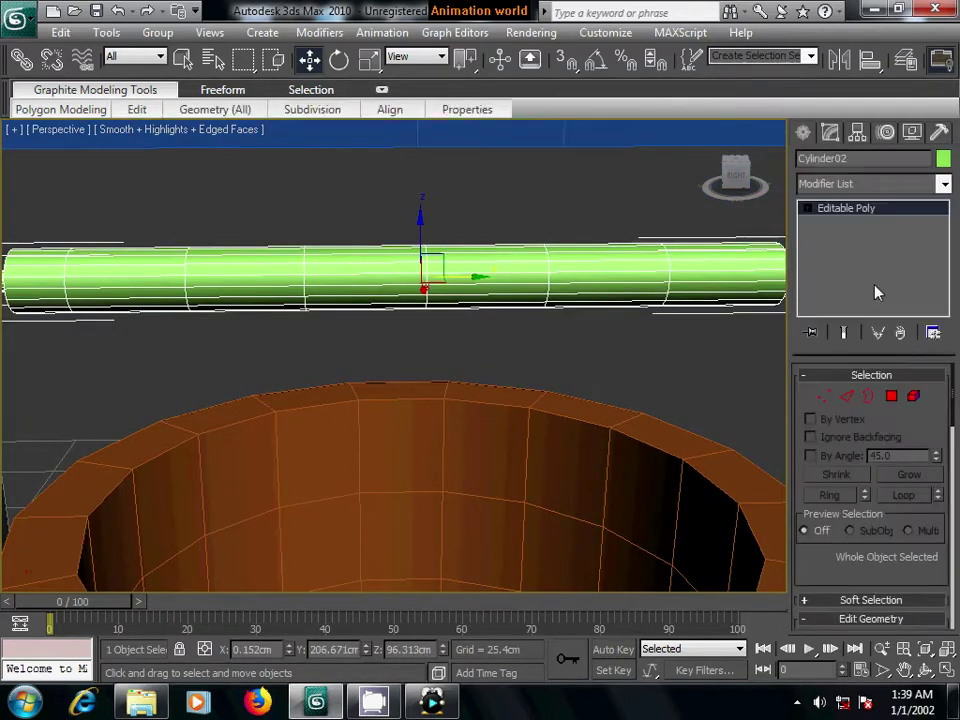
click(846, 396)
click(890, 398)
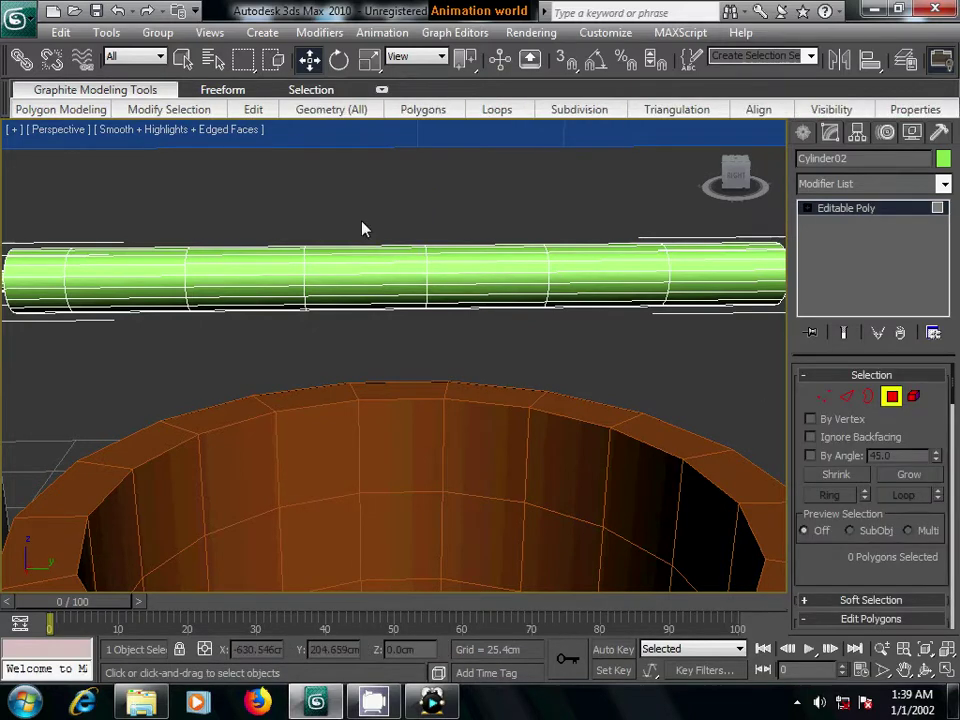
drag(363, 229, 478, 354)
scroll(587, 435, down, 2)
scroll(525, 392, down, 2)
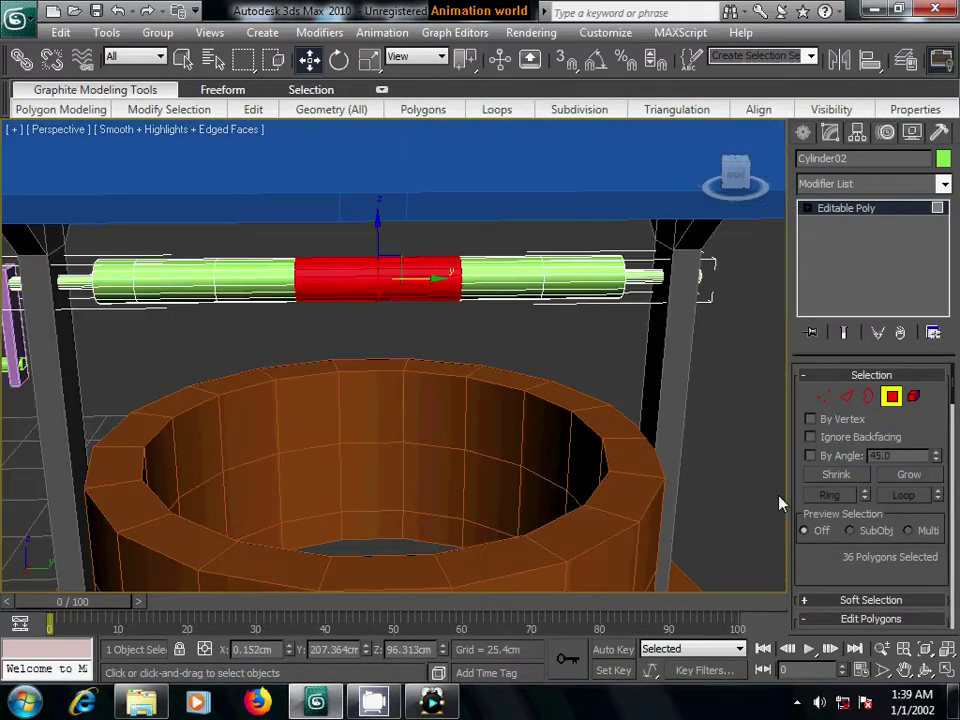
scroll(835, 525, down, 3)
- Extrude the middle band 7.012 cm along local normals into a drum
click(861, 514)
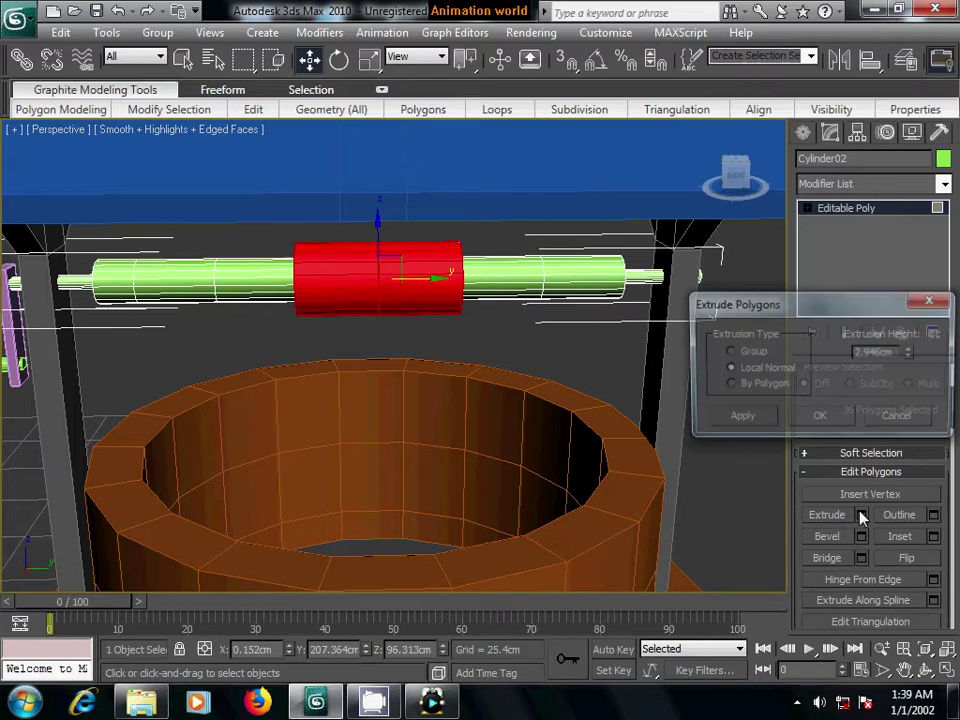
drag(913, 354, 913, 216)
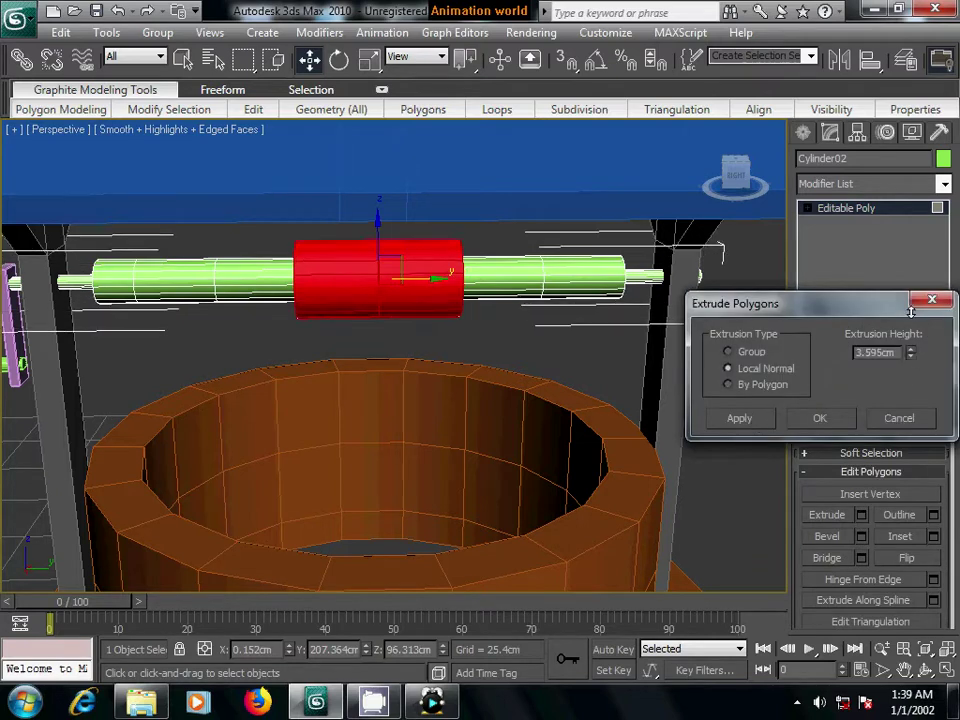
click(729, 386)
click(740, 369)
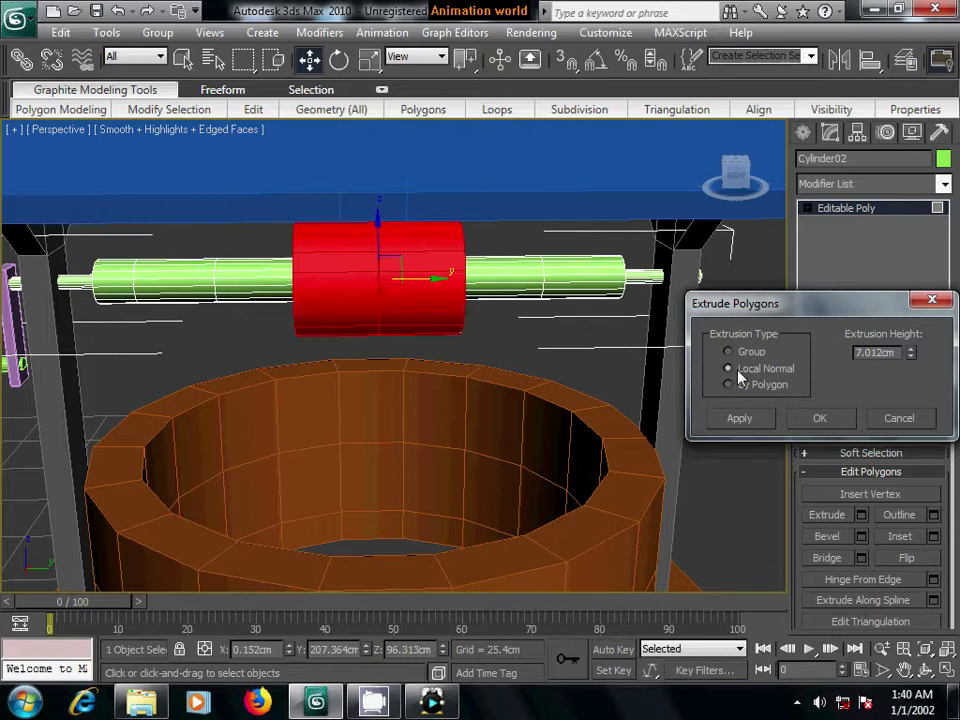
click(744, 353)
click(740, 369)
click(819, 418)
mouse_move(453, 465)
alt+middle_down()
mouse_move(553, 435)
mouse_move(429, 435)
mouse_move(460, 427)
mouse_move(456, 484)
alt+middle_up()
scroll(456, 487, up, 2)
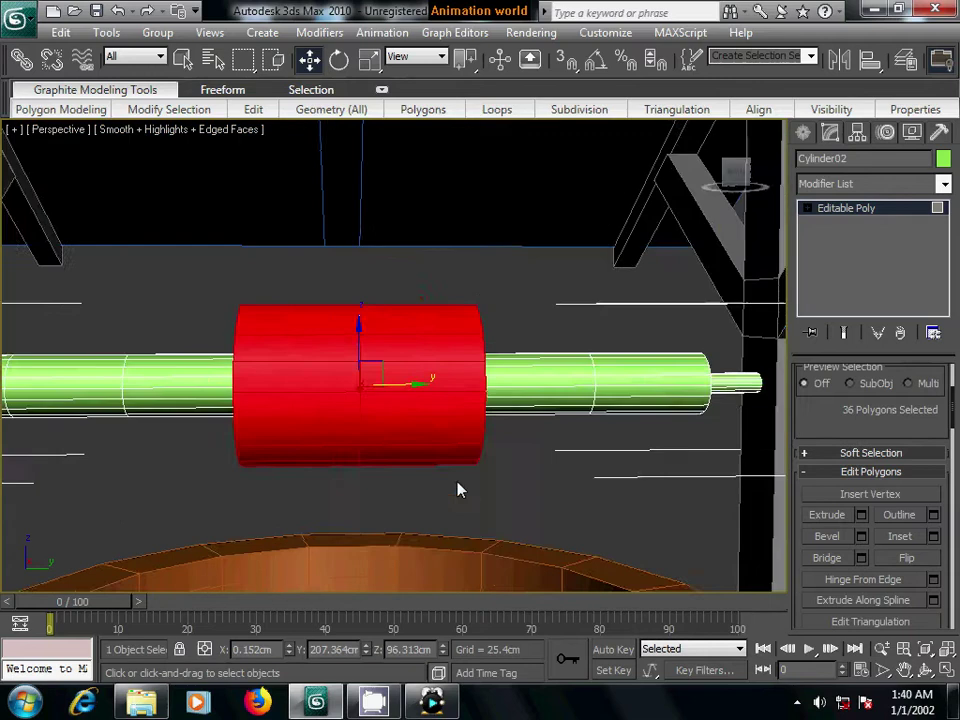
scroll(456, 487, up, 2)
- Chamfer the edge loop around the drum by 1.473 cm
click(806, 208)
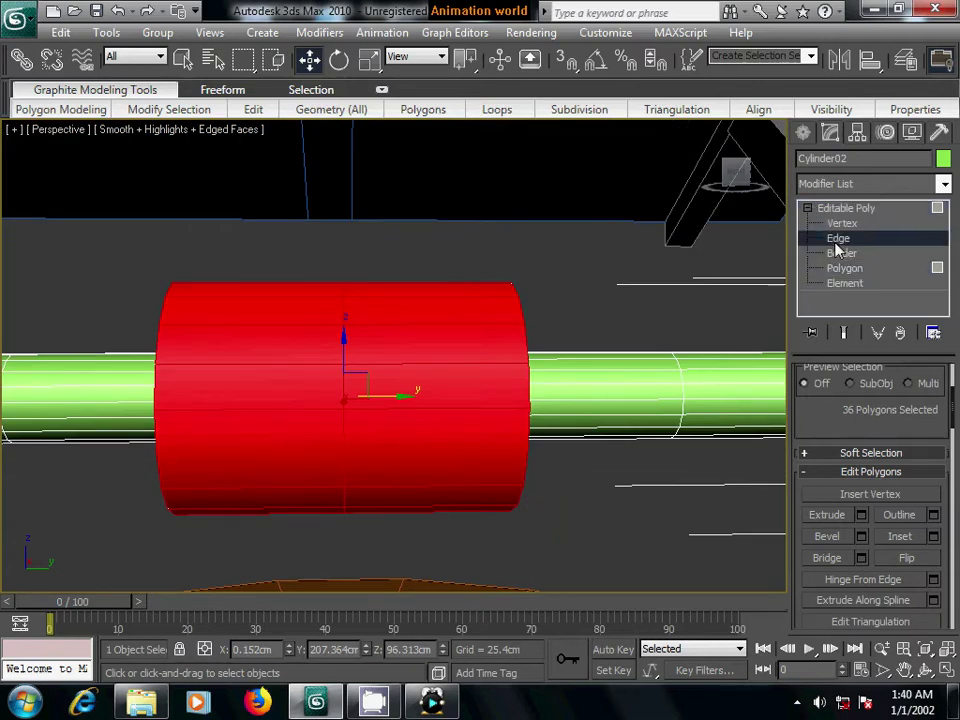
click(838, 238)
click(343, 391)
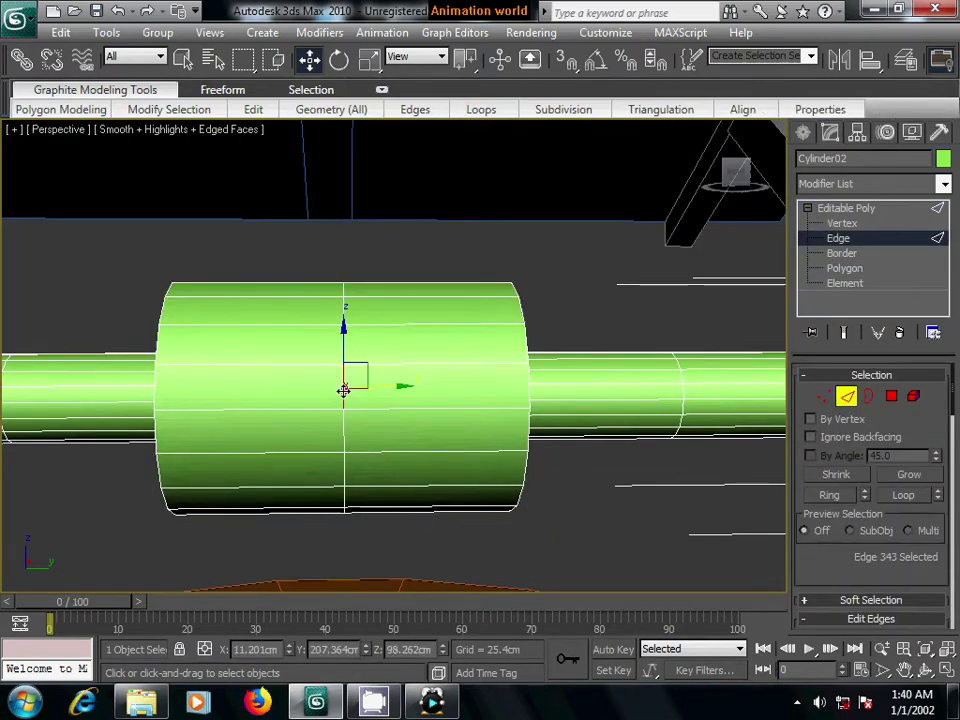
scroll(835, 500, down, 1)
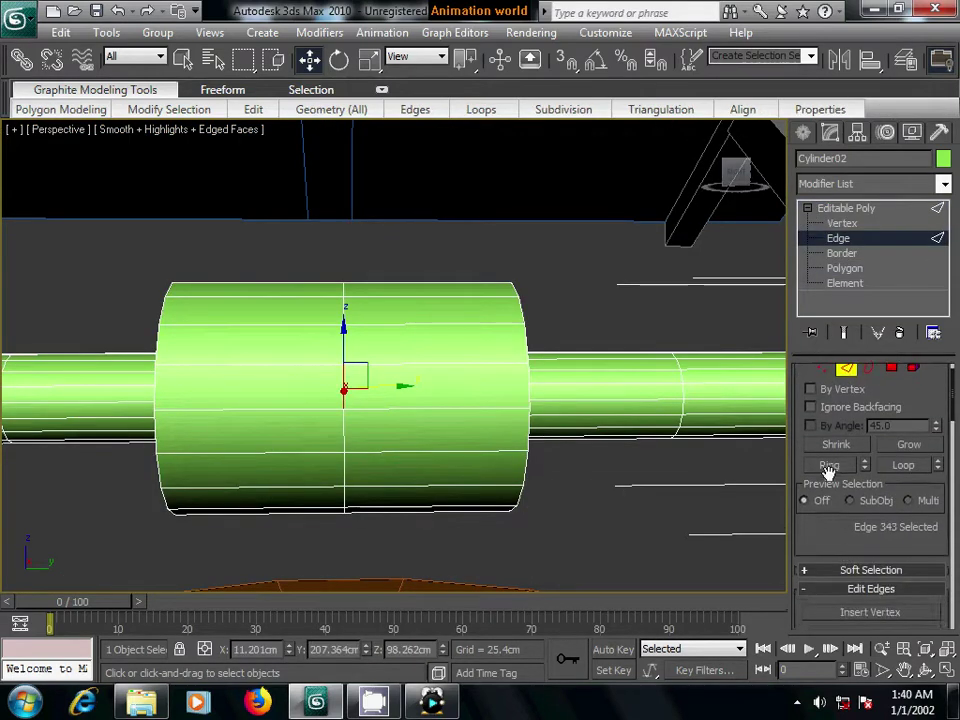
click(900, 466)
scroll(840, 539, down, 5)
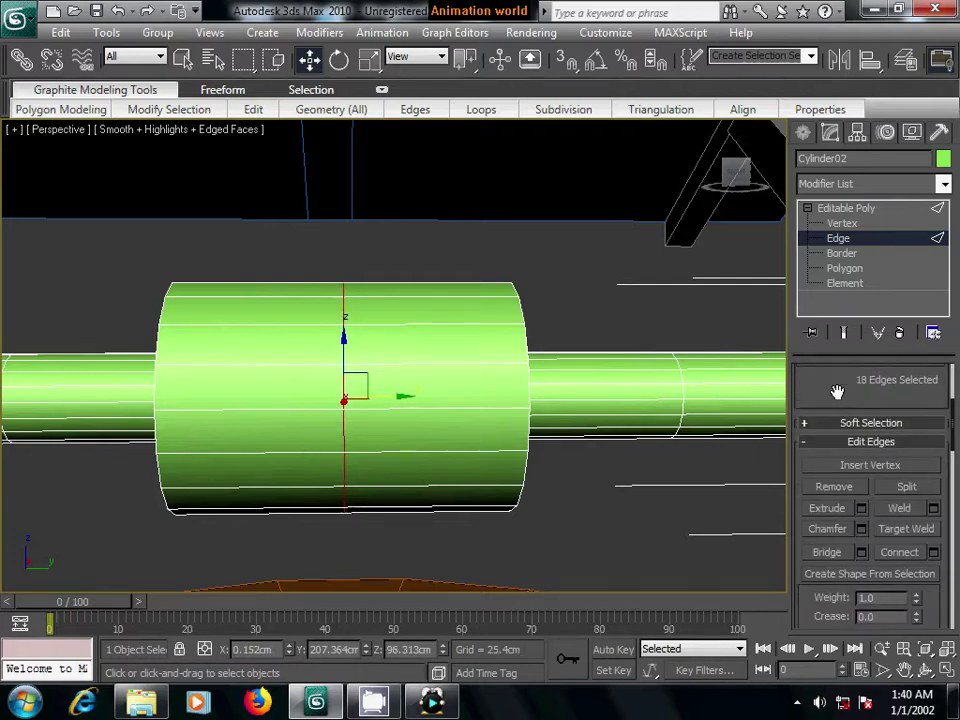
click(861, 529)
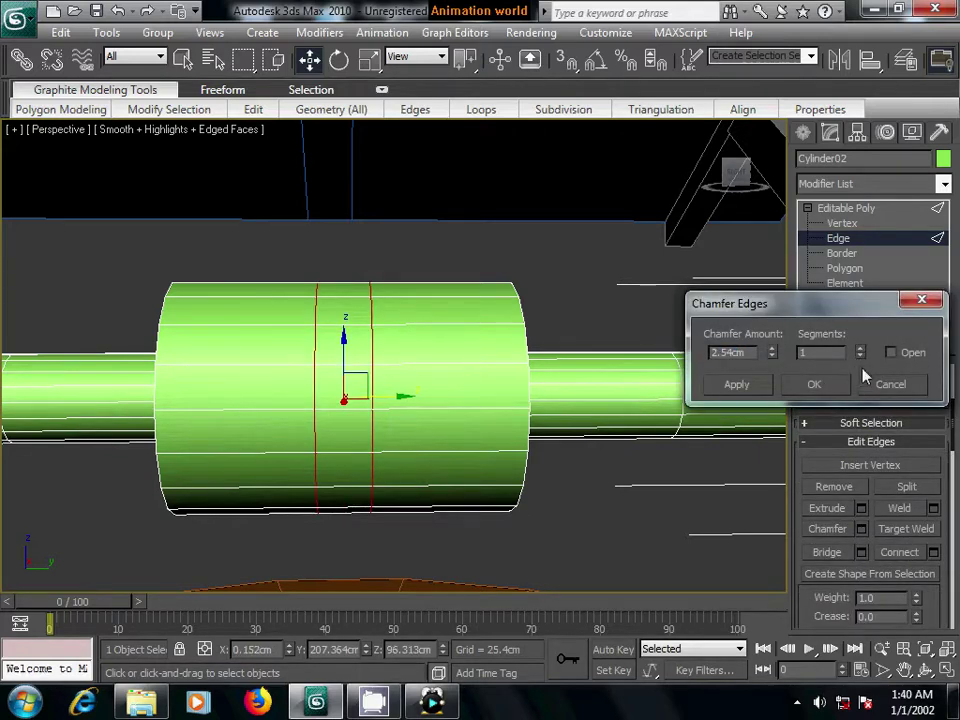
mouse_move(772, 354)
mouse_down()
mouse_move(781, 393)
mouse_move(787, 327)
mouse_up()
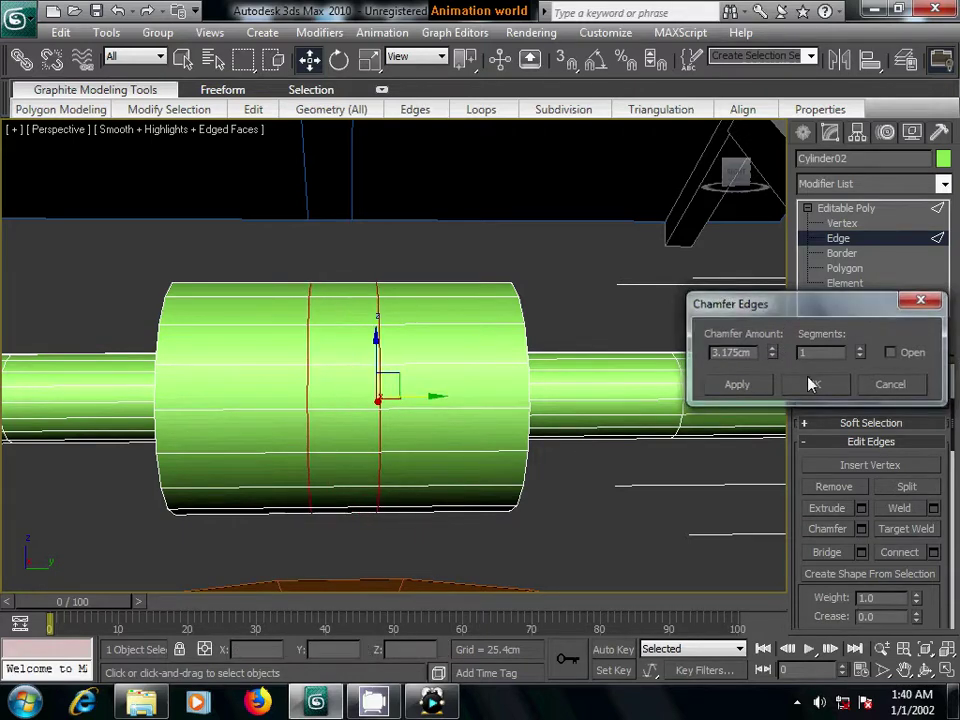
click(812, 384)
alt+middle_drag(600, 521, 700, 400)
- Slide the hub's left and right vertex end rings inward toward the middle
click(842, 223)
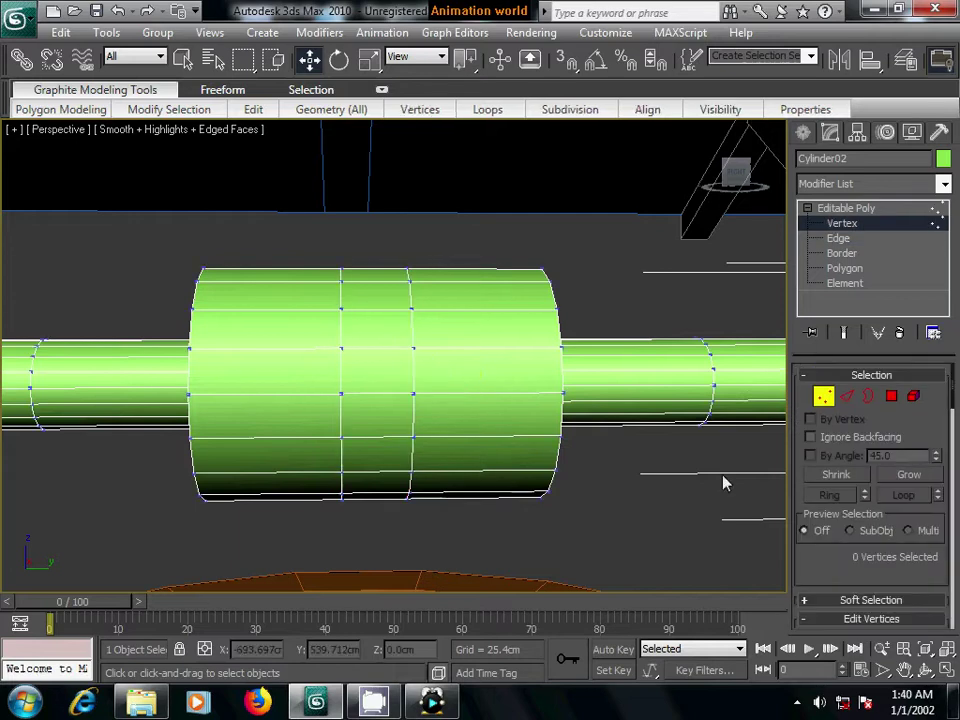
alt+middle_drag(724, 480, 664, 476)
scroll(666, 478, down, 3)
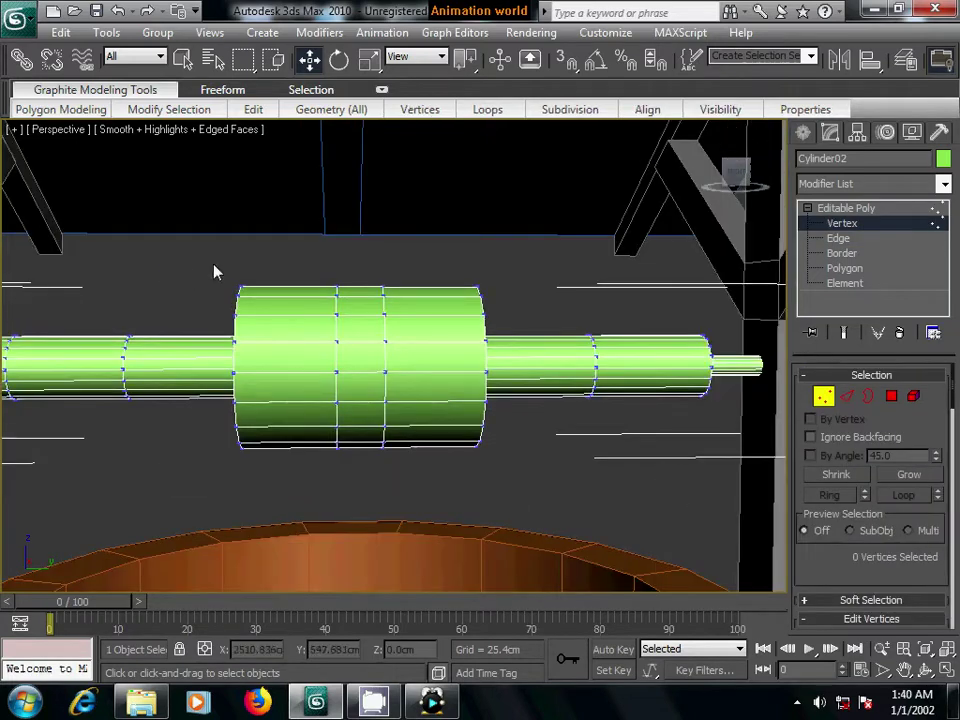
drag(225, 275, 310, 478)
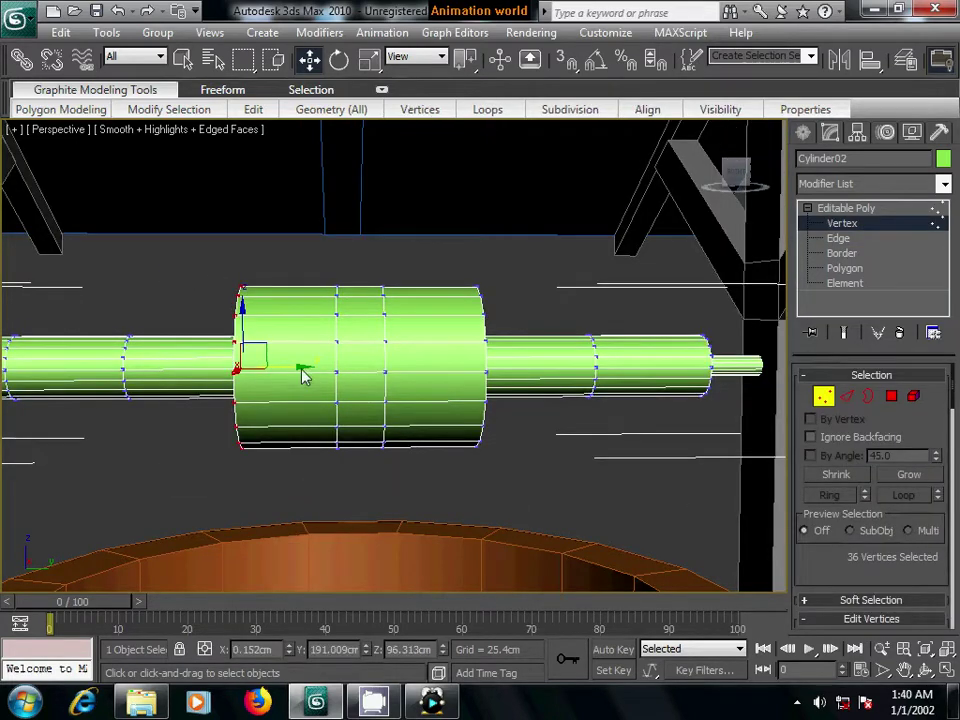
drag(305, 375, 362, 375)
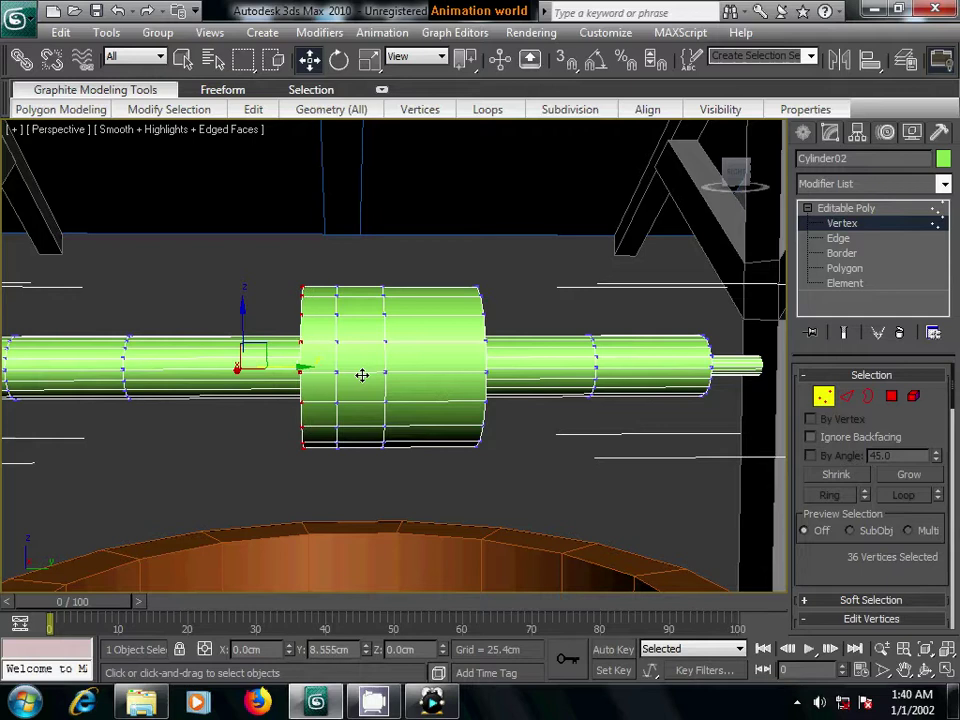
drag(455, 272, 551, 490)
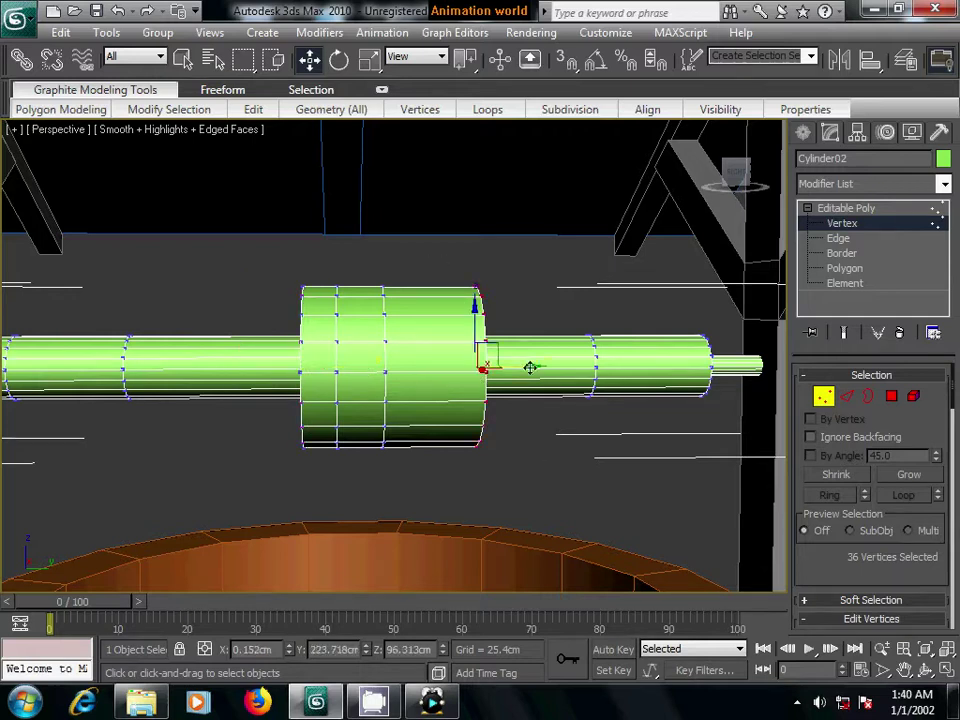
drag(529, 366, 471, 371)
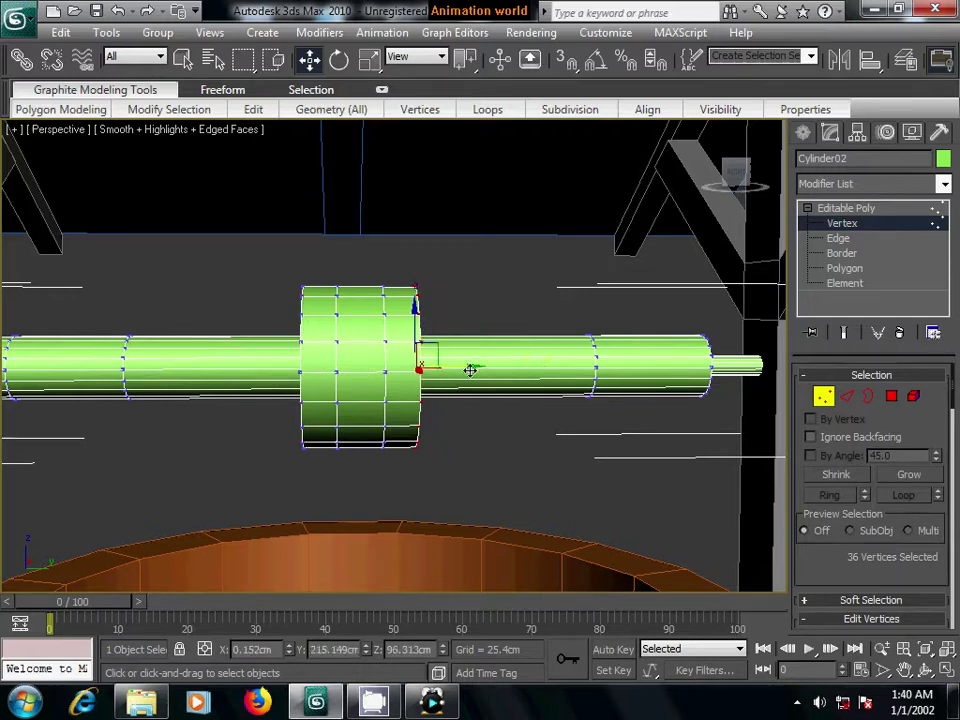
middle_drag(426, 465, 433, 470)
scroll(394, 360, up, 2)
click(846, 396)
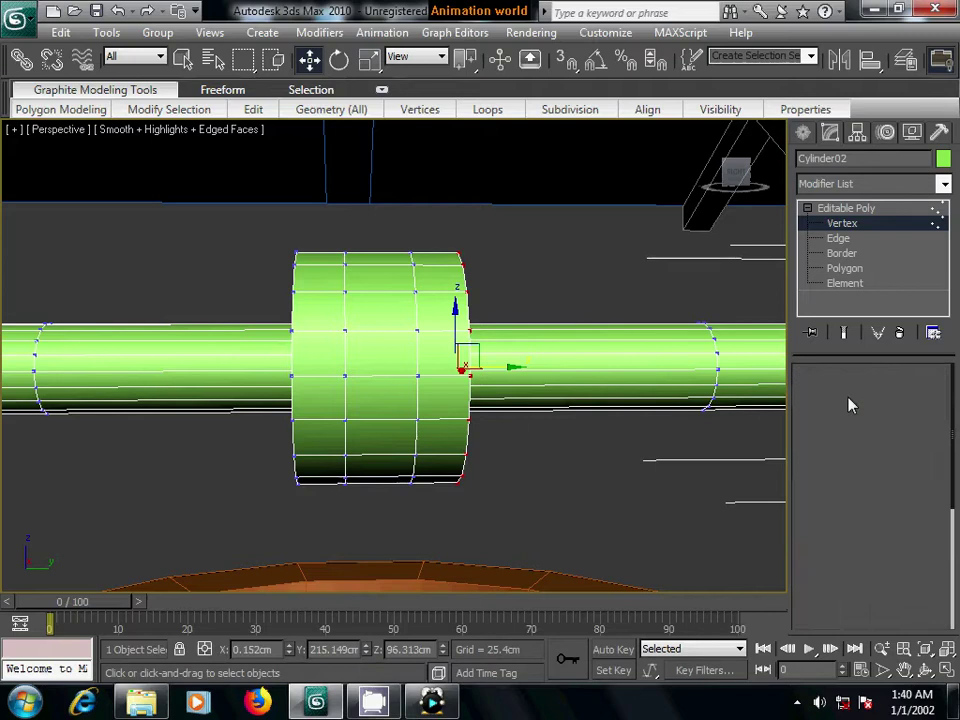
- Add a new edge loop through the ring of edges around the hub's middle
key(ctrl+a)
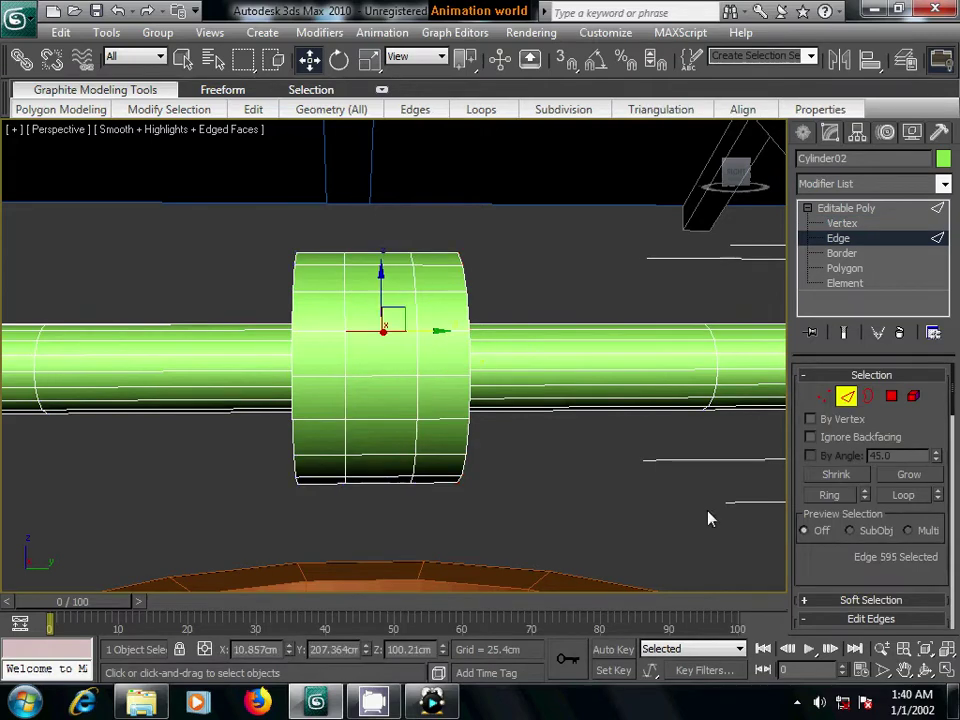
scroll(825, 482, down, 3)
scroll(831, 456, down, 2)
scroll(848, 541, up, 4)
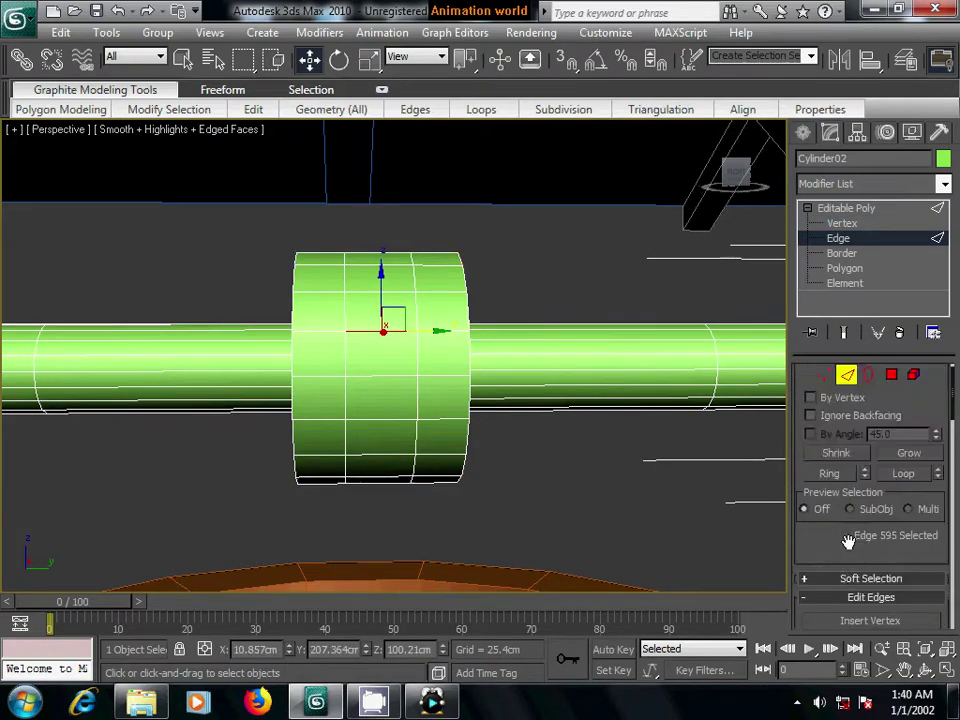
click(836, 474)
scroll(842, 544, down, 3)
scroll(926, 514, down, 1)
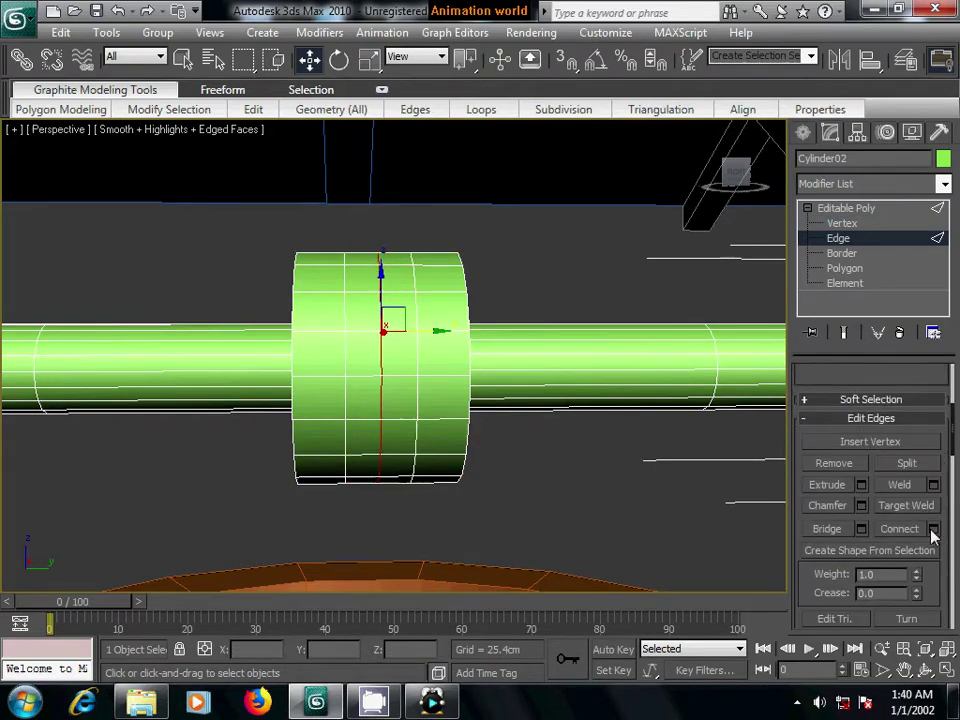
click(932, 530)
click(814, 437)
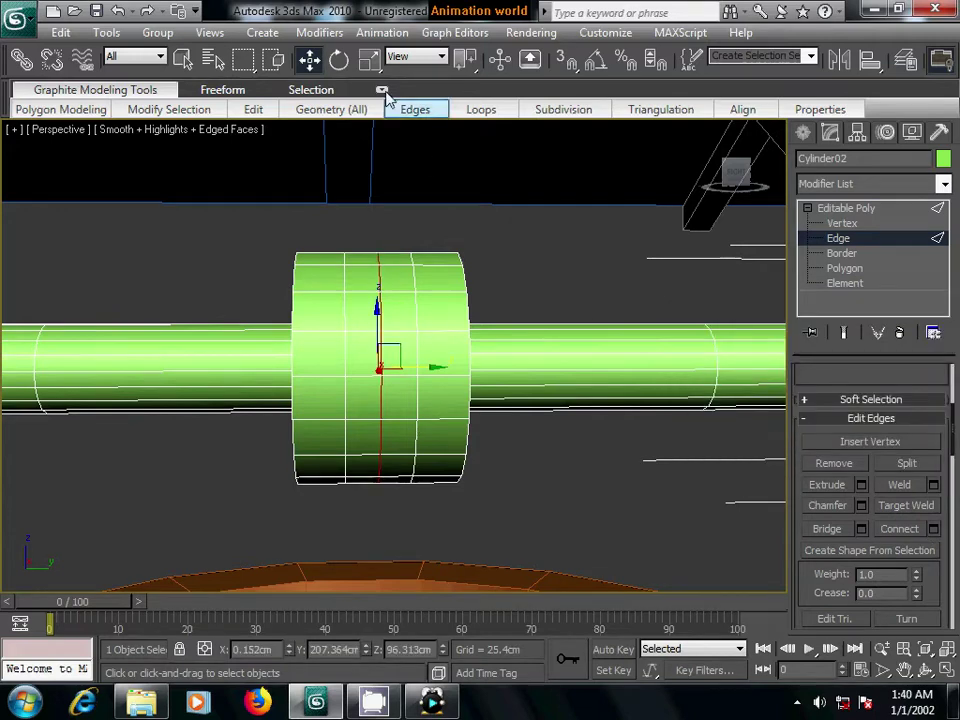
- Scale the middle loop down to 52% to pinch a V-shaped groove
click(369, 60)
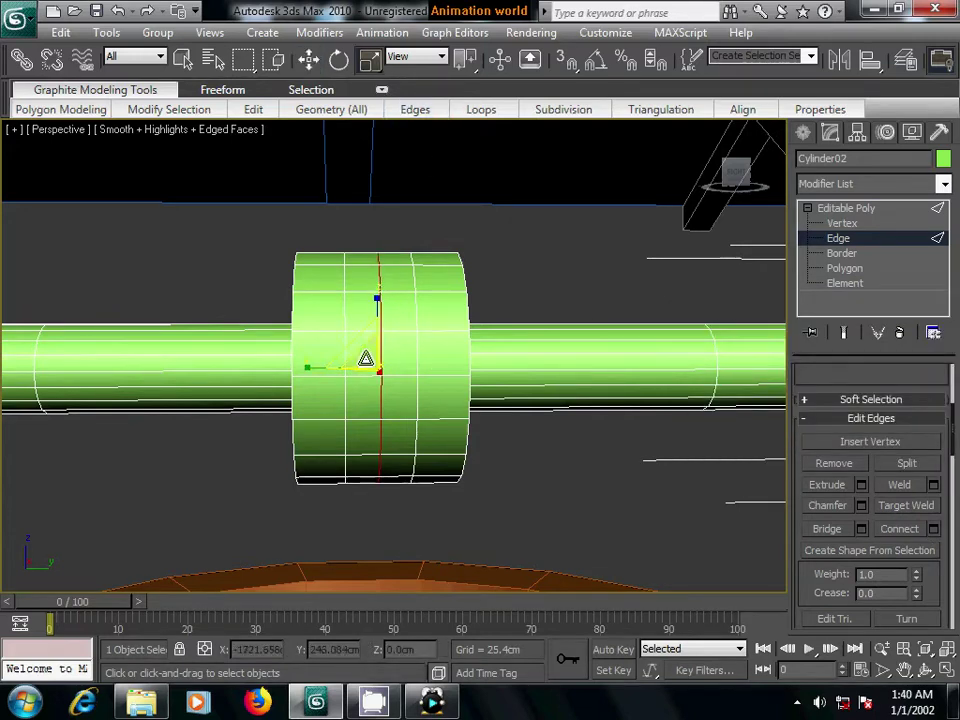
drag(366, 358, 382, 451)
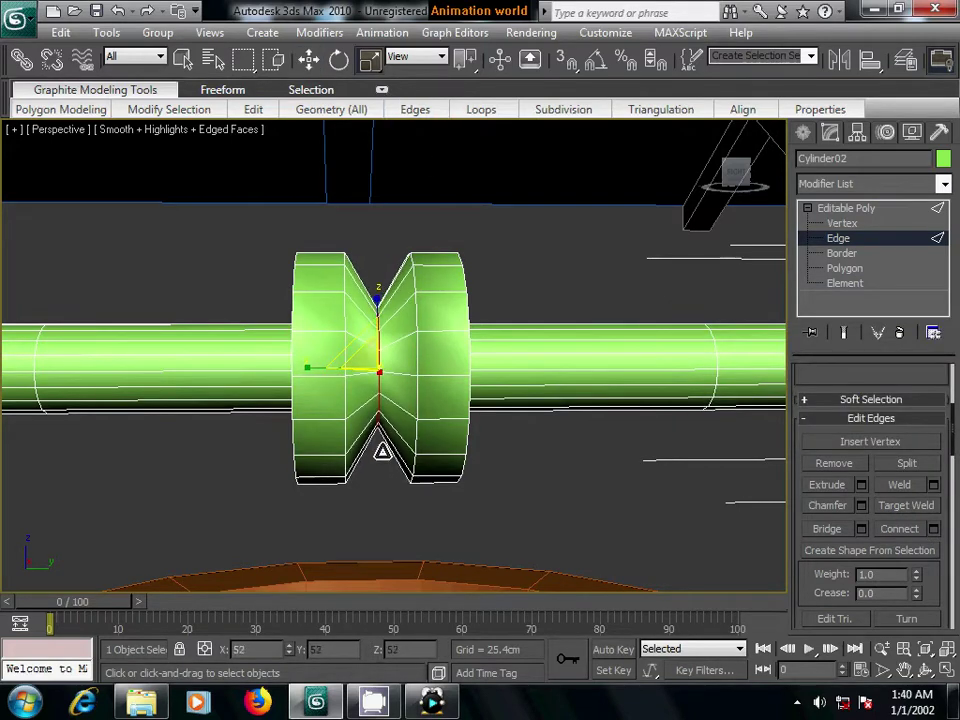
mouse_move(456, 446)
alt+middle_down()
mouse_move(414, 439)
mouse_move(354, 456)
mouse_move(405, 477)
mouse_move(489, 467)
alt+middle_up()
scroll(439, 435, up, 2)
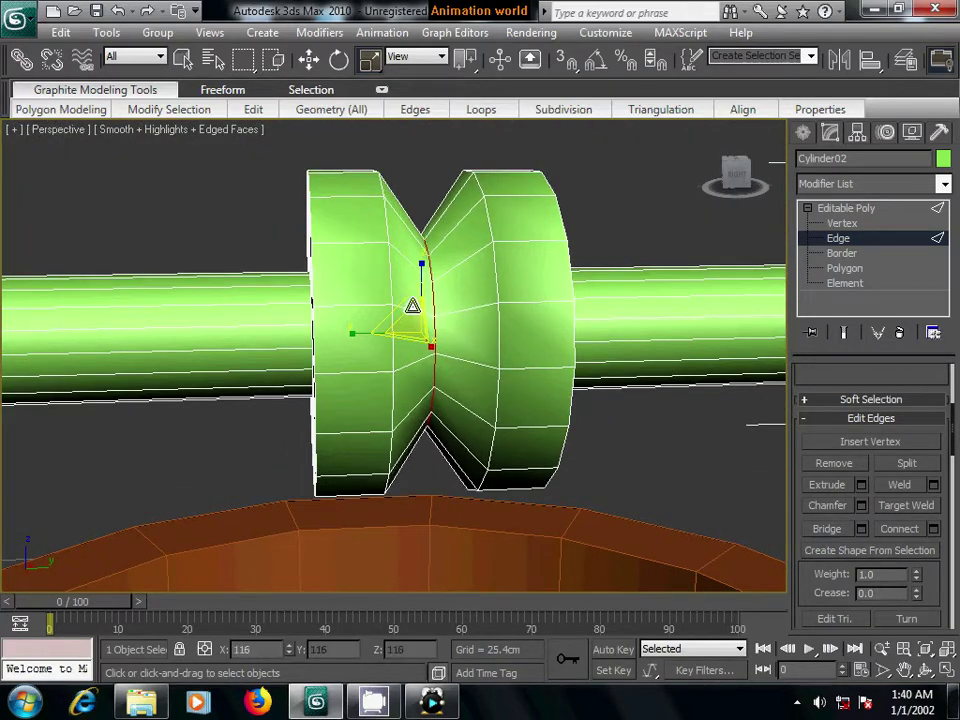
mouse_move(320, 430)
alt+middle_down()
mouse_move(392, 422)
mouse_move(339, 386)
mouse_move(294, 386)
mouse_move(409, 433)
mouse_move(497, 422)
alt+middle_up()
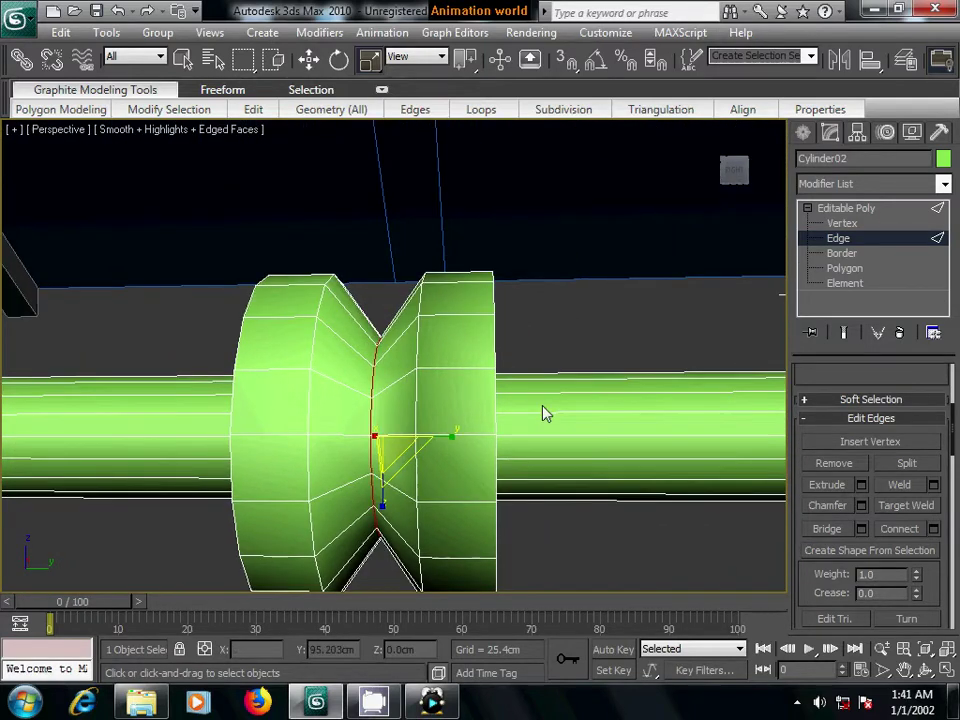
- Chamfer the groove edges by about 3.5 cm to flatten its bottom
click(860, 505)
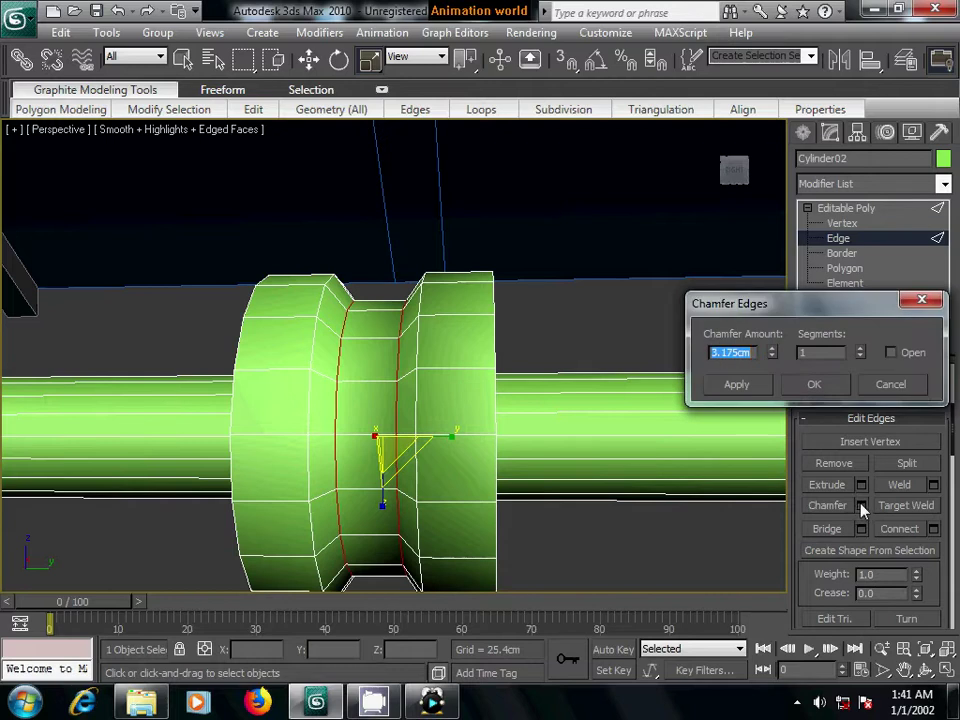
drag(772, 360, 766, 346)
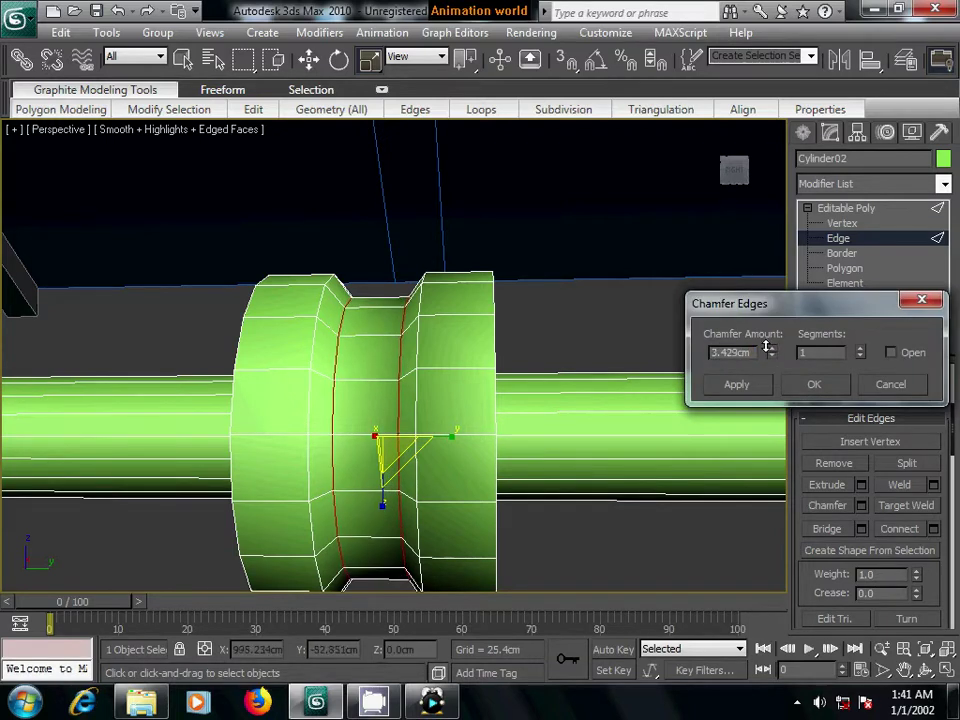
click(816, 386)
scroll(574, 486, down, 2)
scroll(574, 490, down, 2)
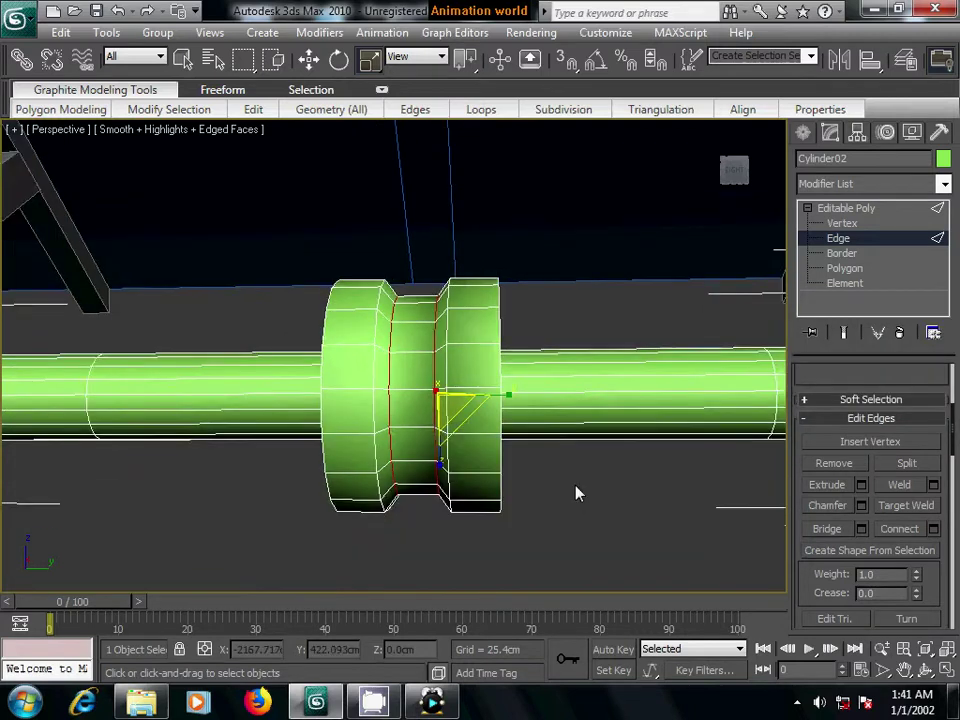
scroll(576, 492, down, 2)
mouse_move(576, 492)
alt+middle_down()
mouse_move(615, 510)
mouse_move(615, 561)
mouse_move(743, 532)
mouse_move(369, 514)
mouse_move(510, 510)
mouse_move(561, 521)
mouse_move(536, 536)
mouse_move(626, 542)
mouse_move(617, 540)
alt+middle_up()
scroll(510, 516, up, 4)
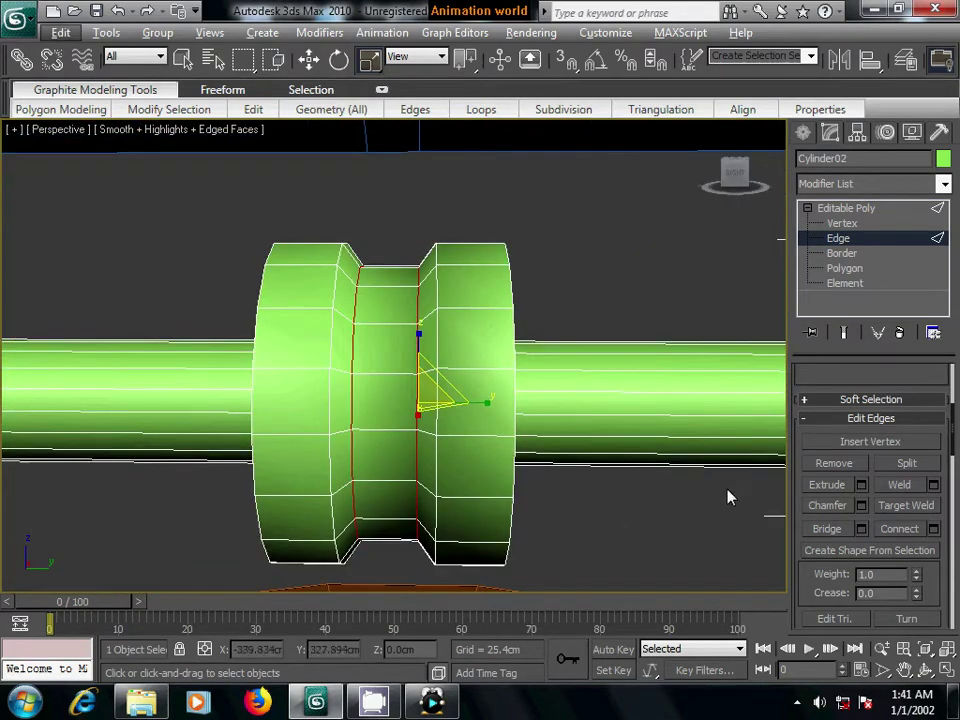
- Chamfer the groove edges again by about 0.7 cm with 2 segments
click(861, 505)
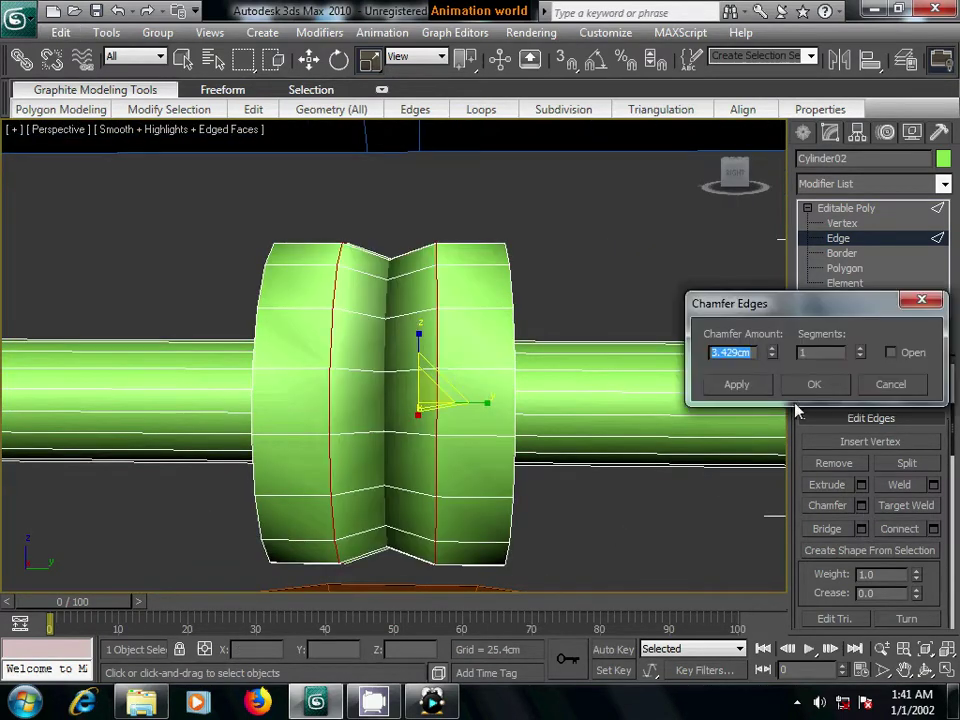
drag(773, 356, 798, 441)
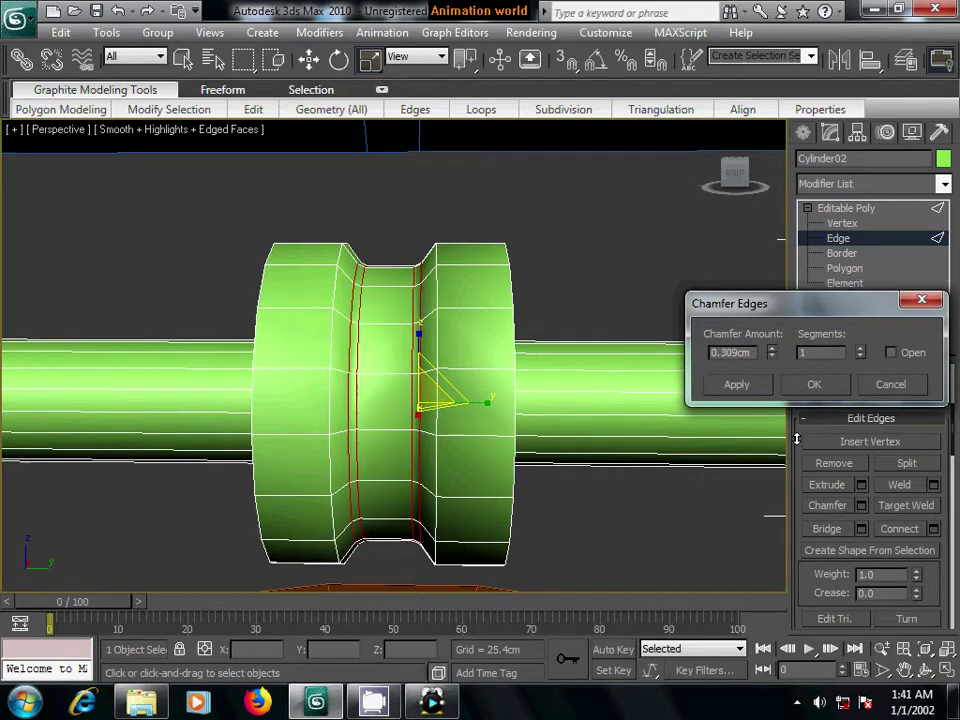
click(860, 349)
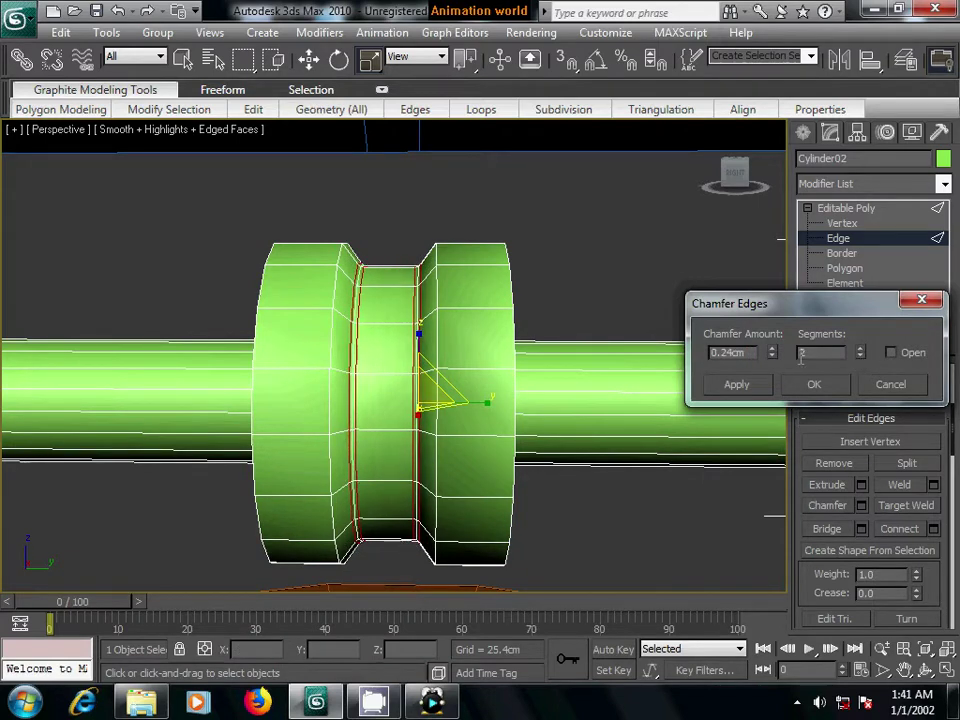
drag(775, 356, 774, 330)
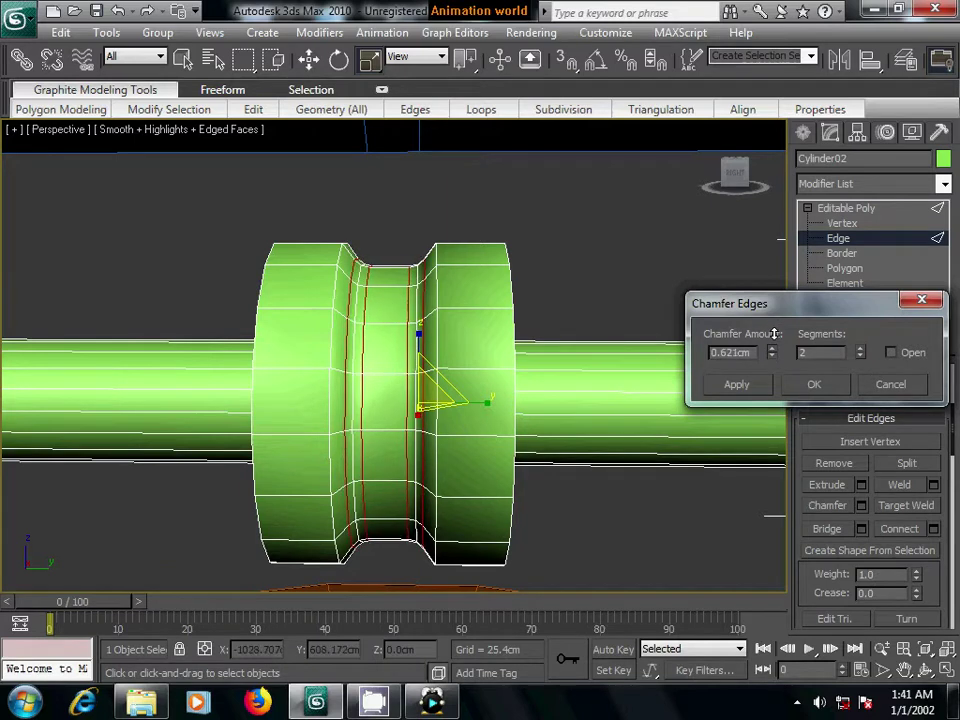
click(814, 385)
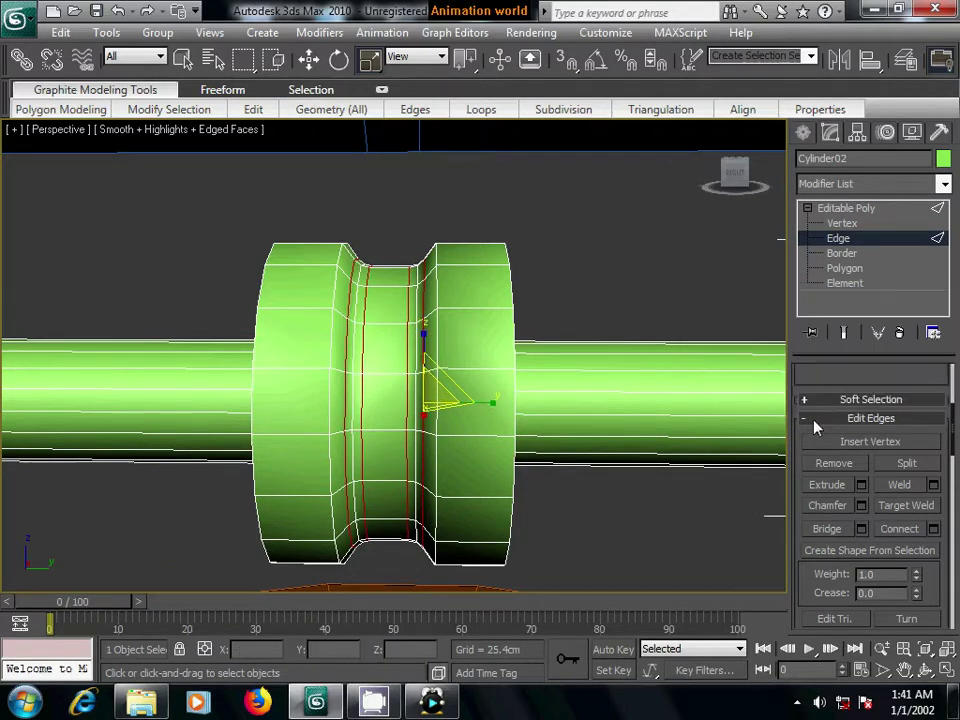
mouse_move(653, 450)
alt+middle_down()
mouse_move(568, 450)
mouse_move(653, 454)
alt+middle_up()
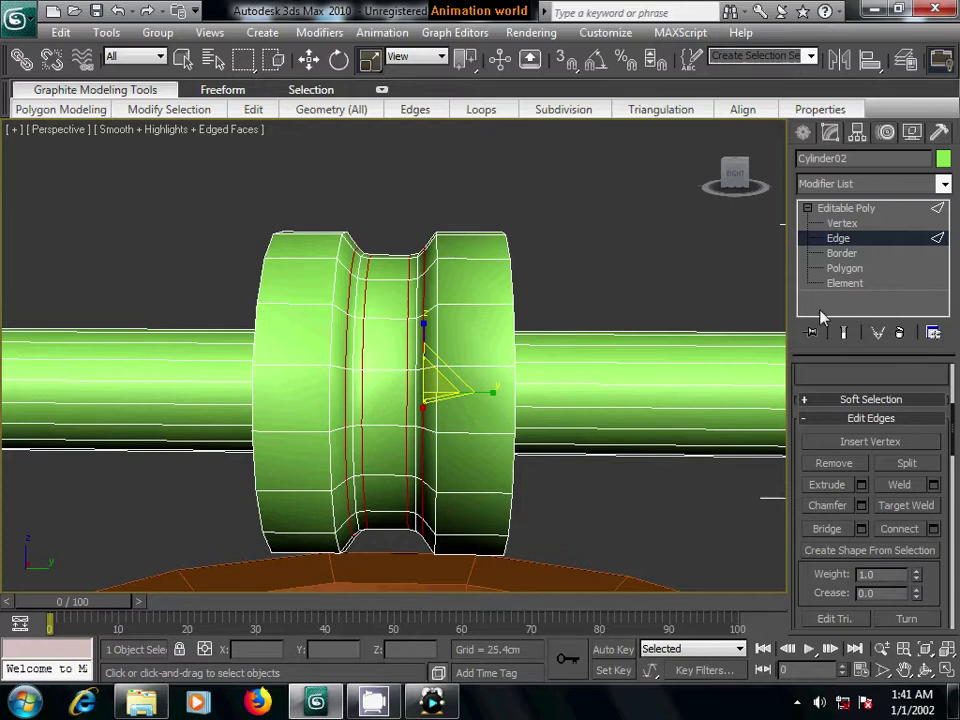
- Nudge the hub's right vertex end ring slightly left, undoing a trial move
click(841, 223)
scroll(650, 448, down, 3)
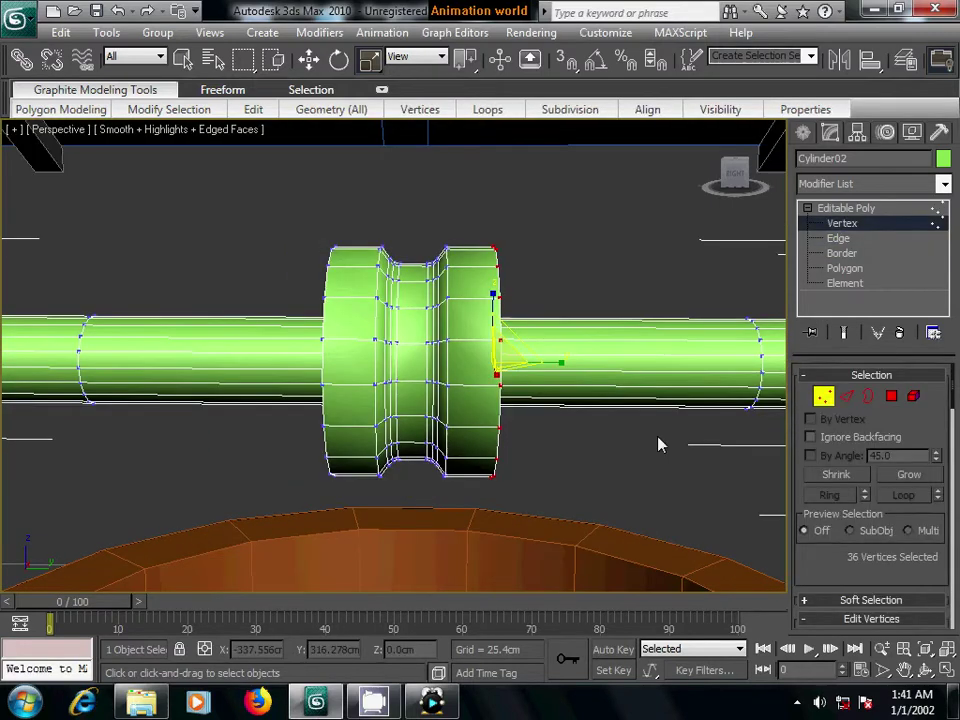
key(F3)
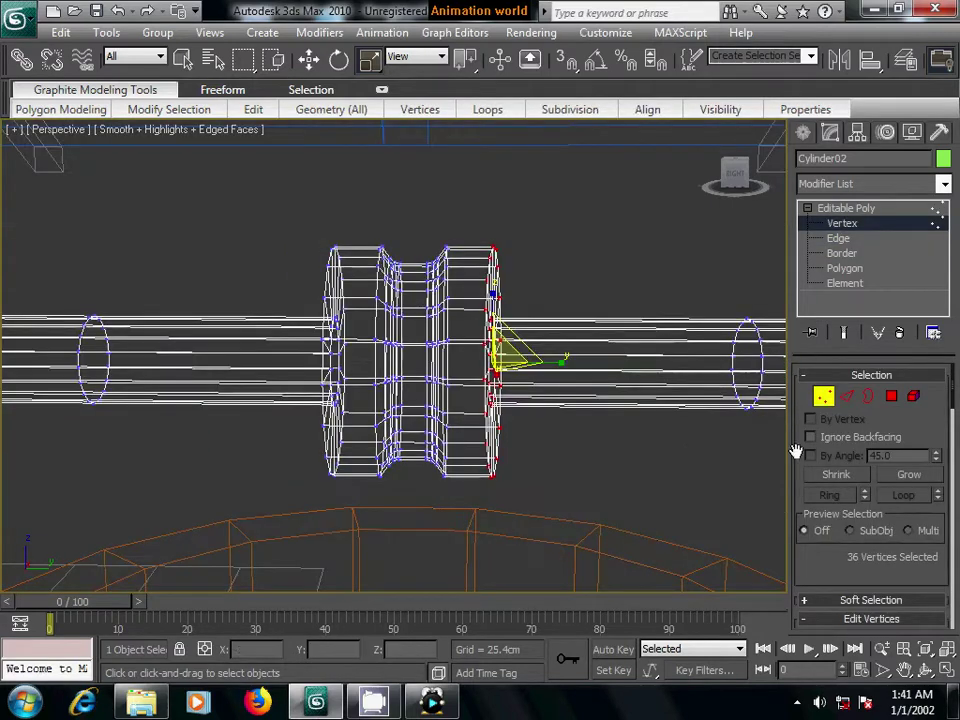
drag(285, 216, 366, 497)
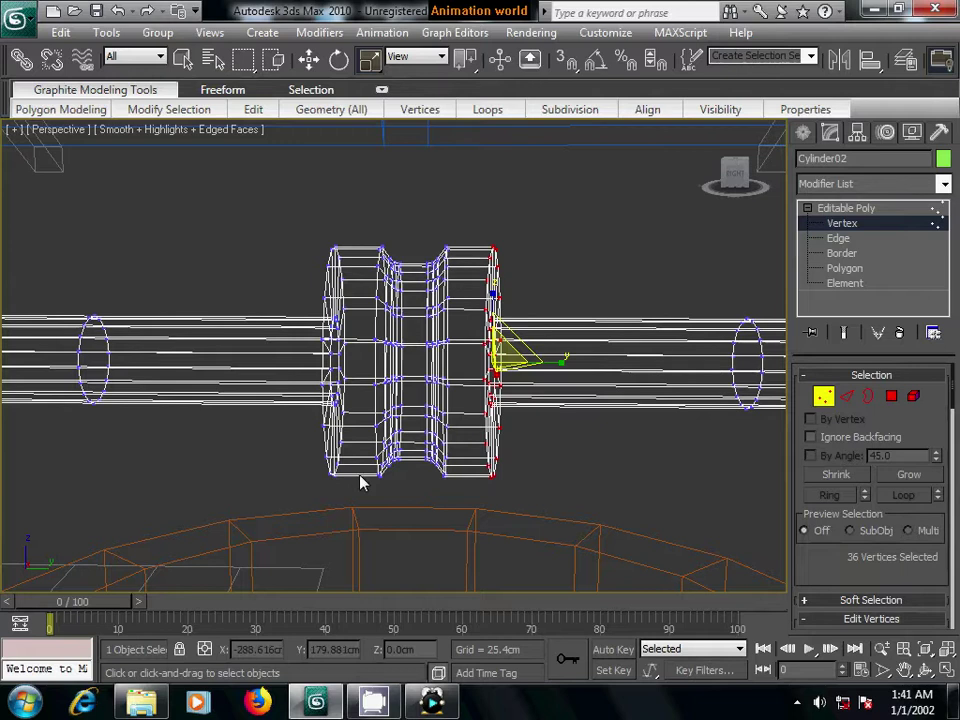
click(310, 59)
drag(397, 372, 478, 240)
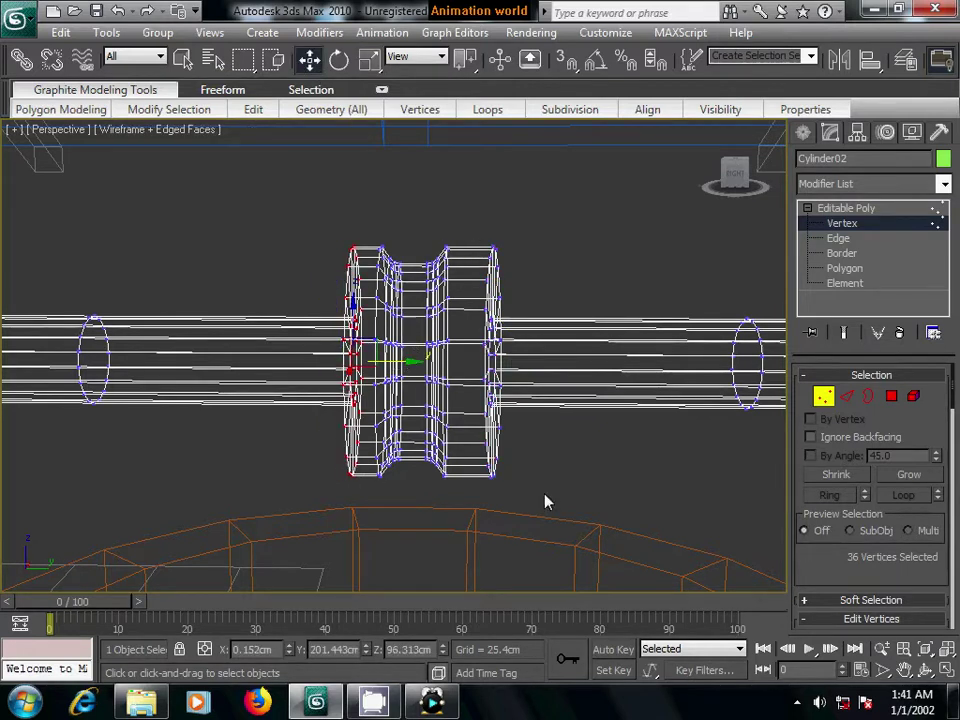
key(ctrl+z)
key(ctrl+z)
drag(561, 368, 537, 361)
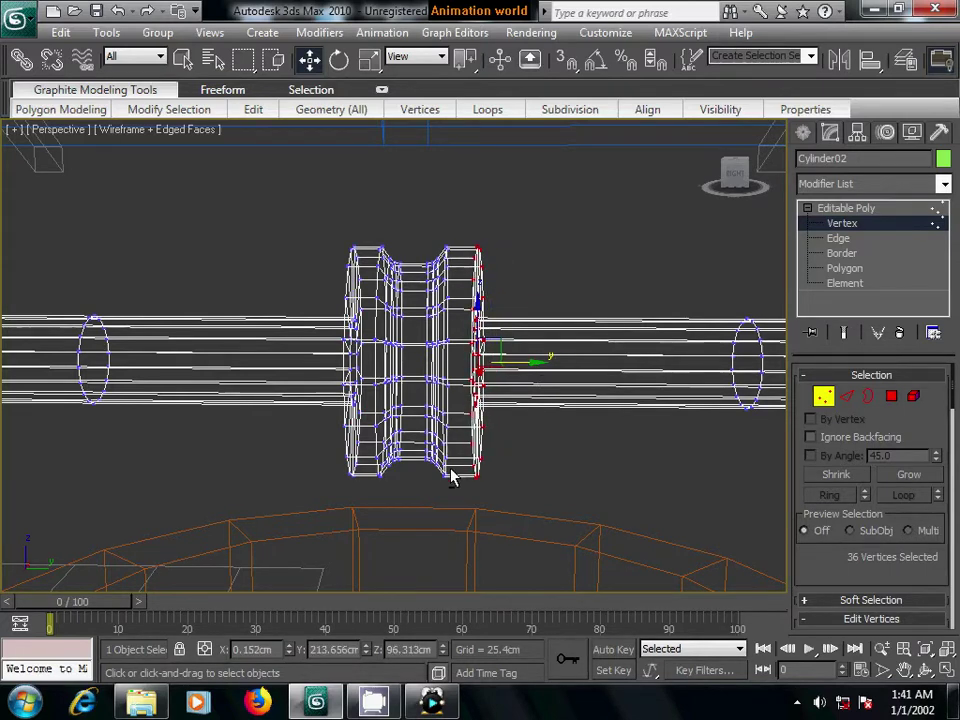
- Switch the viewport to shaded display and orbit to an angled view of the wheel
mouse_move(450, 477)
alt+middle_down()
mouse_move(465, 471)
mouse_move(439, 476)
mouse_move(454, 484)
alt+middle_up()
key(F3)
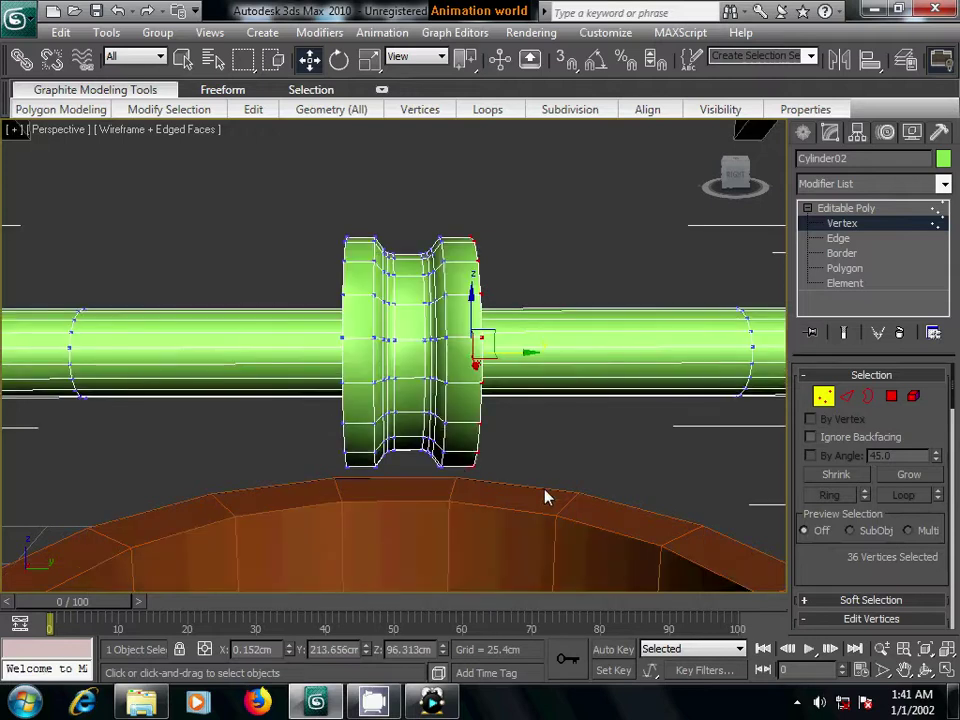
drag(529, 349, 525, 351)
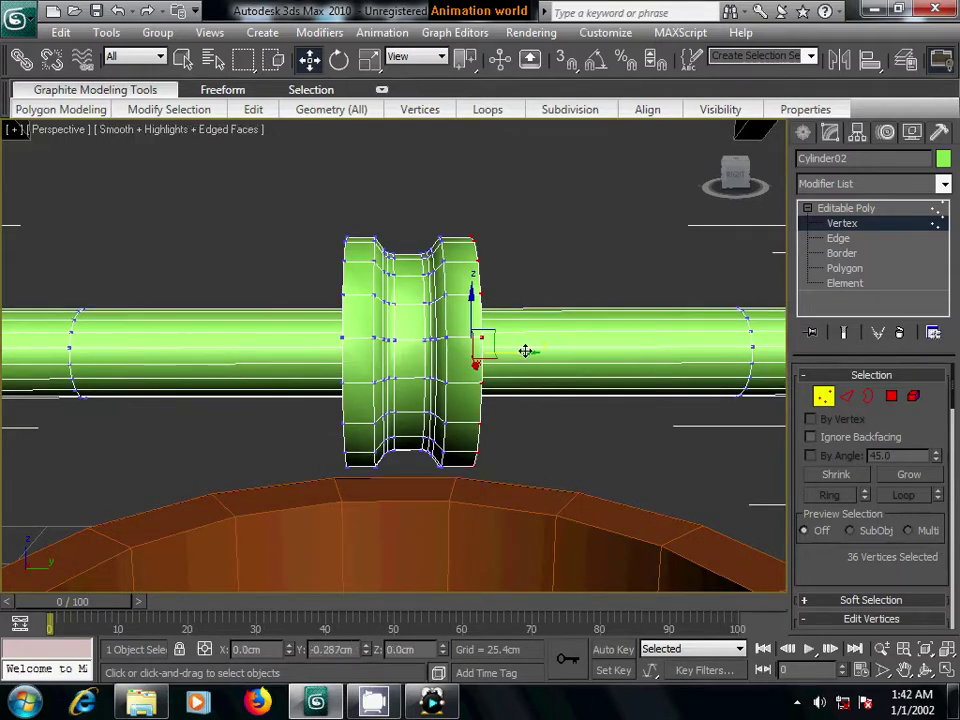
mouse_move(585, 456)
alt+middle_down()
mouse_move(493, 467)
mouse_move(579, 454)
mouse_move(570, 459)
mouse_move(577, 469)
mouse_move(425, 456)
alt+middle_up()
scroll(577, 469, up, 3)
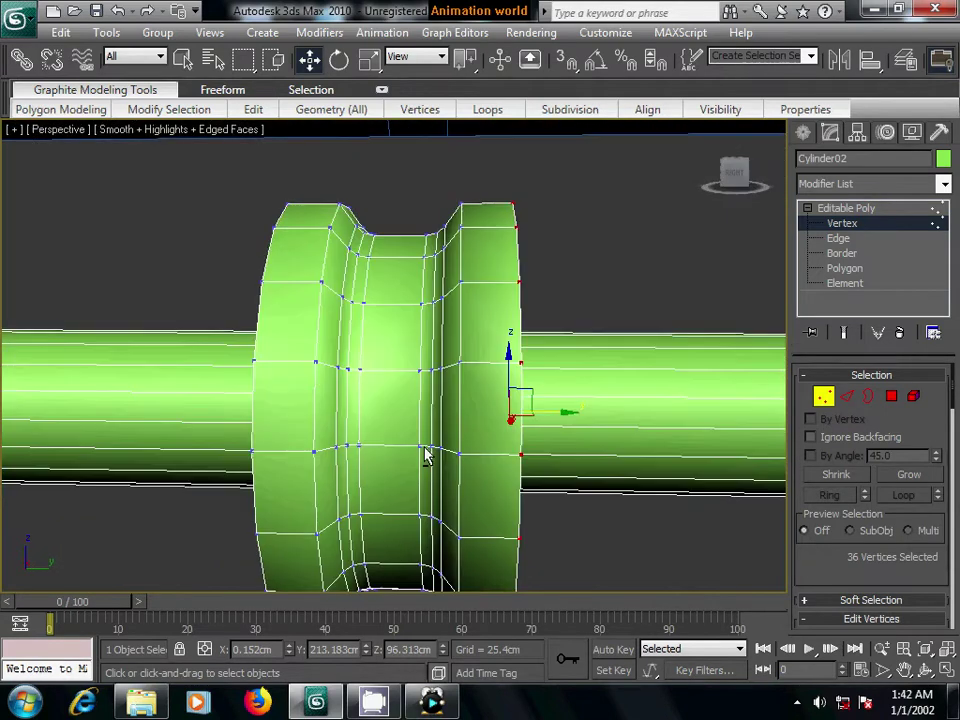
alt+middle_drag(507, 490, 662, 302)
- Select an edge on each outer rim and extend them into edge rings
click(891, 396)
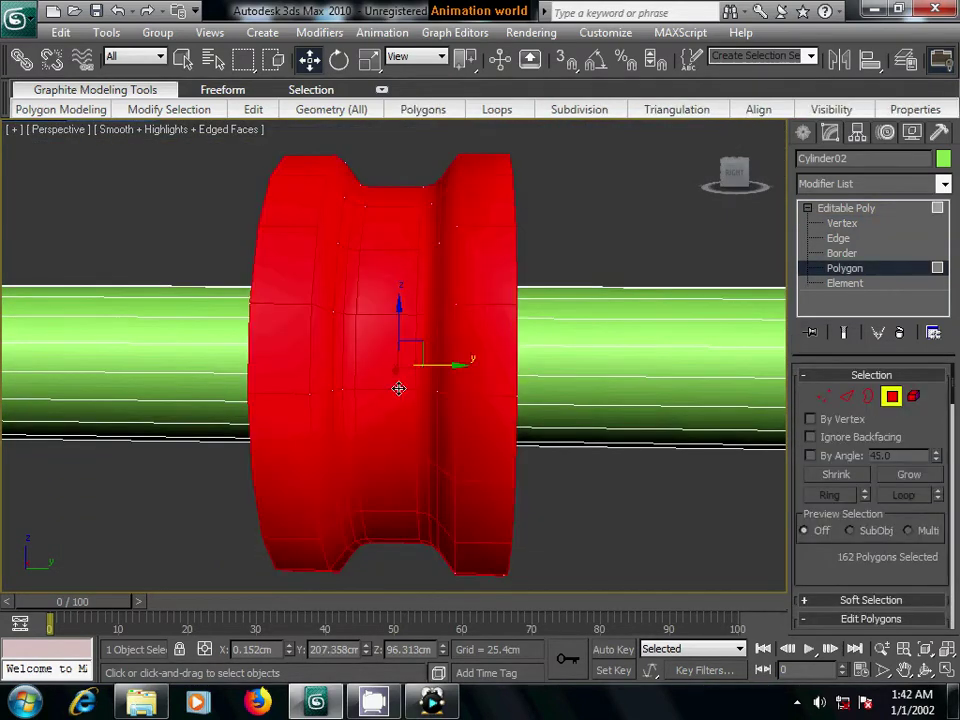
click(570, 475)
mouse_move(570, 475)
alt+middle_down()
mouse_move(651, 469)
mouse_move(598, 484)
mouse_move(610, 480)
alt+middle_up()
click(846, 396)
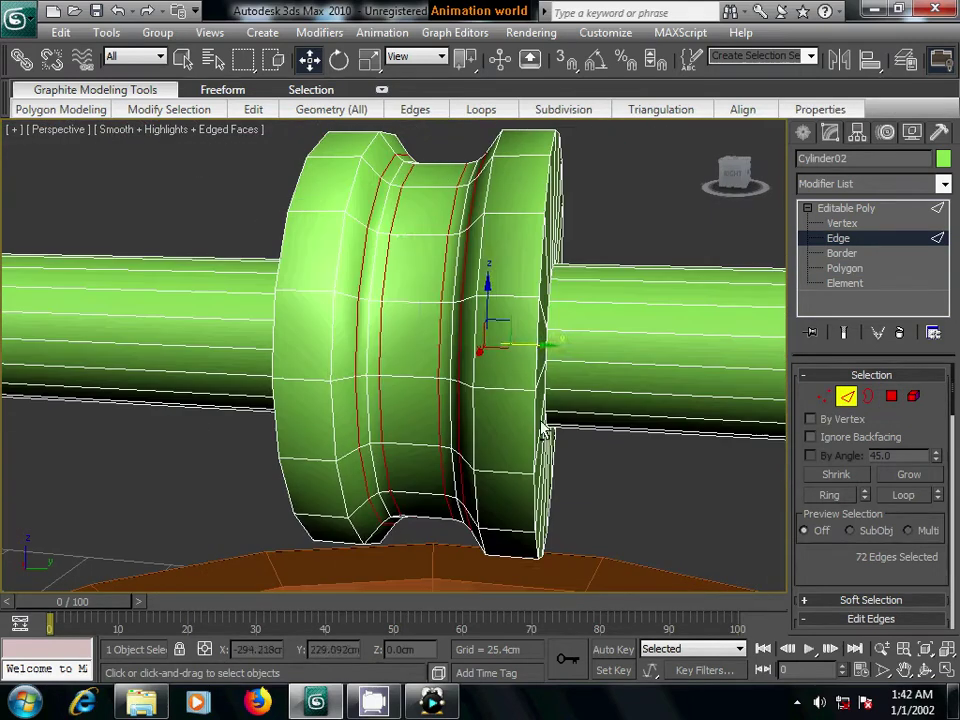
click(406, 235)
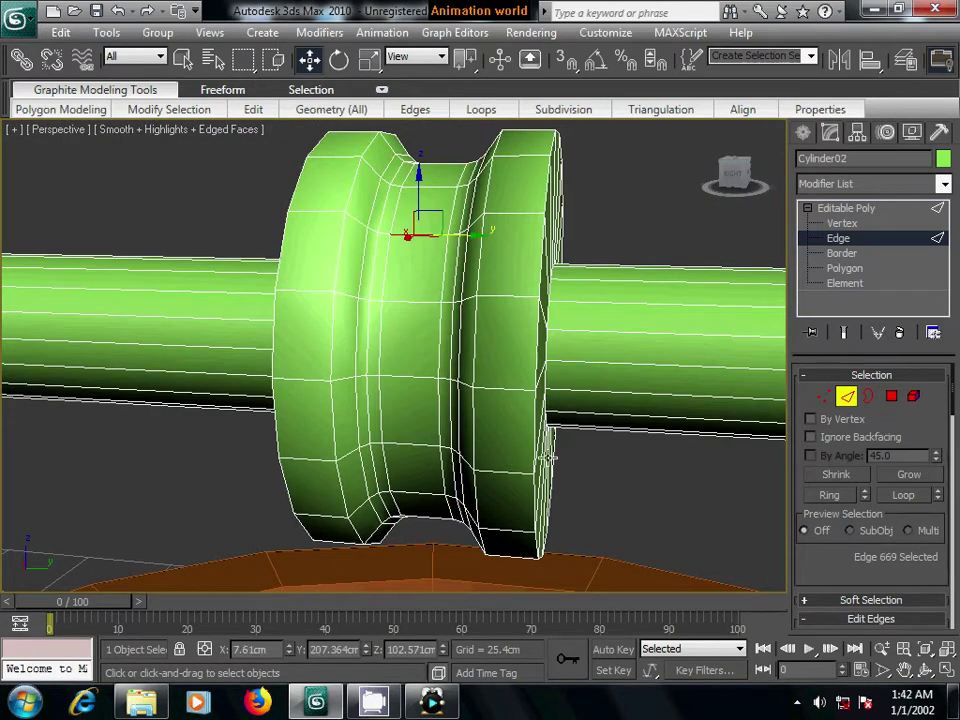
alt+middle_drag(549, 457, 567, 416)
click(891, 396)
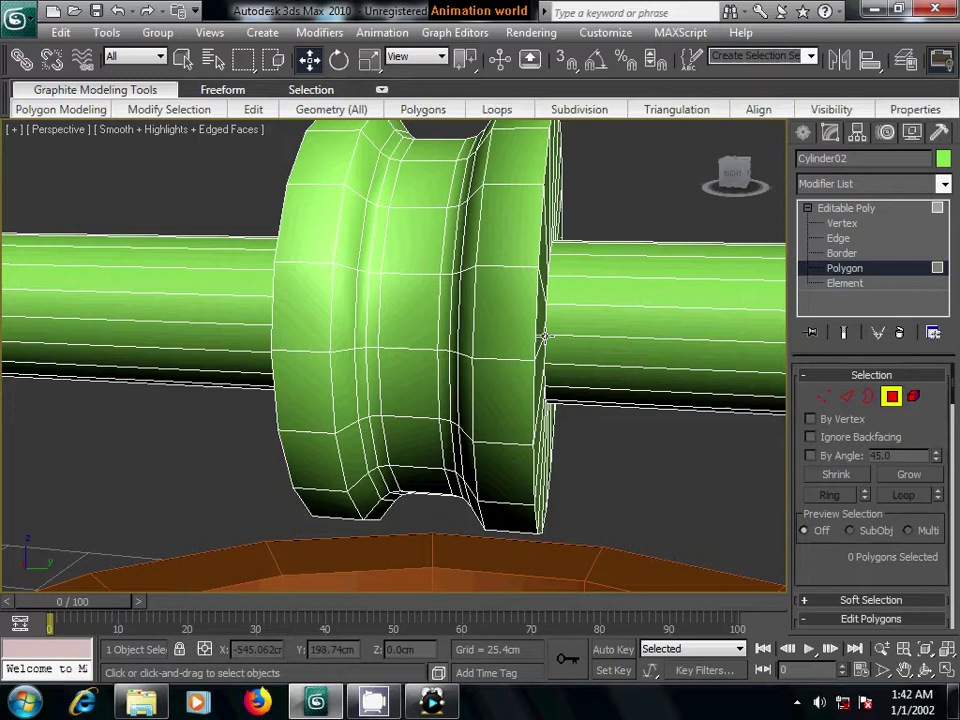
key(2)
click(512, 266)
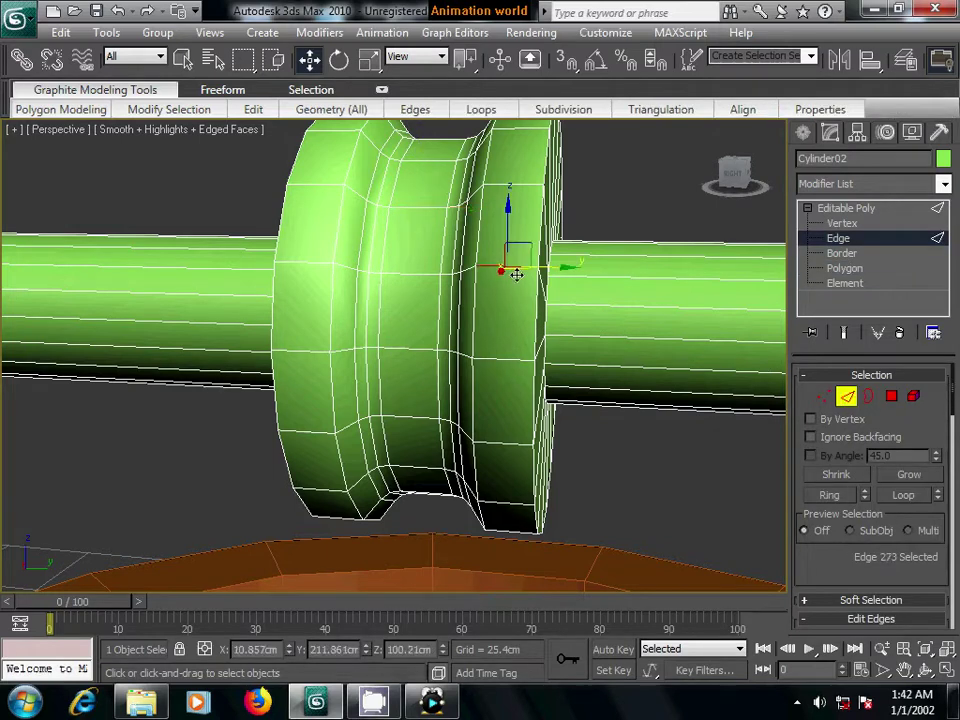
ctrl+click(306, 262)
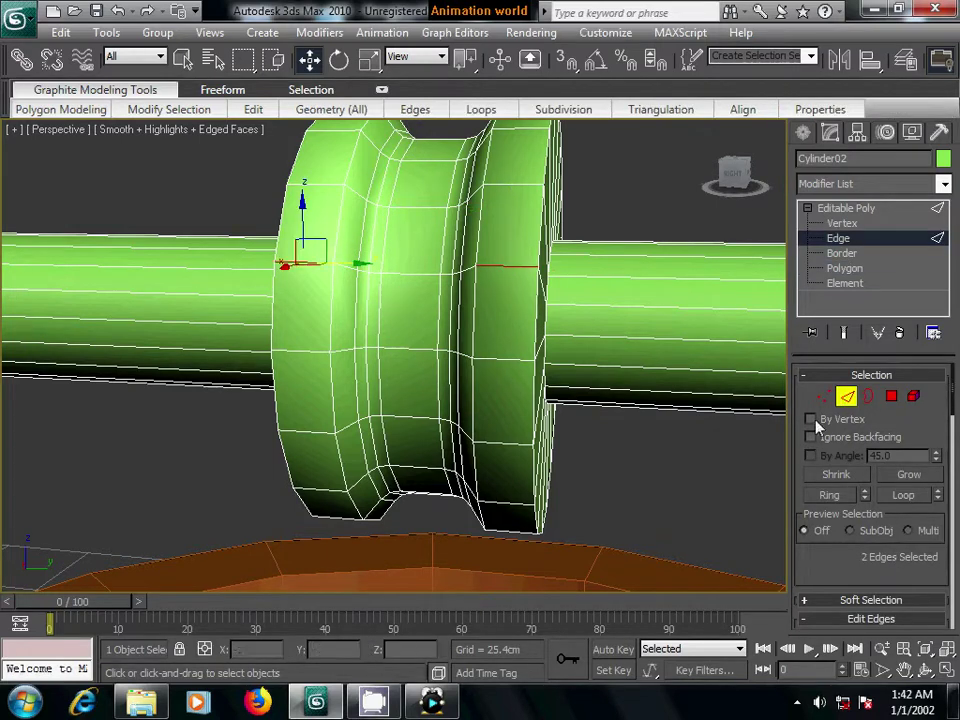
click(829, 494)
- Convert the rim rings to polygons and extrude them about 3.4 cm into flanges
ctrl+click(891, 396)
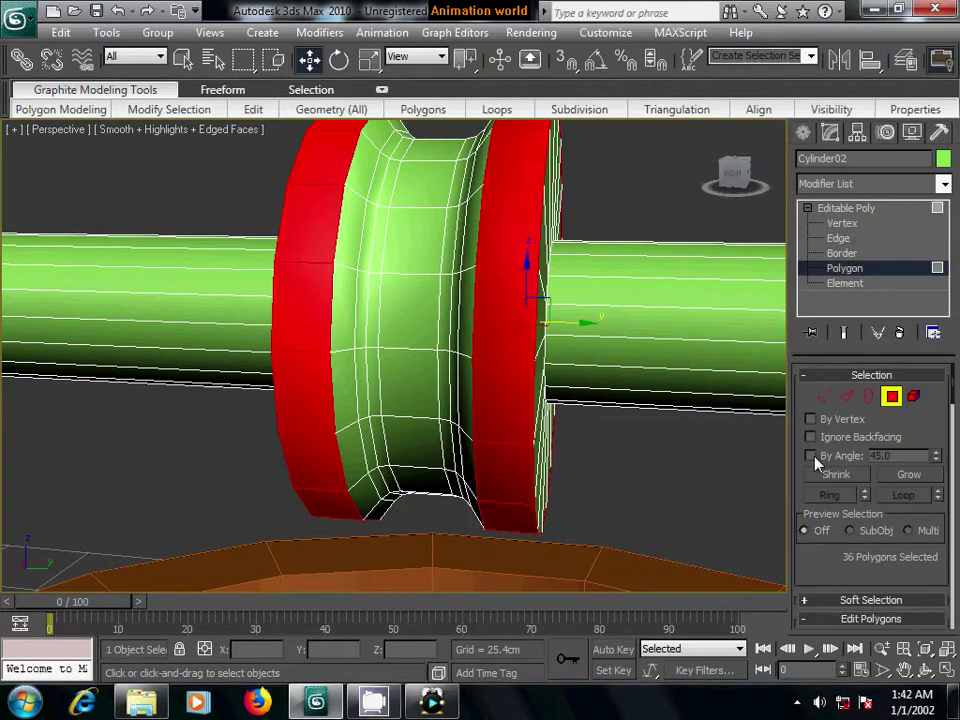
middle_drag(720, 458, 634, 452)
scroll(845, 555, down, 3)
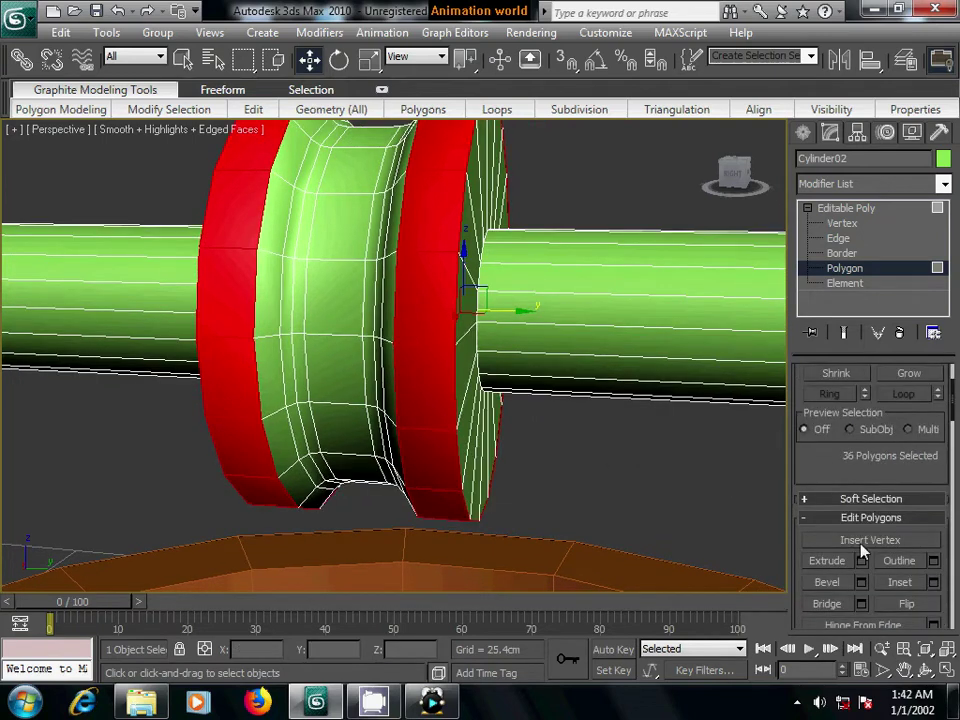
click(861, 560)
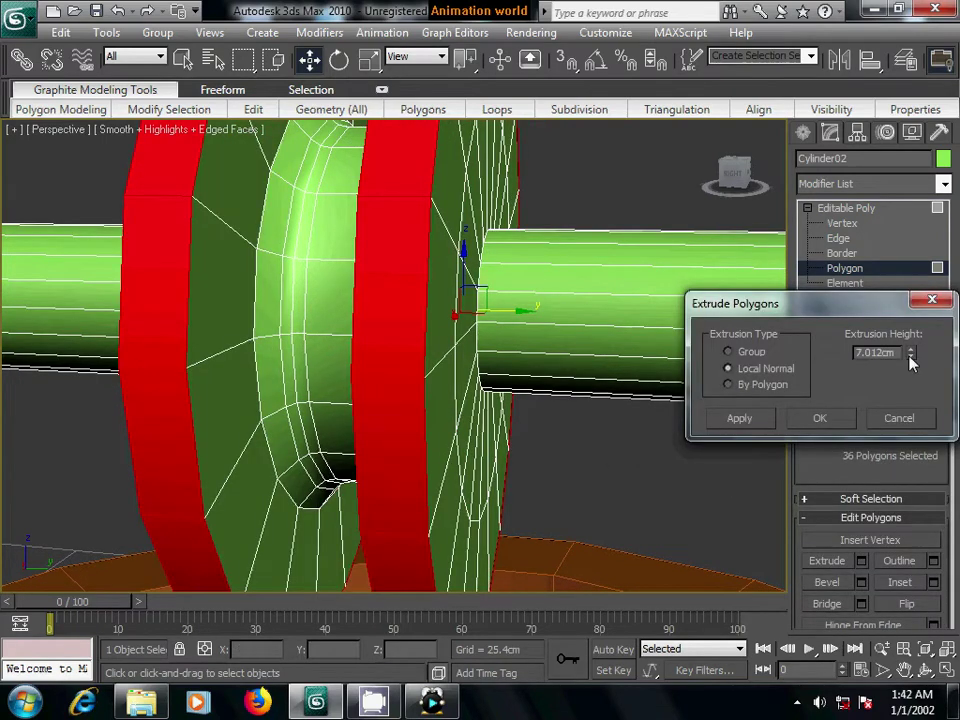
drag(910, 356, 913, 399)
click(820, 418)
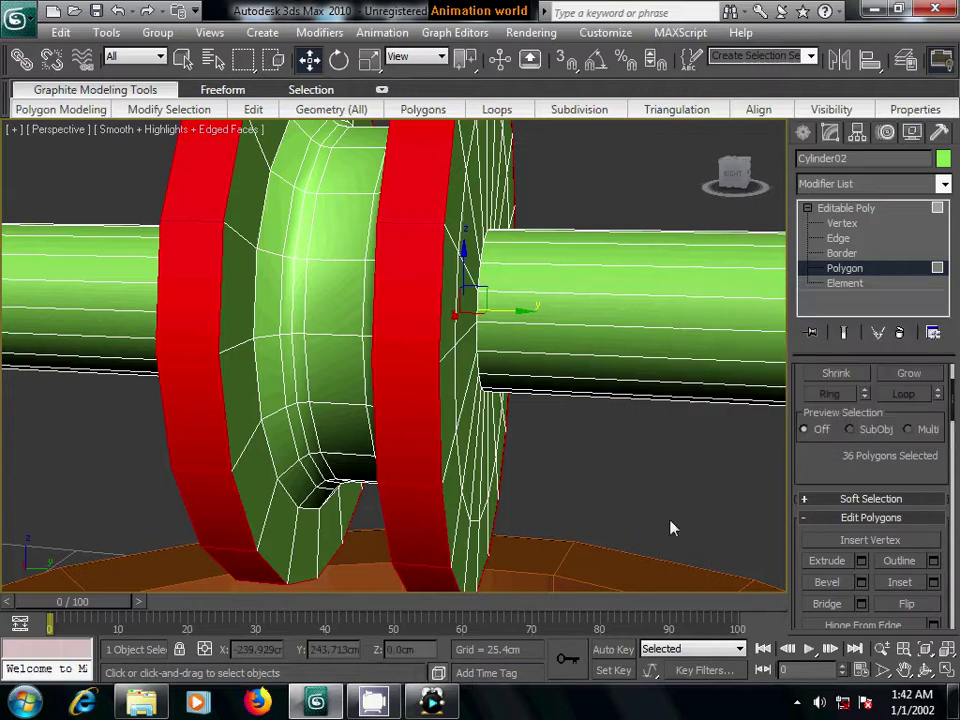
scroll(602, 467, down, 3)
scroll(602, 467, down, 4)
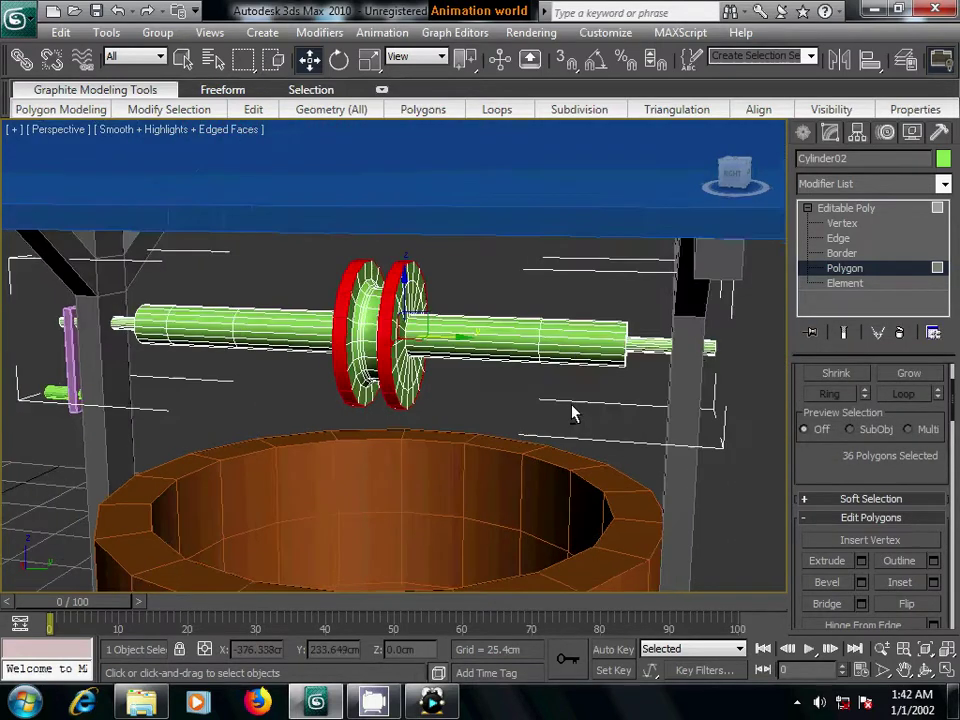
- Check the pulley rings, deselect their faces, and zoom out to show both wells
mouse_move(572, 413)
alt+middle_down()
mouse_move(508, 401)
mouse_move(360, 431)
mouse_move(639, 399)
mouse_move(486, 446)
alt+middle_up()
scroll(490, 455, up, 3)
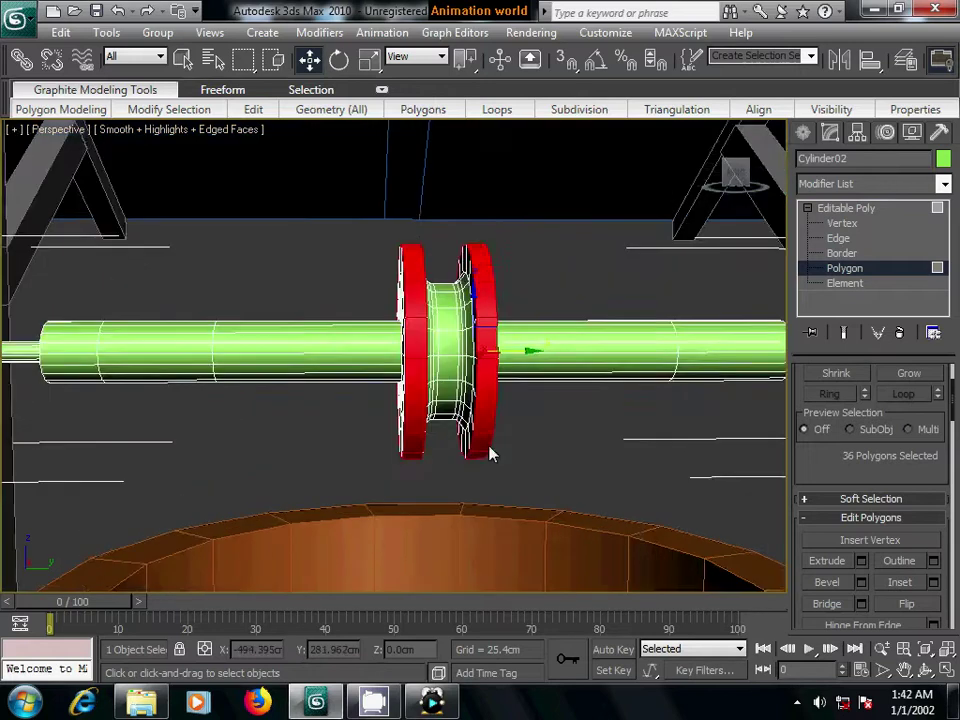
scroll(456, 456, up, 1)
scroll(371, 476, down, 4)
alt+middle_drag(371, 476, 343, 467)
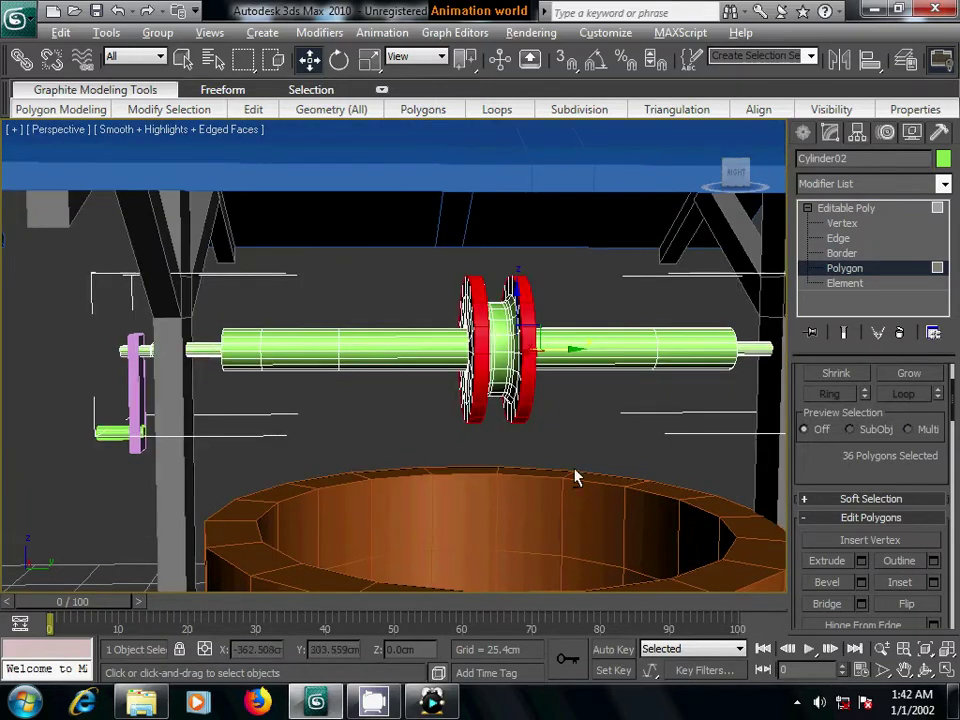
mouse_move(575, 477)
alt+middle_down()
mouse_move(660, 463)
mouse_move(611, 461)
mouse_move(621, 467)
mouse_move(381, 508)
mouse_move(583, 446)
mouse_move(478, 463)
mouse_move(538, 452)
mouse_move(512, 477)
mouse_move(493, 476)
alt+middle_up()
click(721, 449)
scroll(456, 490, down, 3)
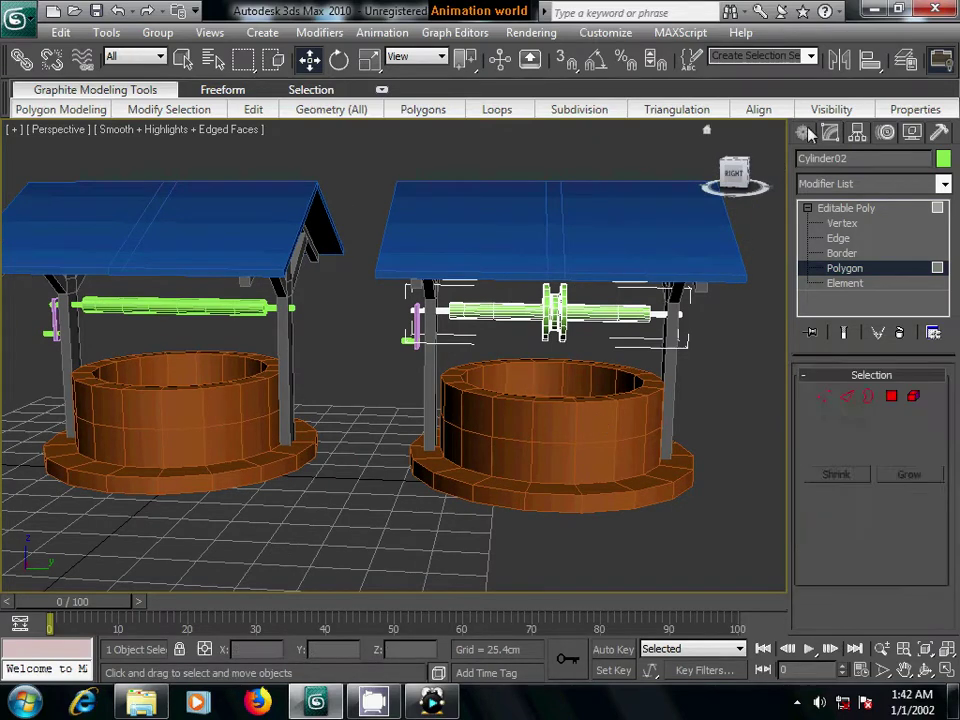
click(811, 132)
- Select both well bases and assign them the default material in the Material Editor
click(573, 460)
ctrl+click(197, 436)
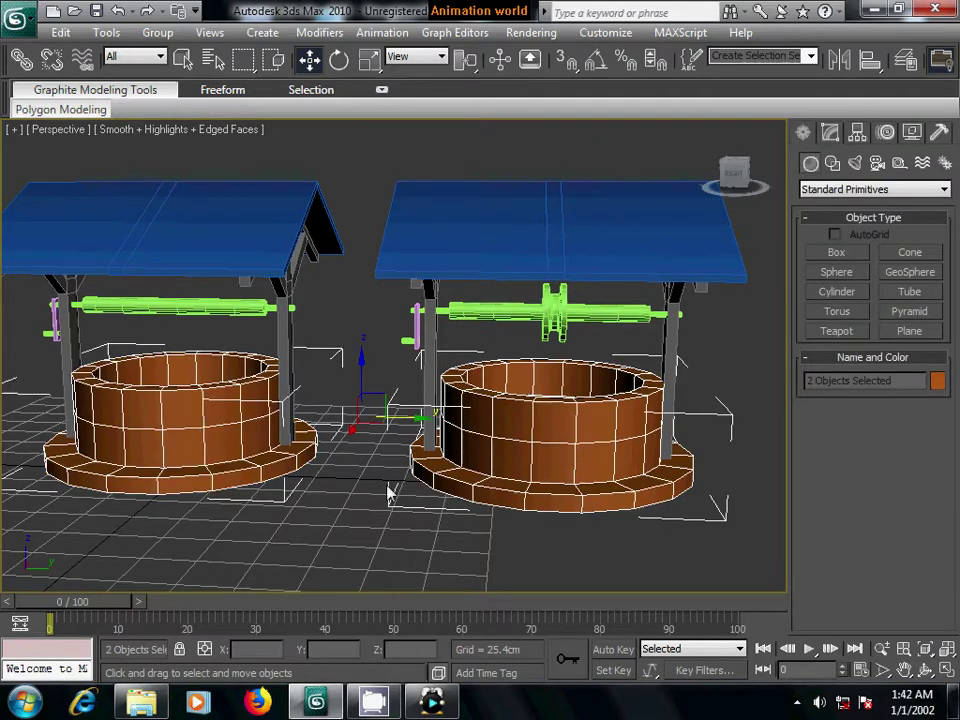
key(m)
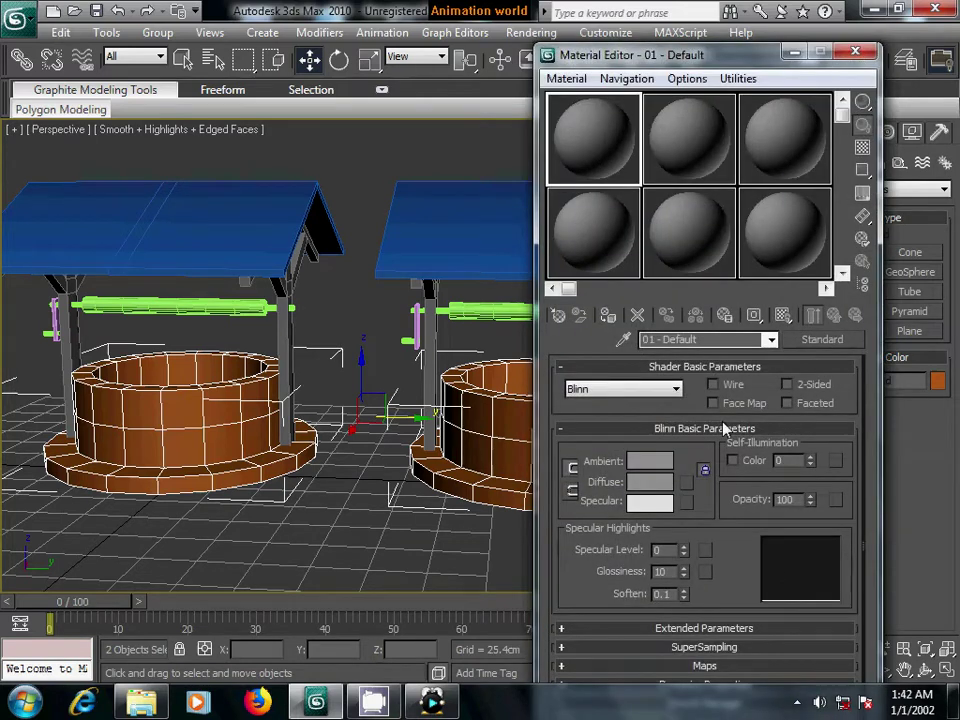
click(608, 315)
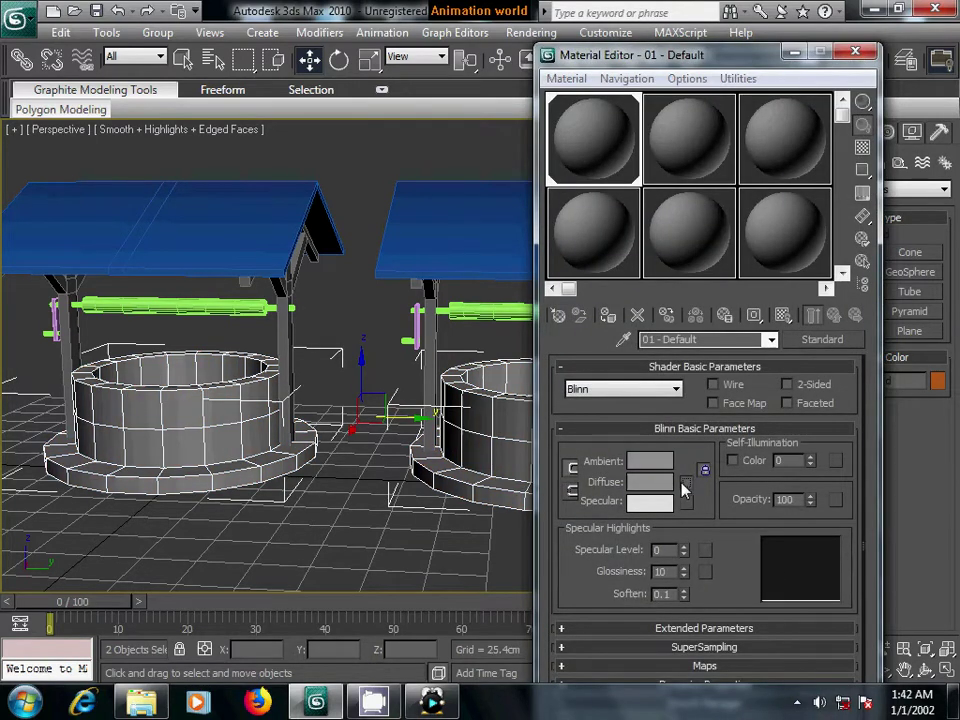
- Browse for a diffuse bitmap in the ANIMATION textures folder on the Animation (G:) drive
key(Escape)
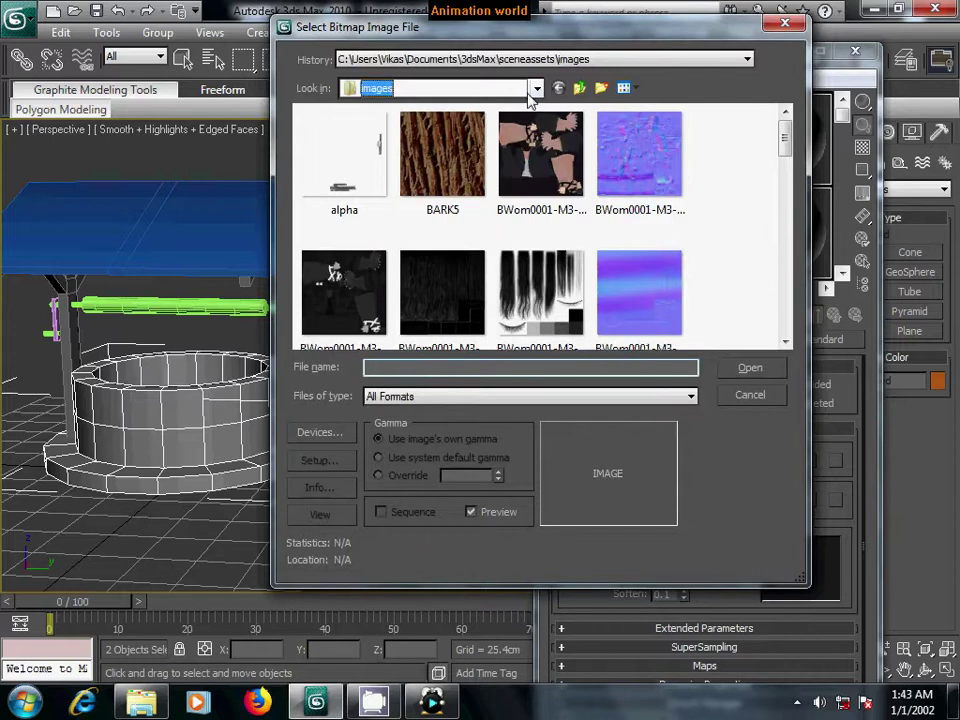
click(537, 89)
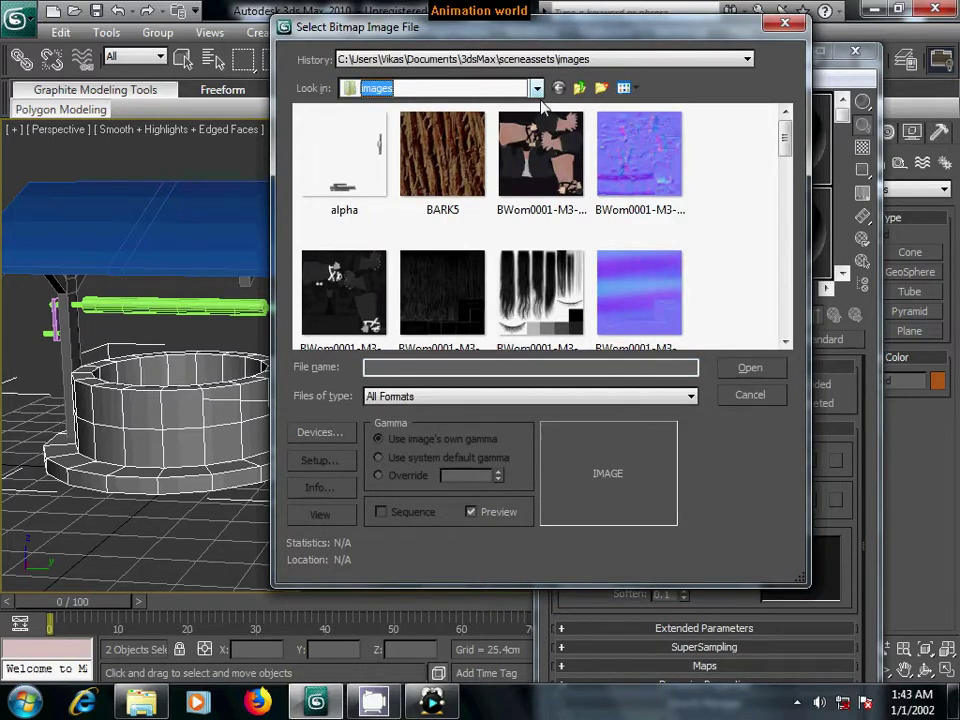
click(414, 306)
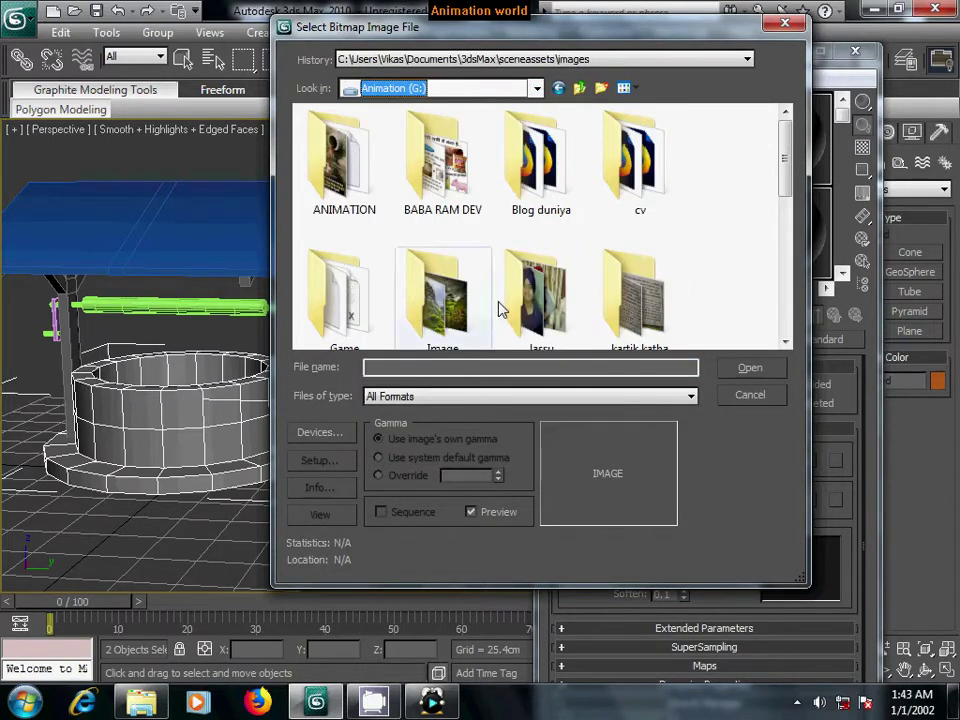
scroll(505, 306, down, 1)
scroll(512, 305, down, 1)
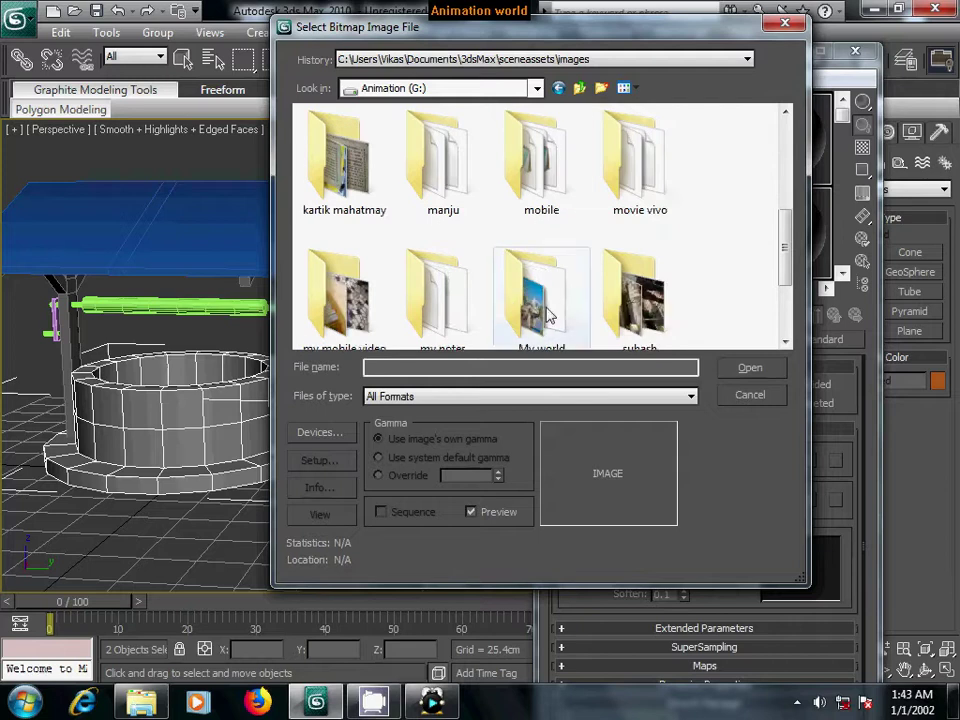
scroll(546, 317, up, 2)
double_click(330, 165)
scroll(476, 293, down, 1)
scroll(476, 293, down, 1)
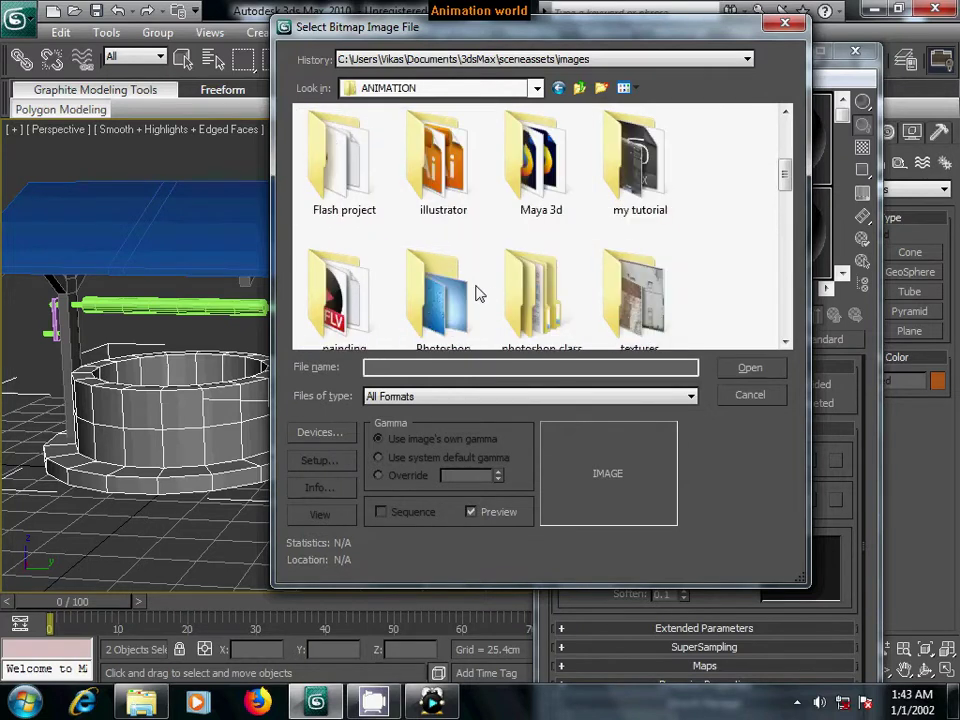
double_click(632, 305)
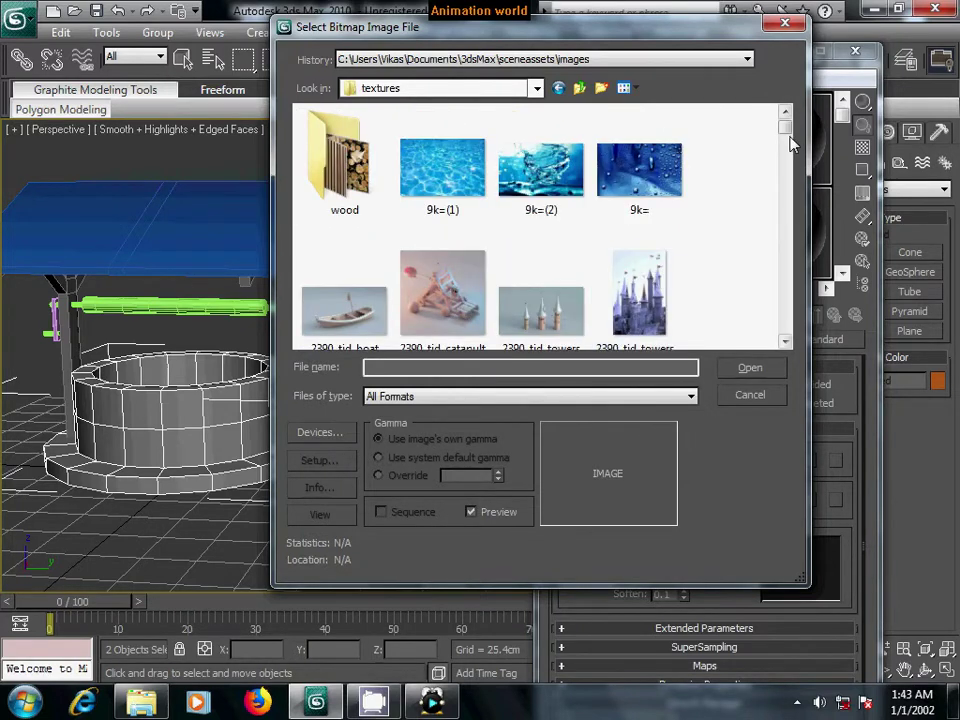
drag(786, 143, 790, 185)
- Preview the BrickSmallPainted textures, such as BrickSmallPainted0089 and BrickSmallPainted0203_4_270
click(555, 214)
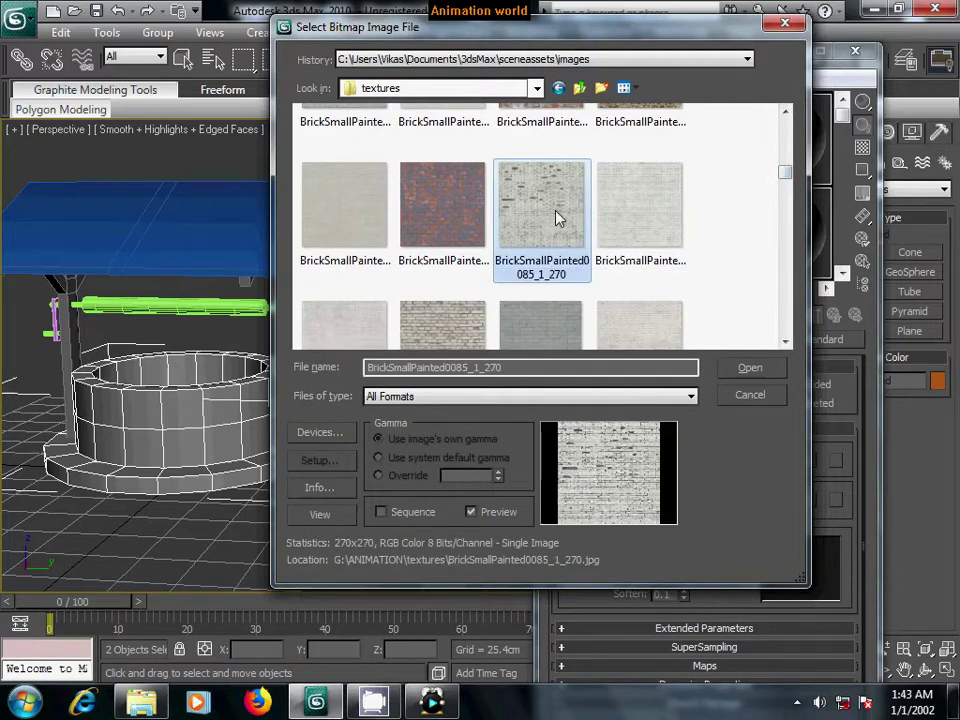
click(447, 338)
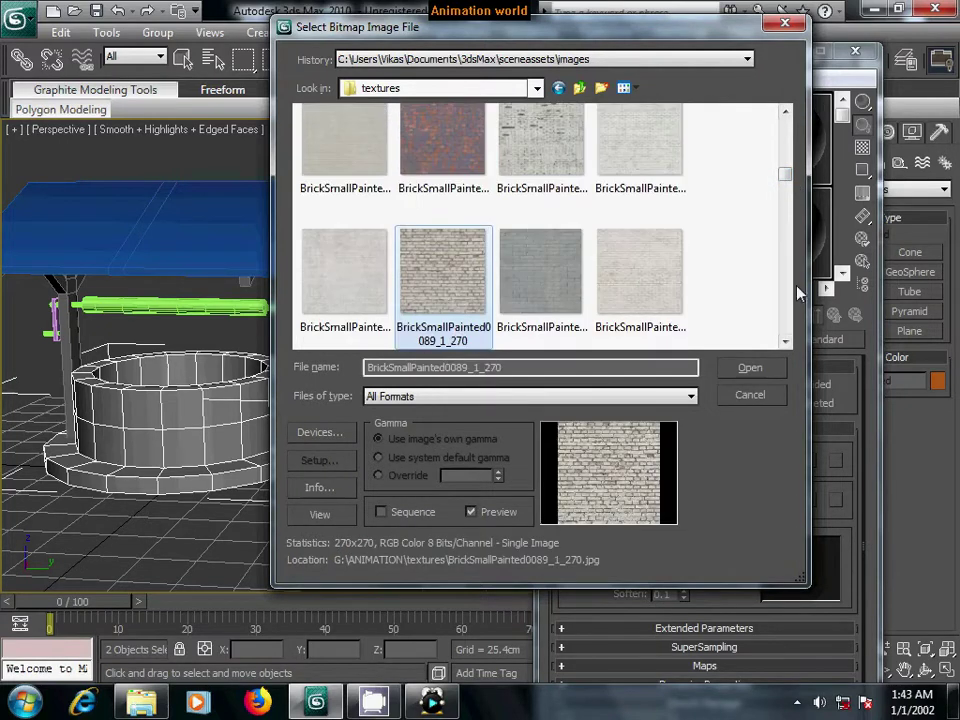
drag(786, 182, 788, 186)
click(470, 180)
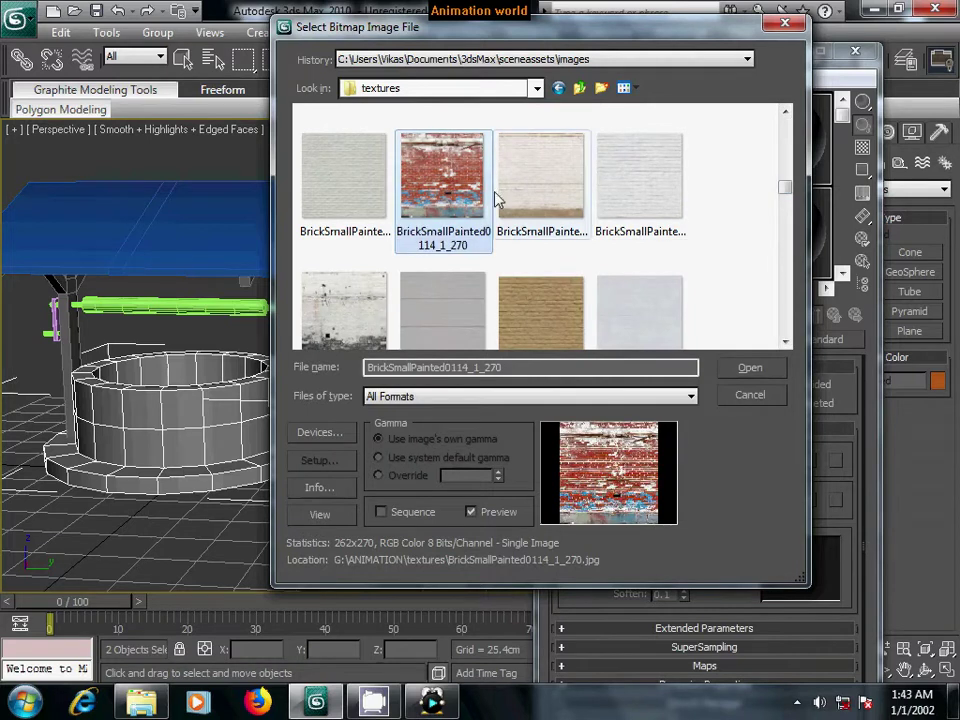
click(372, 297)
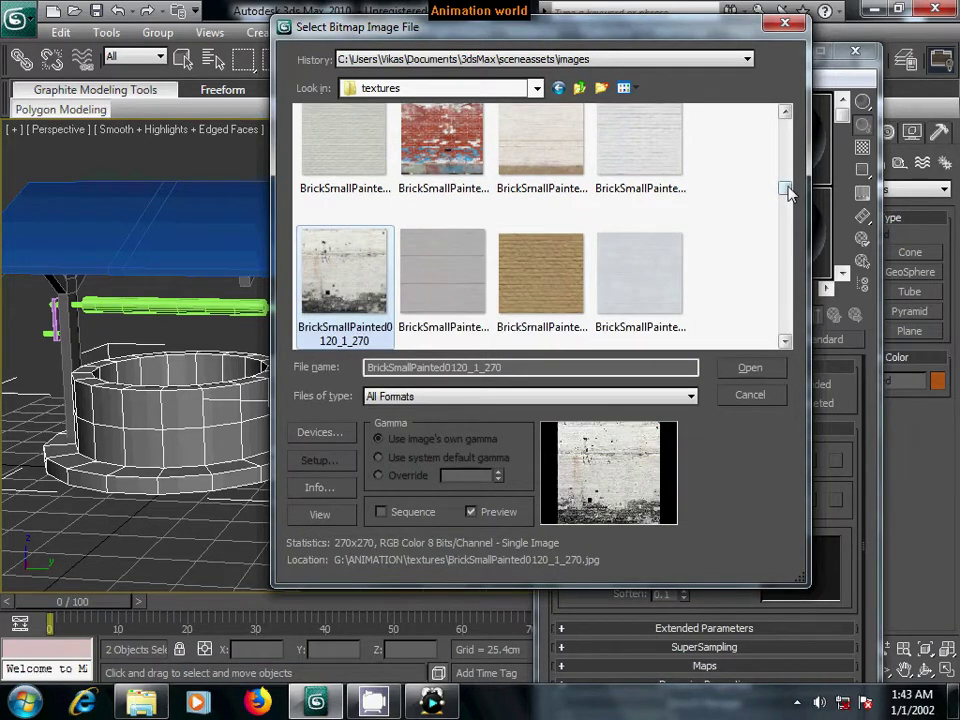
drag(788, 188, 788, 198)
click(442, 278)
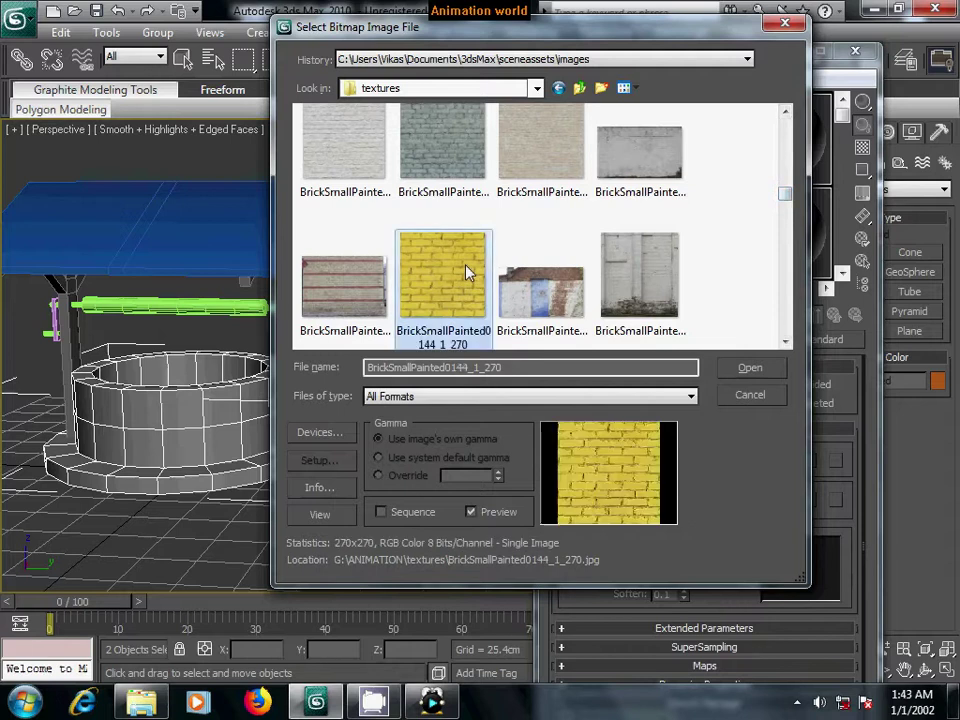
click(352, 291)
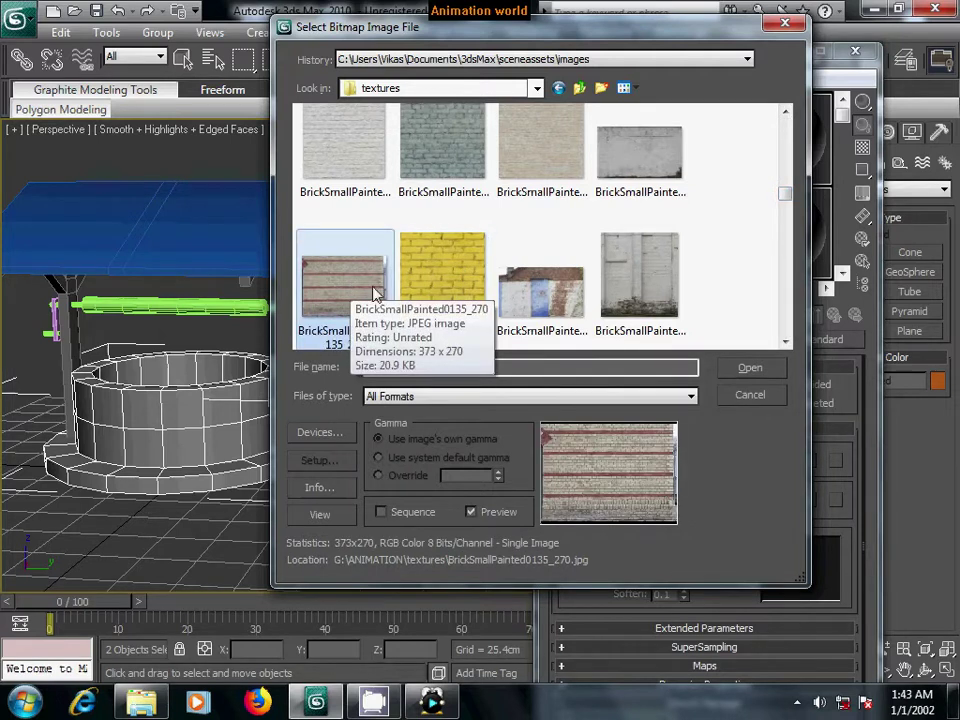
click(786, 342)
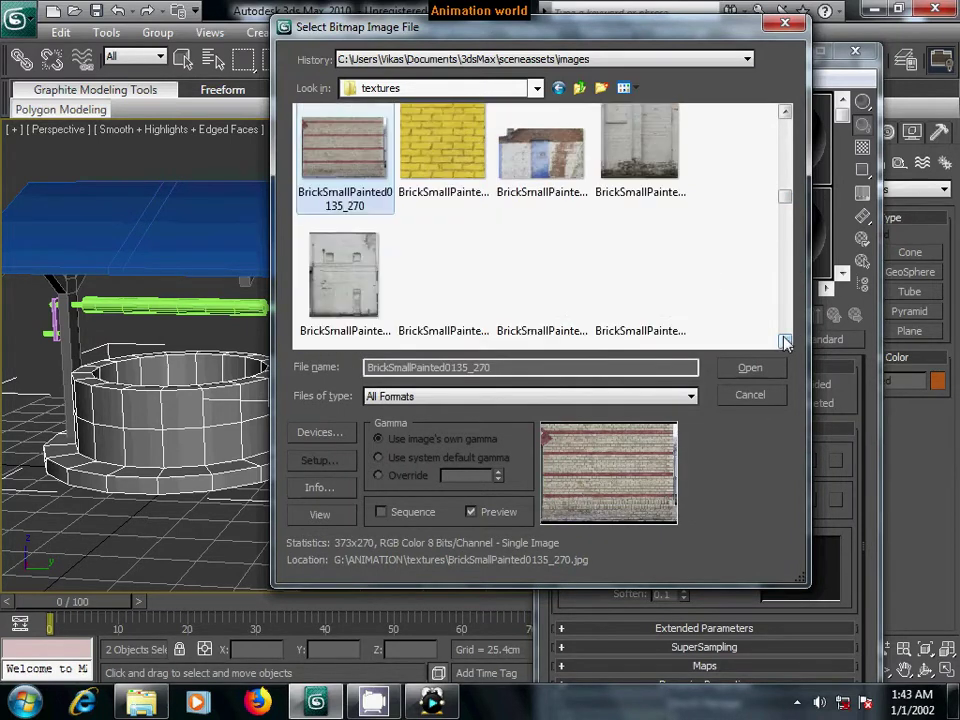
click(786, 342)
click(786, 342)
click(786, 342)
click(674, 298)
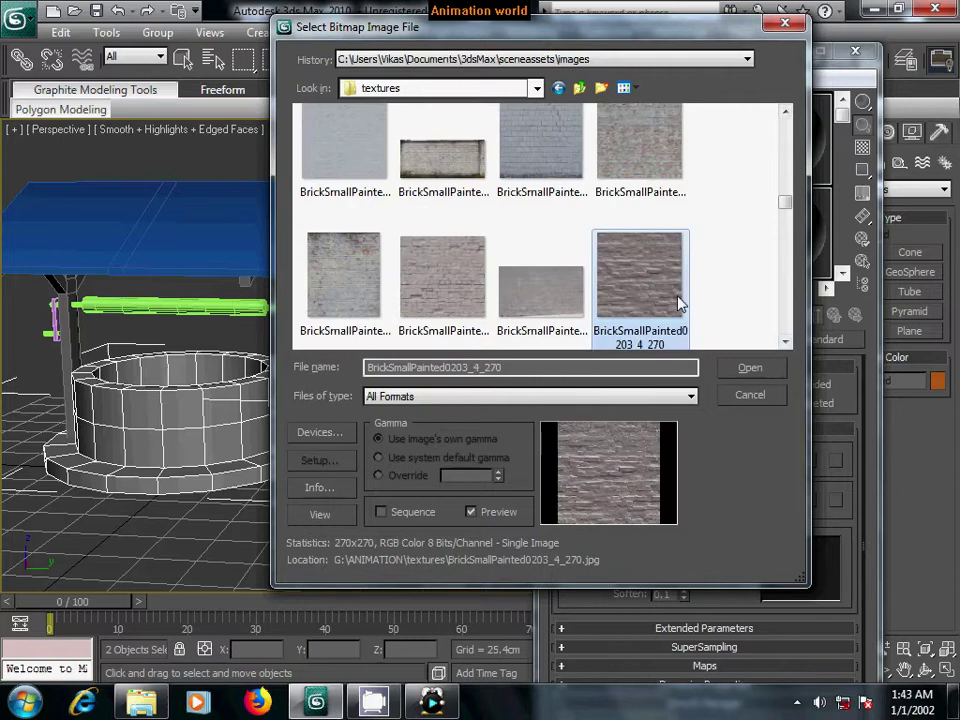
click(786, 342)
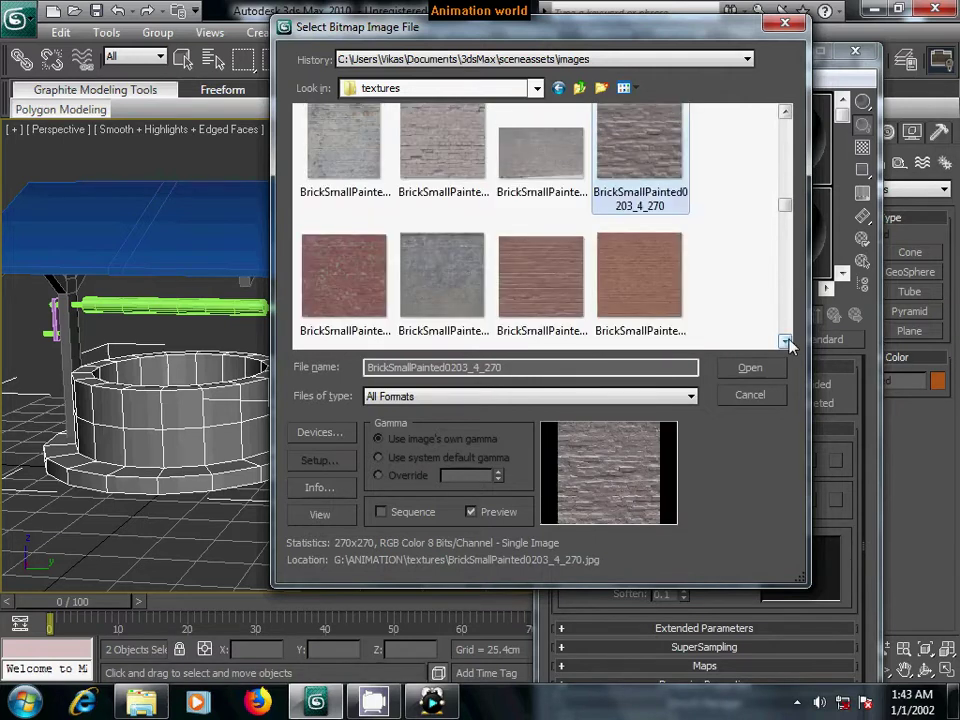
click(533, 283)
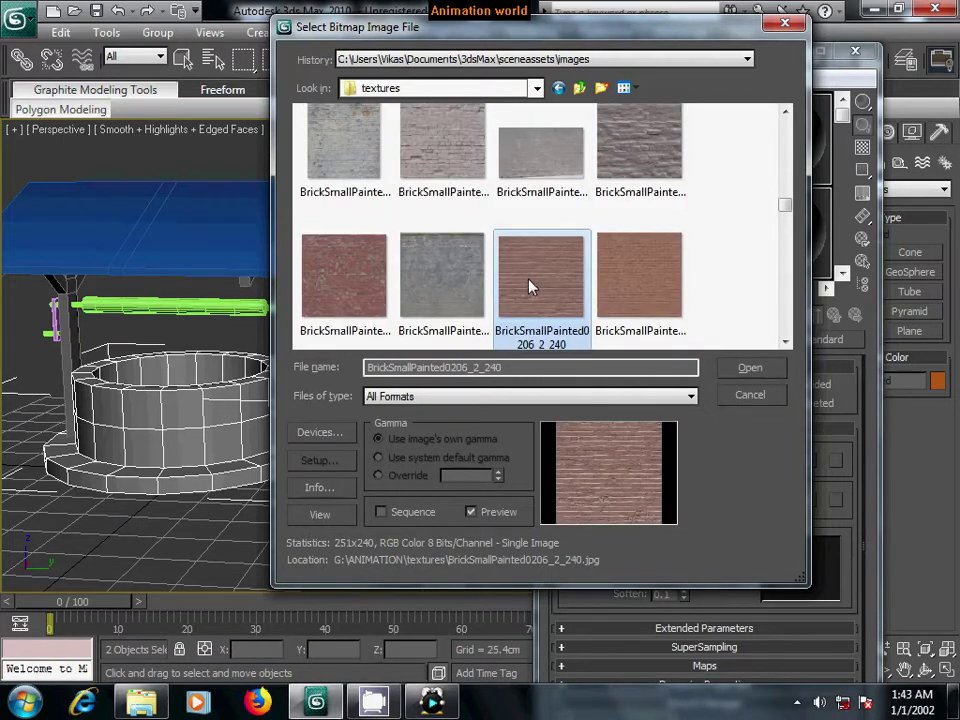
click(430, 280)
click(362, 284)
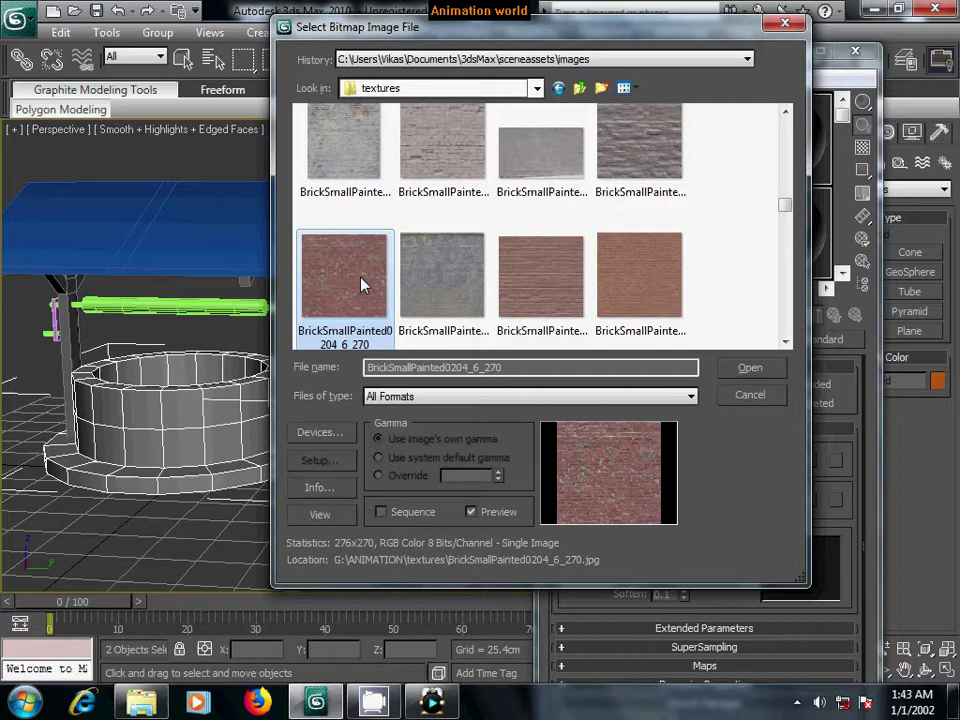
click(785, 341)
click(785, 341)
click(646, 229)
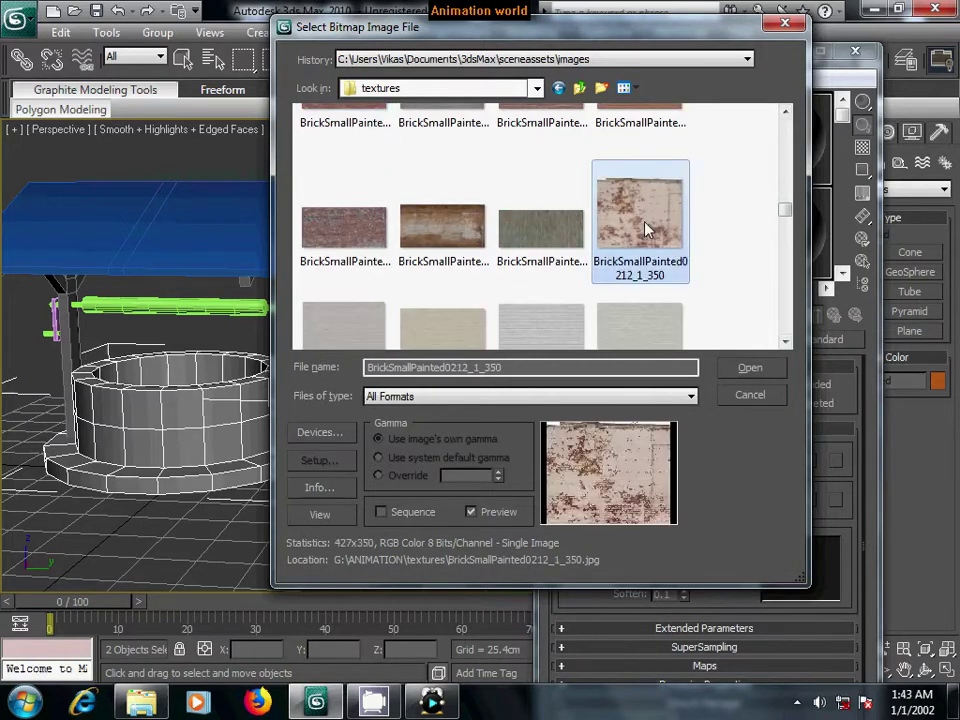
click(528, 232)
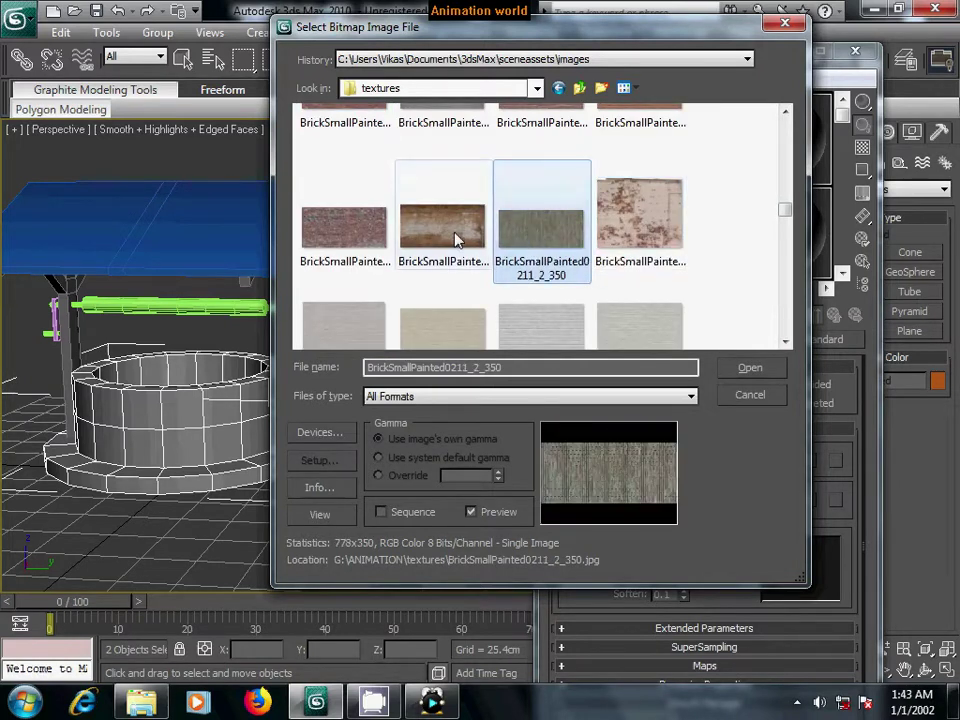
click(455, 238)
click(371, 236)
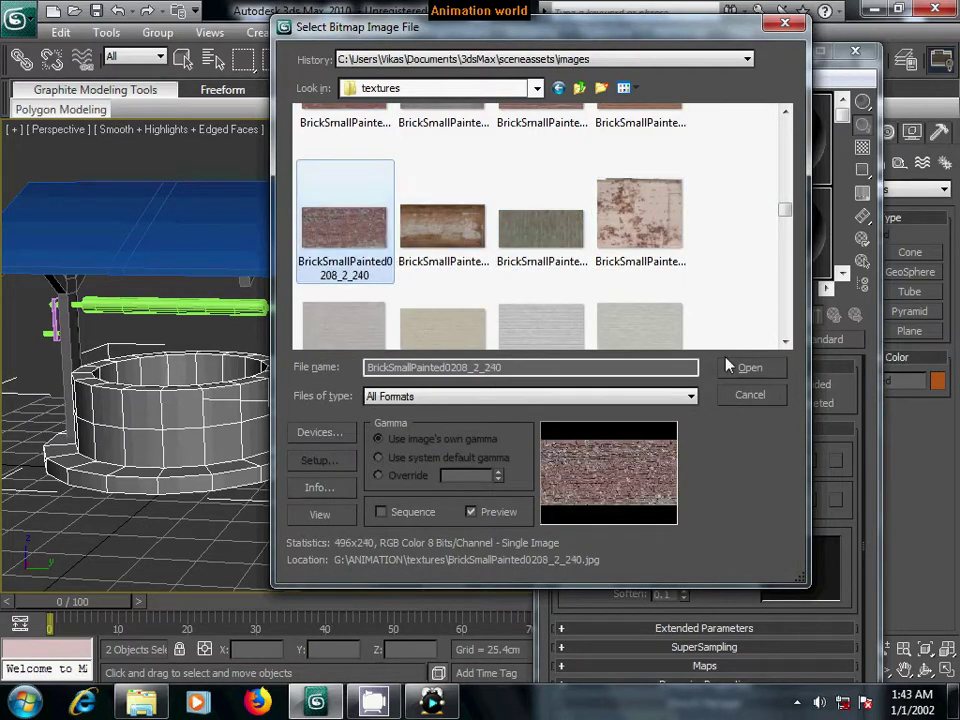
click(785, 341)
click(785, 341)
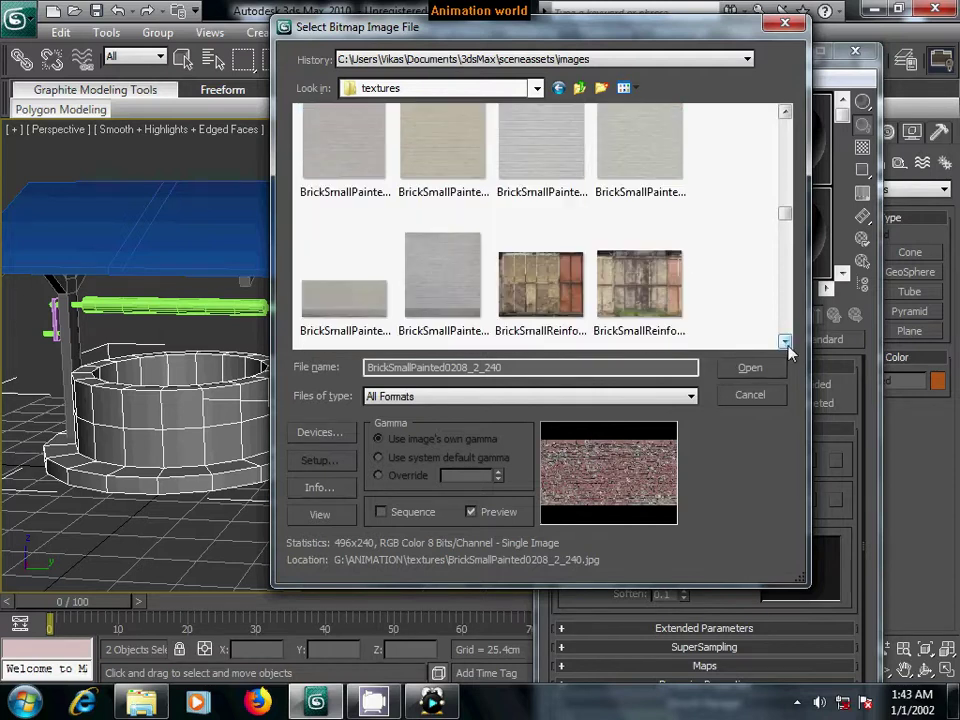
- Compare the BrickSmallReinforced textures and pick the cream BrickSmallReinforced0058_1_270
click(666, 302)
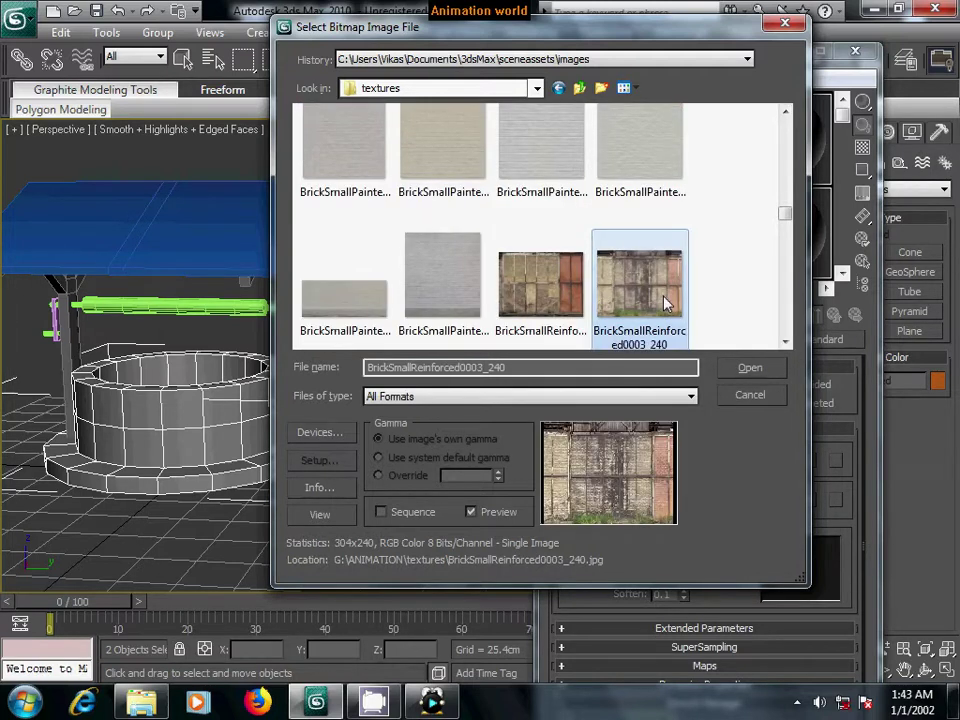
click(570, 298)
click(640, 290)
click(570, 295)
click(785, 342)
click(785, 342)
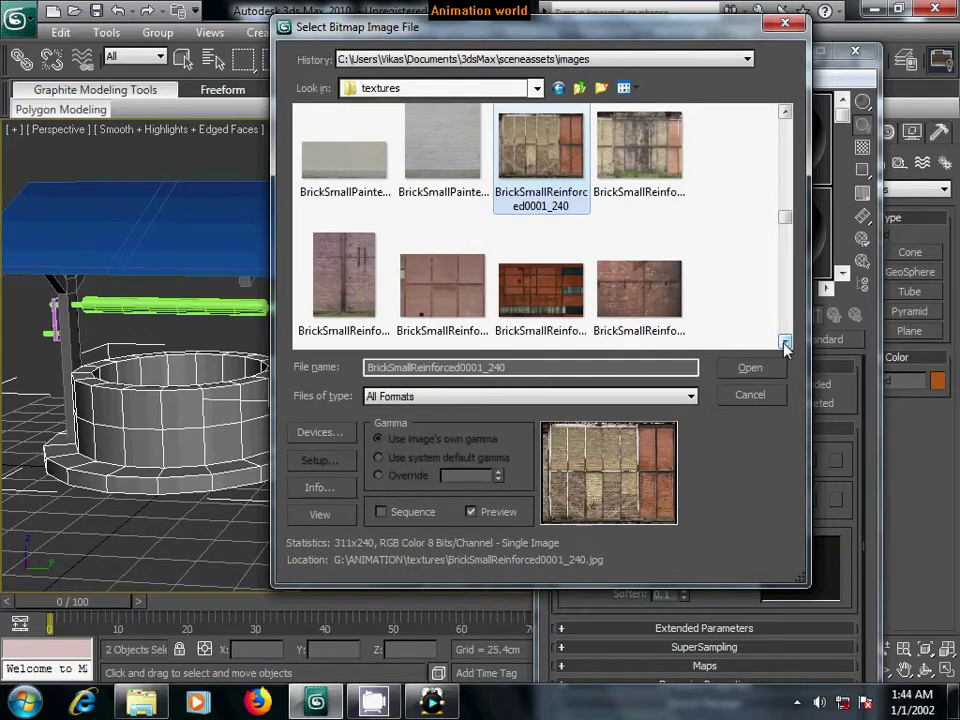
click(653, 290)
key(Left)
key(Left)
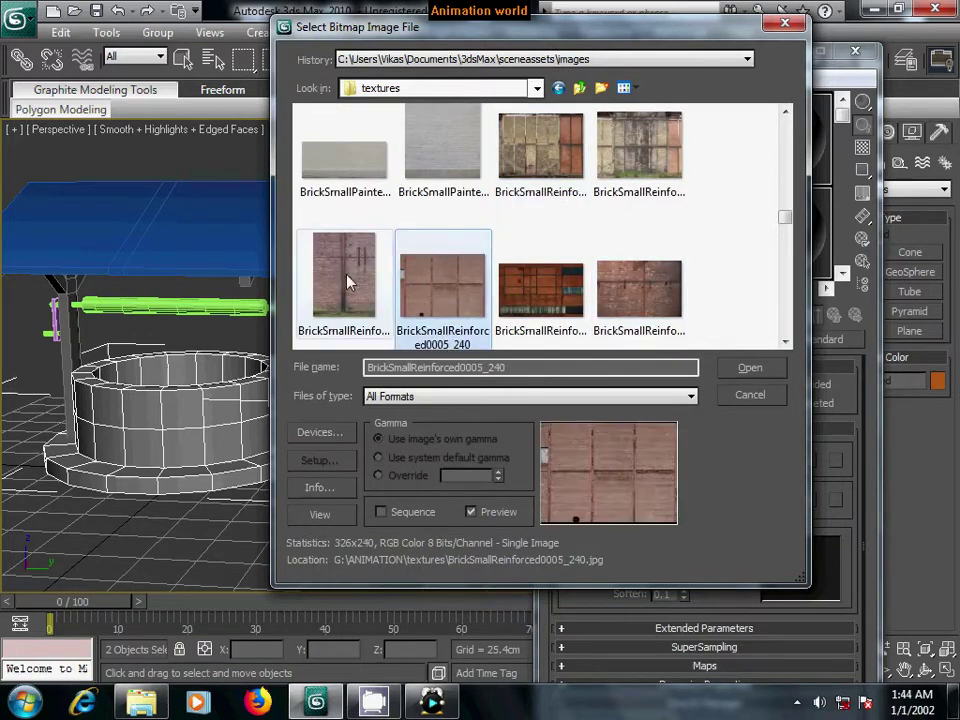
key(Left)
click(785, 342)
click(785, 342)
click(785, 342)
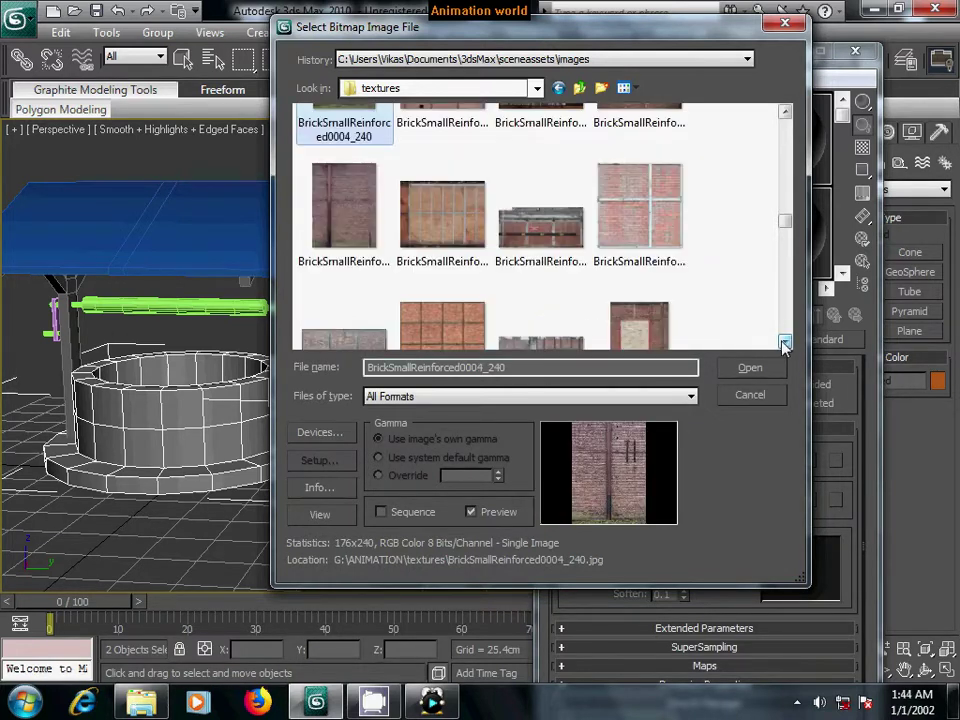
click(785, 342)
click(785, 342)
click(785, 342)
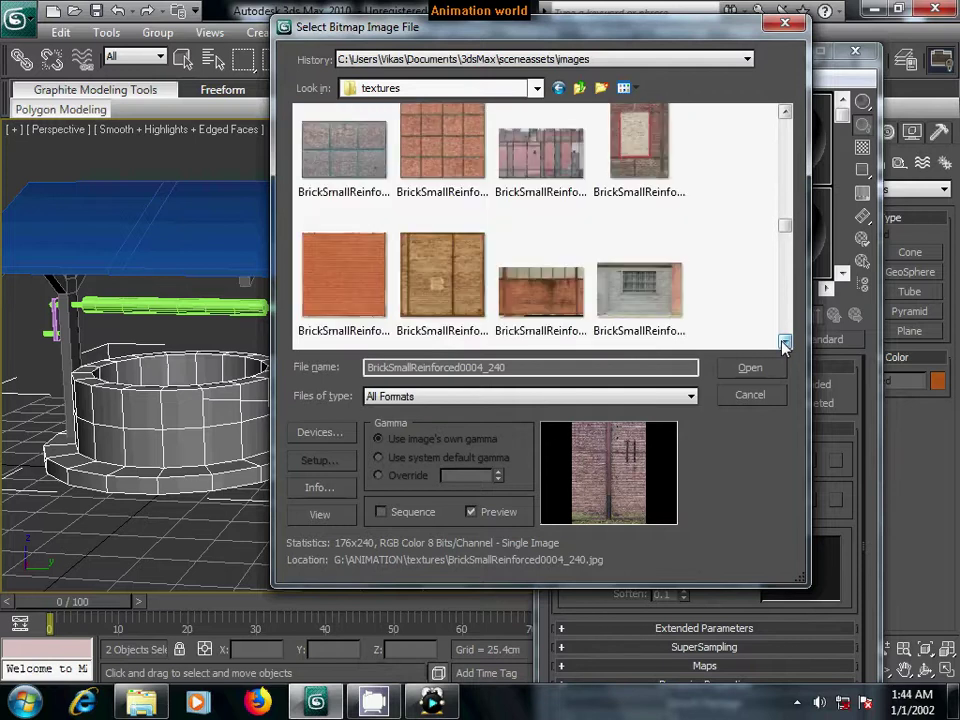
click(785, 342)
click(785, 342)
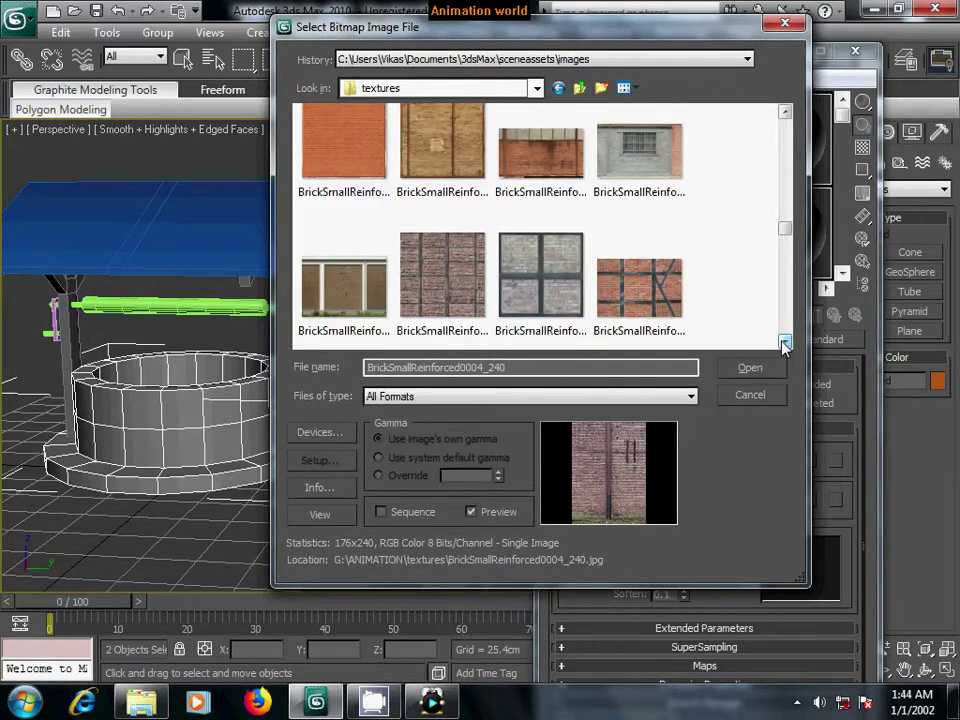
click(785, 342)
click(785, 342)
click(785, 342)
click(785, 342)
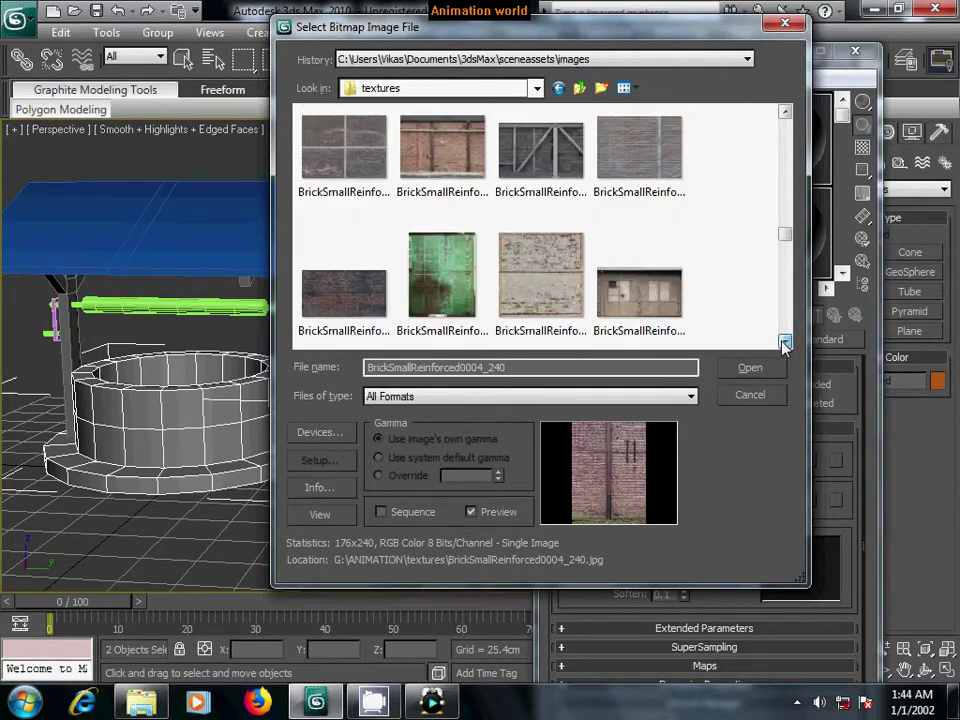
click(785, 342)
click(343, 222)
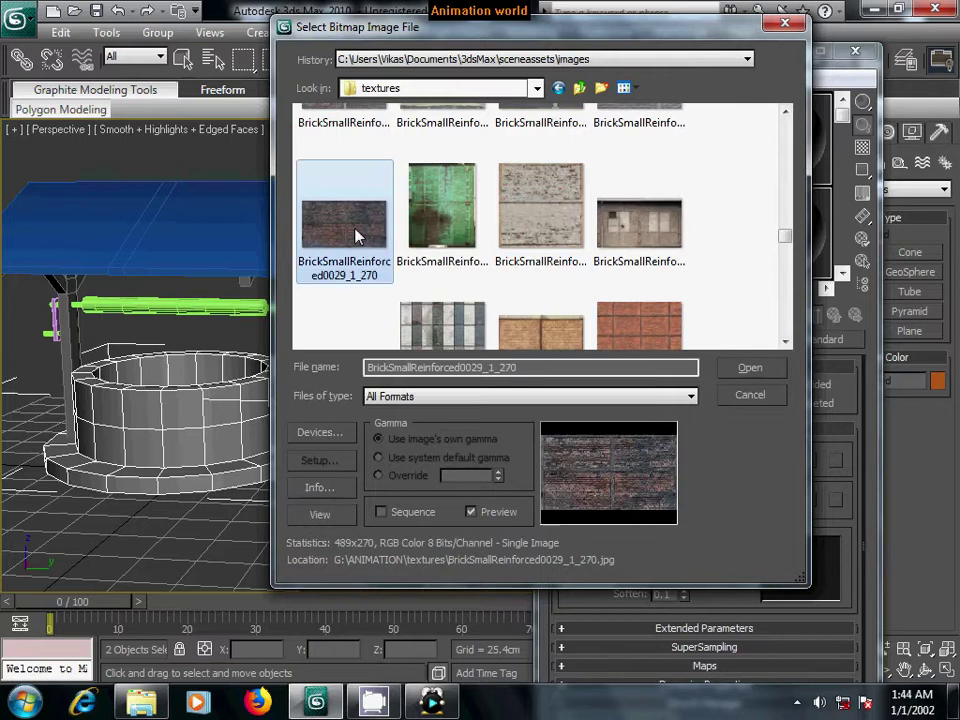
click(785, 342)
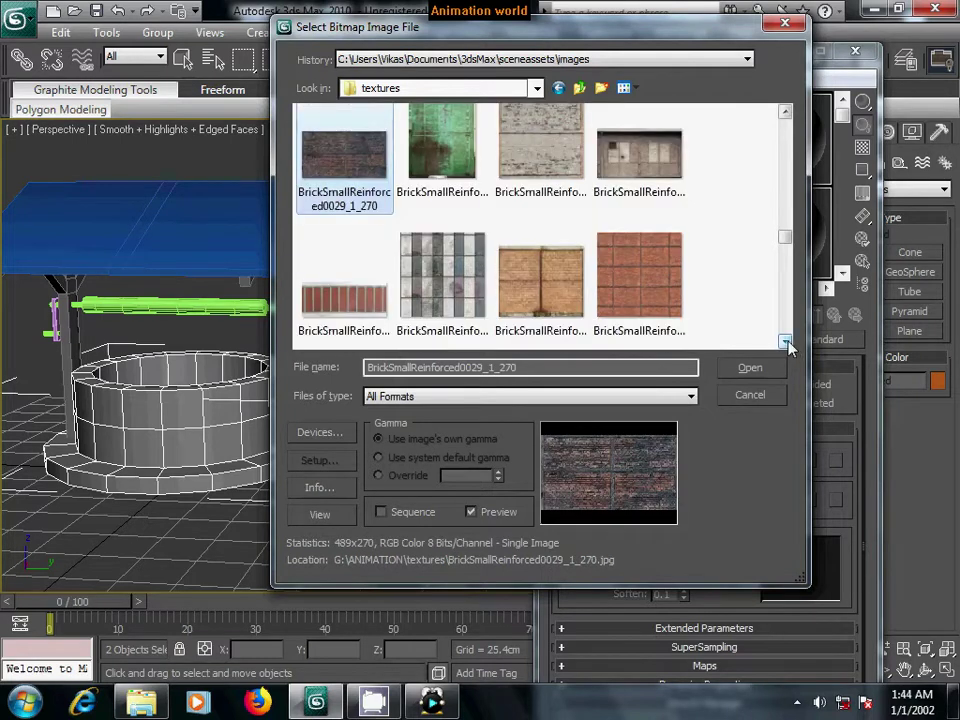
click(785, 342)
click(785, 342)
click(786, 341)
click(786, 341)
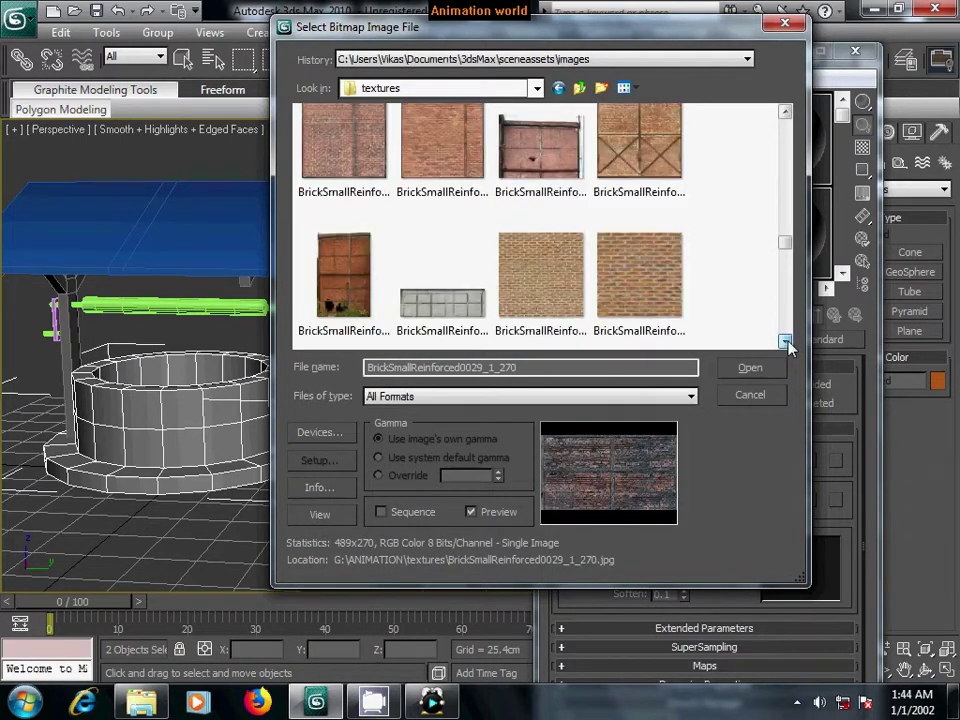
click(786, 341)
click(648, 217)
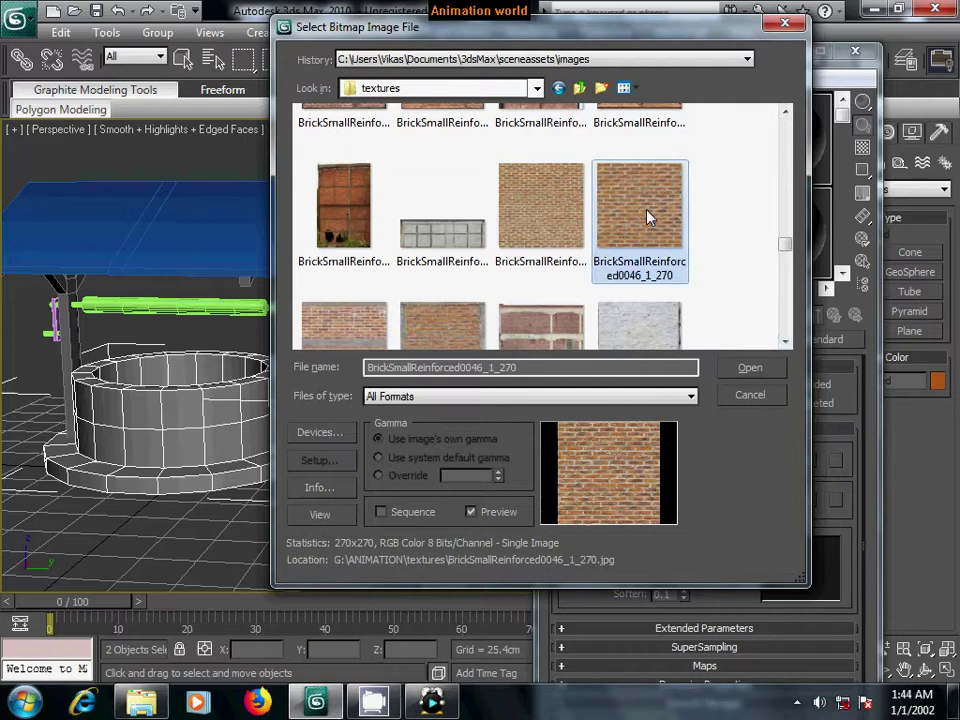
click(785, 342)
click(785, 343)
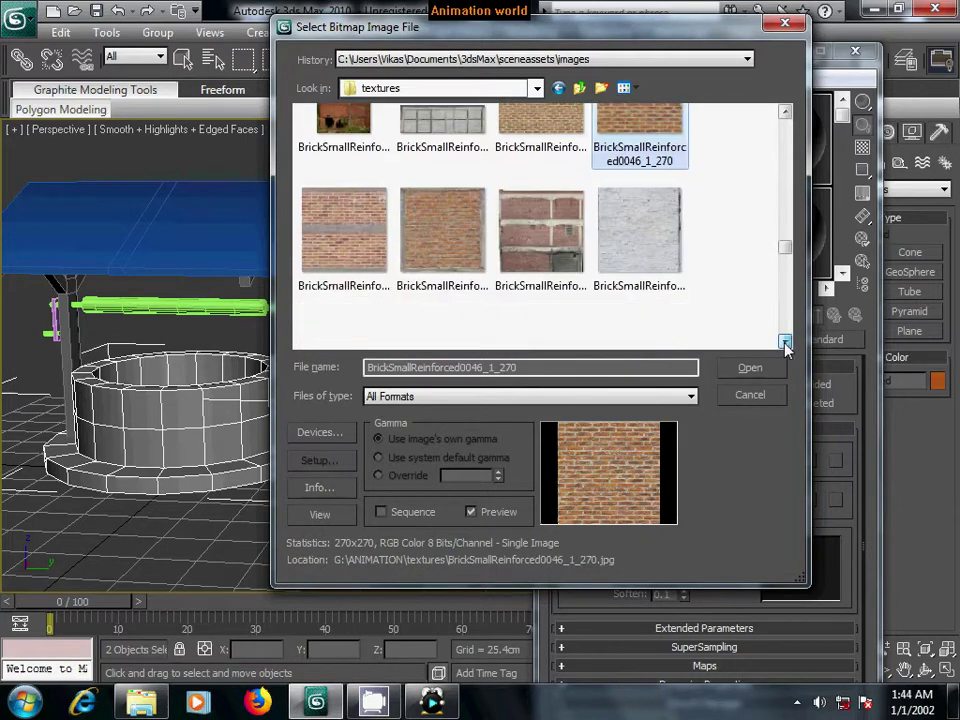
click(785, 343)
click(785, 343)
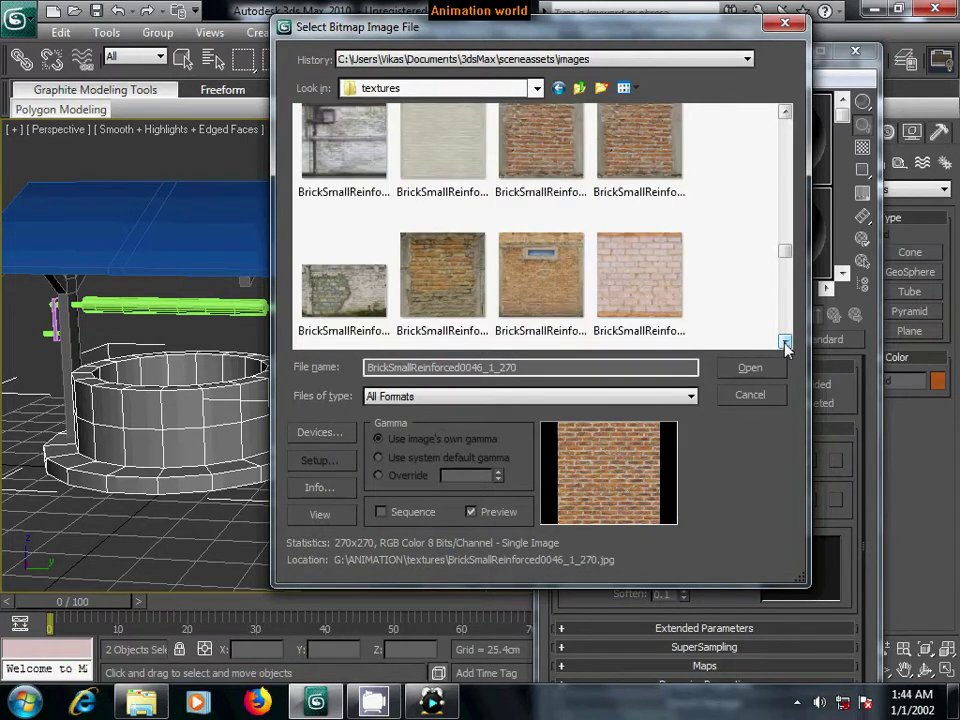
click(456, 278)
click(345, 291)
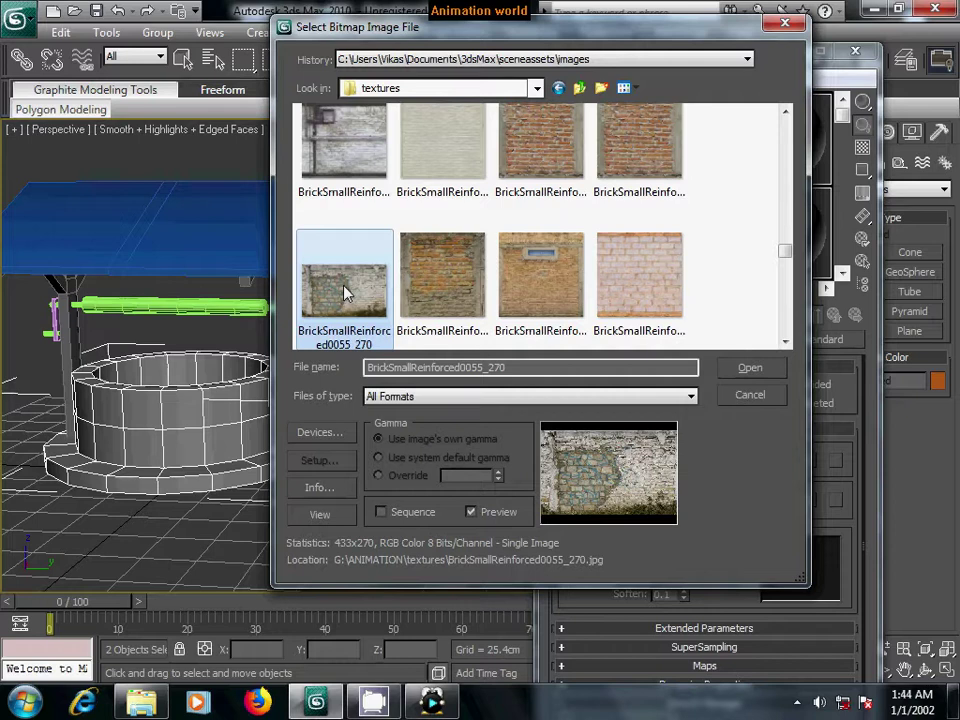
click(620, 298)
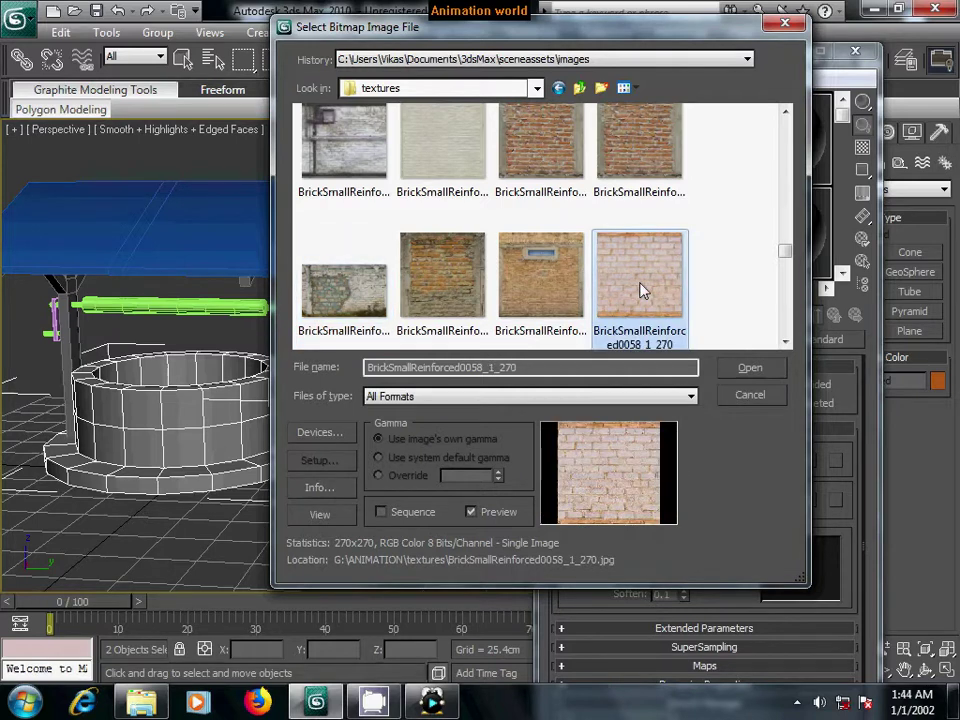
- Load the brick bitmap, show it in the viewport, and close the Material Editor
click(748, 368)
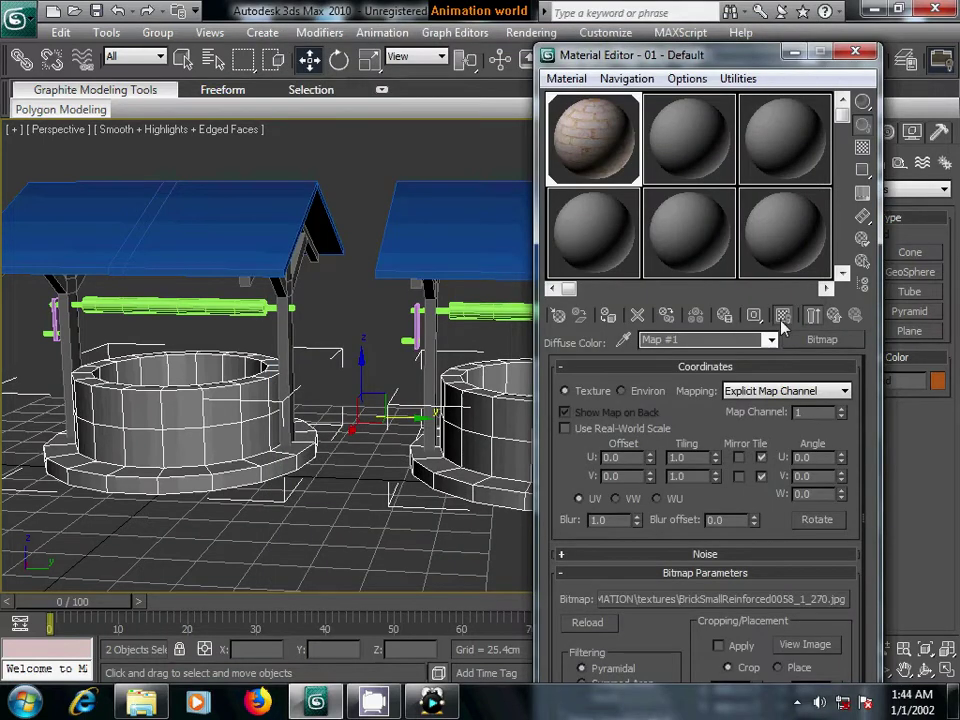
click(781, 320)
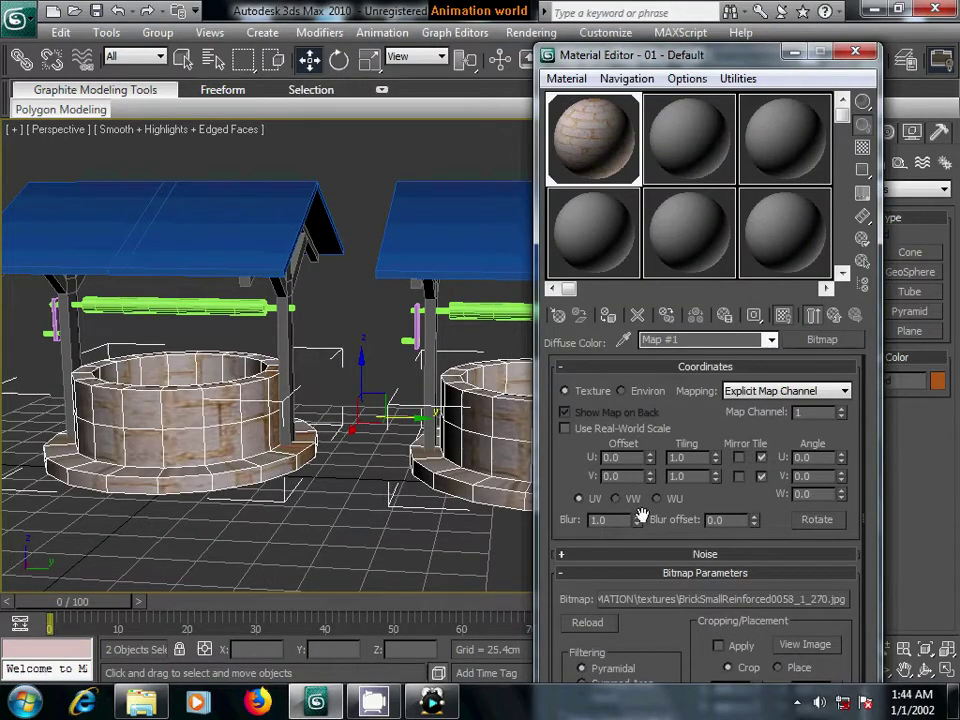
key(m)
- Select the right well base Tube02 on the Modify panel
alt+middle_drag(450, 420, 591, 425)
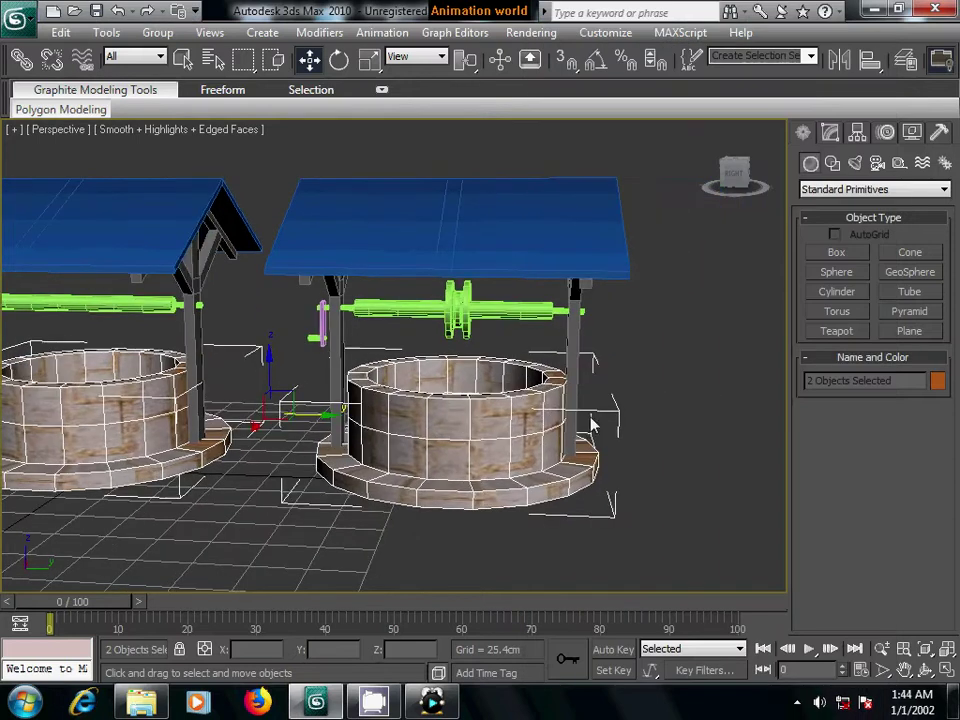
click(833, 137)
click(690, 414)
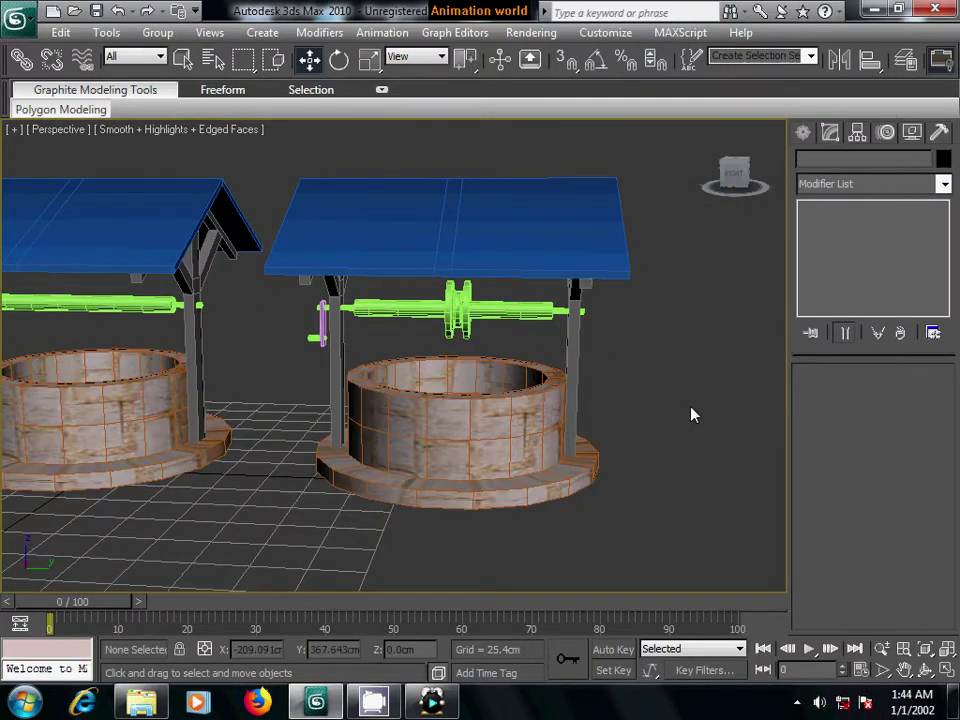
click(476, 418)
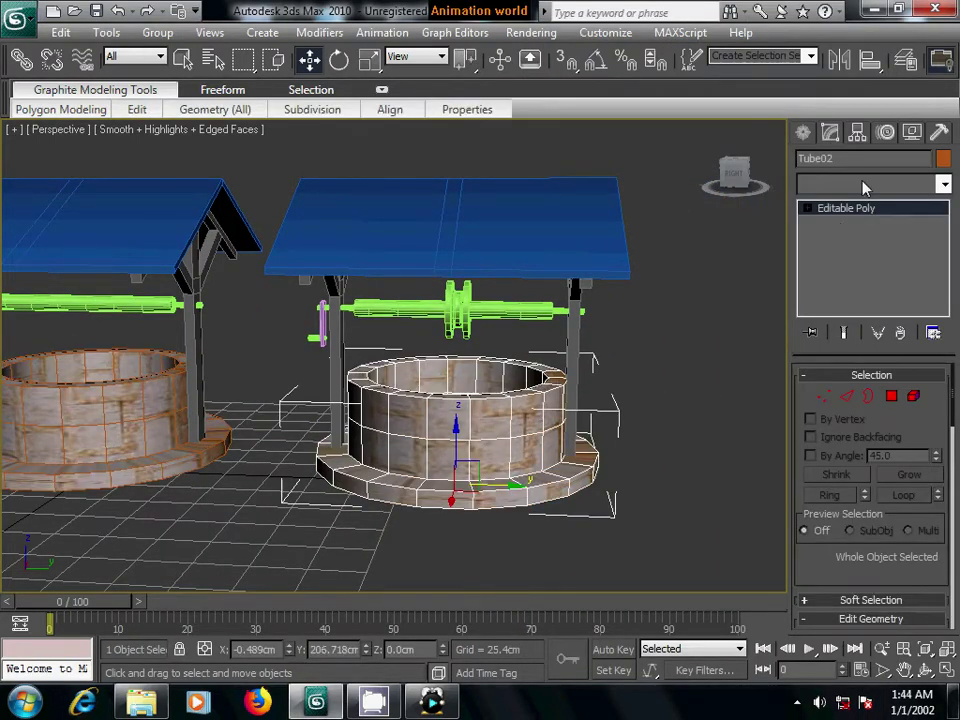
- Add a Box UVW Map modifier to Tube02 with Length about 128.834
click(866, 186)
key(u)
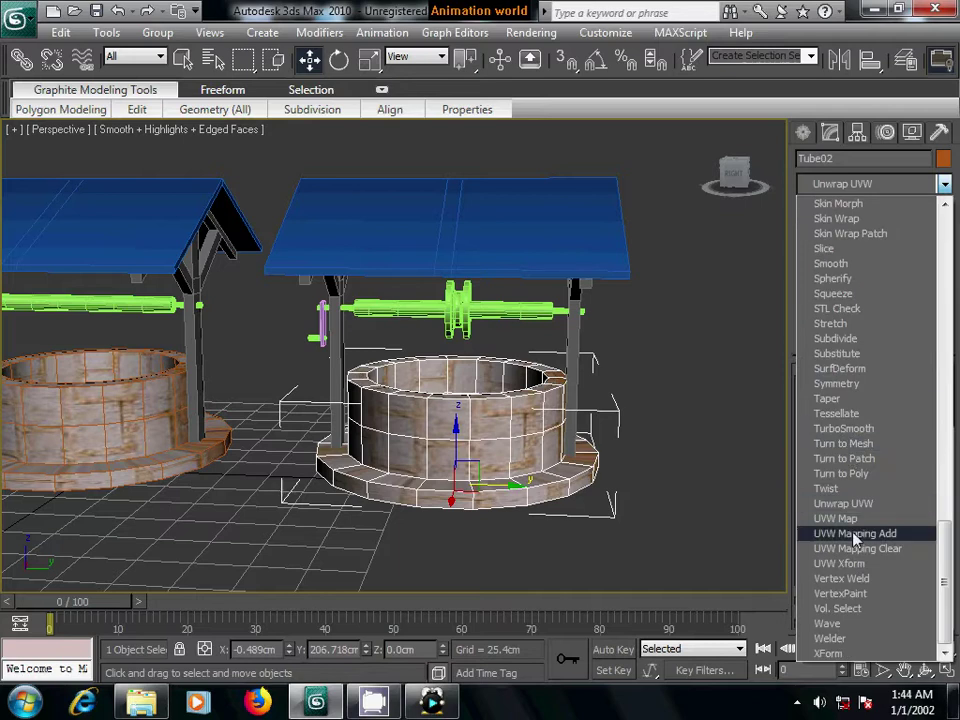
click(851, 519)
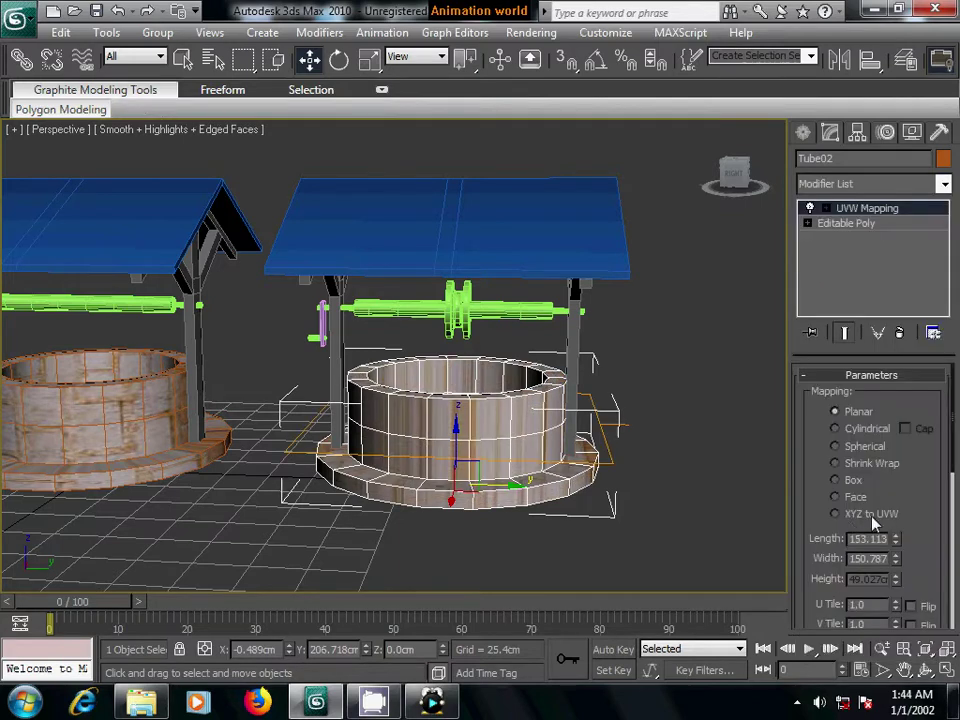
click(835, 481)
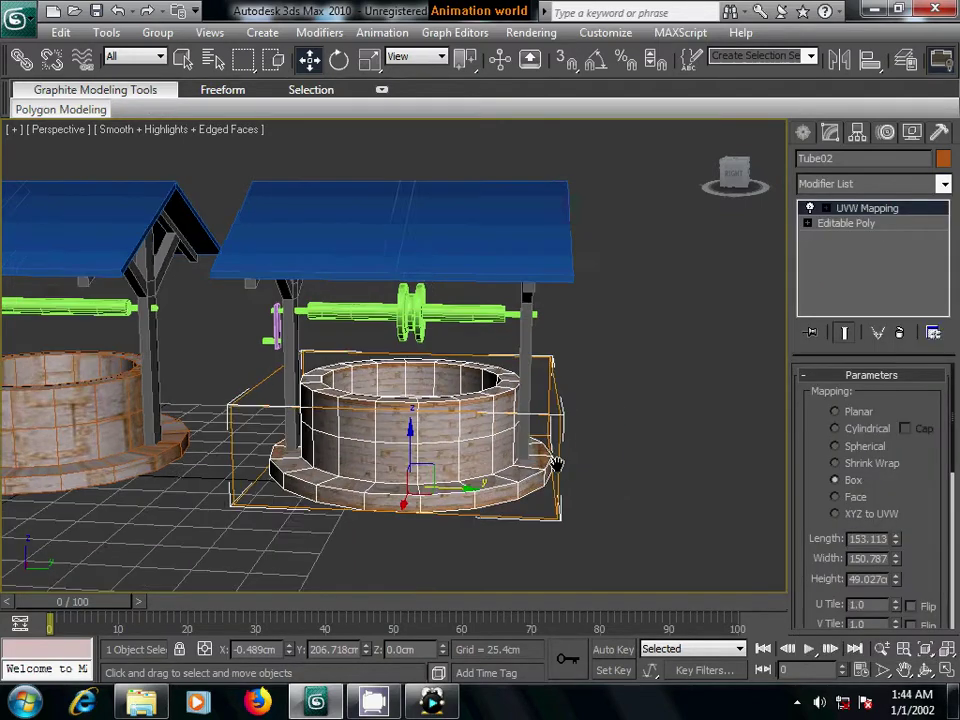
scroll(480, 360, up, 5)
middle_drag(536, 402, 617, 437)
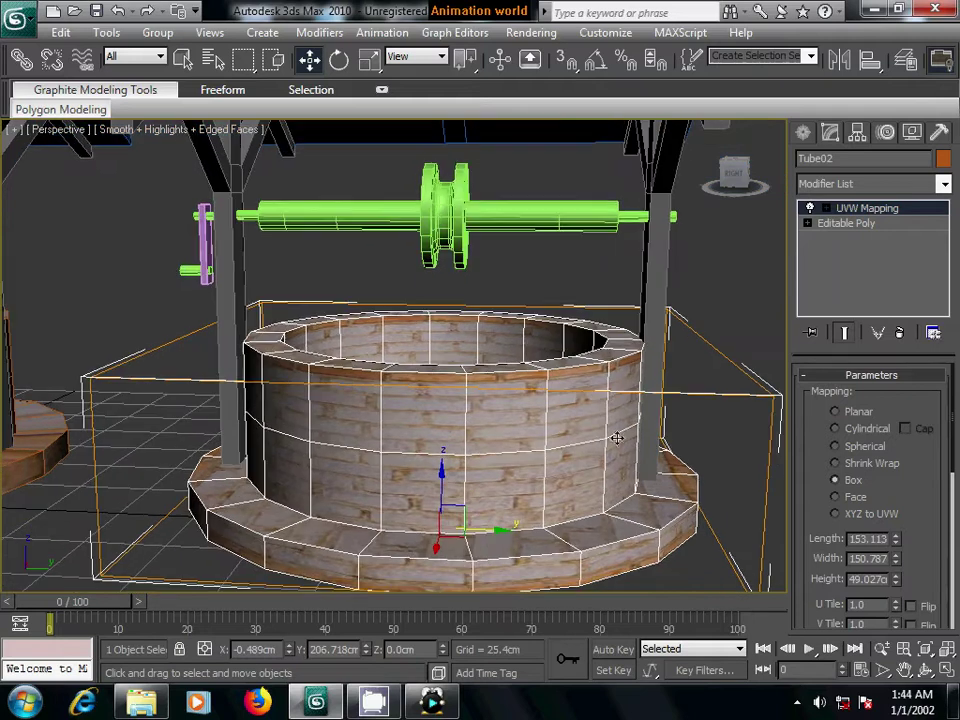
mouse_move(589, 495)
alt+middle_down()
mouse_move(527, 484)
mouse_move(588, 515)
alt+middle_up()
scroll(474, 461, up, 2)
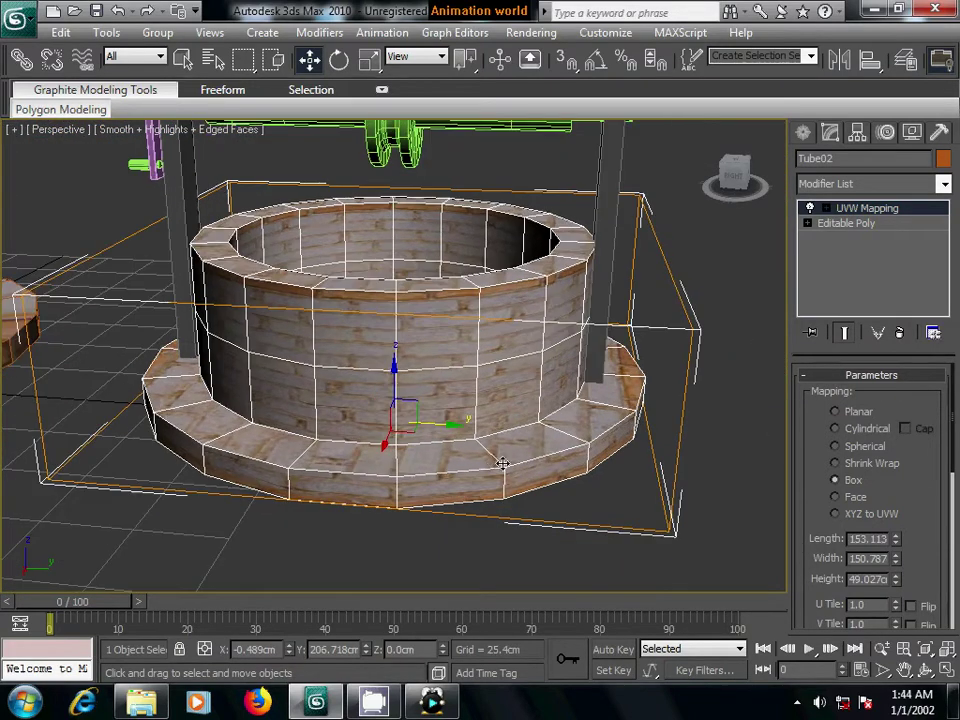
scroll(501, 456, up, 1)
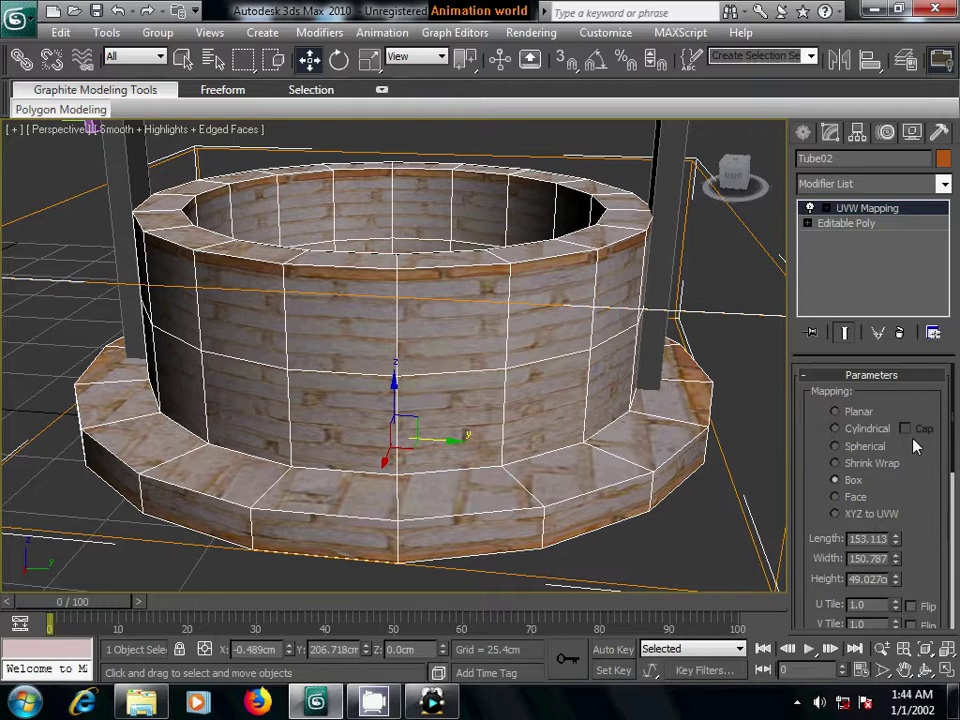
scroll(920, 472, down, 1)
scroll(917, 430, down, 1)
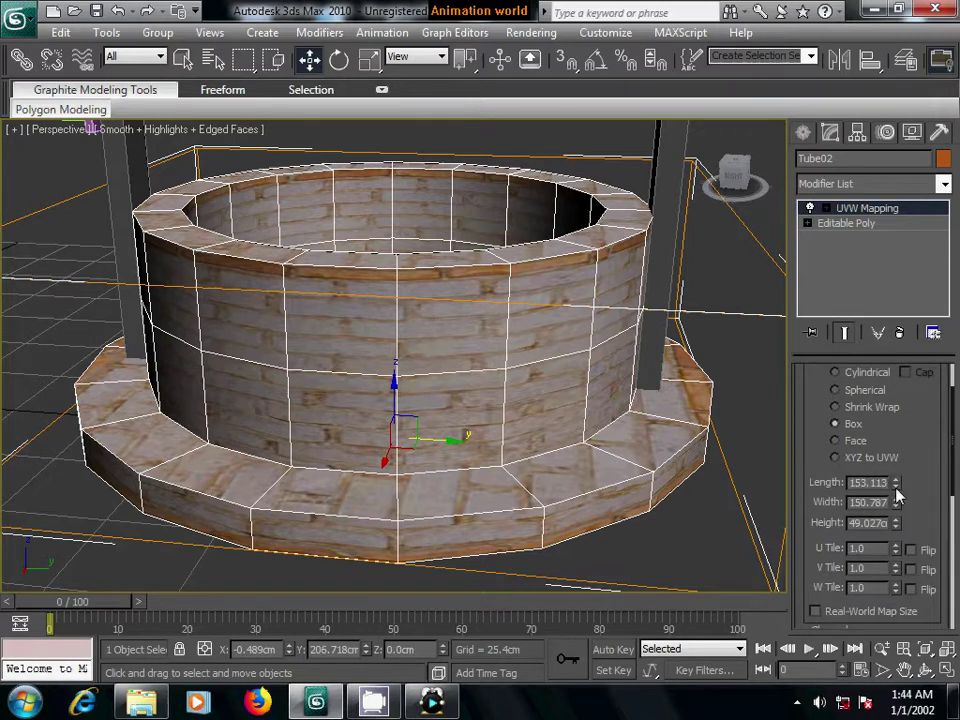
drag(896, 488, 897, 485)
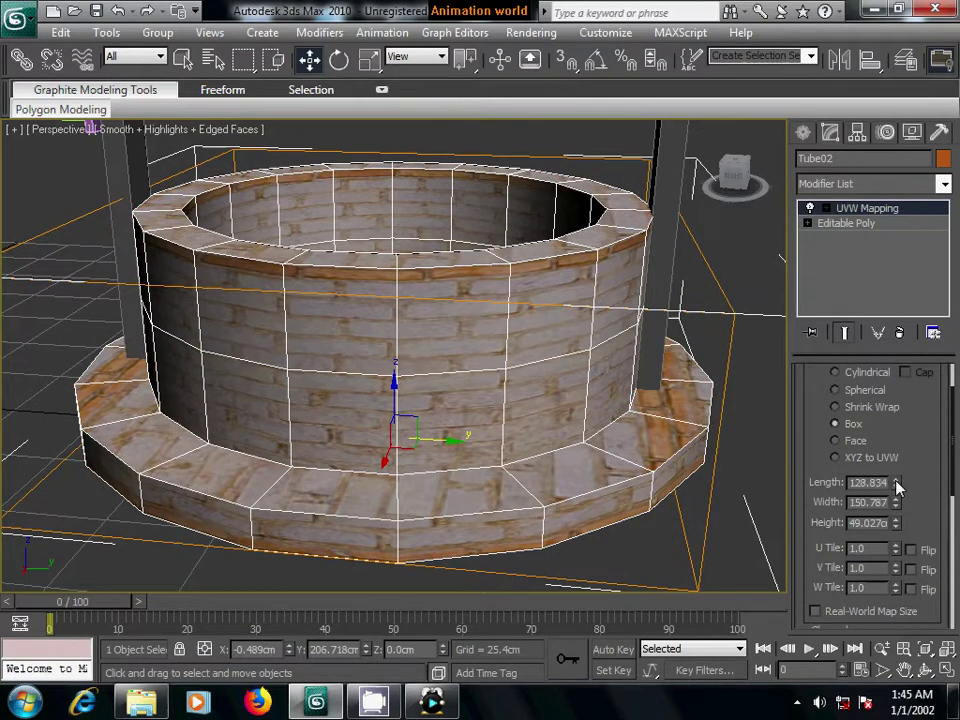
- Try Face mapping on the well base and adjust its U tiling
click(836, 442)
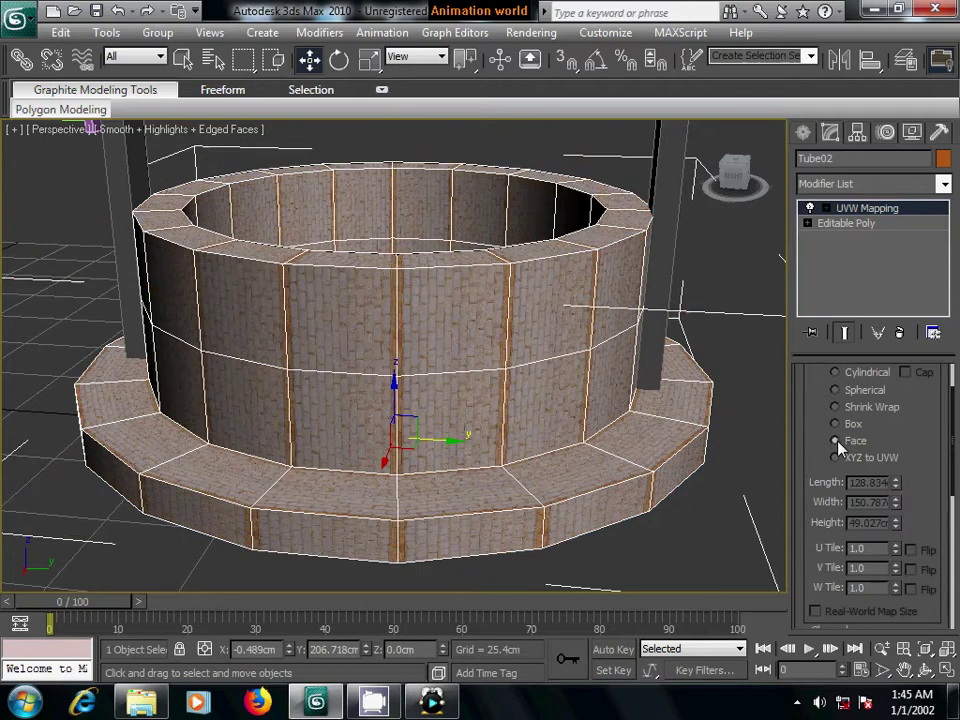
scroll(614, 492, up, 1)
scroll(614, 489, up, 3)
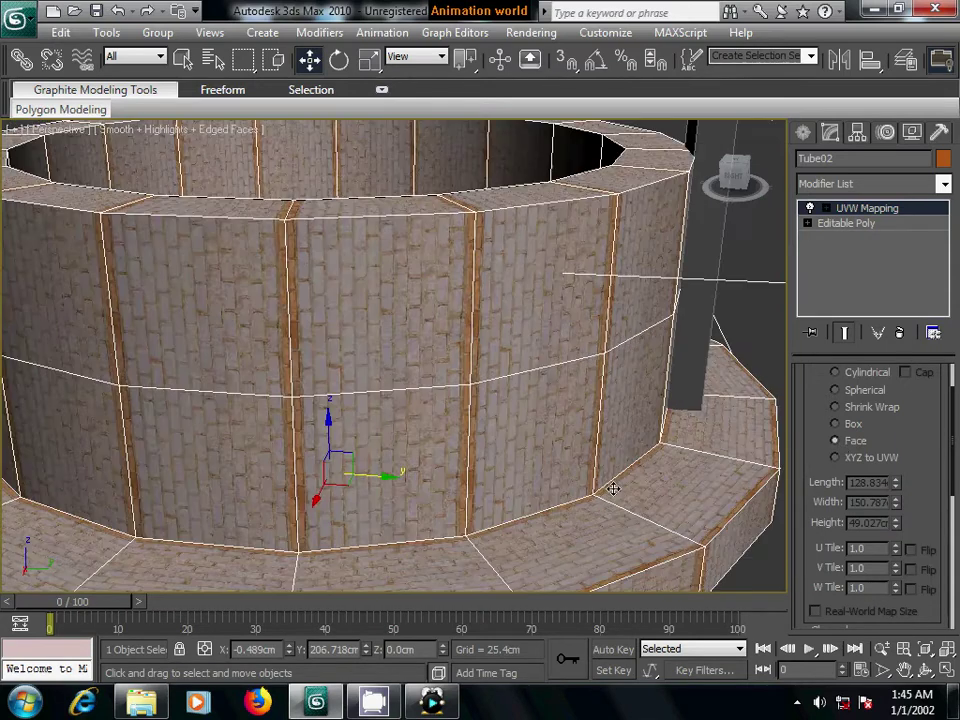
scroll(614, 489, down, 1)
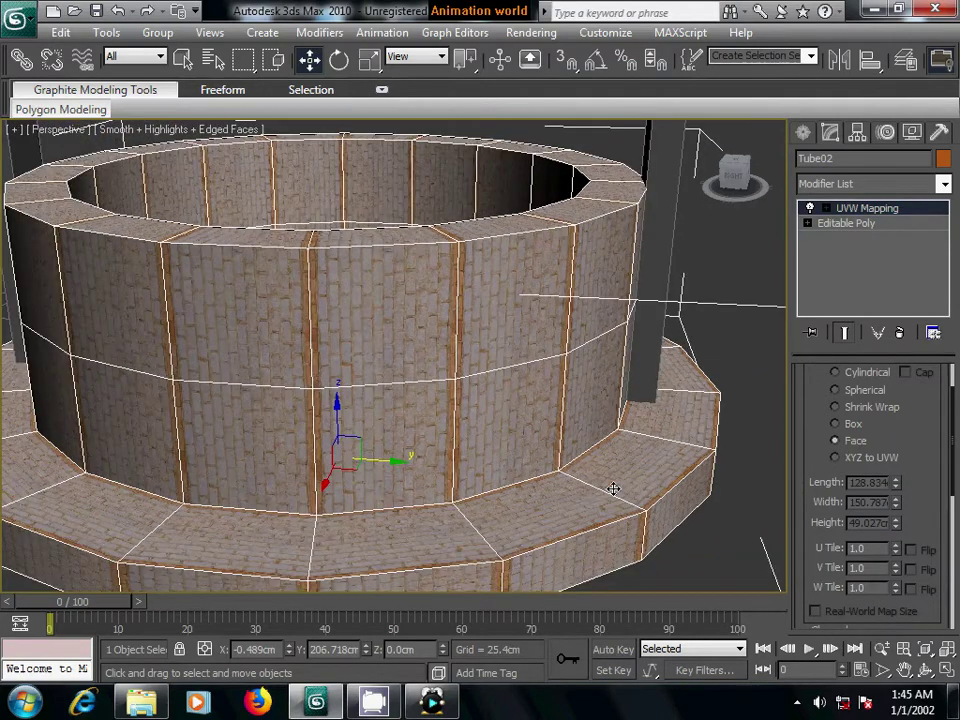
scroll(621, 482, down, 1)
scroll(623, 480, down, 1)
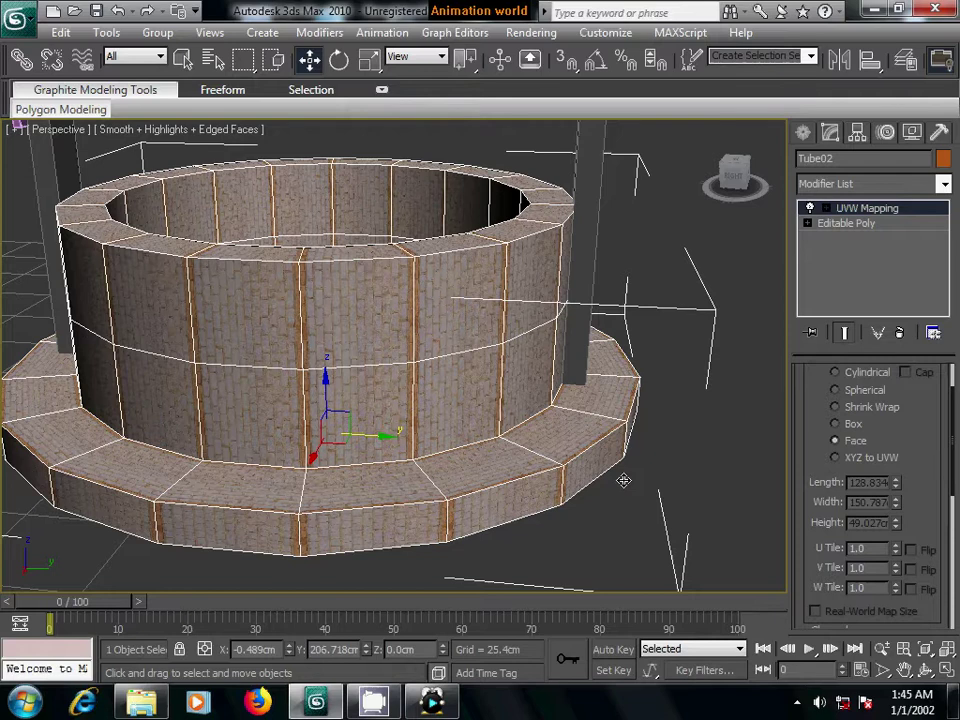
scroll(623, 480, up, 3)
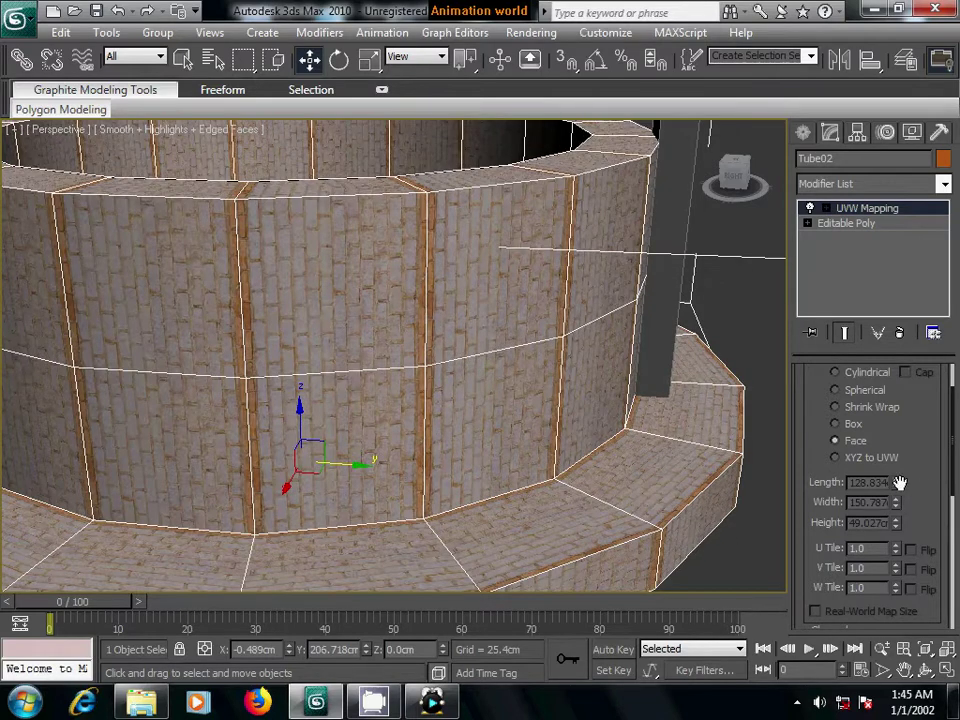
click(898, 549)
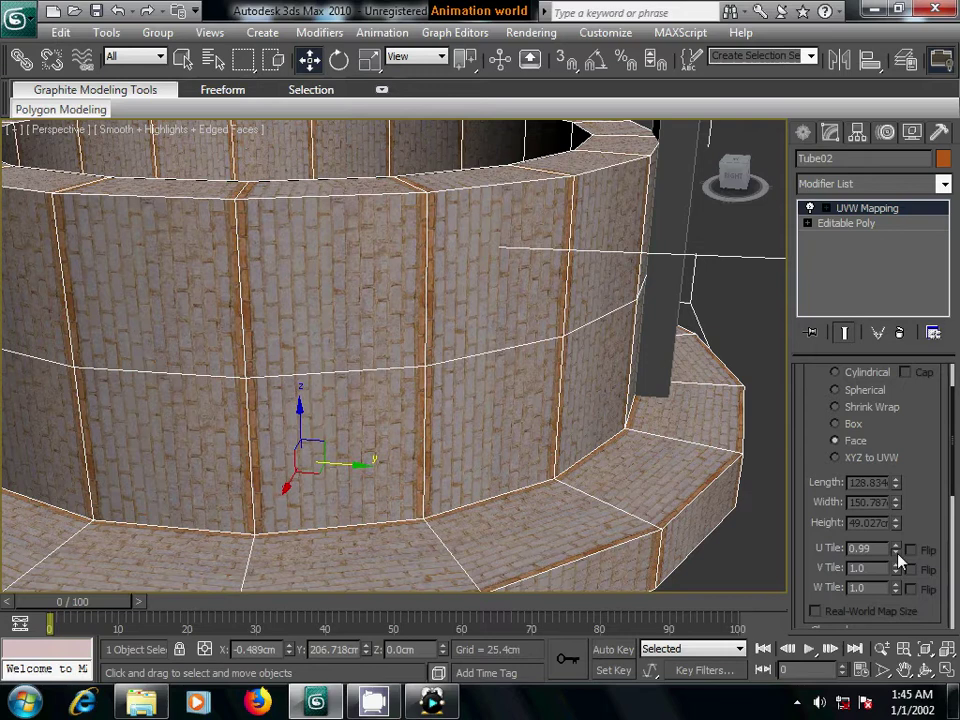
click(897, 553)
drag(897, 553, 897, 553)
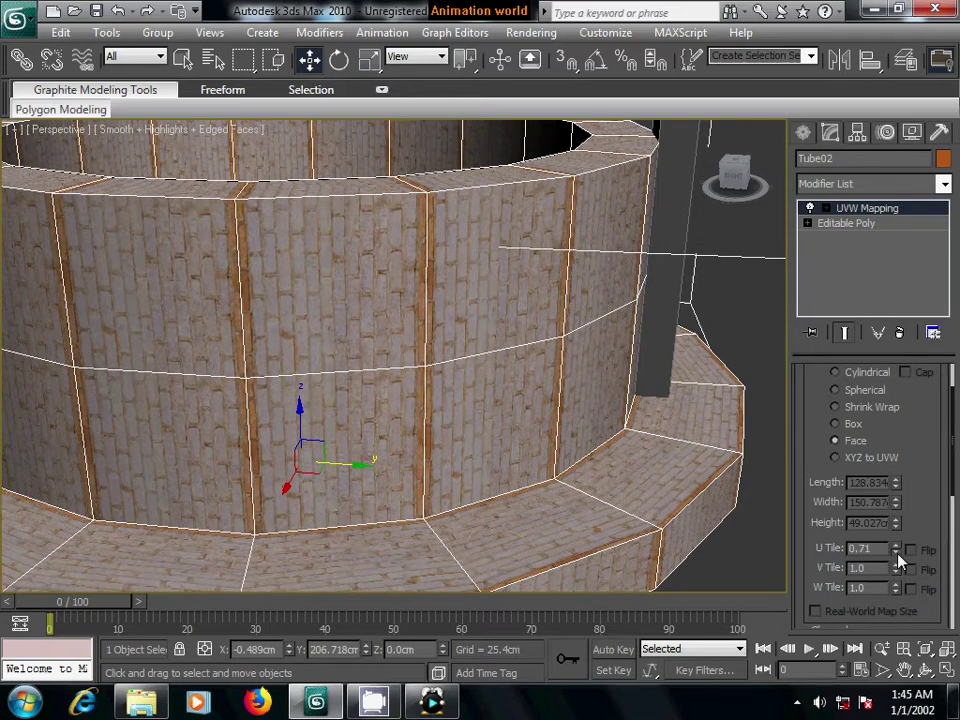
- Try XYZ to UVW and Shrink Wrap, then settle on Cylindrical mapping with U Tile 1.0
click(835, 457)
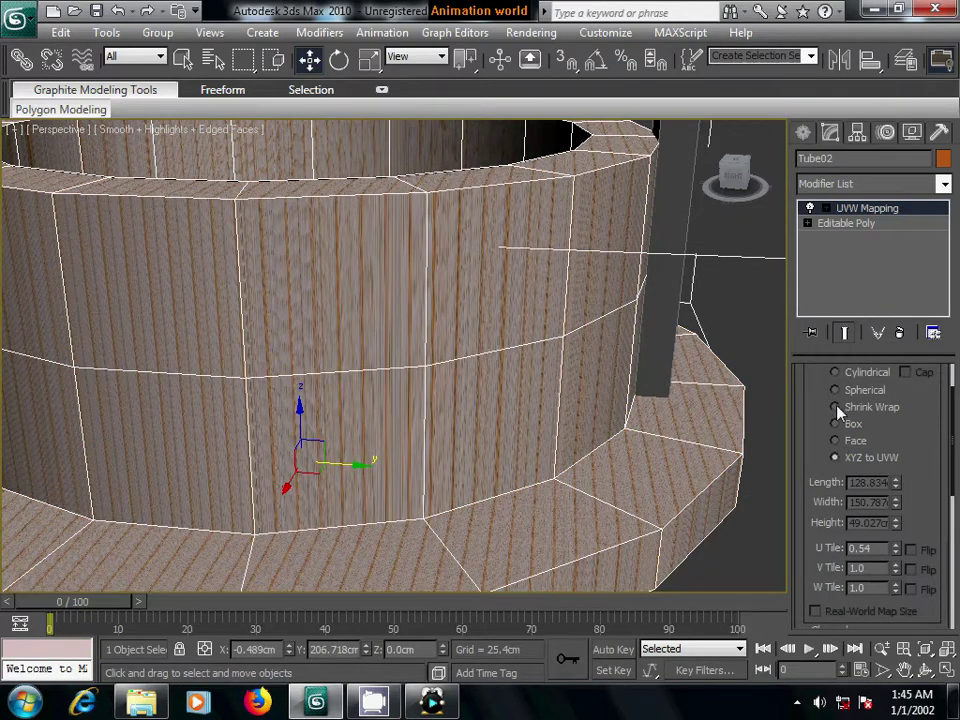
click(836, 408)
click(835, 372)
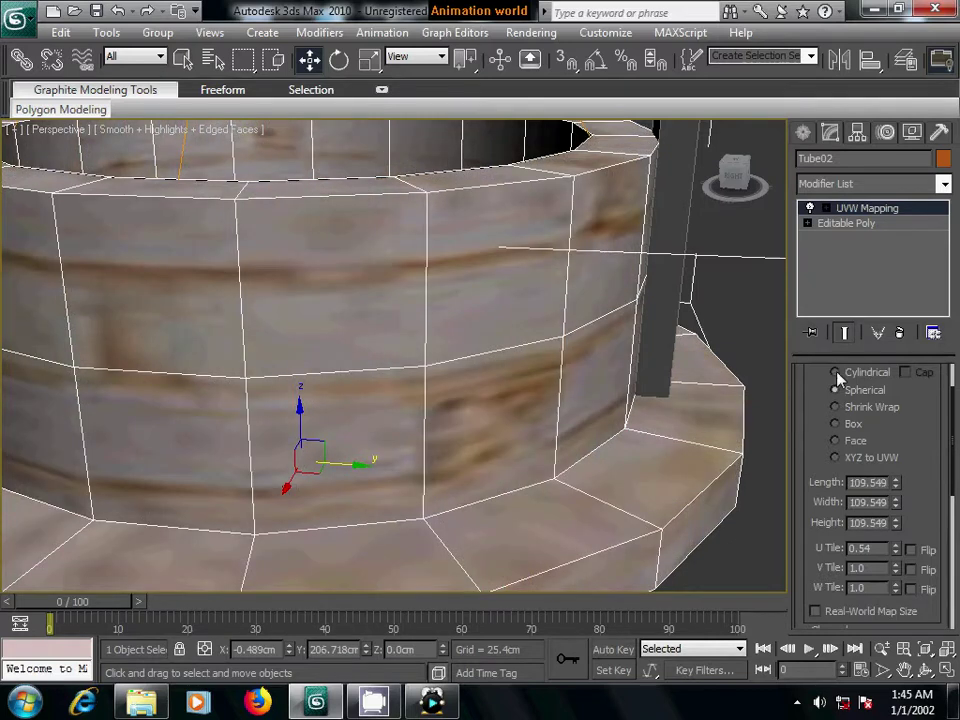
drag(917, 392, 919, 402)
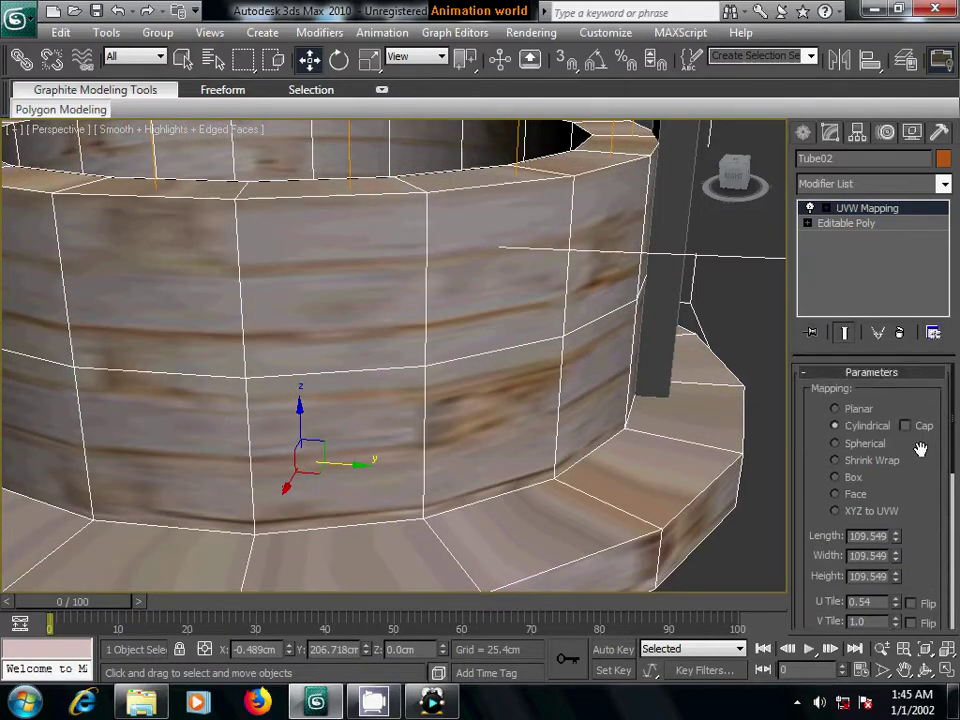
drag(897, 562, 896, 561)
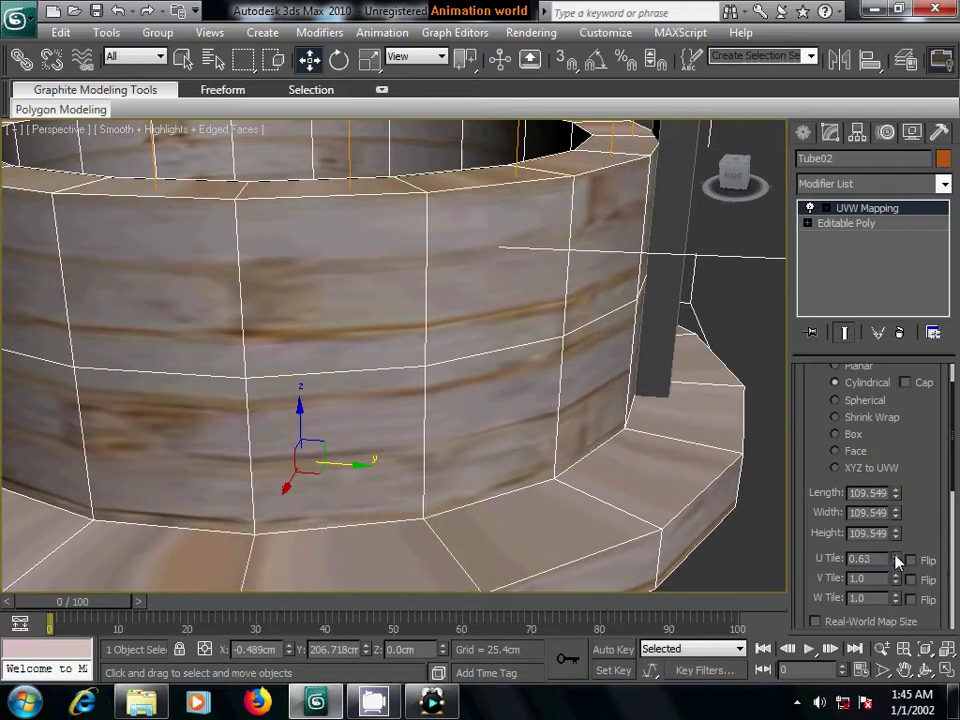
text(1)
key(Return)
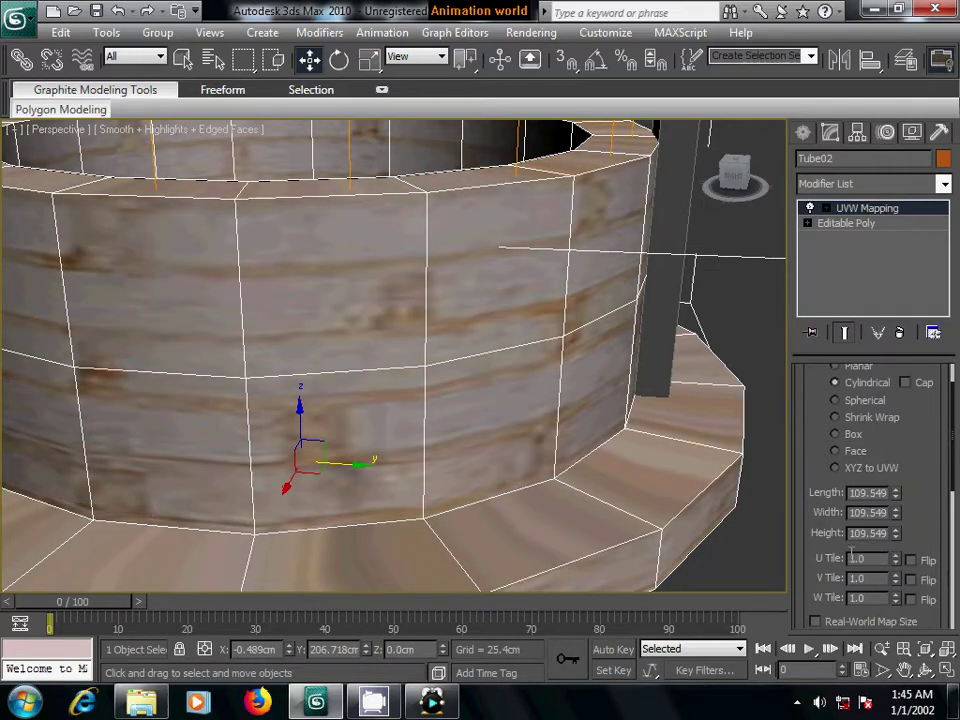
- Set the mapping Length to 922.455 and inspect the wrapped bricks from several angles
mouse_move(896, 497)
mouse_down()
mouse_move(896, 507)
mouse_move(897, 364)
mouse_up()
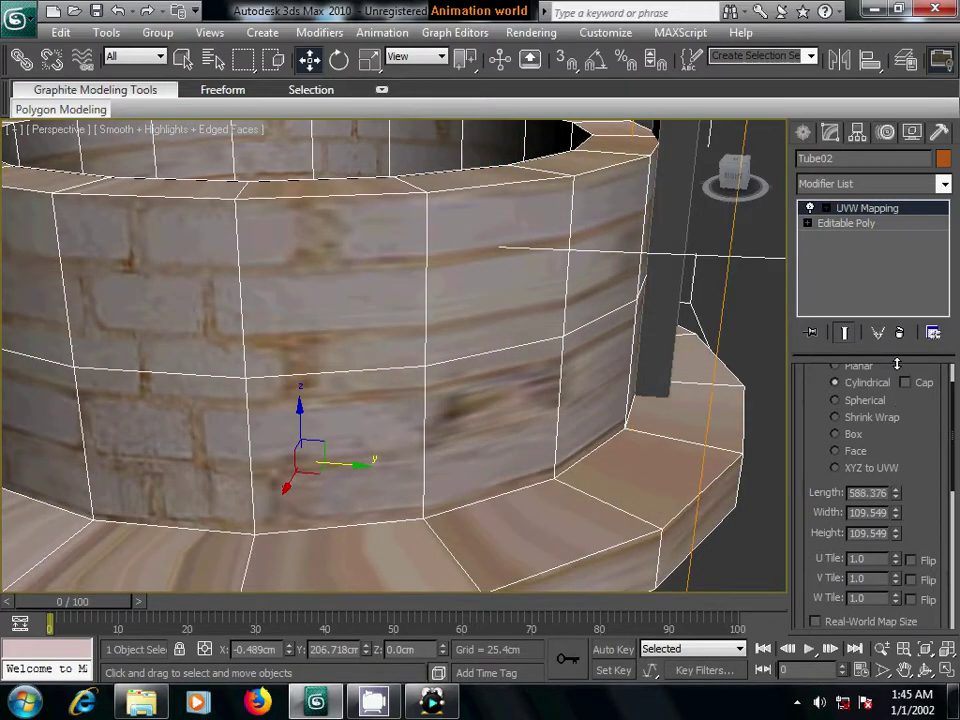
drag(896, 497, 896, 394)
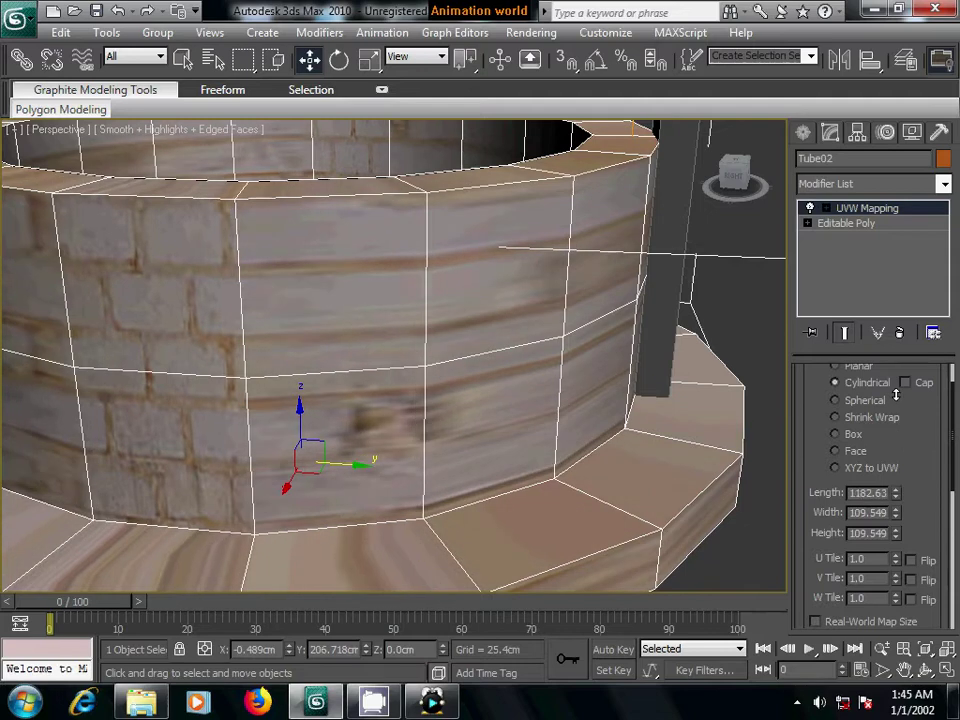
drag(896, 498, 891, 514)
scroll(656, 516, down, 5)
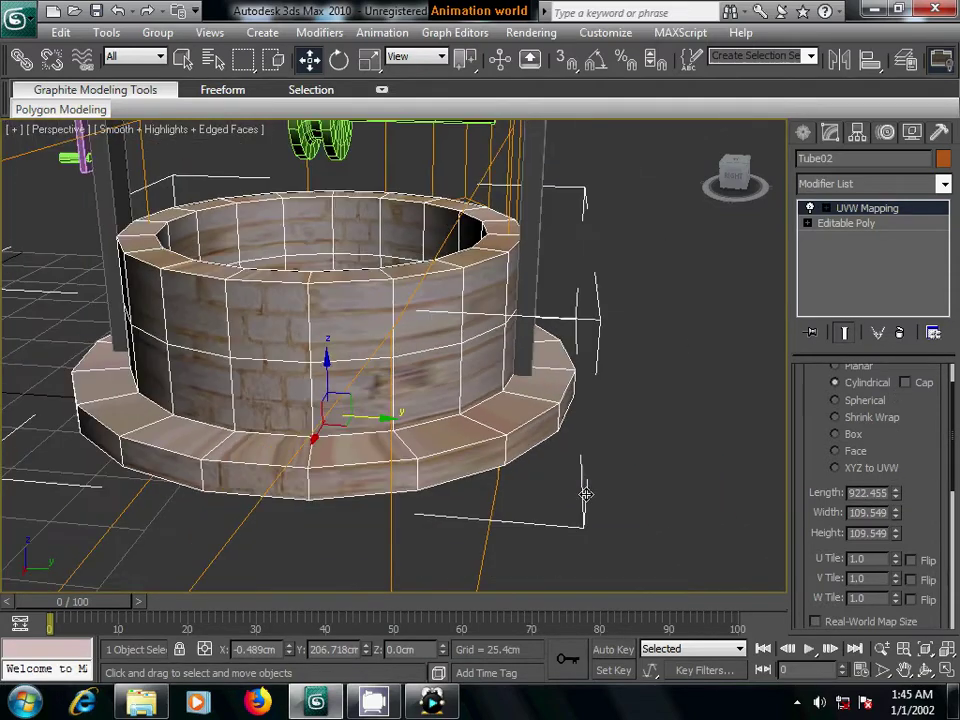
scroll(638, 506, down, 2)
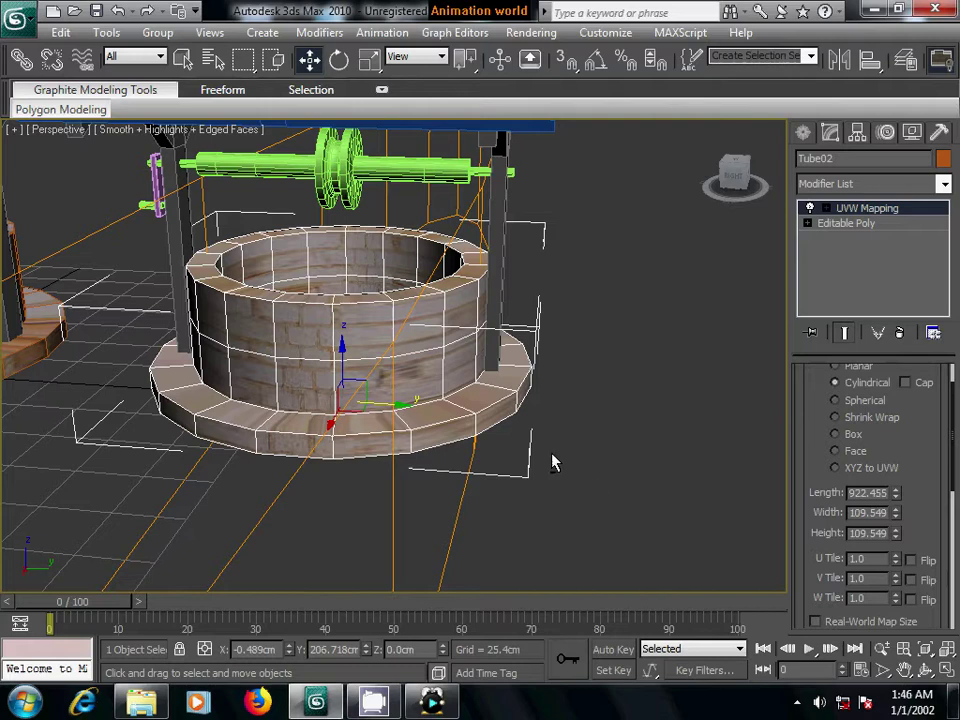
mouse_move(555, 462)
alt+middle_down()
mouse_move(471, 476)
mouse_move(439, 414)
mouse_move(557, 418)
mouse_move(561, 467)
mouse_move(540, 468)
mouse_move(649, 476)
alt+middle_up()
scroll(523, 469, up, 3)
scroll(559, 467, up, 3)
scroll(566, 475, down, 5)
mouse_move(463, 495)
alt+middle_down()
mouse_move(534, 488)
mouse_move(360, 497)
alt+middle_up()
scroll(292, 499, down, 3)
alt+middle_drag(292, 499, 345, 470)
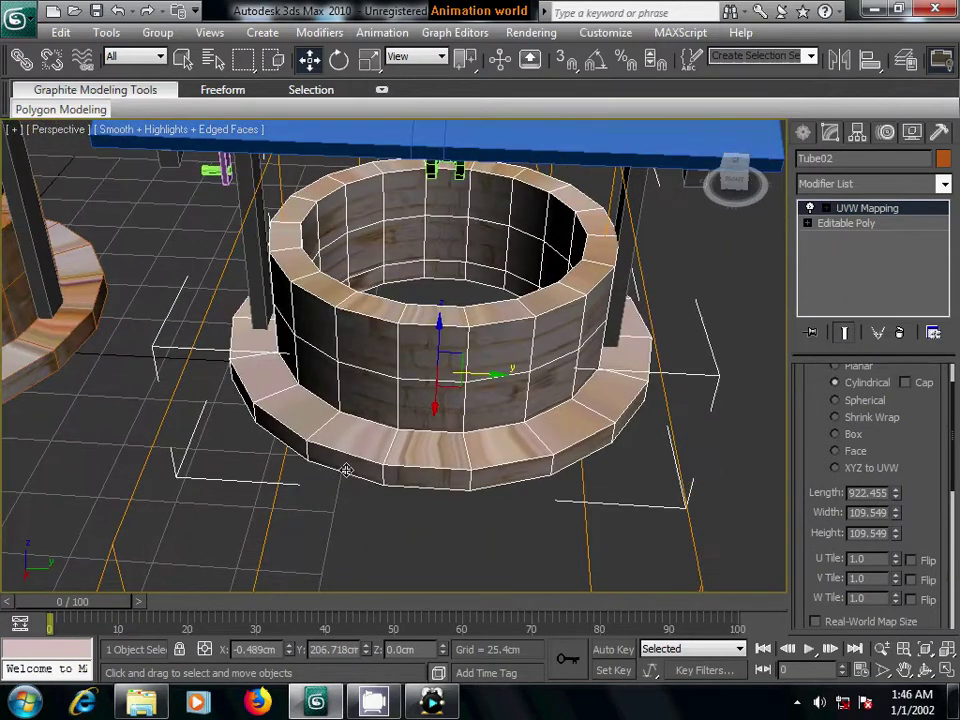
- Select Tube02's UVW Mapping gizmo, reframe the well, then return to the modifier level
click(825, 208)
click(858, 223)
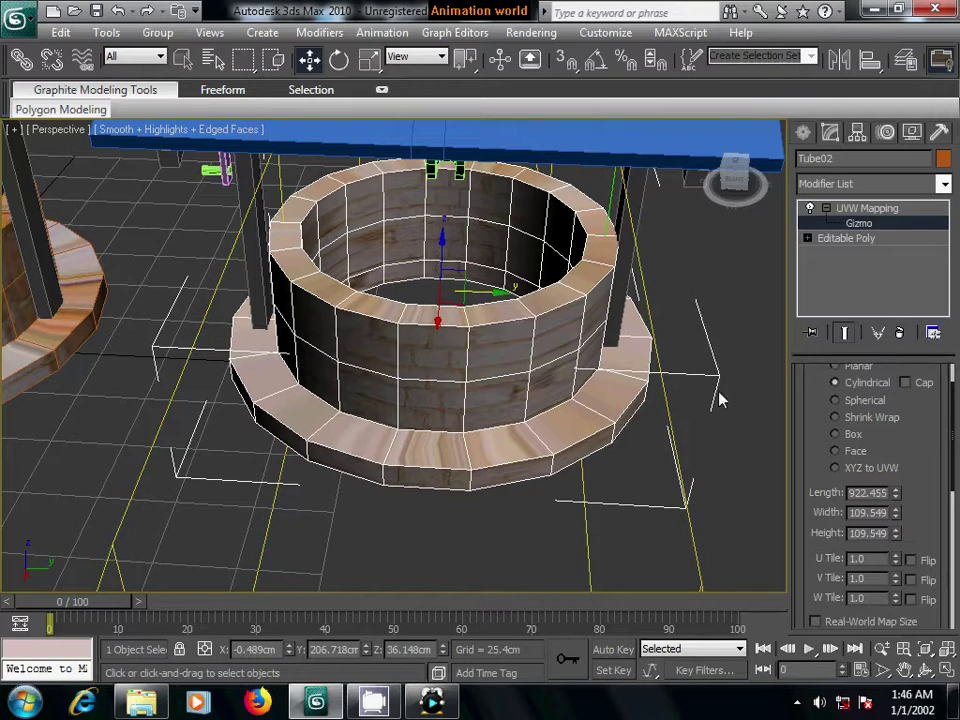
middle_drag(720, 396, 588, 372)
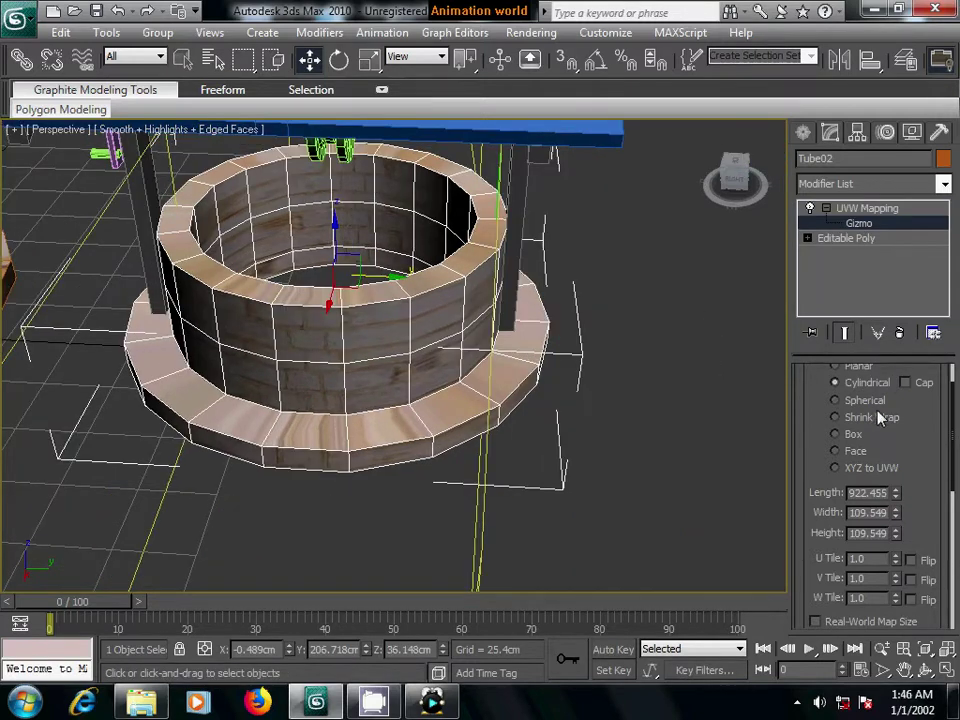
click(855, 224)
drag(906, 400, 882, 438)
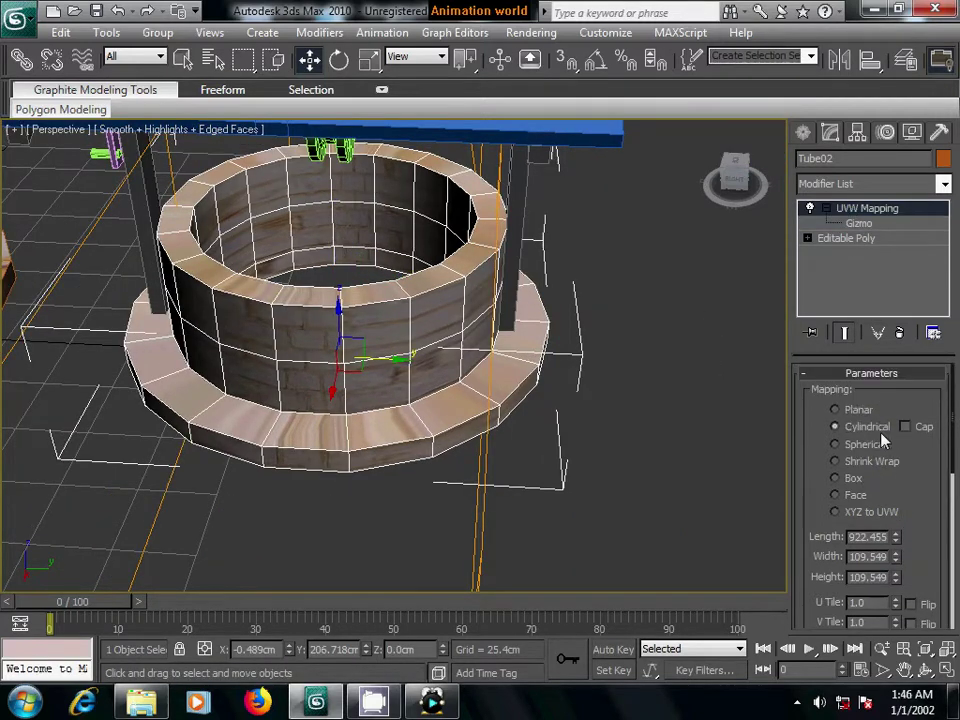
- Try Planar and XYZ to UVW projections on the well tub, settling on Box
click(837, 411)
mouse_move(638, 431)
alt+middle_down()
mouse_move(508, 369)
mouse_move(639, 392)
mouse_move(496, 399)
alt+middle_up()
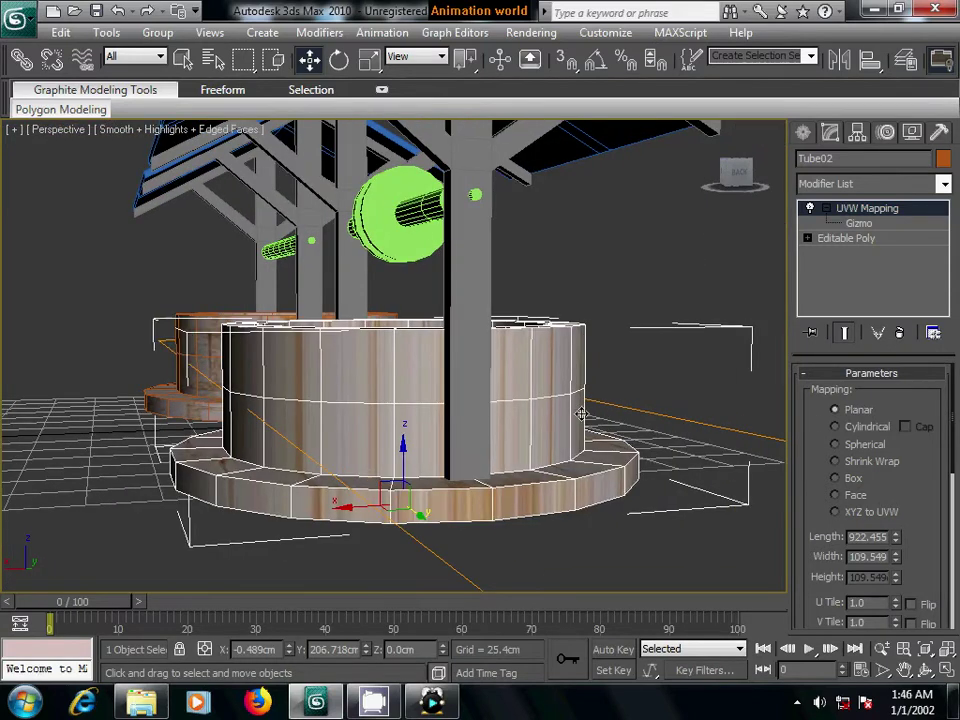
scroll(581, 413, up, 3)
mouse_move(564, 375)
alt+middle_down()
mouse_move(609, 411)
mouse_move(634, 400)
mouse_move(640, 330)
alt+middle_up()
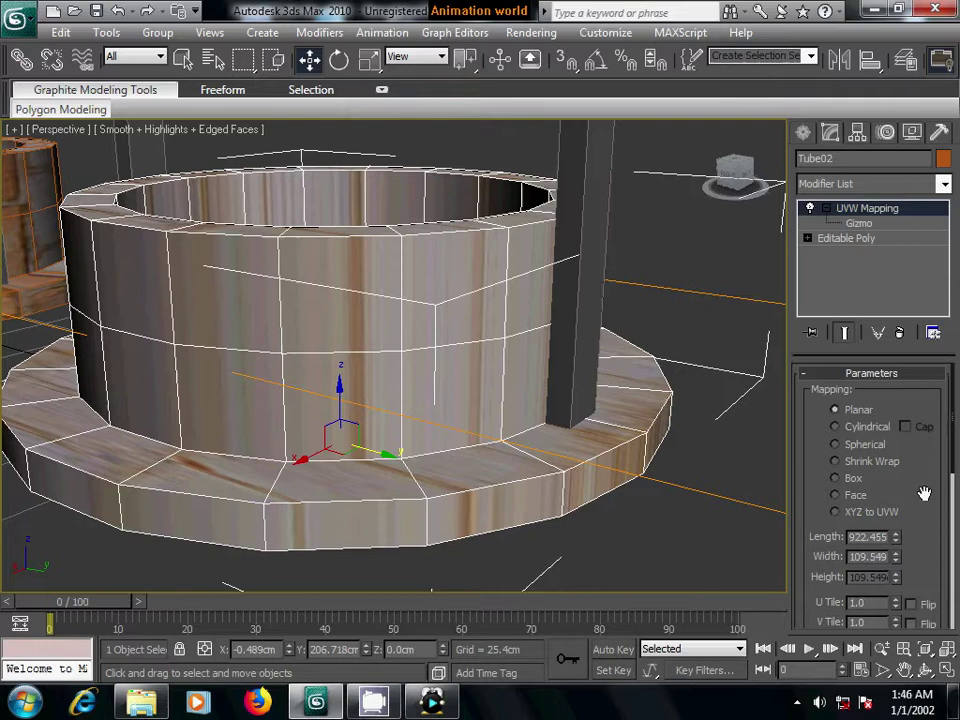
click(836, 511)
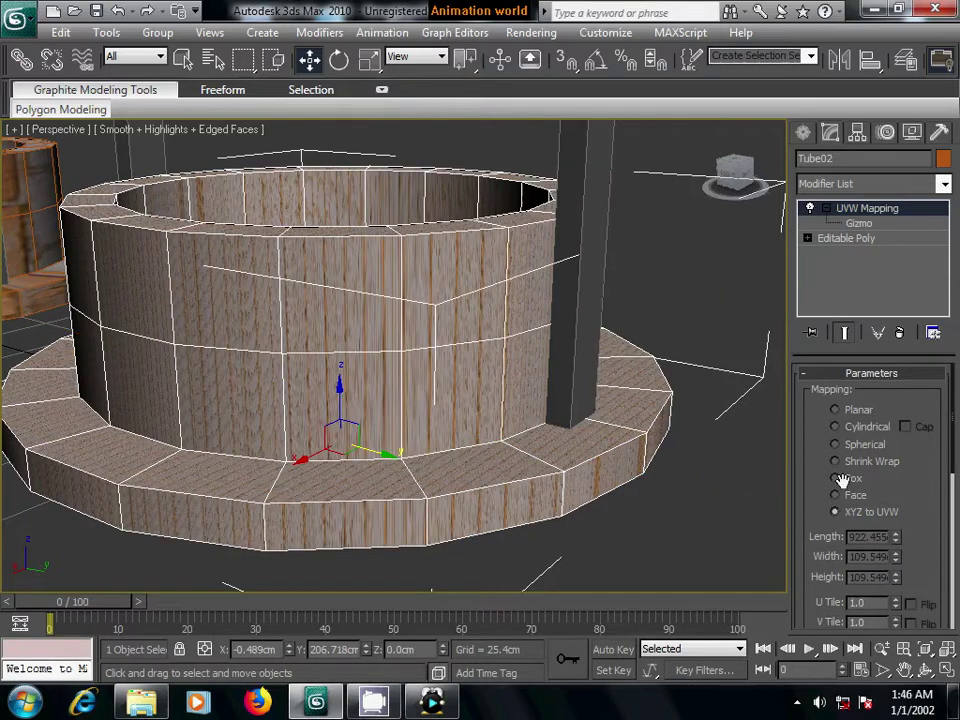
click(835, 409)
click(835, 478)
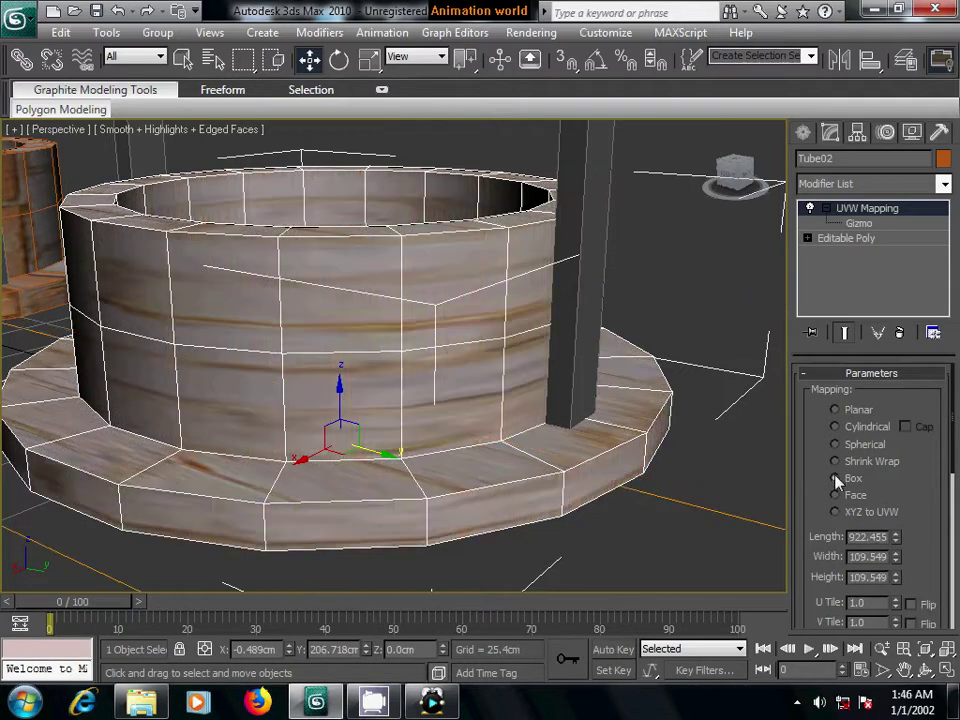
- Reduce the Box mapping Length from 922.455 to about 157.7 for smaller bricks
alt+middle_drag(579, 450, 592, 478)
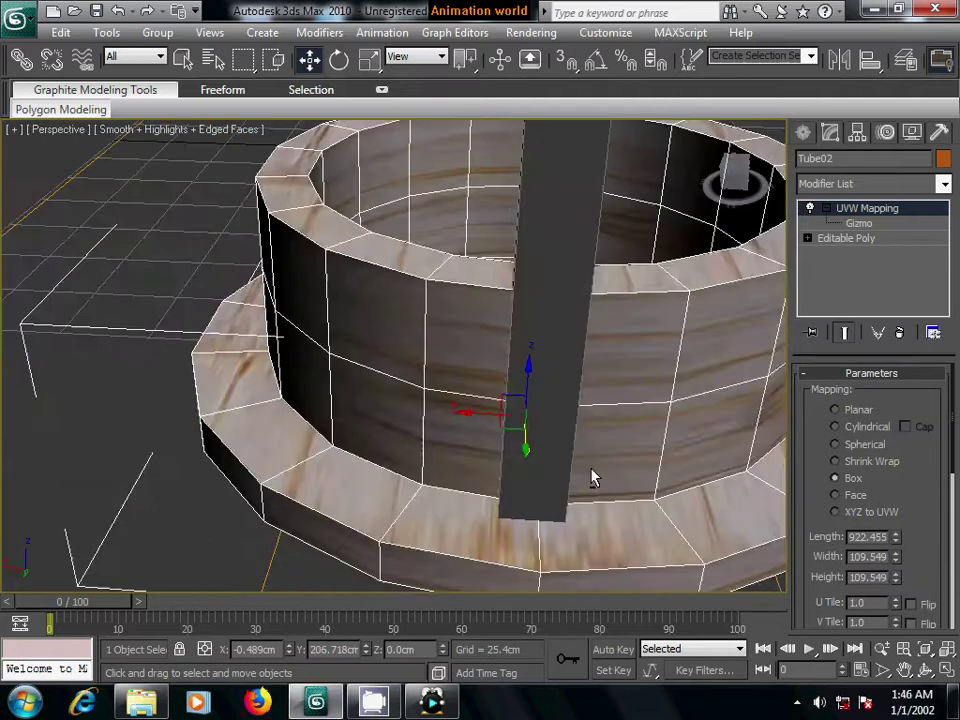
scroll(647, 461, down, 3)
scroll(870, 480, down, 2)
alt+middle_drag(647, 461, 574, 461)
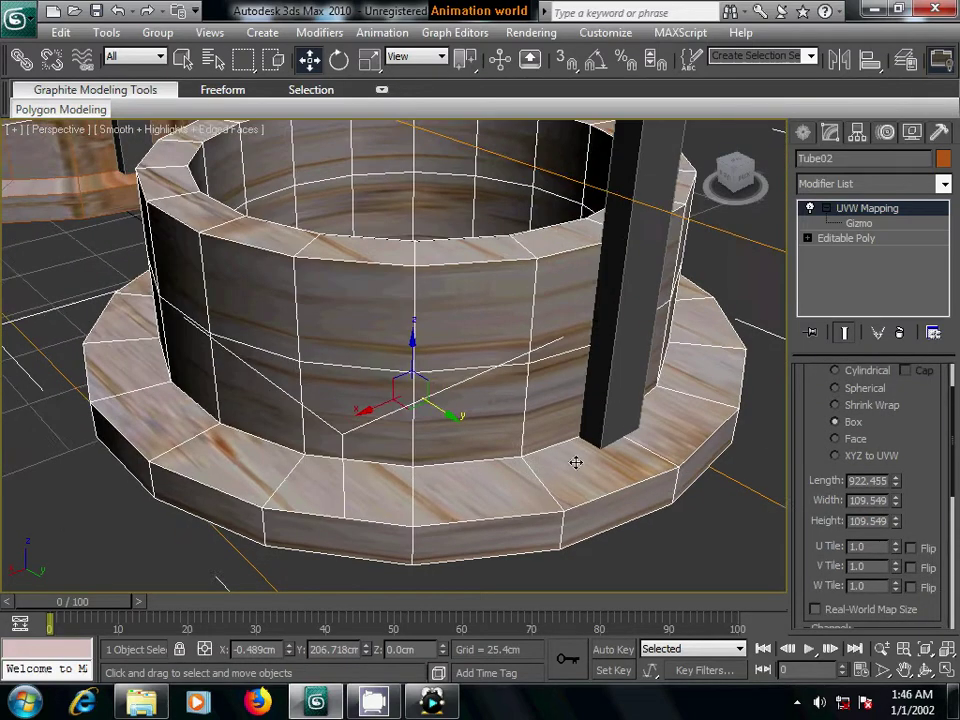
scroll(576, 462, down, 2)
scroll(576, 462, down, 2)
mouse_move(675, 467)
alt+middle_down()
mouse_move(557, 447)
mouse_move(707, 433)
mouse_move(729, 452)
mouse_move(722, 471)
mouse_move(754, 471)
mouse_move(746, 444)
mouse_move(711, 414)
mouse_move(770, 440)
alt+middle_up()
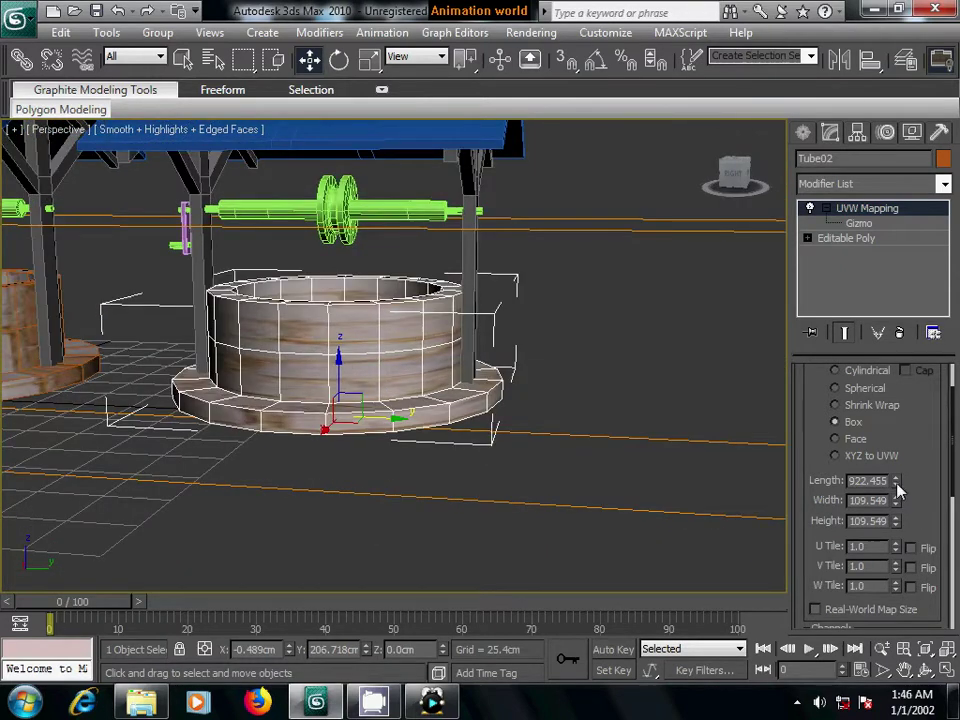
drag(896, 484, 906, 560)
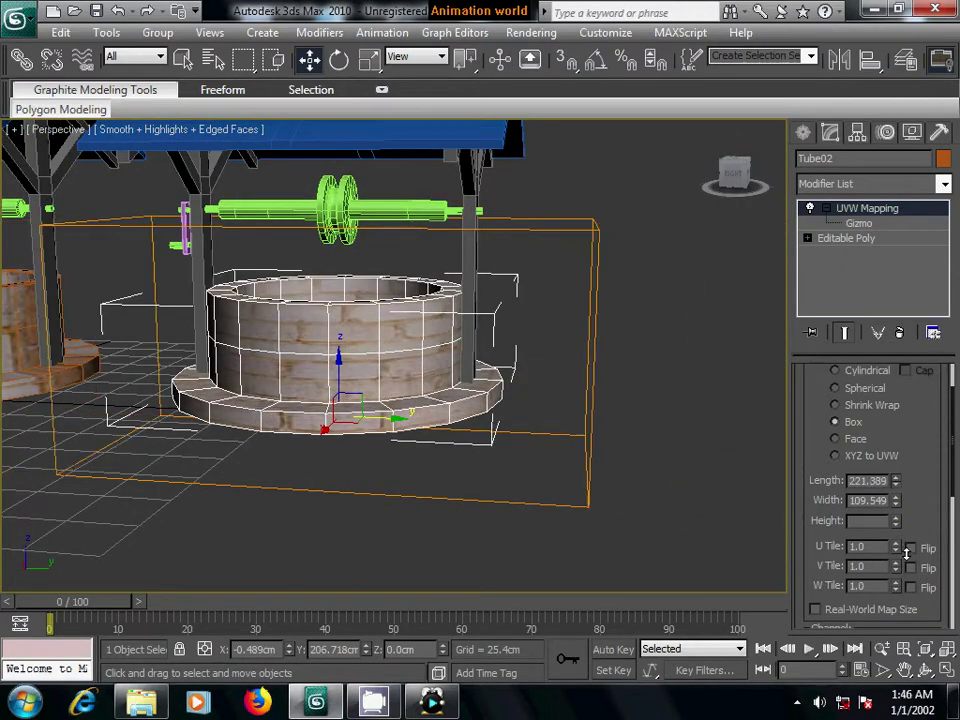
mouse_move(744, 493)
alt+middle_down()
mouse_move(540, 446)
mouse_move(439, 450)
mouse_move(548, 435)
mouse_move(503, 435)
mouse_move(520, 434)
alt+middle_up()
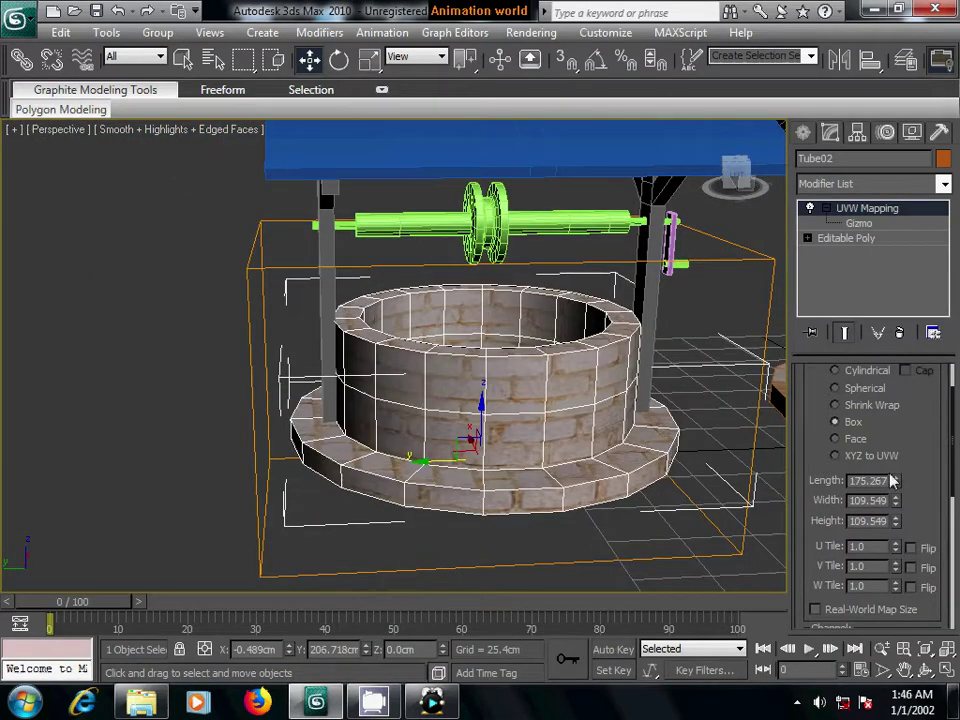
drag(897, 488, 896, 490)
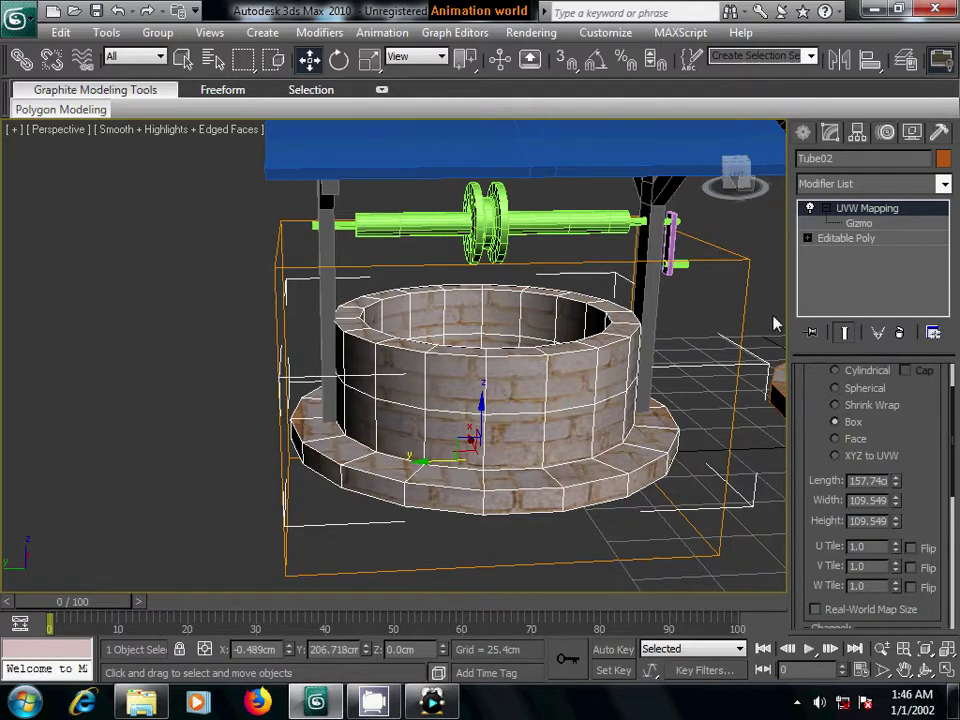
alt+middle_drag(677, 334, 688, 352)
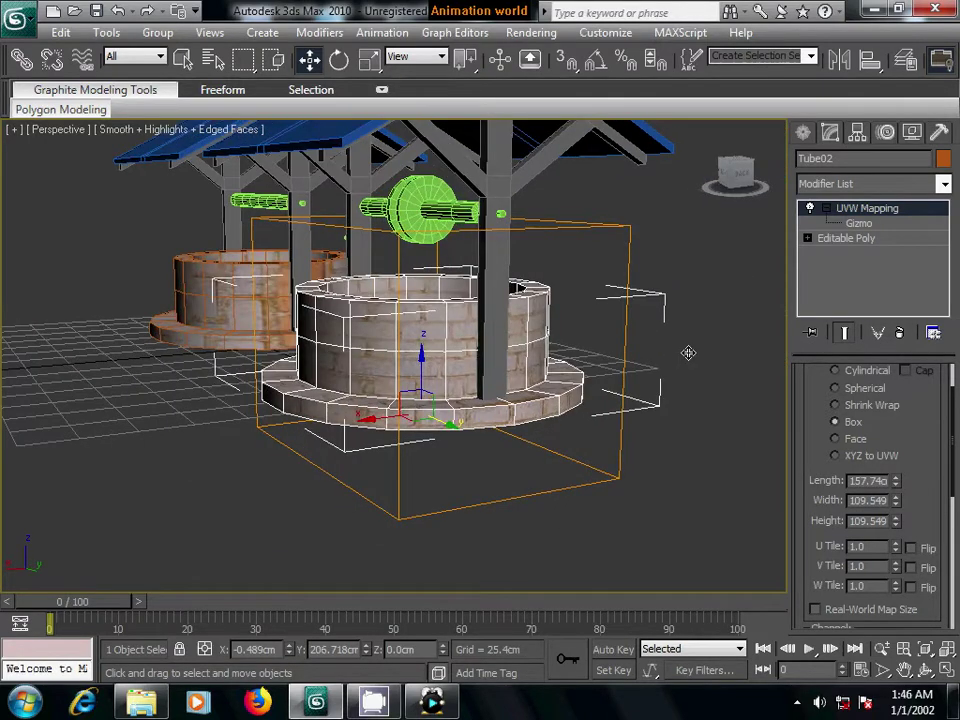
- Collapse Tube02's UVW Mapping modifier into its Editable Poly, confirming the warning with Yes
right_click(851, 210)
click(786, 375)
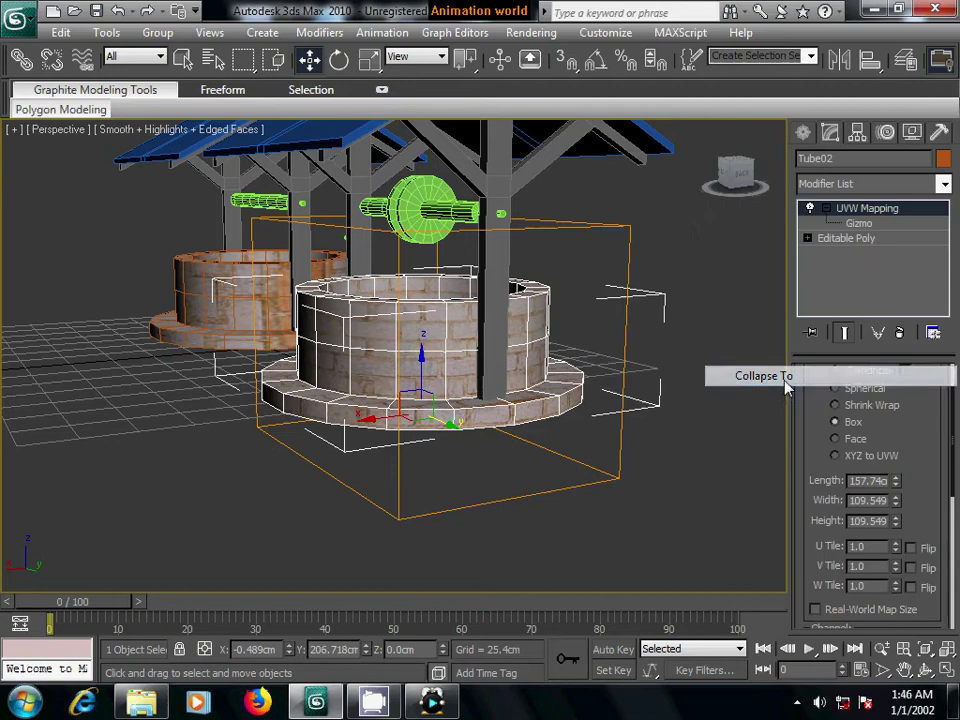
click(565, 426)
mouse_move(778, 388)
alt+middle_down()
mouse_move(414, 390)
mouse_move(519, 388)
mouse_move(538, 416)
mouse_move(493, 369)
mouse_move(456, 414)
alt+middle_up()
scroll(493, 369, down, 2)
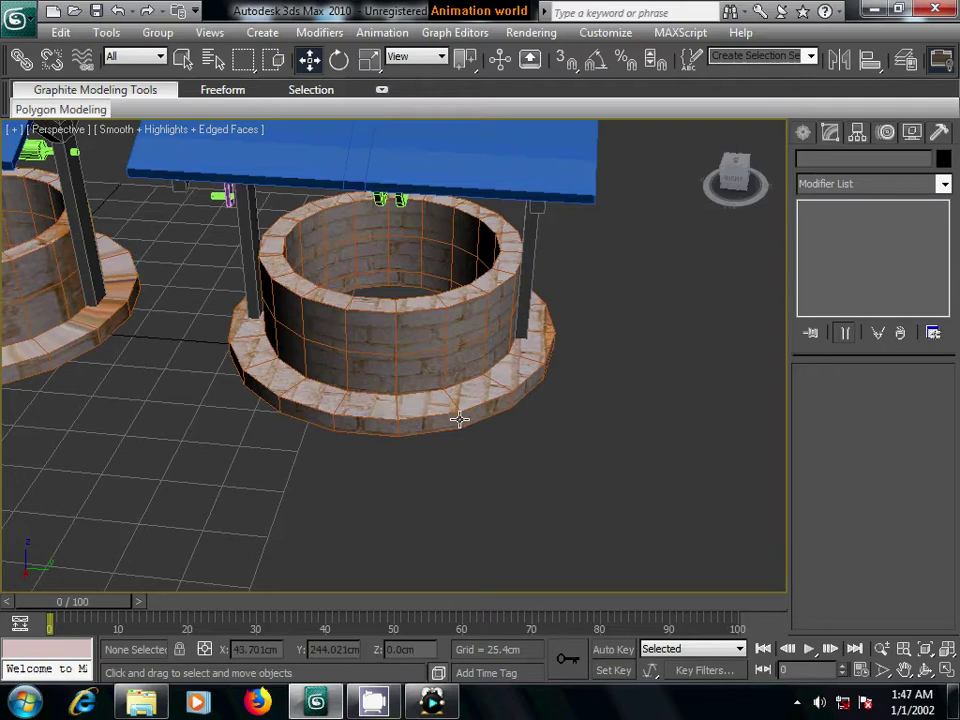
mouse_move(566, 388)
alt+middle_down()
mouse_move(510, 403)
mouse_move(536, 411)
mouse_move(574, 369)
mouse_move(584, 320)
mouse_move(619, 266)
mouse_move(538, 379)
mouse_move(553, 379)
mouse_move(543, 378)
mouse_move(549, 386)
mouse_move(504, 321)
mouse_move(405, 322)
alt+middle_up()
scroll(572, 401, up, 3)
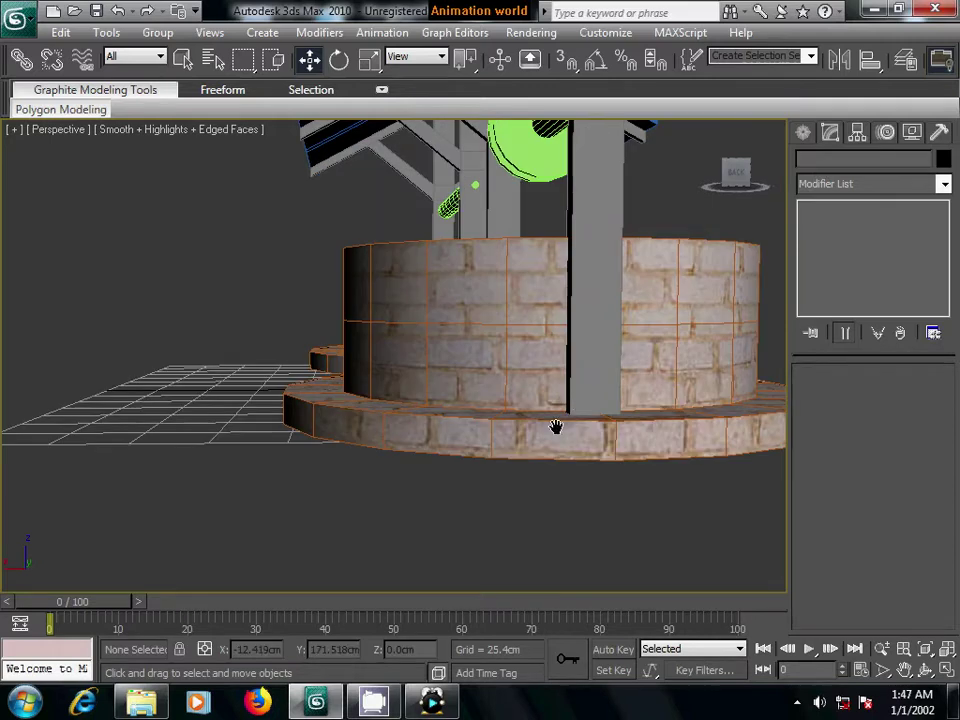
scroll(557, 426, up, 1)
alt+middle_drag(684, 387, 632, 379)
- Inspect the collapsed base at Polygon level, selecting then clearing a polygon ring
click(770, 260)
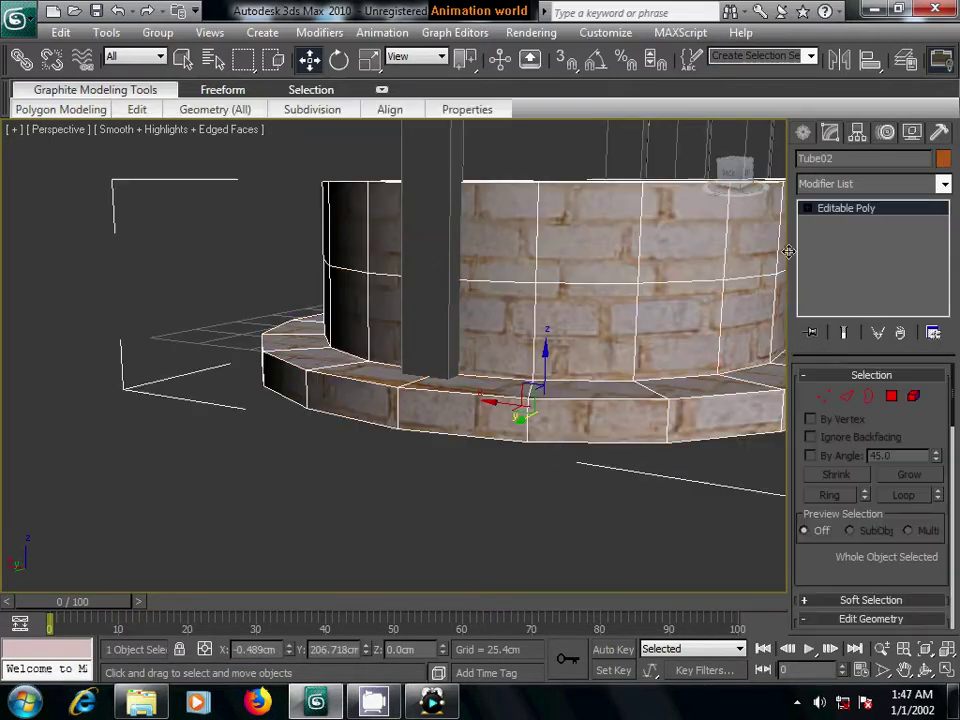
click(891, 396)
double_click(729, 388)
mouse_move(729, 388)
alt+middle_down()
mouse_move(561, 375)
mouse_move(617, 373)
mouse_move(617, 398)
mouse_move(643, 363)
alt+middle_up()
click(760, 381)
scroll(596, 399, down, 2)
scroll(596, 396, down, 3)
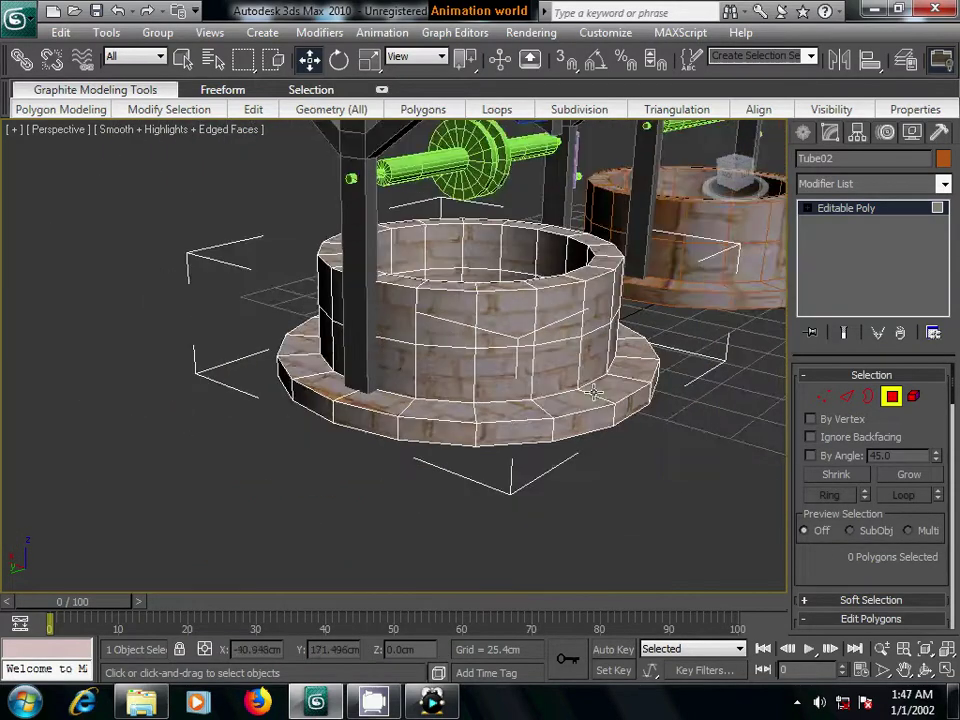
scroll(596, 392, down, 3)
scroll(572, 402, down, 2)
mouse_move(572, 402)
alt+middle_down()
mouse_move(553, 369)
mouse_move(561, 386)
alt+middle_up()
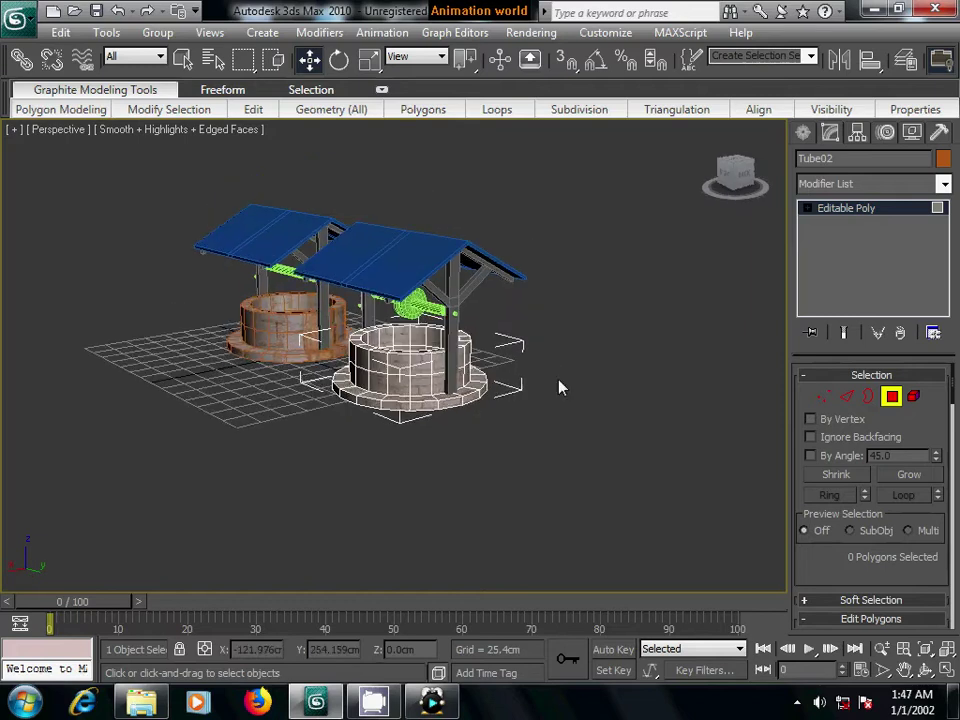
scroll(575, 386, up, 3)
- Select the roof Box06, open the Material Editor on slot 02, and open its Diffuse map list
click(803, 132)
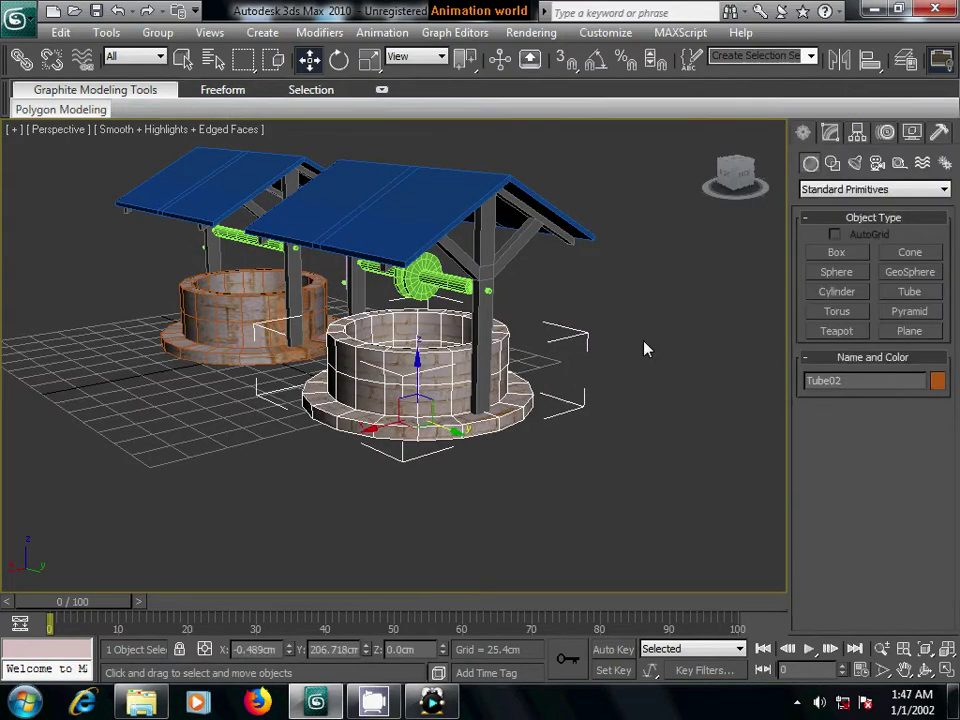
alt+middle_drag(643, 347, 488, 408)
click(429, 240)
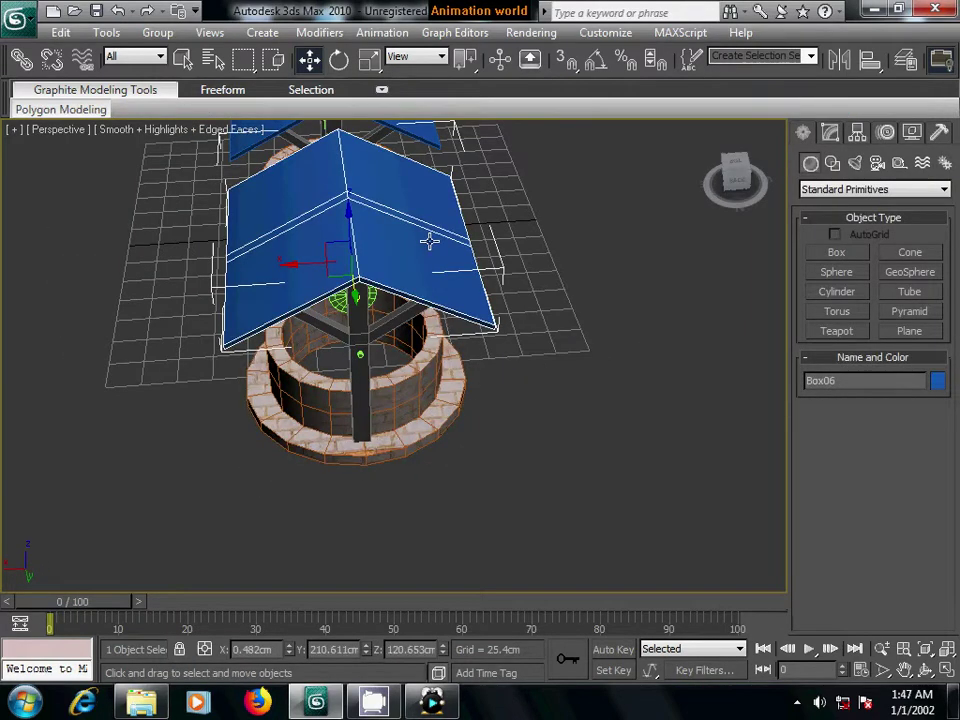
click(833, 135)
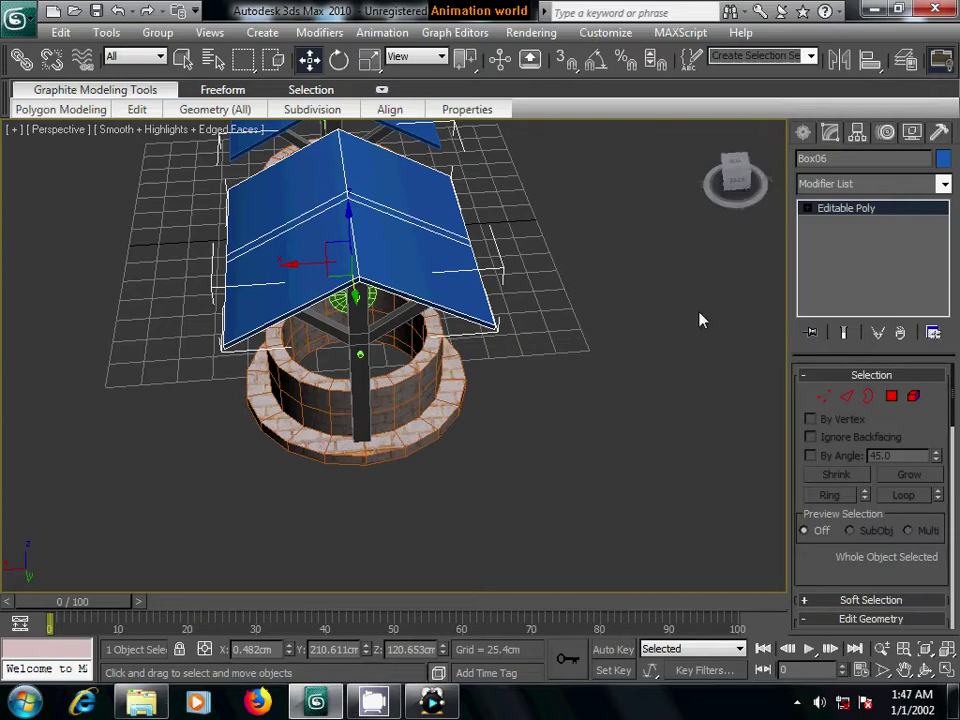
key(m)
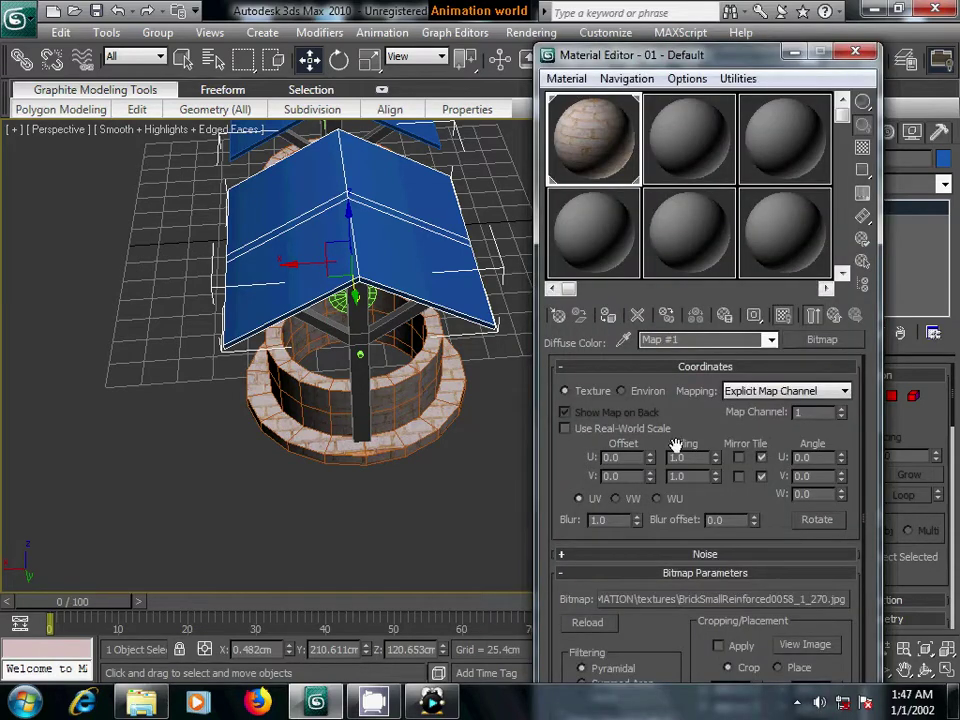
click(686, 165)
click(682, 491)
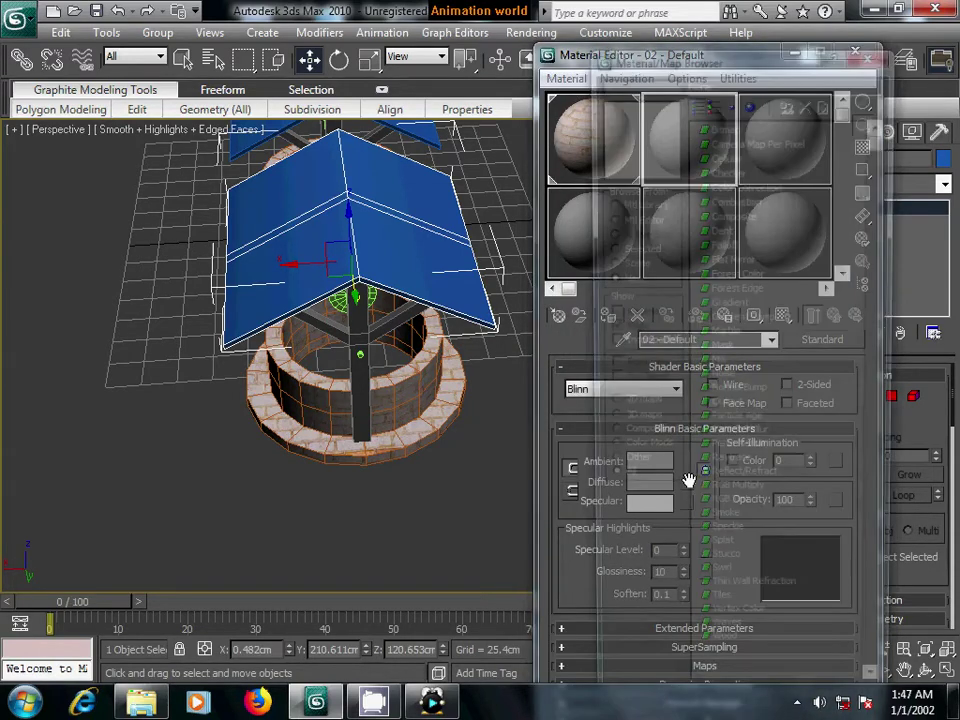
- Use the vertical wood-plank bitmap from textures\wood as Diffuse, assigned to the roof and shown in viewport
double_click(722, 124)
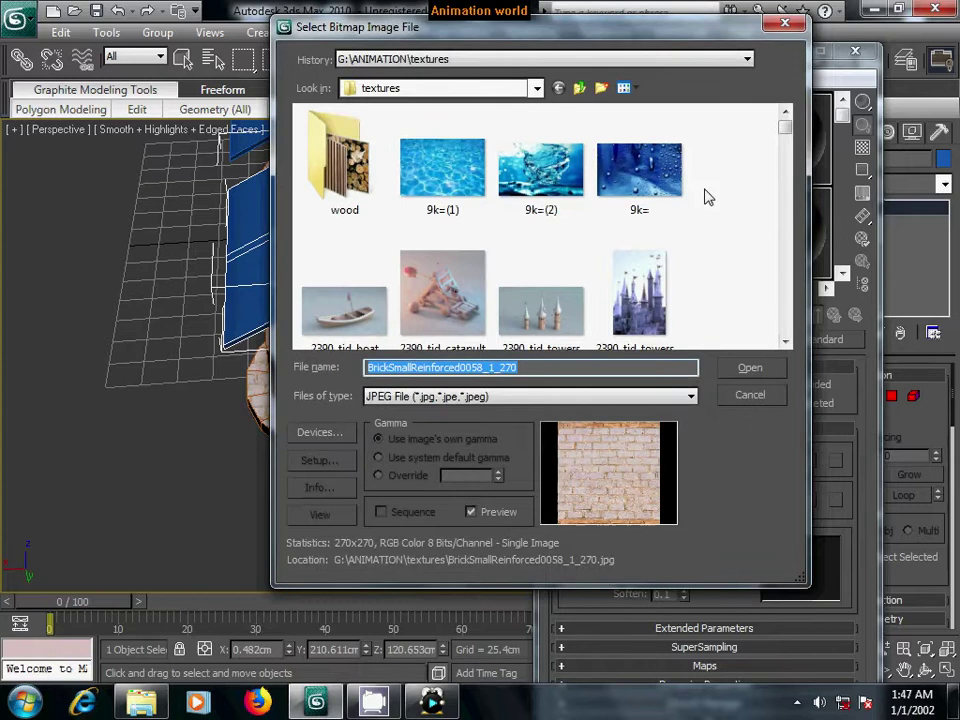
double_click(345, 200)
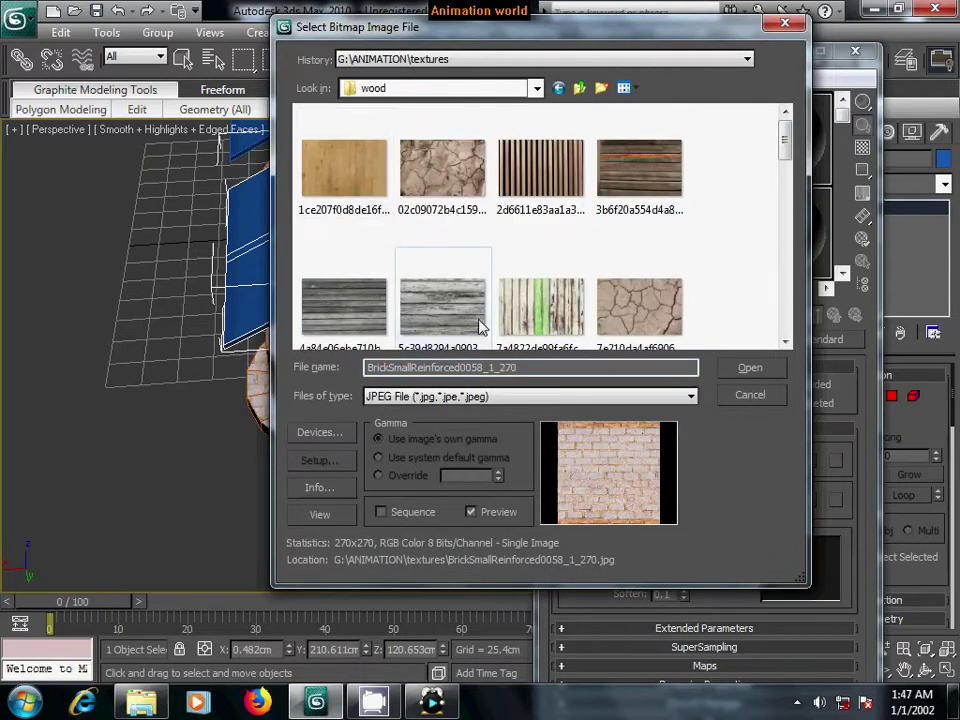
click(447, 309)
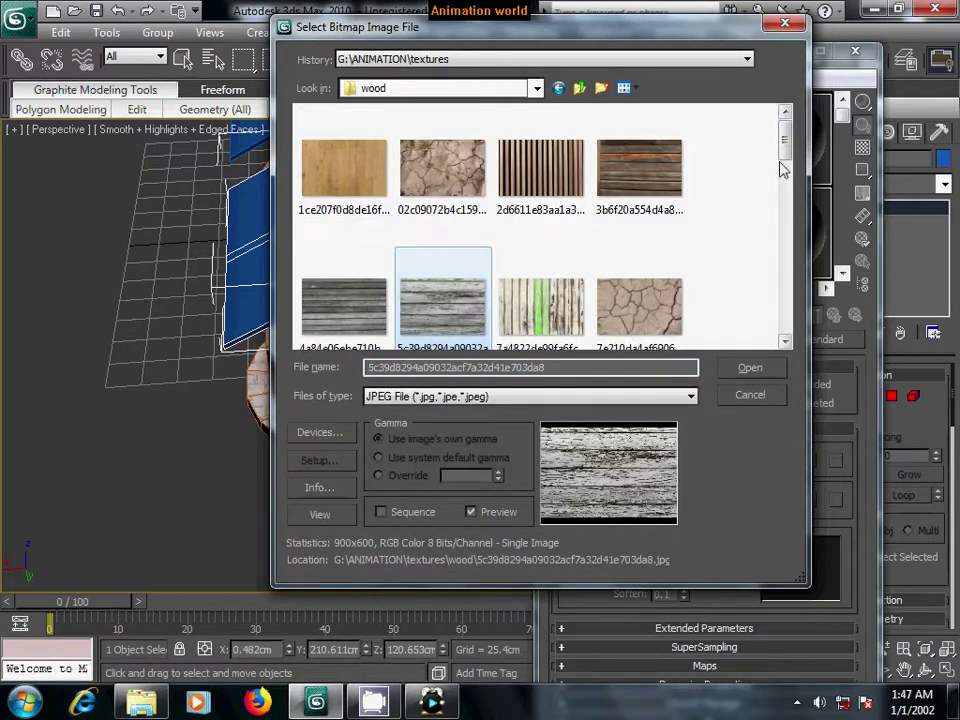
drag(785, 152, 785, 237)
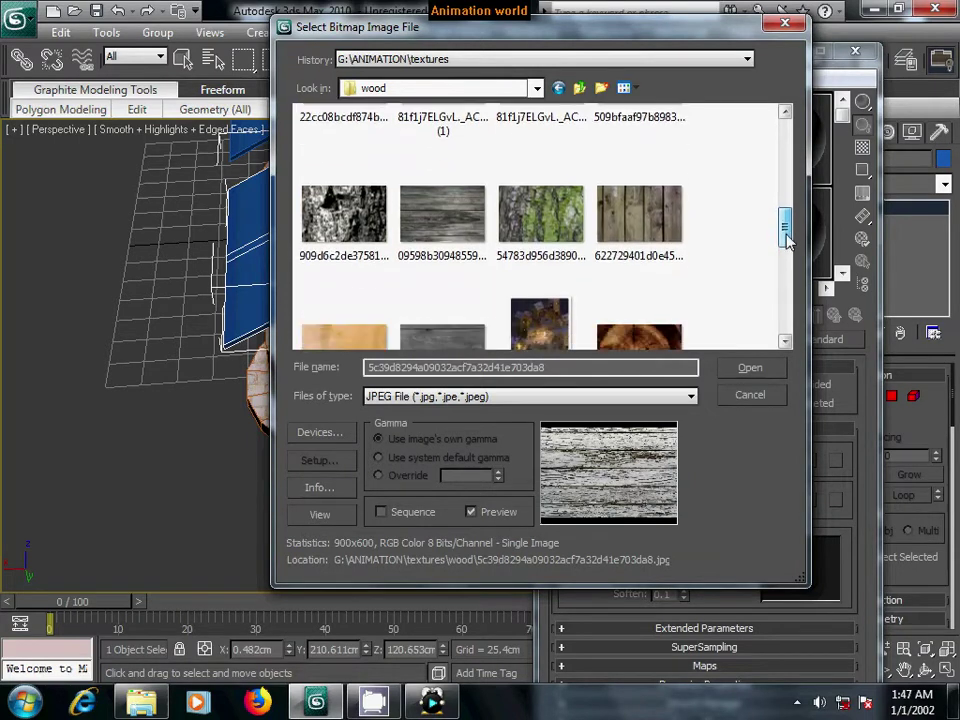
click(668, 212)
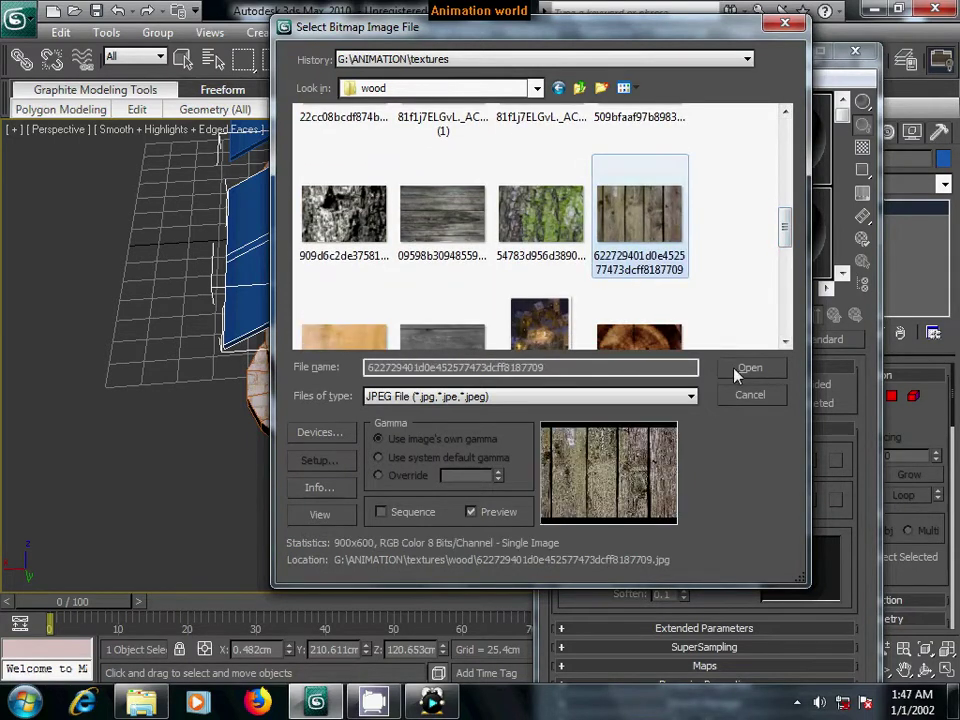
click(736, 370)
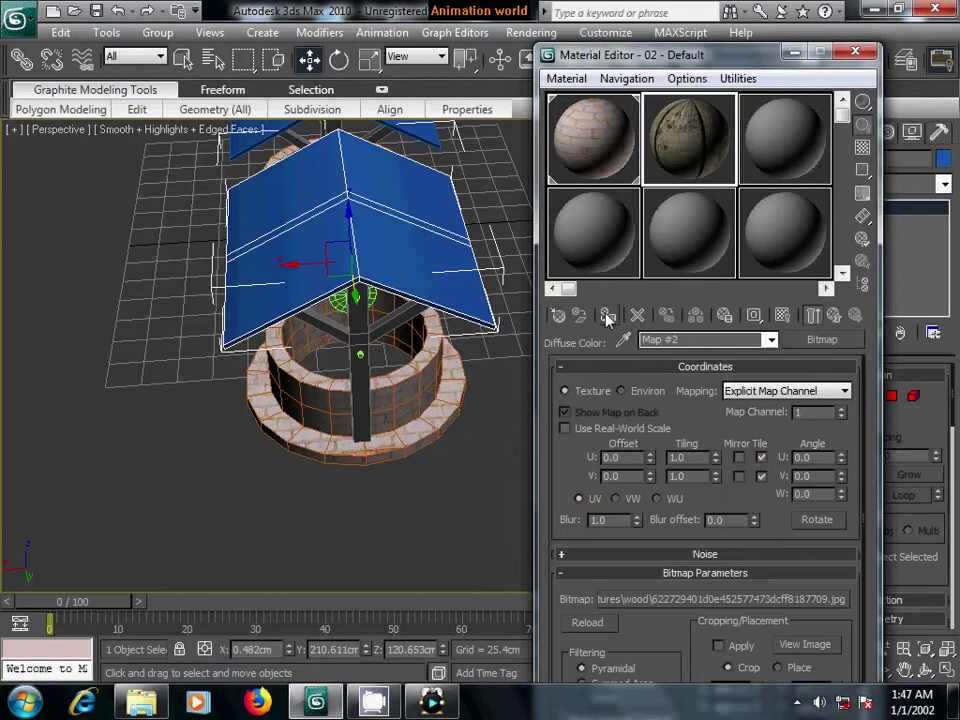
click(608, 315)
click(783, 316)
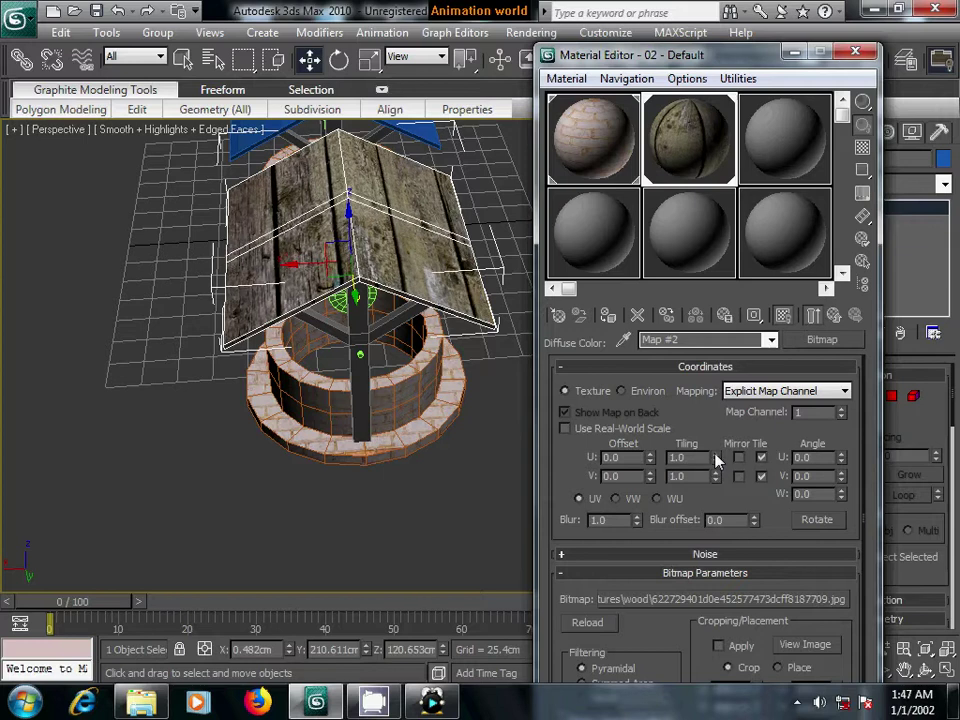
- Raise the roof wood bitmap's U Tiling to 1.7 and close the Material Editor
drag(716, 459, 716, 457)
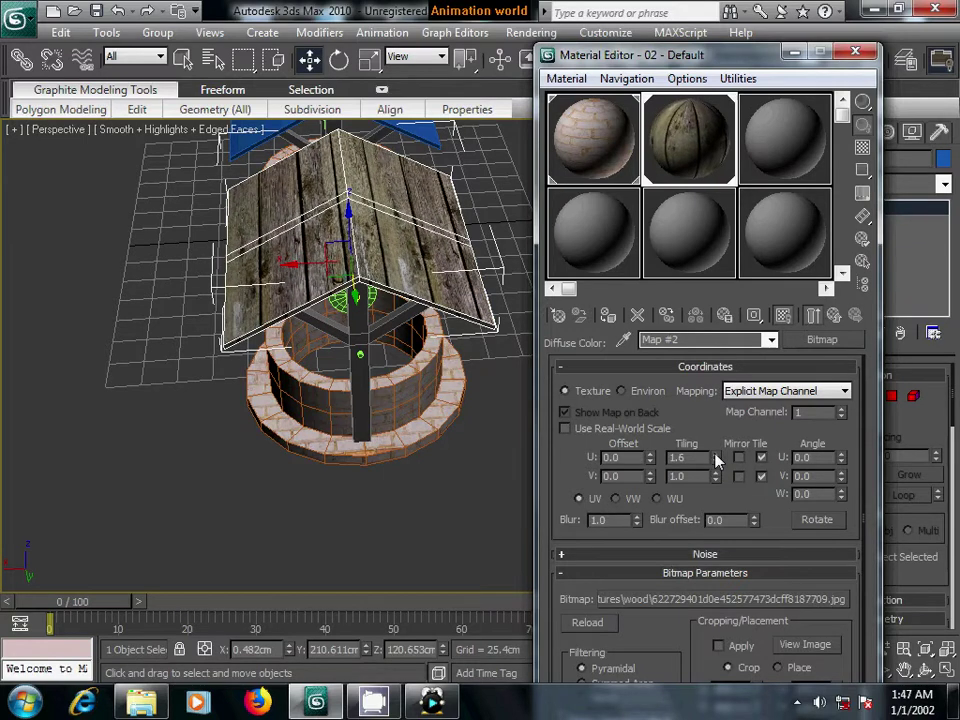
drag(716, 459, 716, 457)
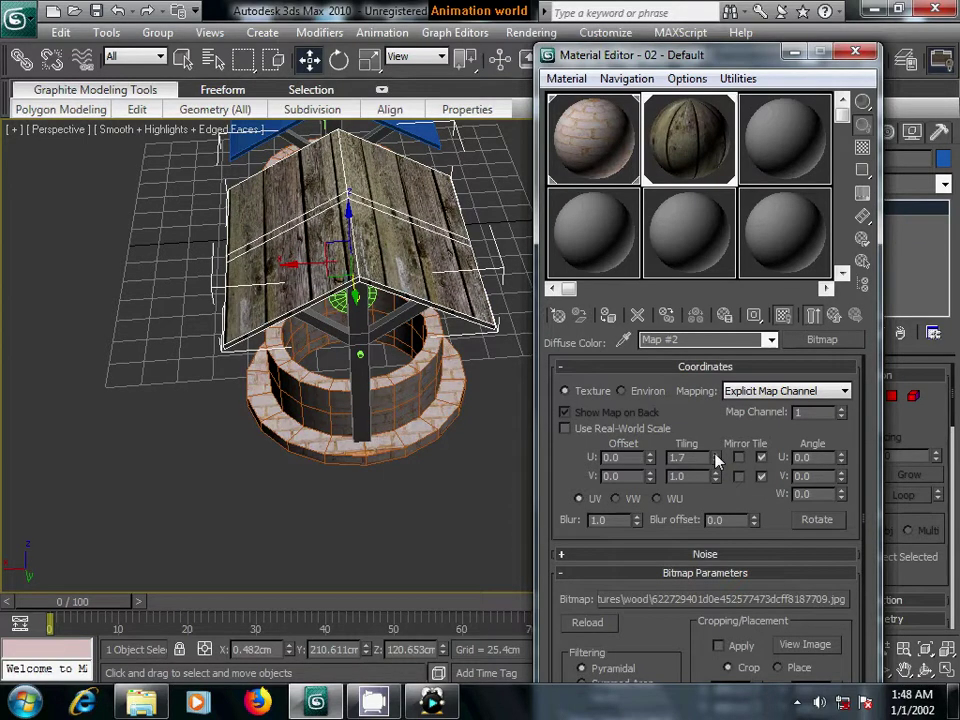
mouse_move(490, 454)
alt+middle_down()
mouse_move(296, 413)
mouse_move(167, 436)
mouse_move(320, 440)
alt+middle_up()
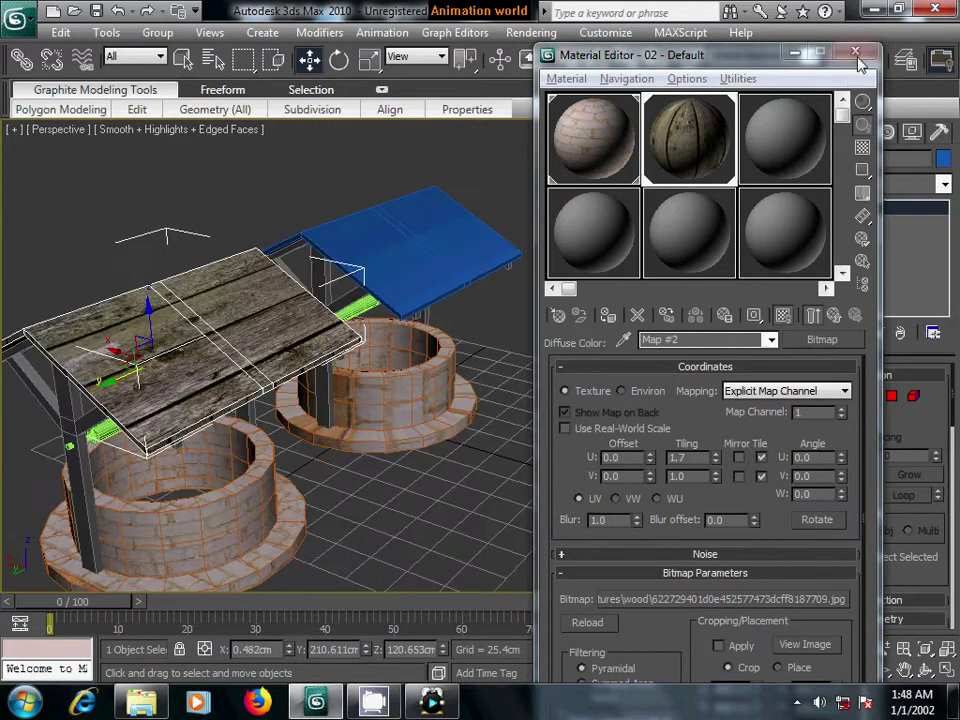
click(855, 52)
- Select the wooden support post together with the green crank
click(580, 400)
mouse_move(580, 400)
alt+middle_down()
mouse_move(410, 440)
mouse_move(467, 443)
mouse_move(527, 418)
alt+middle_up()
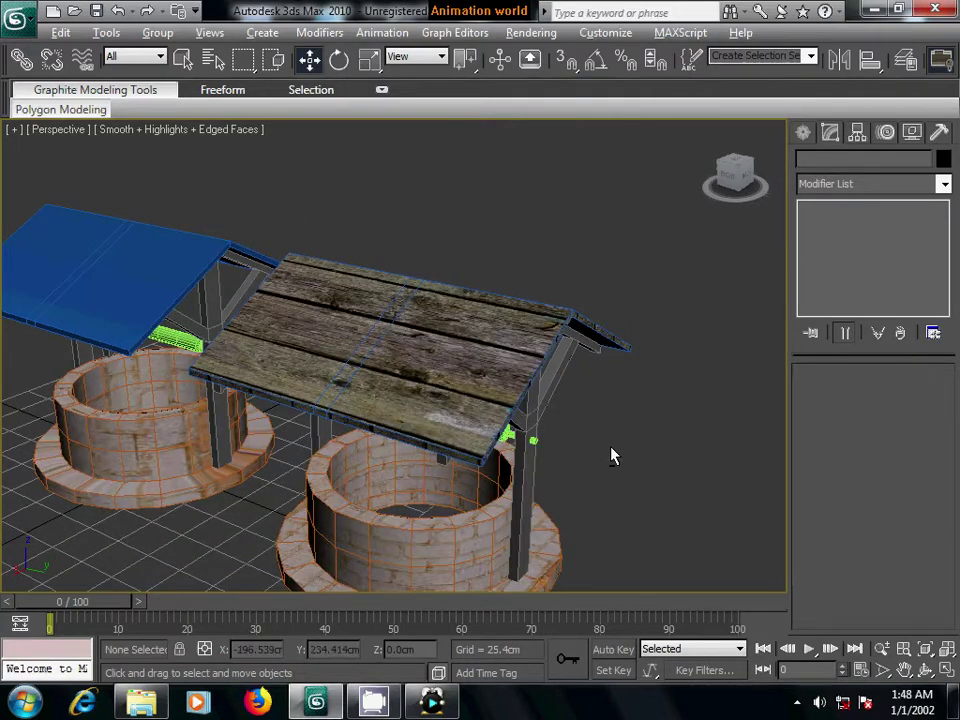
alt+middle_drag(613, 456, 549, 438)
click(317, 429)
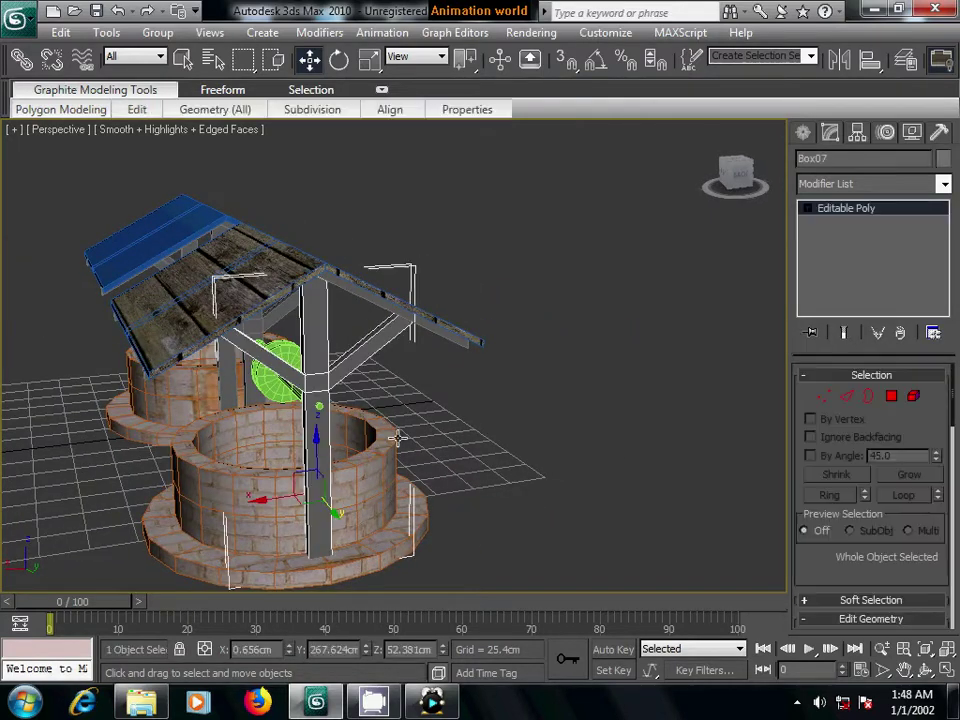
ctrl+click(247, 393)
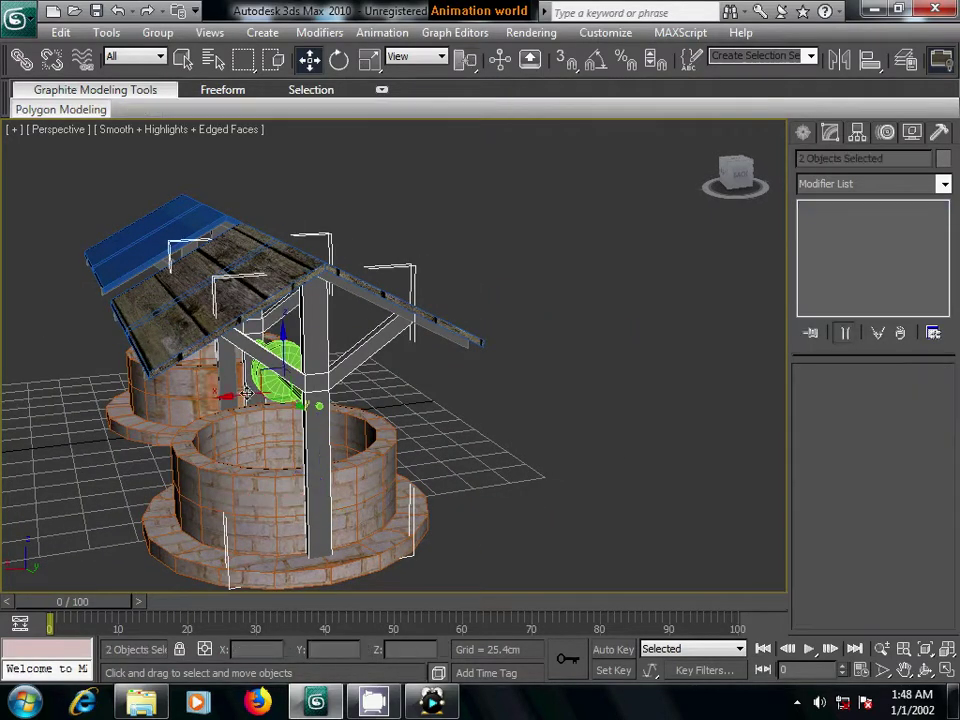
mouse_move(247, 393)
alt+middle_down()
mouse_move(377, 408)
mouse_move(311, 407)
alt+middle_up()
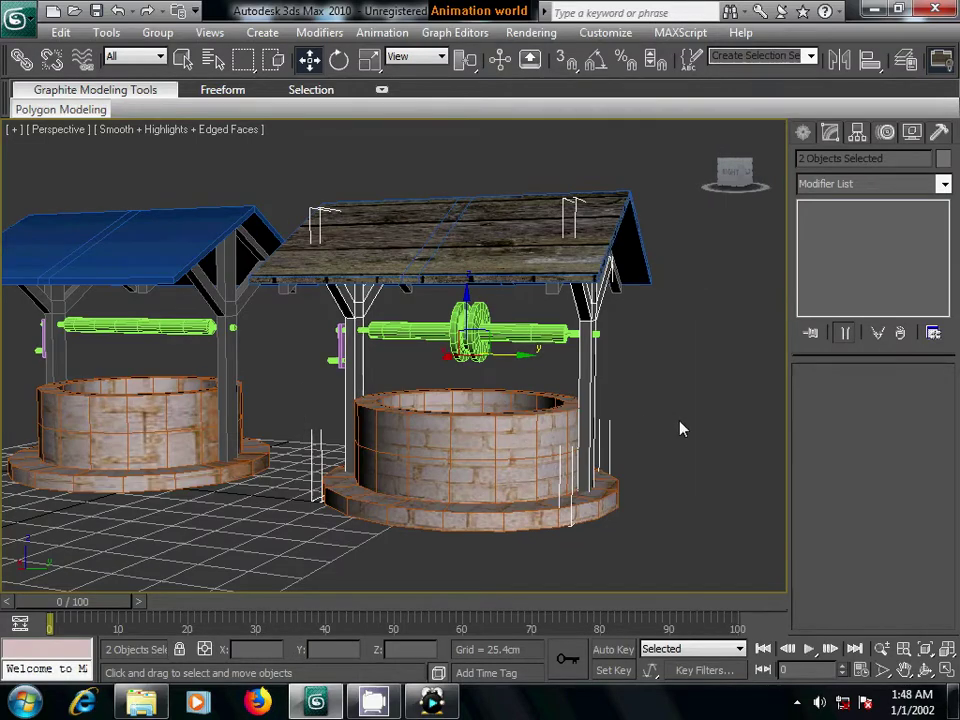
- Review the third sample and the wood roof material in the Material Editor, then close it
key(m)
click(790, 150)
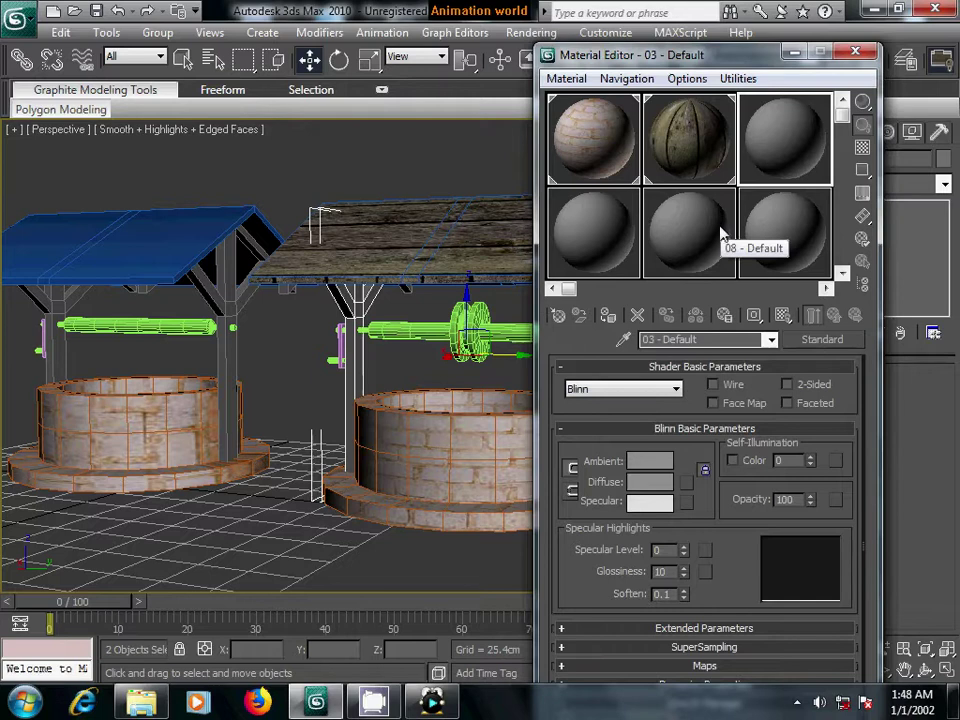
click(697, 138)
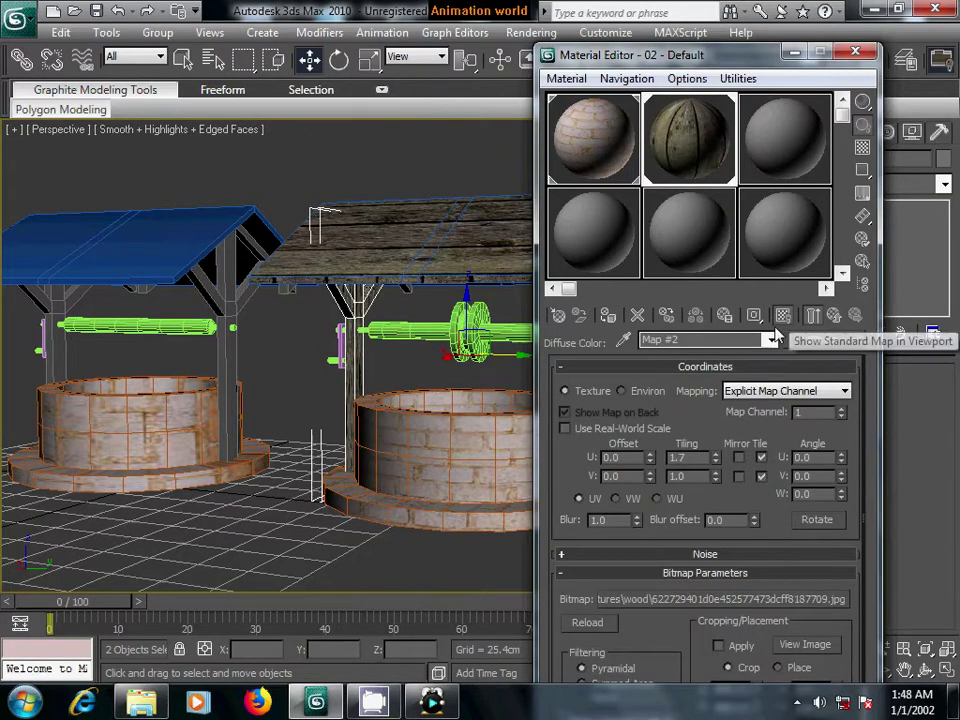
mouse_move(520, 355)
alt+middle_down()
mouse_move(375, 326)
mouse_move(420, 330)
alt+middle_up()
click(855, 51)
mouse_move(452, 396)
middle_down()
mouse_move(525, 386)
mouse_move(542, 396)
mouse_move(345, 377)
mouse_move(750, 223)
middle_up()
scroll(345, 377, up, 3)
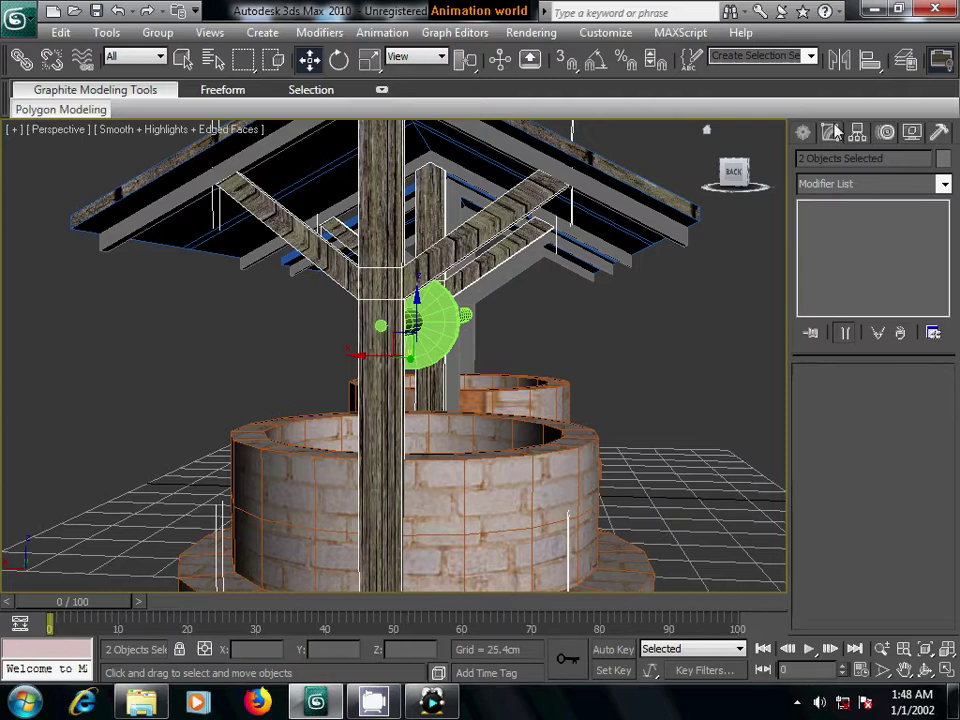
- Select the wooden pole for polygon editing, briefly starting then cancelling Attach
click(478, 347)
click(391, 354)
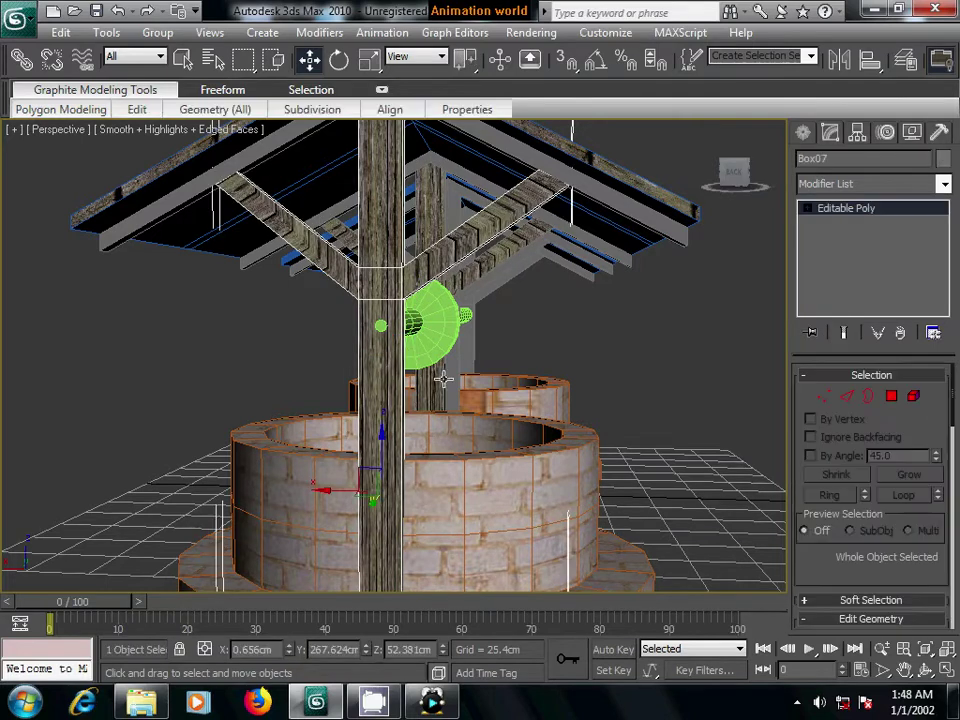
click(888, 398)
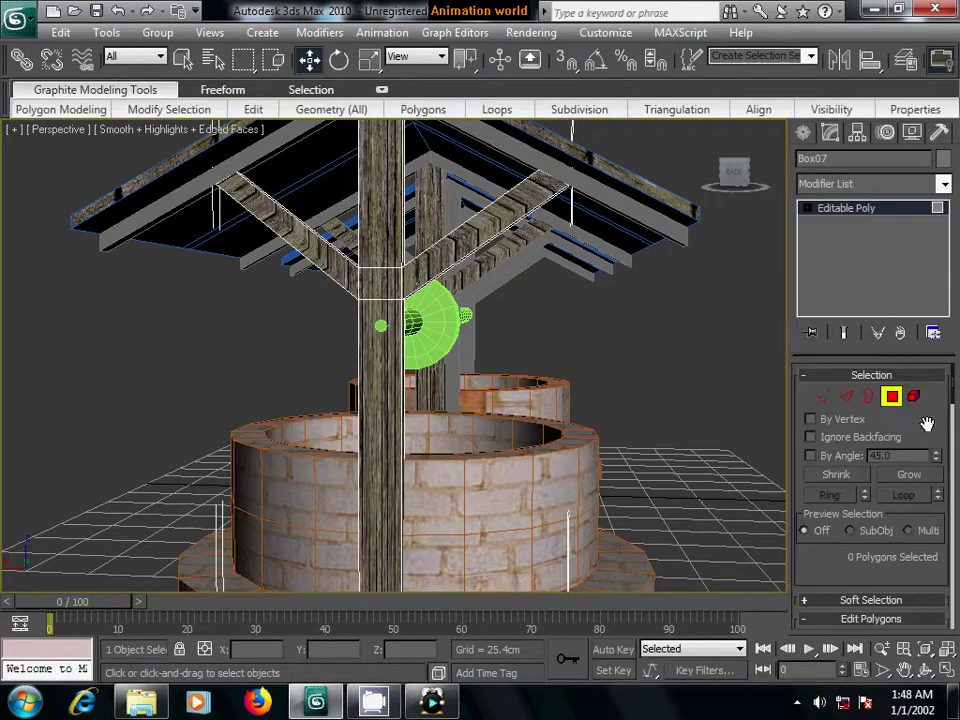
drag(866, 422, 918, 297)
scroll(838, 495, down, 3)
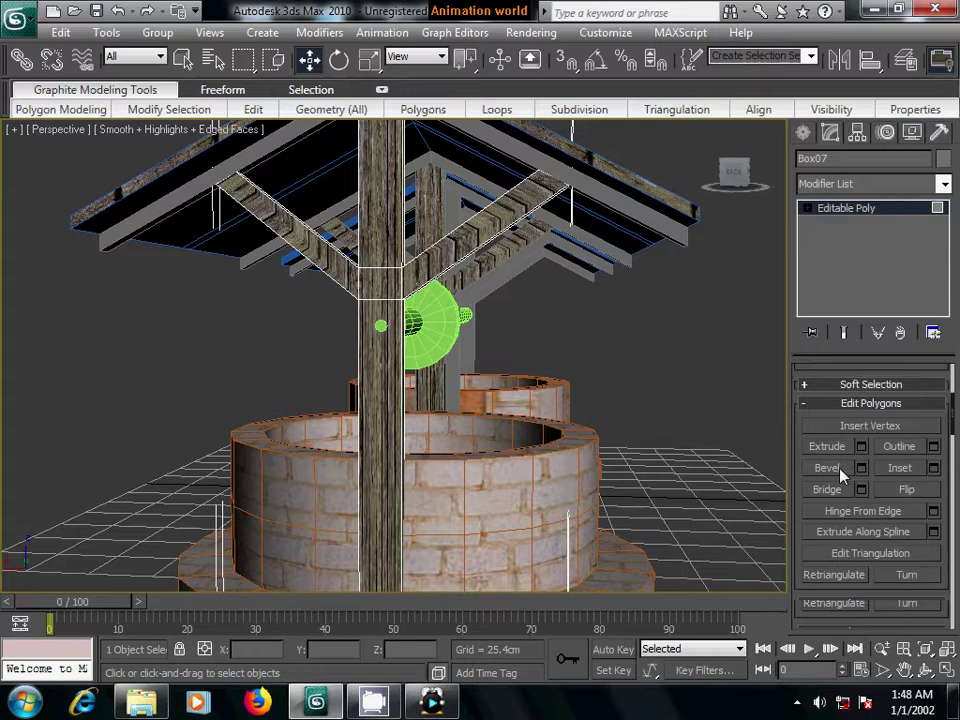
scroll(840, 485, down, 2)
scroll(842, 477, down, 2)
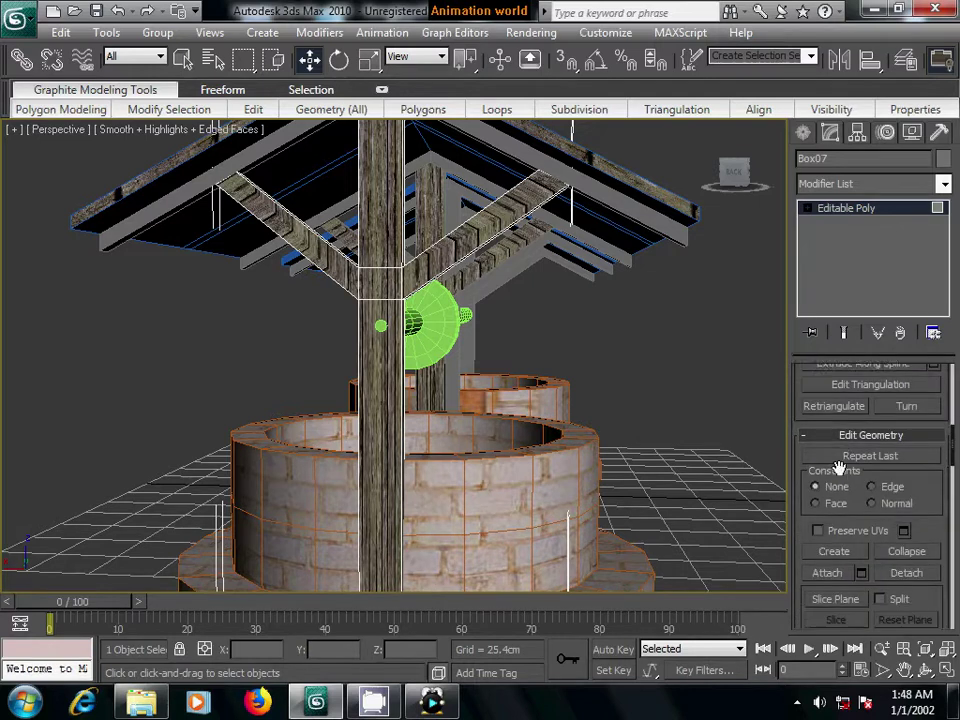
scroll(840, 470, down, 2)
click(827, 545)
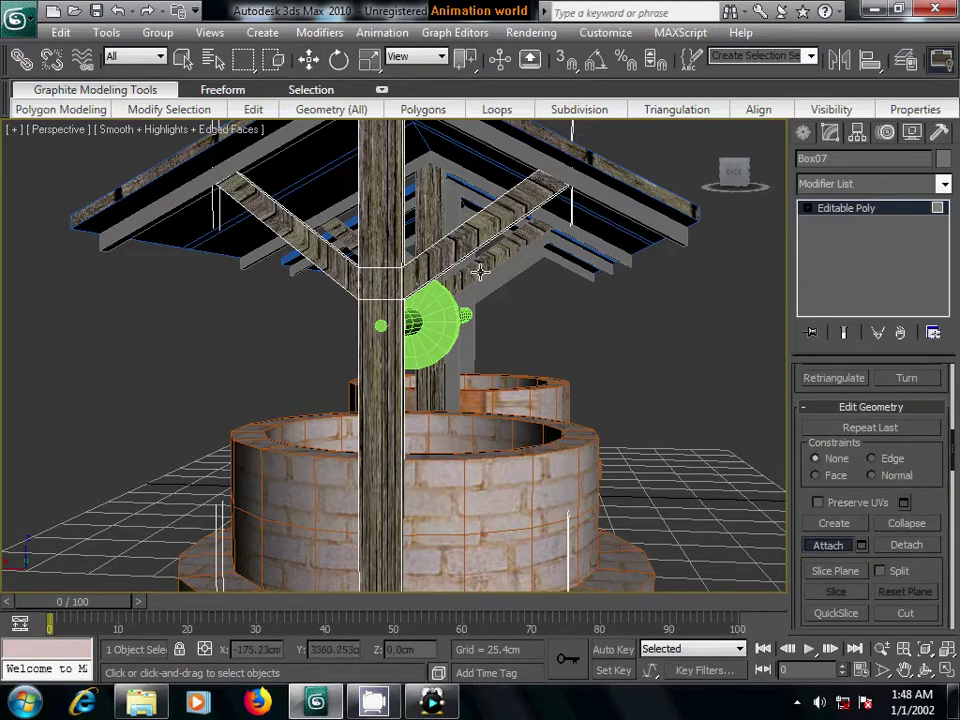
alt+middle_drag(471, 266, 322, 267)
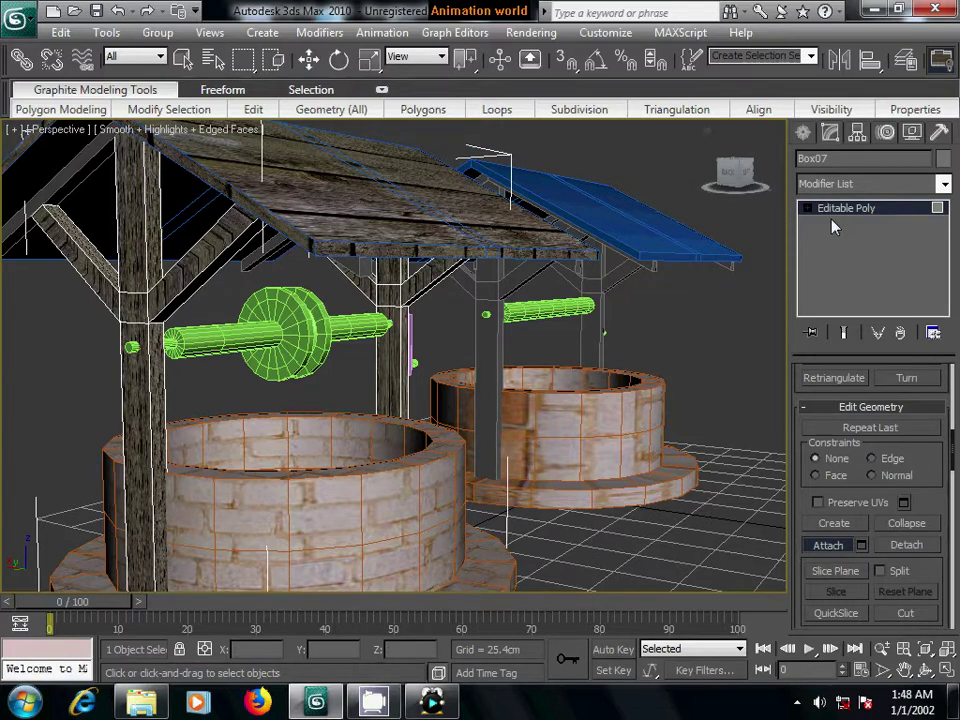
click(807, 208)
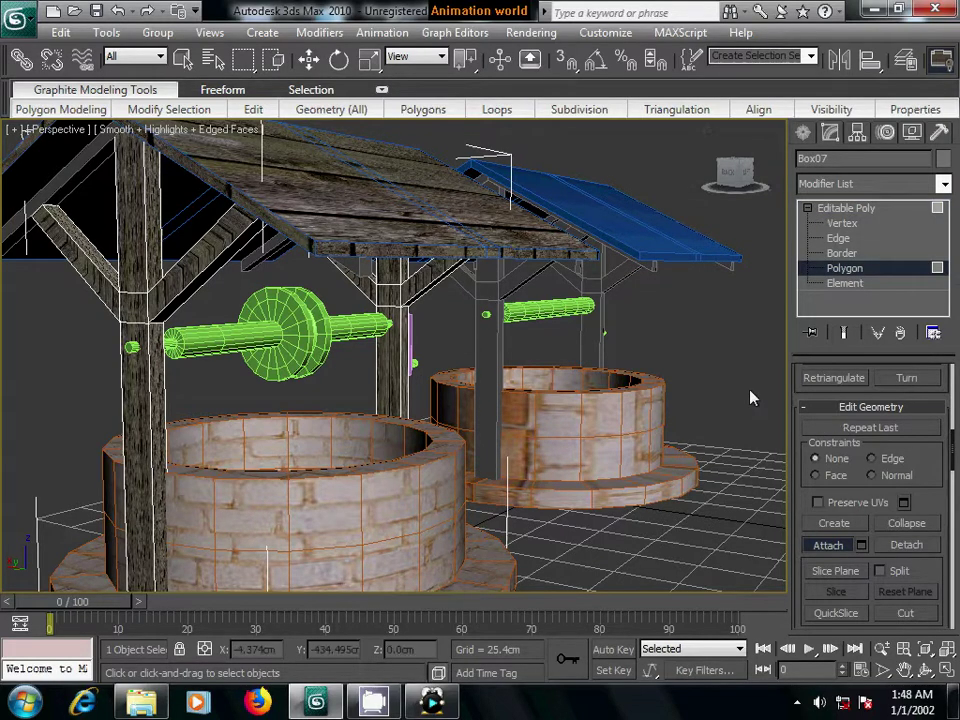
key(w)
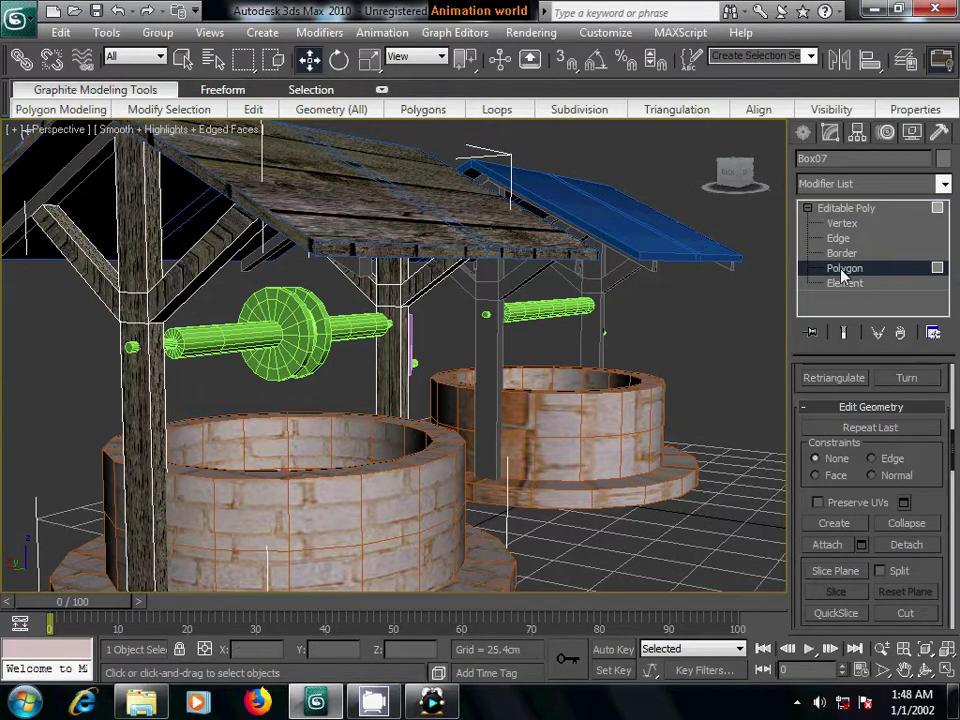
- Select the centre post and left pillar as whole elements
click(135, 400)
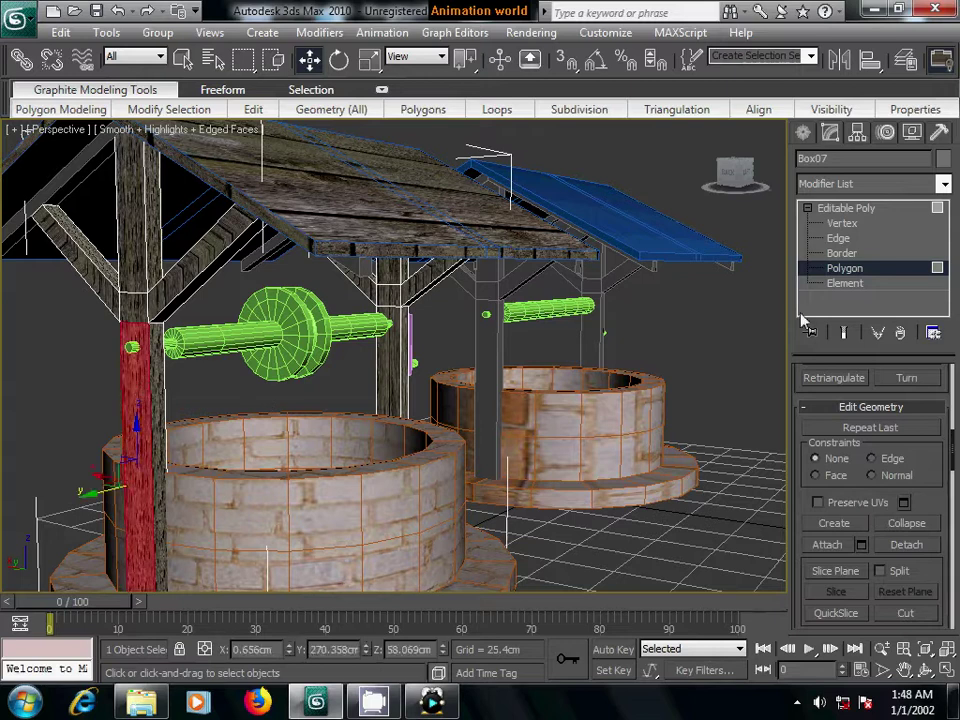
click(840, 283)
click(390, 362)
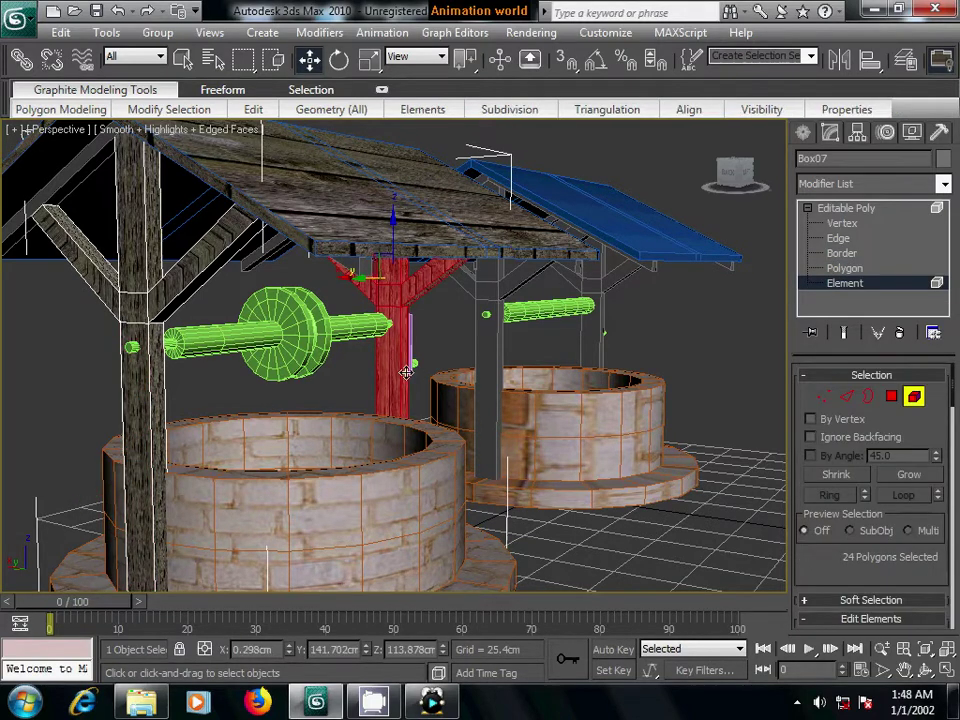
ctrl+click(143, 385)
alt+middle_drag(175, 435, 396, 404)
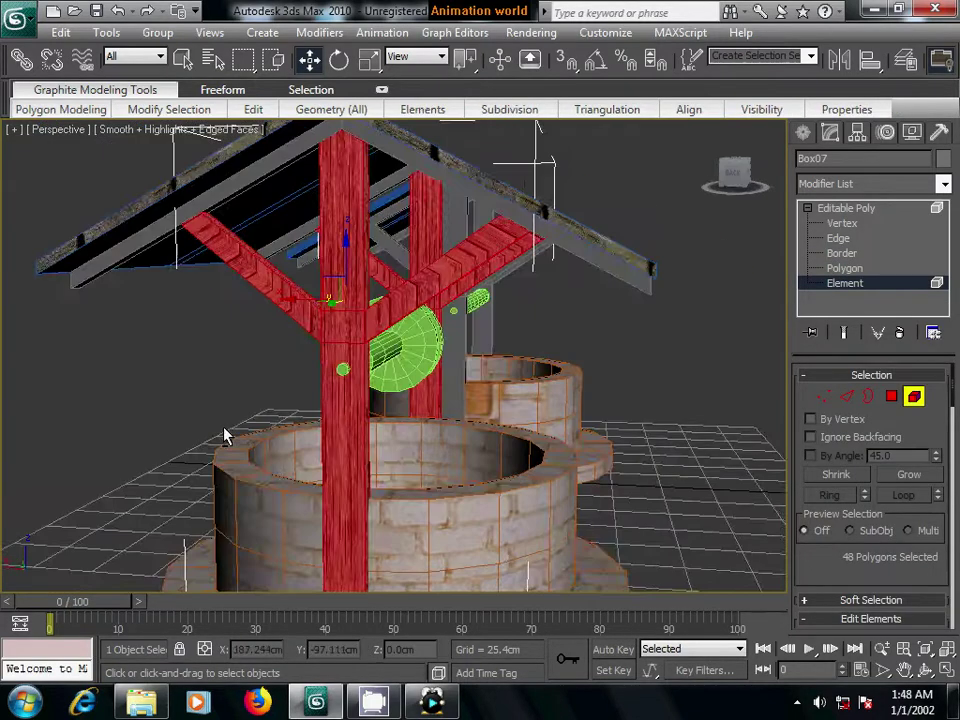
- Add Box UVW Mapping to both posts sized about 127.6 by 120.1, ready to collapse
click(857, 184)
scroll(850, 340, down, 15)
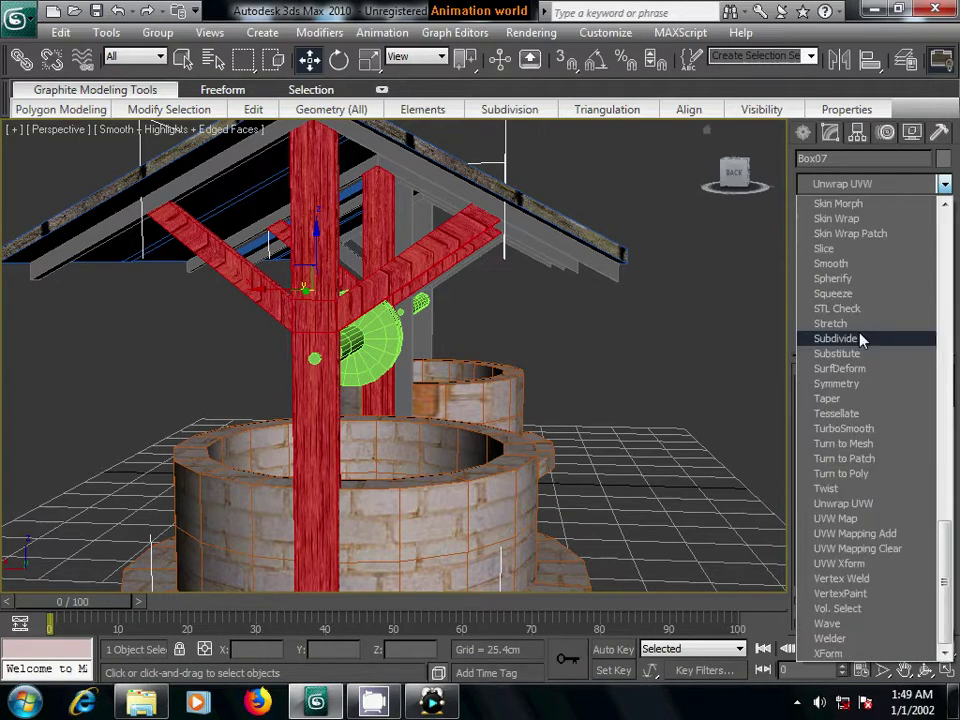
click(835, 518)
alt+middle_drag(548, 452, 610, 460)
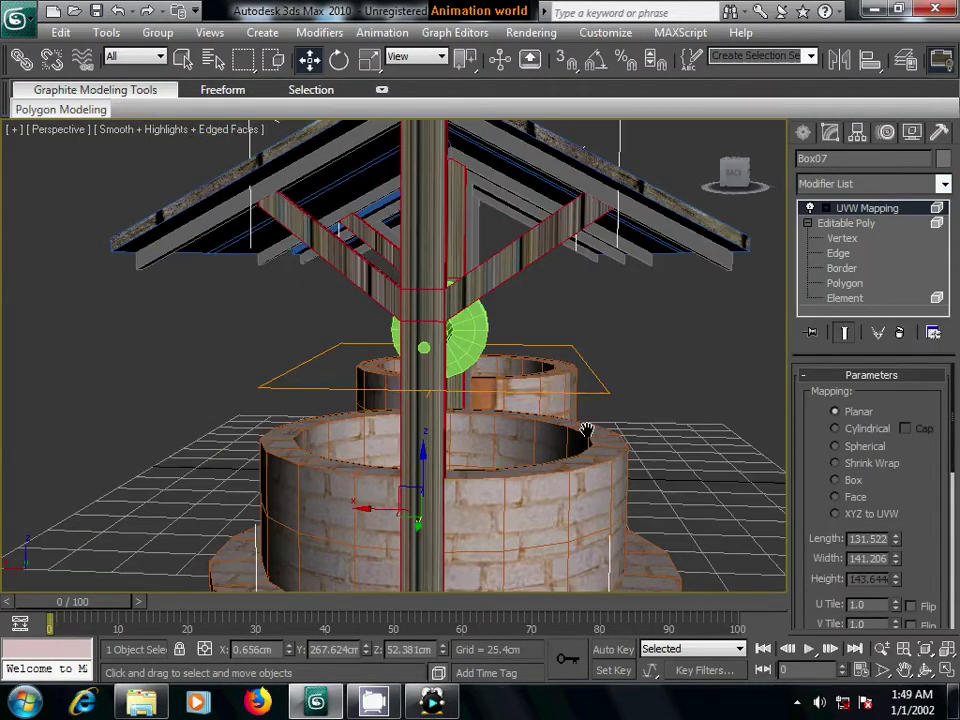
mouse_move(565, 481)
middle_down()
mouse_move(608, 485)
mouse_move(655, 453)
mouse_move(657, 473)
middle_up()
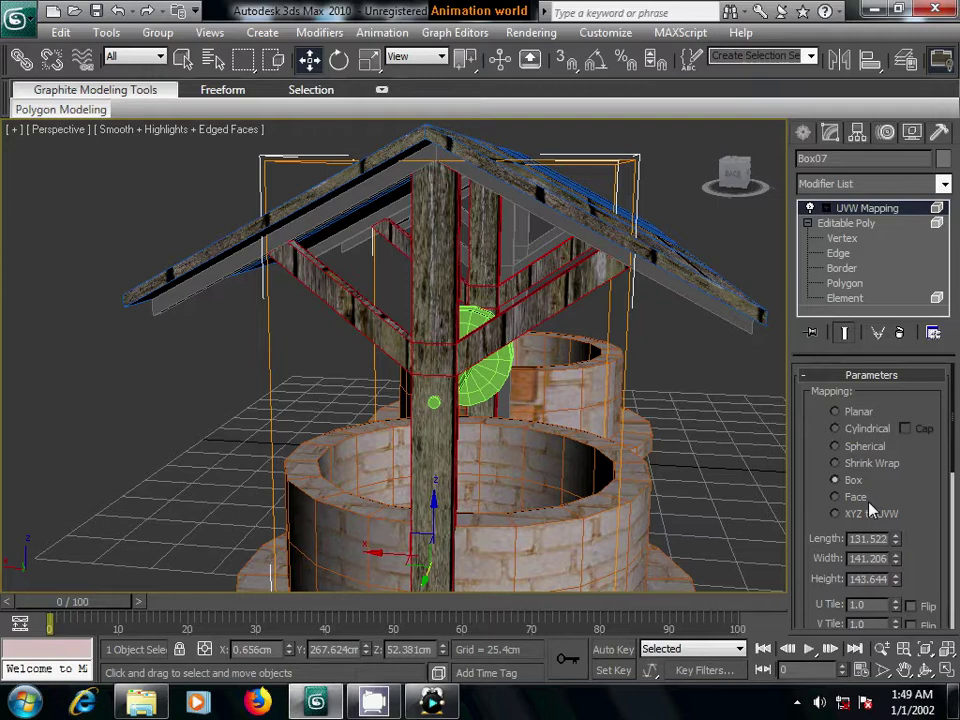
click(896, 544)
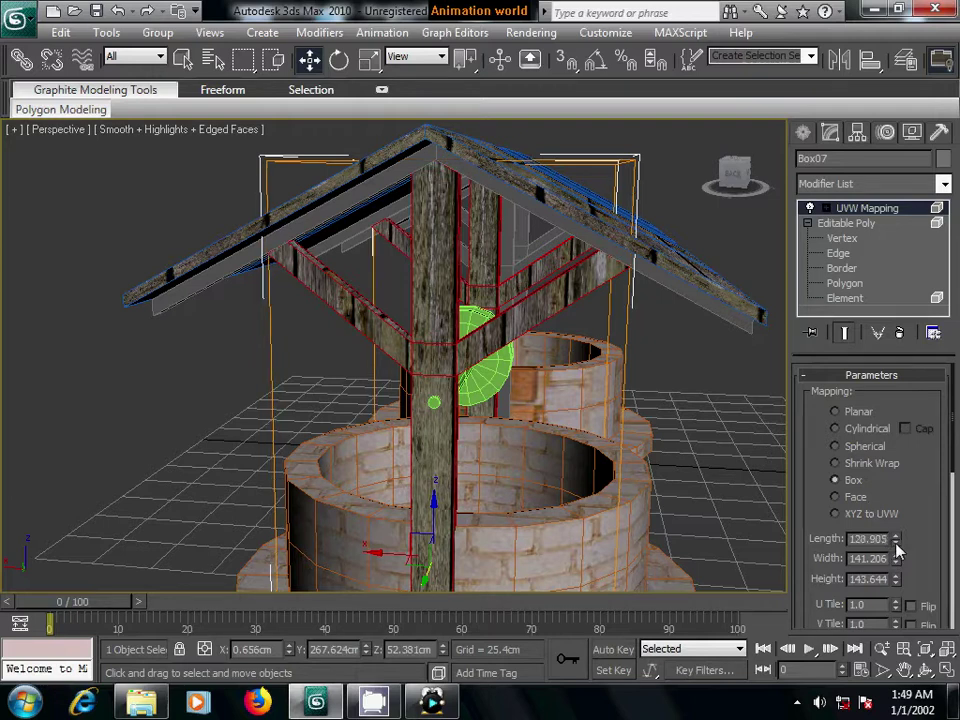
click(895, 538)
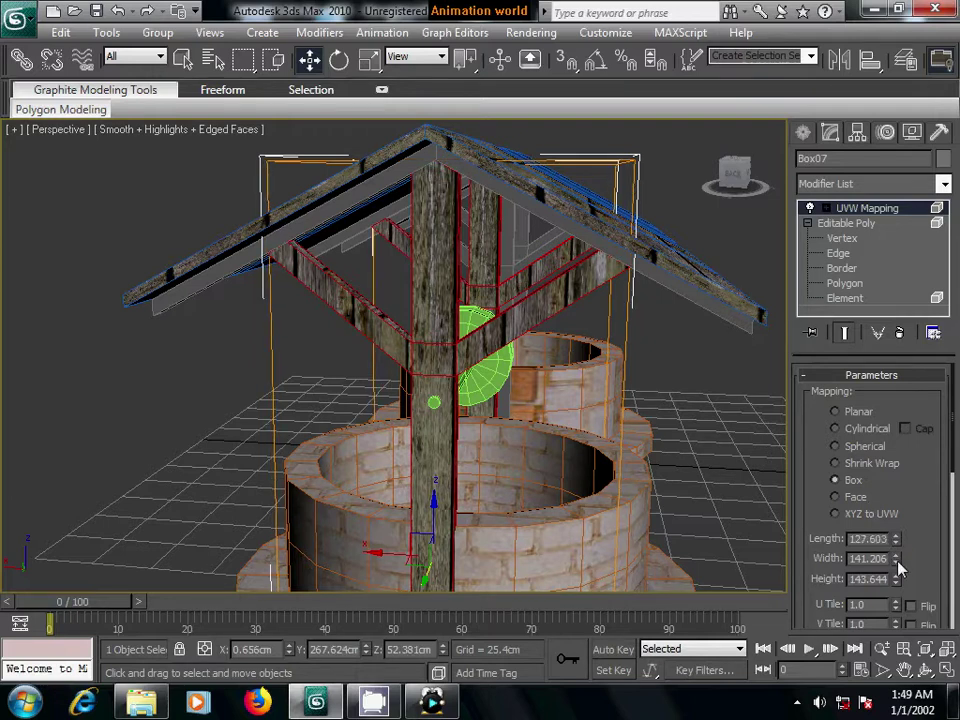
drag(897, 561, 899, 561)
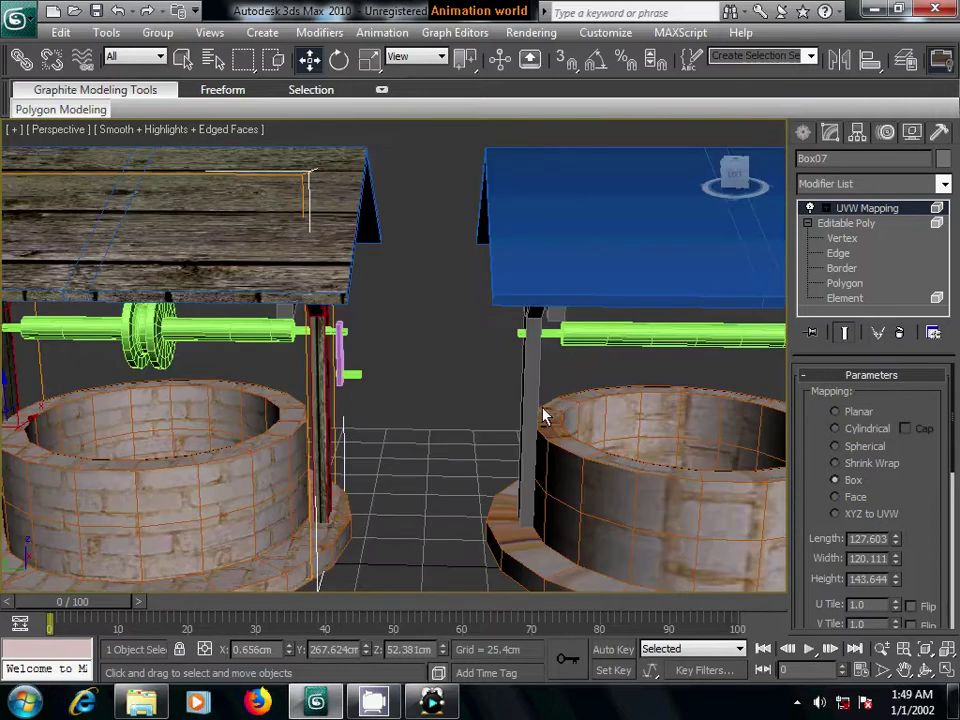
right_click(868, 209)
- Collapse the first post mapping into the mesh and clear the polygon selection
click(789, 380)
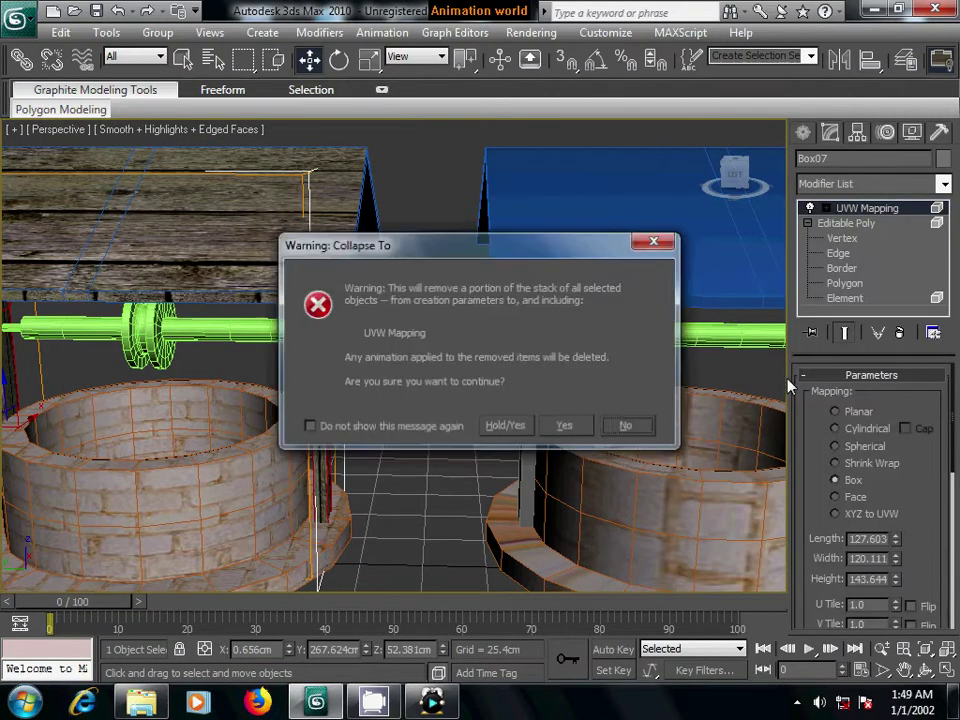
click(564, 425)
click(891, 396)
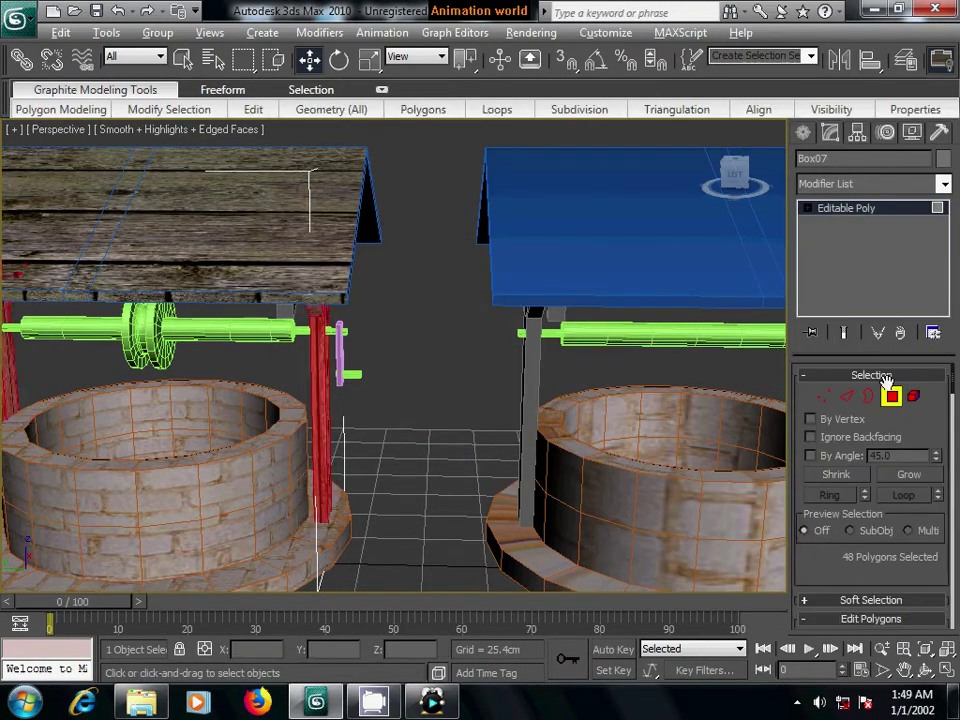
alt+middle_drag(540, 400, 450, 364)
click(300, 385)
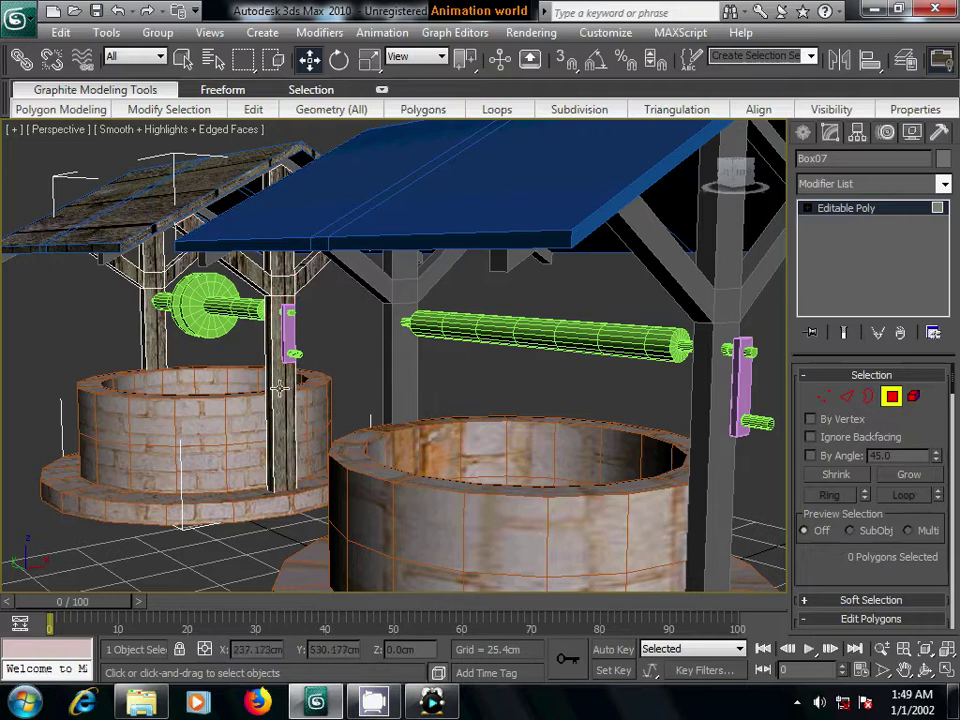
- Select the faces of both wooden posts
click(280, 389)
ctrl+click(282, 285)
ctrl+click(282, 205)
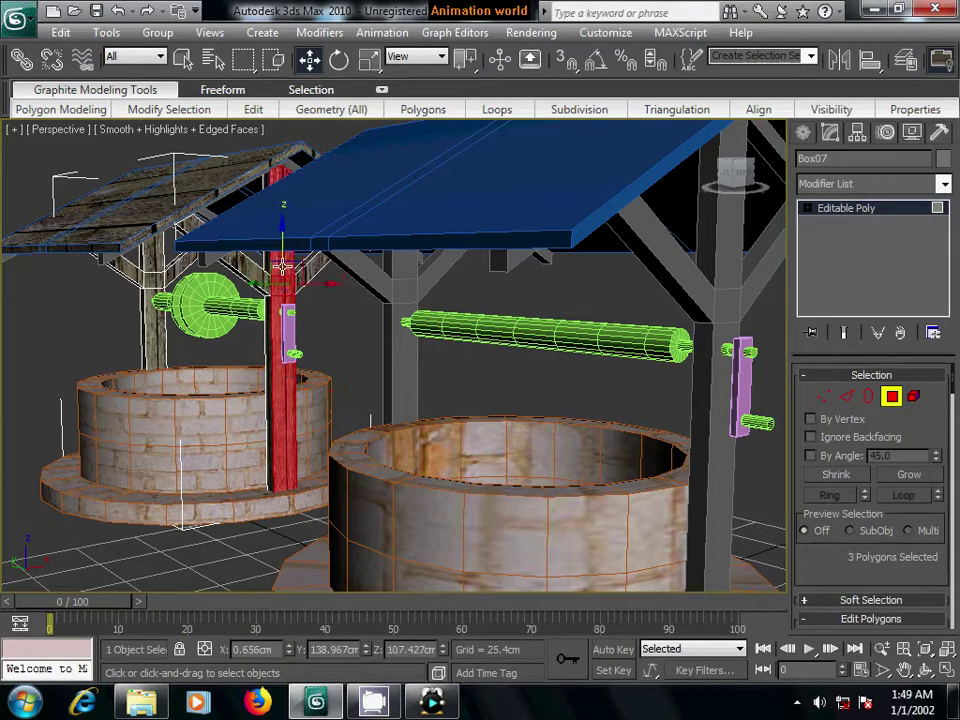
ctrl+click(155, 340)
ctrl+click(152, 265)
ctrl+click(150, 210)
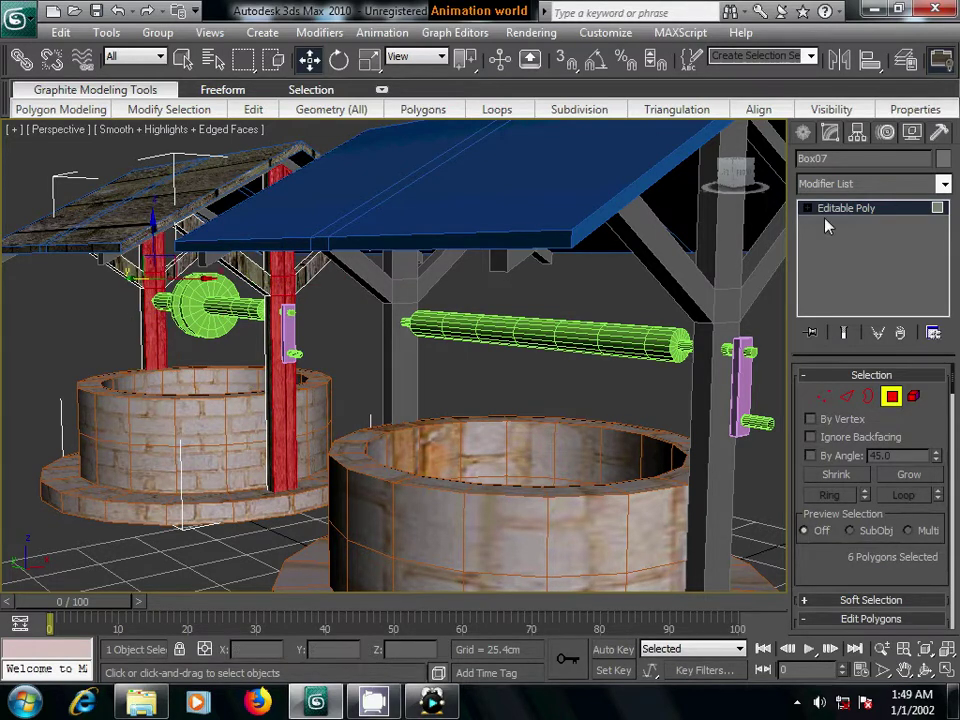
- Apply a Box UVW Map to the post faces with length shortened to about 109.5
click(870, 183)
scroll(861, 514, down, 10)
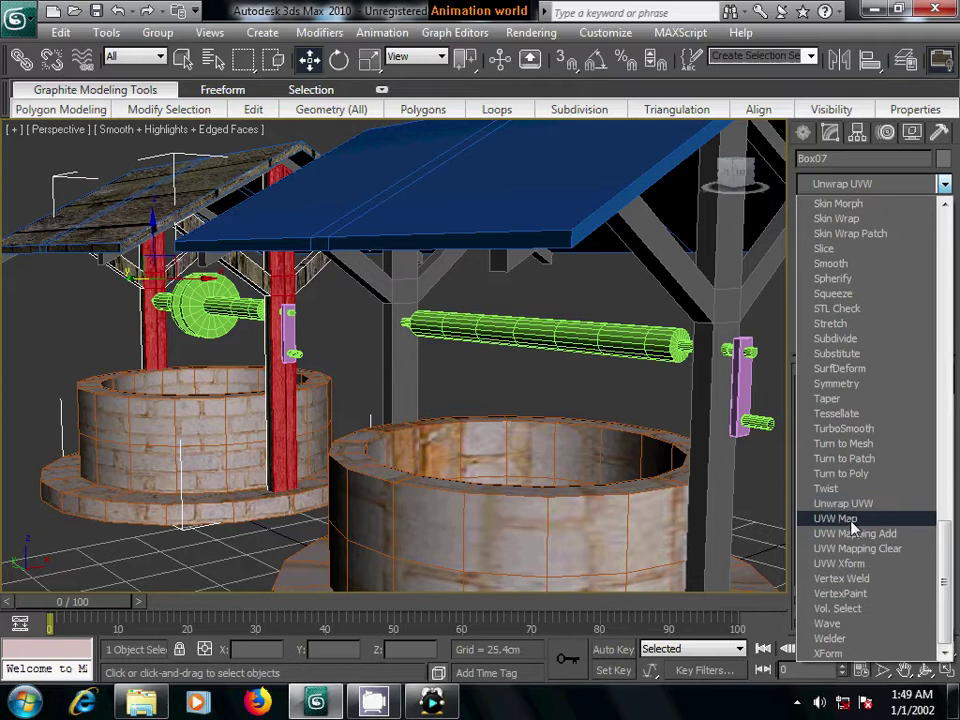
click(836, 519)
alt+middle_drag(536, 467, 613, 478)
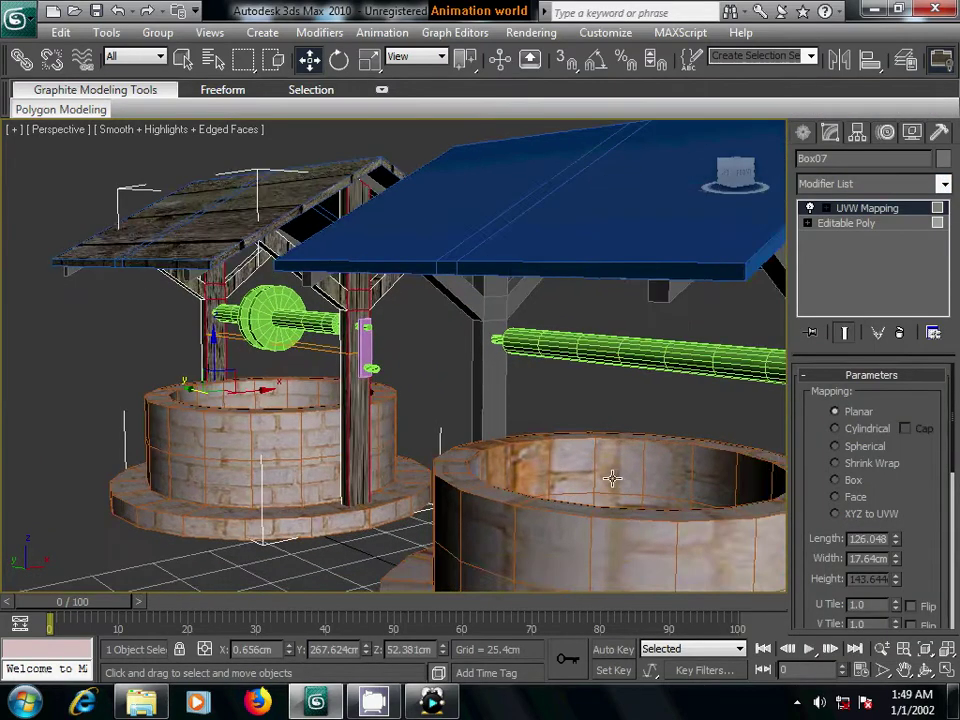
scroll(613, 478, up, 5)
click(849, 482)
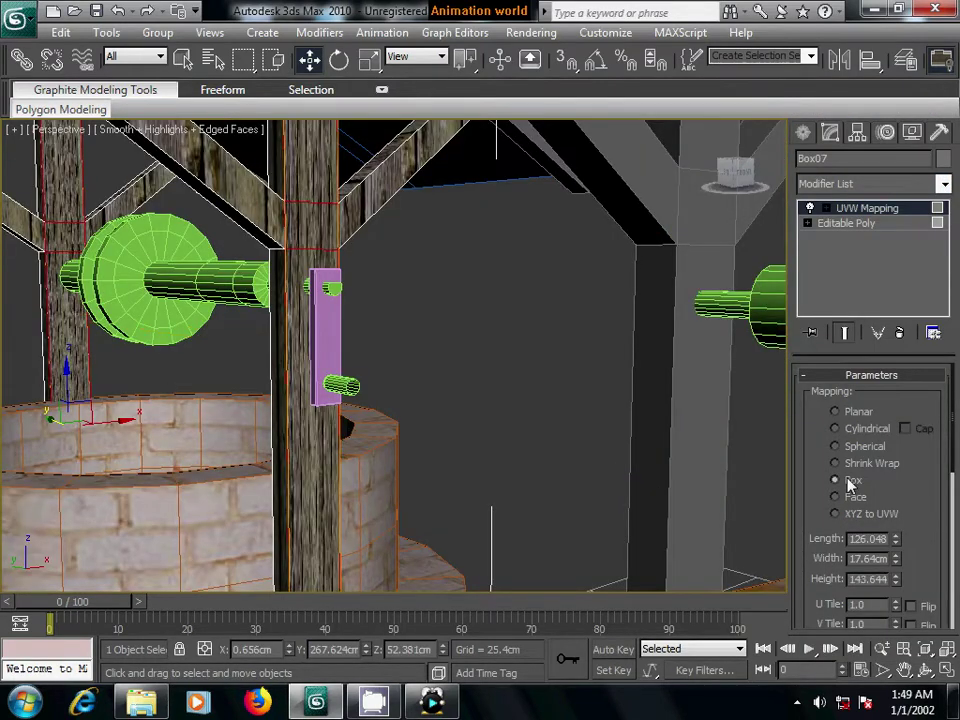
click(896, 542)
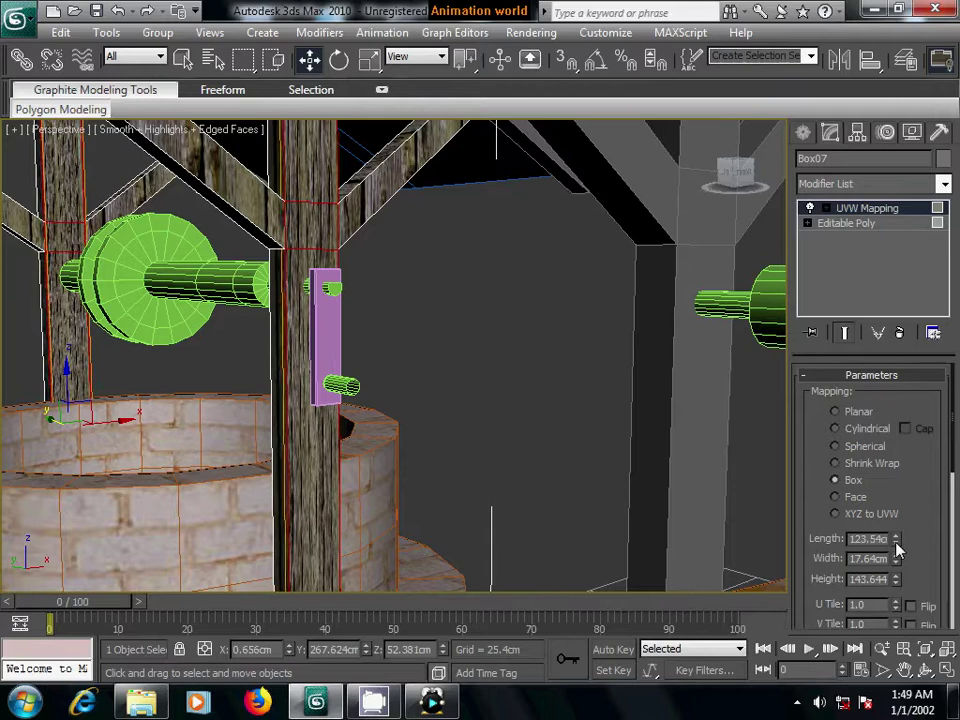
click(896, 543)
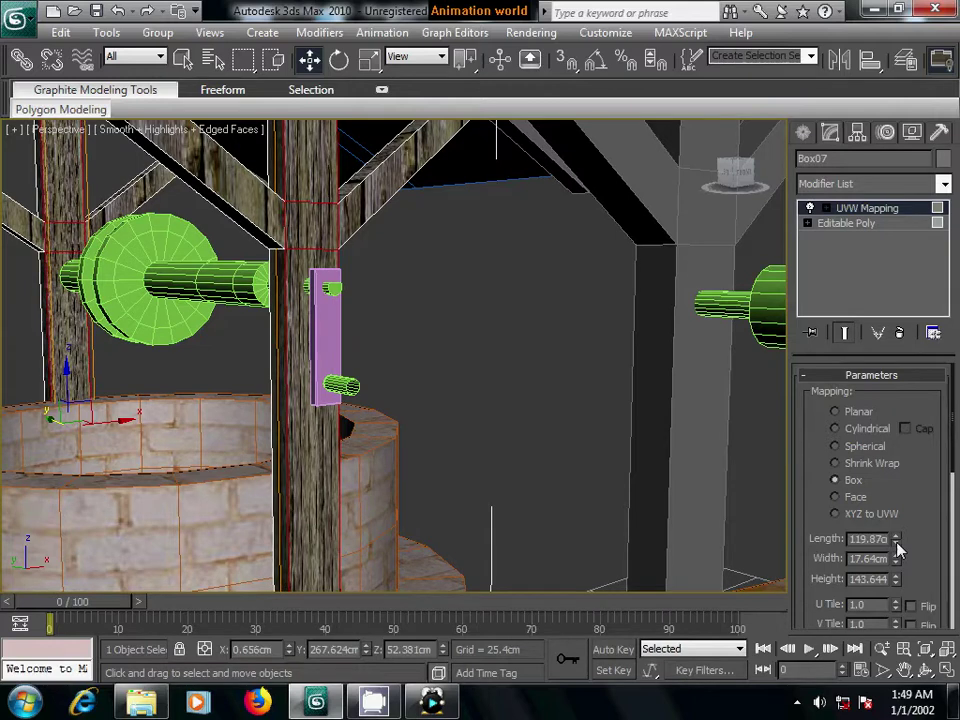
click(896, 548)
- Retune the mapping size, settling the length near 170 and widening the width
middle_drag(450, 480, 530, 467)
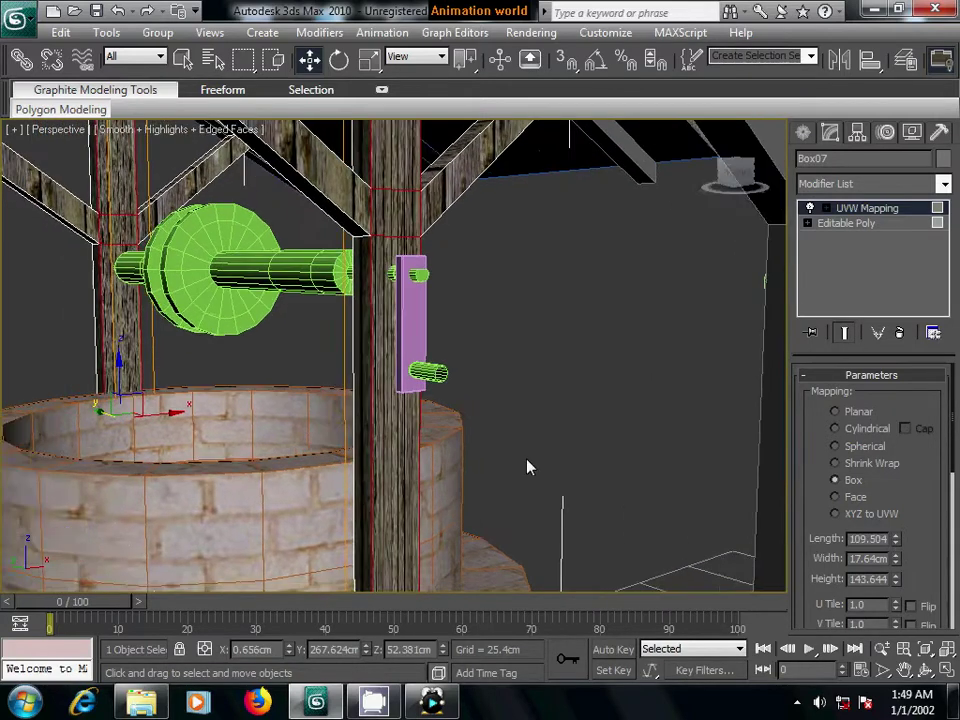
scroll(528, 467, down, 3)
scroll(535, 460, down, 3)
mouse_move(527, 407)
alt+middle_down()
mouse_move(436, 443)
mouse_move(364, 439)
mouse_move(521, 424)
mouse_move(493, 403)
mouse_move(591, 400)
alt+middle_up()
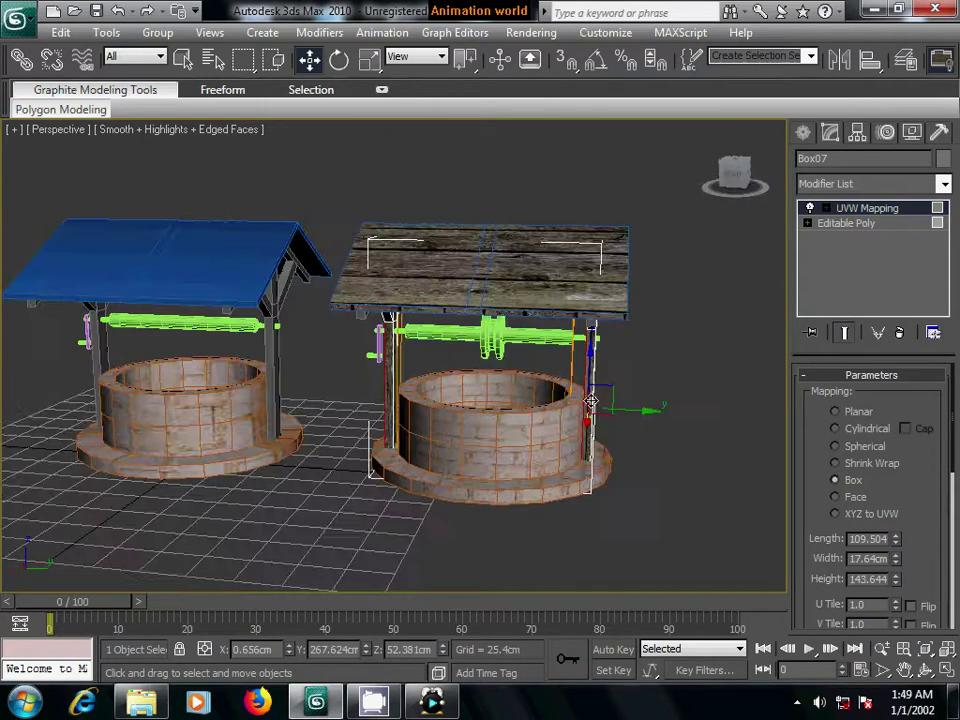
scroll(620, 395, up, 2)
scroll(613, 396, up, 1)
scroll(576, 431, up, 1)
scroll(577, 428, up, 5)
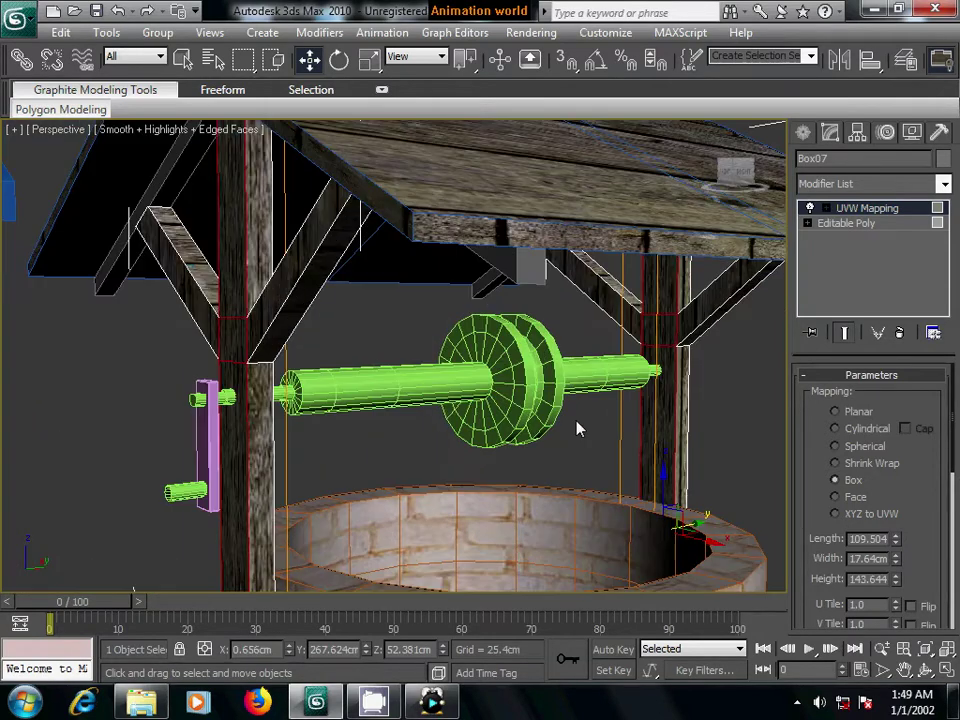
drag(895, 538, 901, 435)
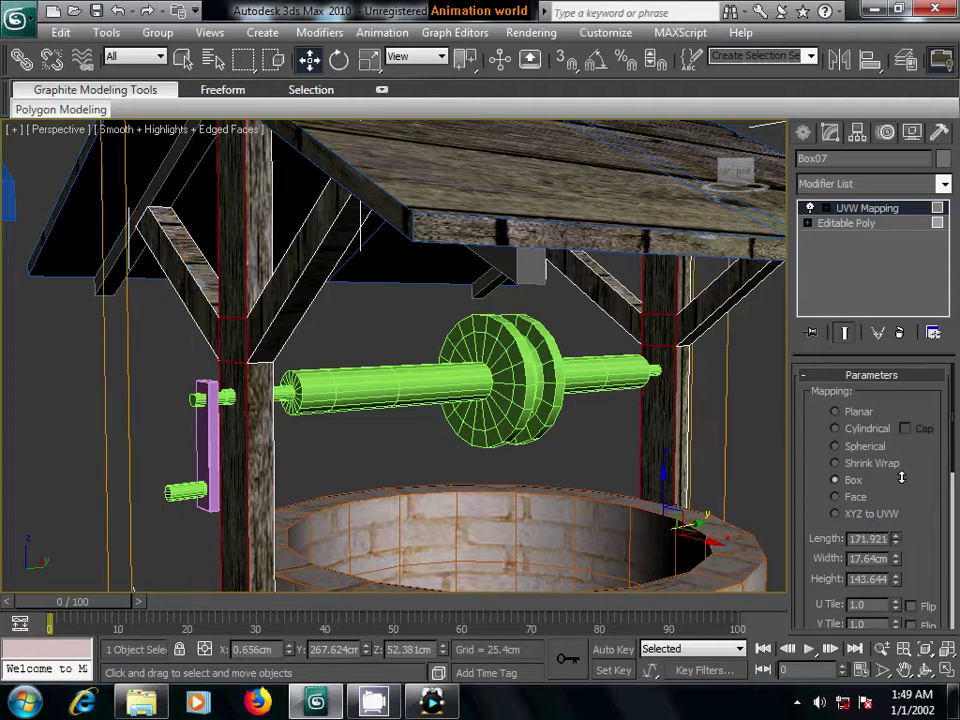
mouse_move(640, 500)
alt+middle_down()
mouse_move(596, 516)
mouse_move(649, 508)
alt+middle_up()
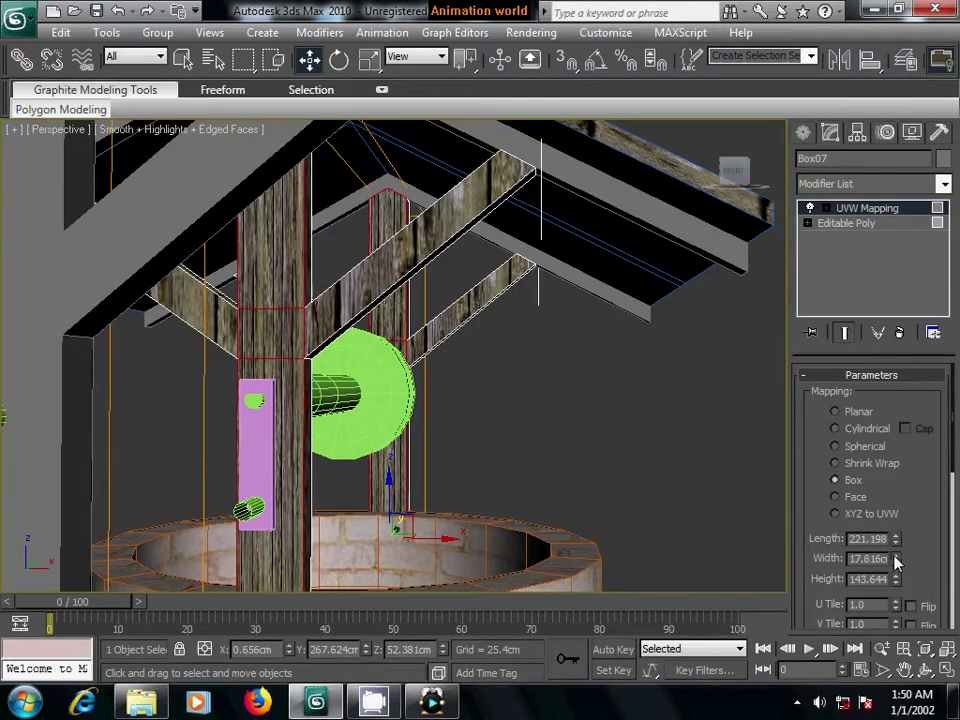
drag(897, 560, 891, 480)
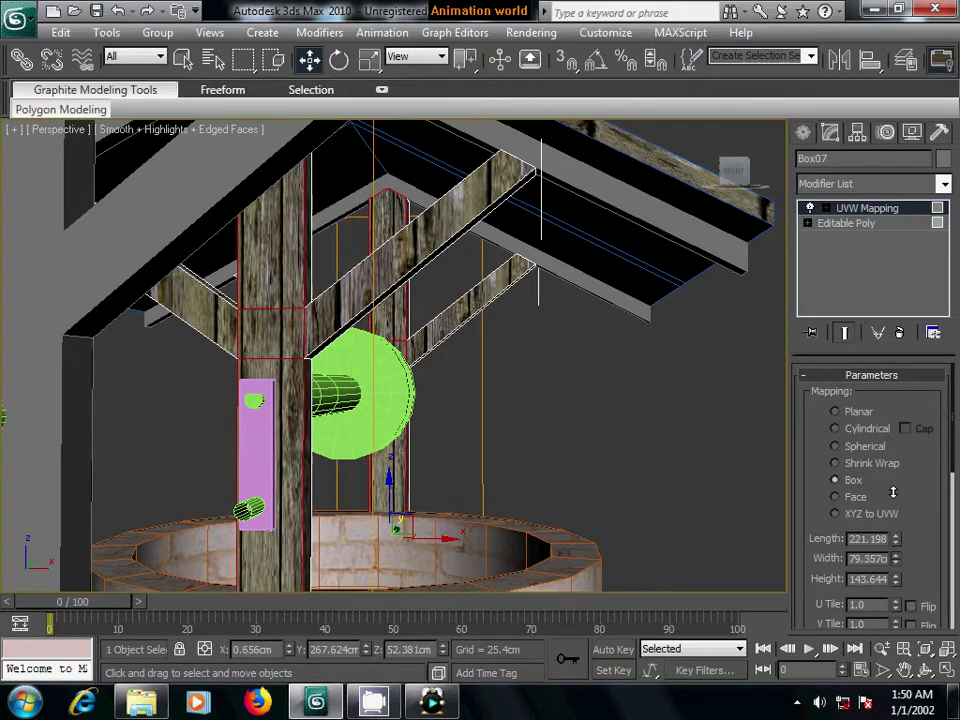
drag(896, 539, 901, 560)
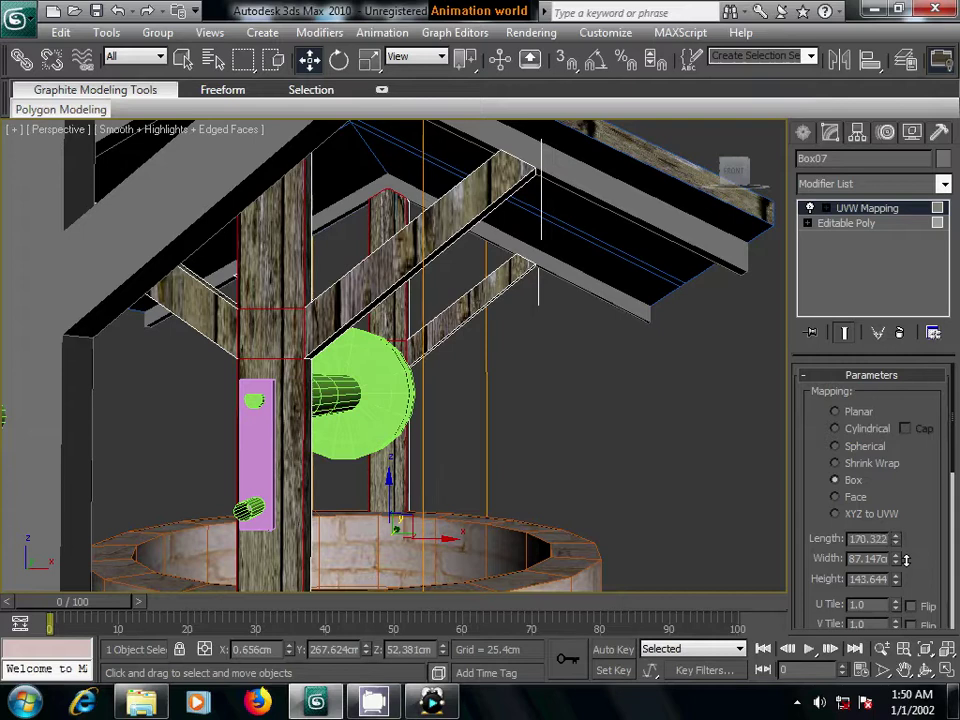
drag(898, 565, 899, 540)
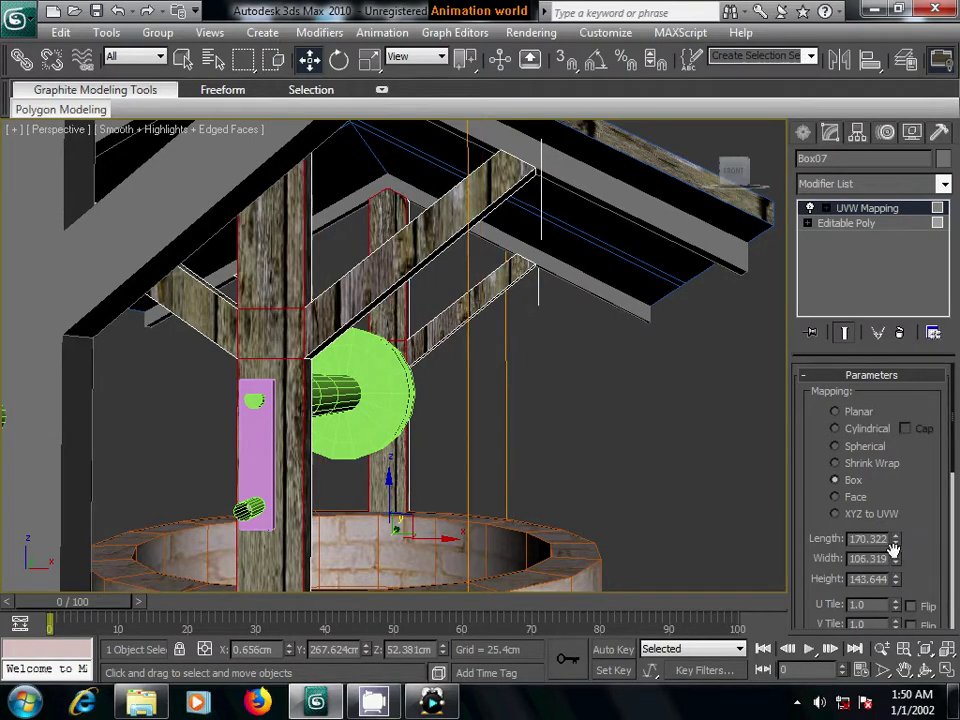
- Nudge the mapping gizmo sideways and raise the width to about 130
click(825, 208)
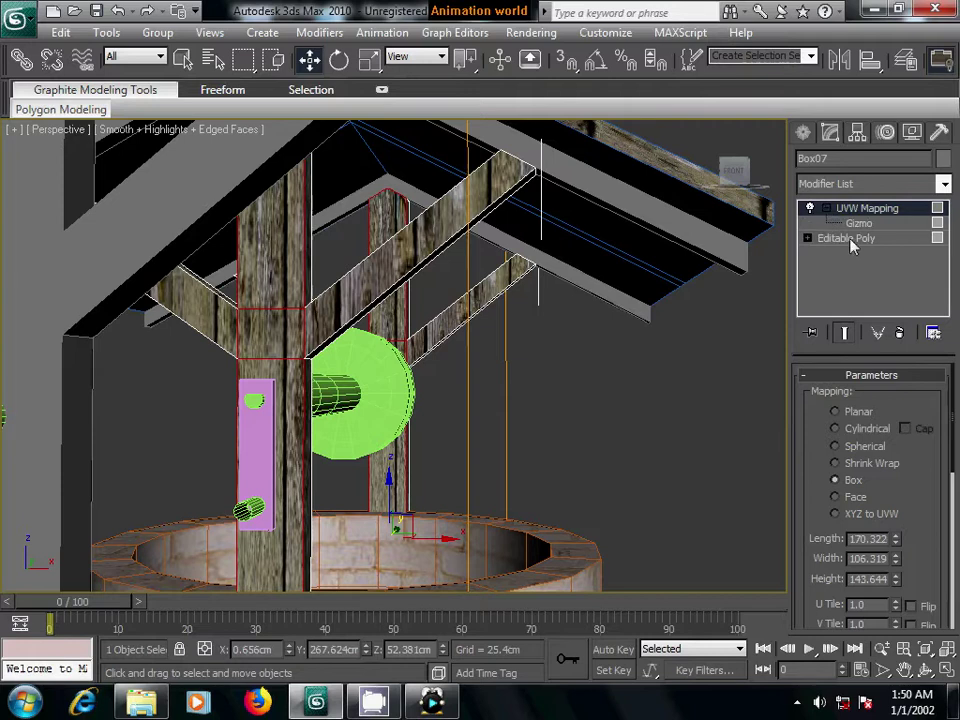
click(857, 223)
drag(409, 437, 418, 445)
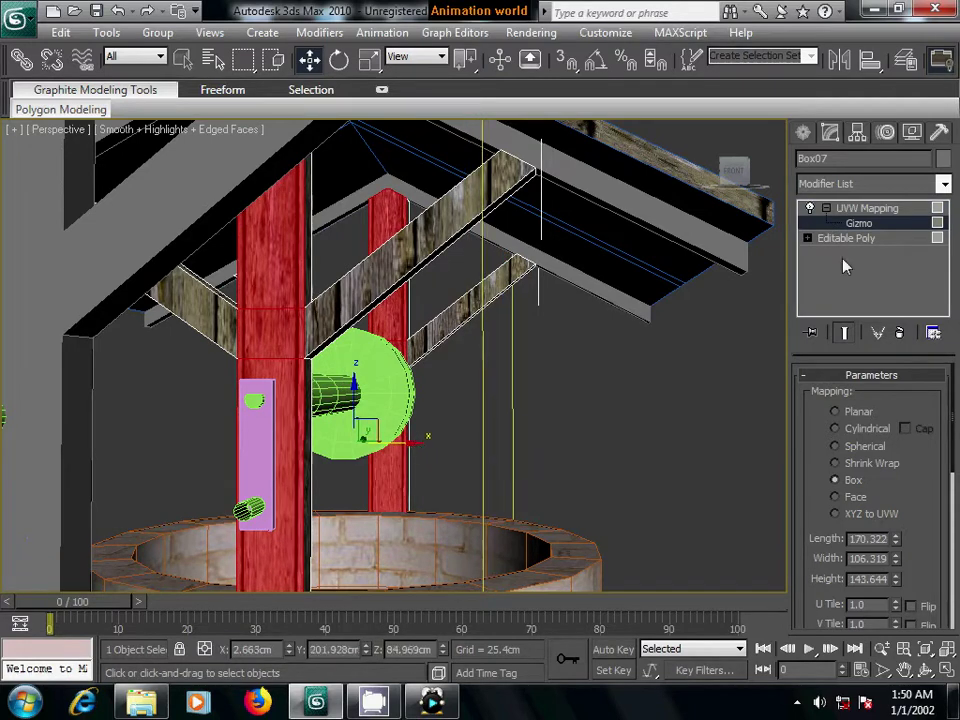
click(866, 208)
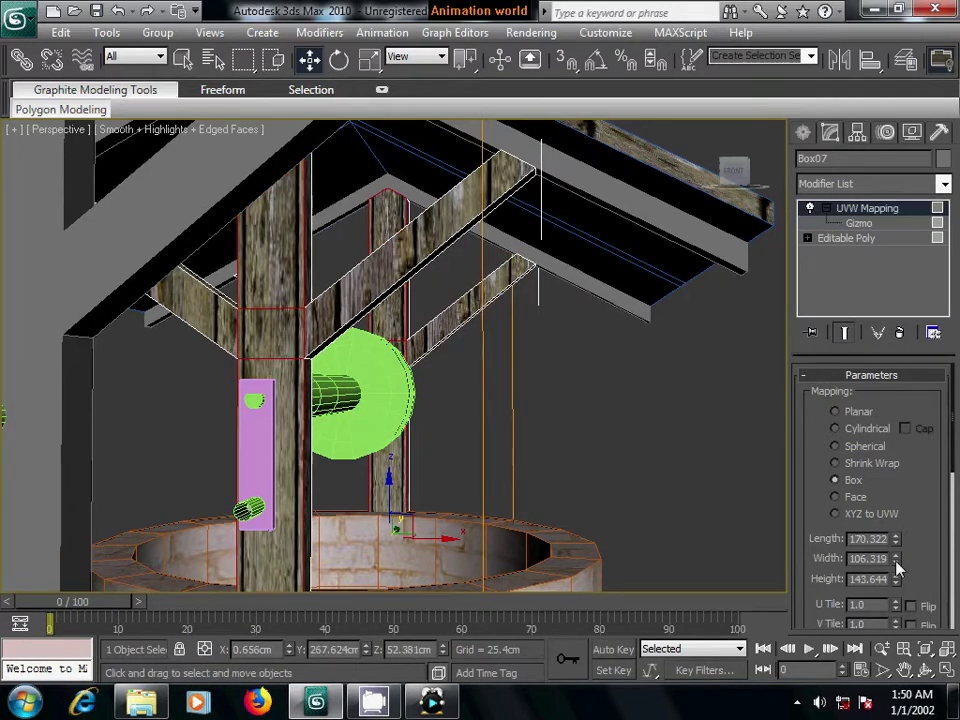
drag(896, 558, 899, 534)
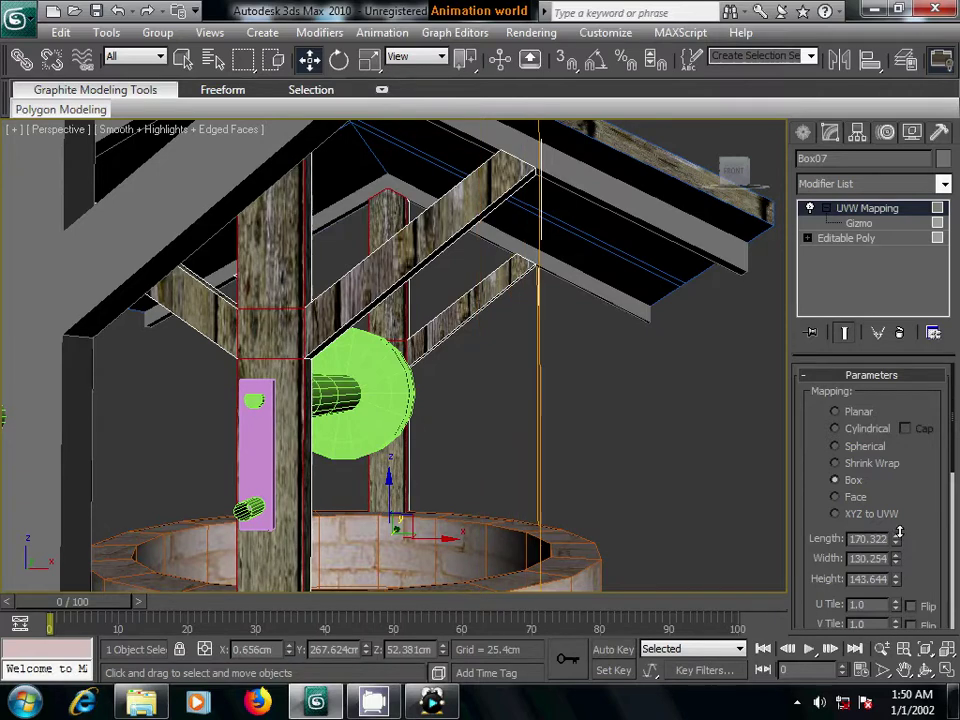
click(858, 223)
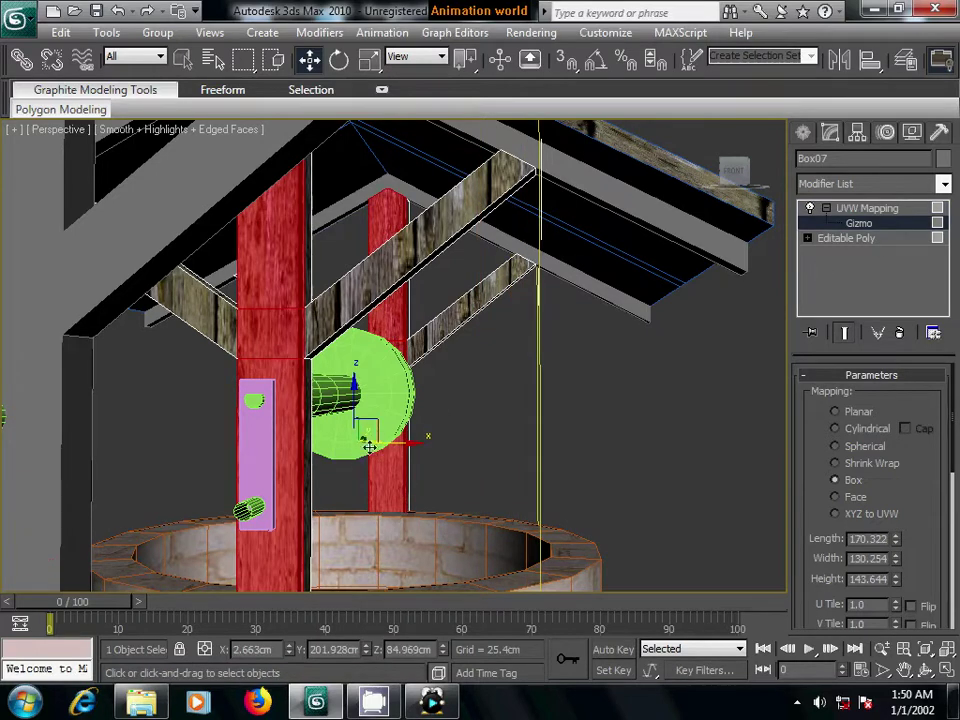
drag(416, 443, 417, 443)
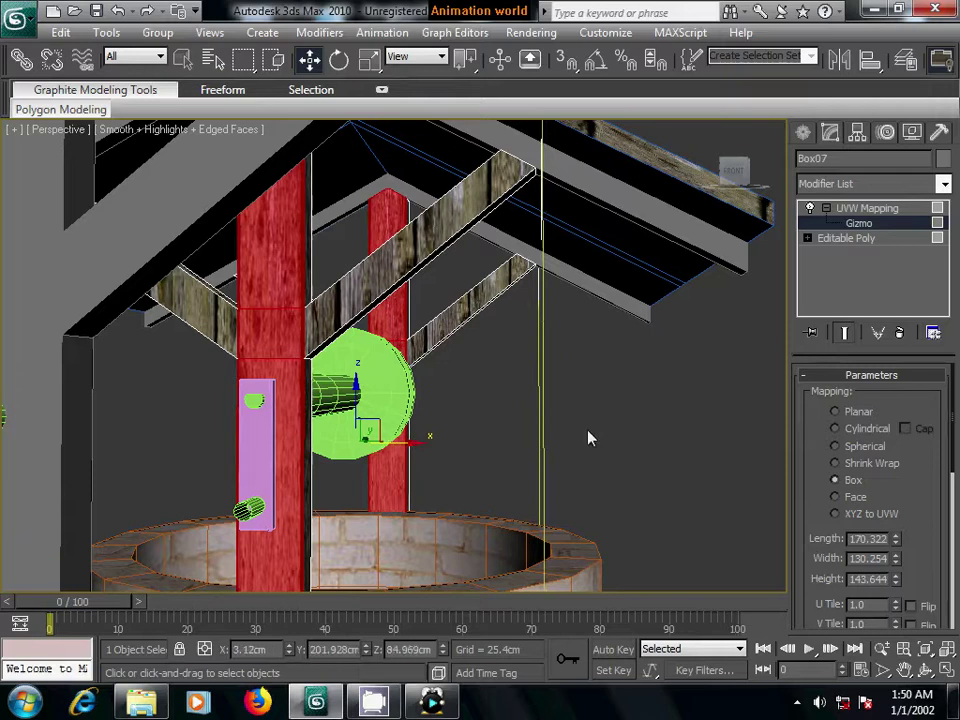
- Collapse the 170.3 × 130.3 box mapping into the post mesh
right_click(882, 207)
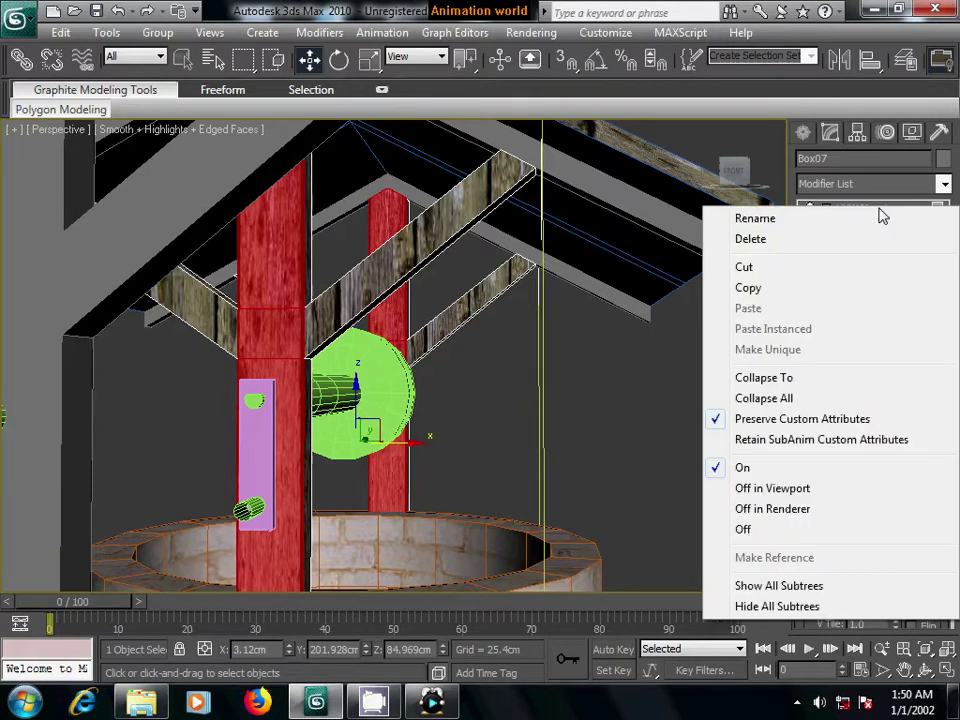
click(790, 376)
click(563, 428)
click(684, 438)
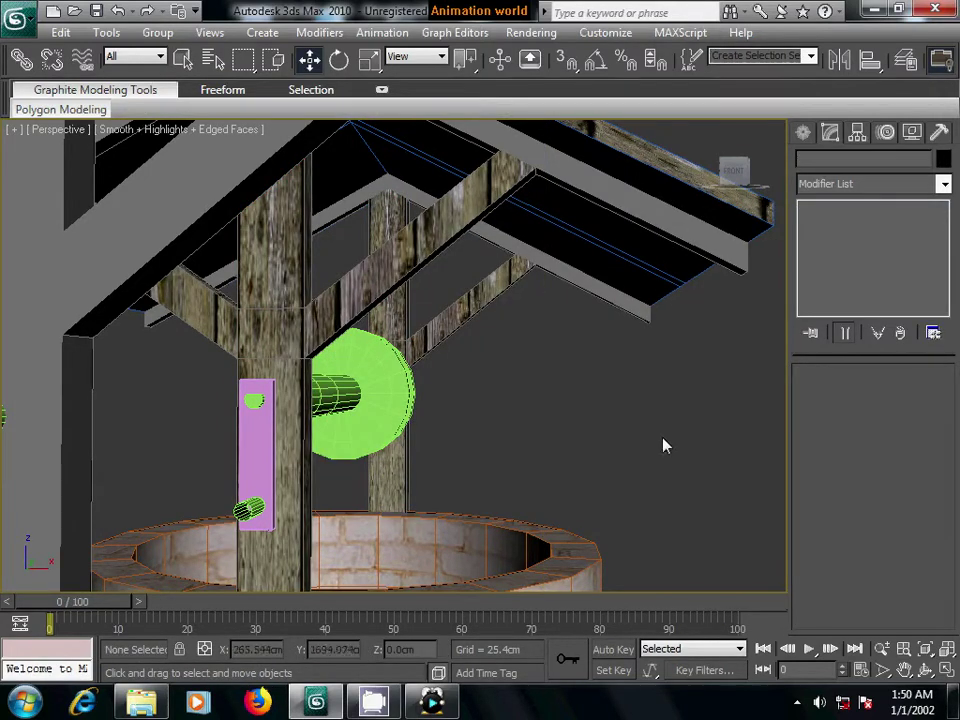
- Select the roof brace and rafter faces of the well's post object in Polygon mode
mouse_move(663, 445)
alt+middle_down()
mouse_move(611, 437)
mouse_move(656, 431)
mouse_move(403, 430)
mouse_move(373, 414)
alt+middle_up()
click(712, 285)
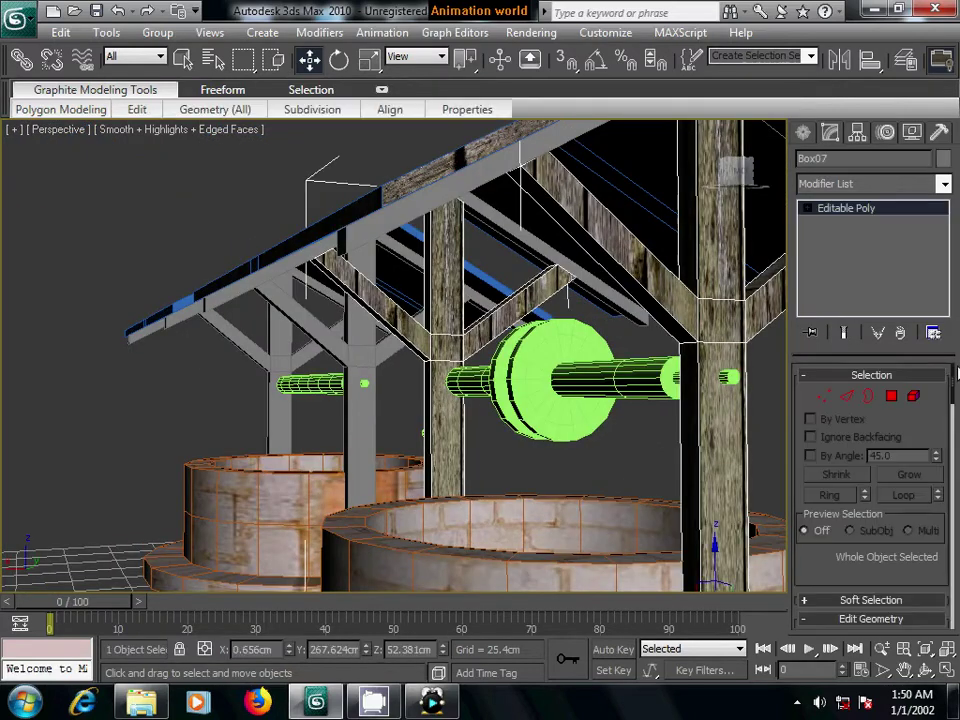
click(891, 396)
click(370, 285)
ctrl+click(515, 300)
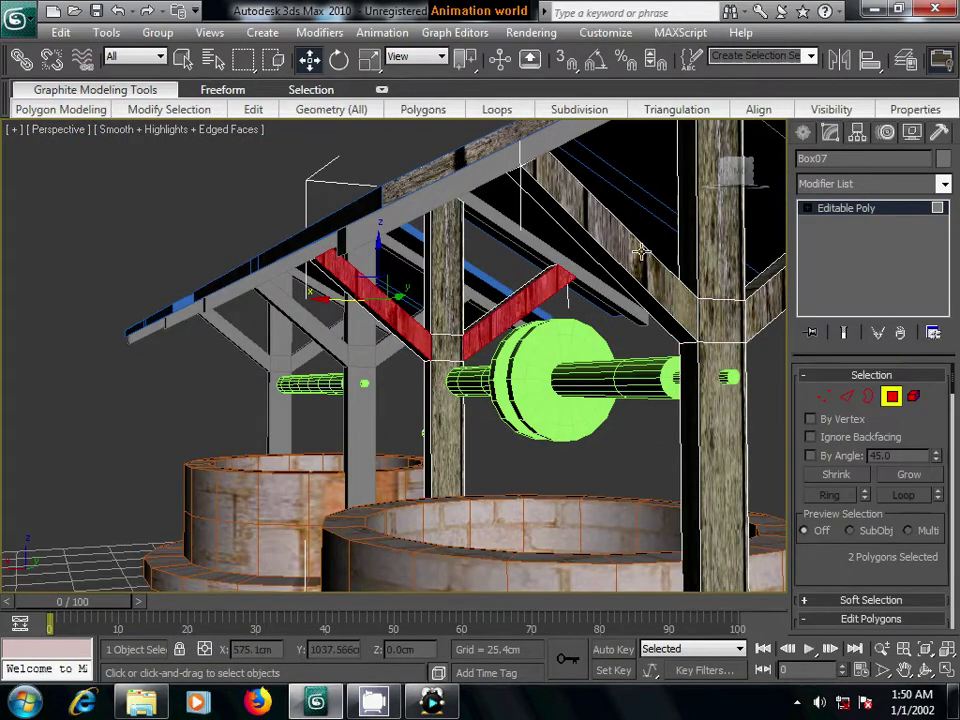
ctrl+click(641, 253)
ctrl+click(580, 232)
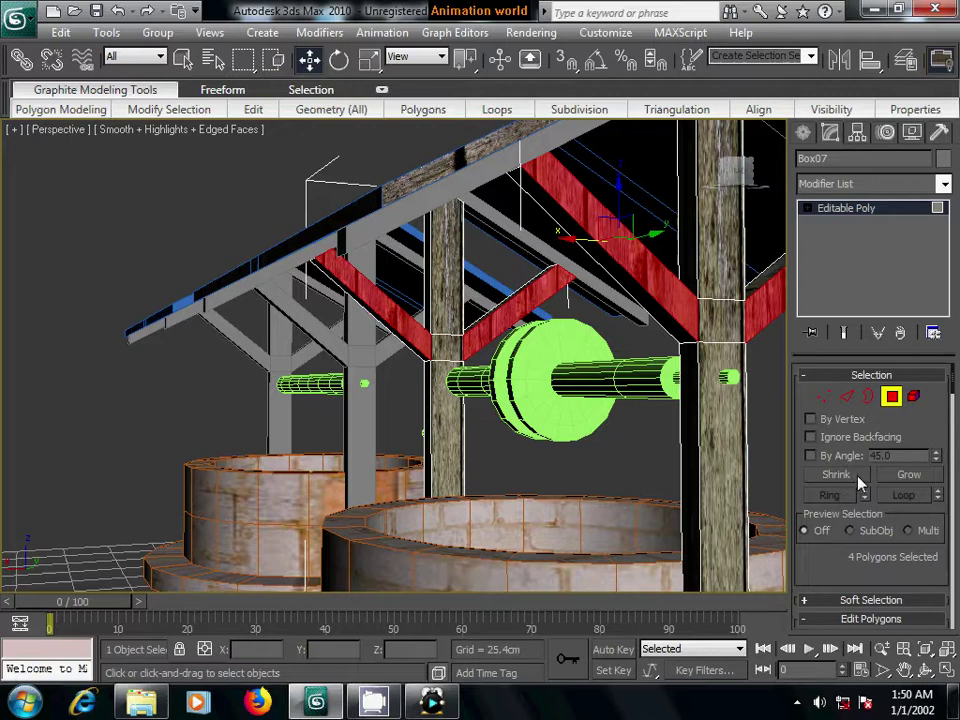
- Add Face UVW Mapping to the beam faces with U Tile set to 0.07
click(836, 185)
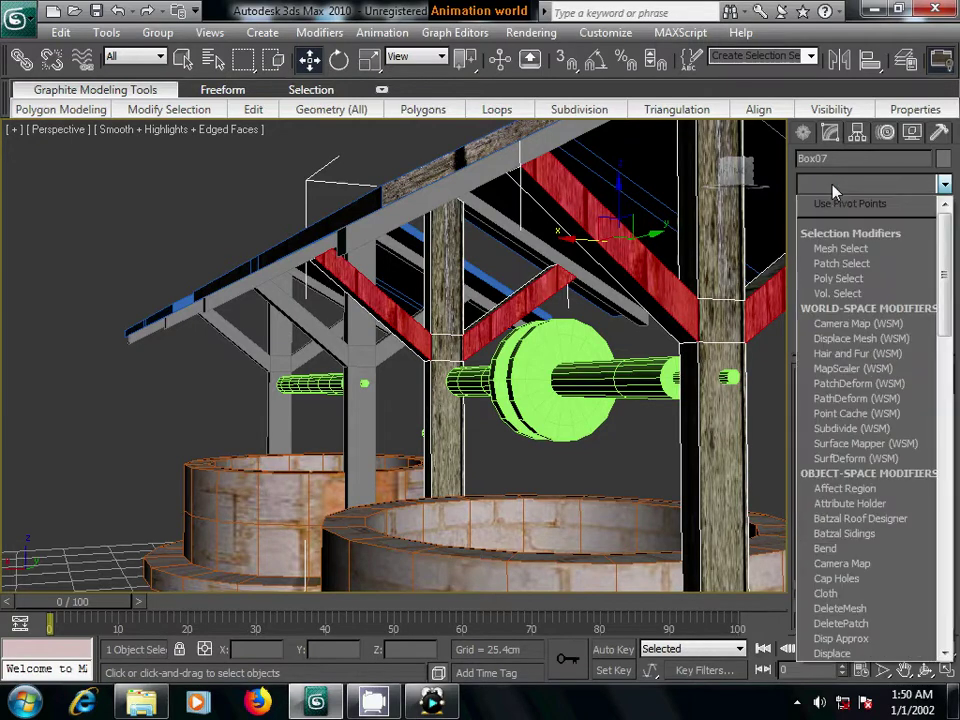
key(u)
click(815, 459)
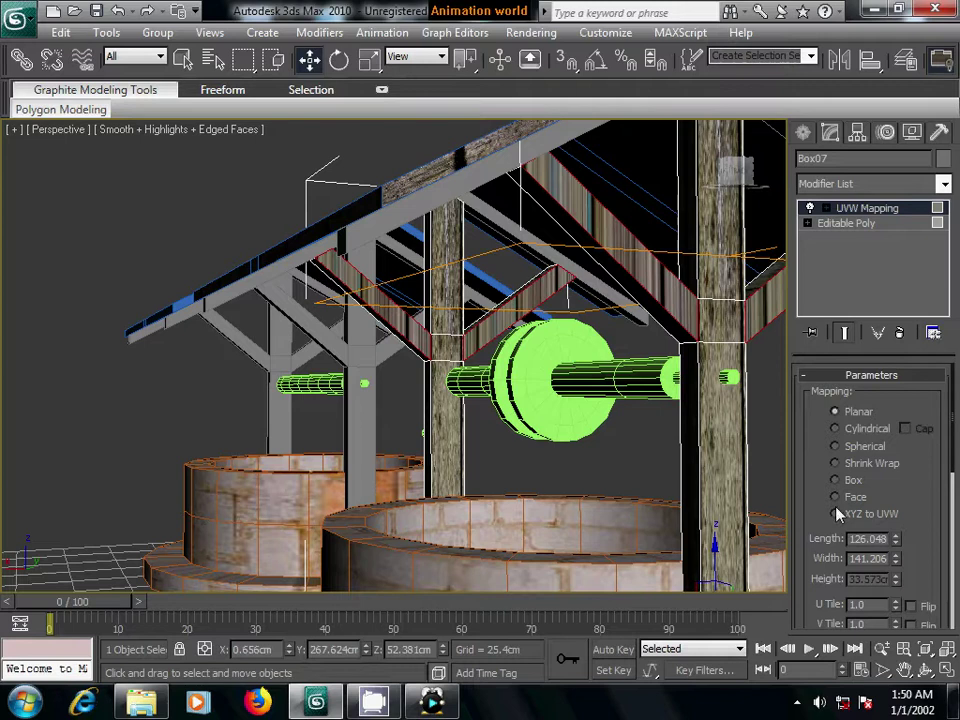
click(835, 480)
mouse_move(759, 405)
middle_down()
mouse_move(658, 422)
mouse_move(658, 446)
middle_up()
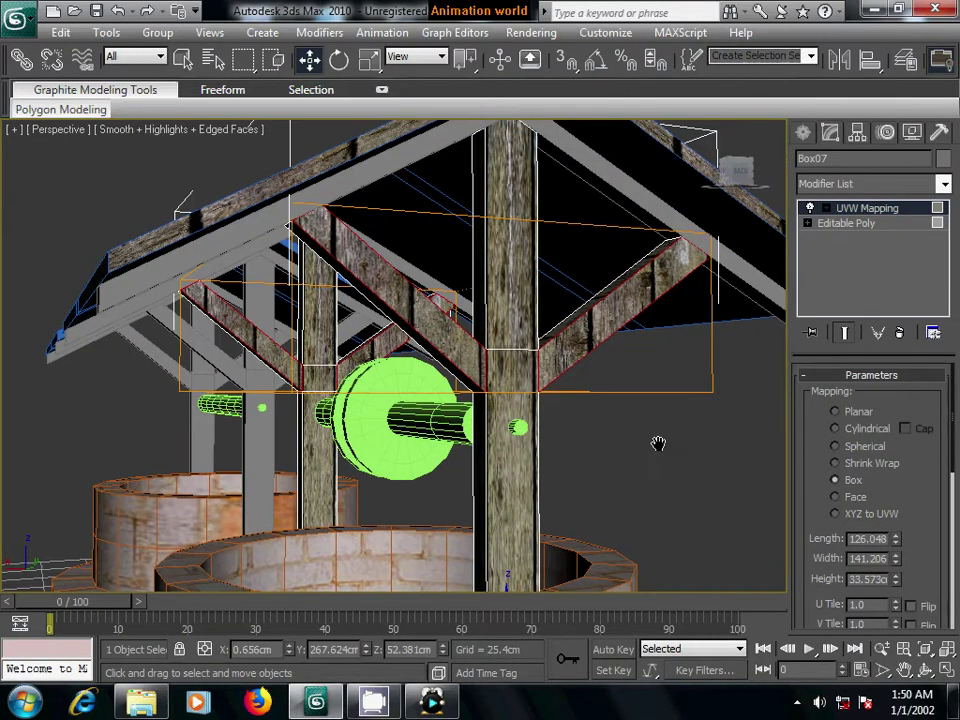
click(836, 497)
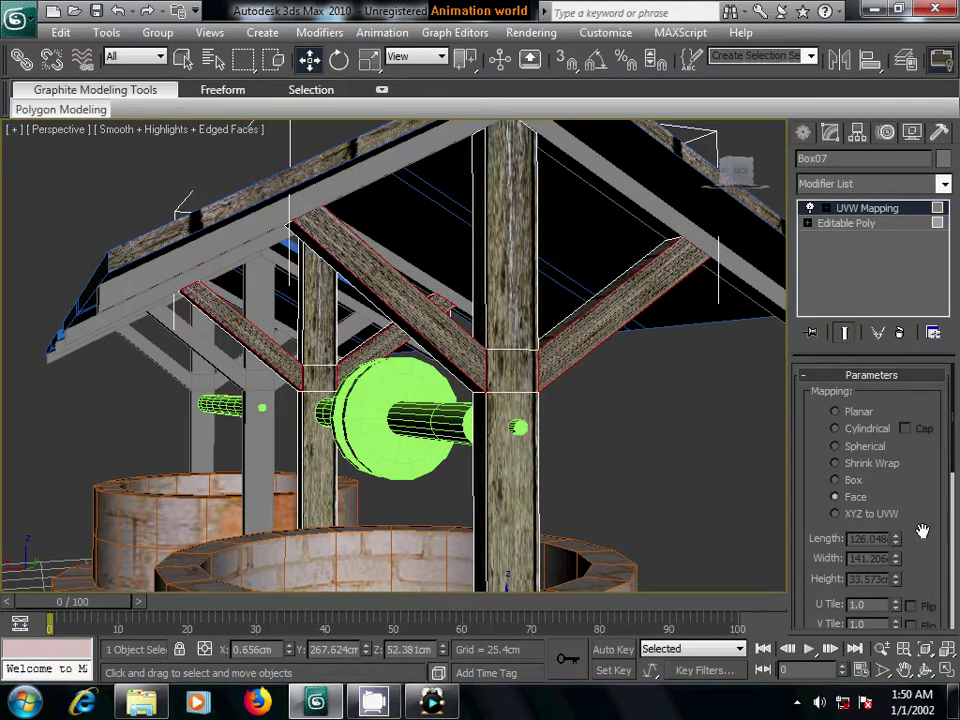
drag(928, 540, 935, 478)
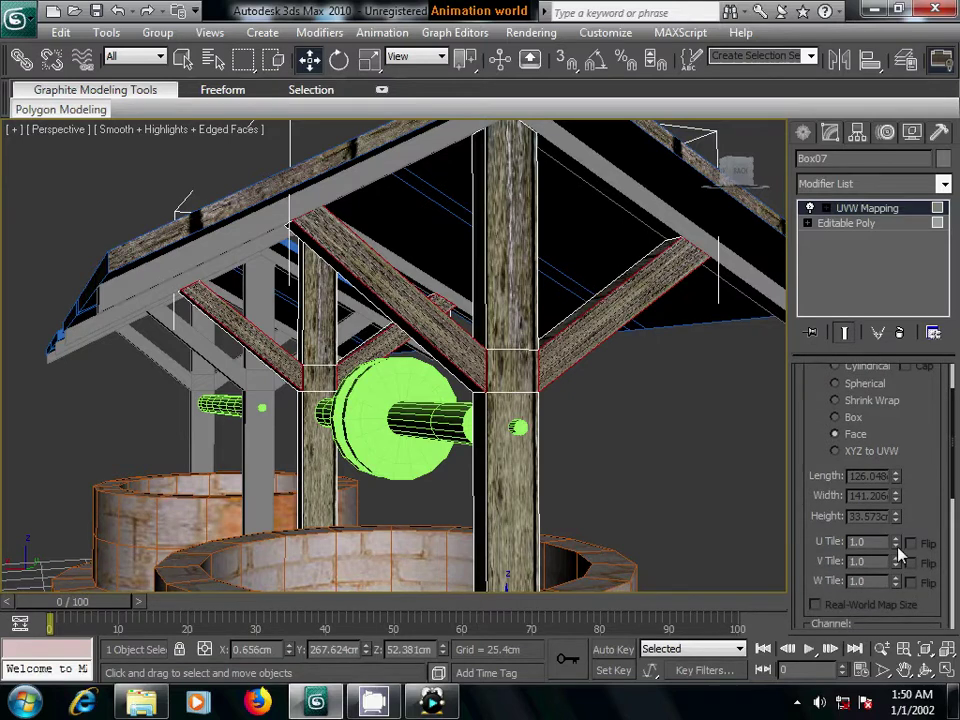
drag(896, 541, 914, 628)
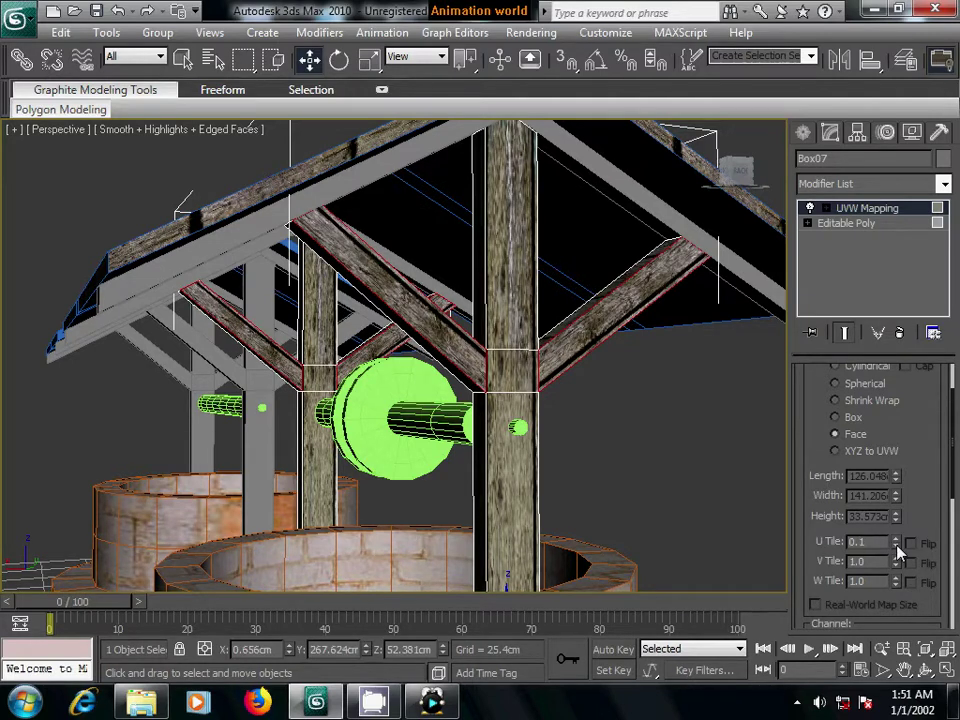
drag(898, 550, 898, 551)
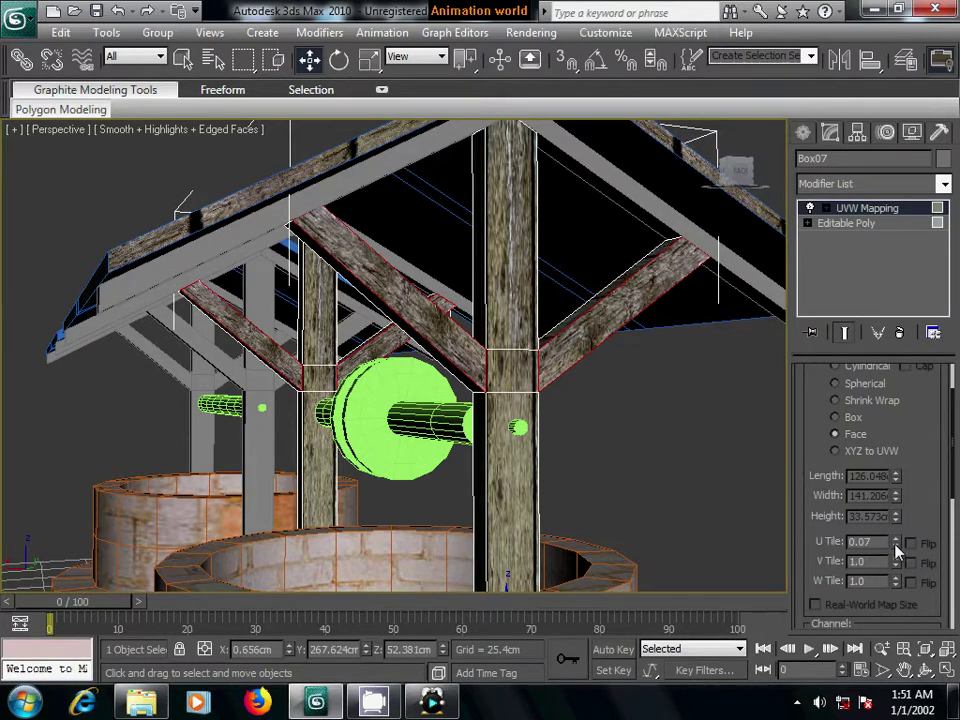
- Collapse the 0.07 face mapping into the beam mesh
right_click(852, 213)
click(773, 376)
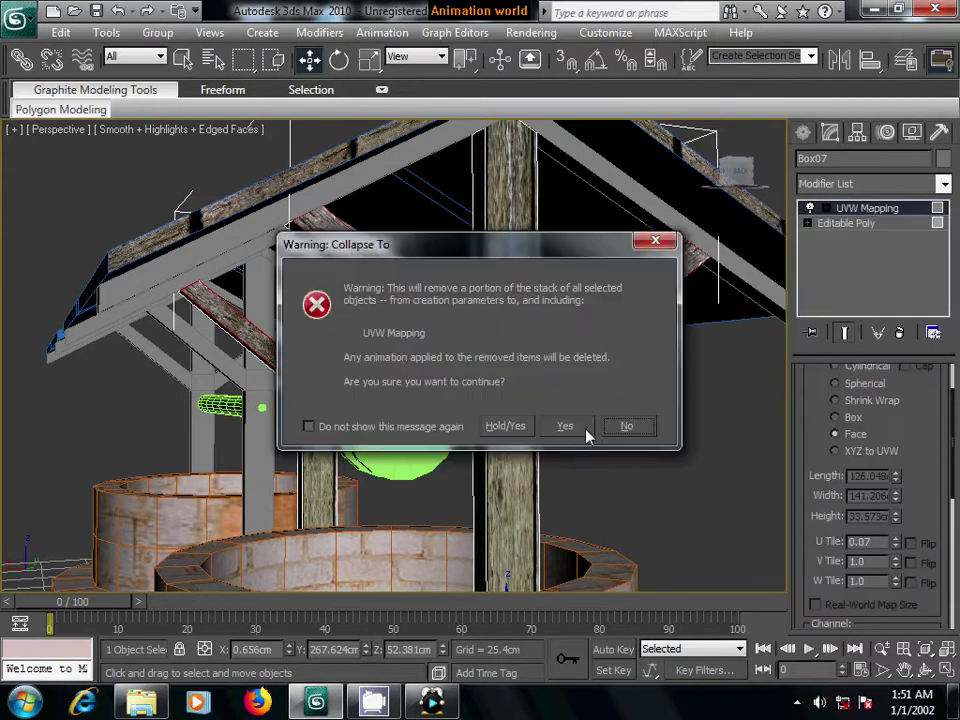
click(562, 427)
alt+middle_drag(562, 427, 510, 308)
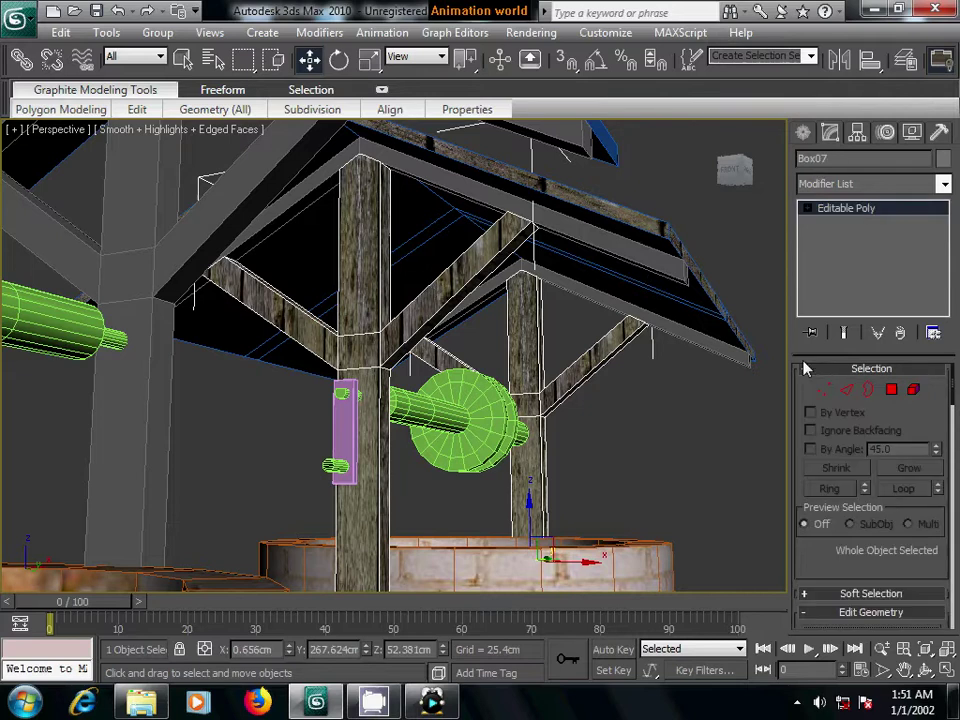
- Select the four diagonal braces in Polygon mode
click(890, 390)
click(440, 290)
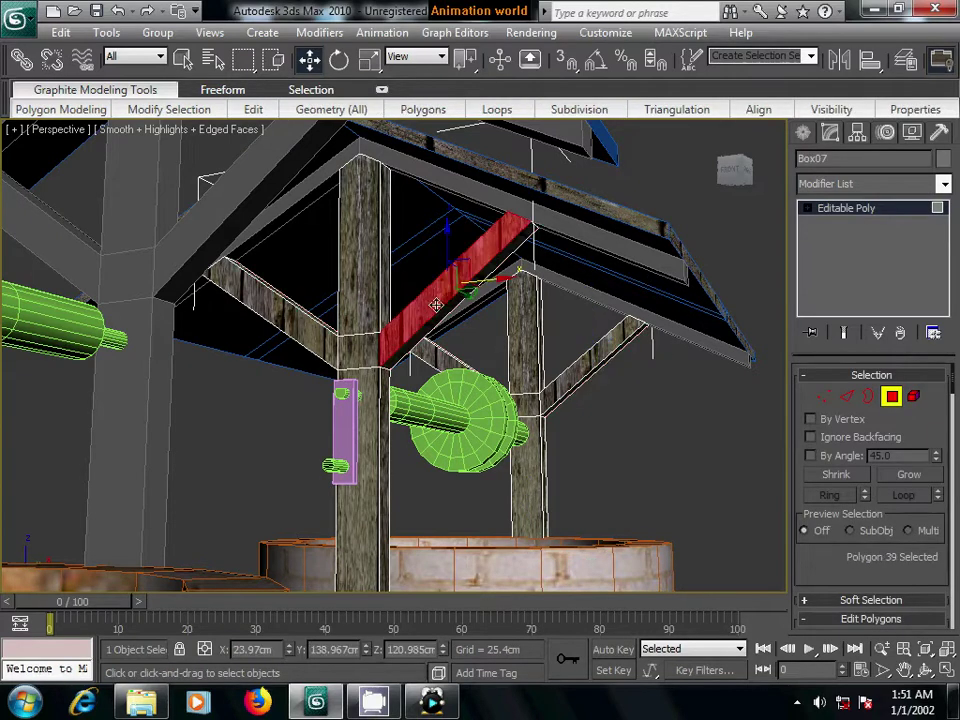
ctrl+click(577, 374)
ctrl+click(430, 350)
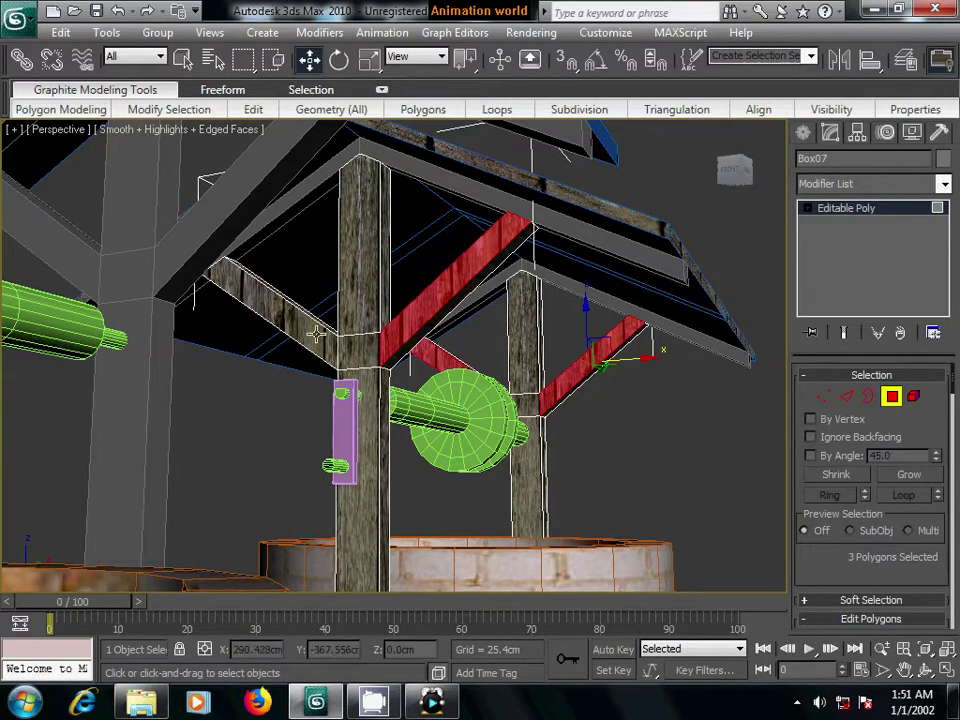
ctrl+click(270, 300)
- Add Face UVW Mapping to the braces with U Tile 0.07
click(944, 183)
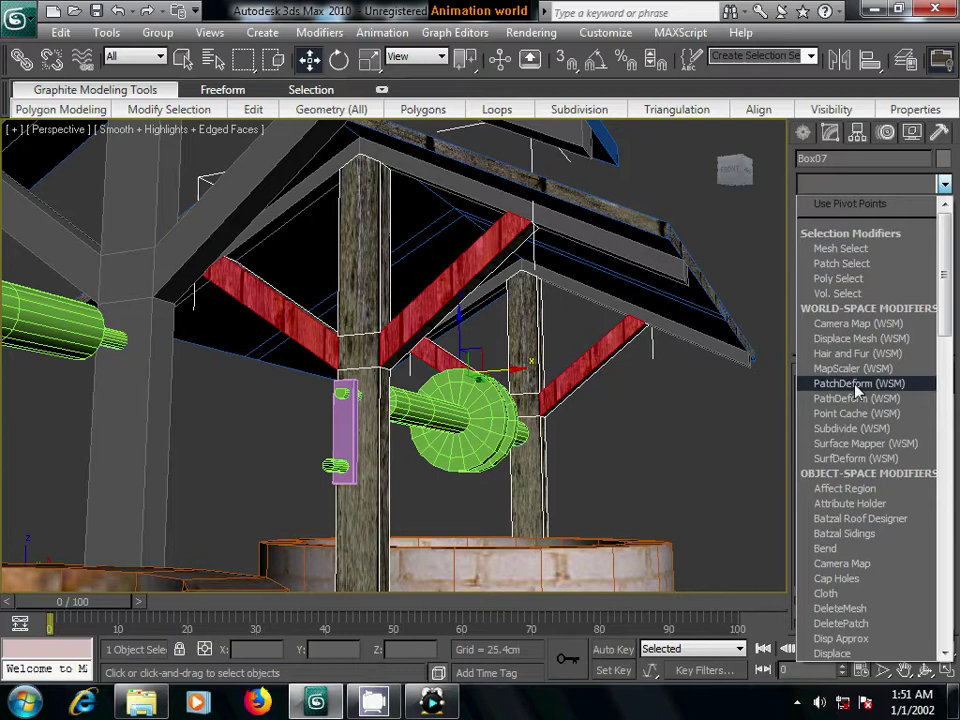
key(u)
click(836, 518)
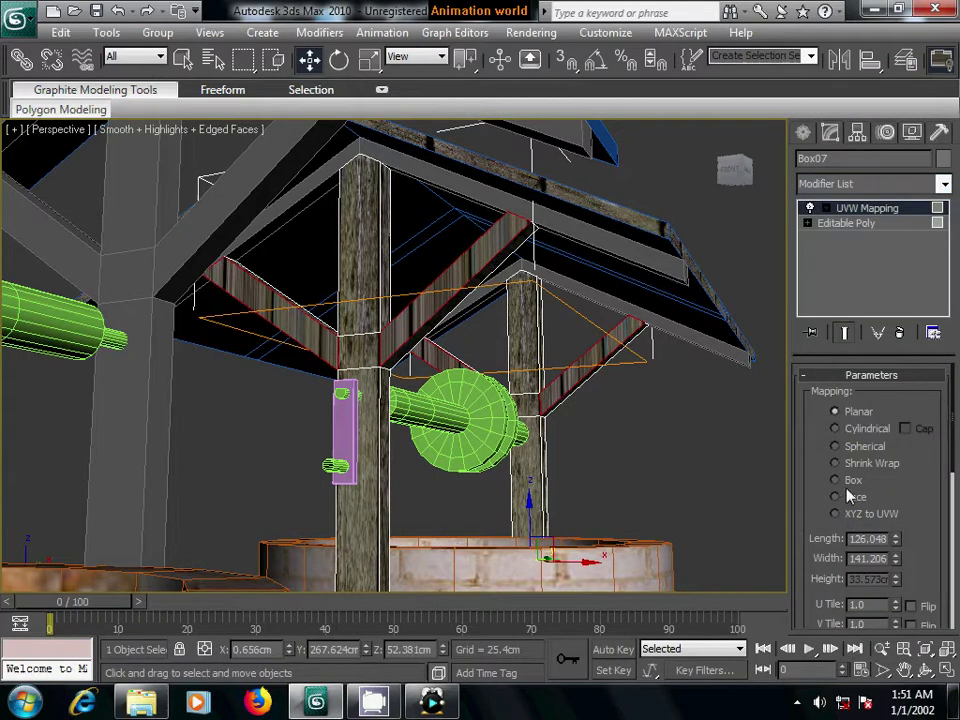
click(835, 481)
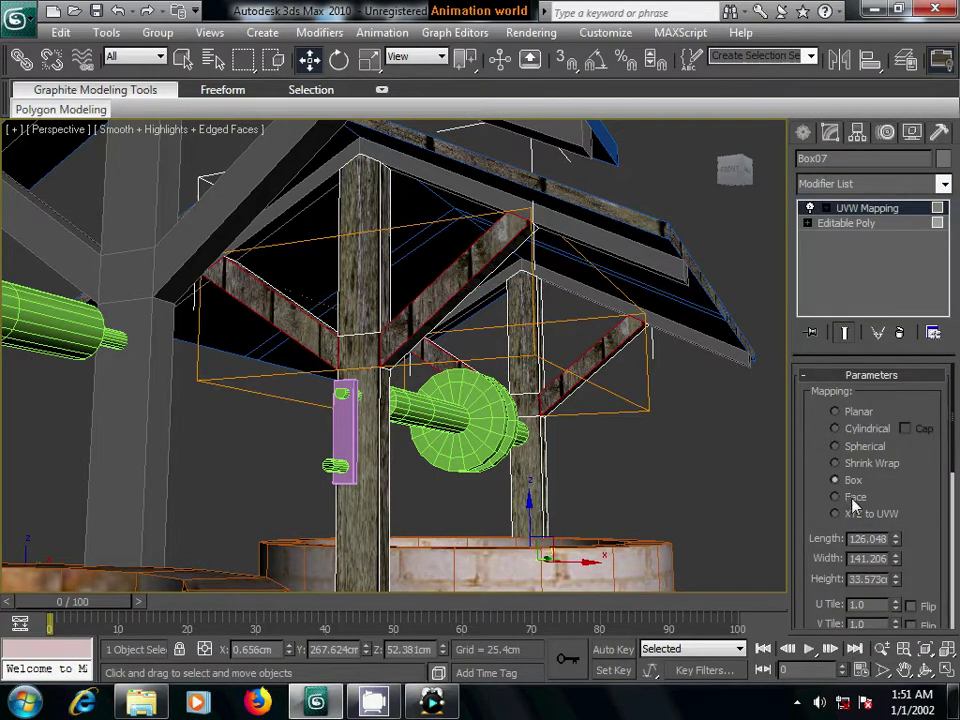
click(835, 497)
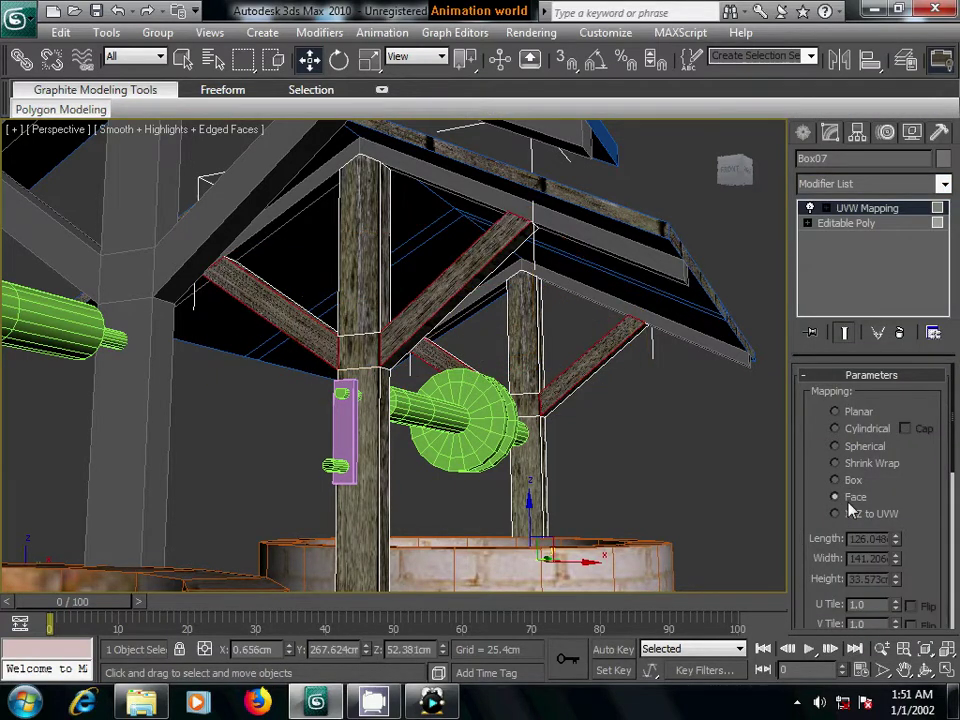
mouse_move(921, 561)
mouse_down()
mouse_move(926, 503)
mouse_move(903, 576)
mouse_move(907, 605)
mouse_up()
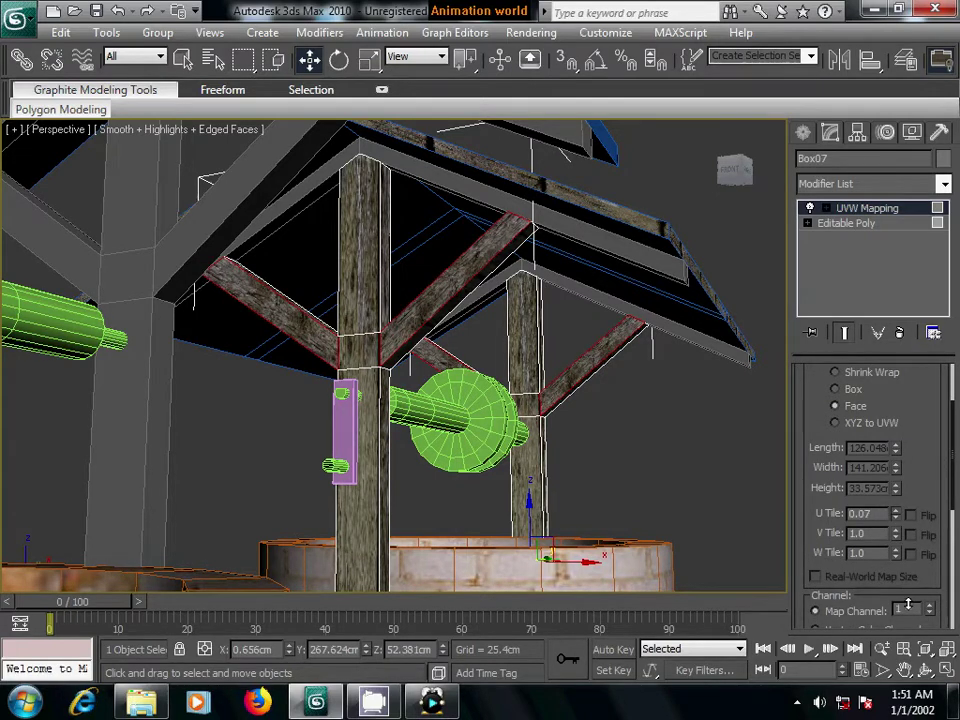
- Collapse the brace mapping into Box07 and clear the selection
right_click(869, 212)
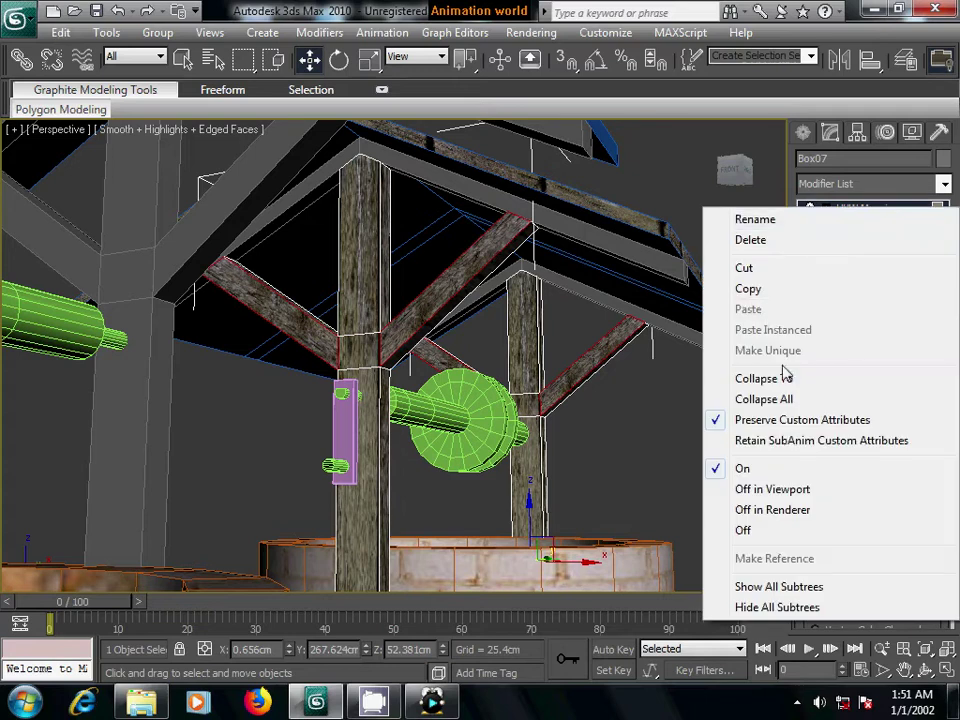
click(724, 373)
click(565, 426)
click(668, 430)
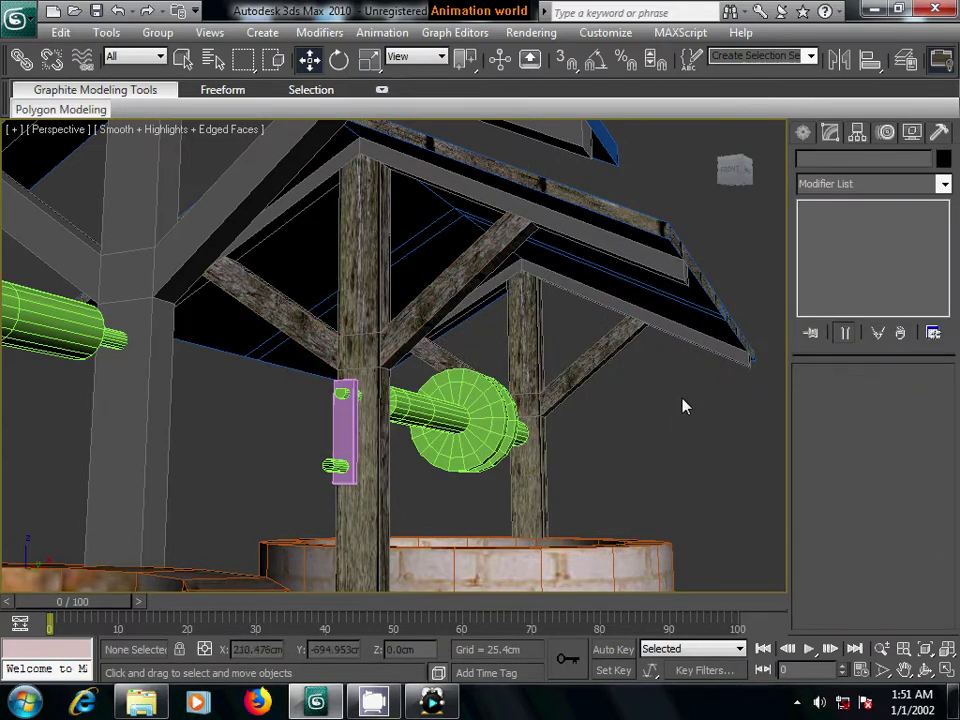
mouse_move(684, 406)
alt+middle_down()
mouse_move(410, 366)
mouse_move(407, 386)
mouse_move(553, 328)
mouse_move(553, 343)
mouse_move(586, 341)
mouse_move(371, 263)
alt+middle_up()
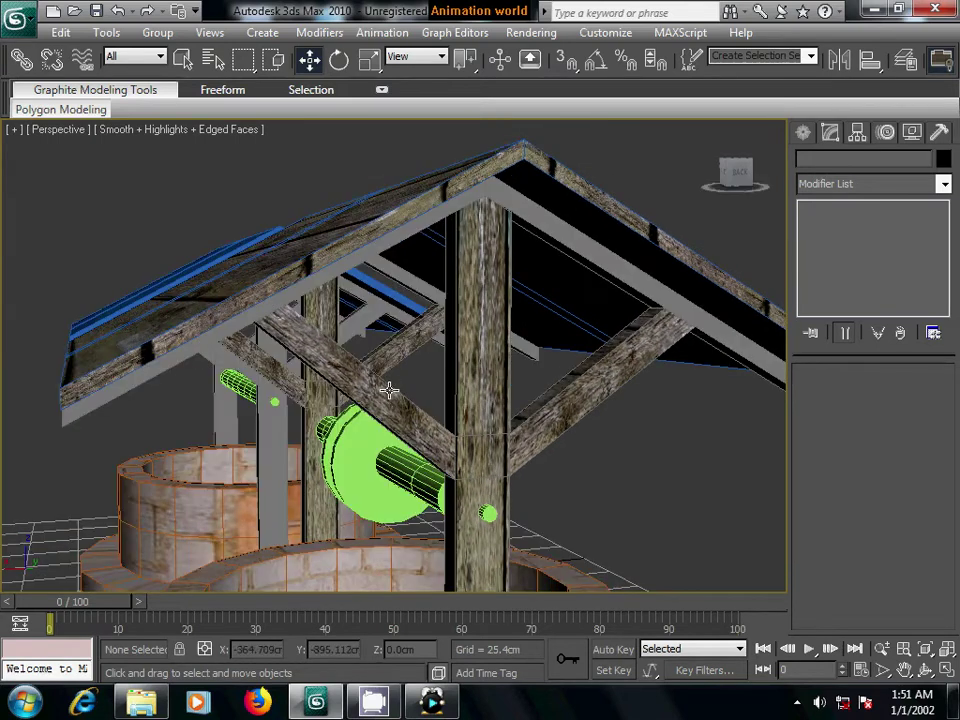
- Assign the wood material to the roof and lower beam piece
click(370, 260)
alt+middle_drag(387, 369, 292, 280)
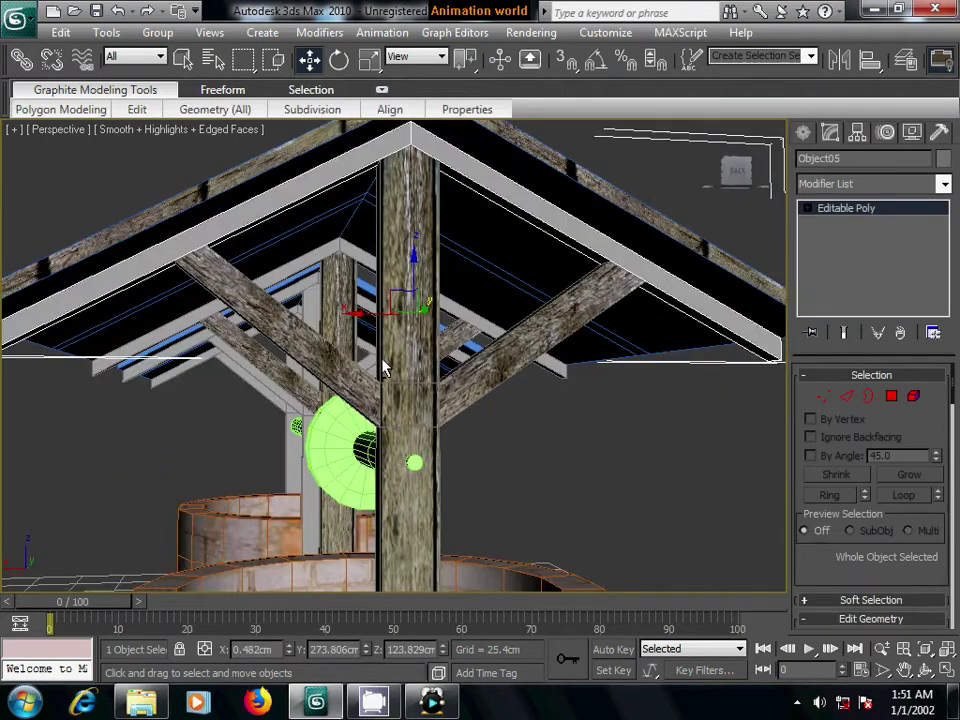
ctrl+click(298, 265)
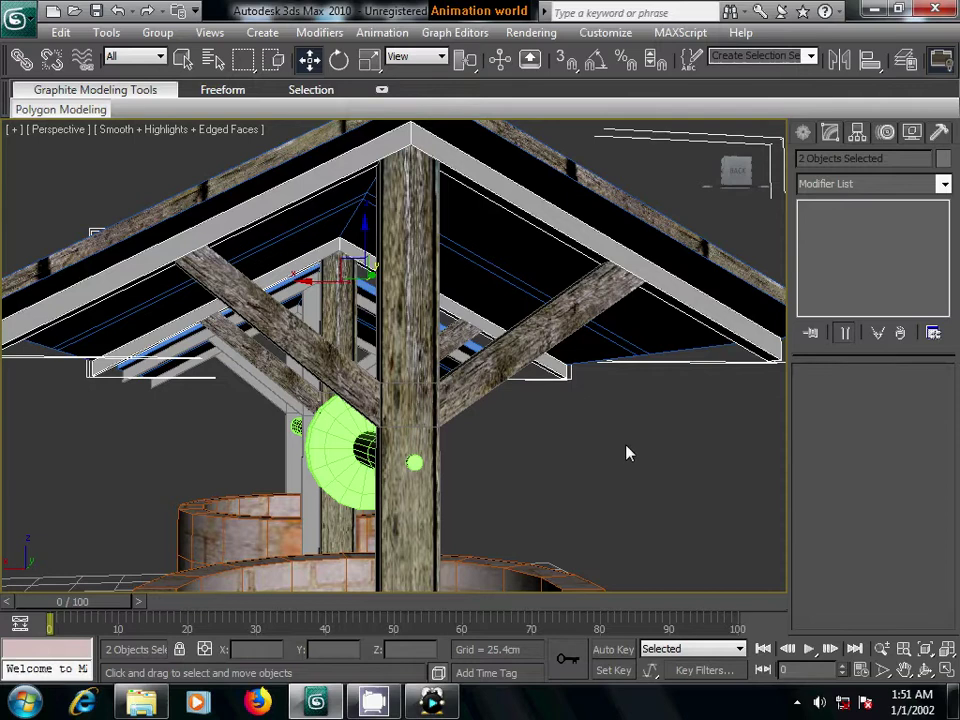
key(m)
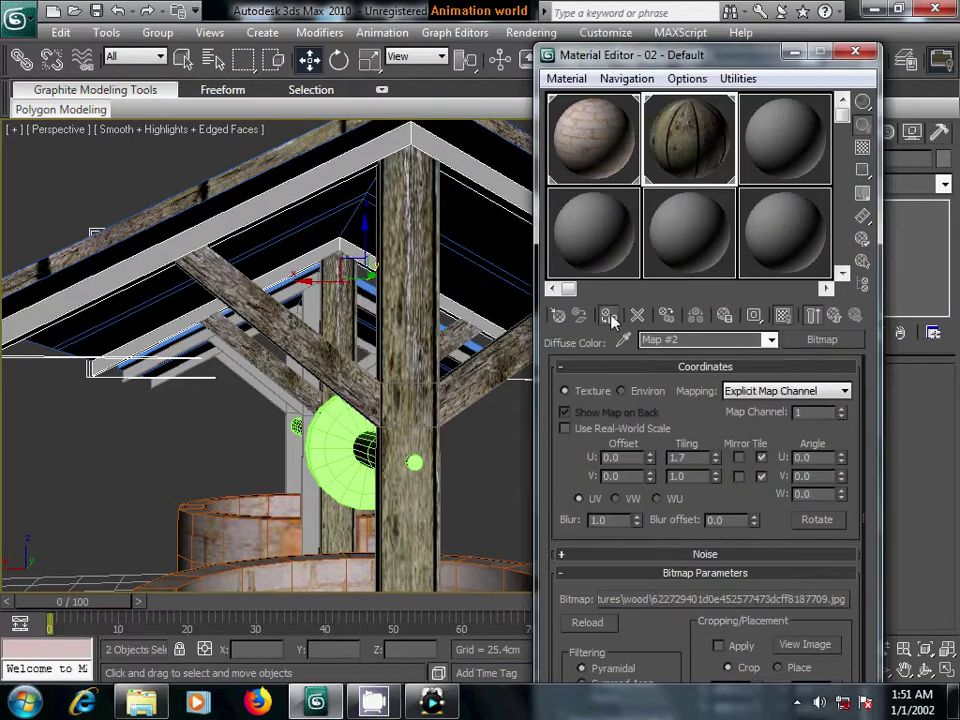
click(609, 316)
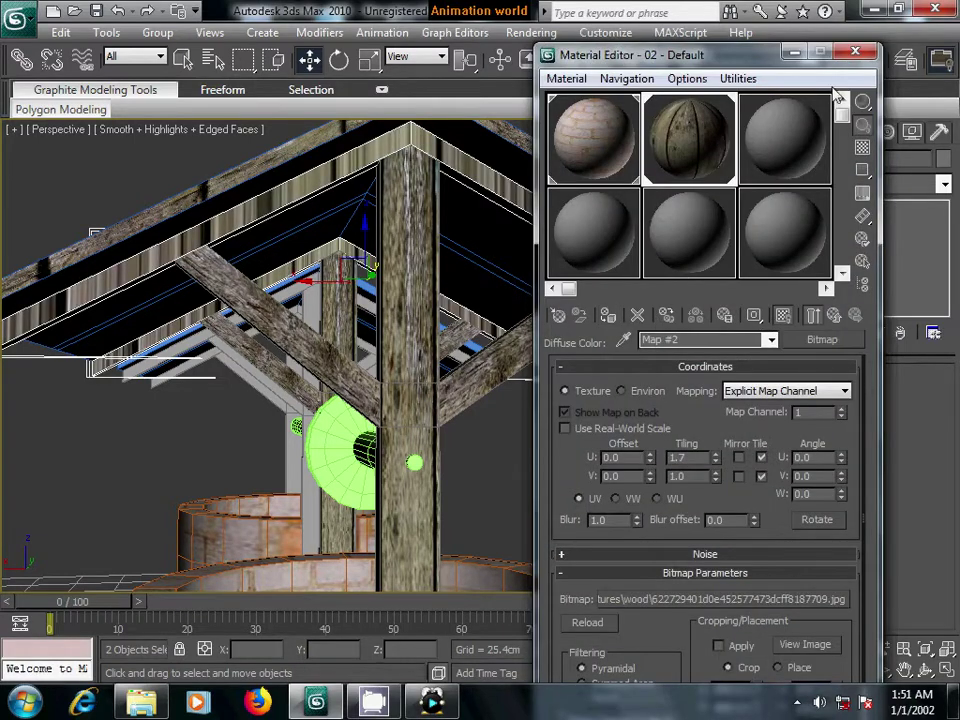
click(855, 51)
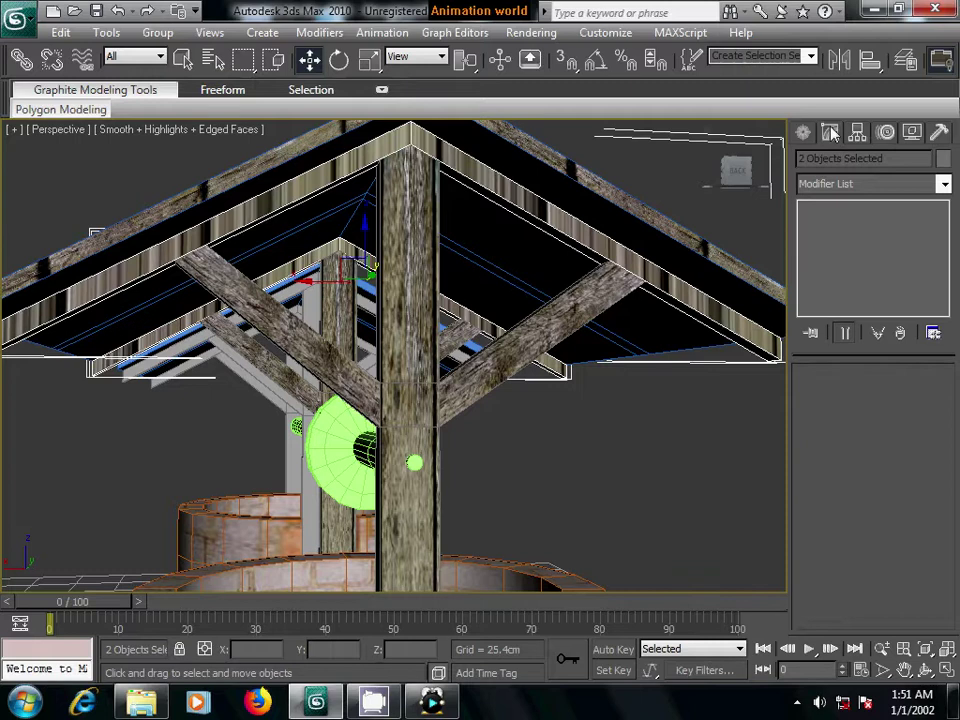
- Reselect the roof at polygon level and start attaching another object to it
click(664, 274)
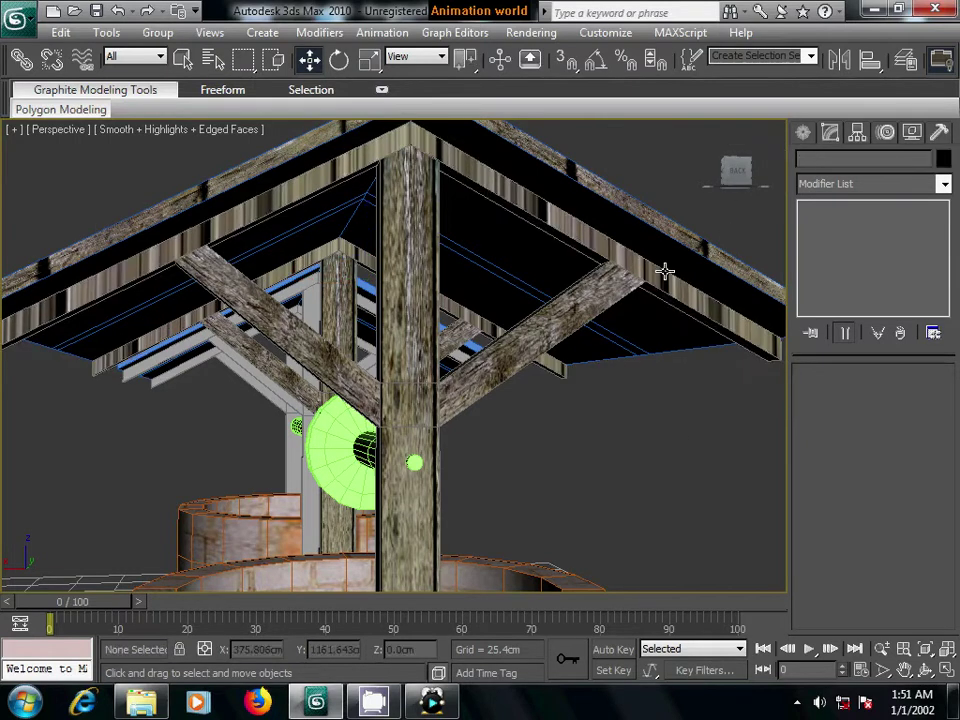
click(664, 279)
click(861, 394)
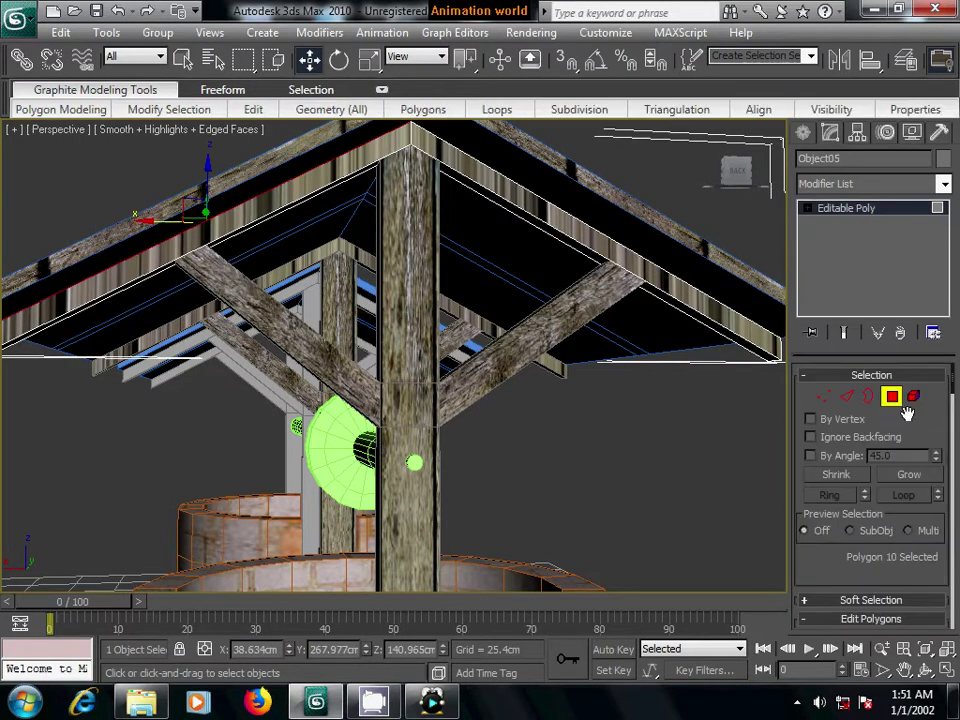
drag(846, 405, 918, 362)
scroll(918, 362, down, 5)
scroll(911, 428, down, 1)
scroll(911, 420, down, 4)
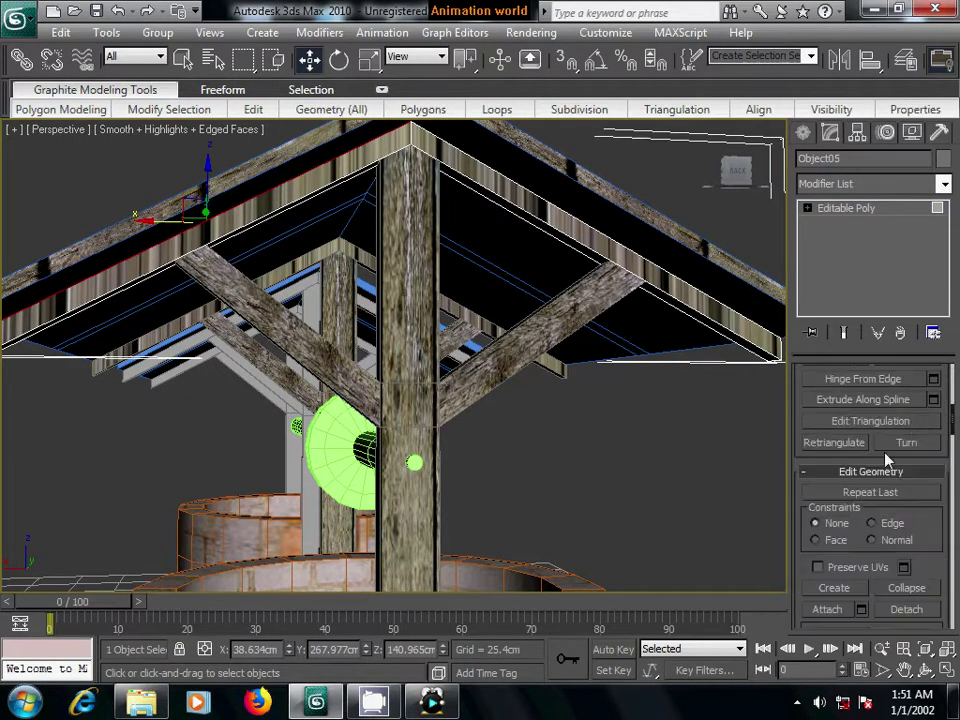
click(827, 609)
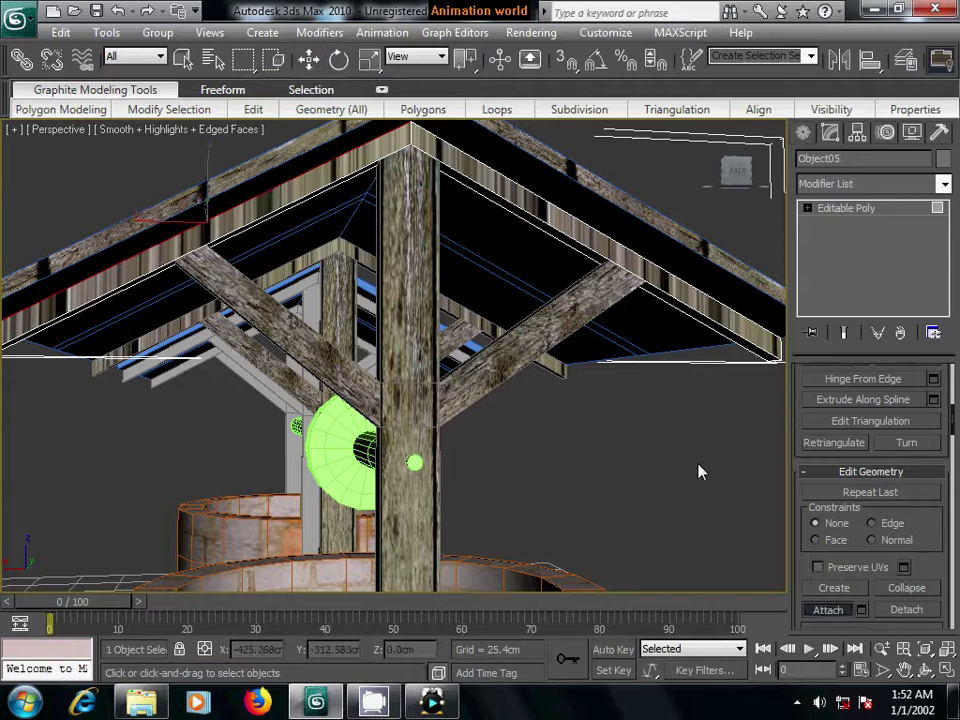
- Attach the lower beam to the roof, then select the right, left and inner-left fascia polygons
click(551, 367)
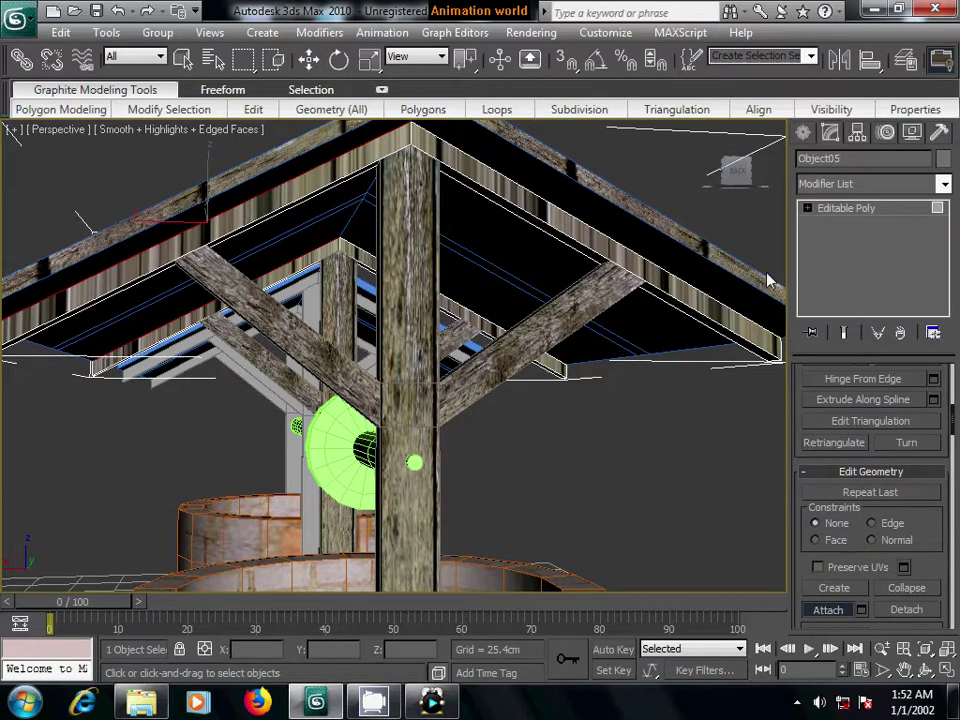
click(806, 208)
key(r)
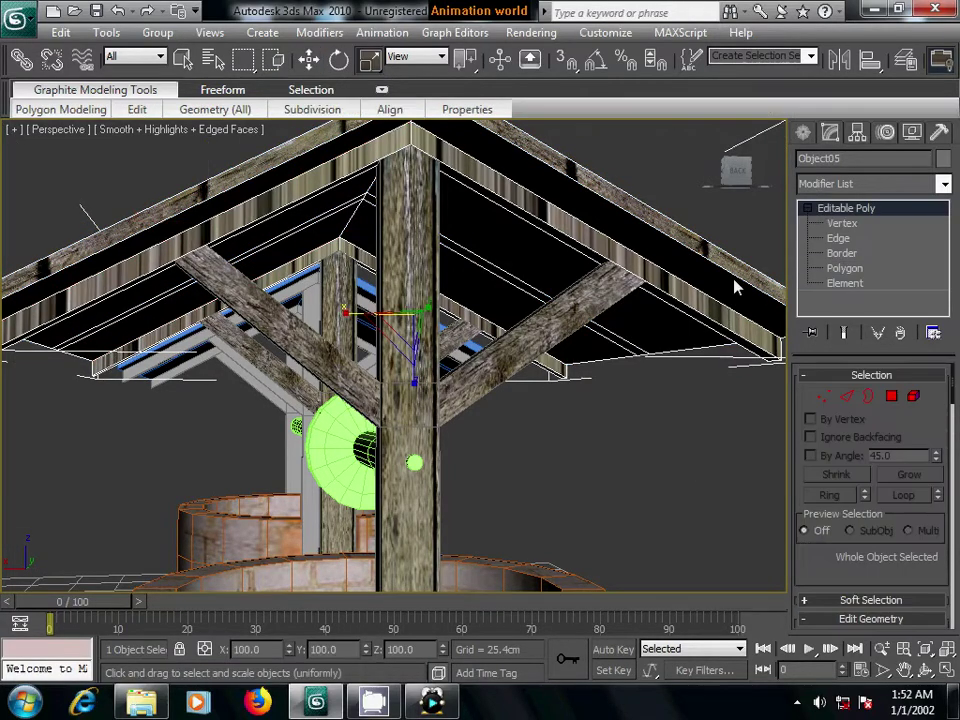
key(4)
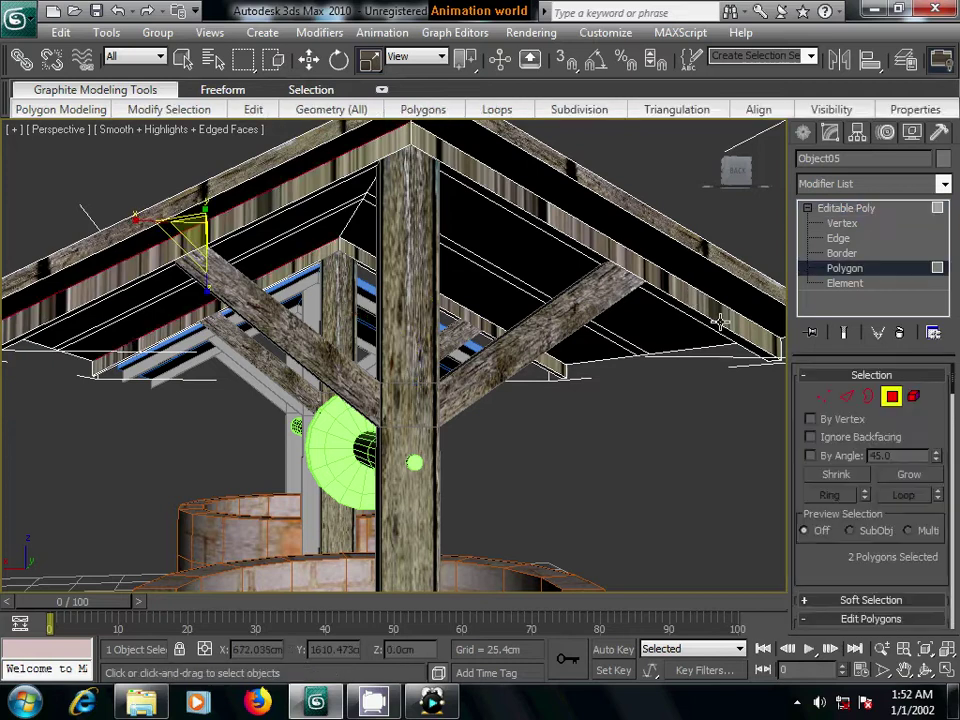
click(720, 322)
mouse_move(659, 368)
alt+middle_down()
mouse_move(627, 365)
mouse_move(572, 381)
alt+middle_up()
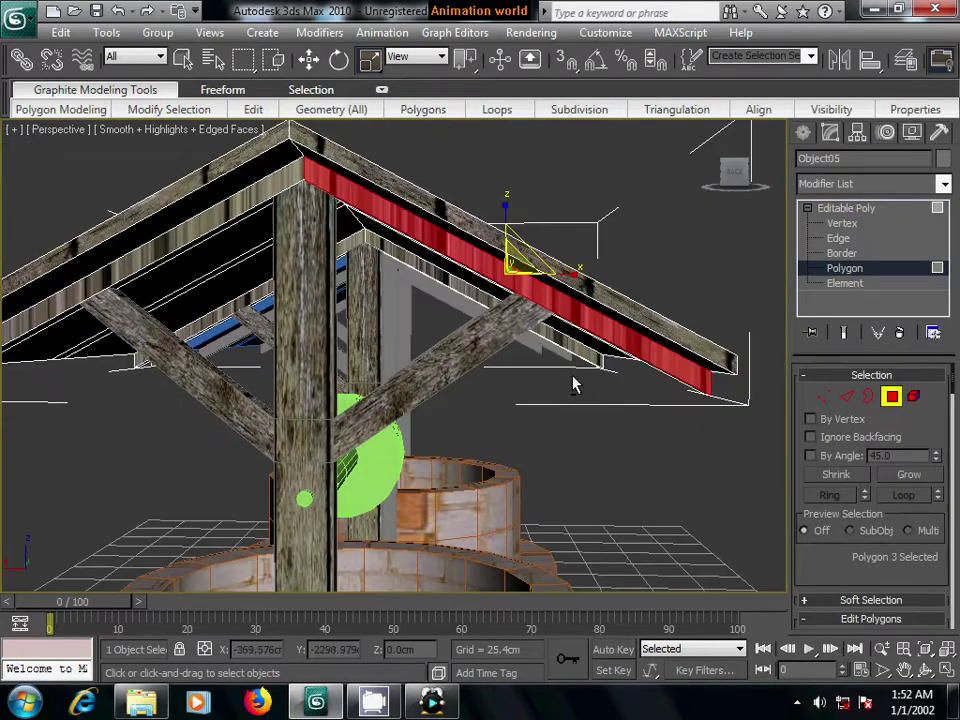
ctrl+click(205, 218)
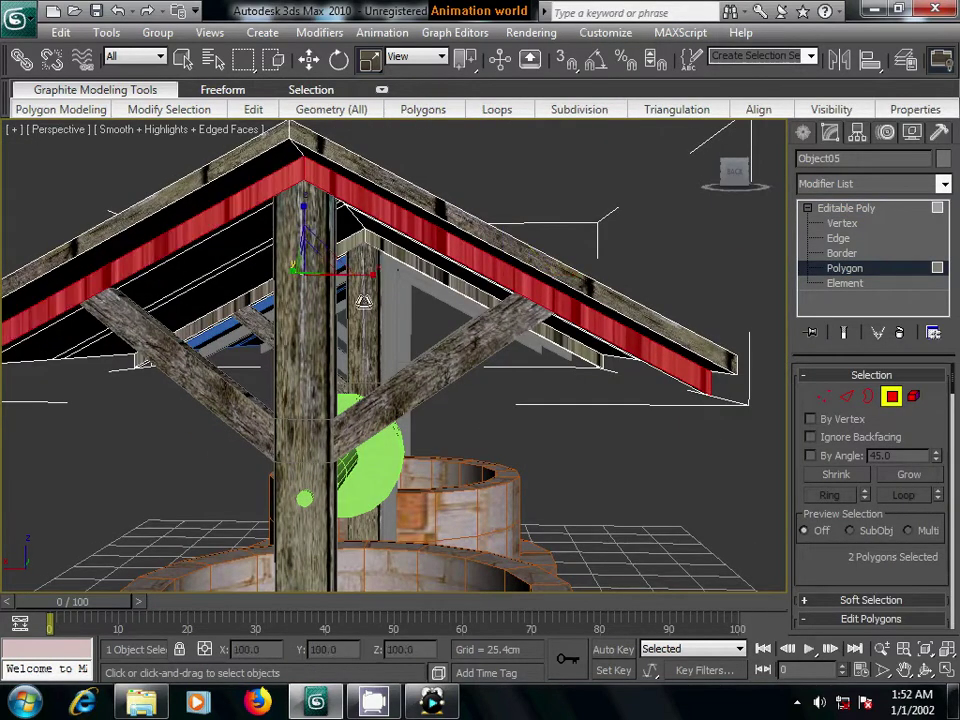
ctrl+click(224, 309)
- Add a UVW Mapping modifier to the roof and compare Box, Face and XYZ to UVW projections
click(857, 183)
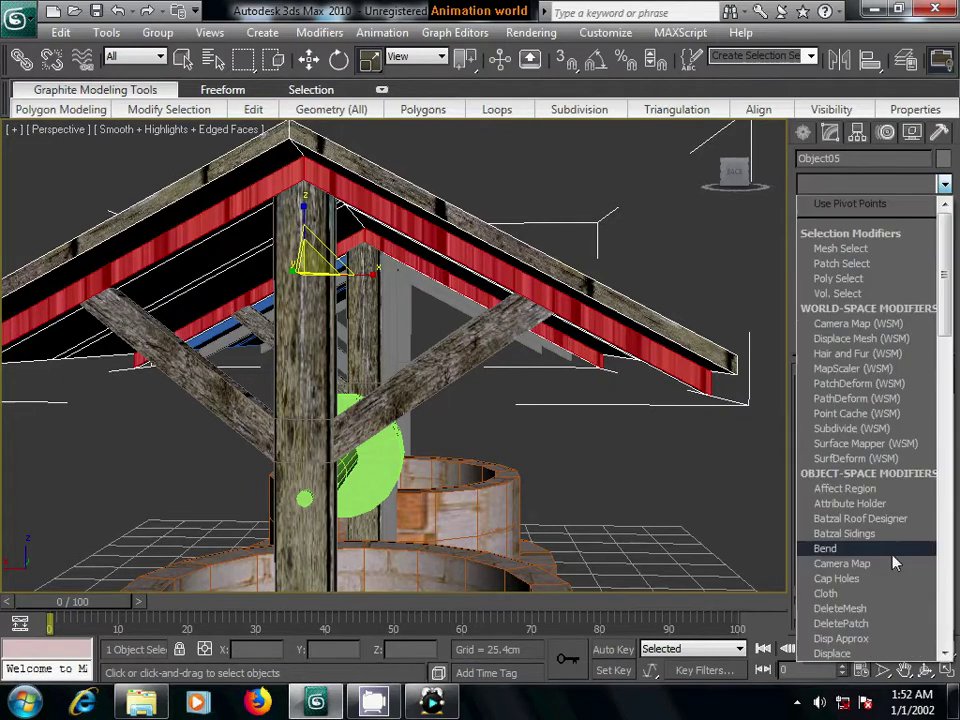
scroll(831, 560, down, 10)
click(853, 516)
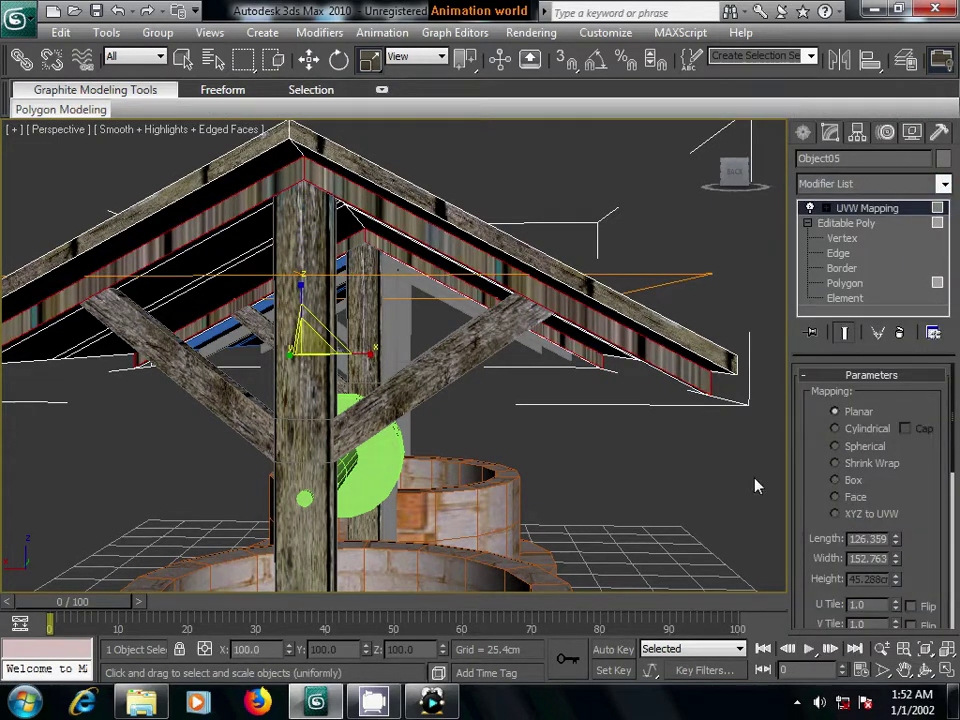
click(842, 482)
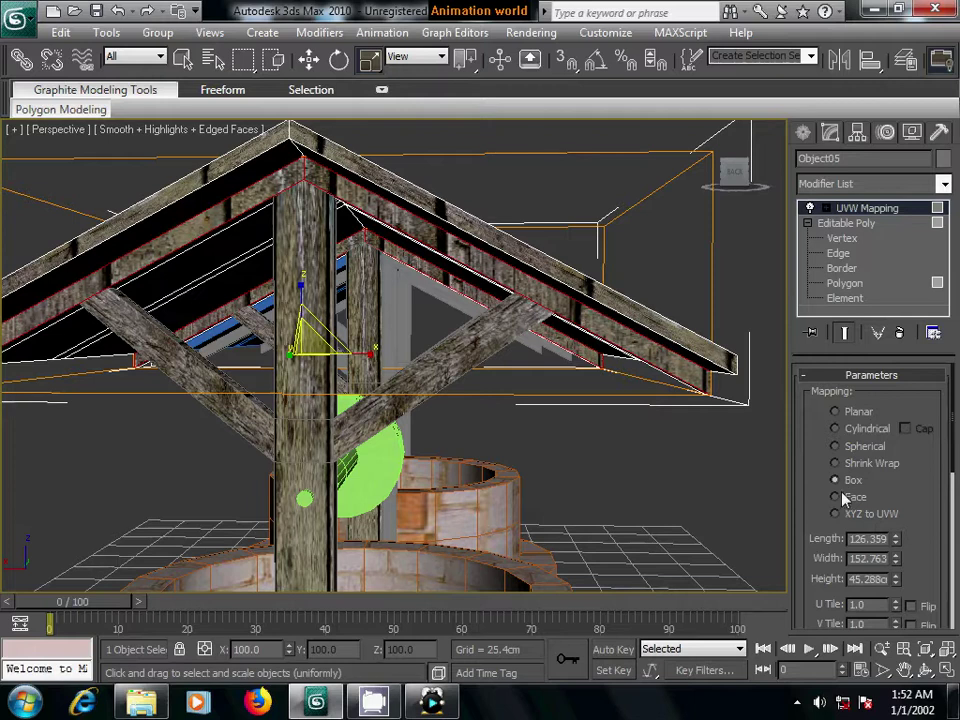
click(836, 497)
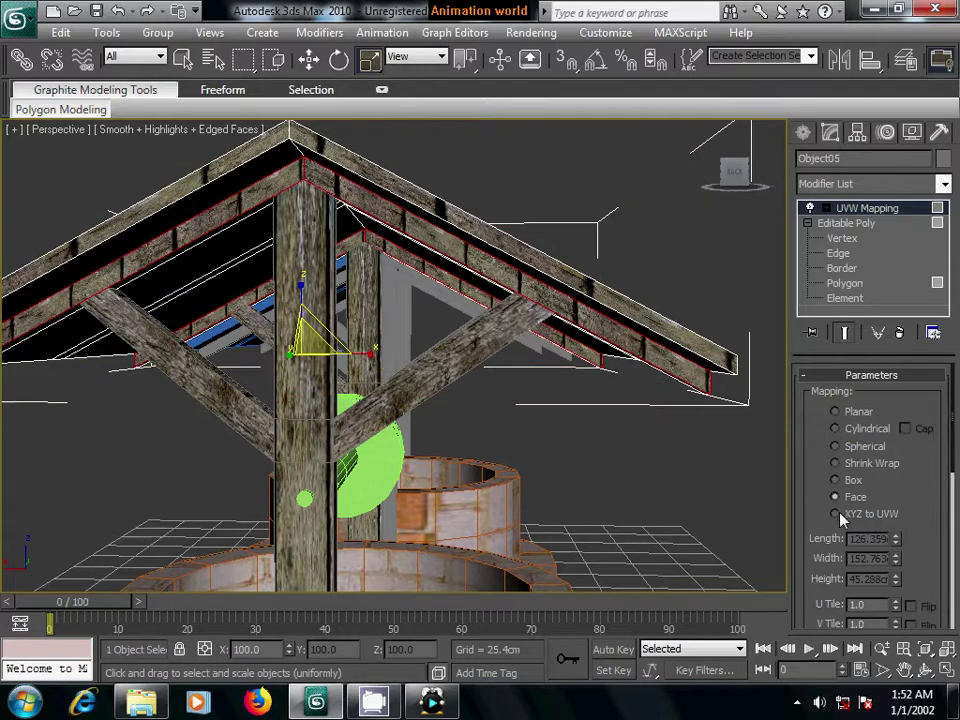
click(836, 514)
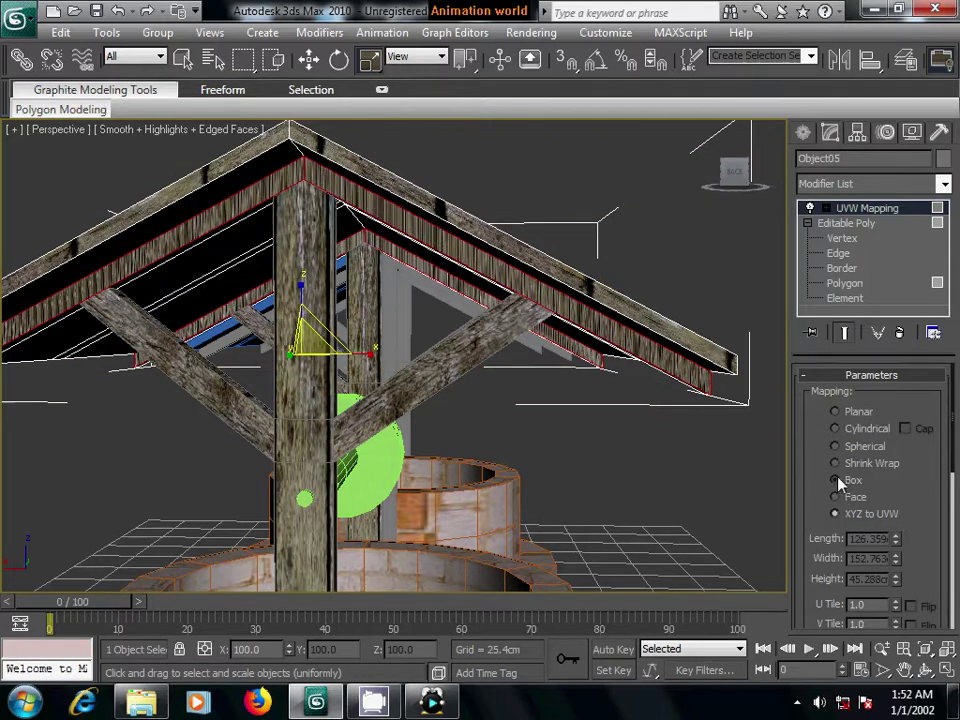
click(836, 480)
click(836, 497)
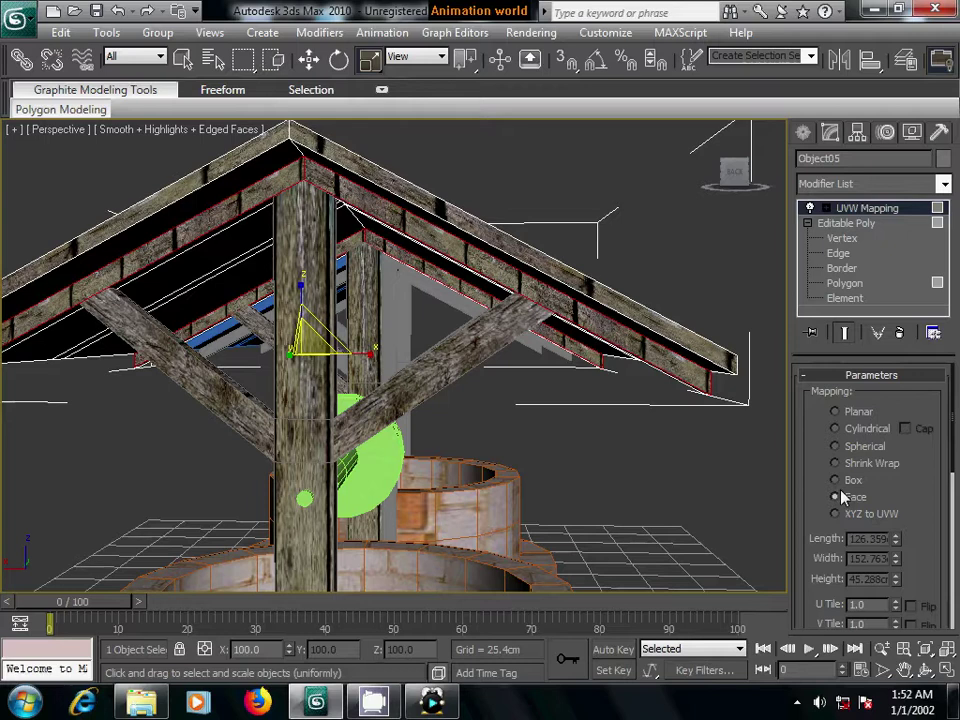
- Try Planar, Cylindrical, Spherical, Shrink Wrap and Box mapping, then settle on Face projection
click(836, 412)
click(836, 428)
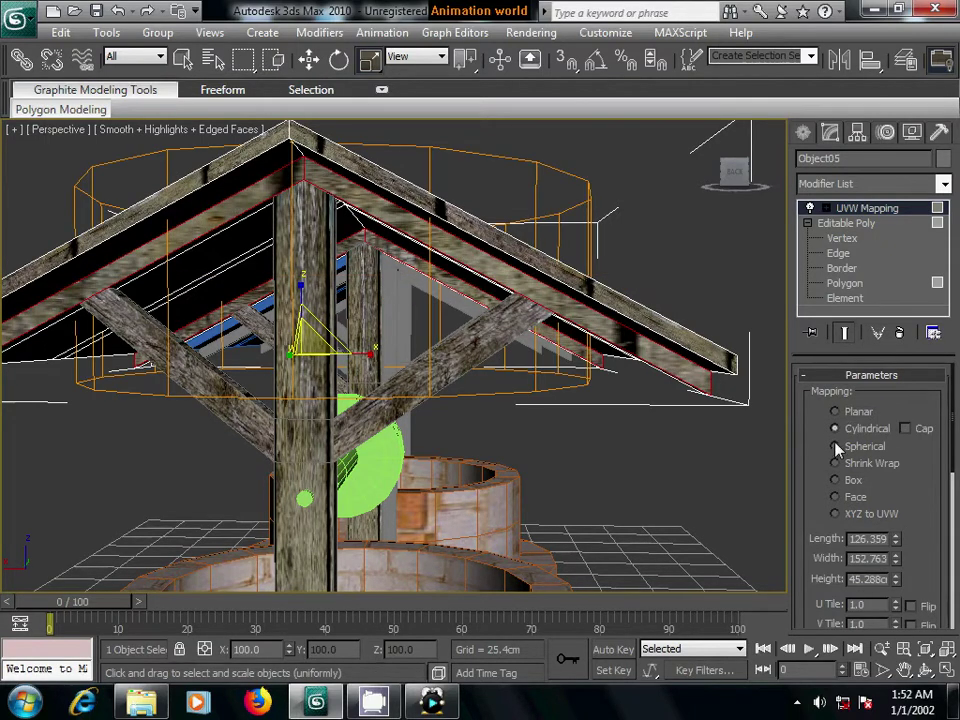
click(836, 446)
click(836, 463)
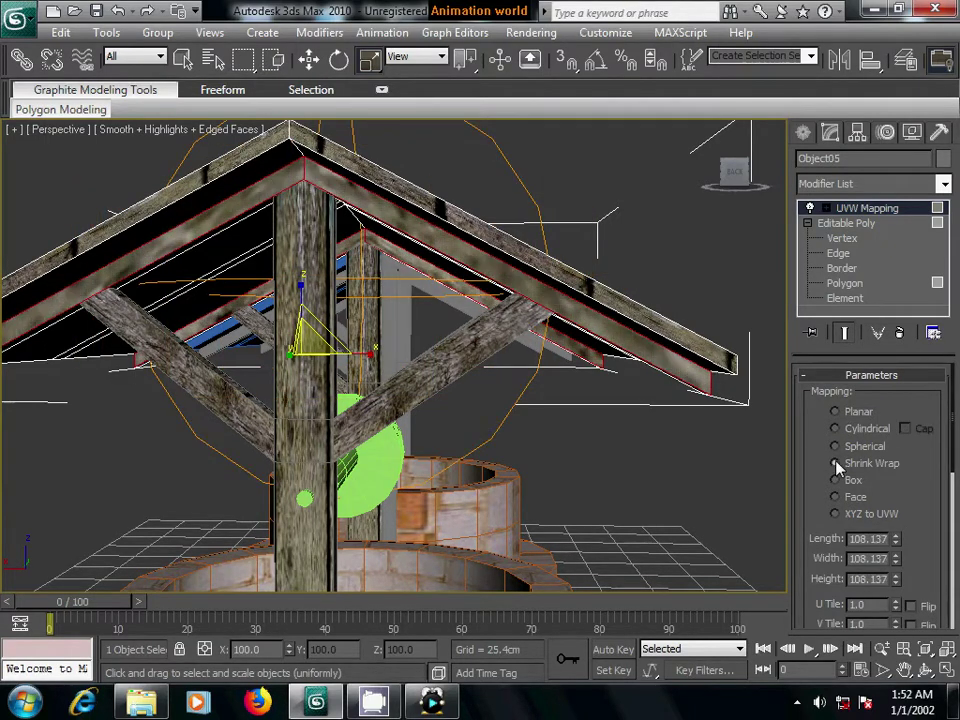
click(836, 480)
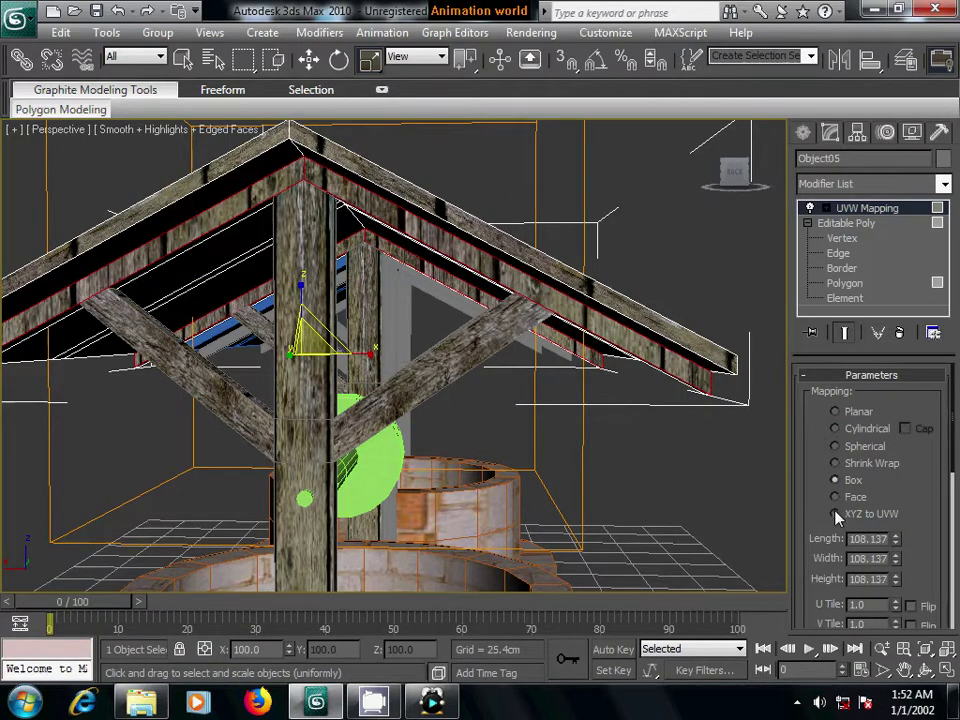
click(836, 514)
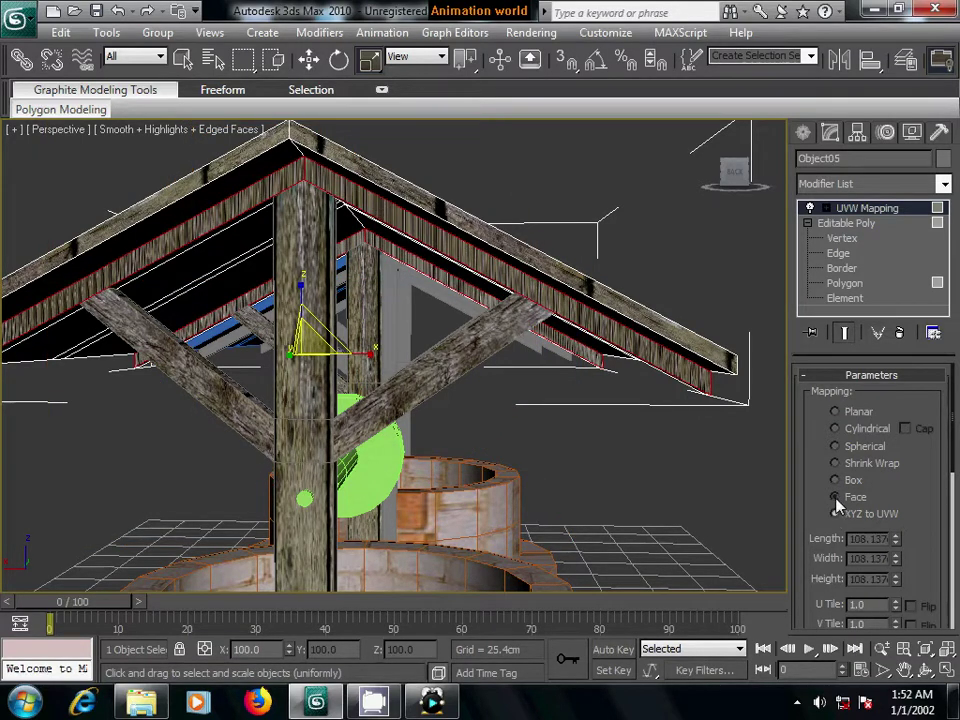
click(836, 497)
mouse_move(700, 400)
middle_down()
mouse_move(676, 484)
mouse_move(669, 476)
middle_up()
- Set the roof mapping to Box and rotate its gizmo about Y to follow the roof slope
click(826, 208)
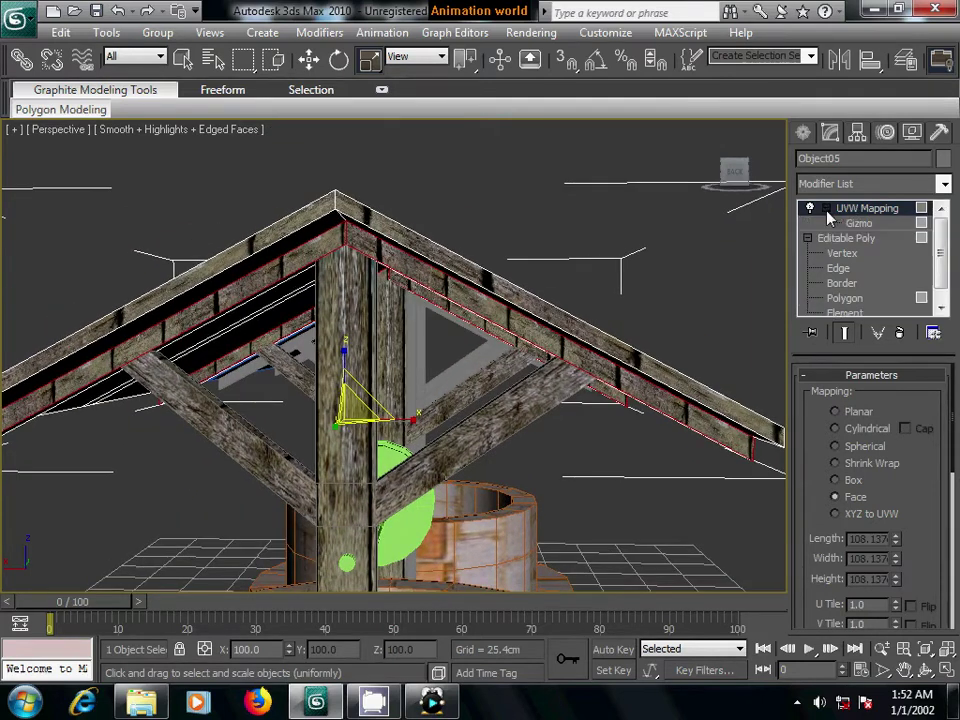
click(858, 223)
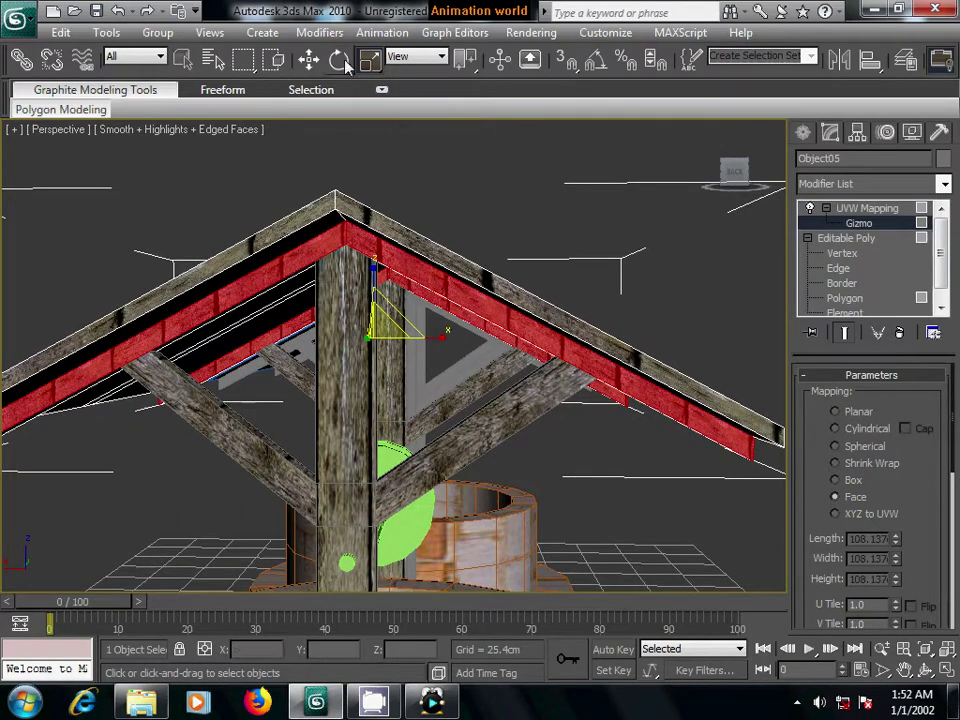
key(e)
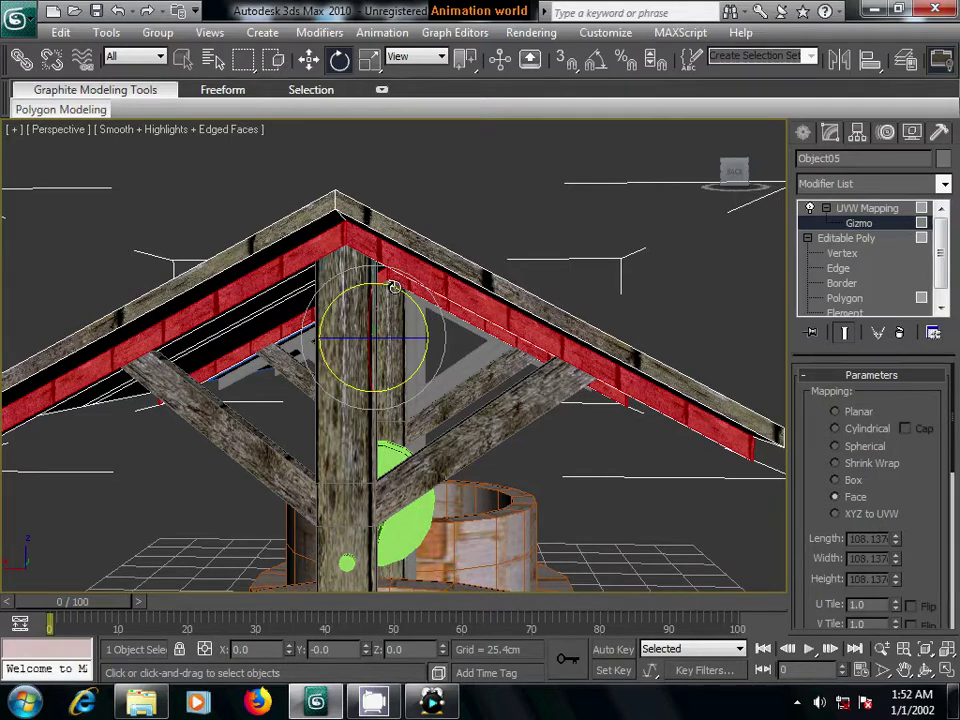
drag(395, 287, 452, 346)
click(836, 480)
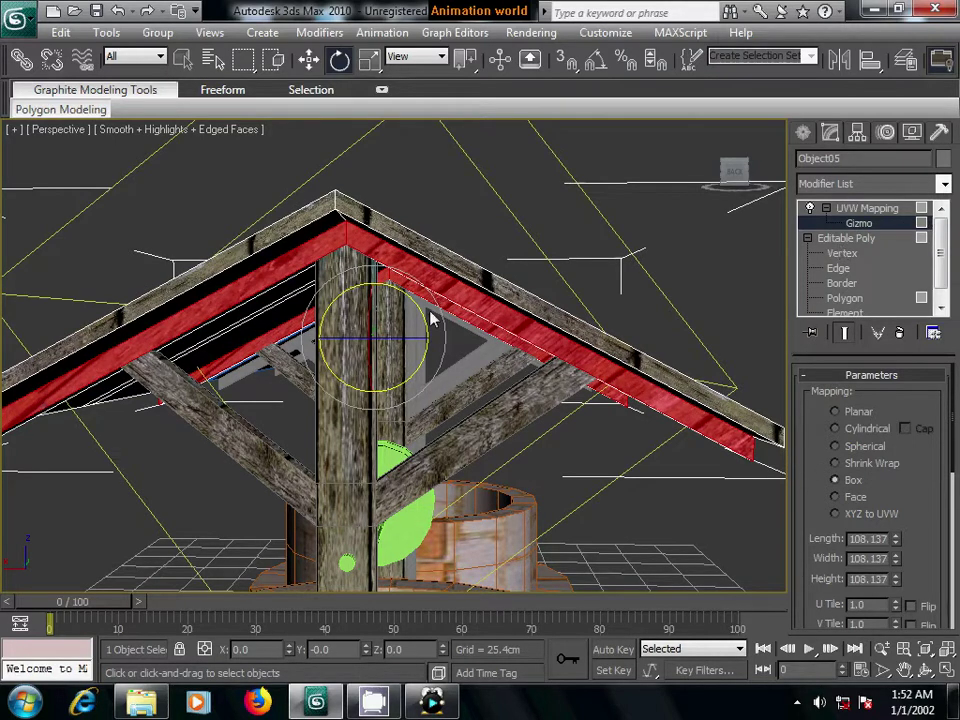
drag(406, 297, 505, 366)
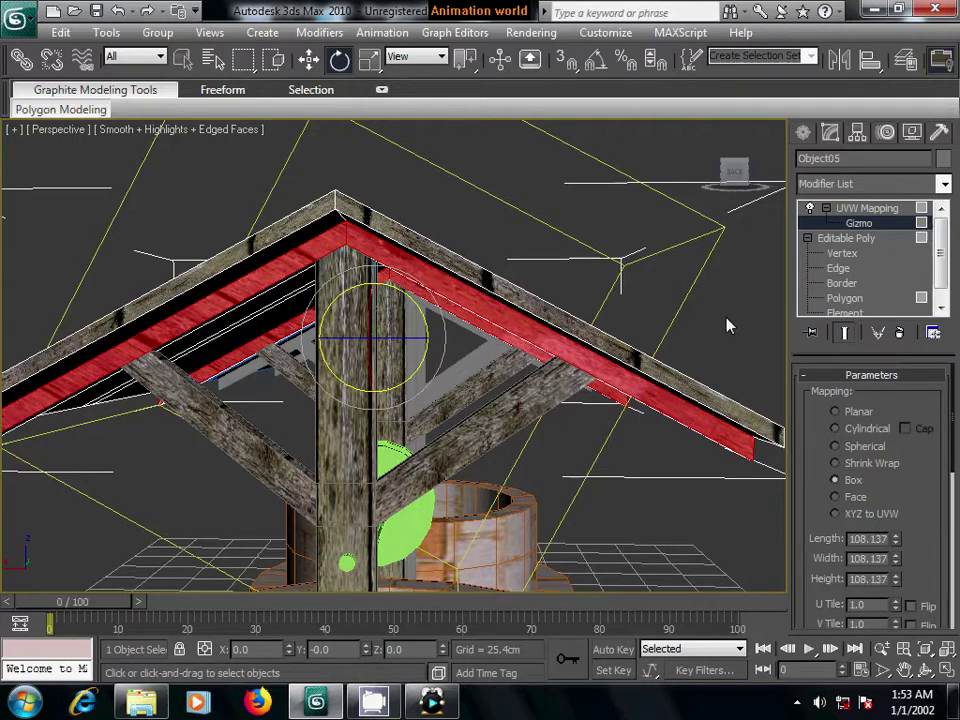
- Leave gizmo level and shorten the mapping box to 107.846 × 64.882 × 108.137
click(843, 208)
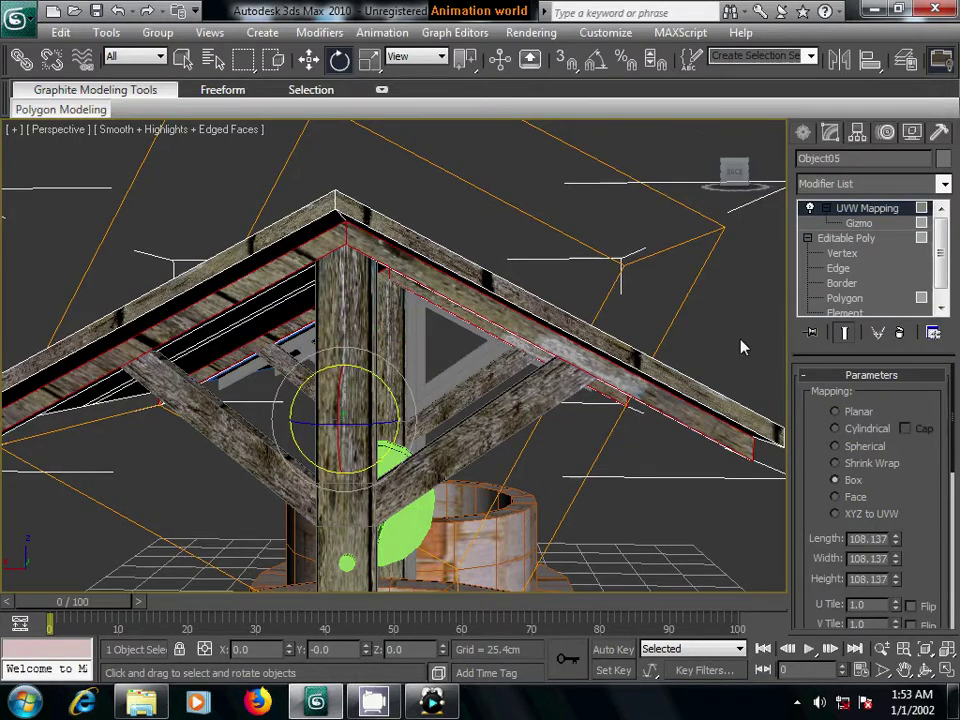
scroll(643, 336, up, 2)
scroll(630, 336, up, 1)
scroll(631, 342, up, 2)
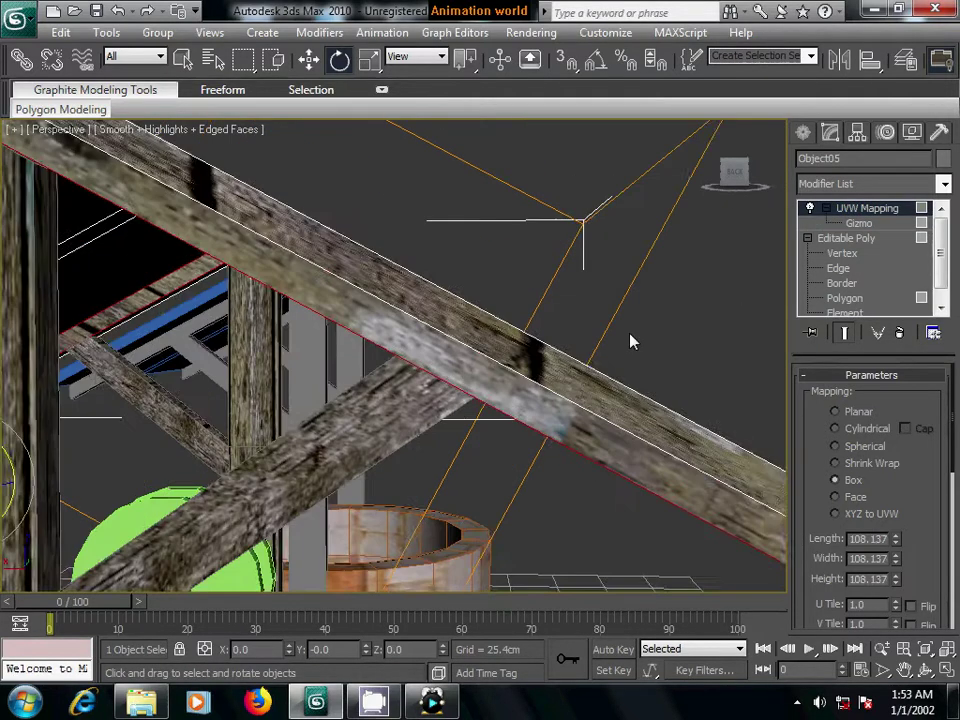
mouse_move(630, 342)
middle_down()
mouse_move(574, 358)
mouse_move(583, 336)
mouse_move(660, 365)
middle_up()
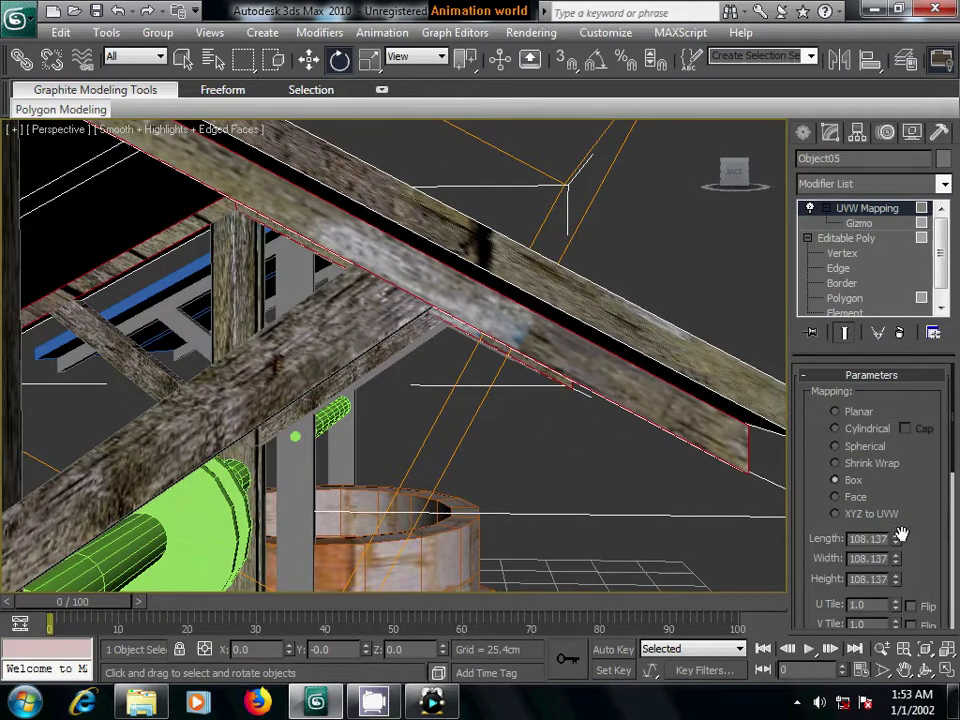
mouse_move(896, 546)
mouse_down()
mouse_move(900, 583)
mouse_move(905, 537)
mouse_move(899, 597)
mouse_up()
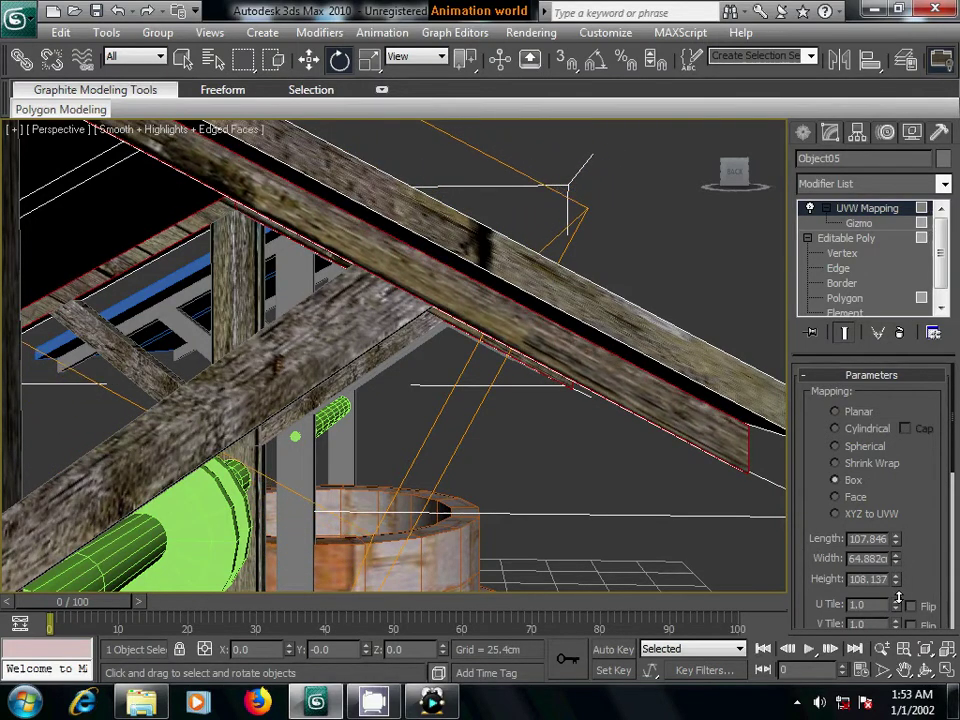
mouse_move(570, 477)
alt+middle_down()
mouse_move(621, 454)
mouse_move(598, 399)
mouse_move(430, 387)
mouse_move(677, 377)
mouse_move(579, 392)
mouse_move(536, 414)
mouse_move(725, 309)
alt+middle_up()
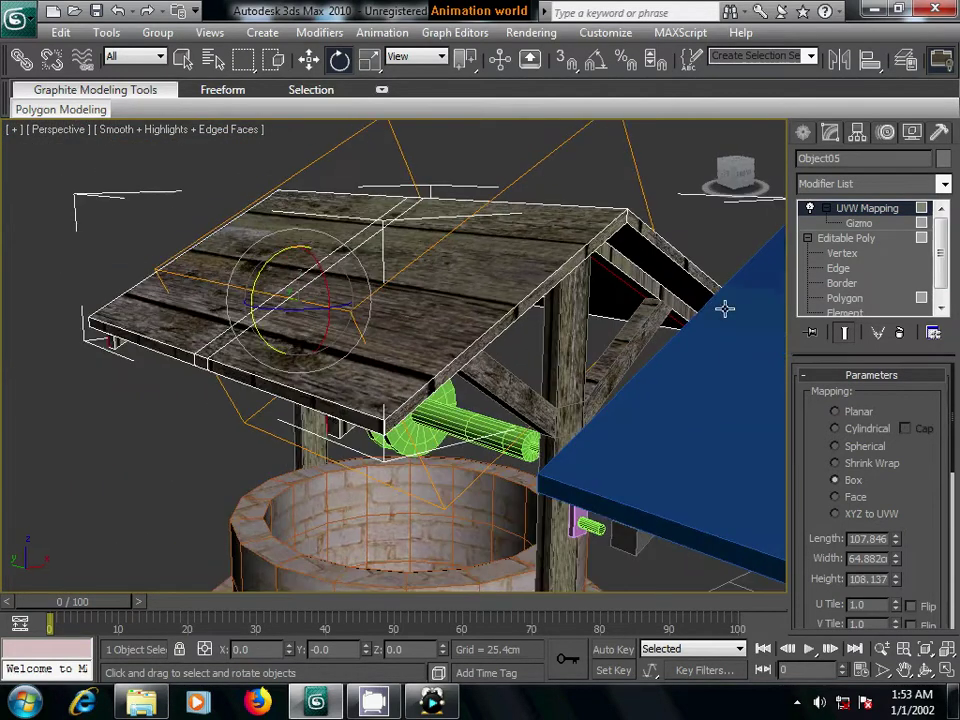
- Collapse the roof's Box UVW Mapping into the Editable Poly and select a left roof strip polygon
right_click(857, 210)
click(765, 377)
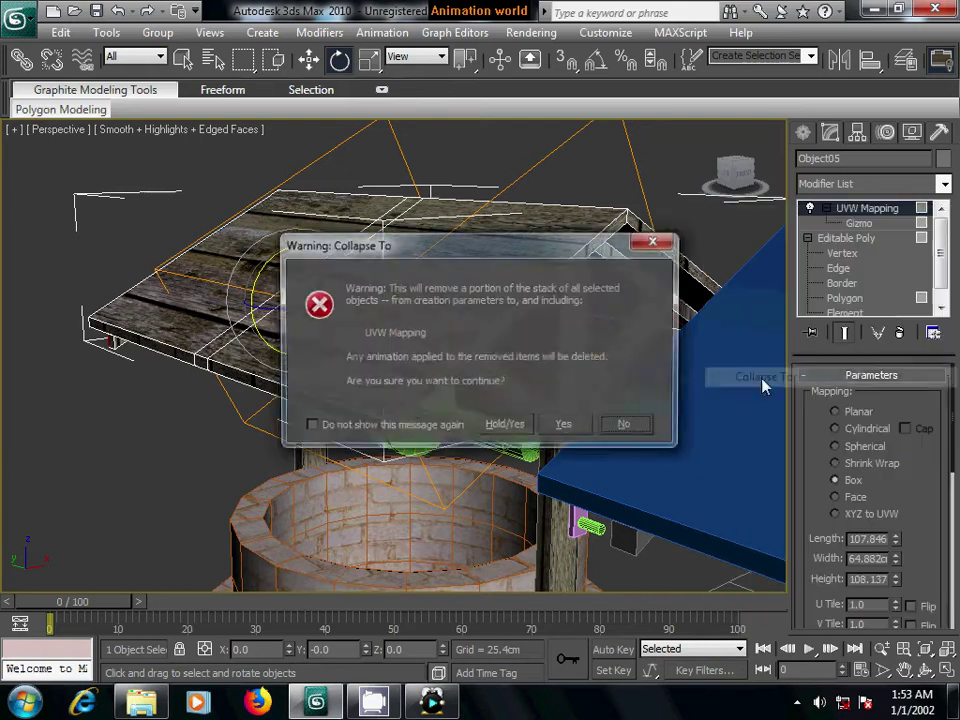
click(563, 424)
mouse_move(572, 431)
alt+middle_down()
mouse_move(574, 407)
mouse_move(518, 416)
mouse_move(572, 416)
mouse_move(469, 401)
mouse_move(482, 401)
alt+middle_up()
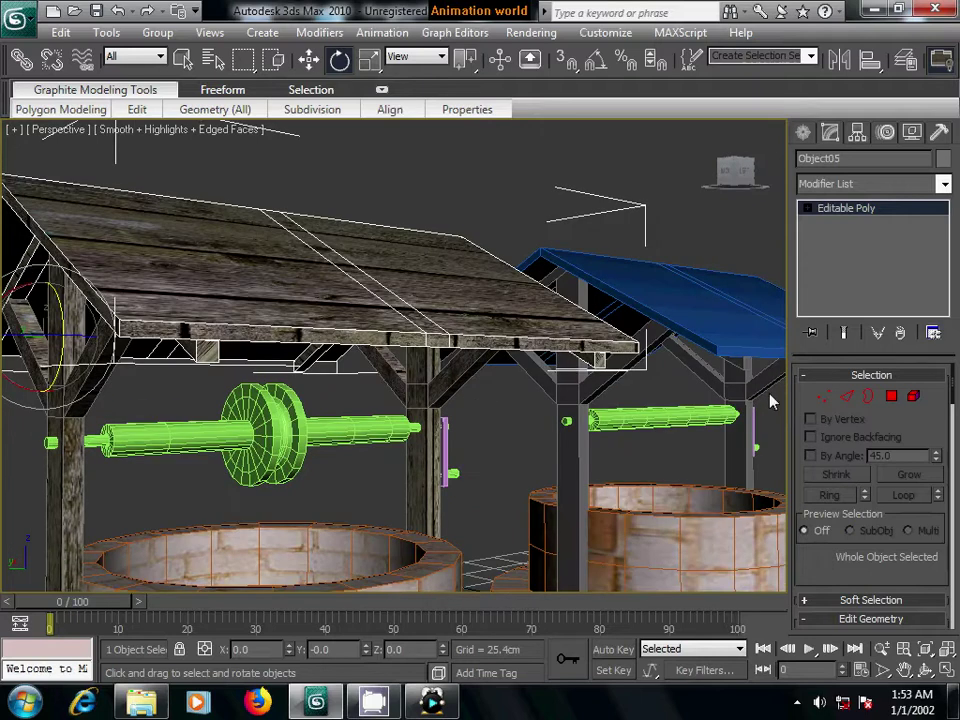
mouse_move(636, 401)
alt+middle_down()
mouse_move(471, 411)
mouse_move(500, 418)
alt+middle_up()
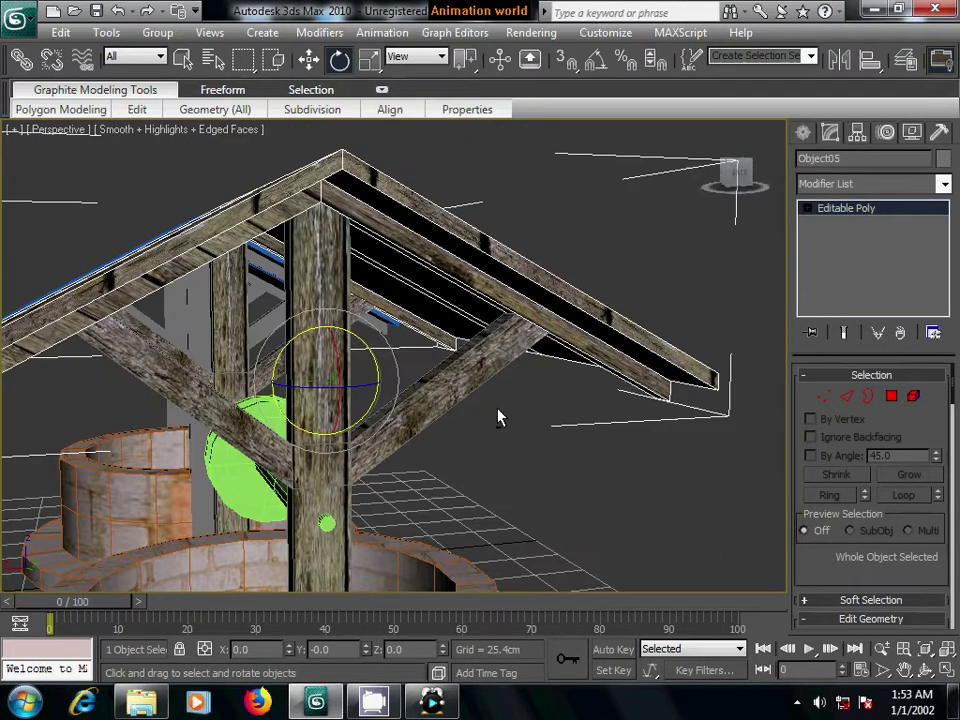
click(891, 396)
click(160, 276)
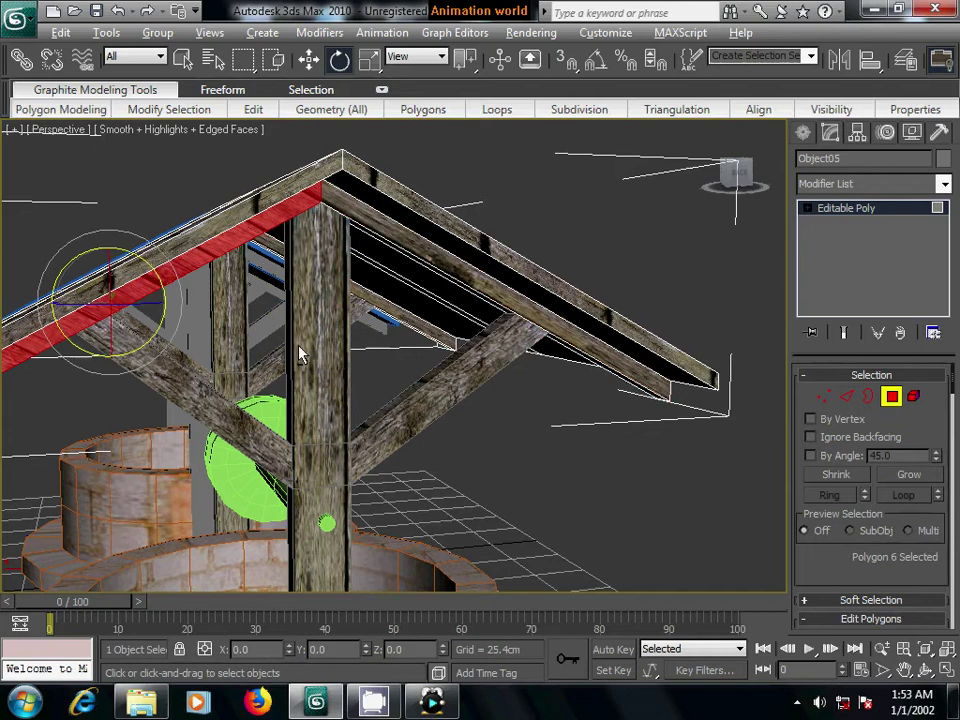
- Add the second left strip and apply a Box UVW Mapping sized 126.359 × 76.381 × 45.288
mouse_move(300, 353)
alt+middle_down()
mouse_move(272, 350)
mouse_move(283, 336)
alt+middle_up()
ctrl+click(121, 205)
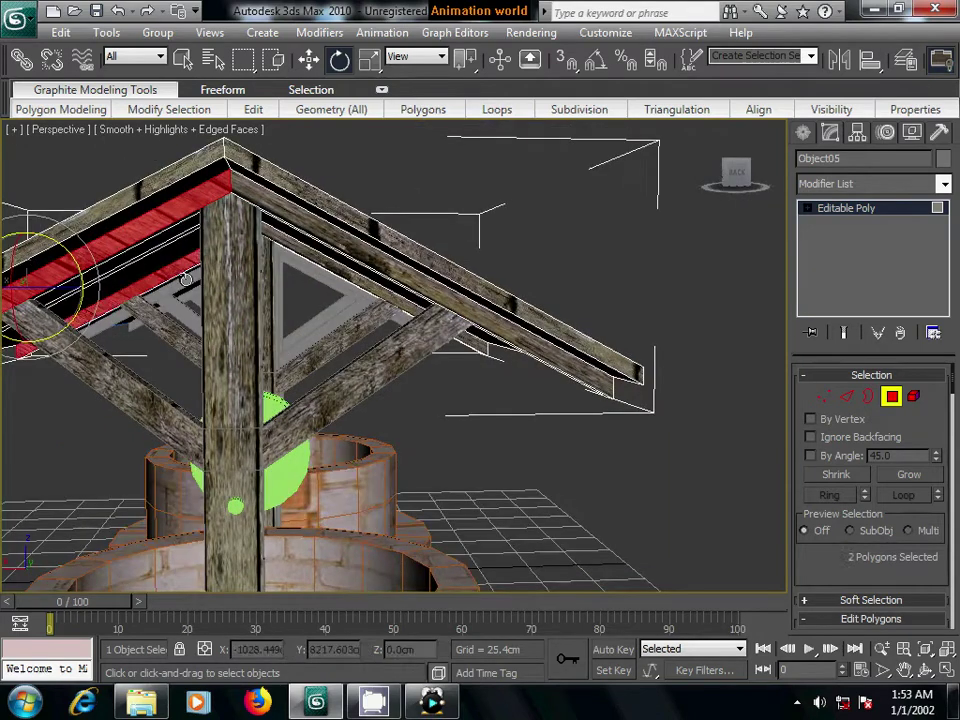
click(843, 185)
key(u)
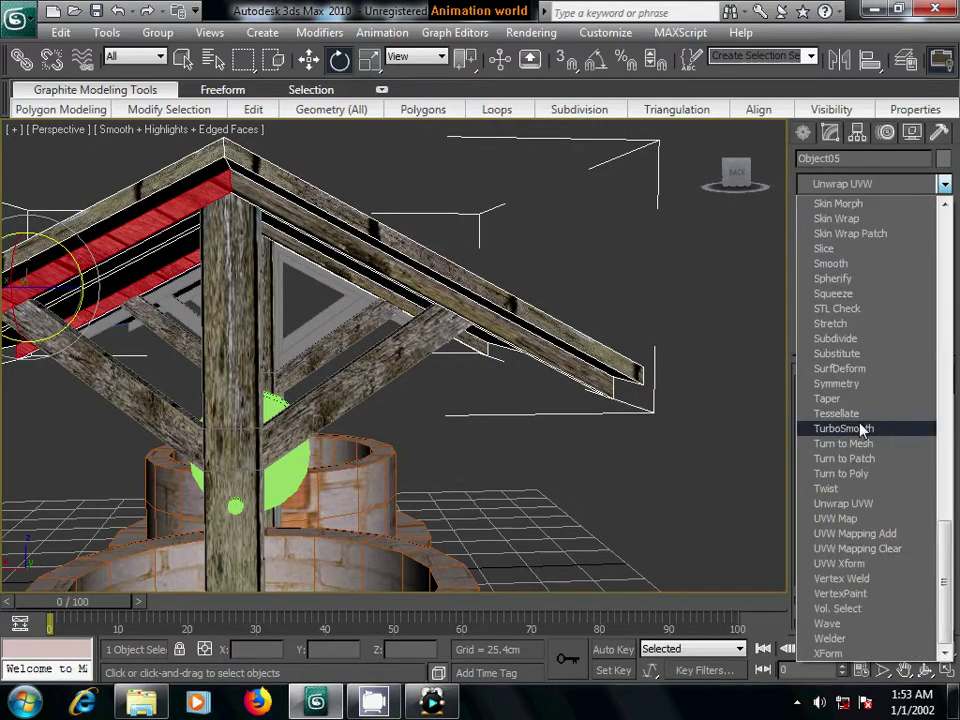
click(847, 518)
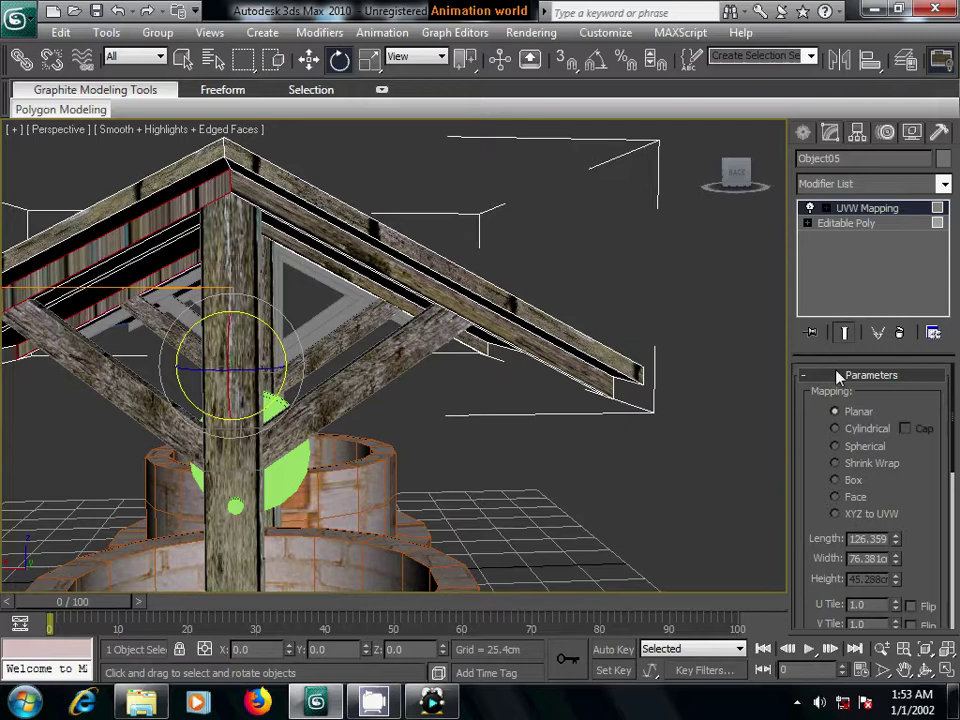
click(836, 481)
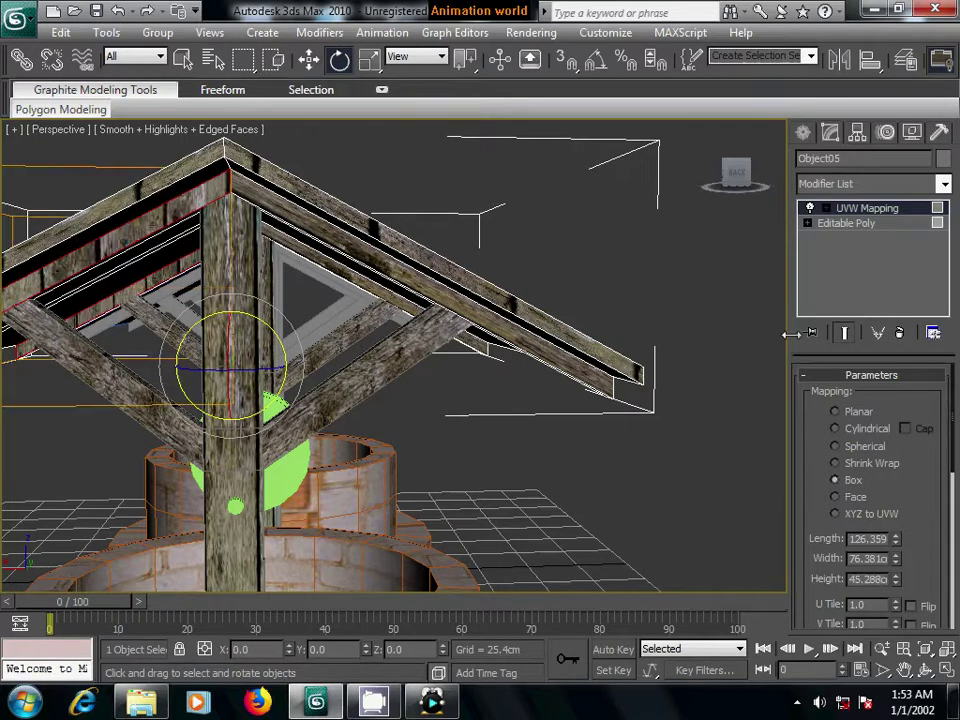
click(826, 208)
- Rotate the strips' mapping gizmo to match the roof and narrow the box width
click(858, 223)
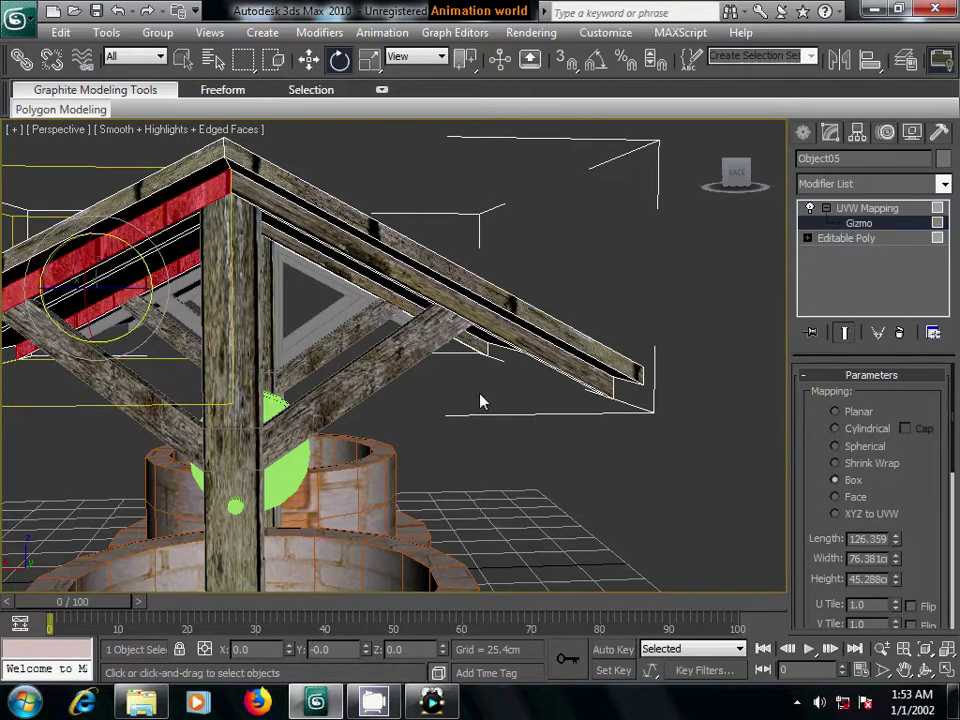
alt+middle_drag(480, 401, 579, 429)
mouse_move(179, 215)
mouse_down()
mouse_move(267, 302)
mouse_move(405, 372)
mouse_up()
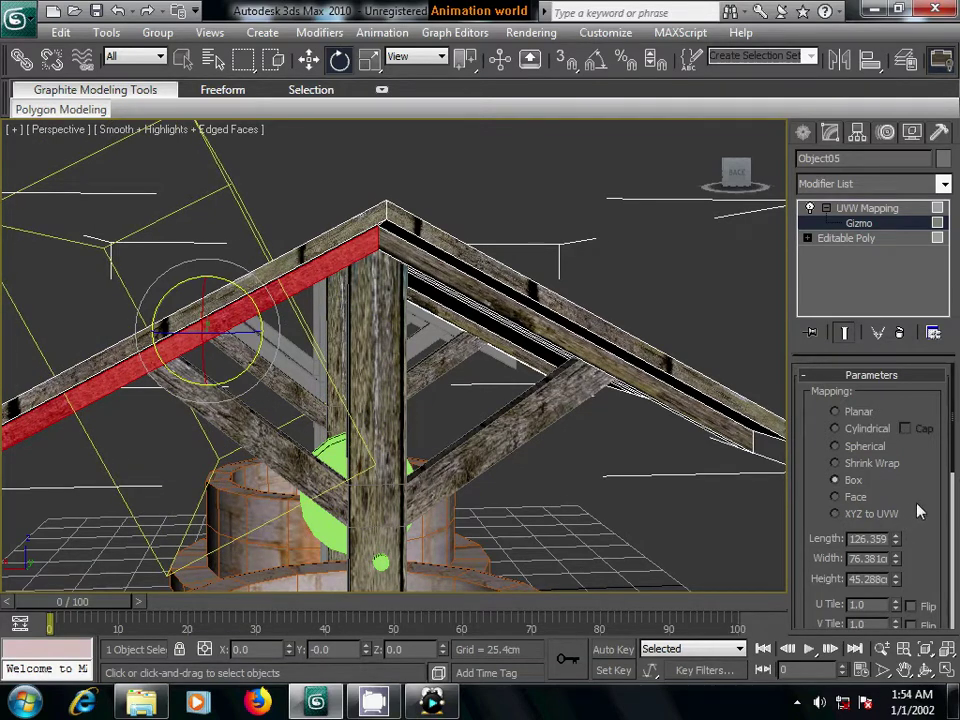
drag(898, 565, 898, 564)
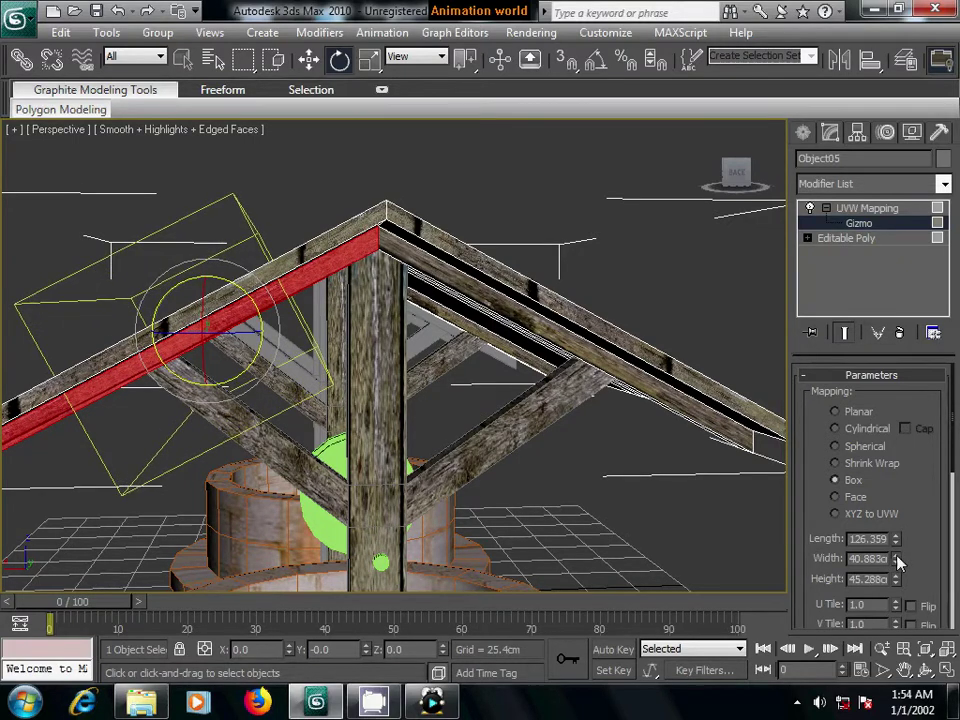
scroll(521, 480, up, 2)
alt+middle_drag(521, 480, 553, 476)
scroll(550, 476, up, 3)
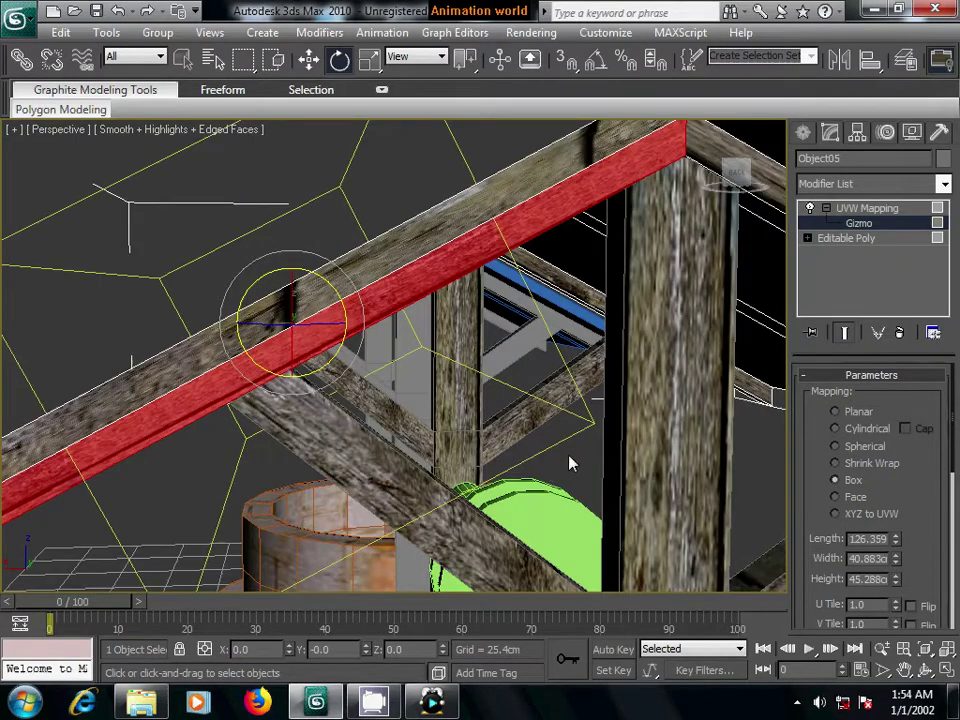
- Shift and tilt the strips' mapping gizmo slightly
click(309, 59)
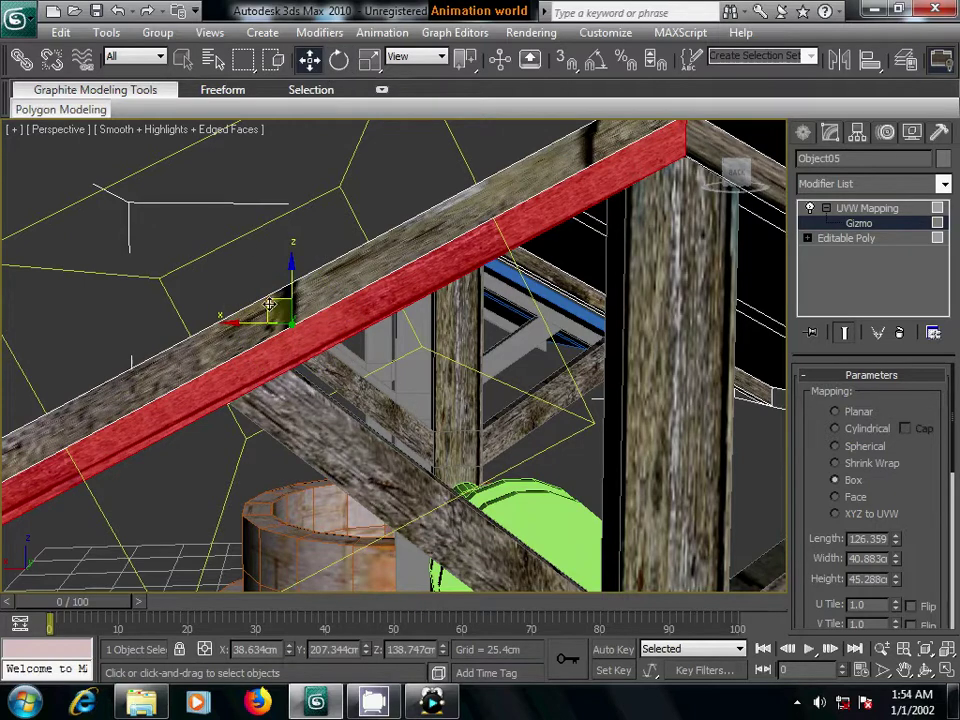
mouse_move(281, 300)
mouse_down()
mouse_move(270, 307)
mouse_move(277, 311)
mouse_up()
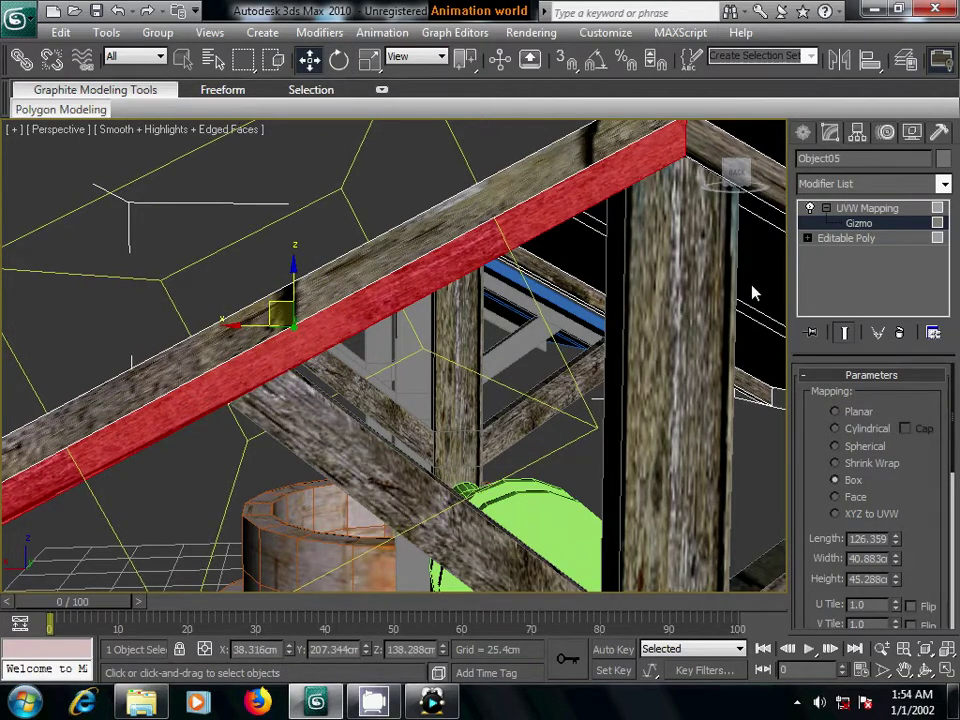
key(e)
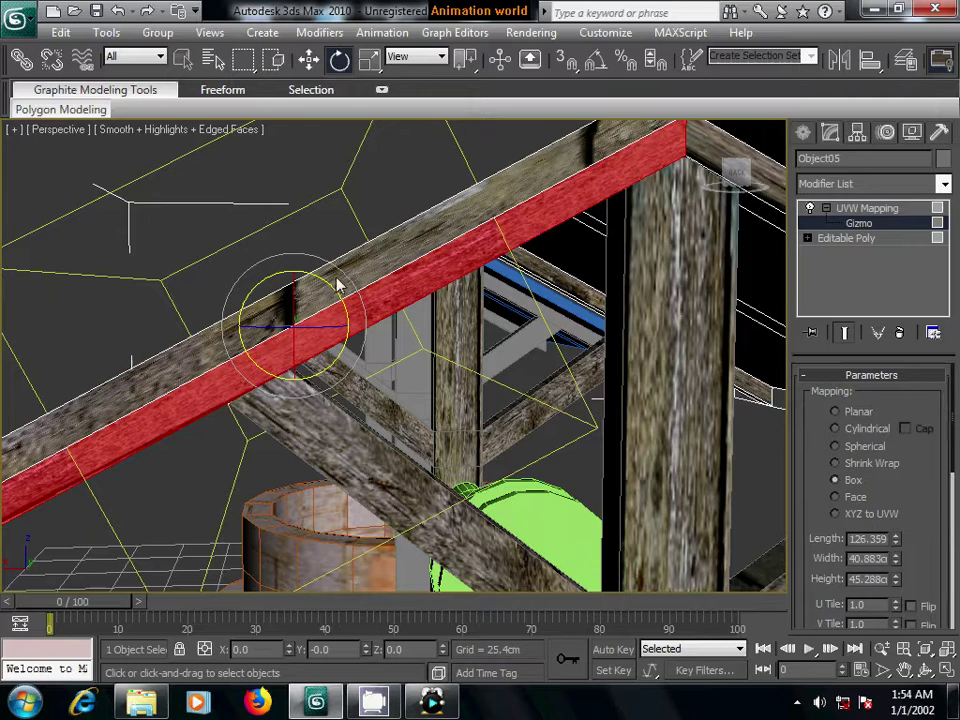
drag(325, 283, 324, 282)
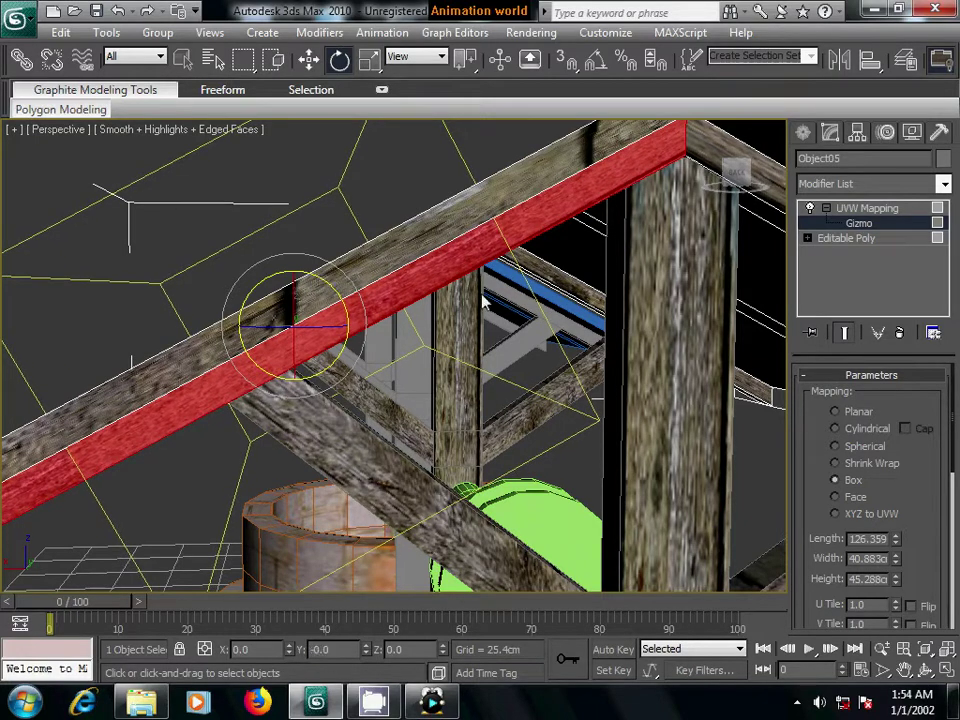
- Collapse the mapping into the roof's Editable Poly, then frame the well and deselect everything
right_click(860, 208)
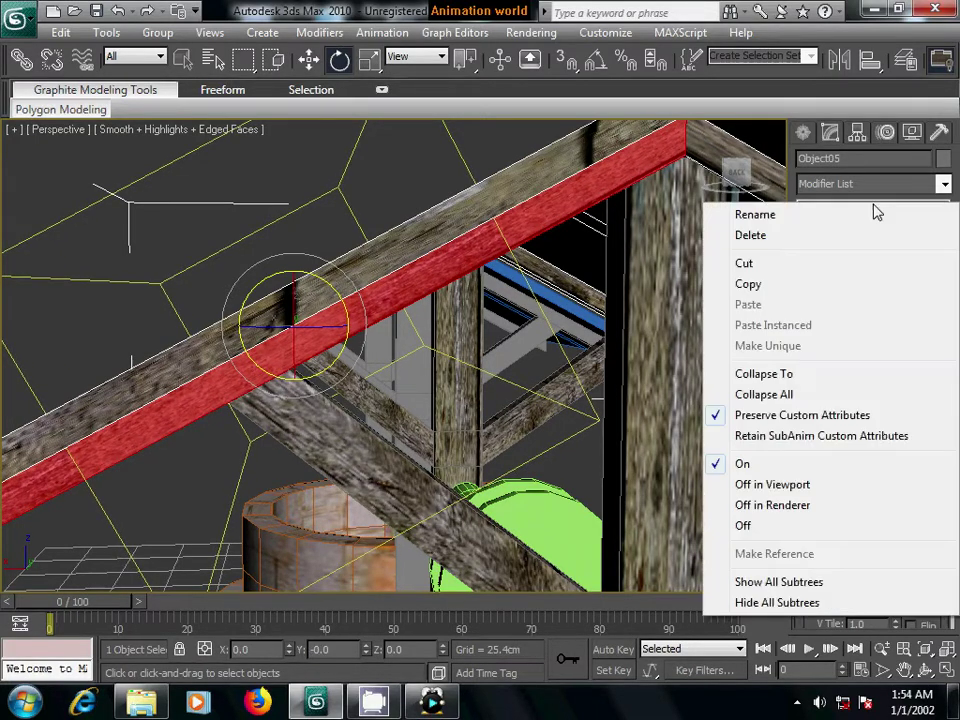
click(748, 368)
click(563, 423)
alt+middle_drag(563, 423, 508, 378)
key(shift+z)
click(714, 439)
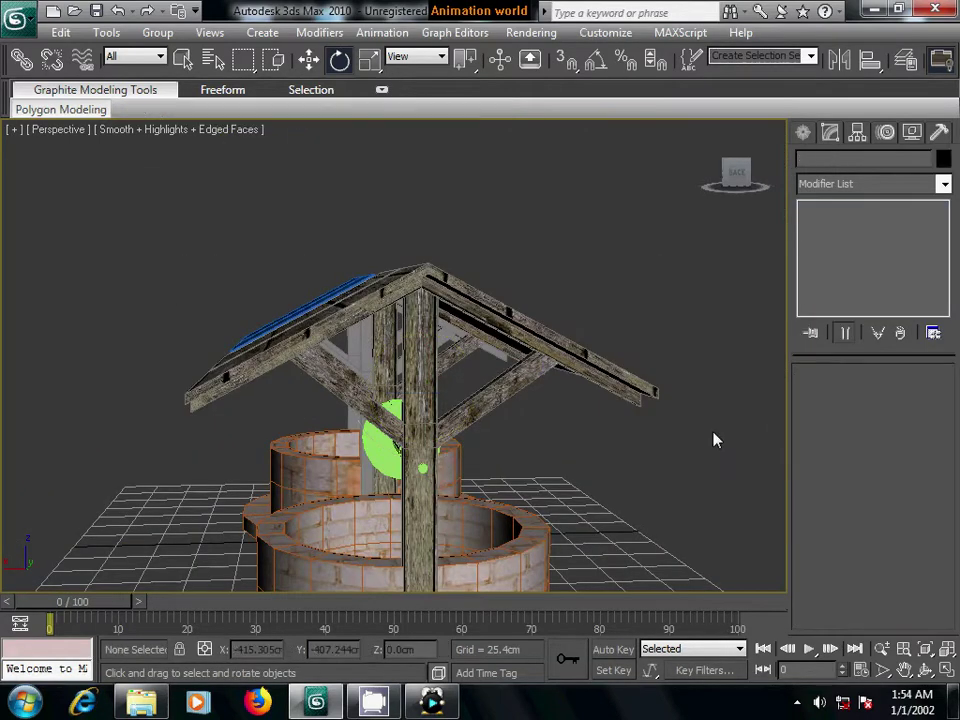
mouse_move(446, 209)
alt+middle_down()
mouse_move(424, 229)
mouse_move(392, 216)
mouse_move(381, 181)
mouse_move(386, 214)
mouse_move(315, 199)
mouse_move(231, 206)
mouse_move(484, 219)
mouse_move(375, 229)
mouse_move(364, 225)
mouse_move(540, 208)
mouse_move(491, 242)
mouse_move(497, 229)
alt+middle_up()
- Select two rafter faces on Object05 at Polygon level
click(660, 287)
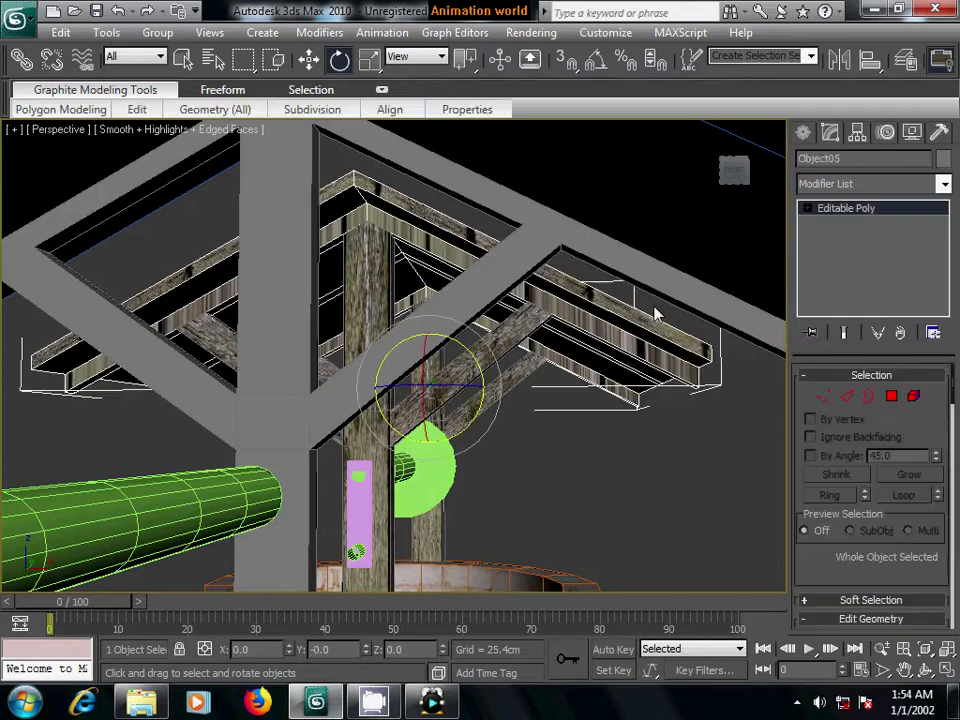
click(893, 397)
click(620, 330)
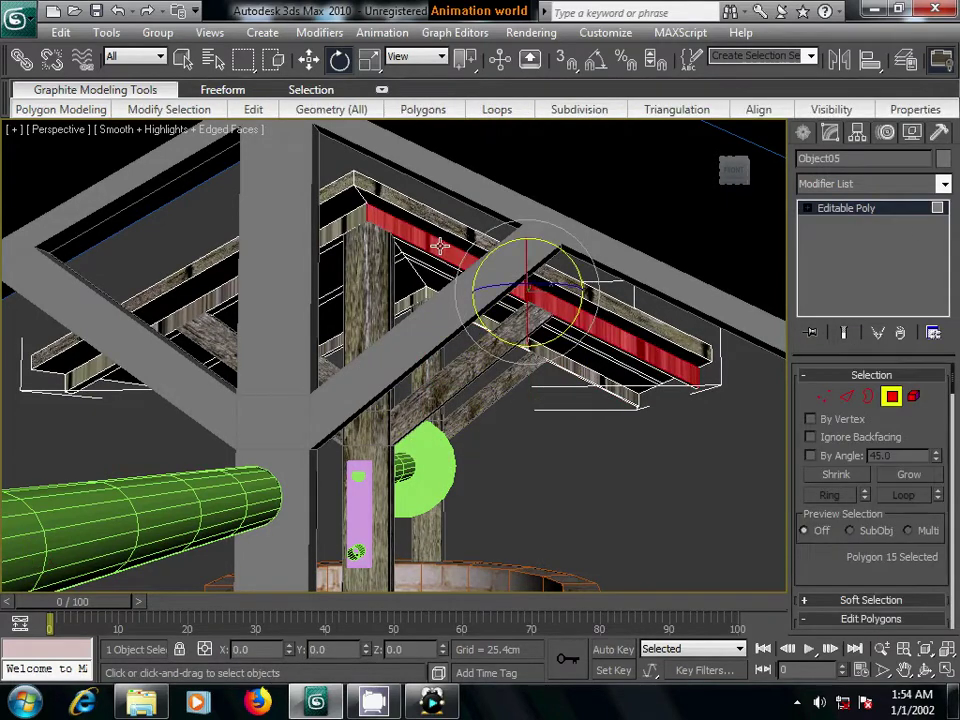
click(943, 184)
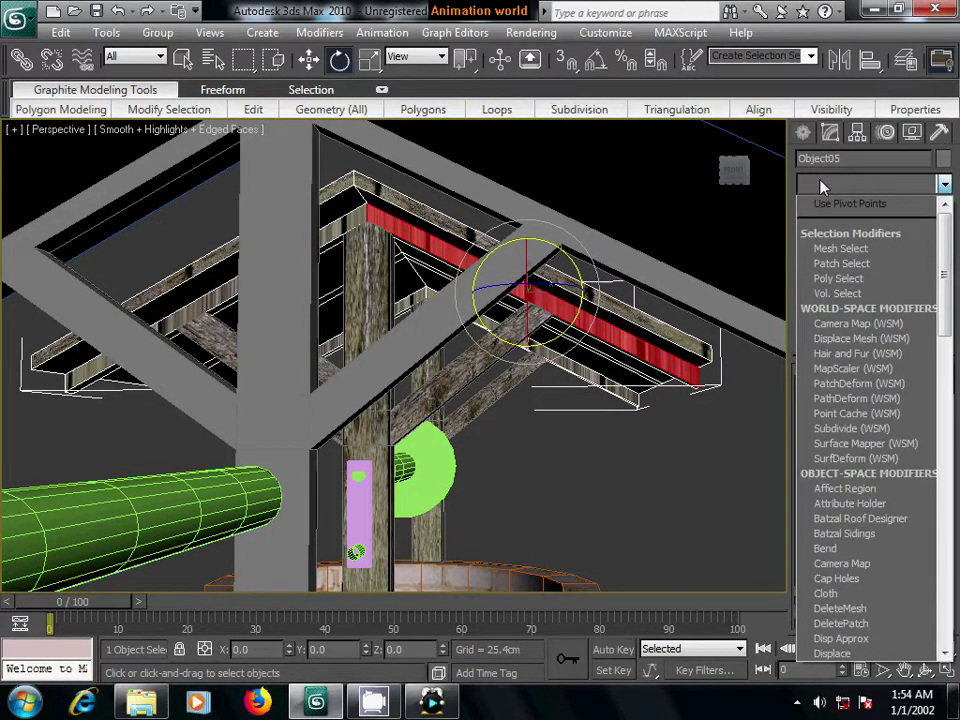
click(608, 395)
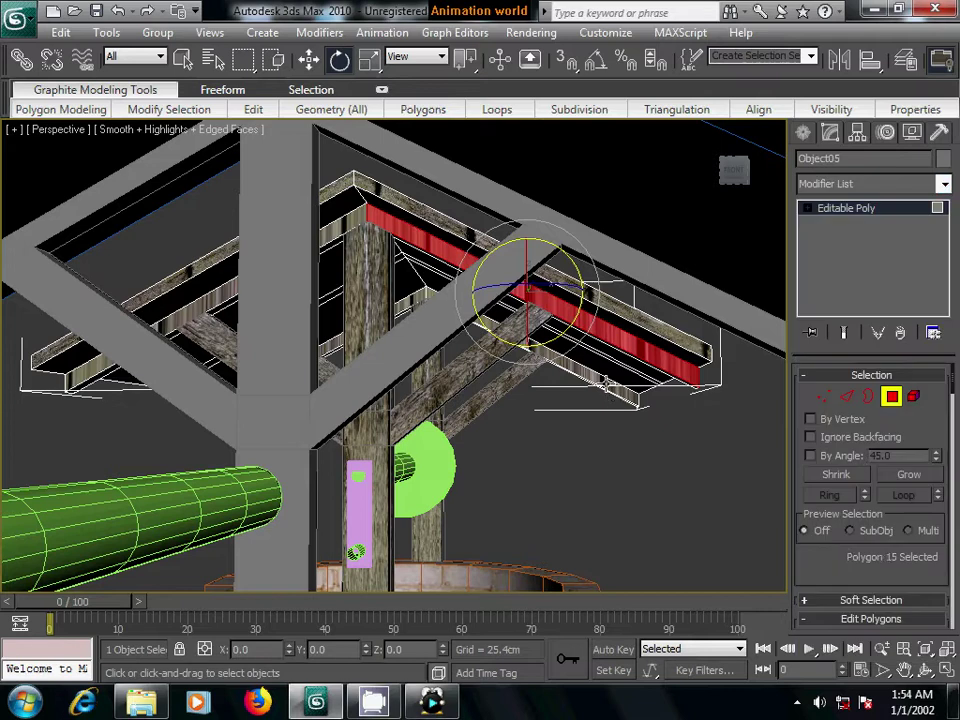
ctrl+click(605, 391)
- Apply a Box UVW Mapping to the faces and rotate its gizmo about 97° on Y
click(824, 183)
key(u)
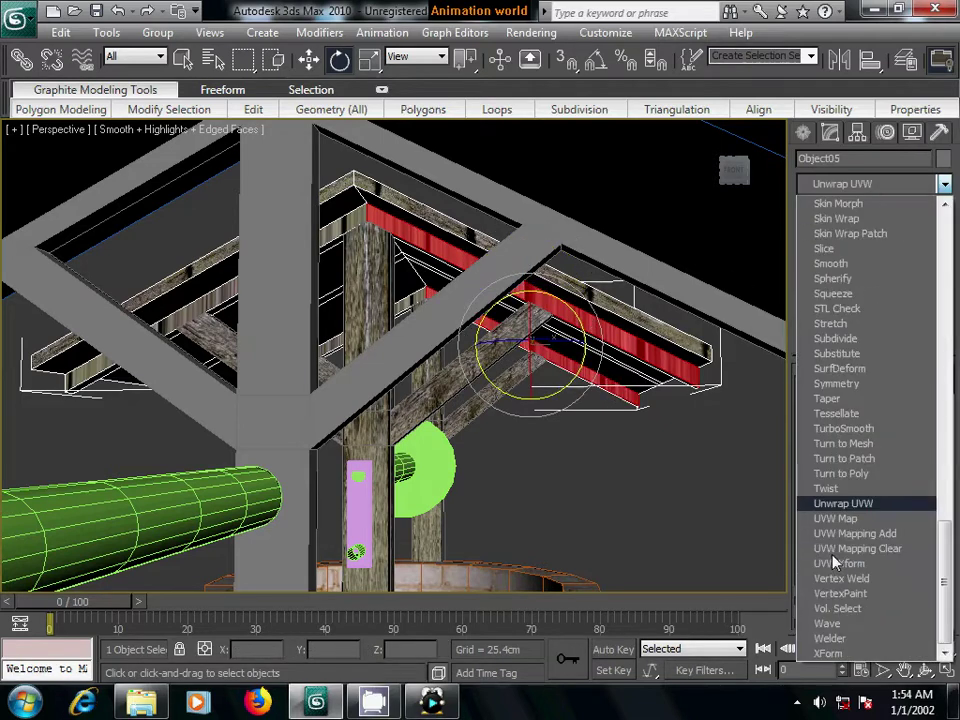
click(826, 520)
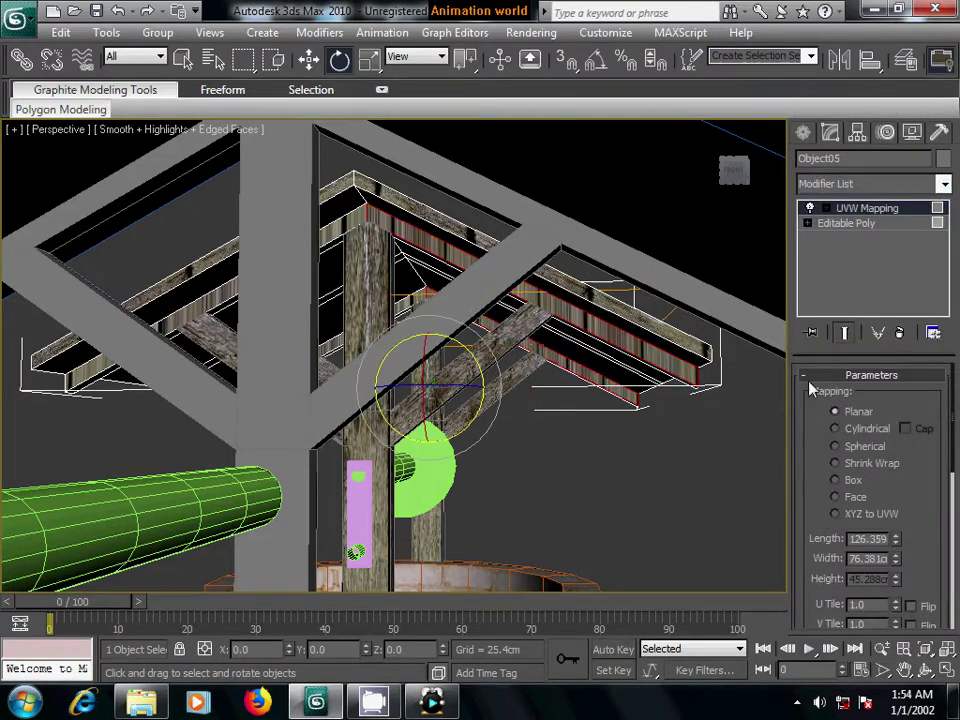
click(835, 480)
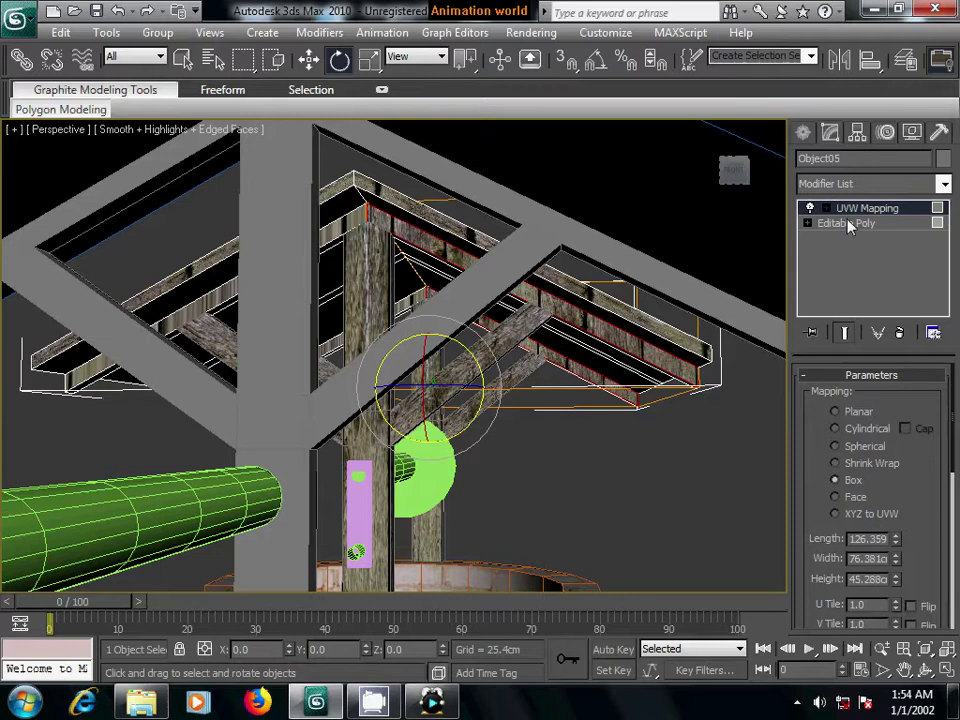
click(826, 208)
click(858, 223)
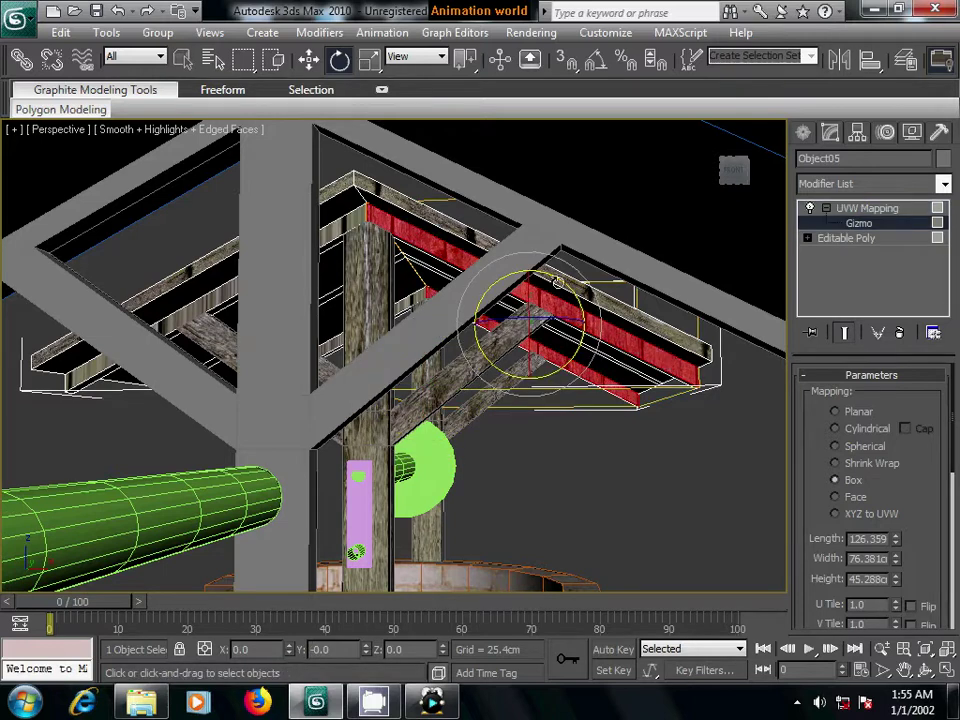
mouse_move(556, 275)
mouse_down()
mouse_move(715, 368)
mouse_move(761, 377)
mouse_up()
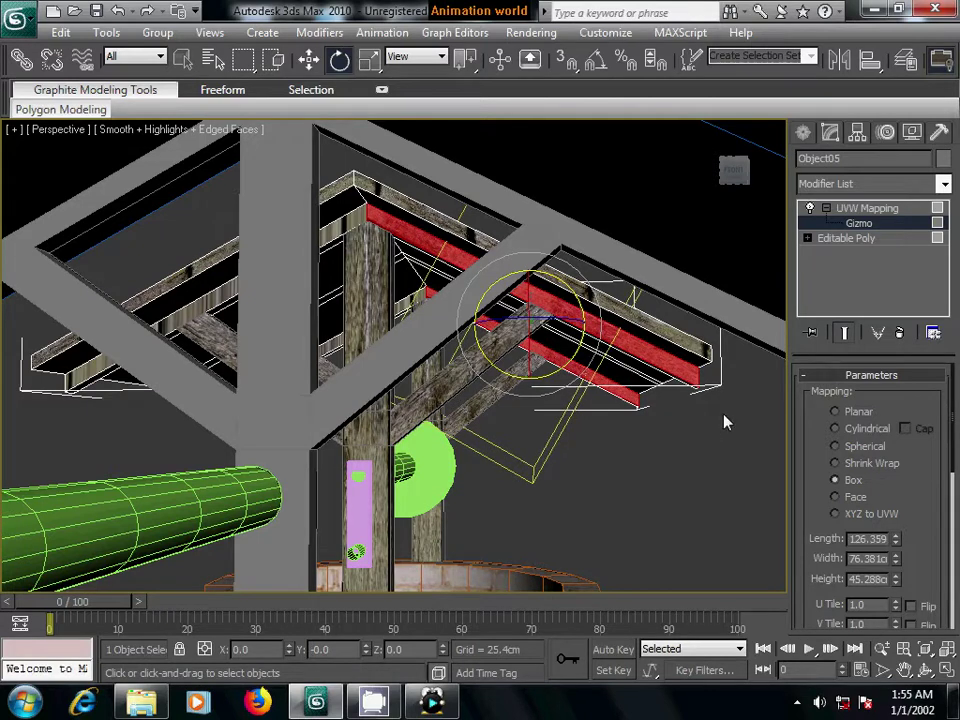
- Collapse the rafter faces' mapping into the Editable Poly mesh
mouse_move(855, 208)
alt+middle_down()
mouse_move(823, 279)
mouse_move(612, 484)
alt+middle_up()
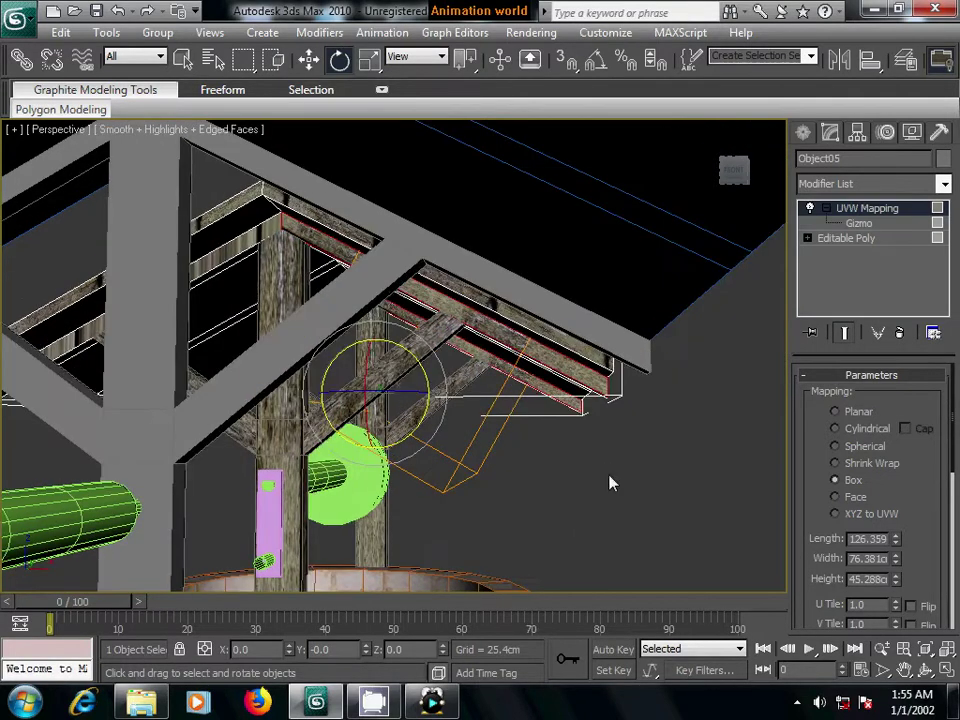
right_click(858, 216)
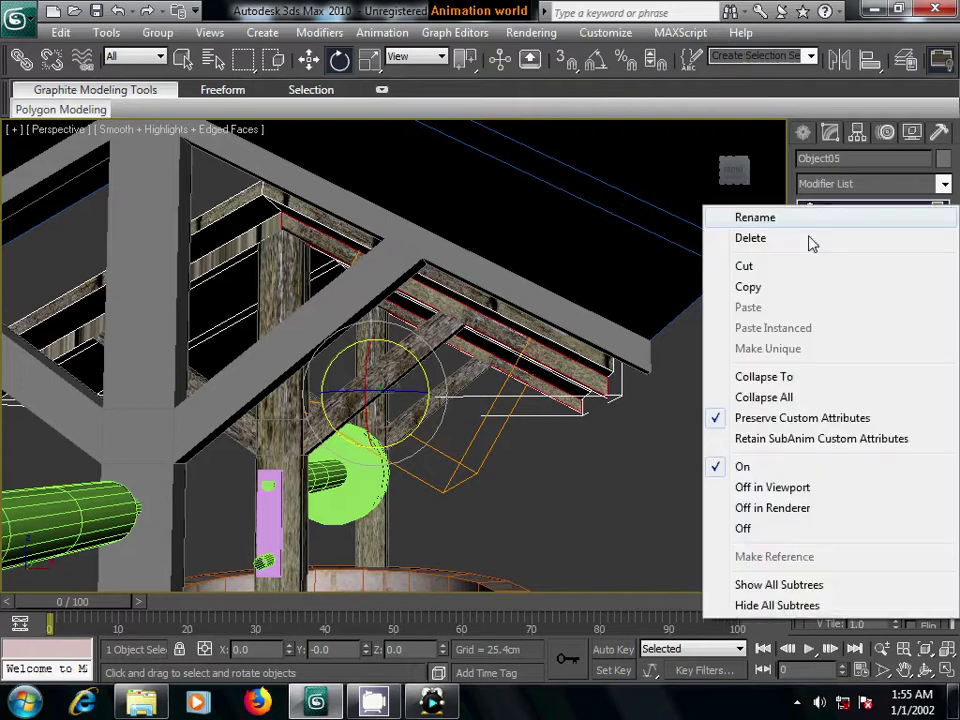
click(782, 392)
click(570, 426)
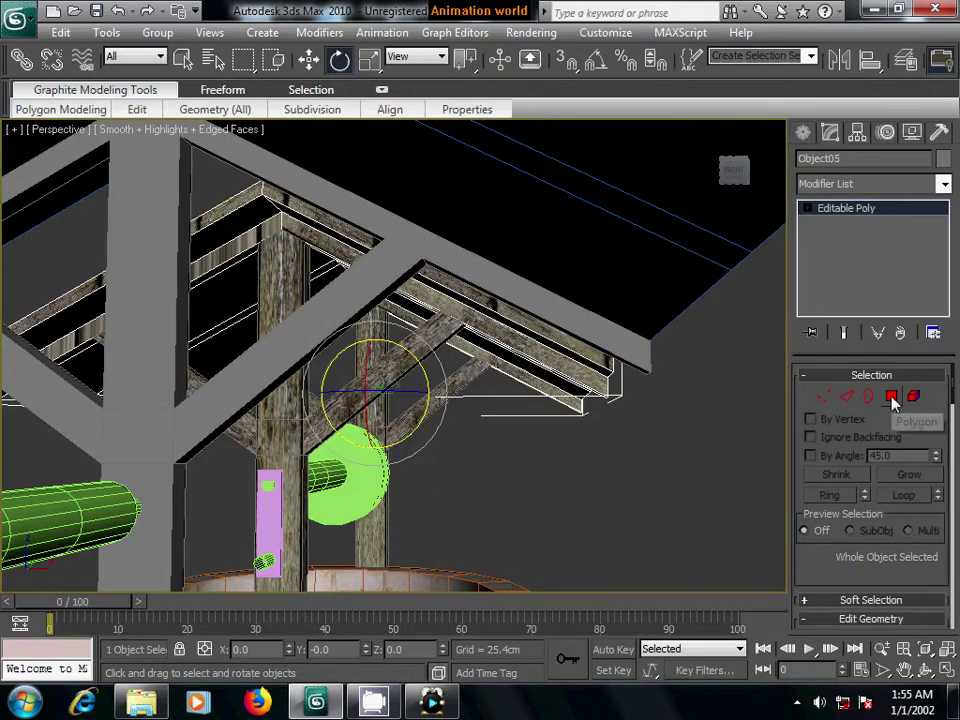
- Select another pair of beam faces at Polygon level
click(891, 396)
click(240, 262)
alt+middle_drag(230, 255, 294, 354)
click(260, 343)
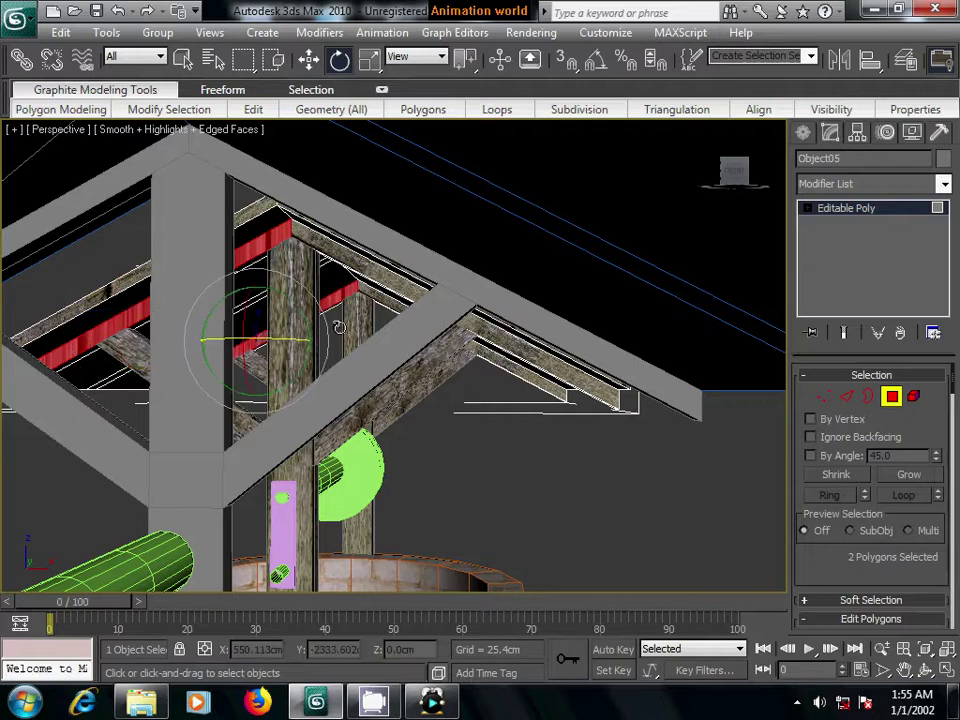
- Apply a Box UVW Mapping to the beam faces and turn its gizmo
click(822, 186)
key(u)
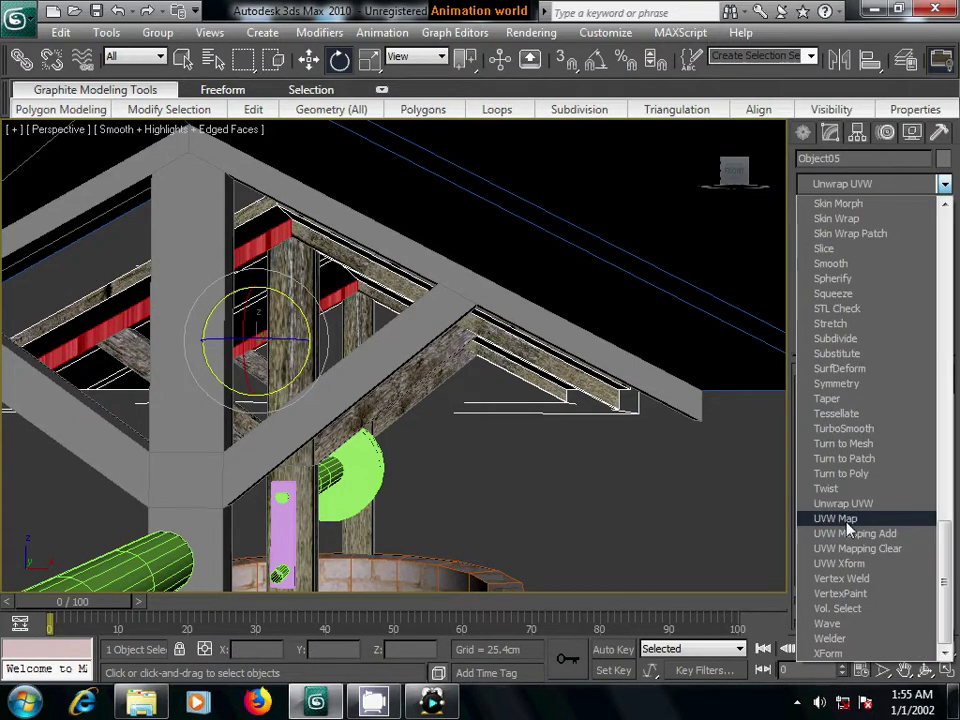
click(838, 518)
click(835, 480)
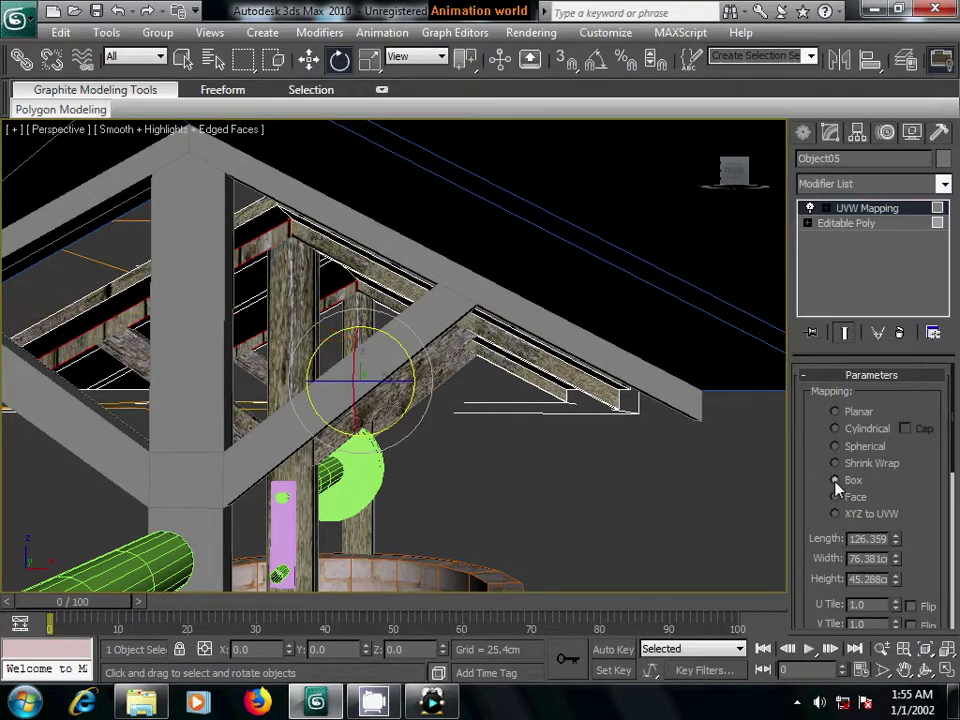
click(825, 208)
click(850, 223)
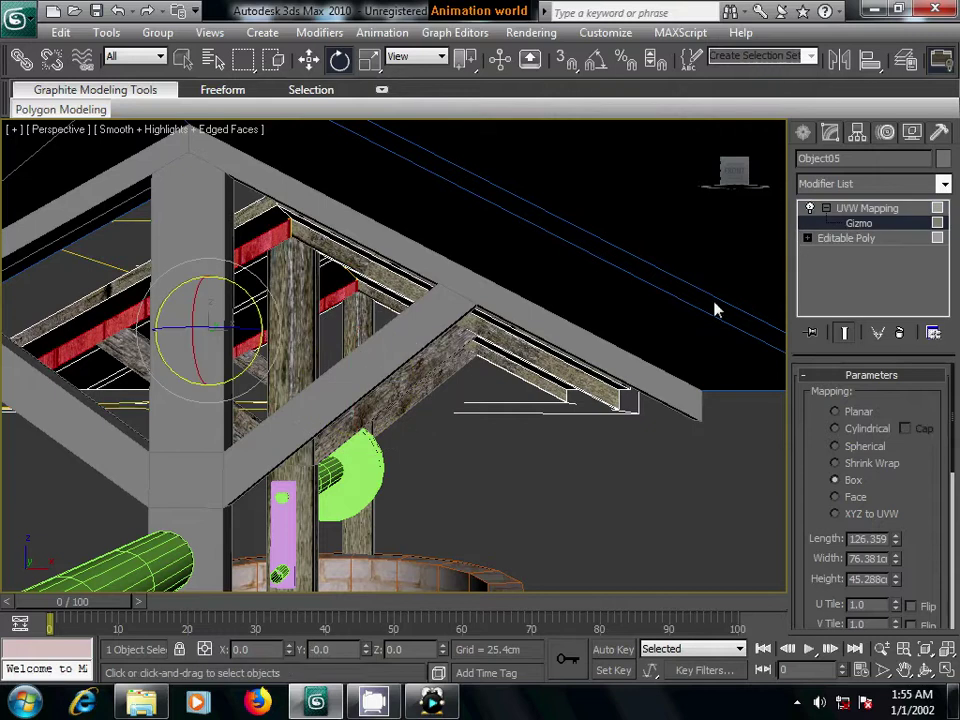
alt+middle_drag(313, 378, 401, 386)
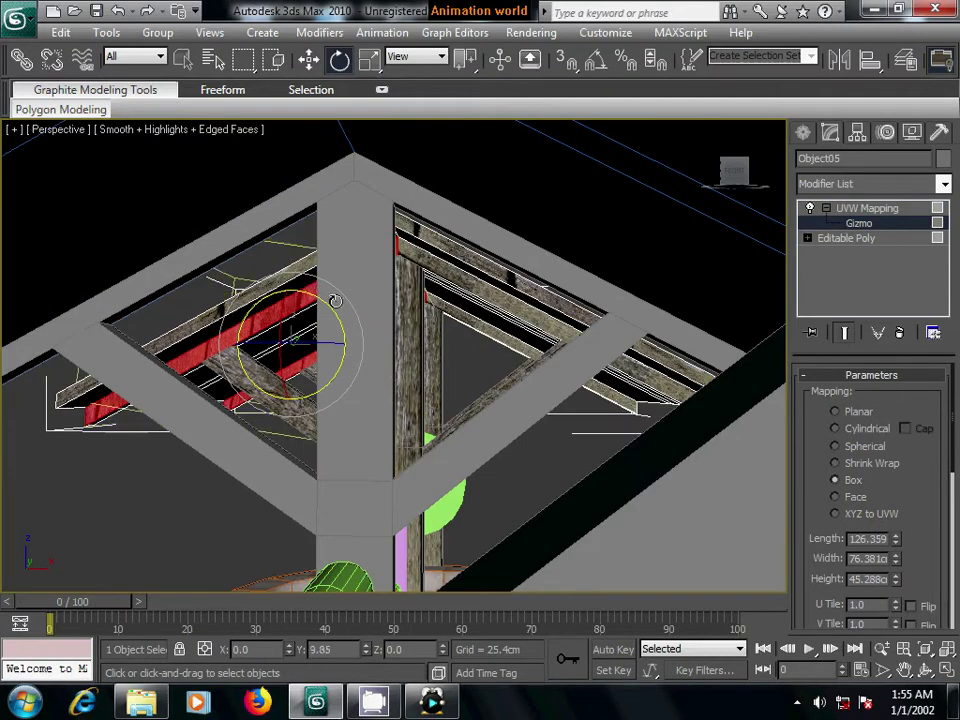
- Collapse the beam faces' mapping into the mesh and select the roof object Box02
drag(328, 298, 424, 324)
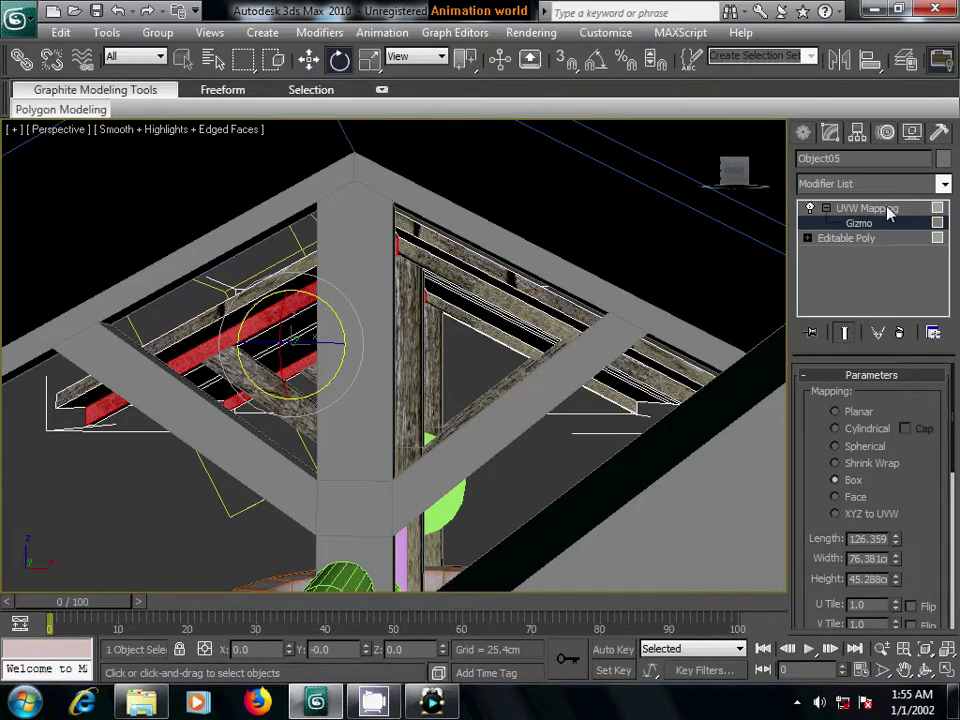
right_click(827, 210)
click(787, 378)
click(568, 425)
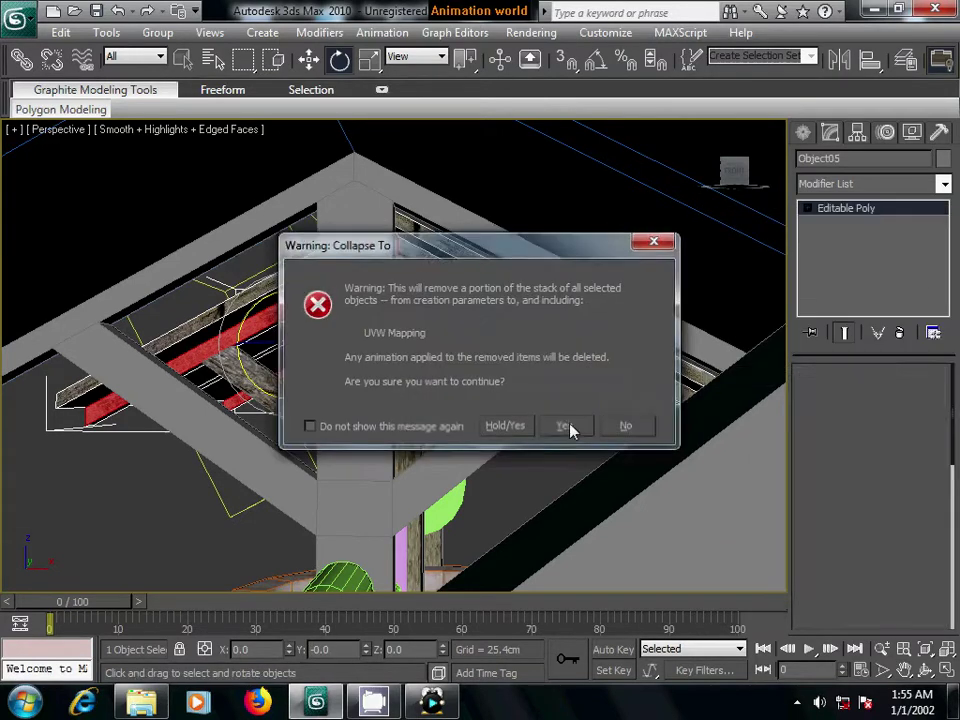
click(640, 326)
key(shift+z)
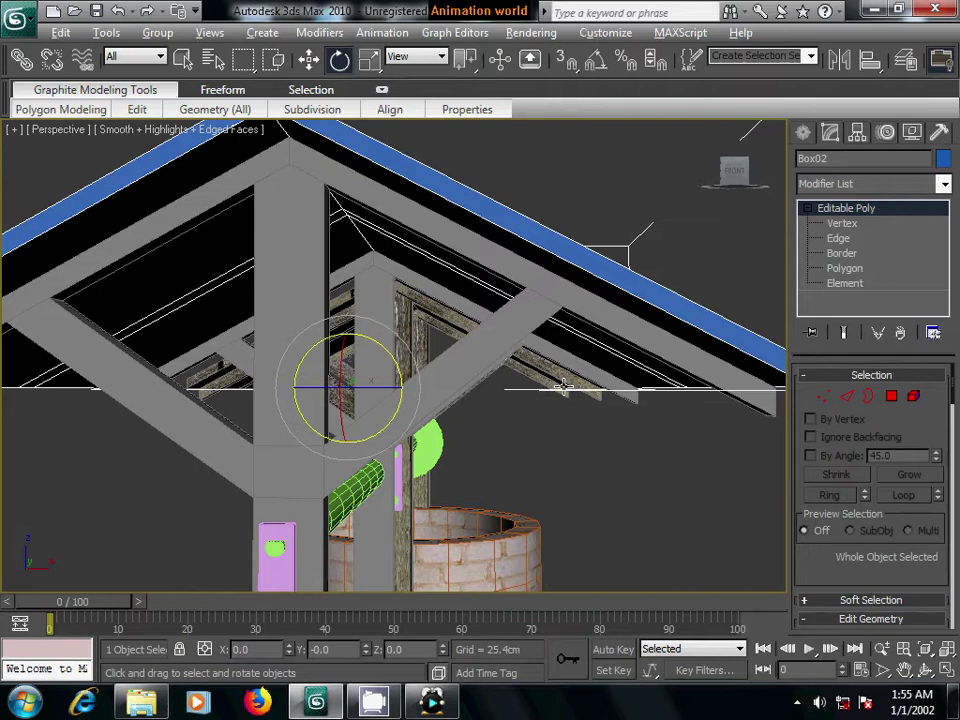
- Select Object05 and pick six polygons along its front roof edge beam at Polygon level
key(shift+z)
key(shift+z)
key(shift+z)
key(shift+z)
key(shift+z)
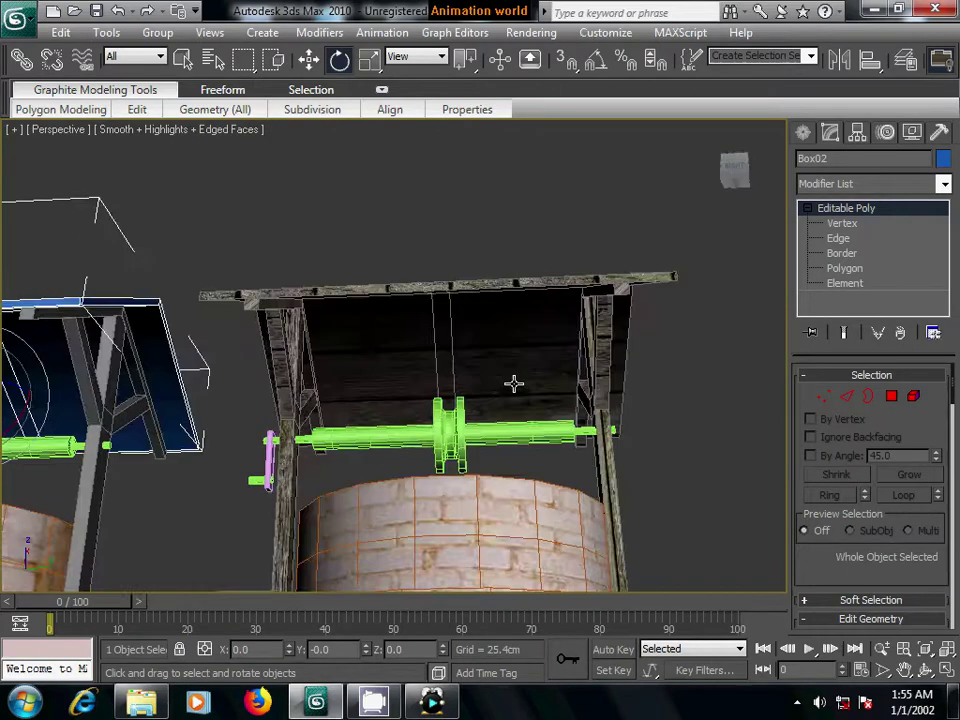
key(shift+z)
key(shift+z)
key(shift+z)
key(shift+z)
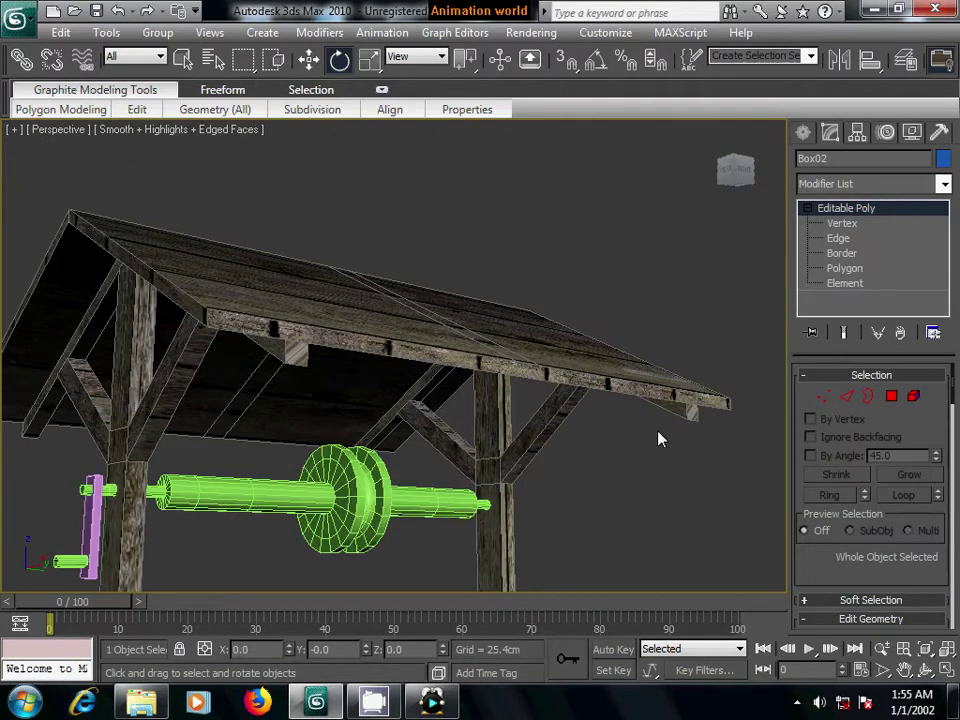
click(622, 368)
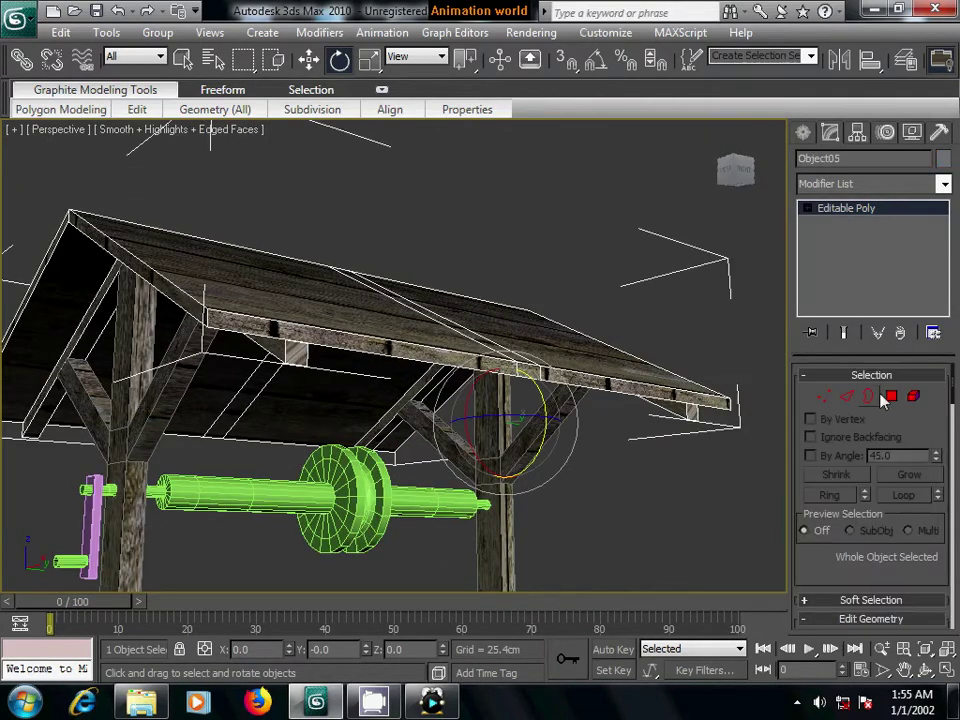
key(4)
click(640, 395)
ctrl+click(525, 368)
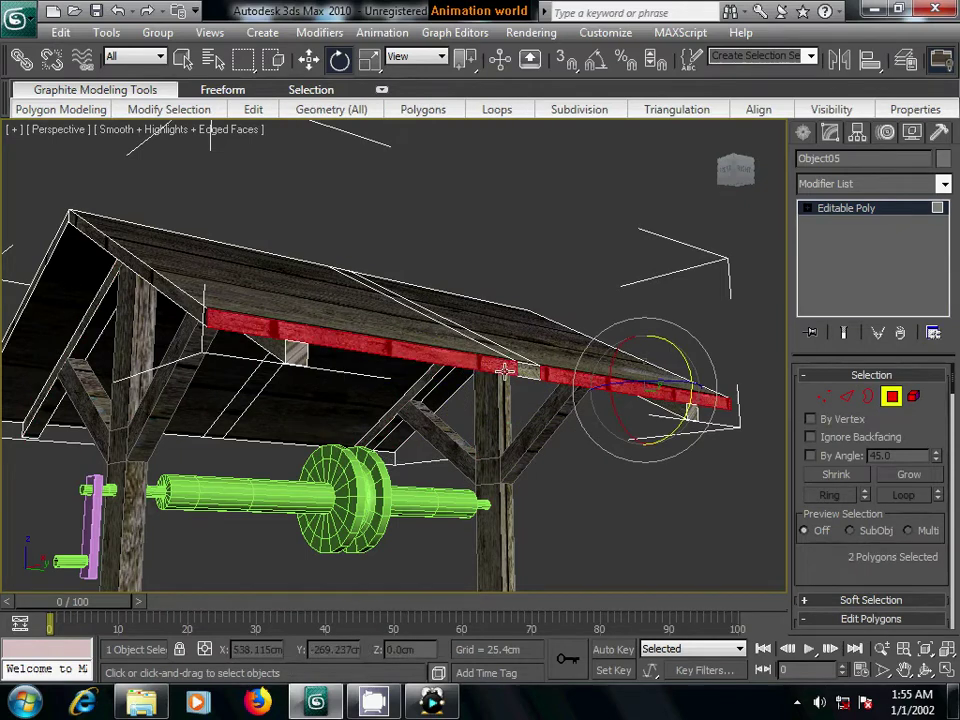
ctrl+click(525, 368)
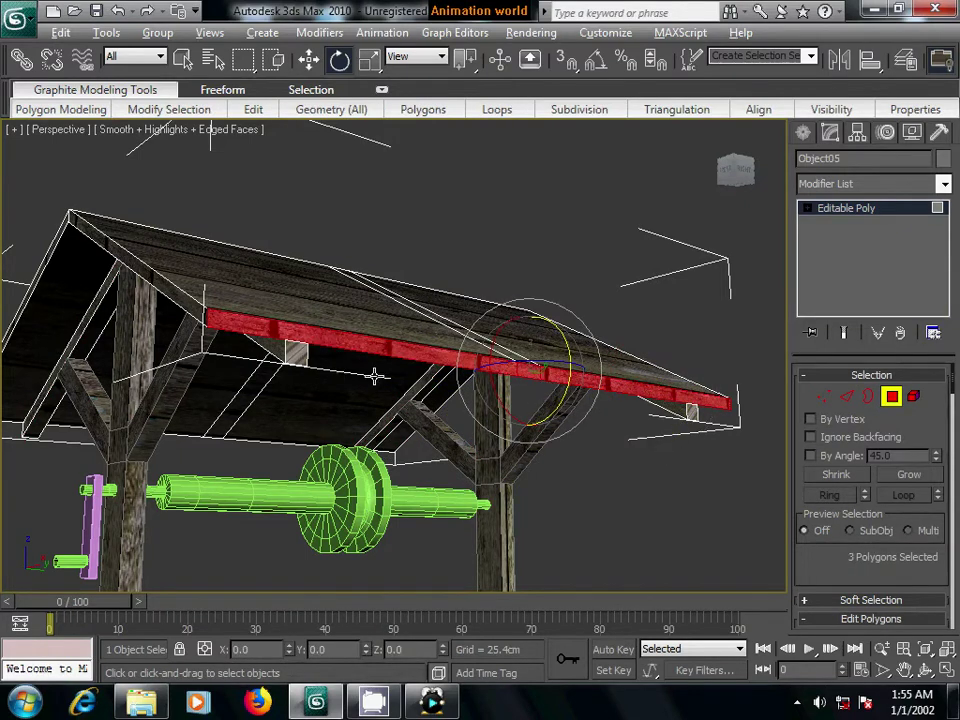
alt+middle_drag(375, 375, 289, 371)
ctrl+click(333, 325)
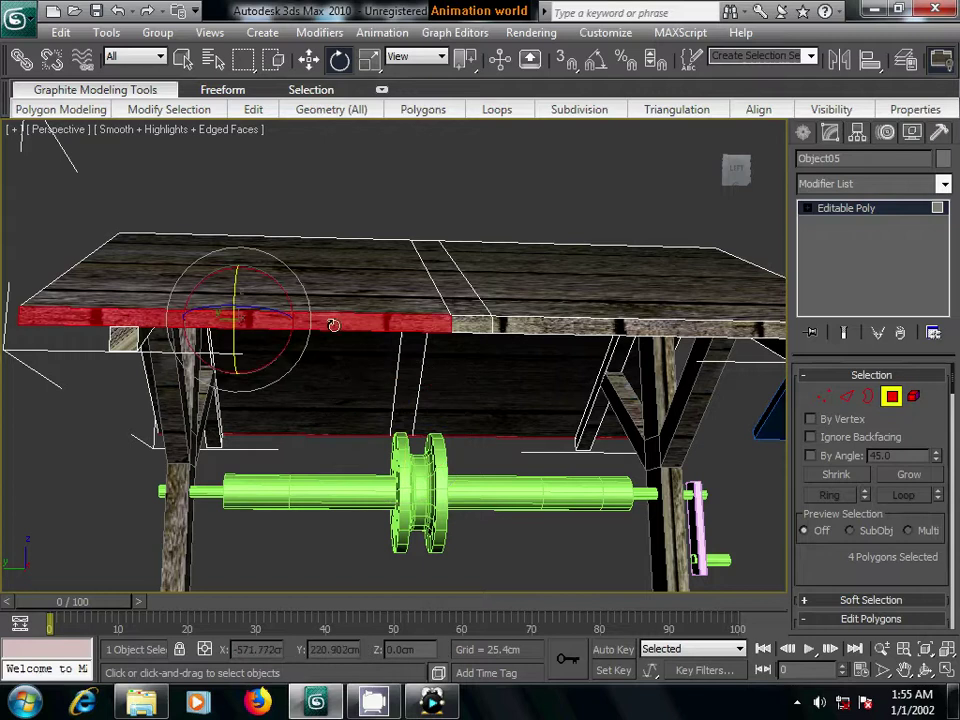
ctrl+click(482, 322)
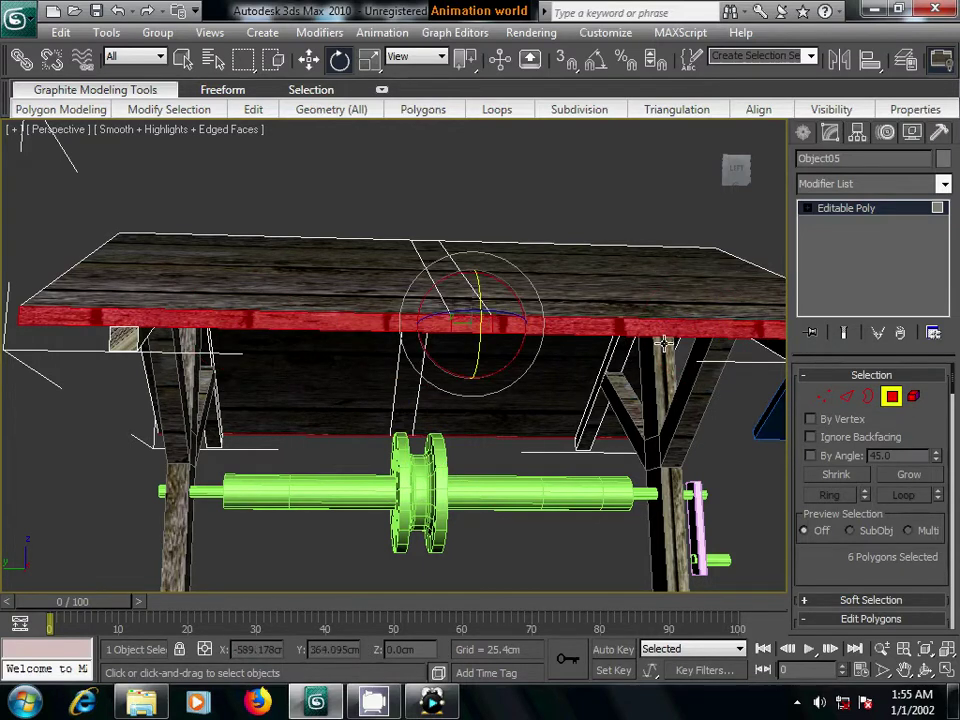
alt+middle_drag(482, 320, 435, 343)
alt+middle_drag(310, 343, 596, 364)
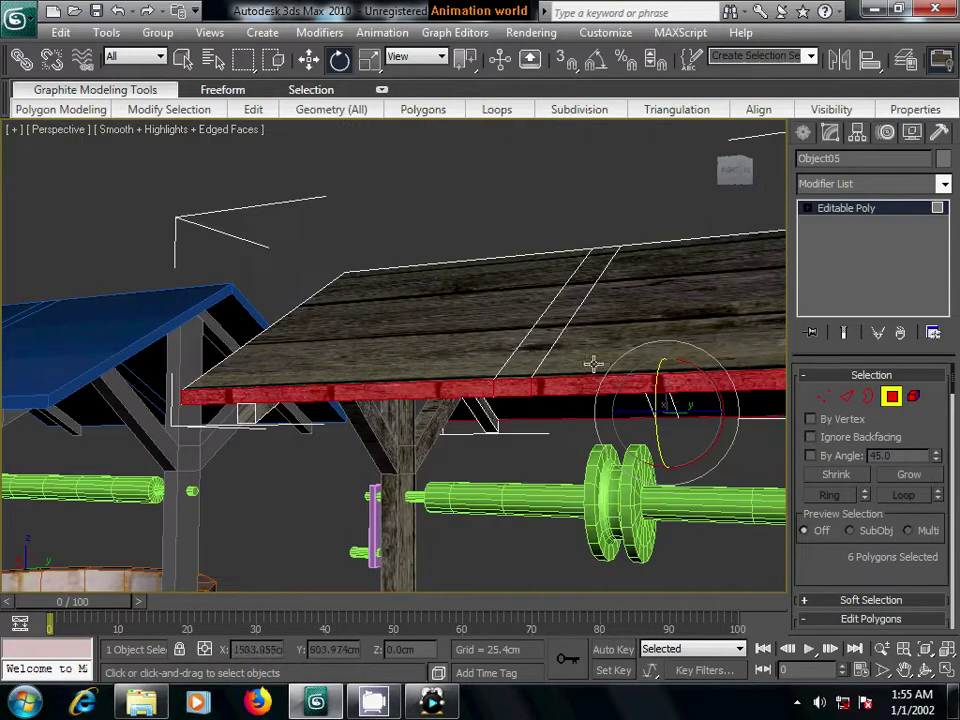
- Apply a Box-projection UVW Map modifier to the selected front beam faces
click(943, 184)
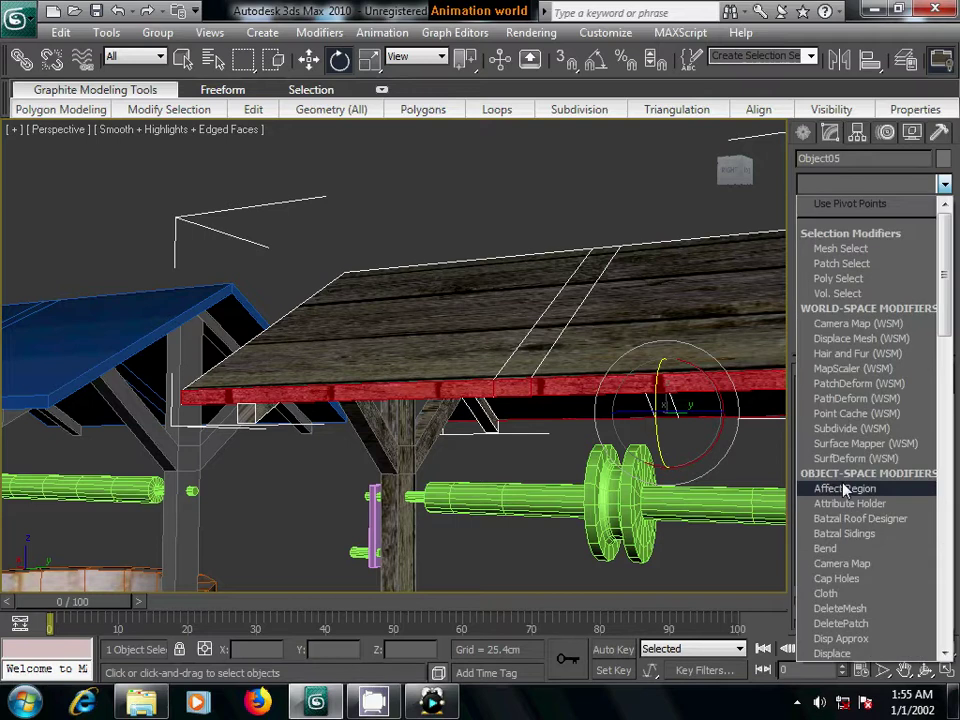
scroll(843, 495, down, 20)
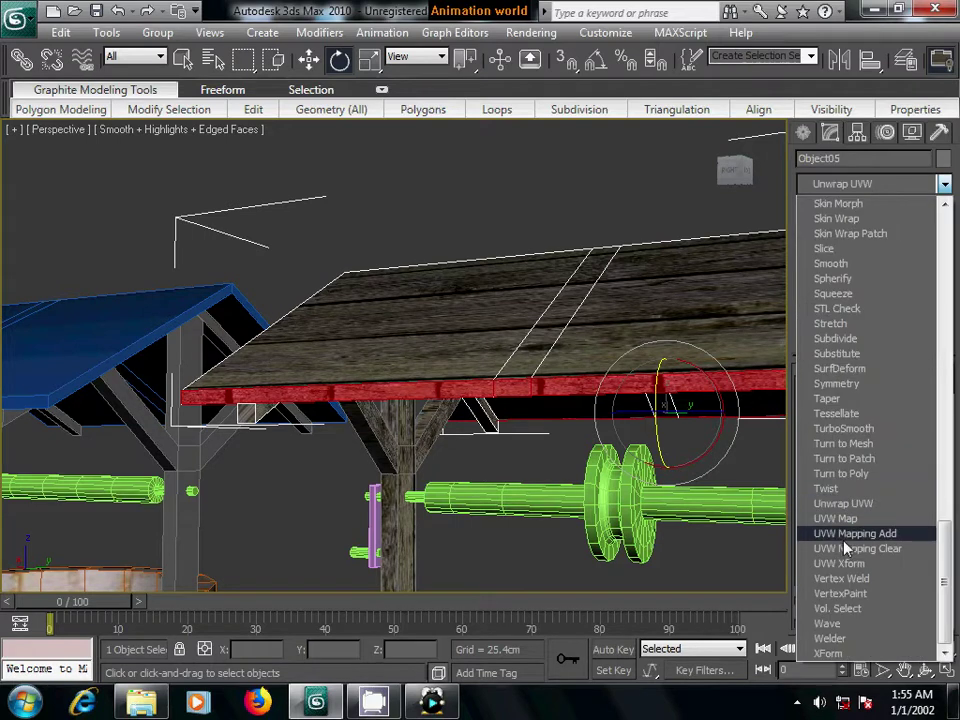
click(818, 517)
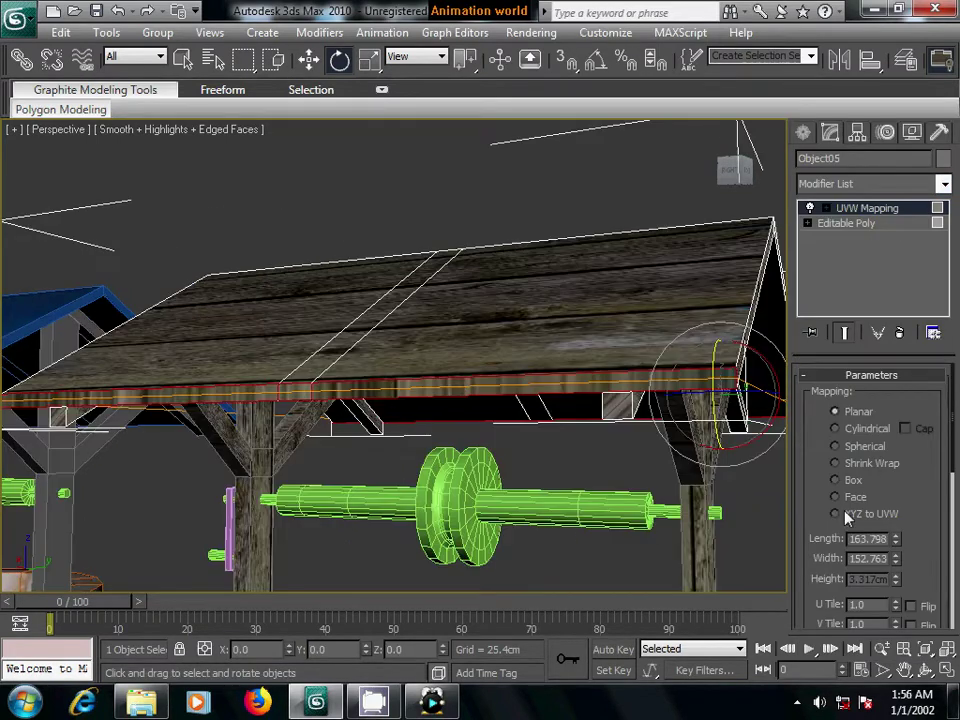
click(835, 481)
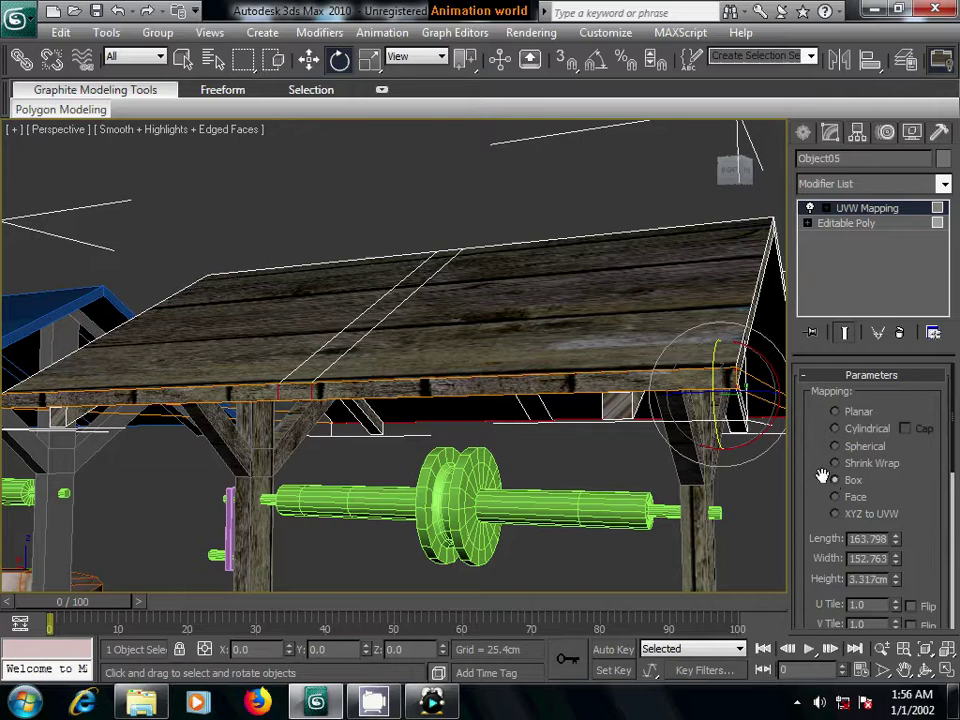
alt+middle_drag(654, 444, 589, 439)
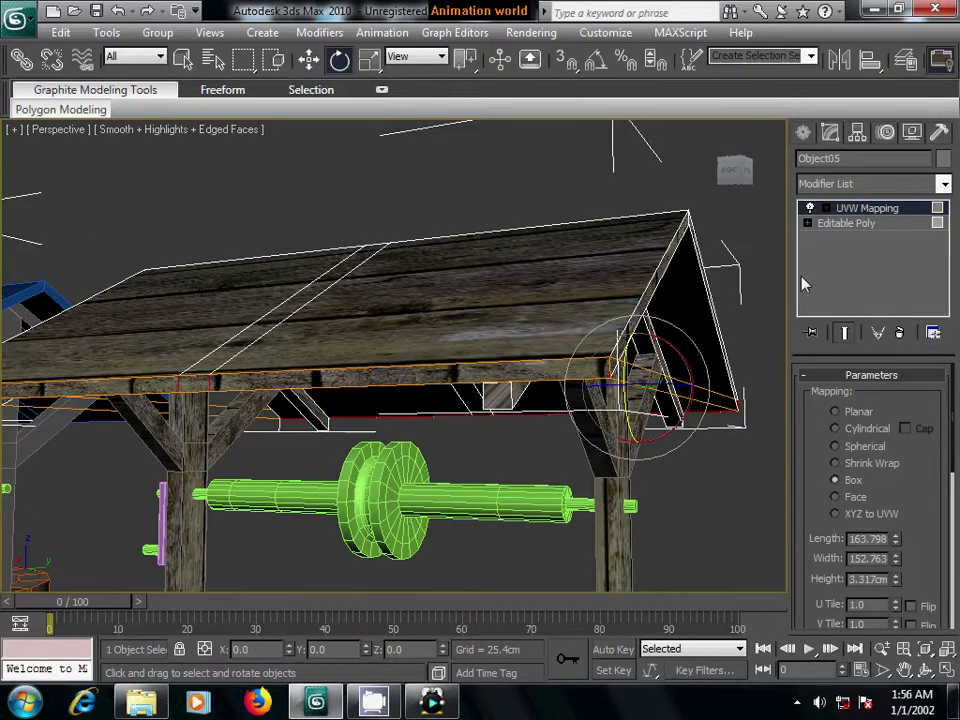
- Rotate the mapping gizmo about its X axis and reduce its length to about 77 and its width
click(825, 208)
click(858, 223)
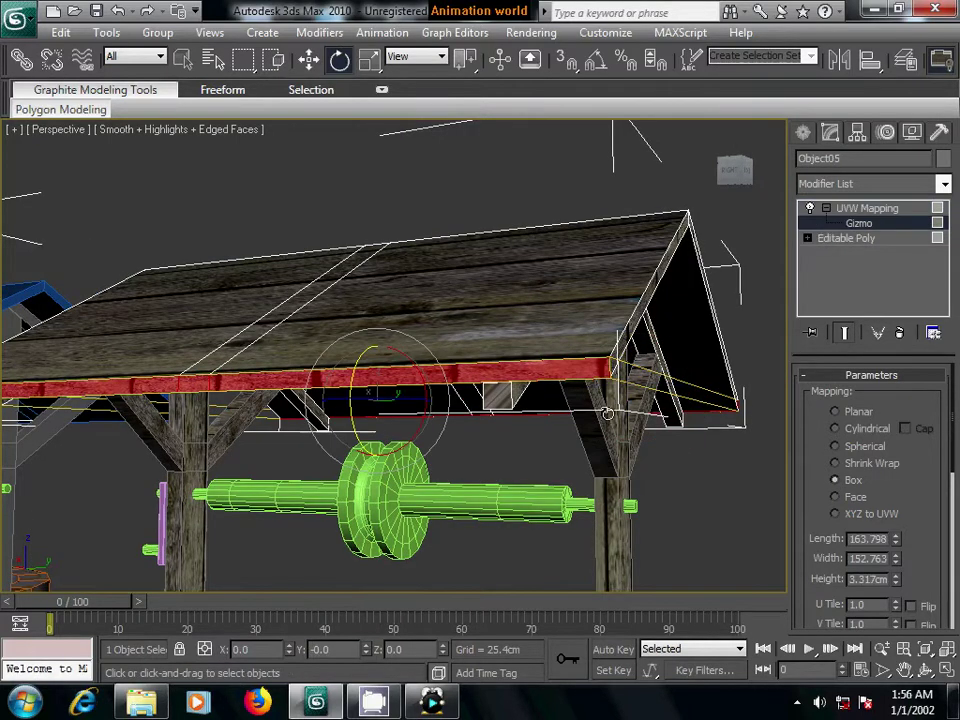
mouse_move(405, 357)
mouse_down()
mouse_move(576, 399)
mouse_move(590, 412)
mouse_up()
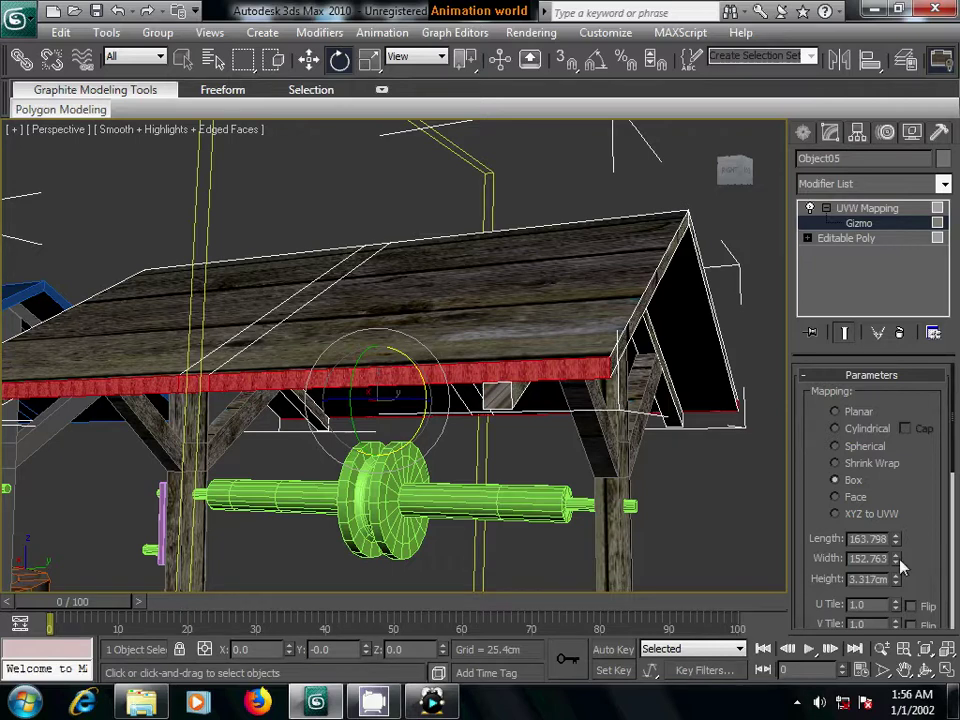
drag(897, 548, 904, 592)
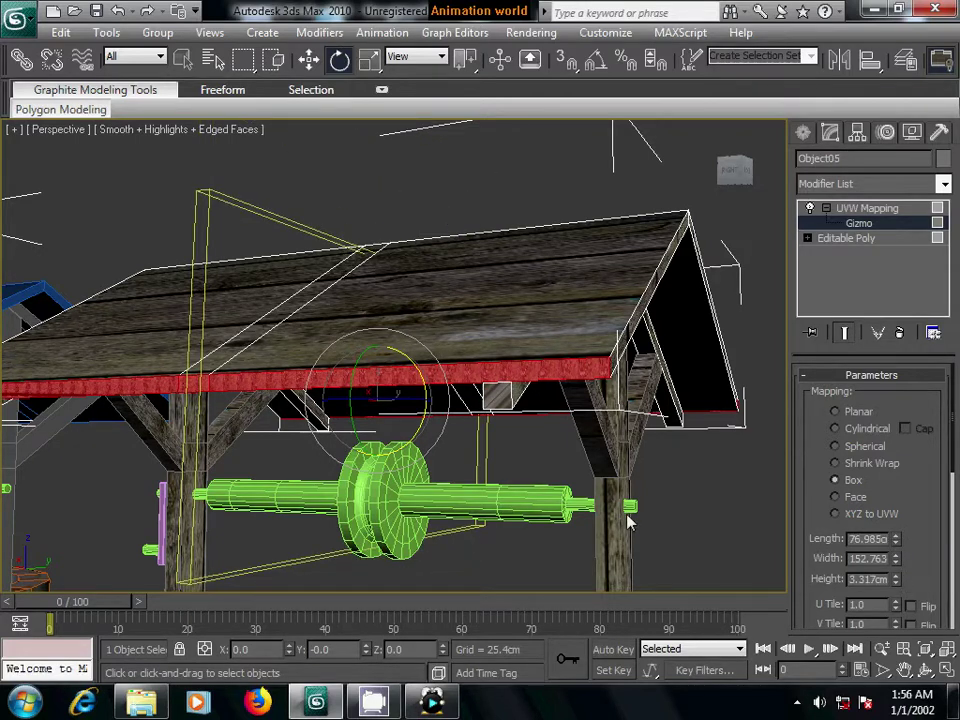
mouse_move(498, 472)
alt+middle_down()
mouse_move(561, 463)
mouse_move(489, 501)
mouse_move(503, 506)
alt+middle_up()
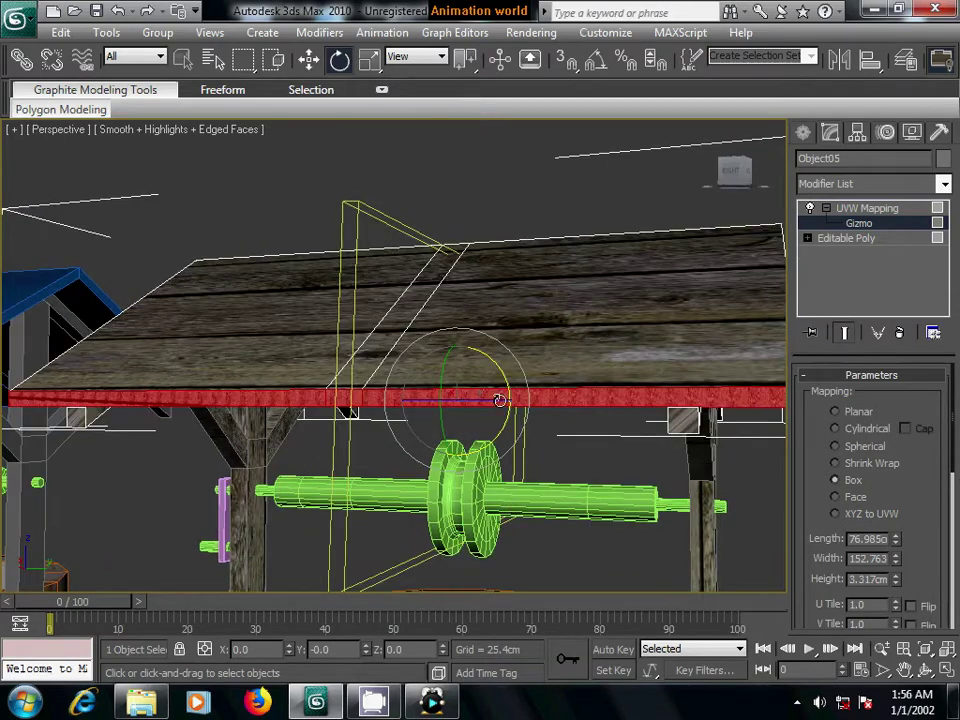
drag(506, 385, 506, 382)
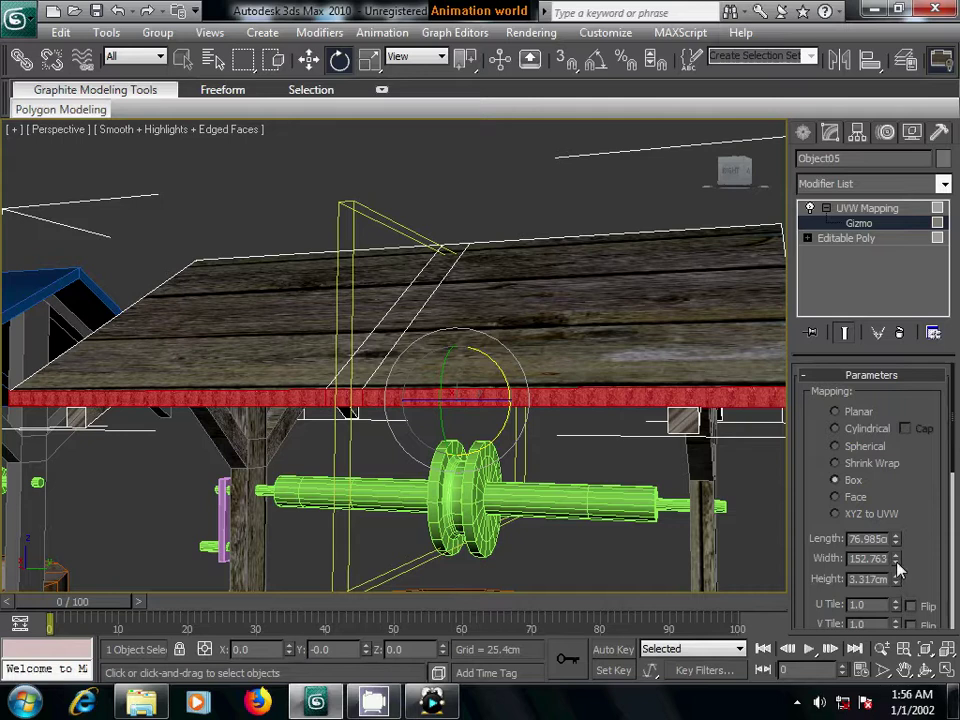
drag(898, 570, 895, 597)
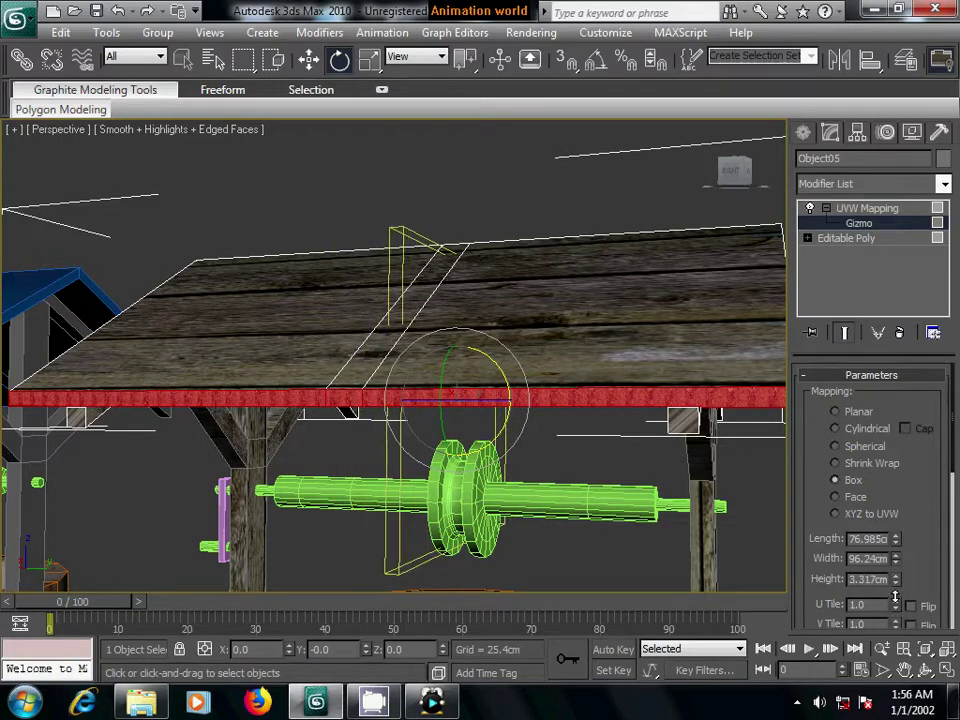
click(853, 214)
- Shorten the mapping length, reset U Tile to 1.0, and trim the width to 91.524
alt+middle_drag(628, 403, 465, 376)
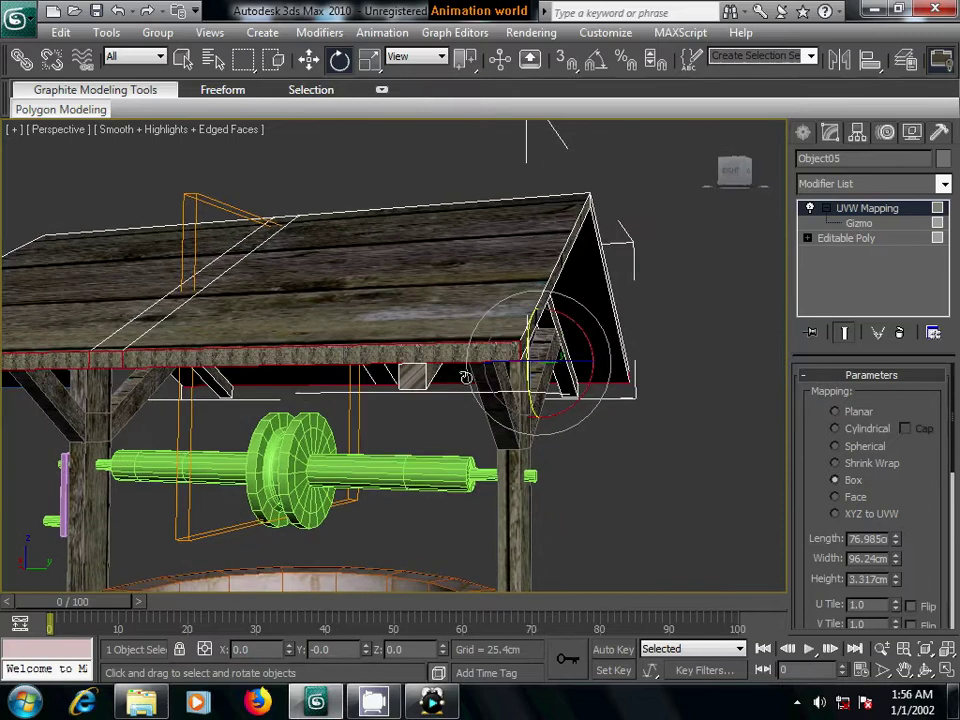
scroll(590, 463, up, 3)
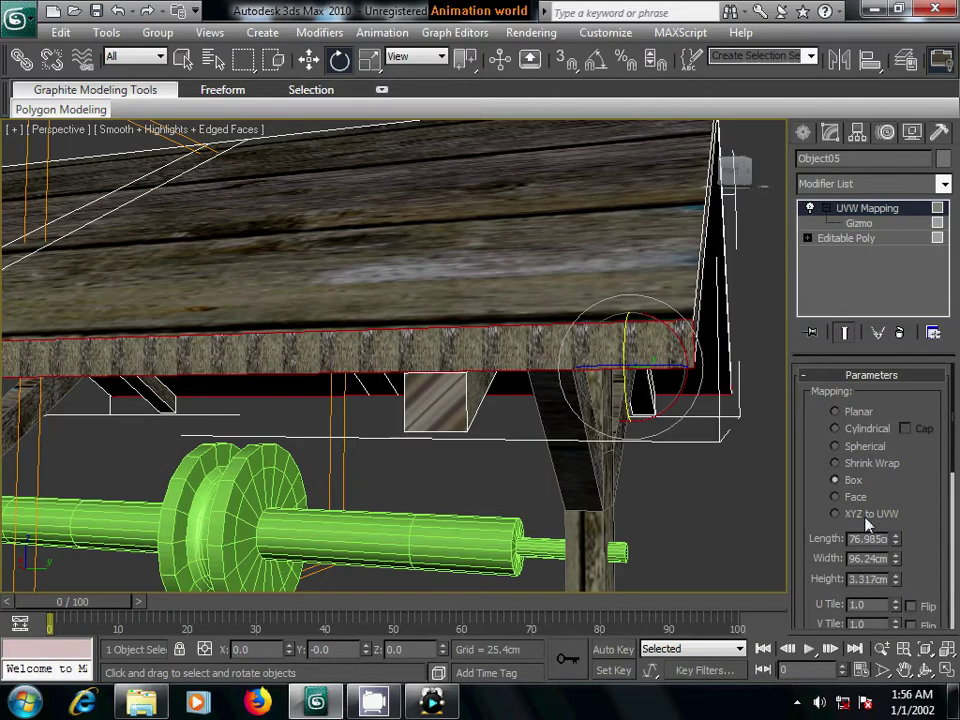
drag(897, 566, 911, 614)
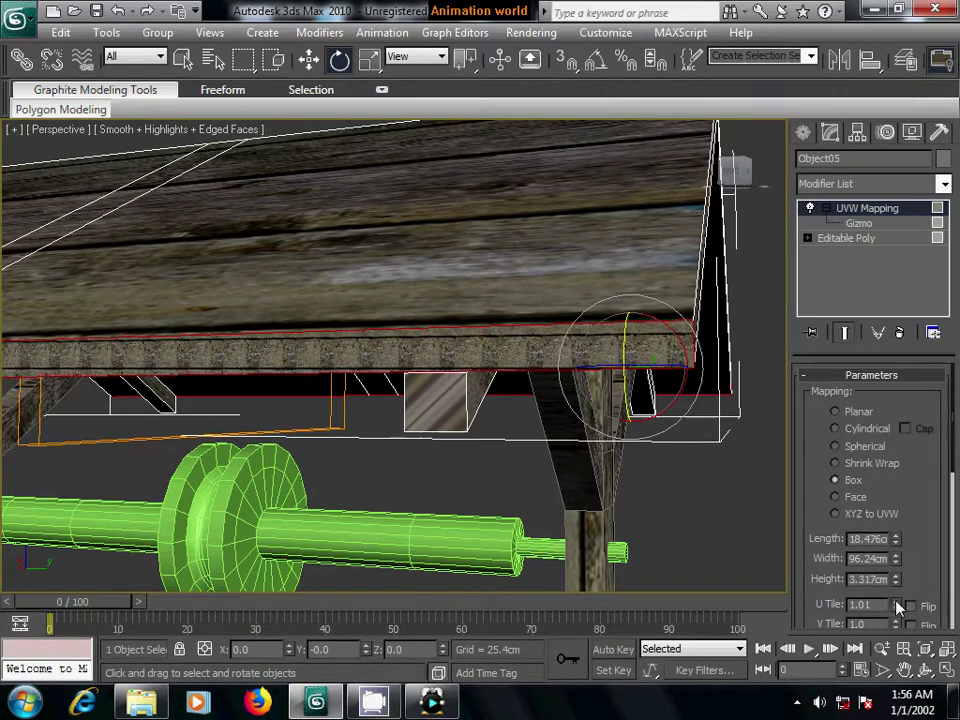
mouse_move(898, 612)
mouse_down()
mouse_move(895, 560)
mouse_move(881, 605)
mouse_up()
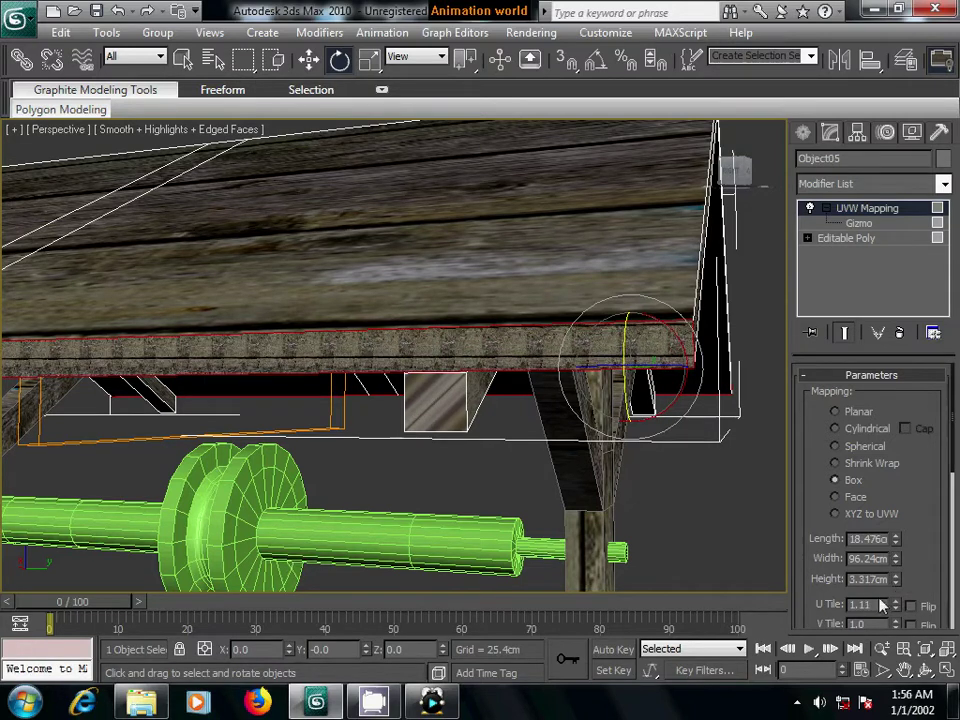
double_click(878, 605)
text(1)
key(Return)
click(897, 566)
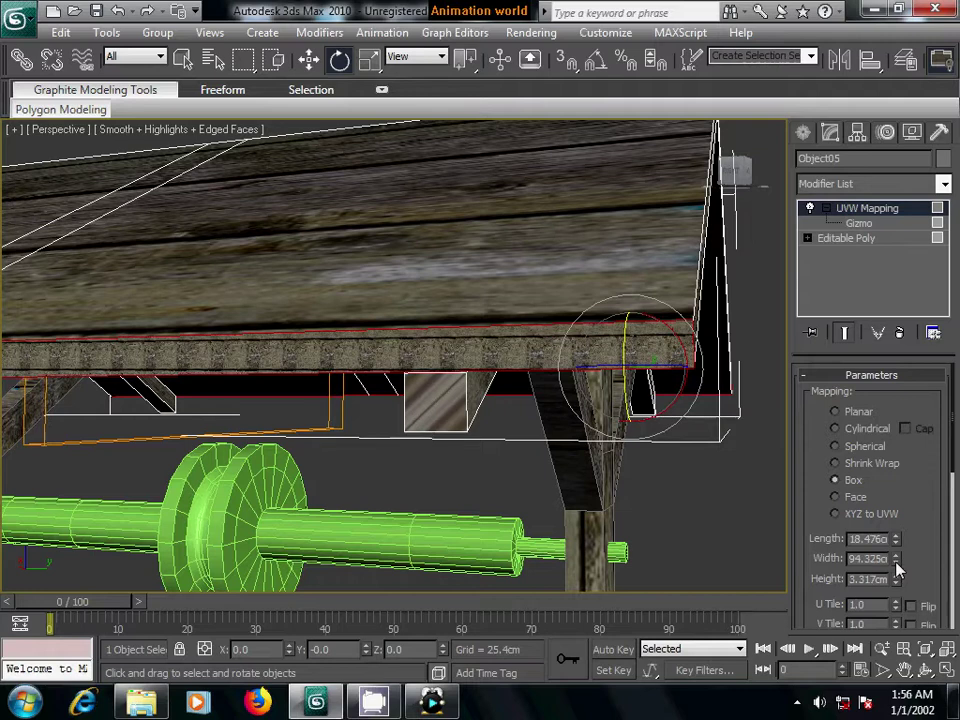
click(897, 566)
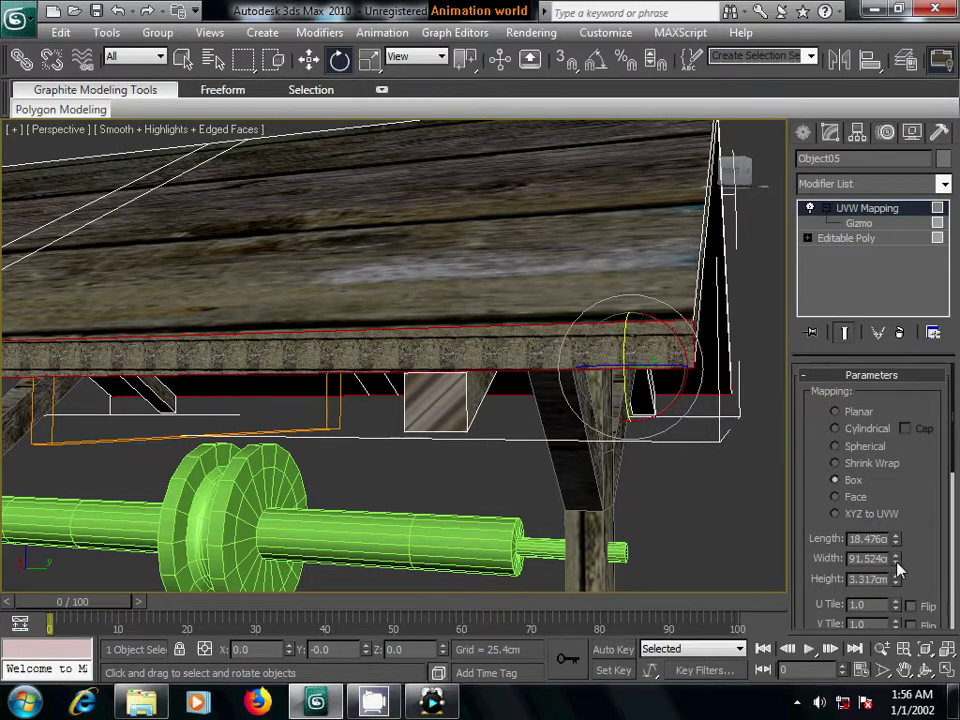
- Raise the mapping height and set the box size to 20.207 × 91.524 × 28.648
drag(897, 580, 897, 500)
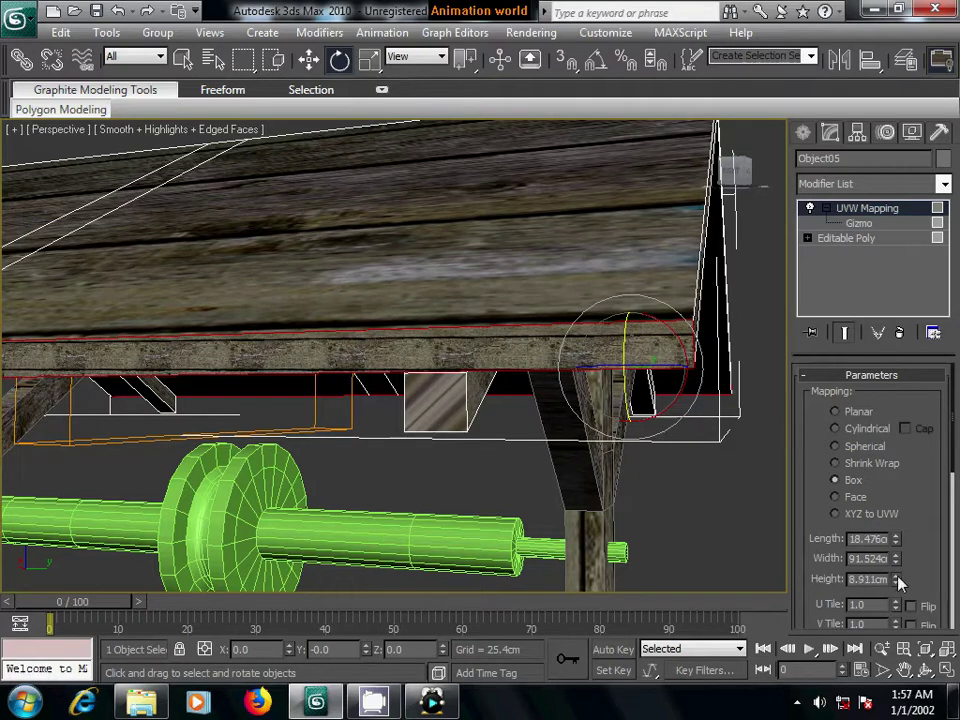
drag(899, 583, 897, 430)
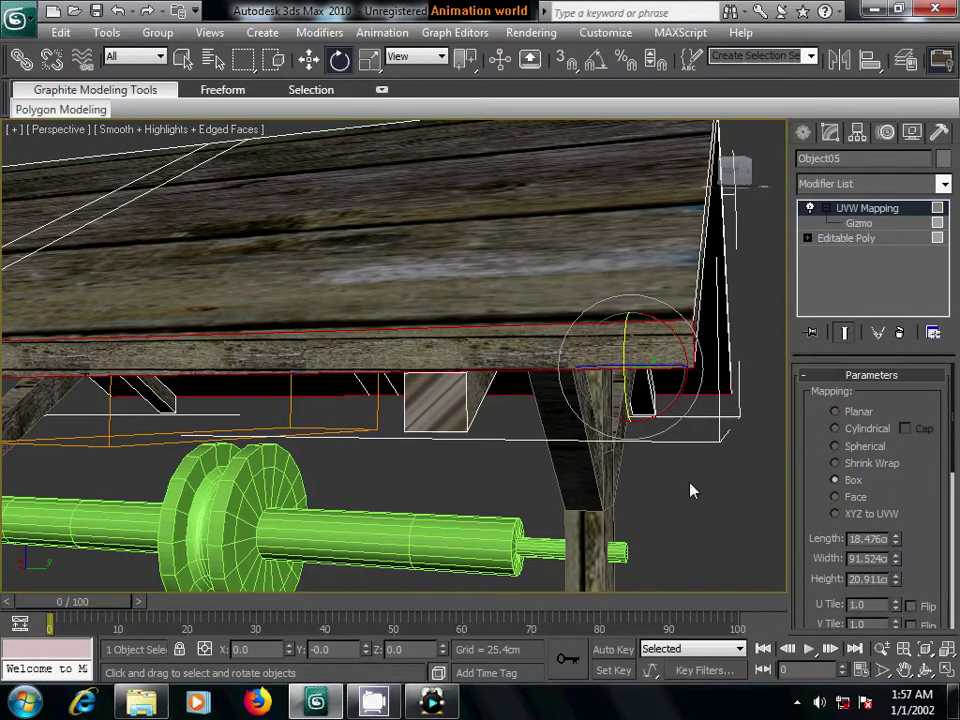
scroll(621, 476, down, 1)
scroll(626, 484, down, 1)
scroll(630, 490, down, 1)
scroll(641, 501, down, 1)
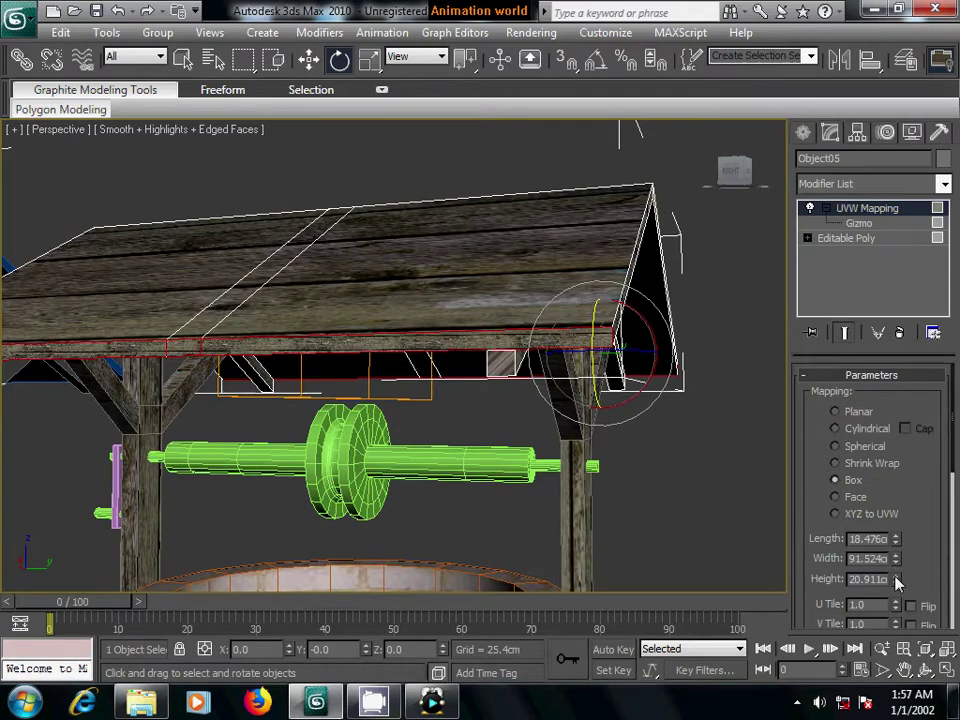
drag(897, 583, 884, 540)
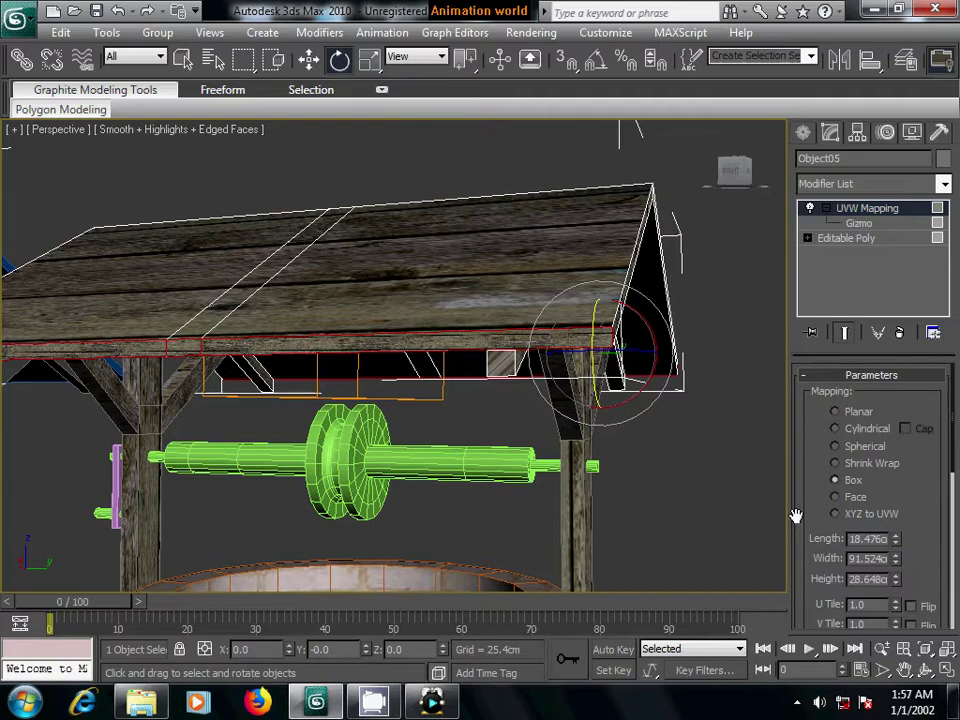
scroll(568, 482, up, 2)
scroll(585, 489, up, 3)
middle_drag(647, 489, 457, 443)
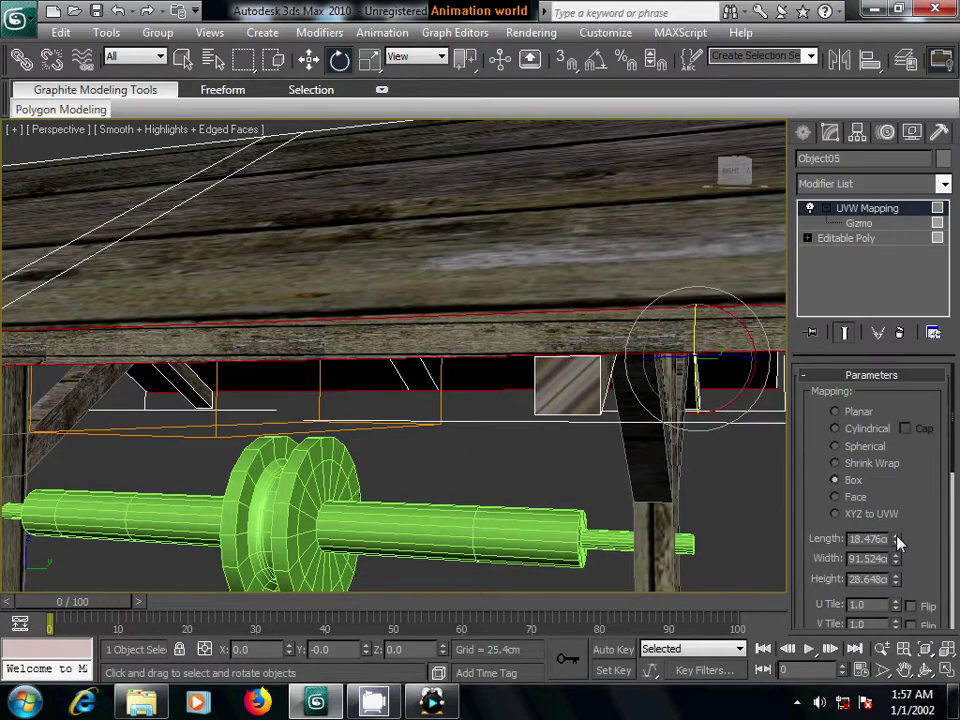
drag(898, 541, 898, 538)
- Tilt the gizmo slightly, set mapping length to 25.915 cm, and move the gizmo to align the grain
click(860, 224)
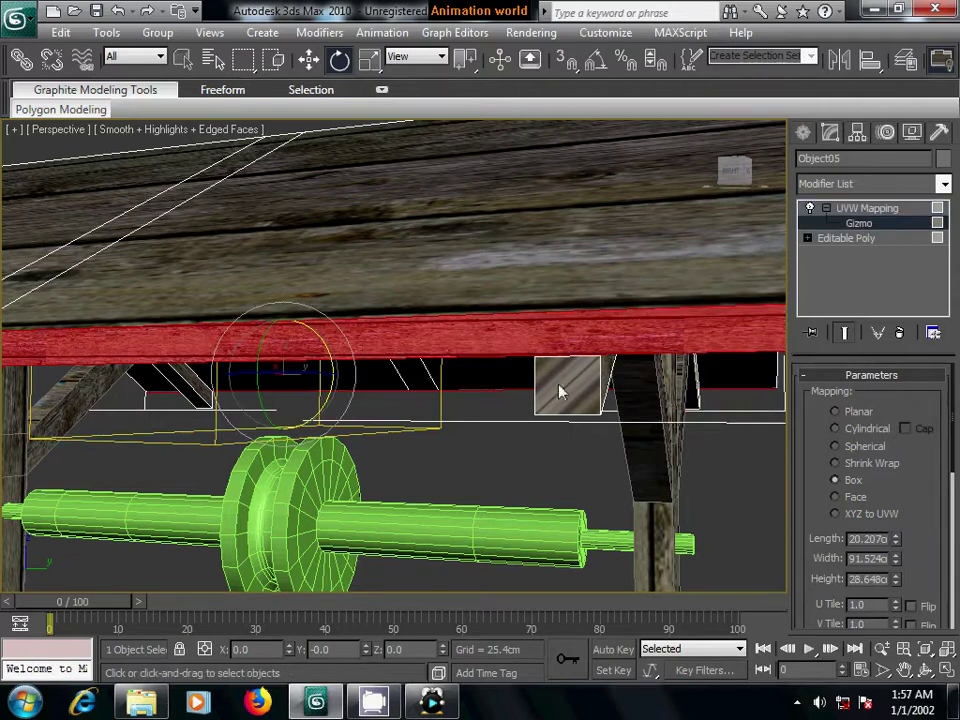
drag(315, 334, 312, 337)
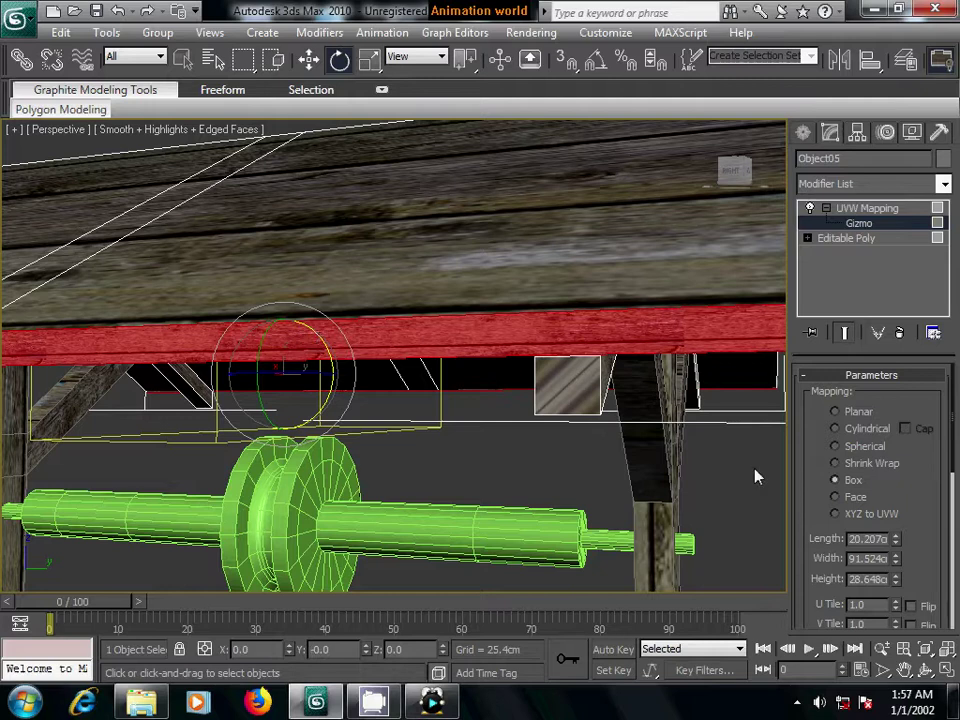
drag(897, 538, 896, 544)
click(309, 60)
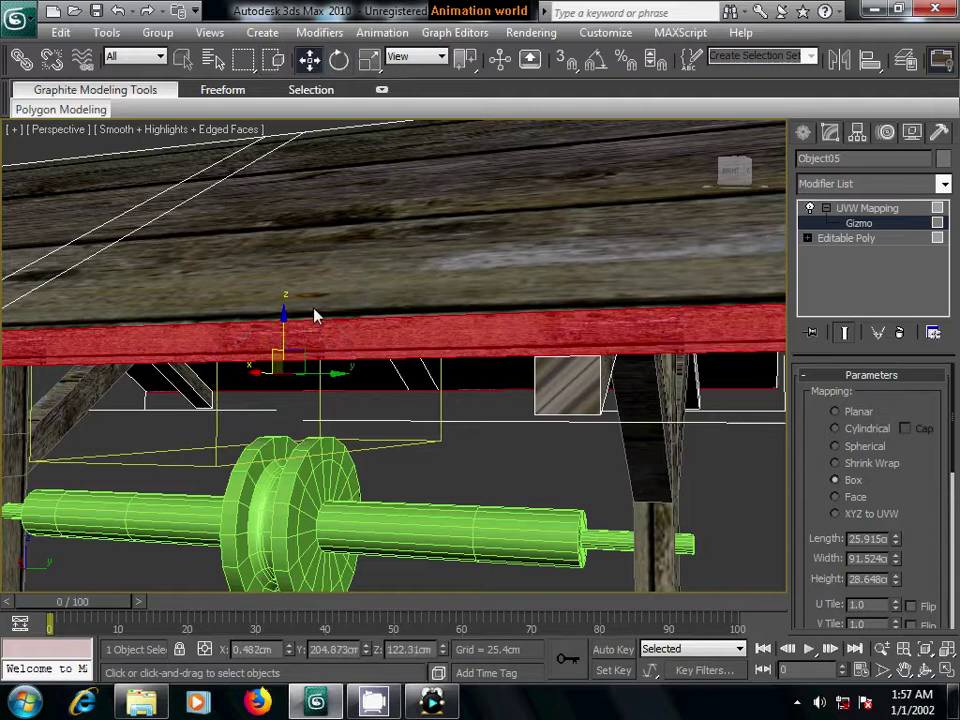
drag(280, 315, 284, 318)
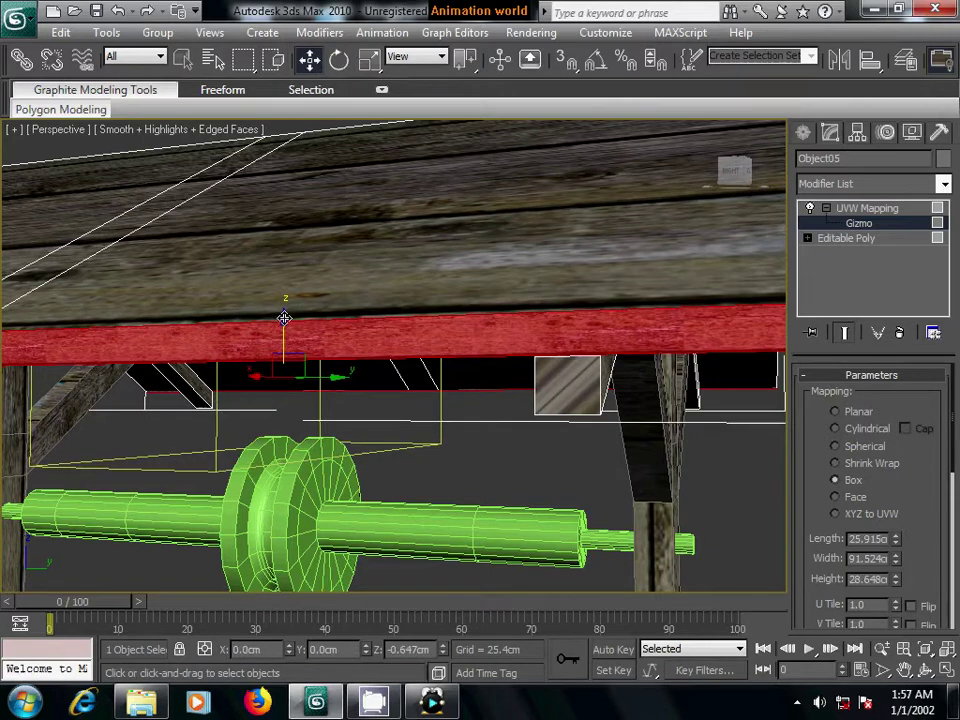
mouse_move(441, 343)
alt+middle_down()
mouse_move(408, 332)
mouse_move(483, 348)
alt+middle_up()
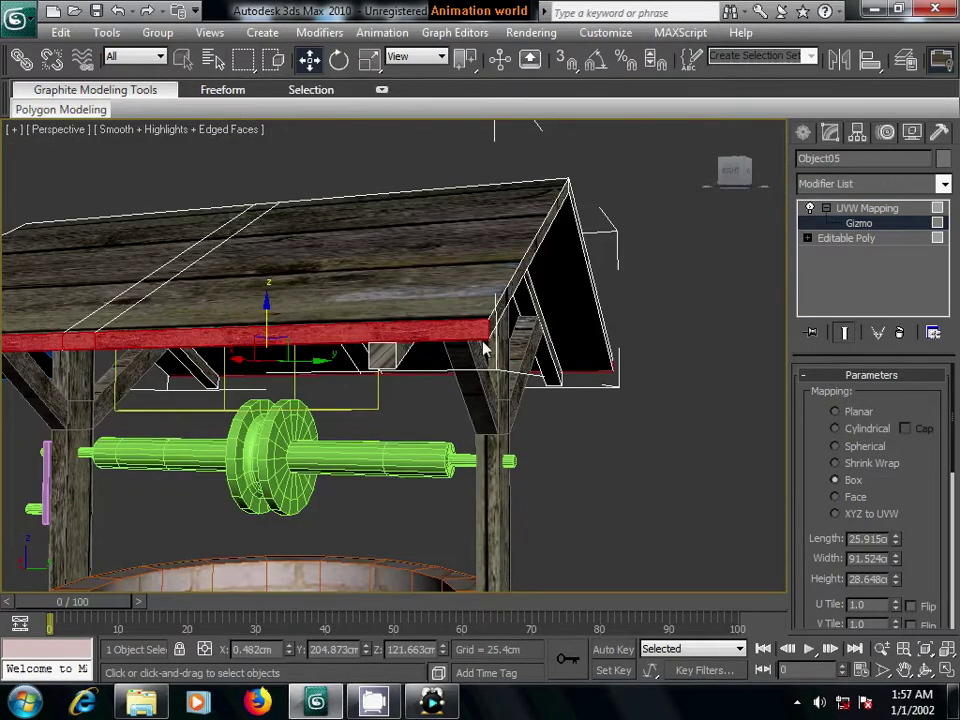
- Collapse the UVW Mapping into the beam's Editable Poly, accepting the warning, and deselect it
right_click(866, 208)
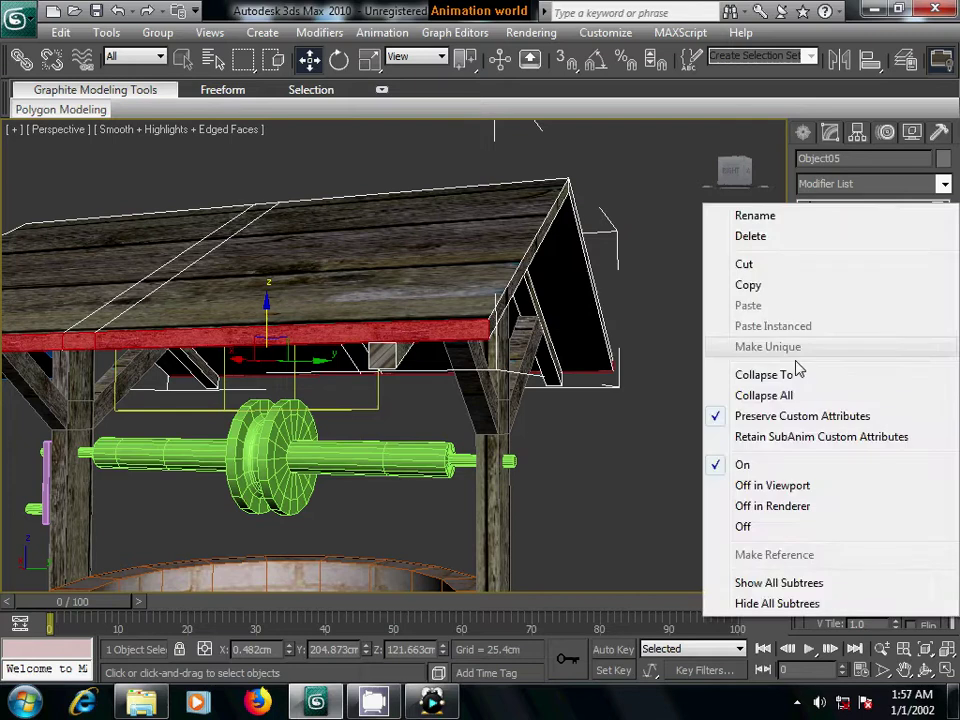
click(790, 371)
click(561, 421)
click(660, 398)
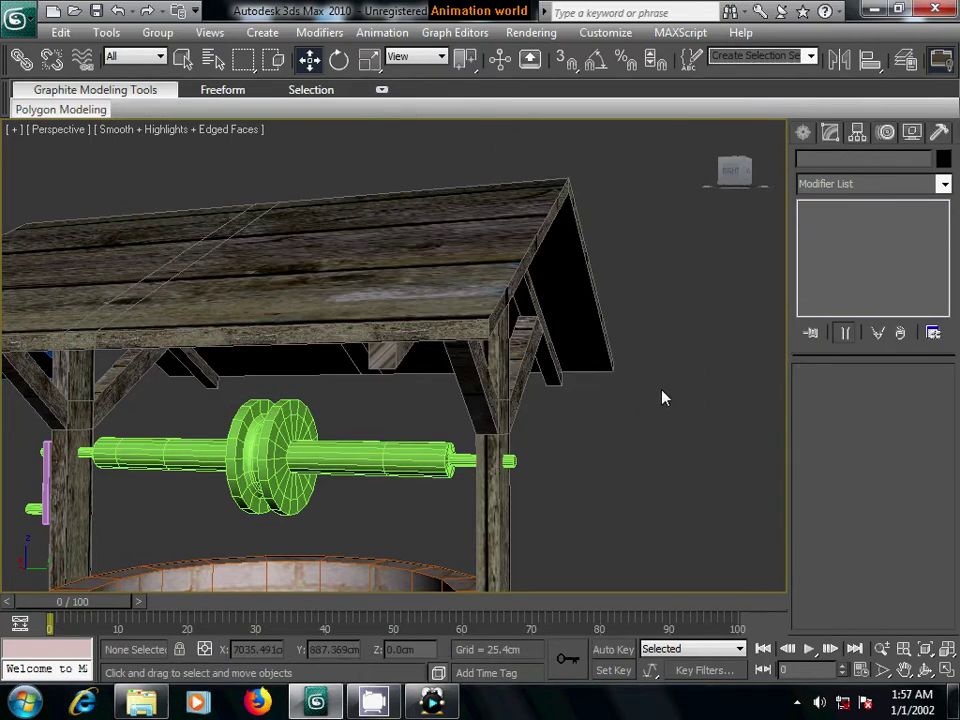
- Orbit and zoom around the textured roof, then undo view changes back to the full well
mouse_move(662, 396)
alt+middle_down()
mouse_move(516, 379)
mouse_move(381, 386)
mouse_move(404, 370)
alt+middle_up()
scroll(404, 370, up, 3)
mouse_move(474, 364)
alt+middle_down()
mouse_move(480, 381)
mouse_move(594, 369)
mouse_move(718, 380)
alt+middle_up()
scroll(480, 381, up, 2)
scroll(594, 369, up, 2)
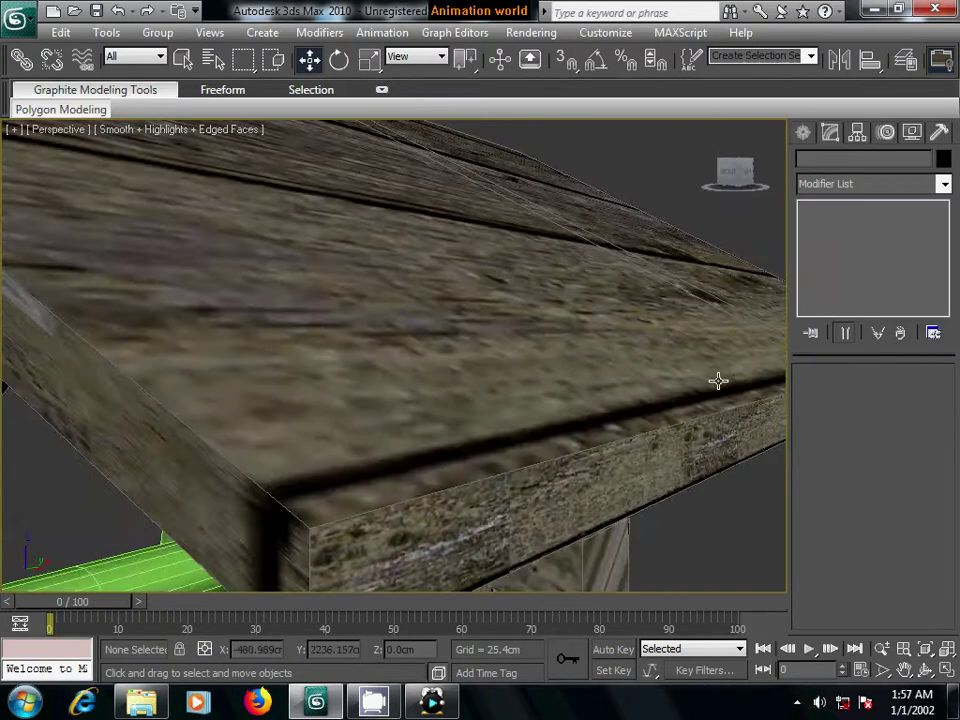
key(shift+z)
key(shift+z)
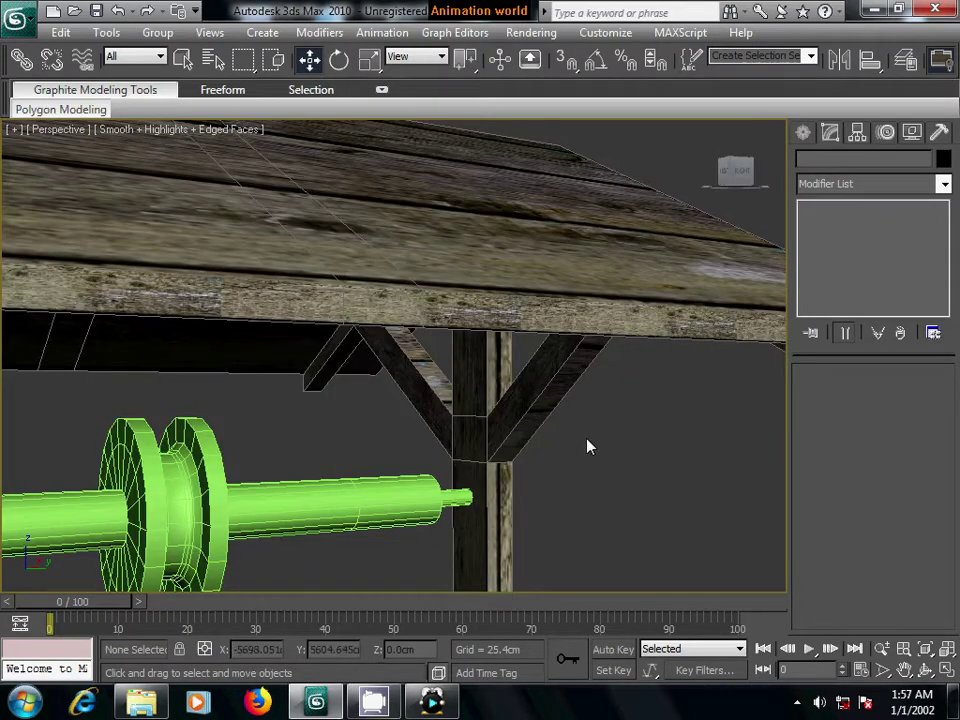
key(shift+z)
key(shift+z)
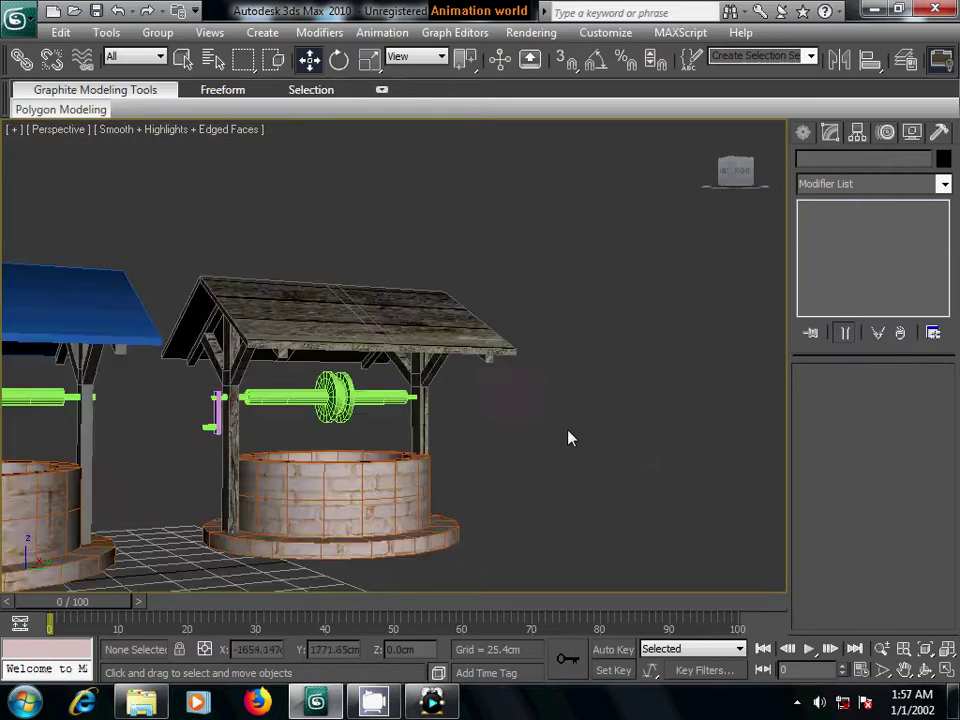
key(shift+z)
key(shift+z)
key(shift+z)
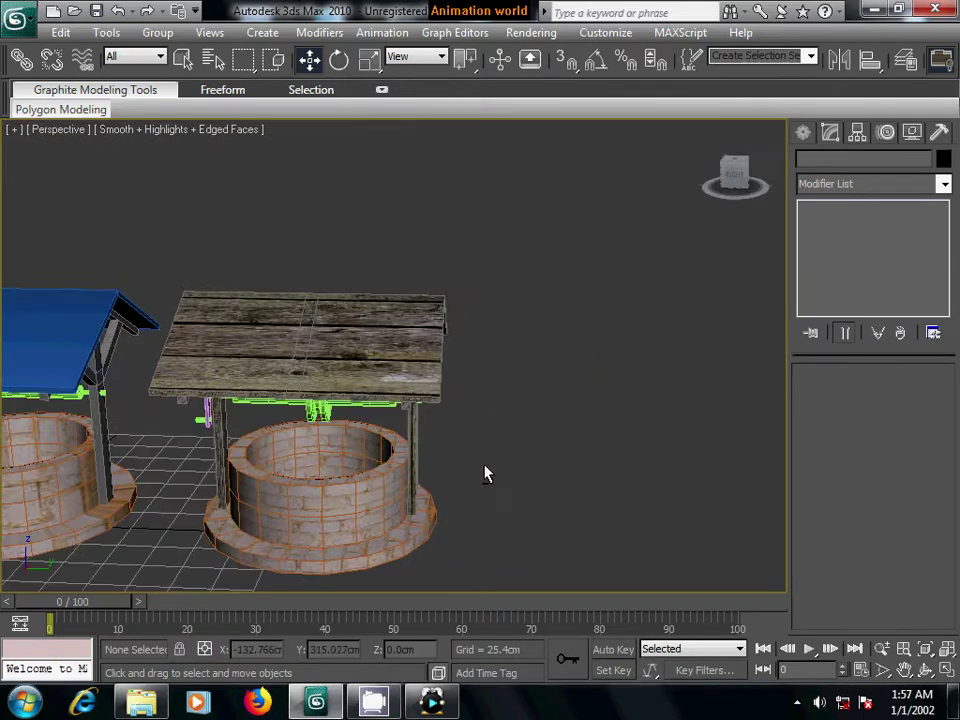
key(shift+z)
key(shift+z)
key(shift+z)
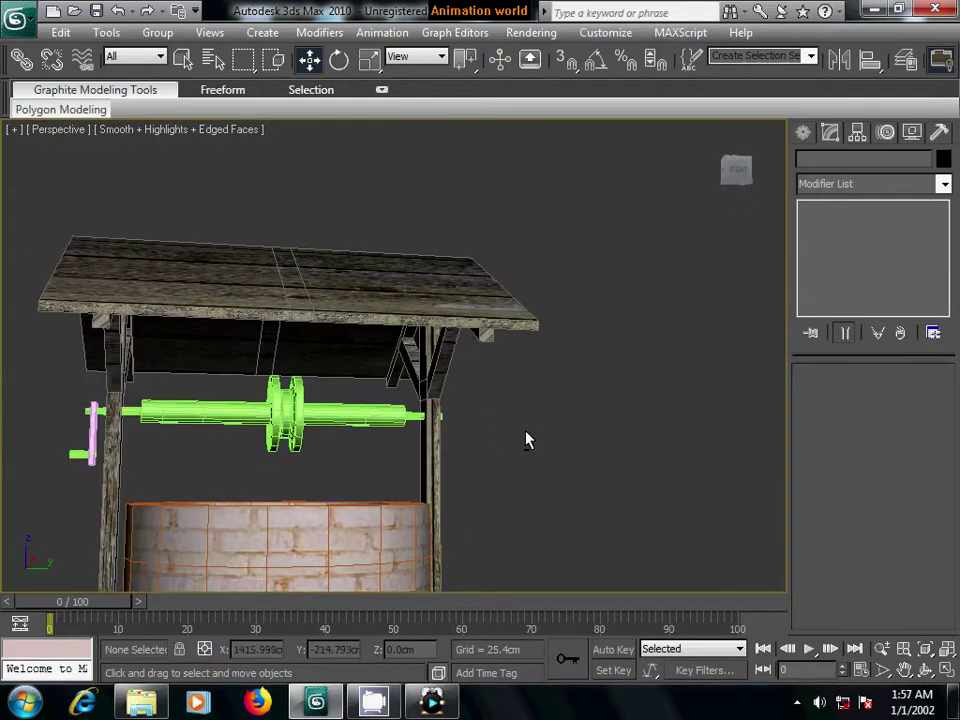
- Give the axle a new slot-3 material with the light yellow wood bitmap as its diffuse map
click(338, 412)
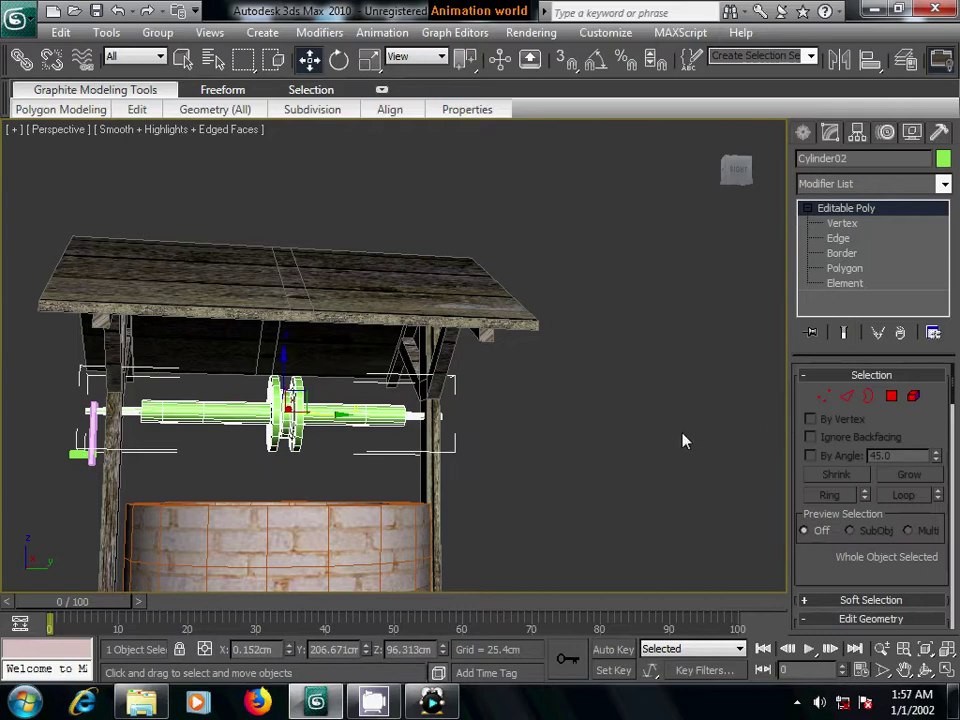
key(m)
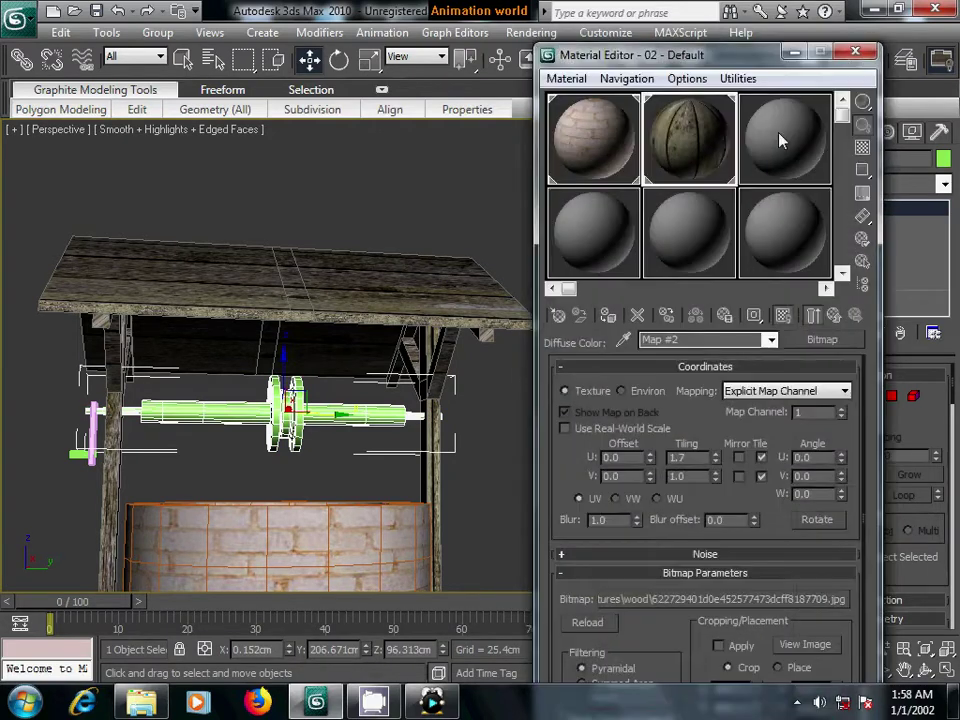
click(782, 140)
click(684, 484)
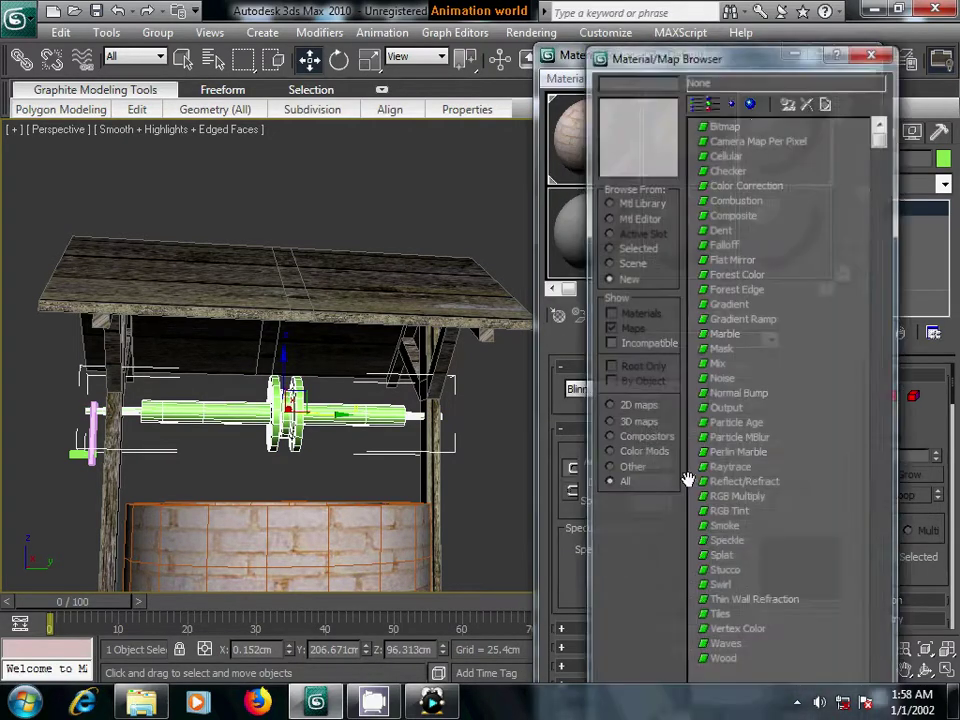
double_click(725, 127)
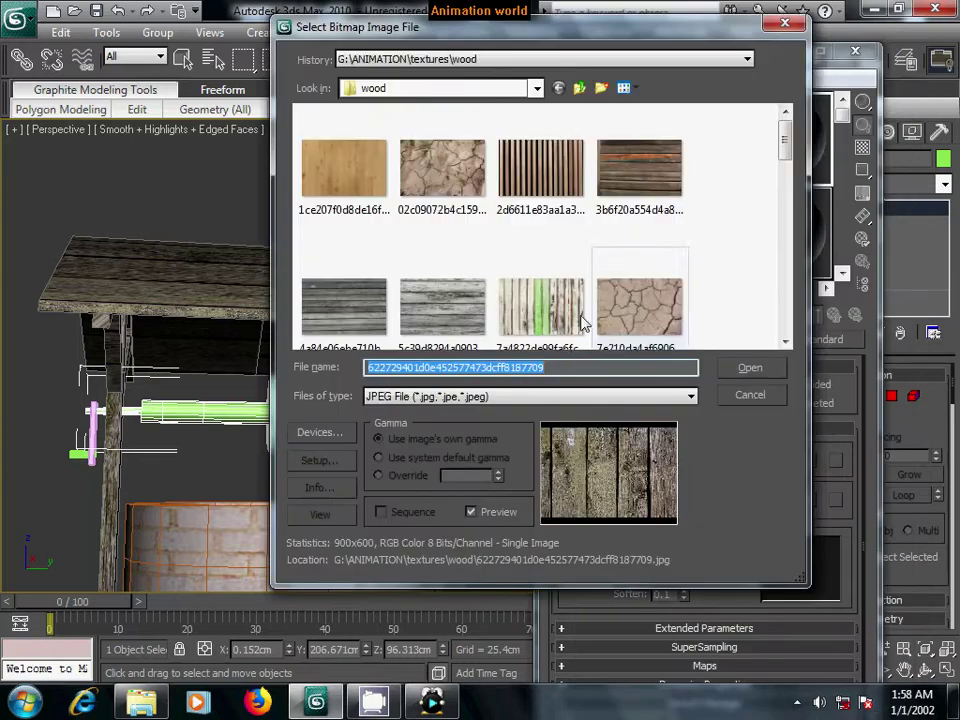
mouse_move(790, 146)
mouse_down()
mouse_move(786, 322)
mouse_move(786, 143)
mouse_up()
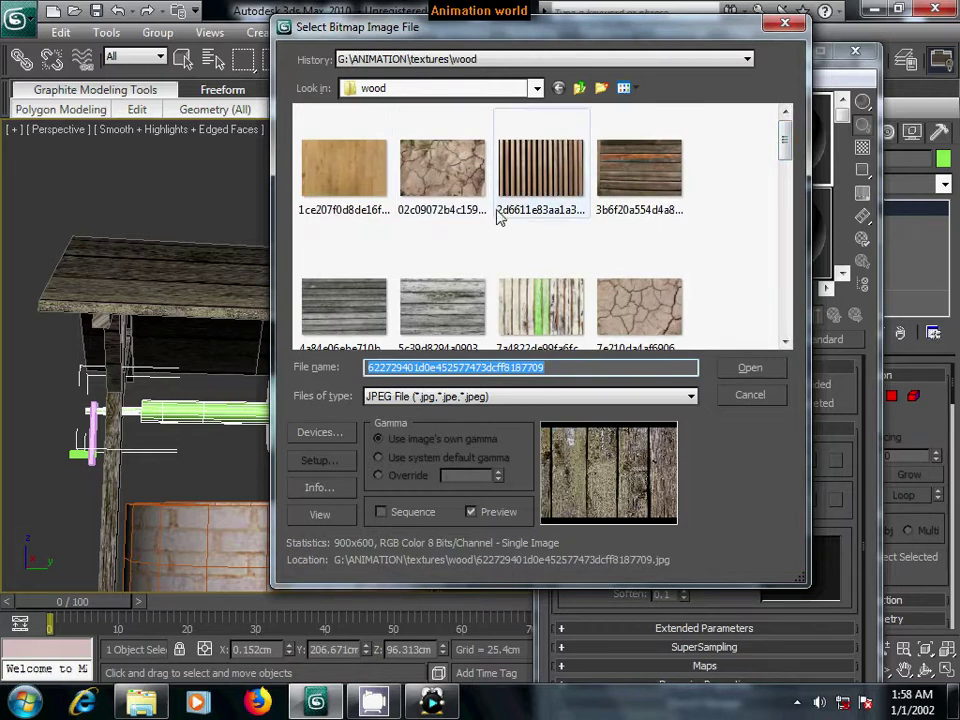
click(345, 168)
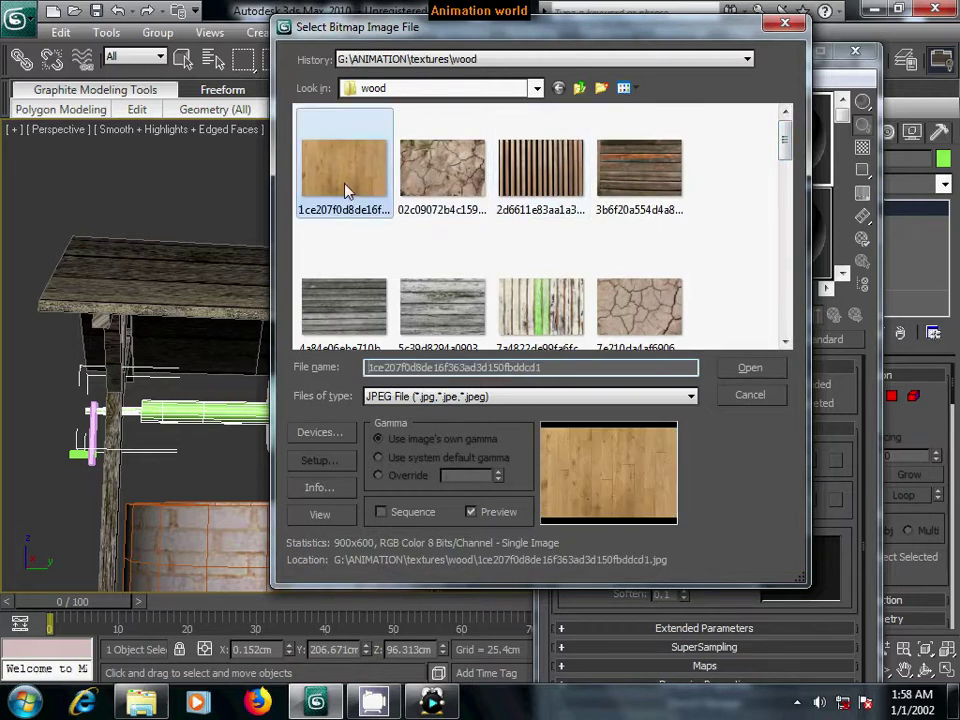
click(750, 369)
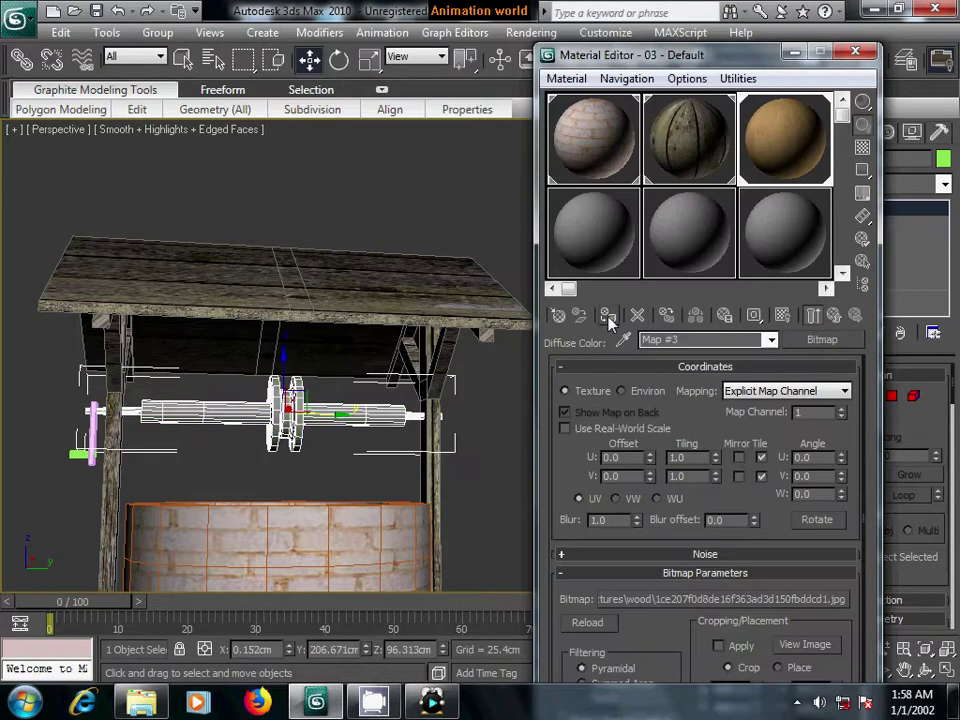
click(472, 447)
click(855, 52)
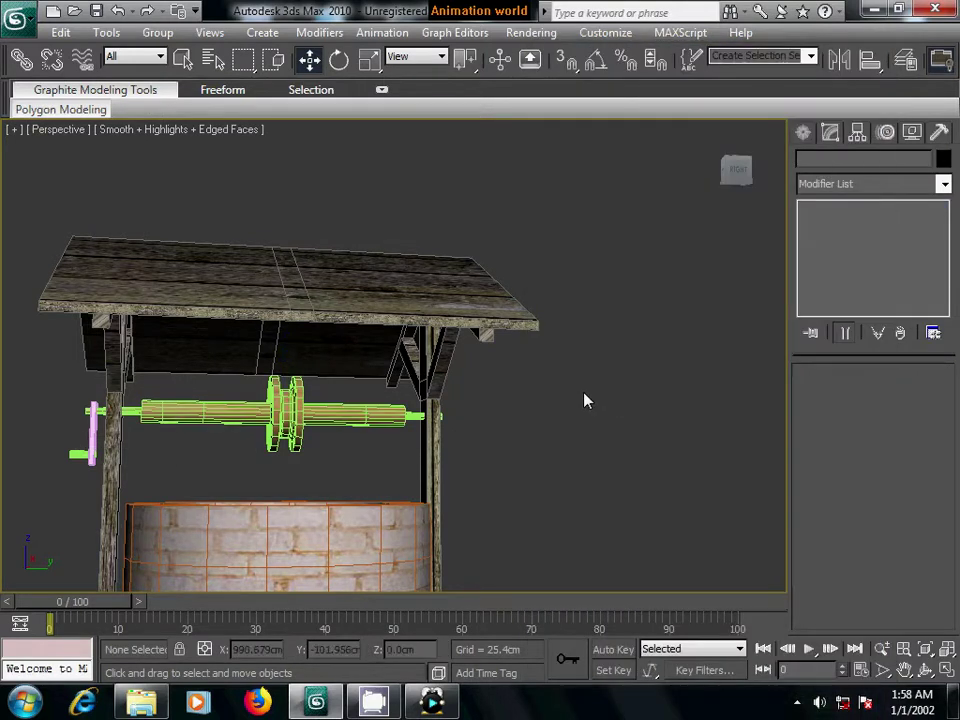
- Turn off Edged Faces and orbit to a low, angled view of the well
key(F4)
scroll(407, 498, up, 3)
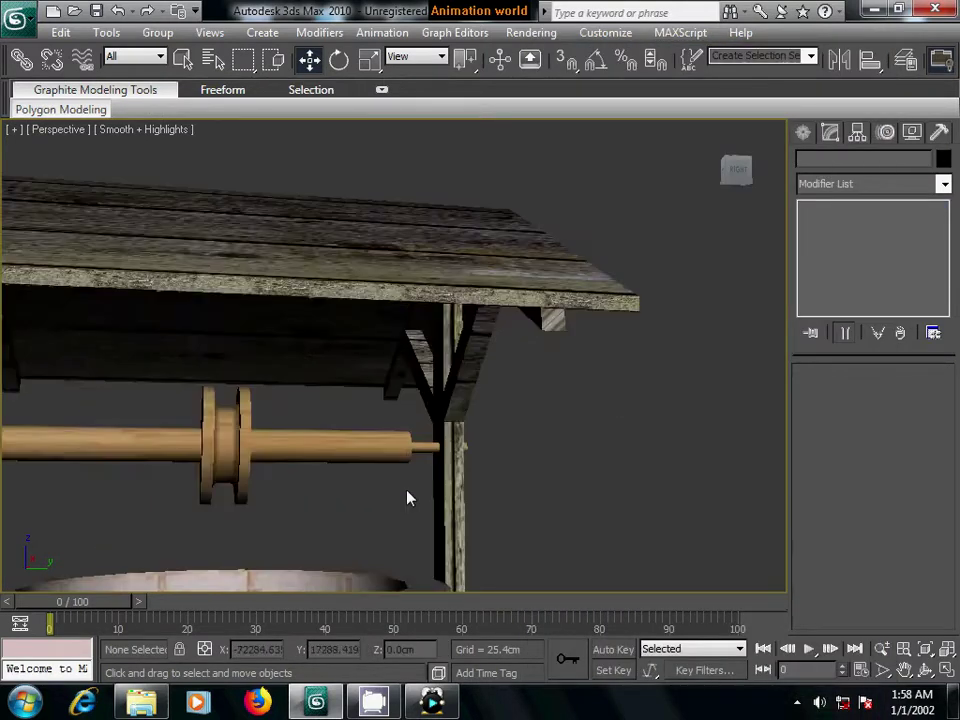
scroll(400, 500, up, 3)
scroll(390, 500, down, 2)
scroll(456, 467, down, 3)
scroll(460, 475, down, 3)
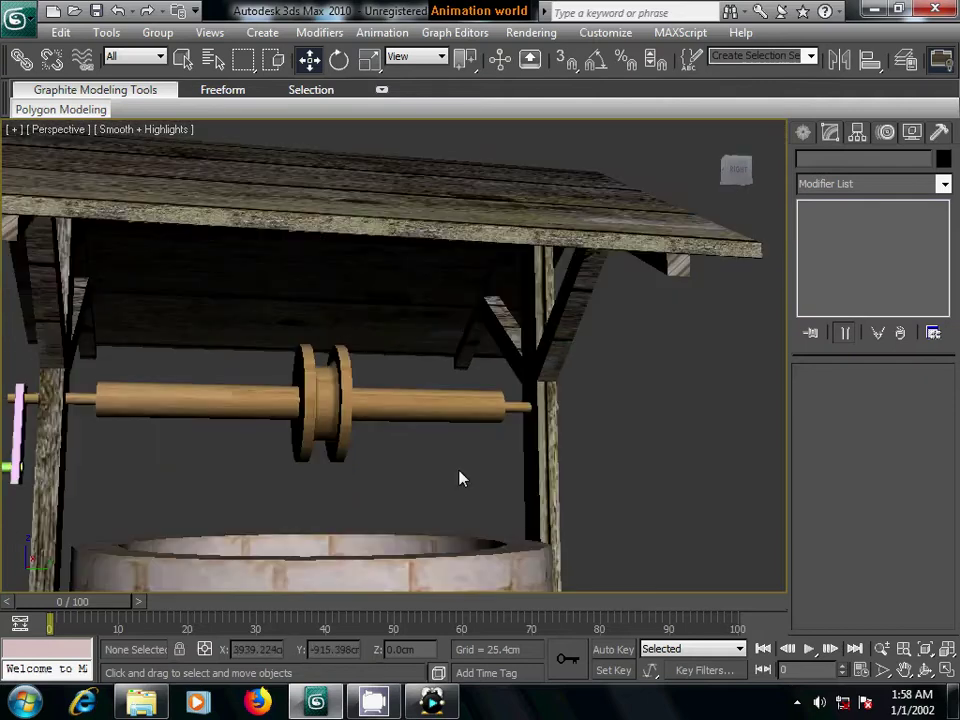
mouse_move(327, 481)
alt+middle_down()
mouse_move(439, 493)
mouse_move(375, 491)
mouse_move(371, 461)
mouse_move(480, 460)
mouse_move(429, 444)
alt+middle_up()
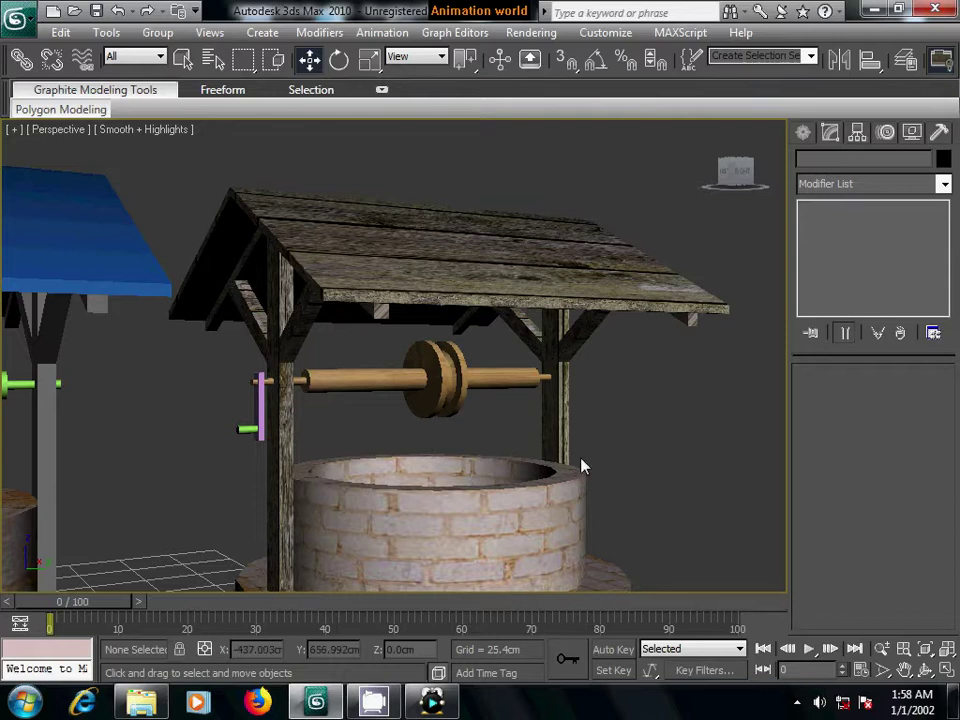
alt+middle_drag(583, 463, 330, 463)
- Assign the weathered wood material 02 to the crank post Box08
click(277, 420)
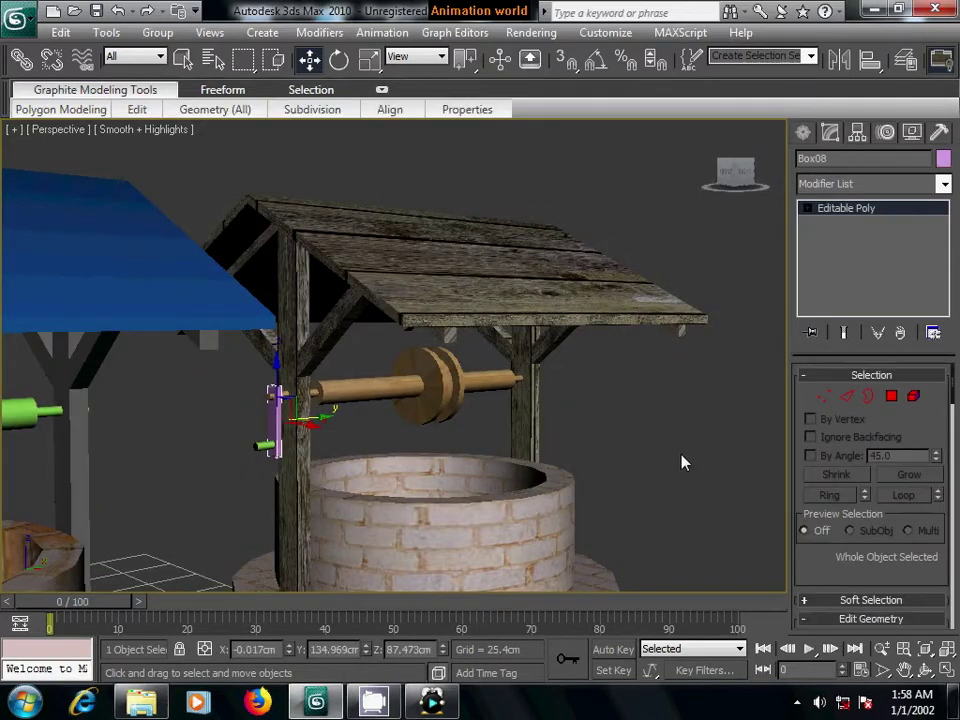
key(m)
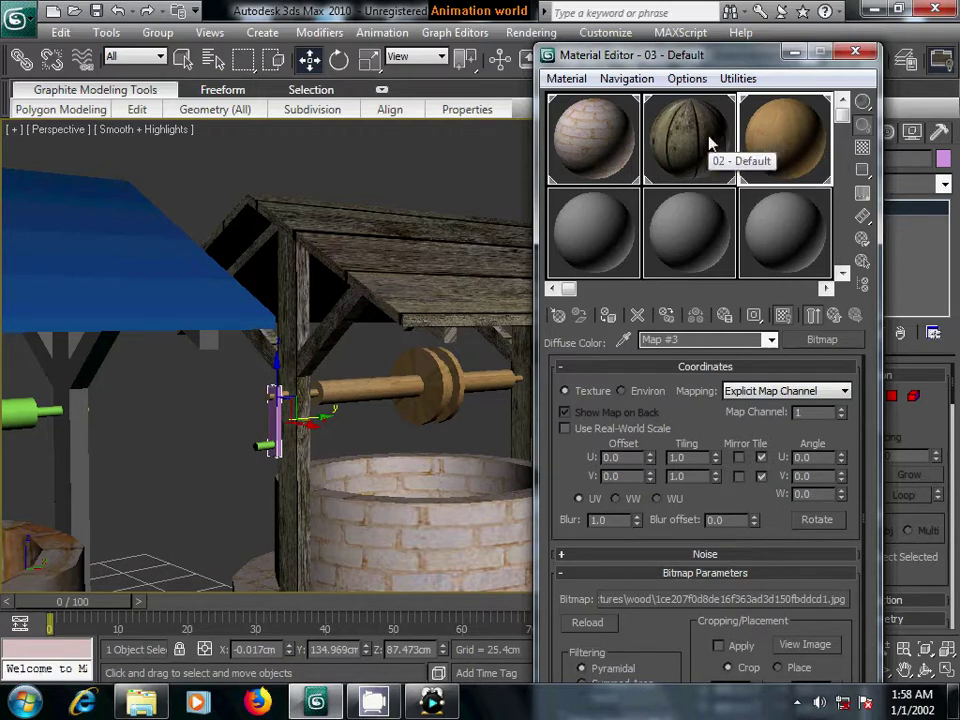
click(712, 143)
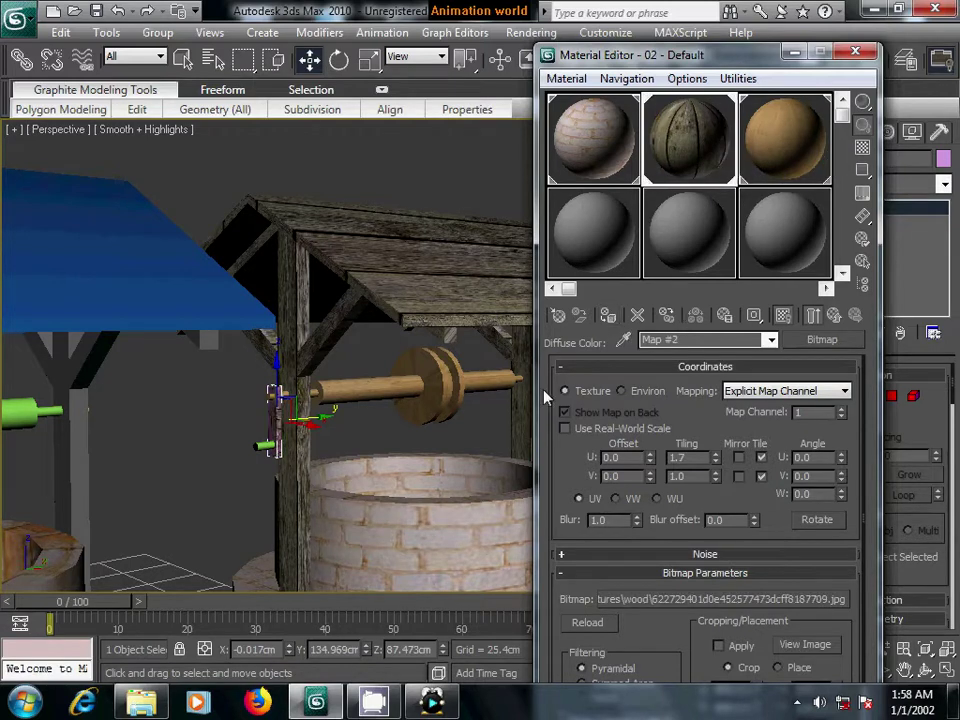
scroll(388, 405, up, 2)
scroll(392, 407, up, 2)
scroll(392, 407, up, 2)
scroll(300, 430, up, 2)
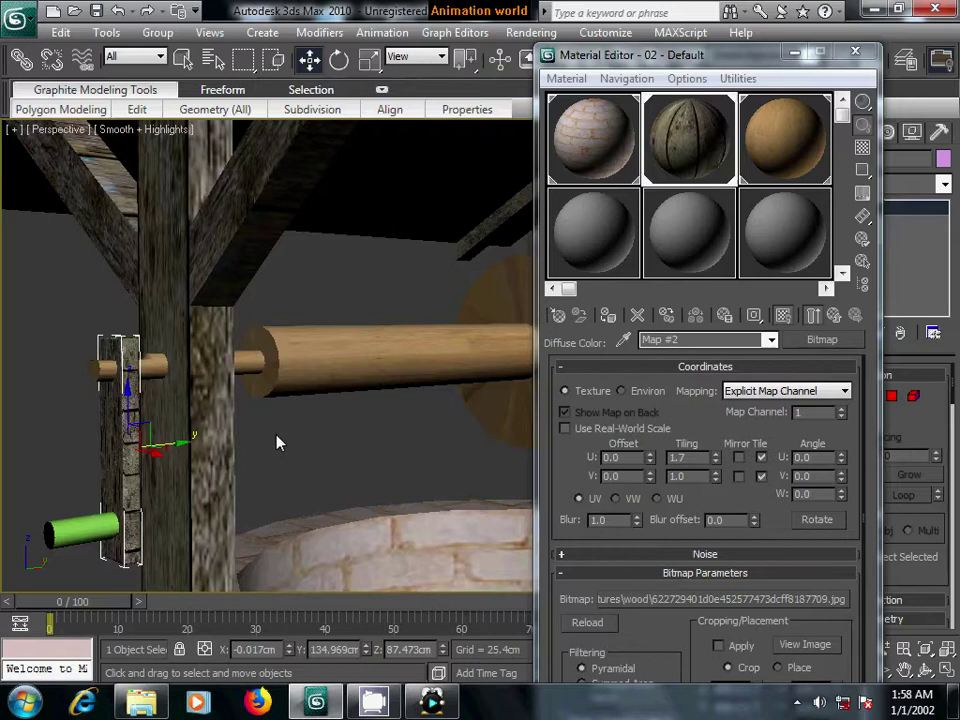
alt+middle_drag(278, 443, 338, 430)
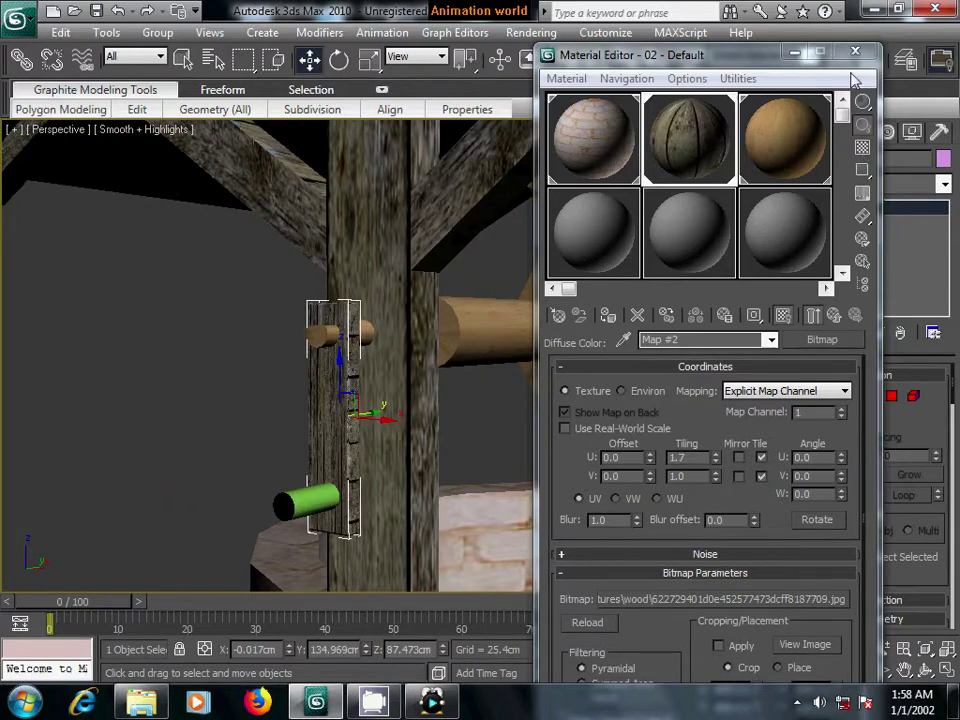
click(855, 51)
- Assign the light wood material 03 to the crank handle Object06, then deselect it
scroll(602, 443, down, 2)
scroll(583, 433, down, 2)
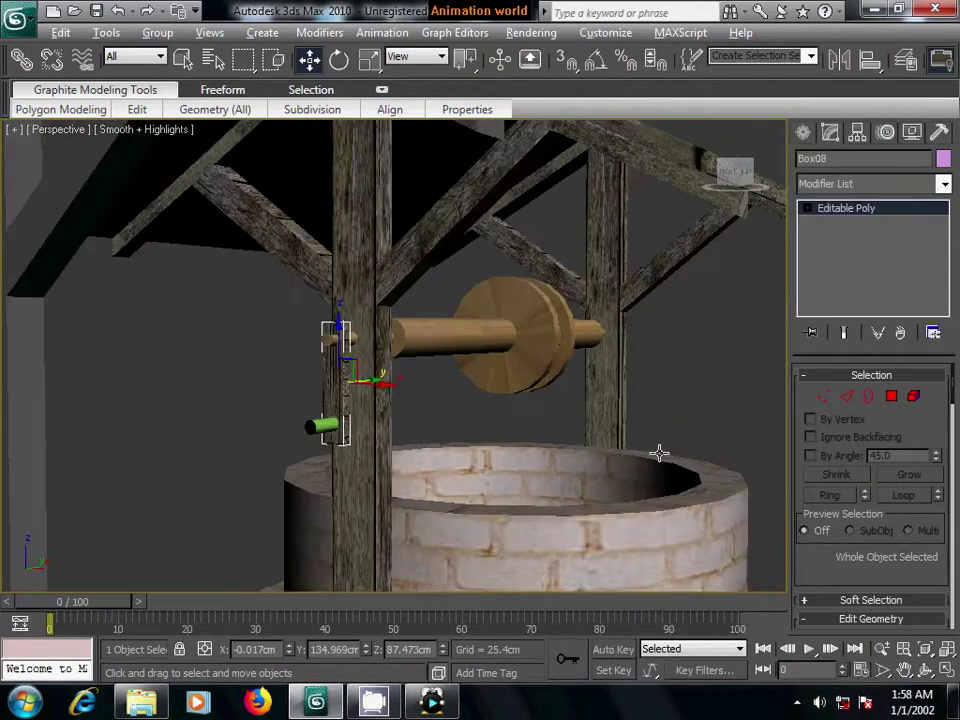
alt+middle_drag(659, 453, 588, 458)
click(134, 431)
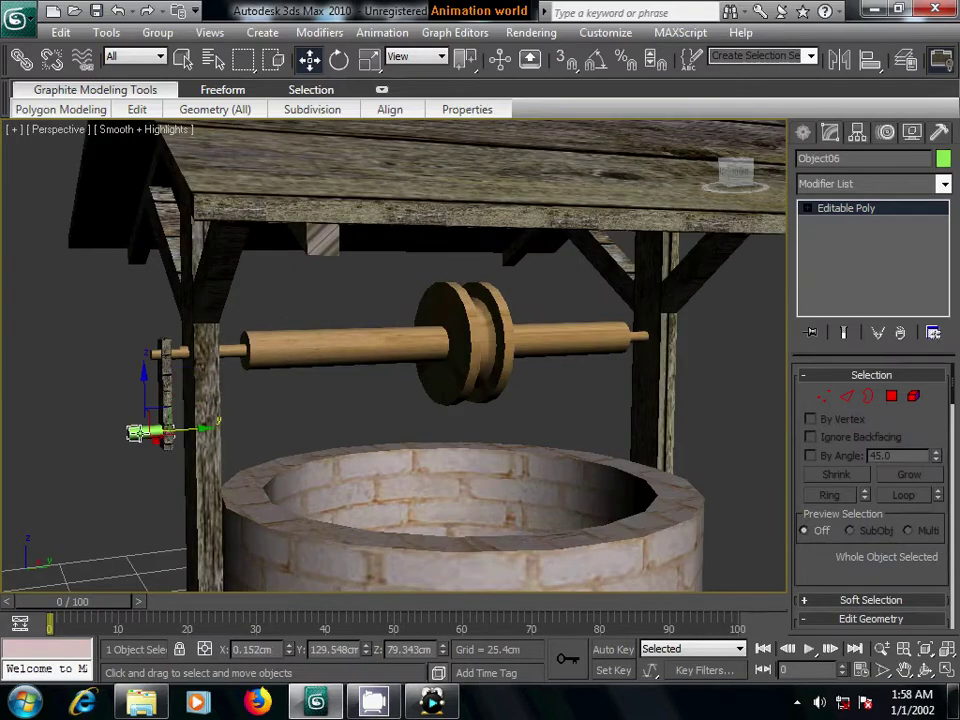
key(m)
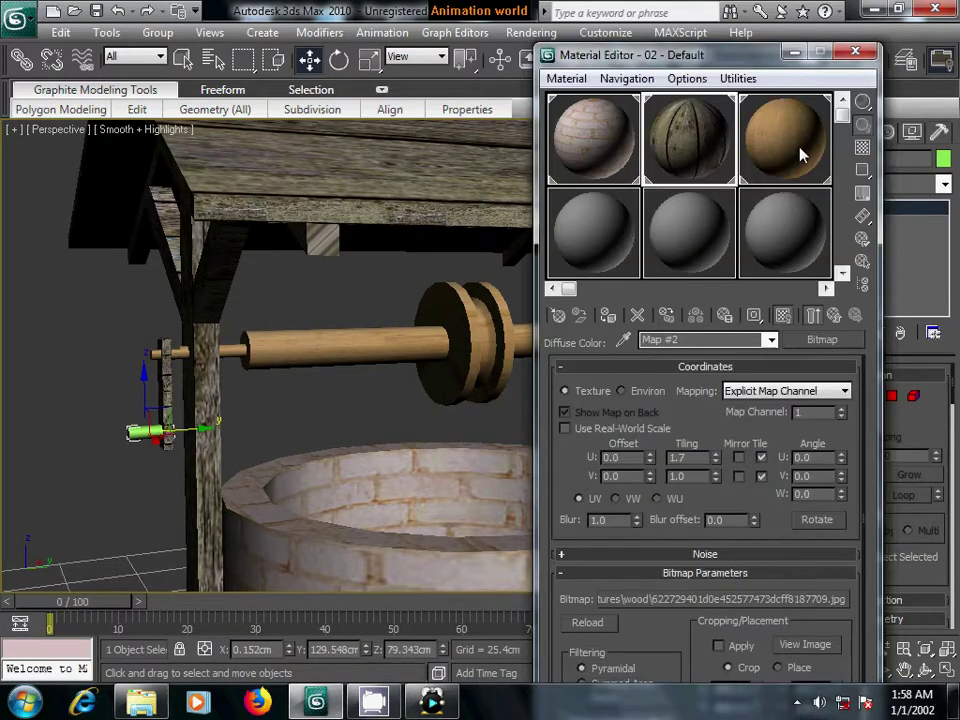
key(m)
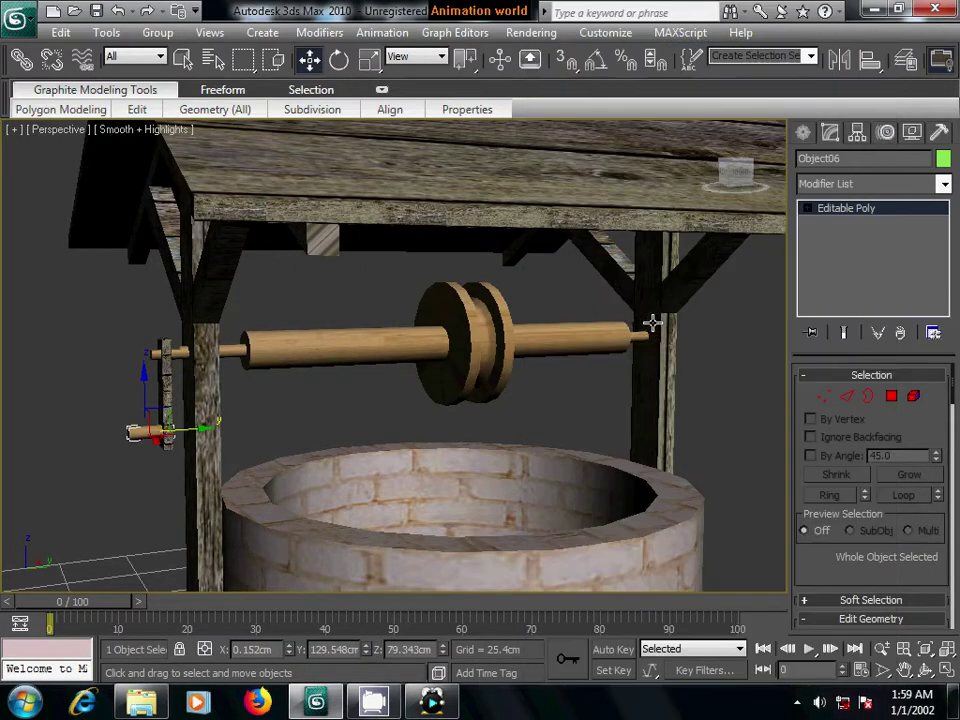
click(672, 386)
scroll(375, 446, down, 5)
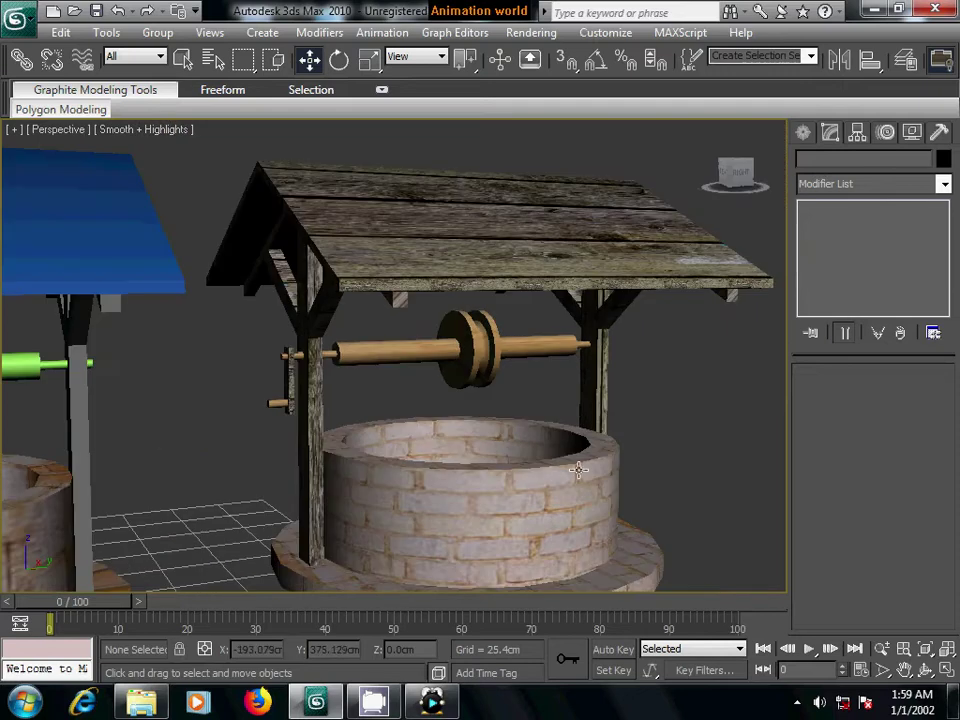
- Delete the left well's blue roof, wooden posts and stone base
mouse_move(578, 470)
alt+middle_down()
mouse_move(602, 471)
mouse_move(583, 444)
alt+middle_up()
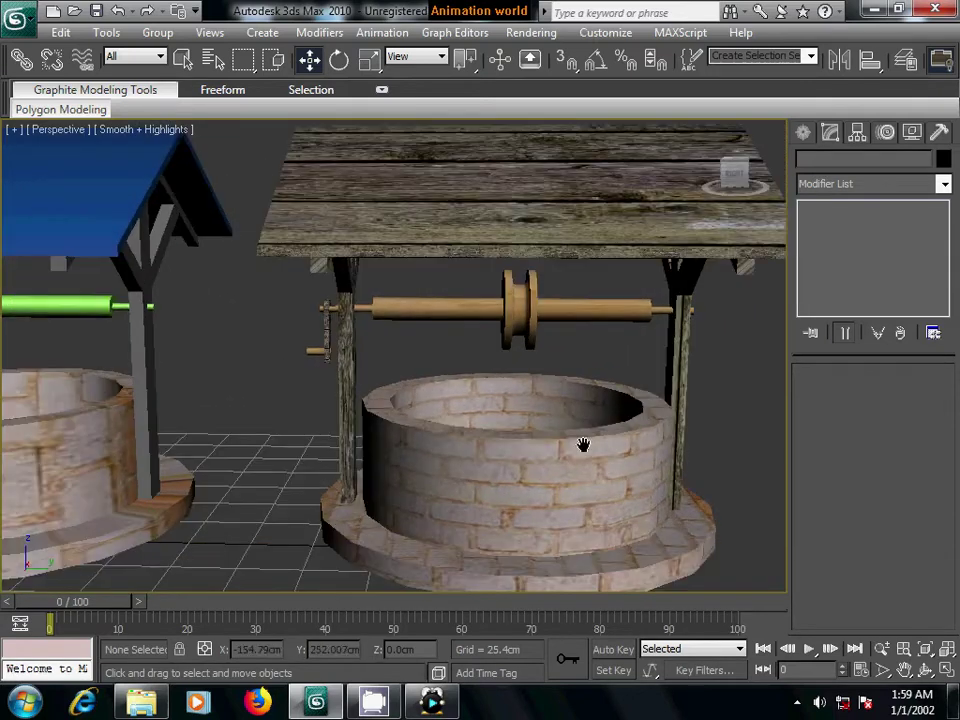
scroll(605, 432, down, 3)
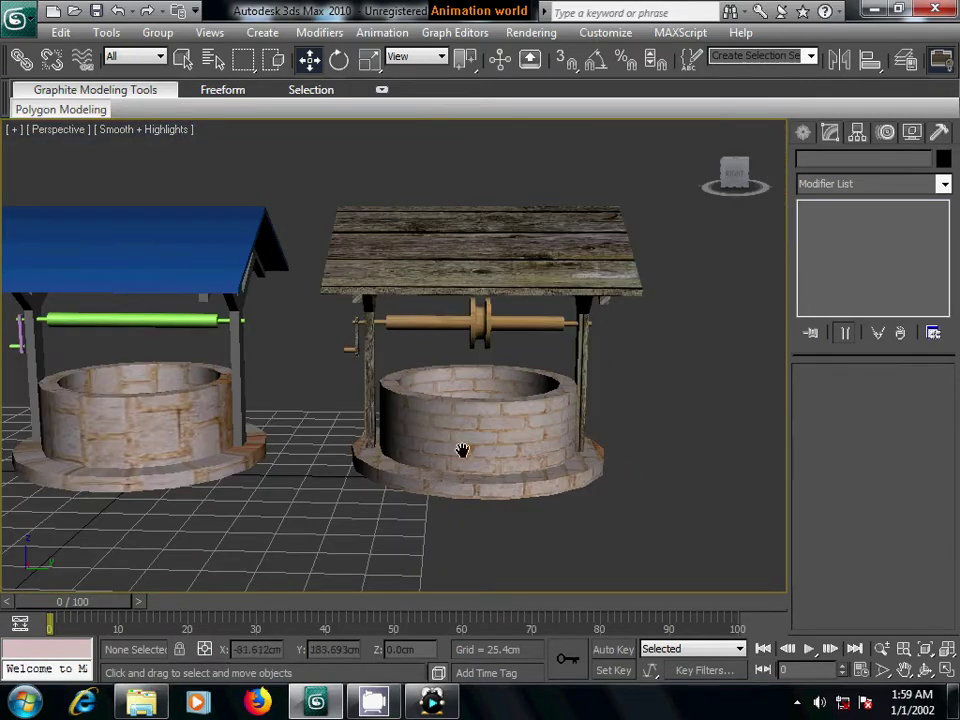
middle_drag(461, 450, 553, 452)
click(258, 280)
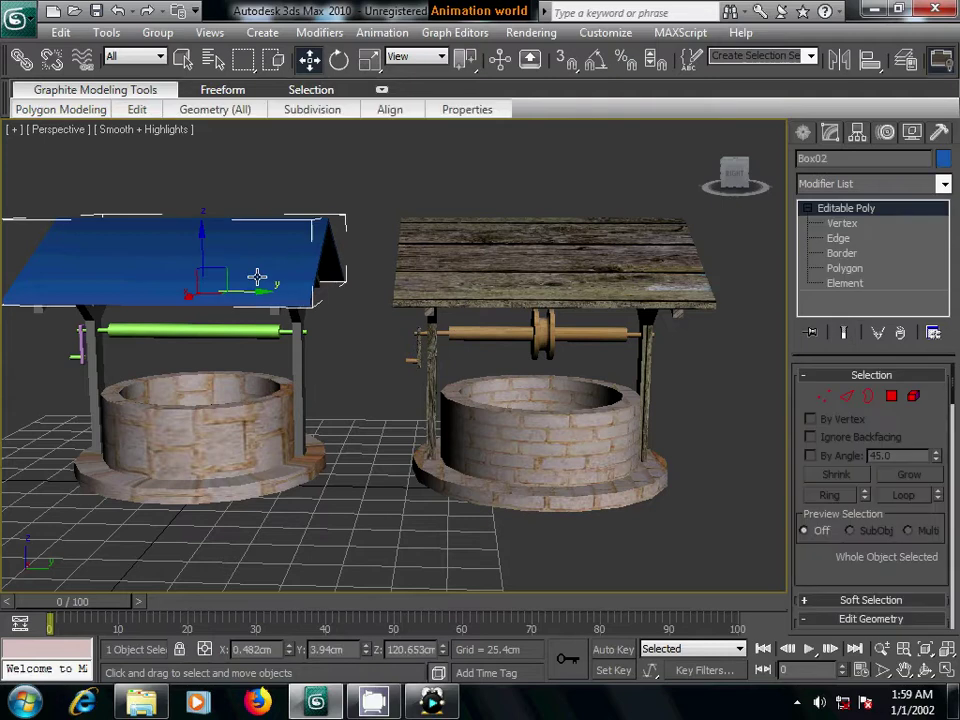
key(Delete)
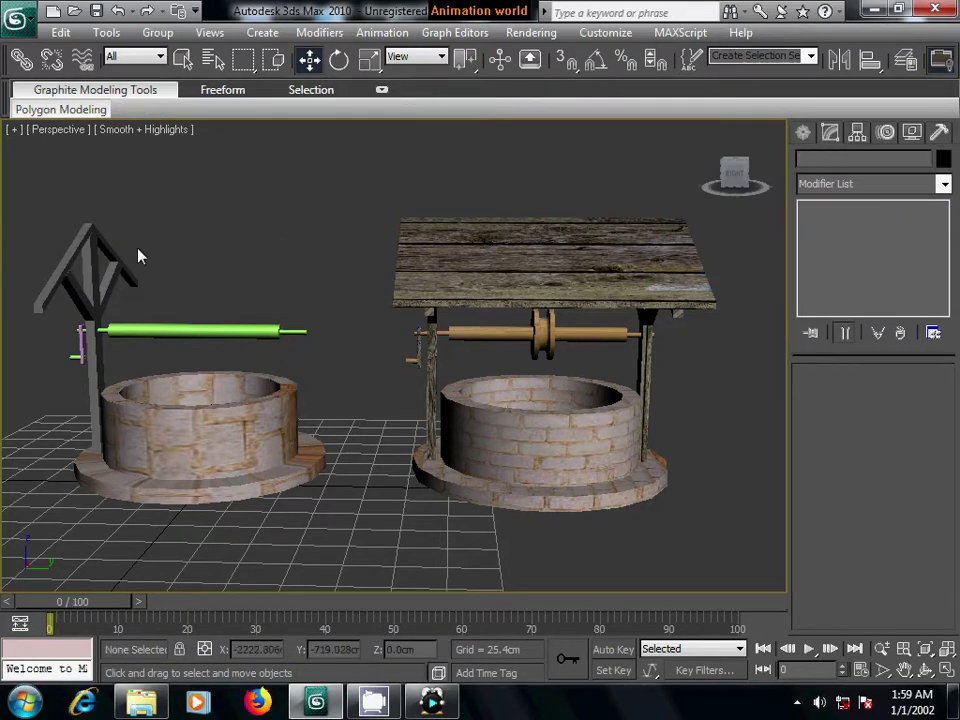
click(140, 292)
key(Delete)
click(155, 405)
key(Delete)
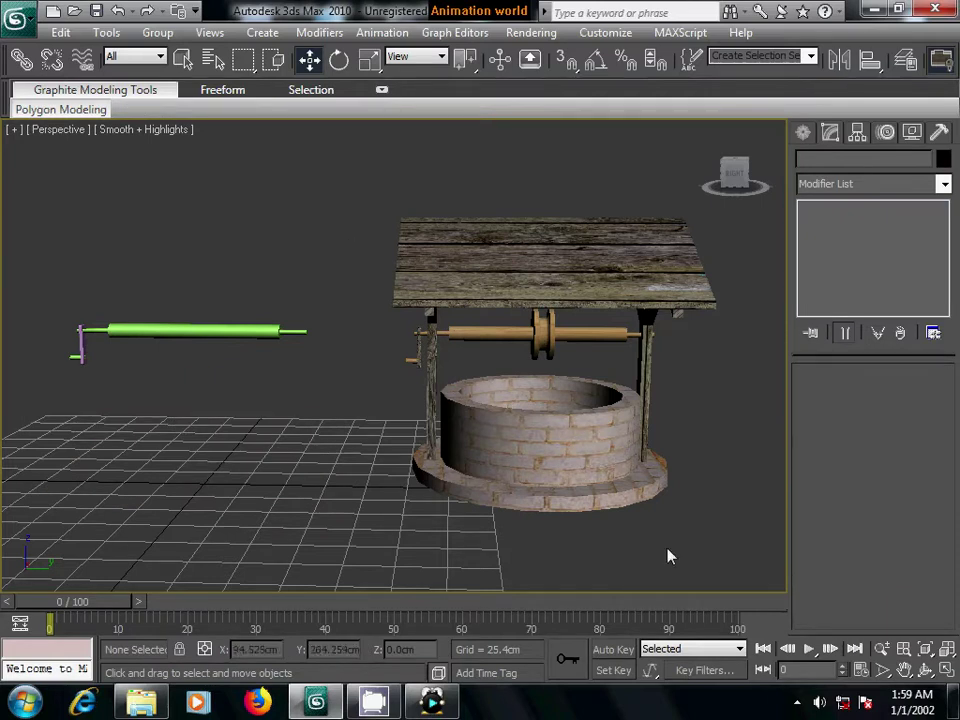
drag(352, 207, 658, 553)
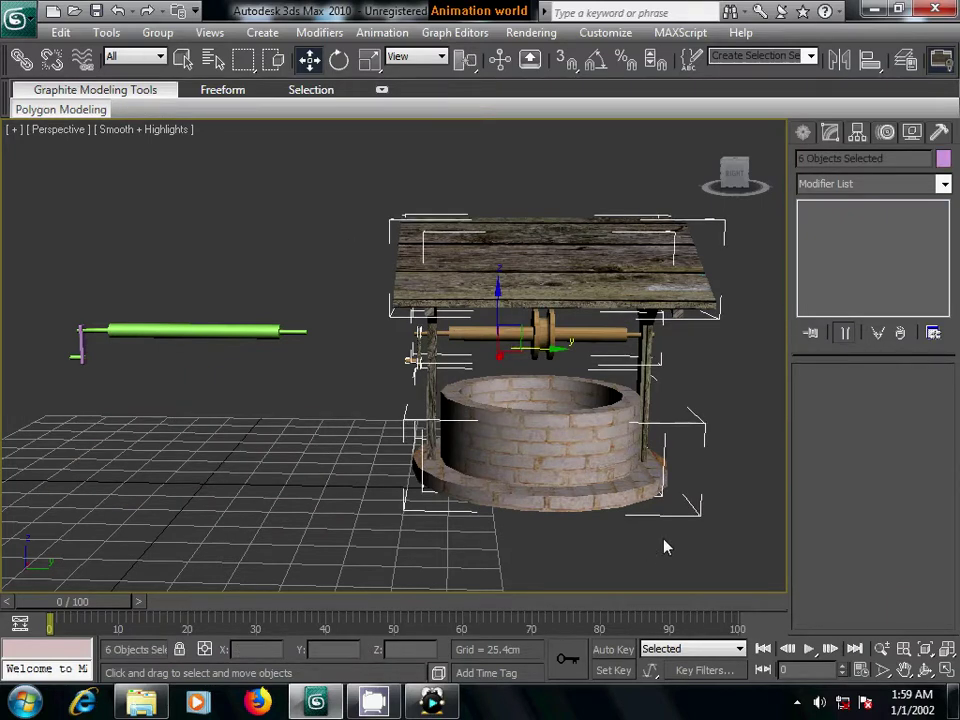
- Deselect the windlass parts and Shift-drag a copy of roof, posts and base onto the green crank
alt+click(460, 347)
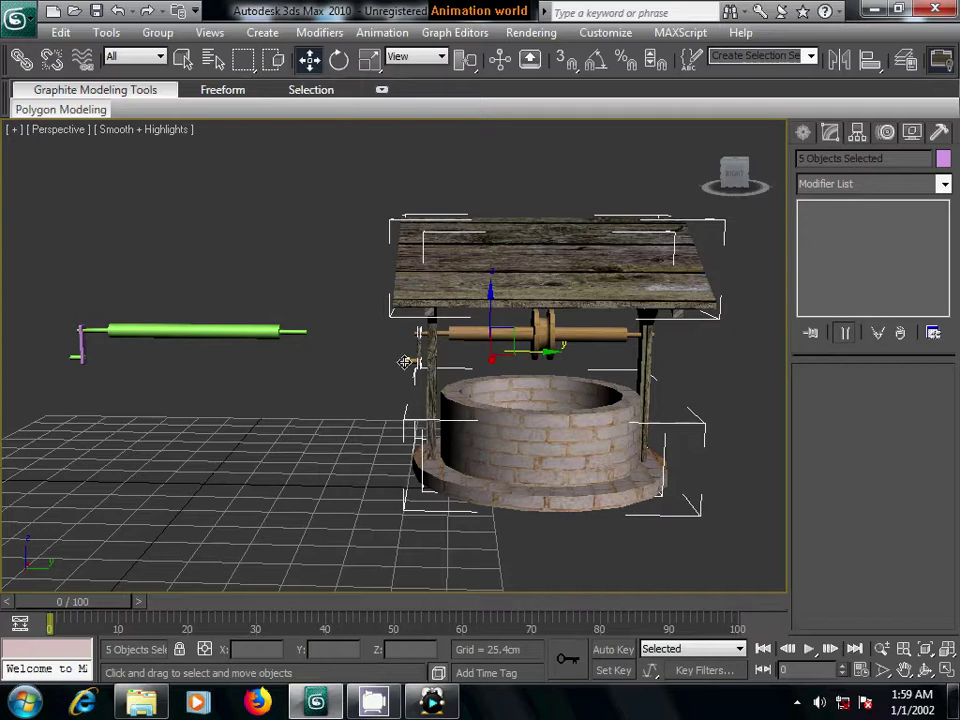
alt+click(462, 342)
alt+click(508, 390)
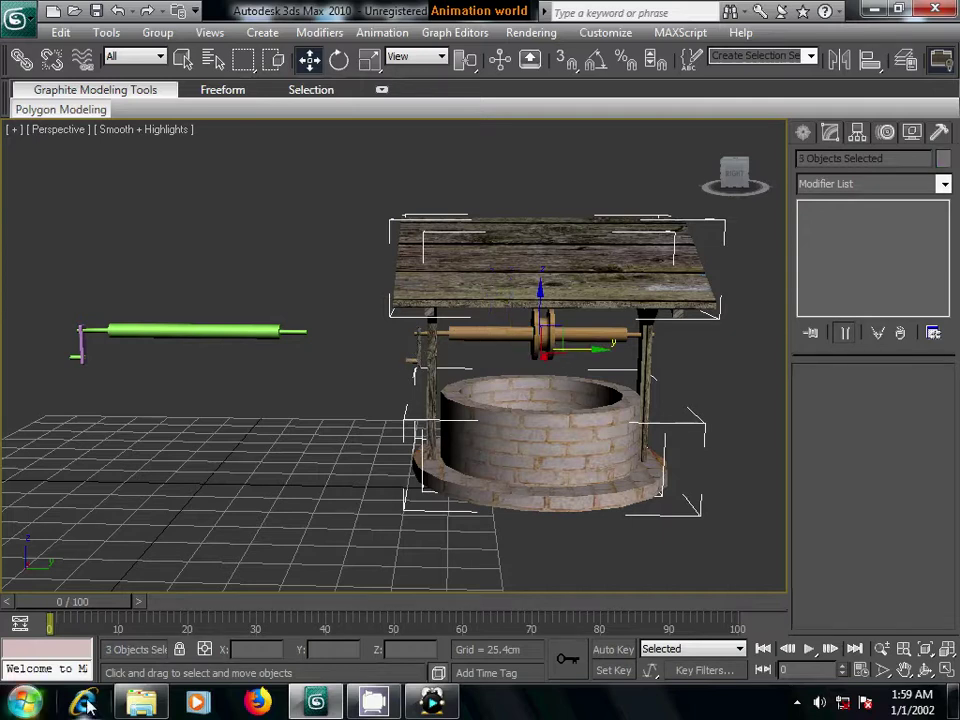
shift+drag(600, 349, 260, 355)
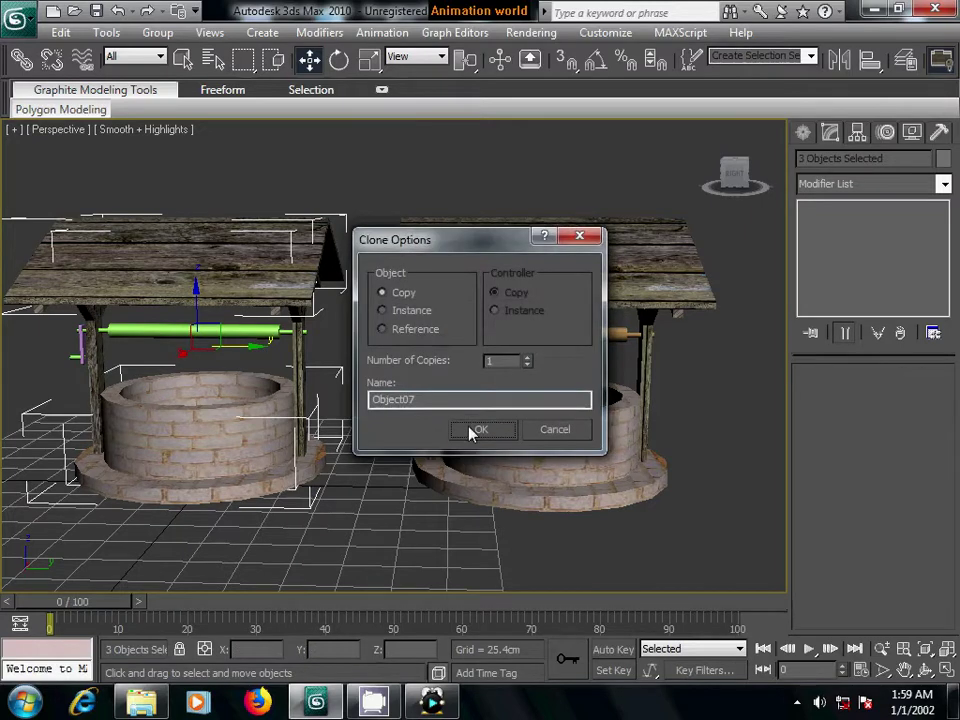
click(474, 430)
- Orbit and adjust the view around both wells to check the cloned well
scroll(308, 540, down, 2)
scroll(375, 536, down, 3)
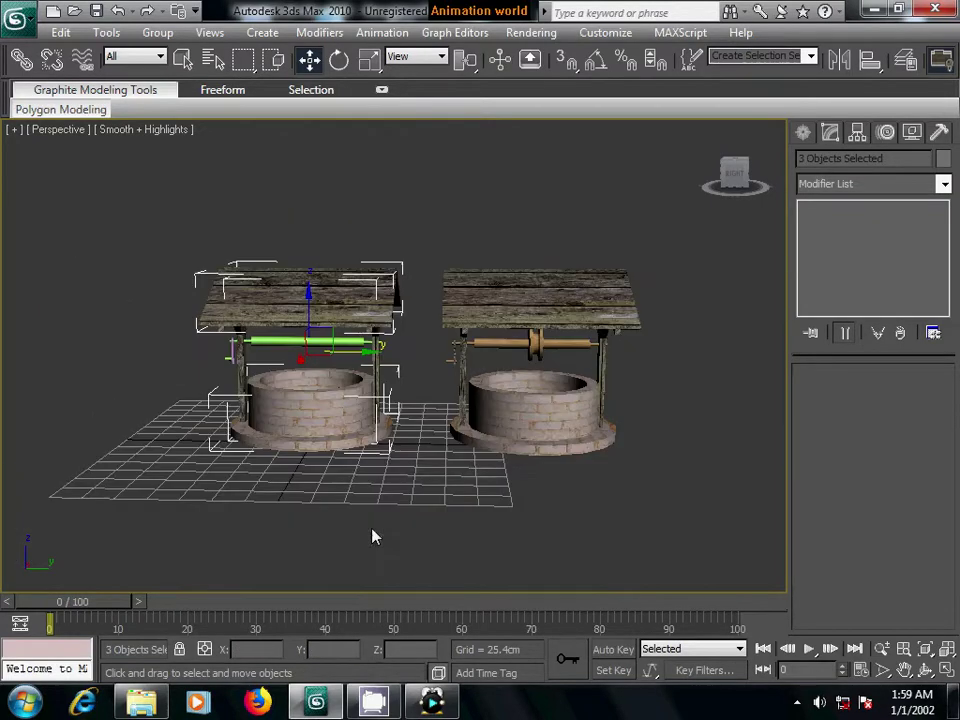
scroll(395, 530, up, 2)
mouse_move(395, 530)
alt+middle_down()
mouse_move(579, 489)
mouse_move(452, 506)
mouse_move(609, 493)
mouse_move(468, 460)
alt+middle_up()
scroll(553, 490, up, 2)
scroll(609, 493, down, 2)
mouse_move(388, 514)
alt+middle_down()
mouse_move(475, 518)
mouse_move(484, 503)
alt+middle_up()
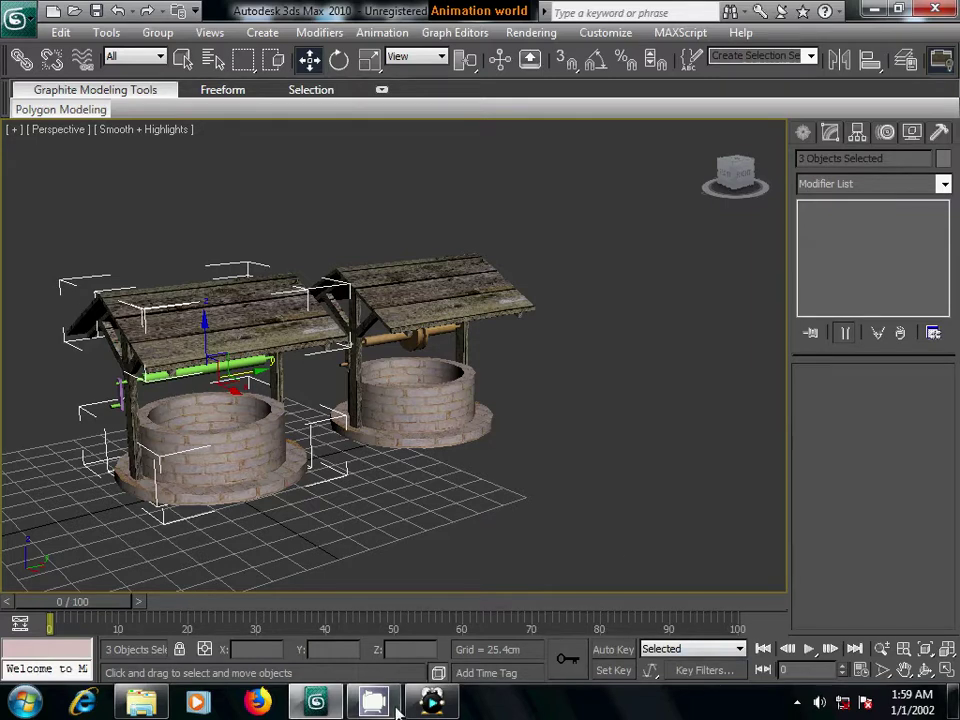
click(796, 704)
click(765, 604)
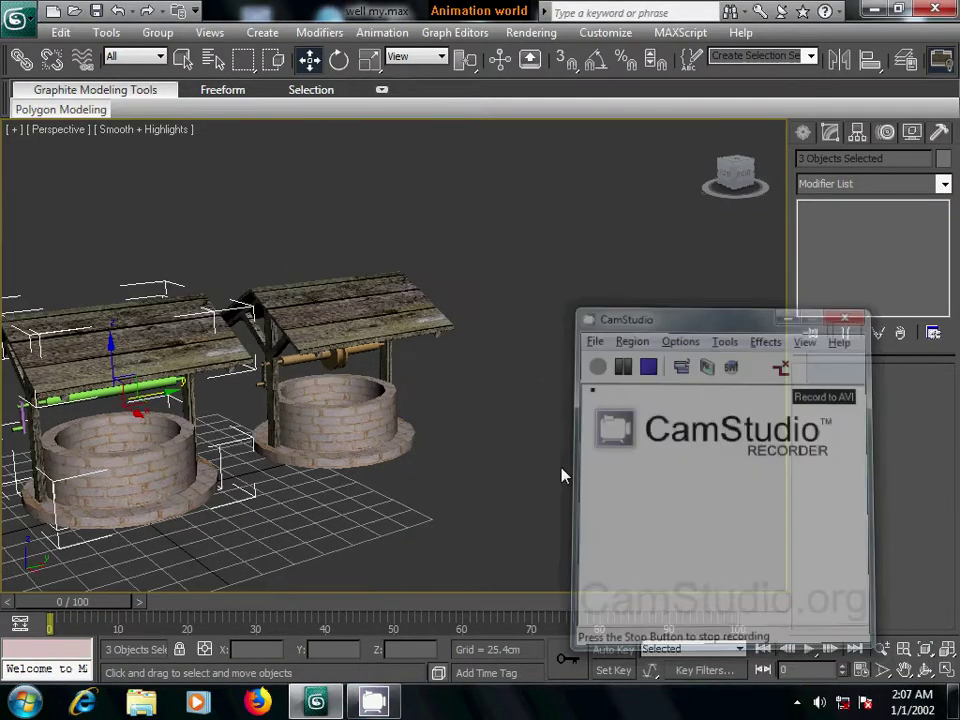
mouse_move(562, 476)
alt+middle_down()
mouse_move(388, 480)
mouse_move(407, 458)
mouse_move(418, 494)
alt+middle_up()
- Draw a small cylinder near the wells, radius 16.514 cm and height 26.573 cm
click(804, 133)
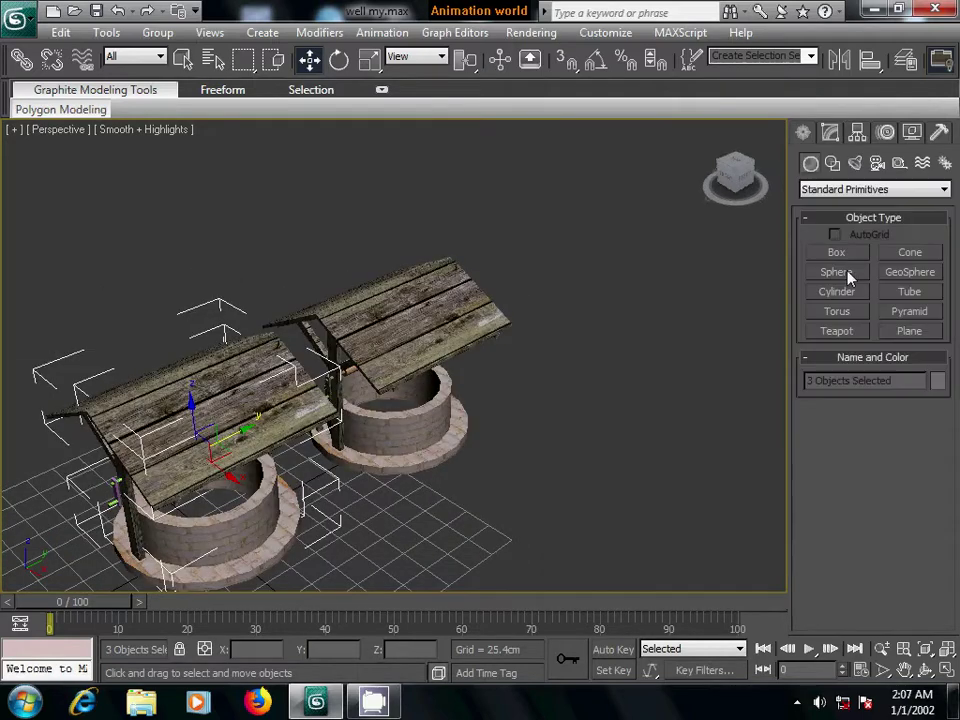
click(836, 291)
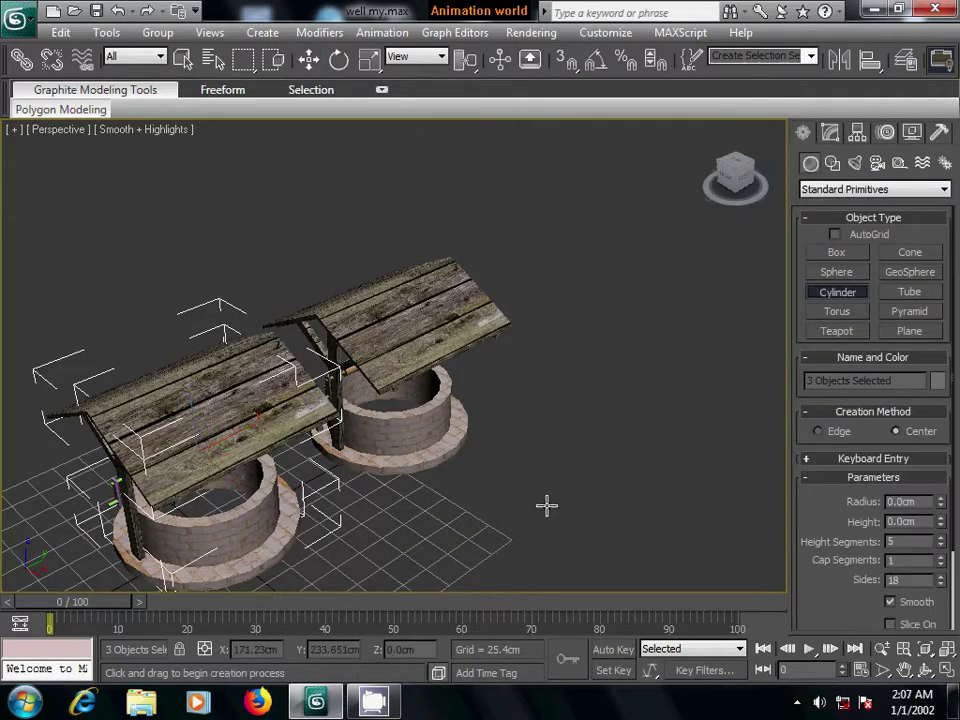
drag(461, 524, 467, 530)
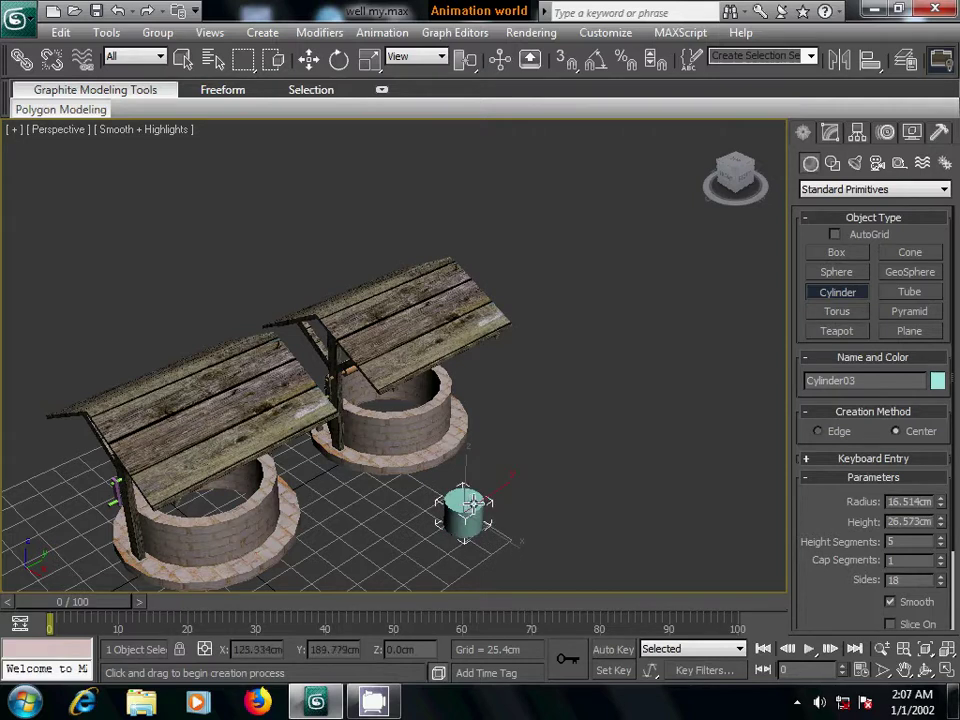
click(470, 503)
key(F4)
scroll(414, 480, up, 3)
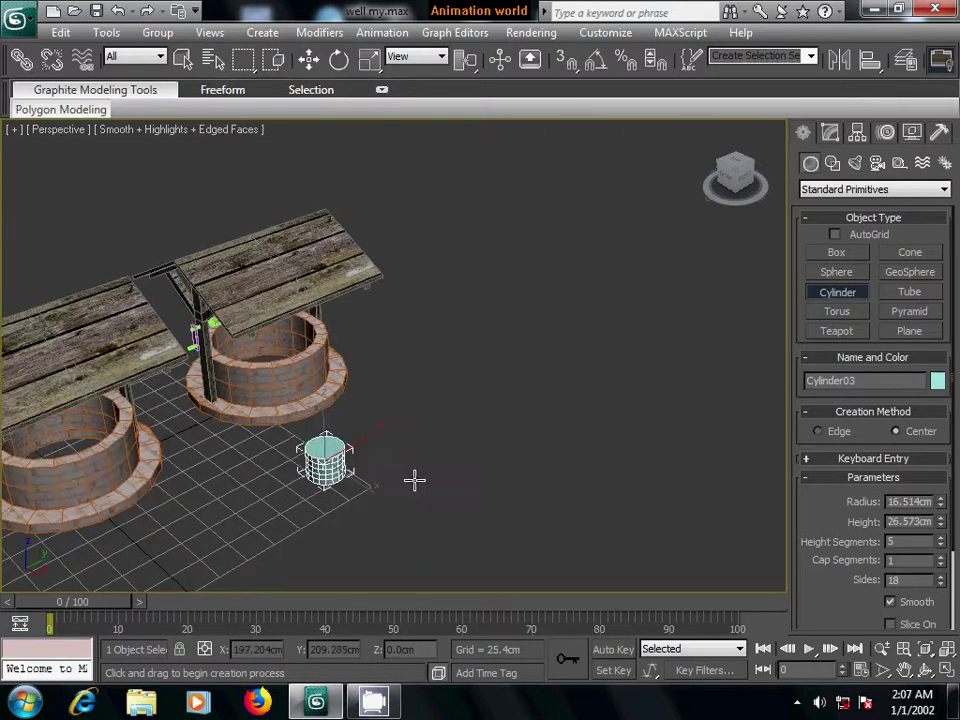
scroll(414, 480, up, 3)
alt+middle_drag(373, 523, 379, 469)
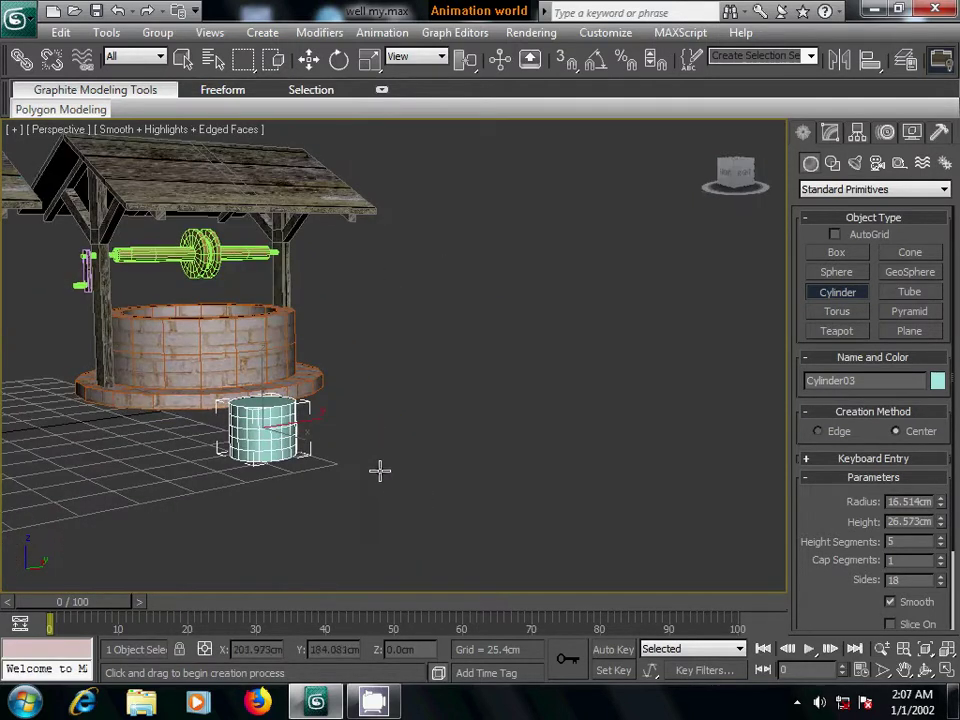
- Set the cylinder to 1 height segment and convert it to an Editable Poly
click(832, 136)
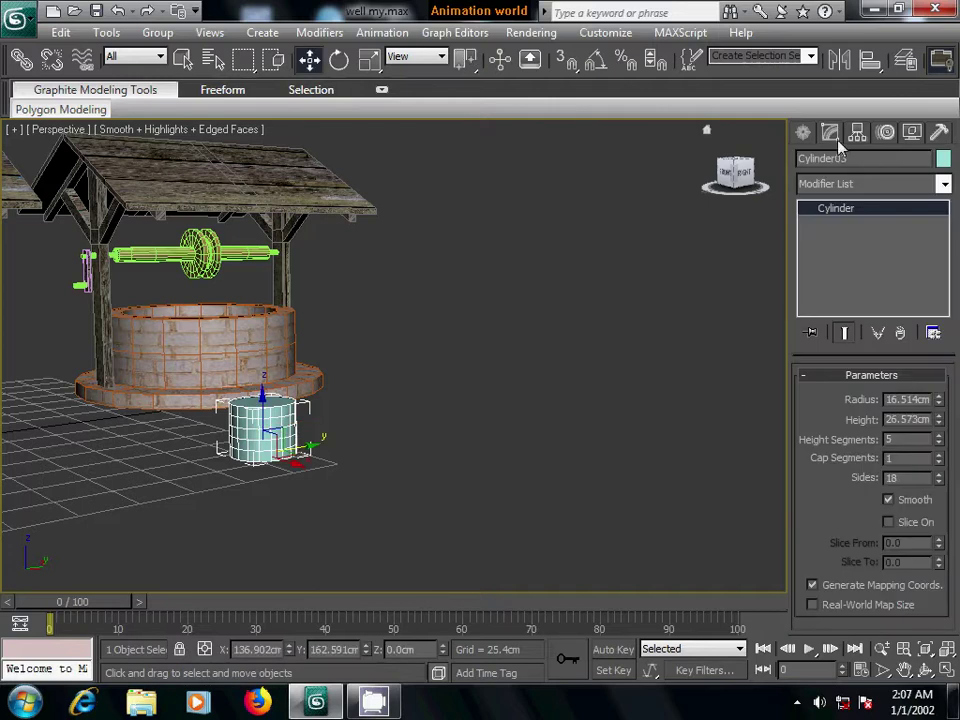
right_click(938, 442)
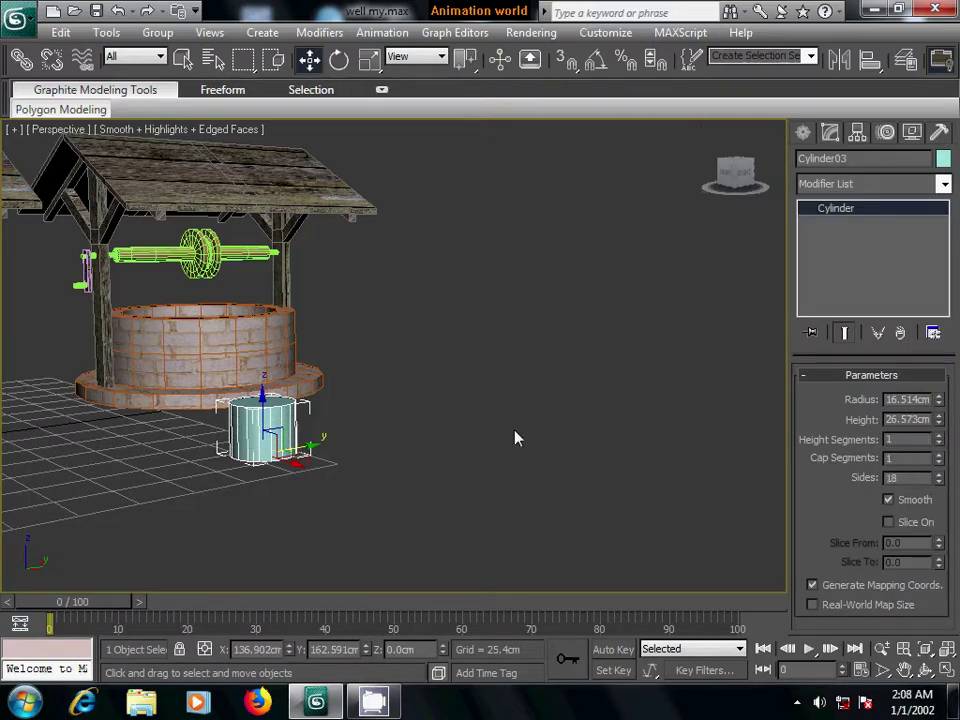
scroll(476, 422, up, 2)
scroll(418, 439, up, 2)
scroll(411, 422, down, 2)
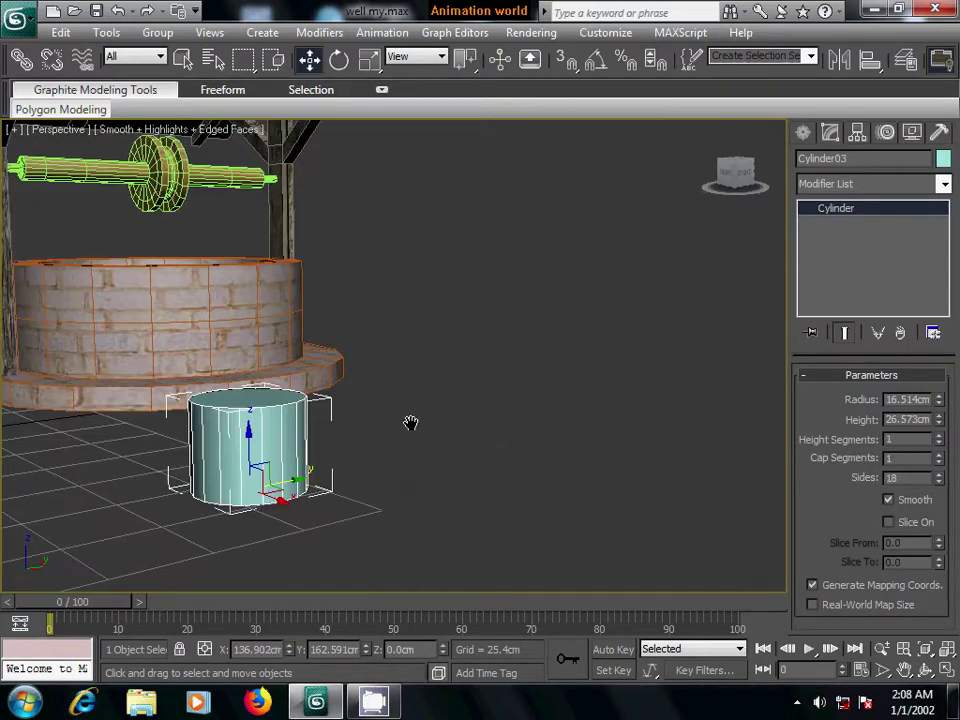
right_click(262, 428)
- Convert the bucket cylinder to an editable poly and inset its top face
click(434, 611)
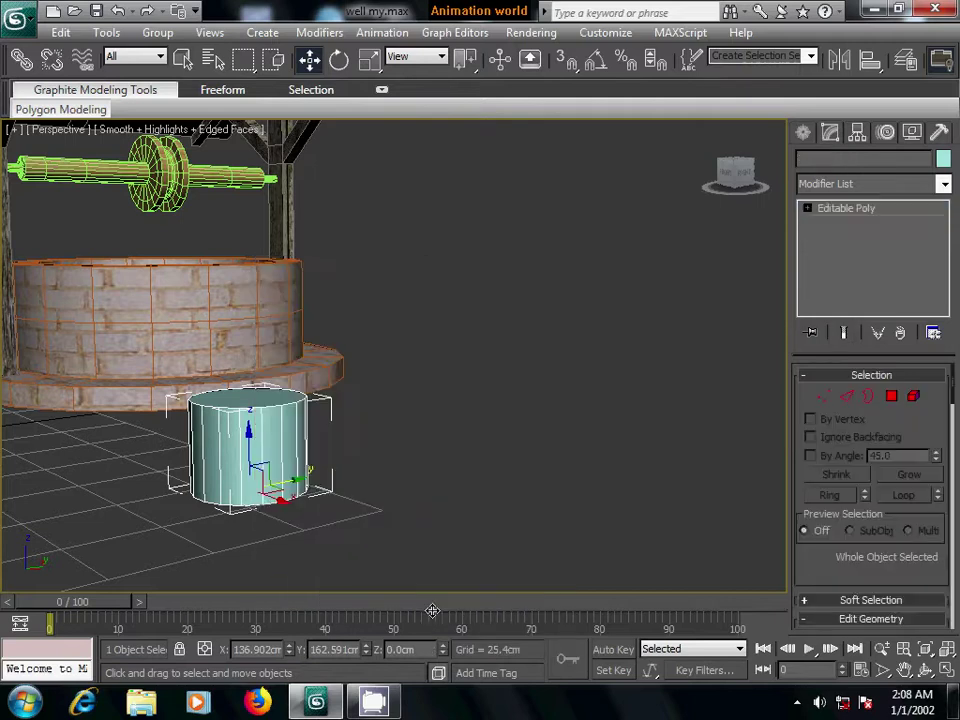
click(891, 396)
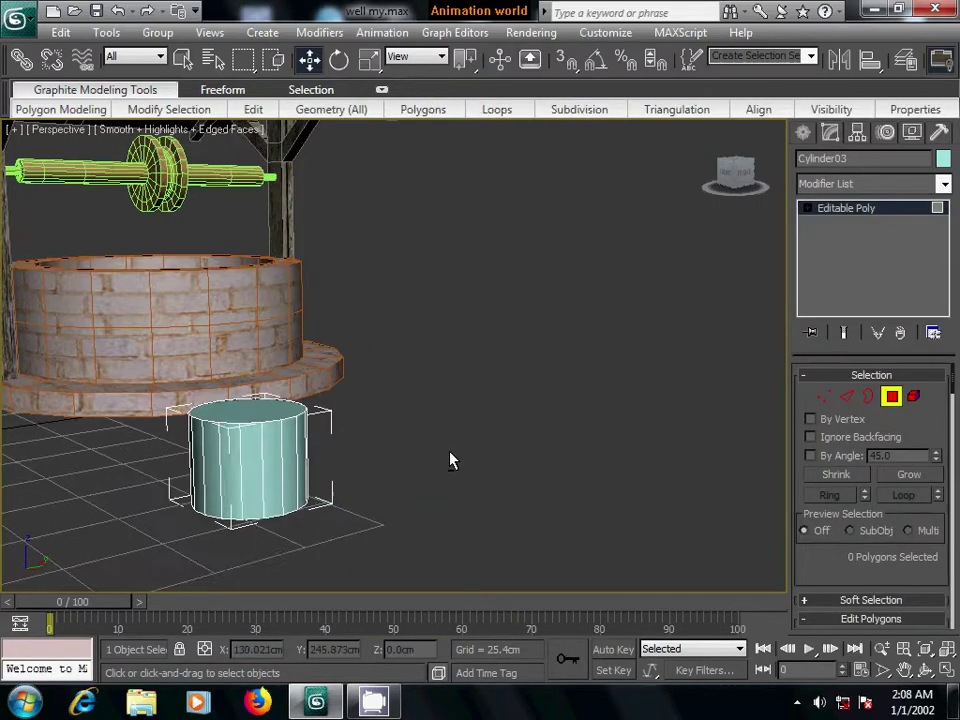
middle_drag(450, 456, 490, 460)
click(439, 450)
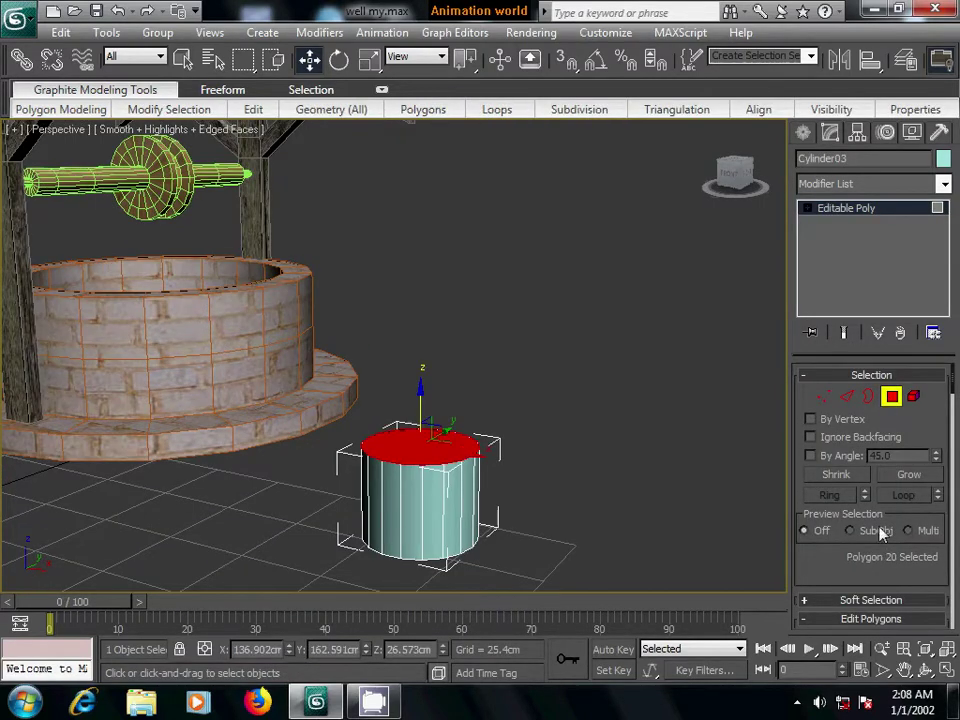
scroll(880, 560, down, 3)
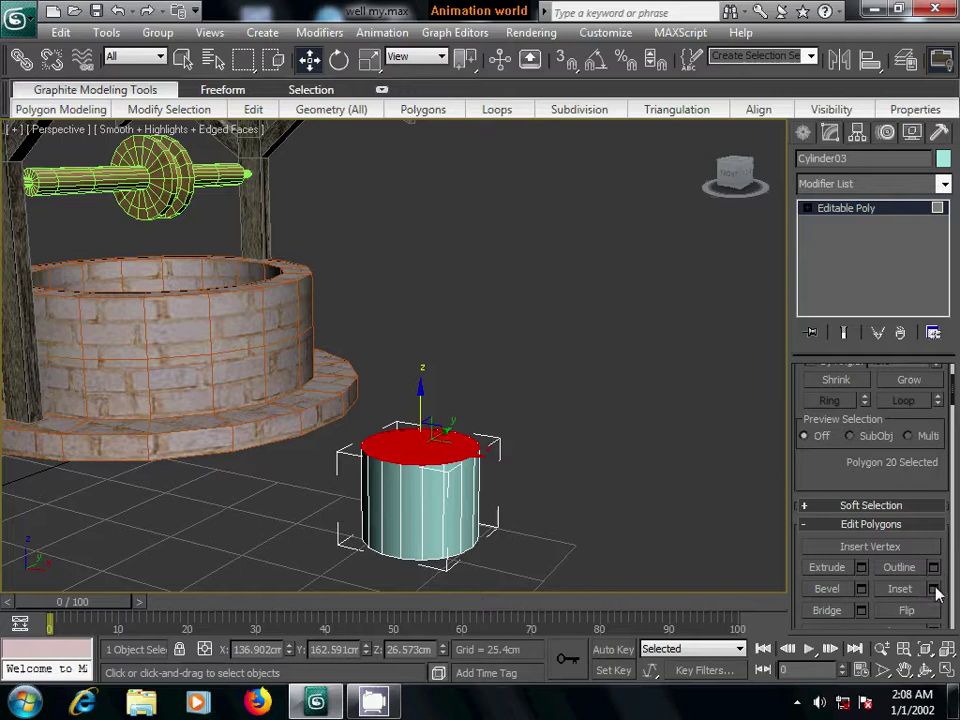
click(933, 589)
click(822, 408)
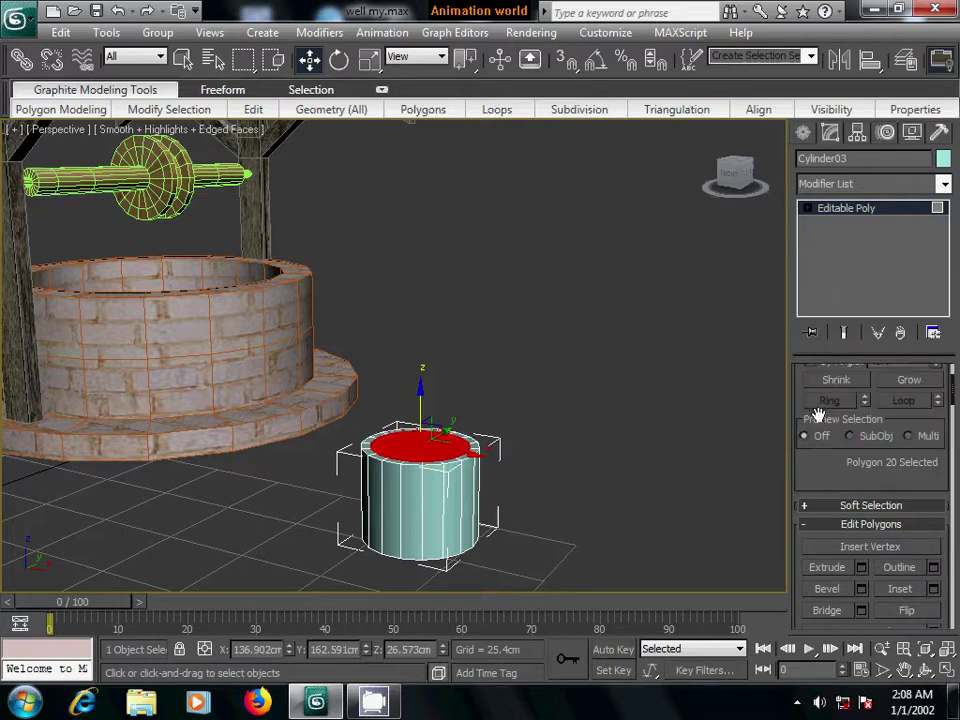
- Extrude the inset top face inward by -13.97 cm to hollow out the bucket
click(861, 567)
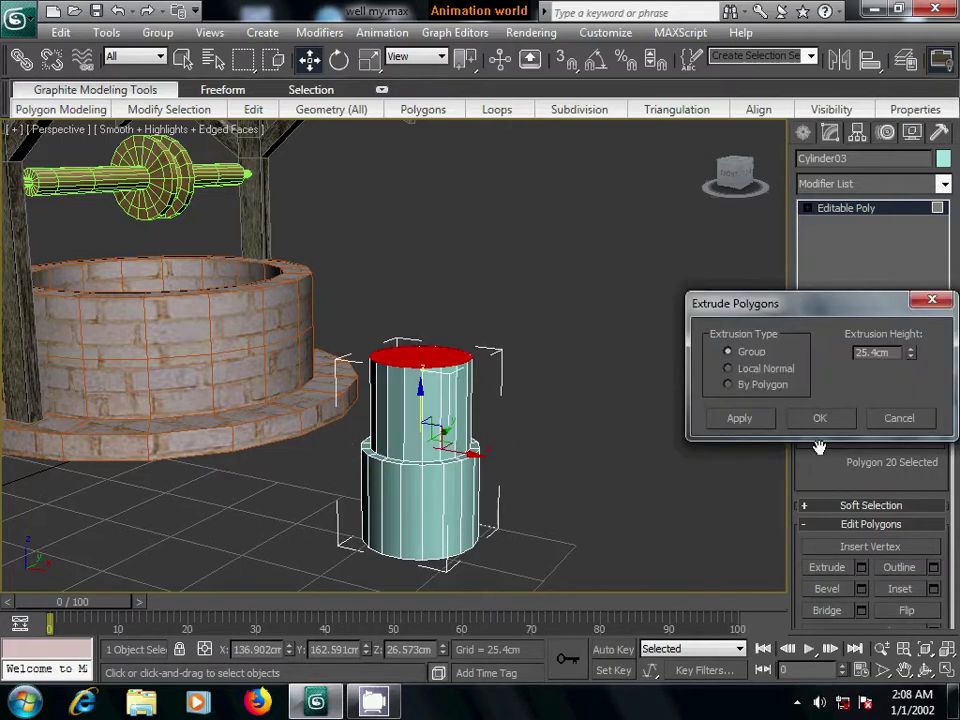
drag(911, 358, 919, 500)
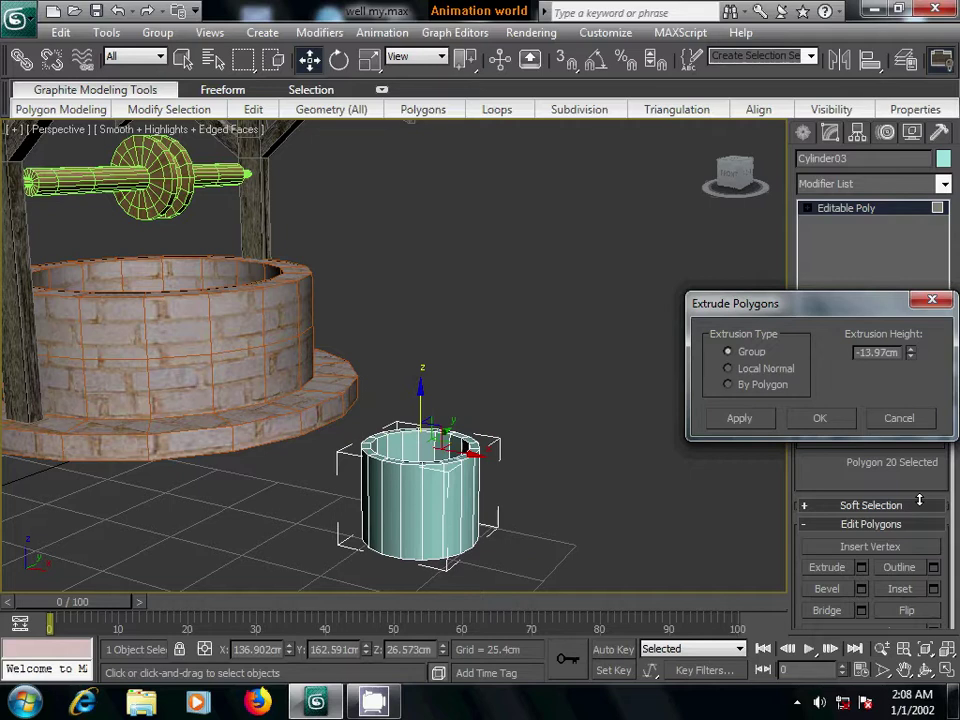
click(819, 418)
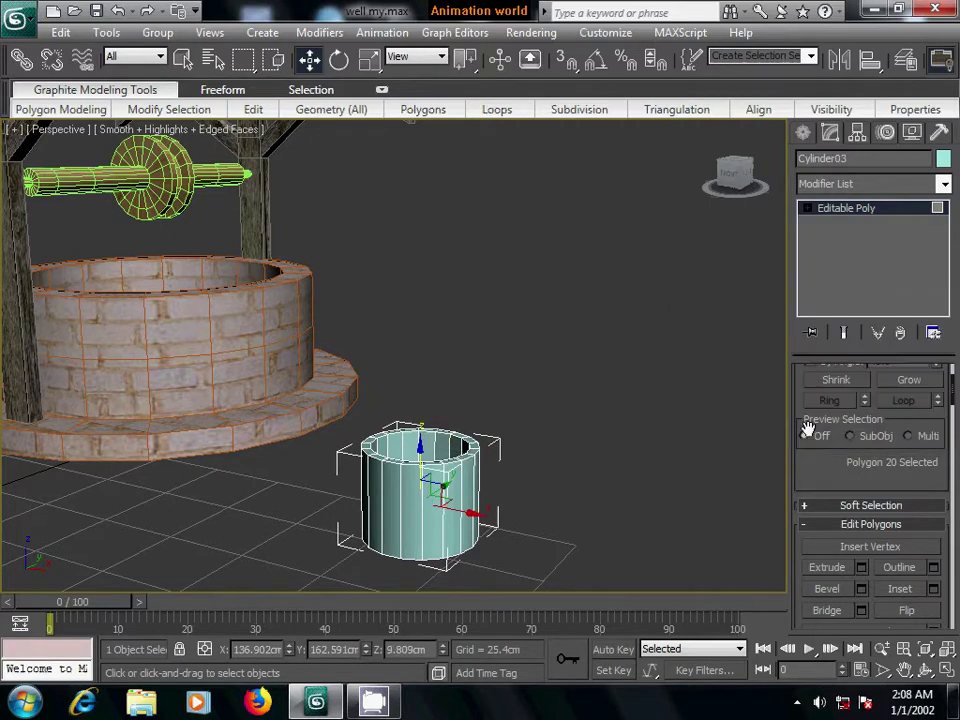
key(F3)
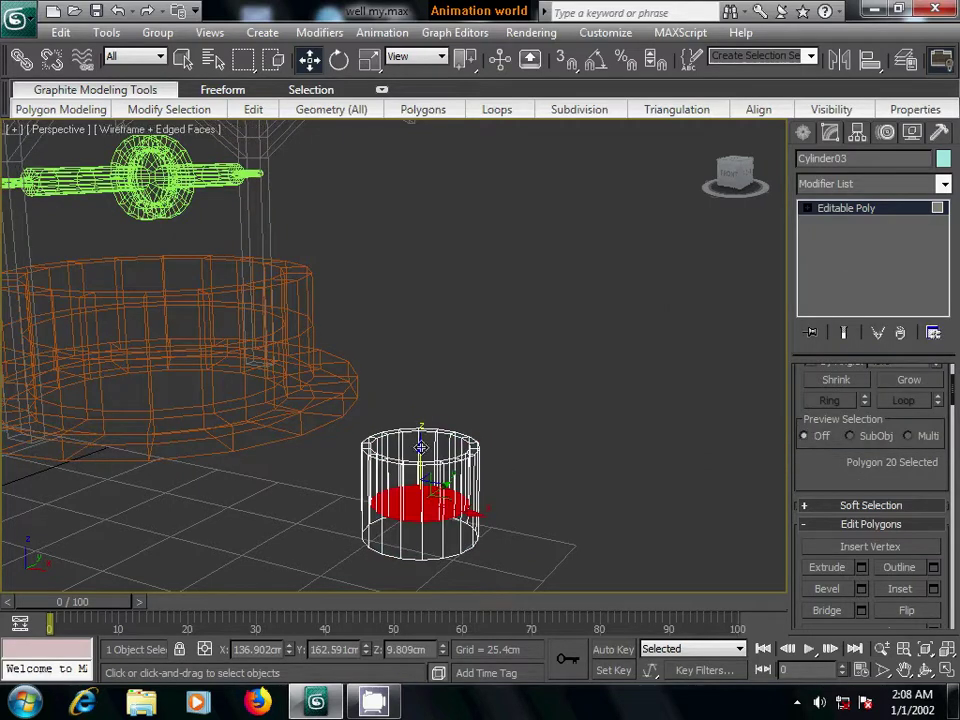
- Move the bottom face about 1 cm down on Z, then clear the face selection
alt+middle_drag(516, 489, 489, 452)
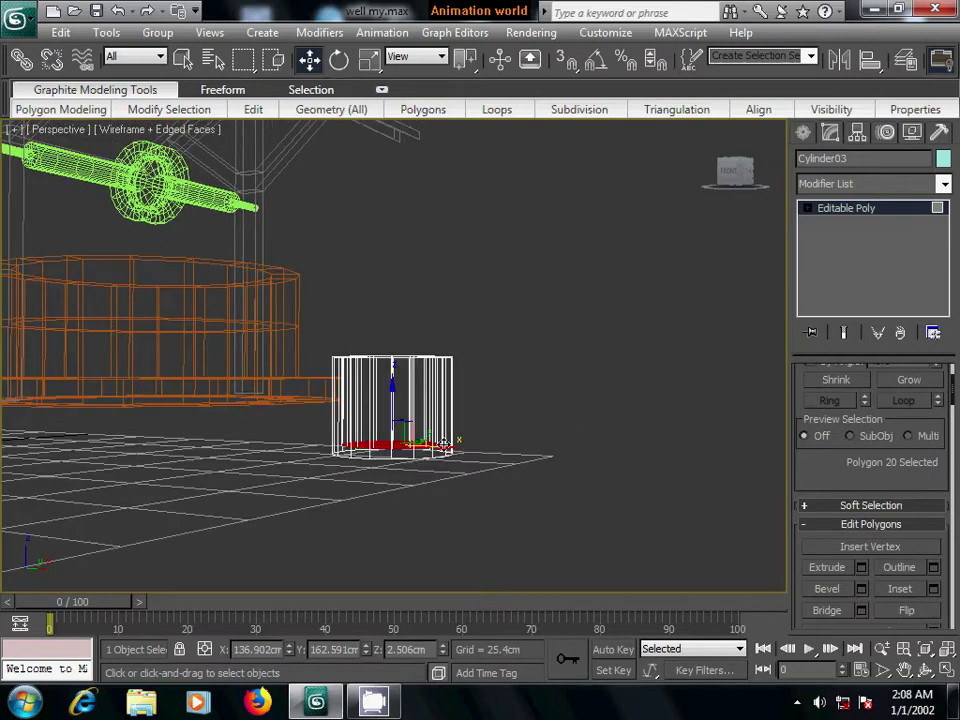
drag(392, 389, 392, 390)
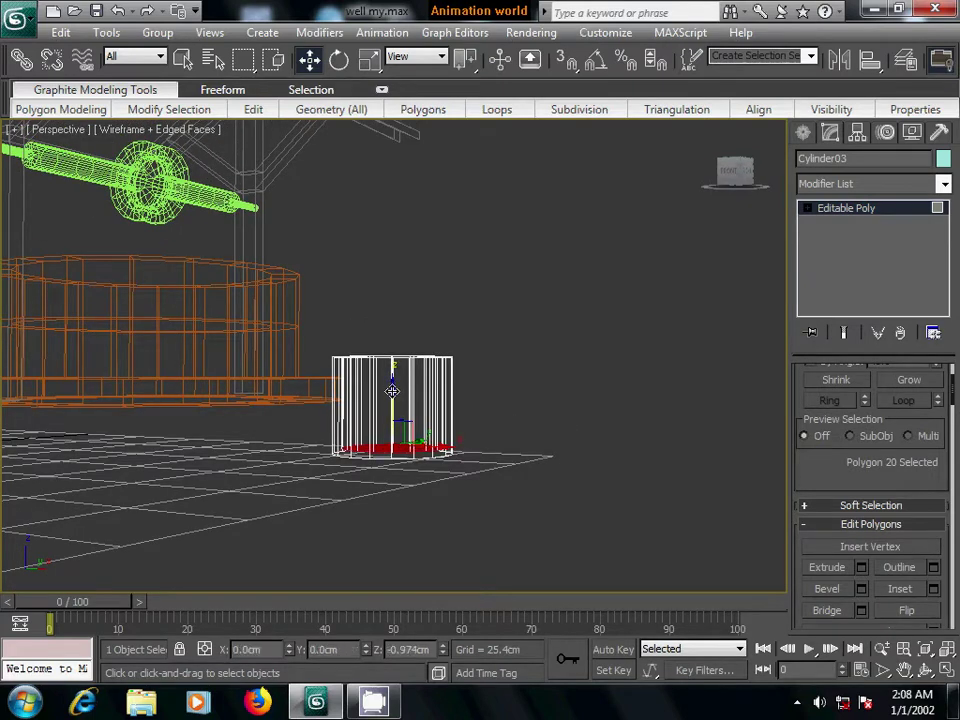
click(524, 422)
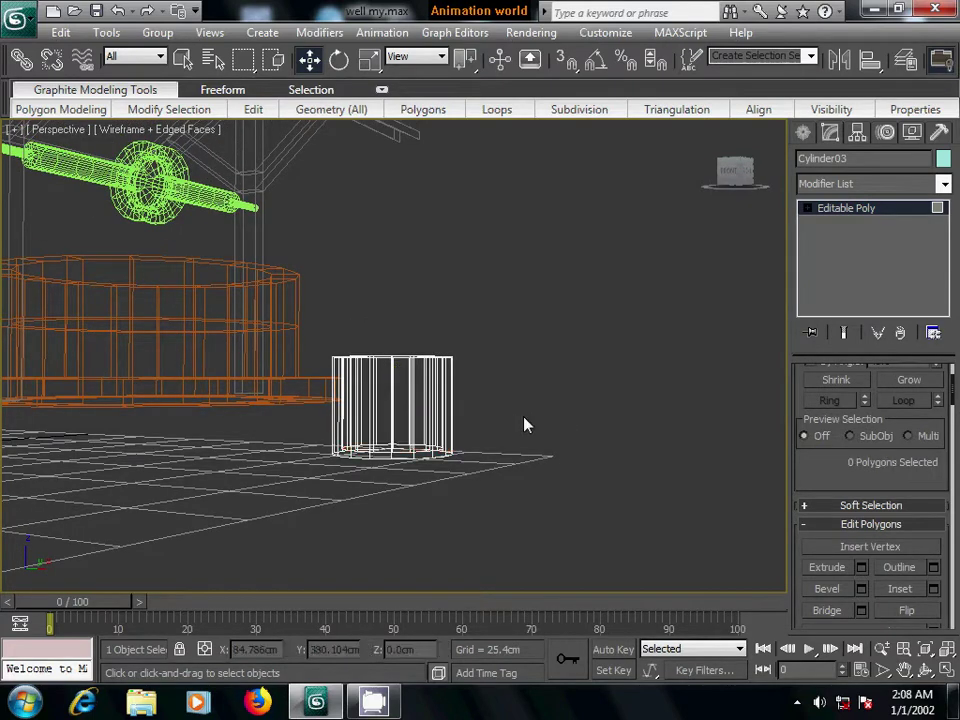
click(807, 208)
- Scale the bucket's bottom vertex ring to 76% so it tapers toward the base
click(836, 226)
alt+middle_drag(684, 429, 609, 420)
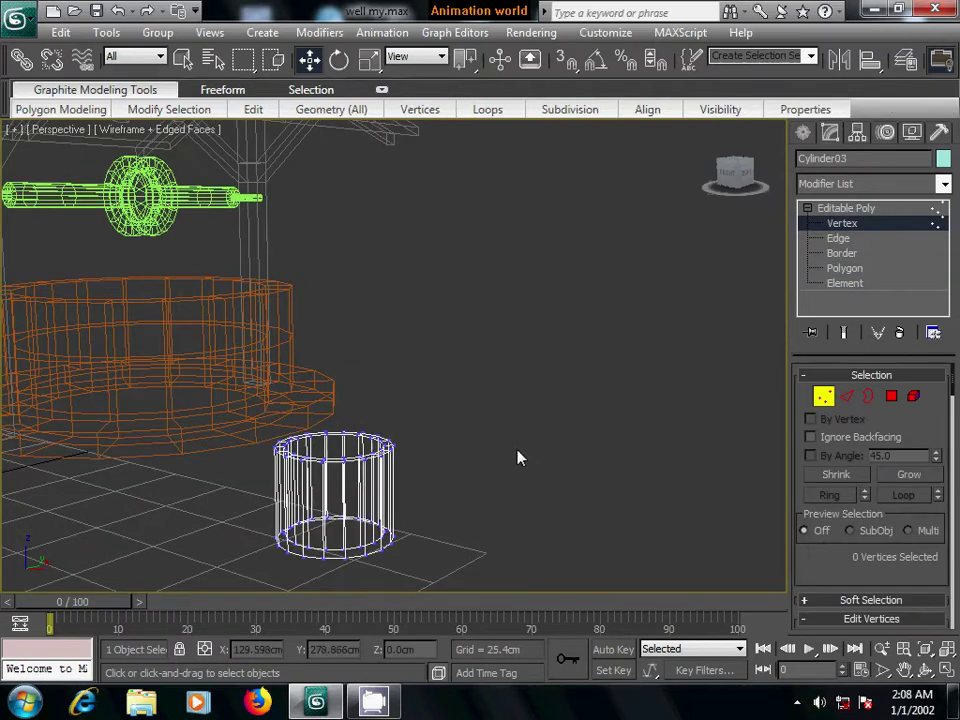
alt+middle_drag(516, 454, 537, 412)
drag(268, 439, 420, 525)
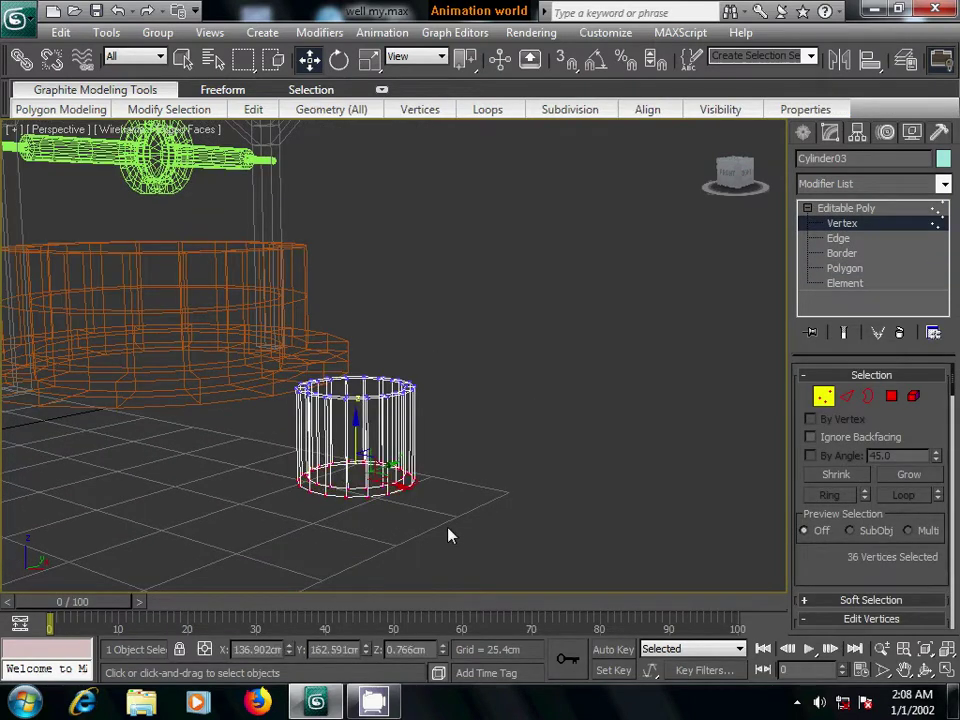
click(369, 58)
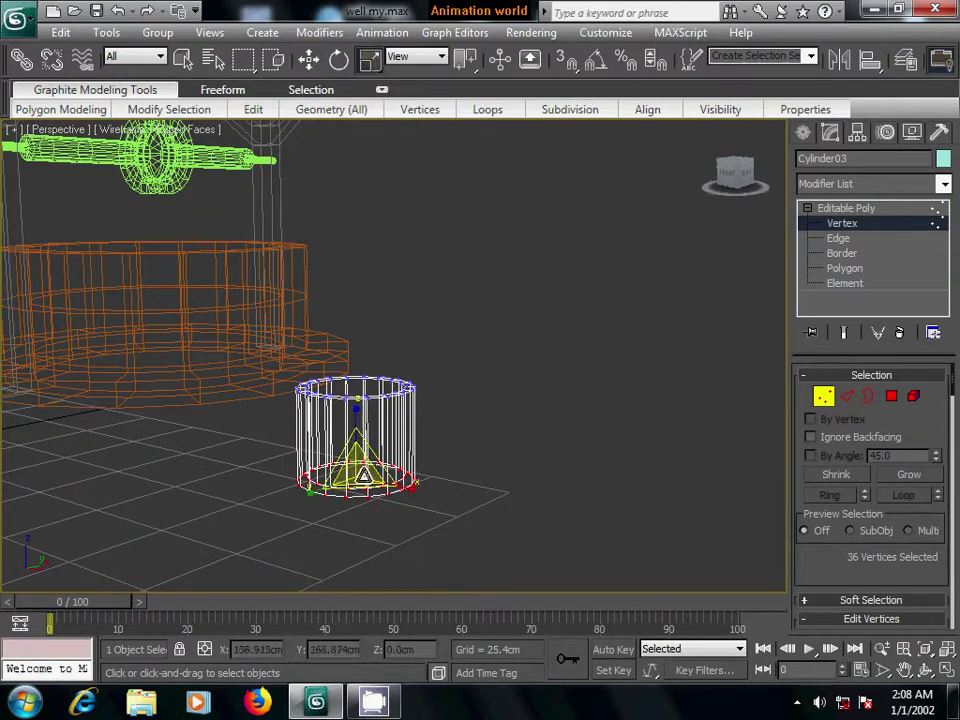
drag(357, 472, 368, 509)
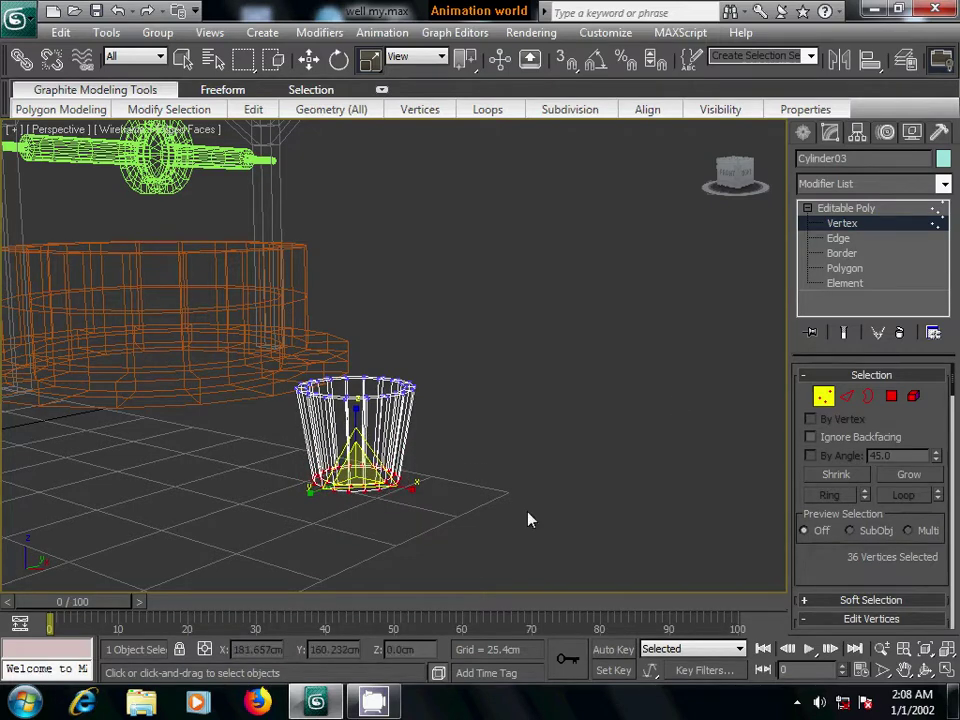
key(F3)
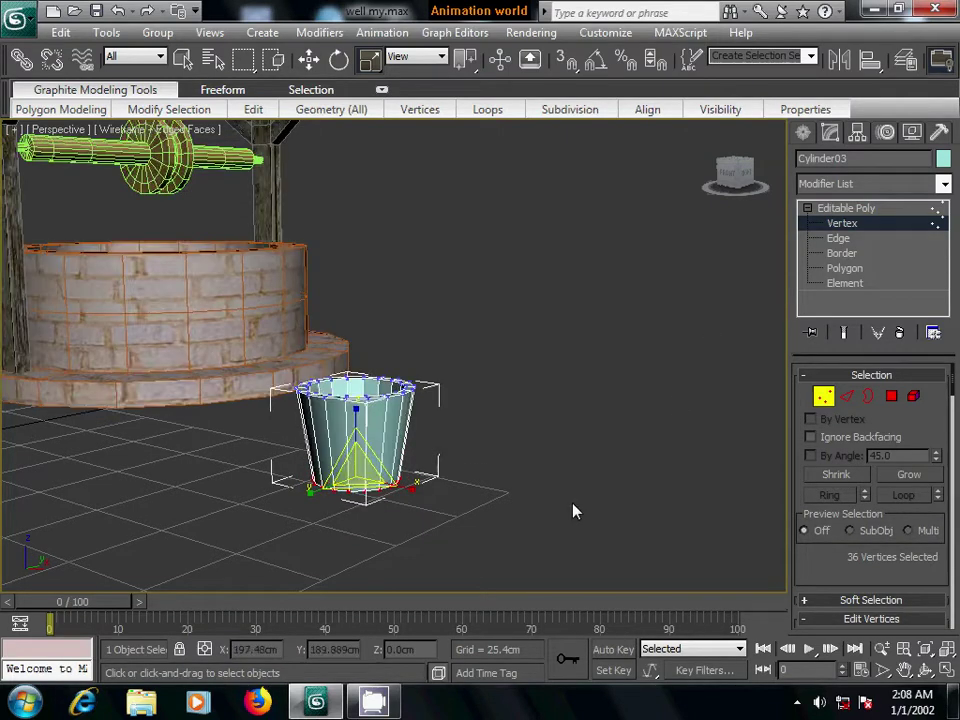
alt+middle_drag(521, 499, 363, 519)
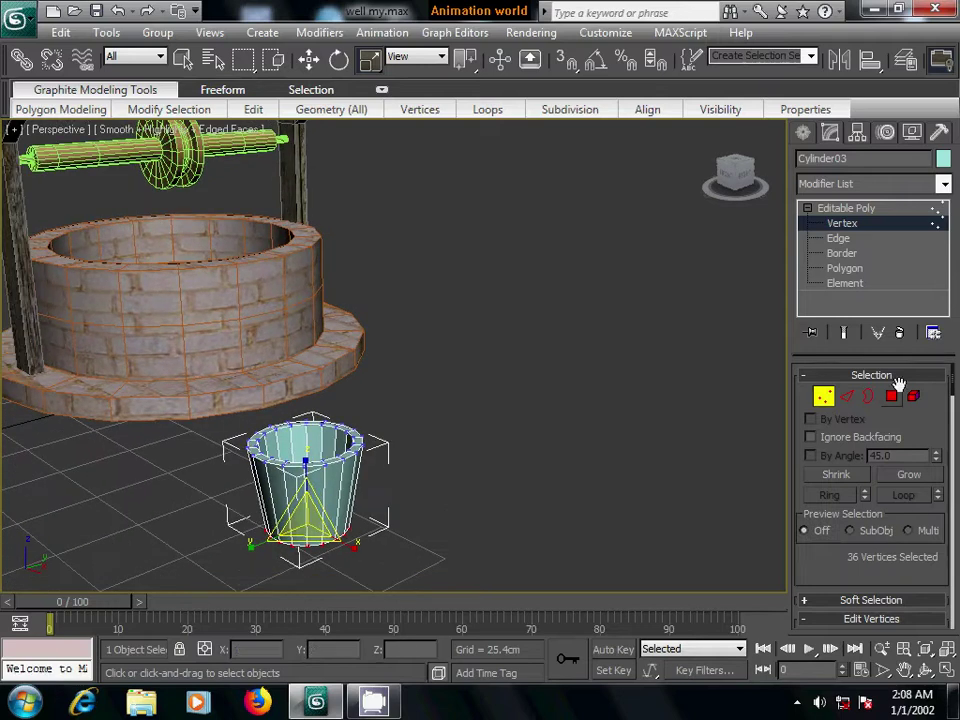
- Connect the bucket's vertical edges with 5 segments to add horizontal edge loops
click(846, 396)
mouse_move(523, 491)
alt+middle_down()
mouse_move(392, 508)
mouse_move(403, 474)
alt+middle_up()
drag(238, 332, 386, 358)
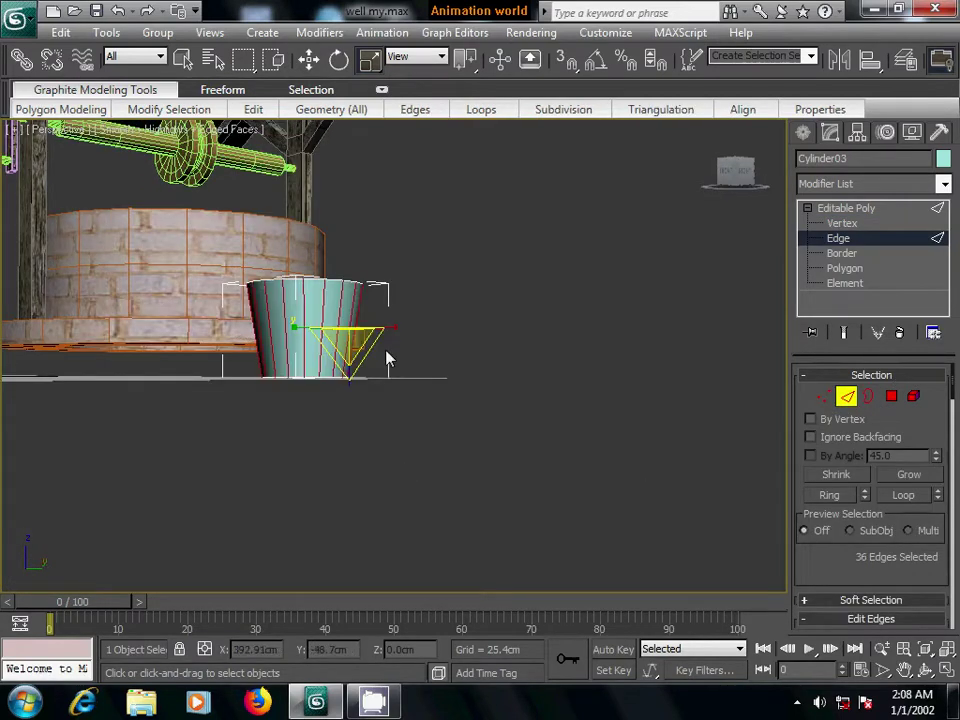
scroll(883, 553, down, 5)
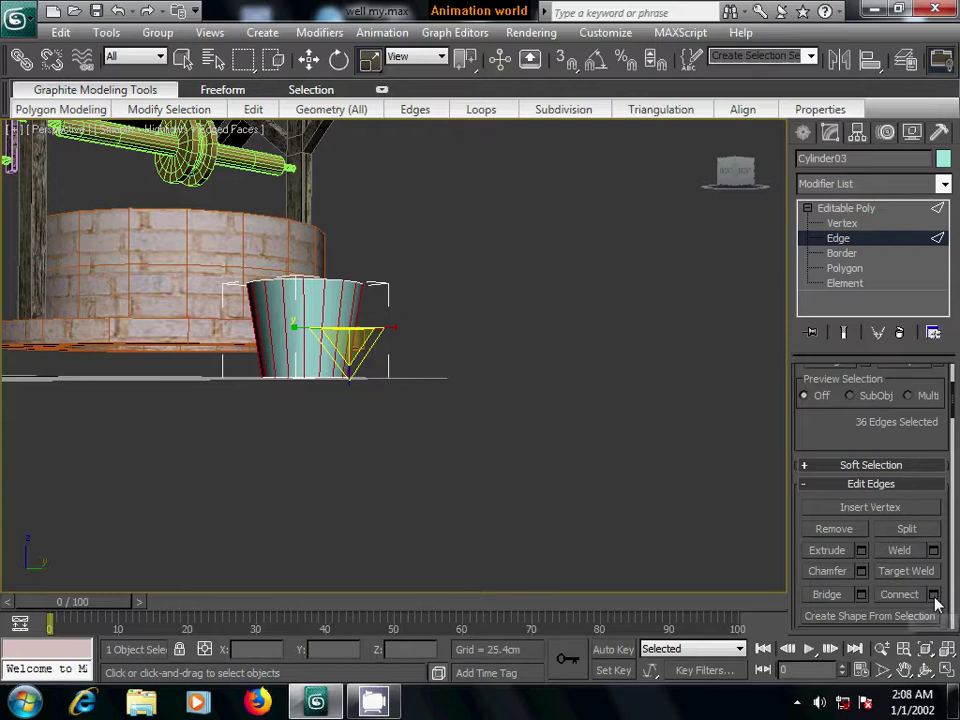
click(934, 594)
click(807, 348)
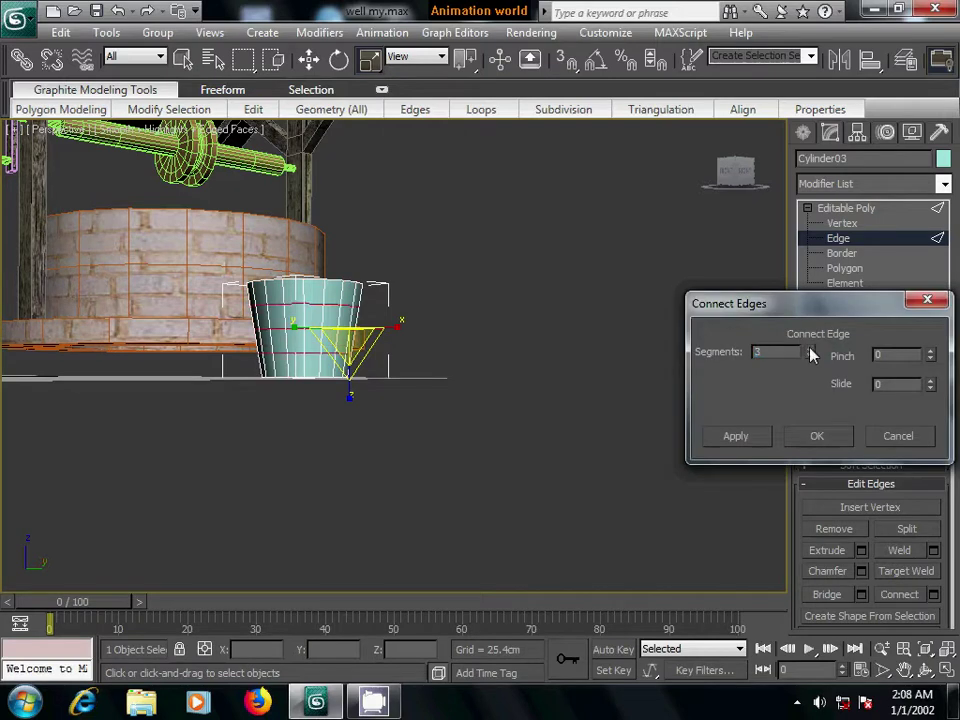
click(807, 348)
click(810, 357)
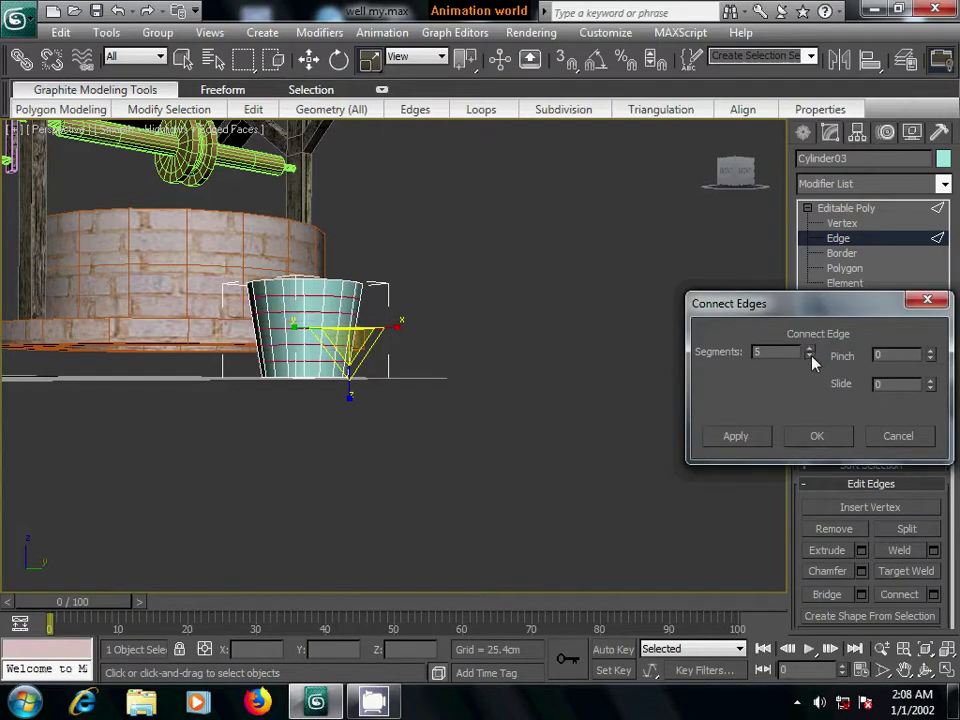
click(822, 443)
- Deselect the unneeded edge rings, keeping two, and frame the view on the bucket
alt+middle_drag(493, 431, 487, 469)
scroll(487, 469, up, 5)
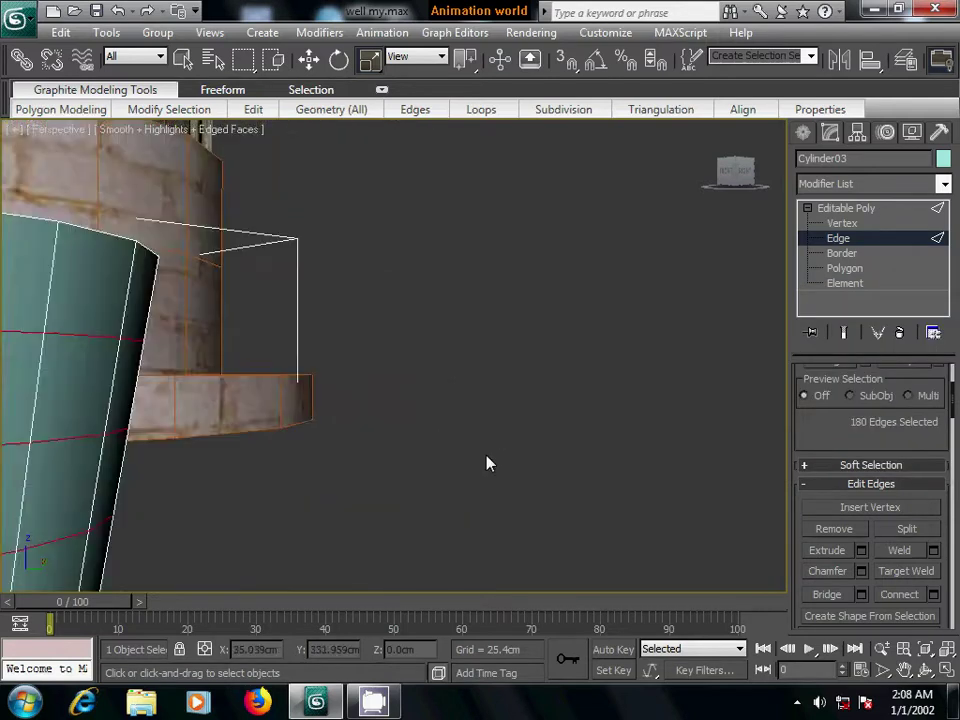
scroll(486, 461, up, 3)
scroll(491, 452, up, 1)
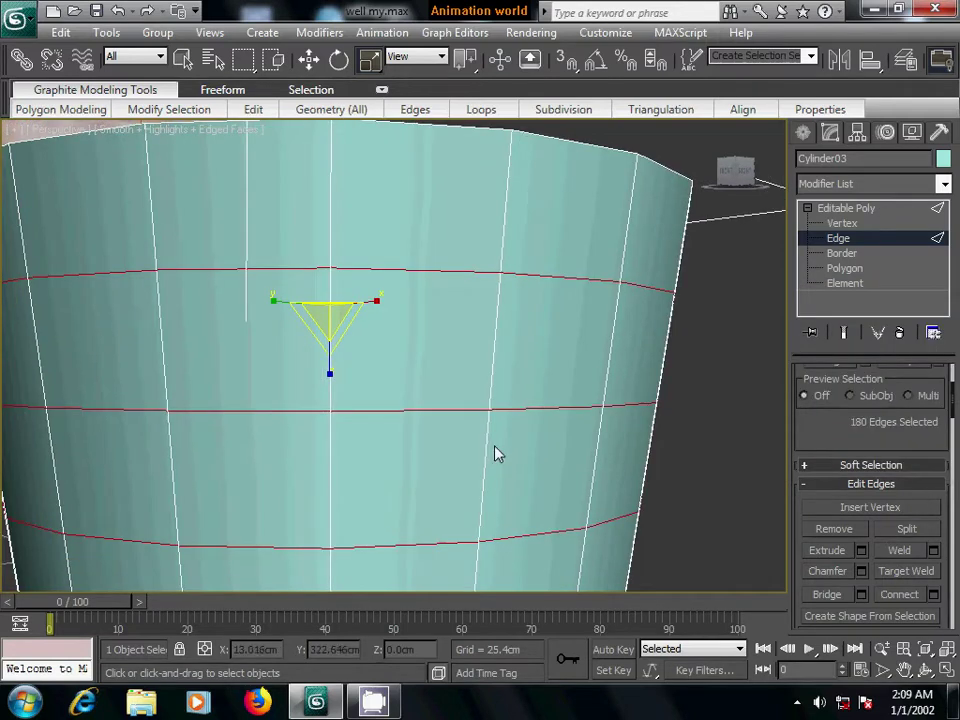
key(F3)
scroll(493, 445, down, 2)
scroll(492, 441, down, 4)
scroll(492, 441, down, 2)
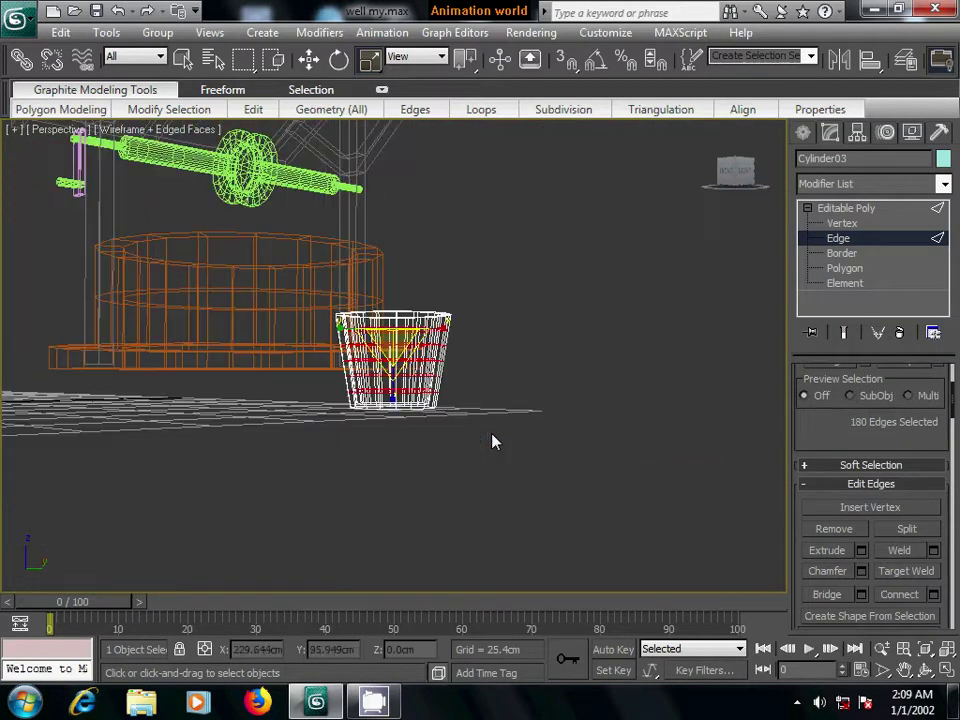
scroll(492, 441, up, 3)
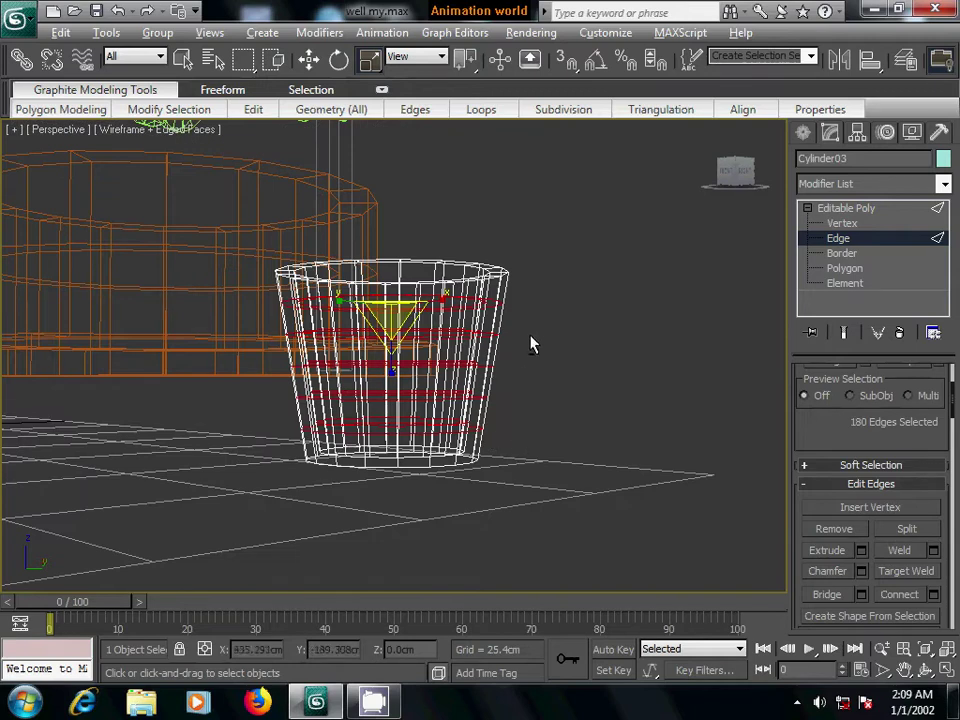
alt+drag(527, 326, 276, 396)
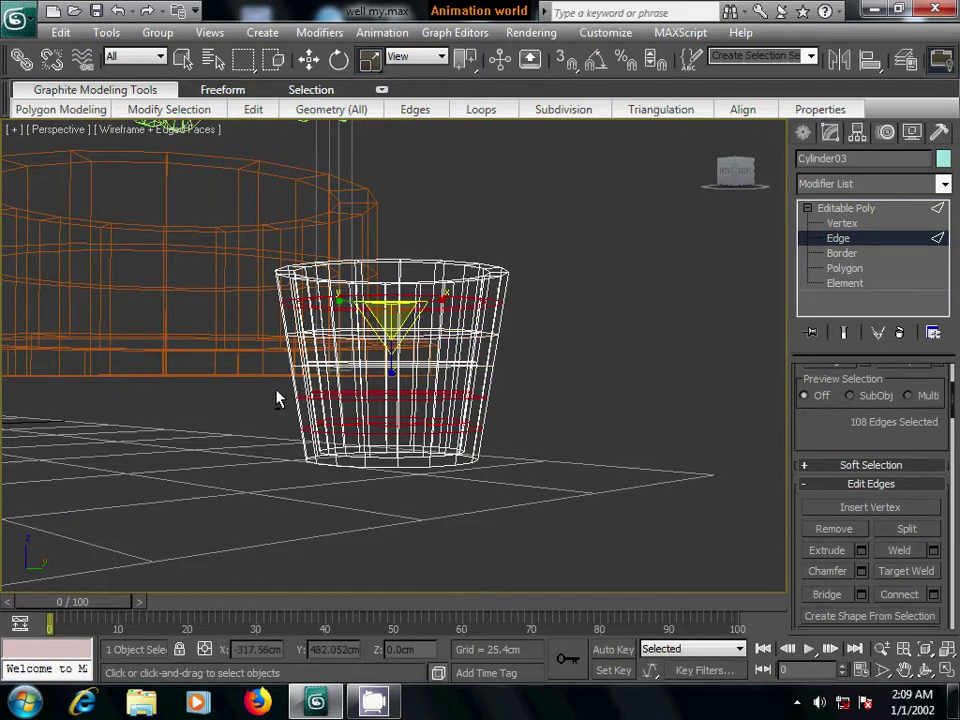
alt+drag(524, 372, 276, 420)
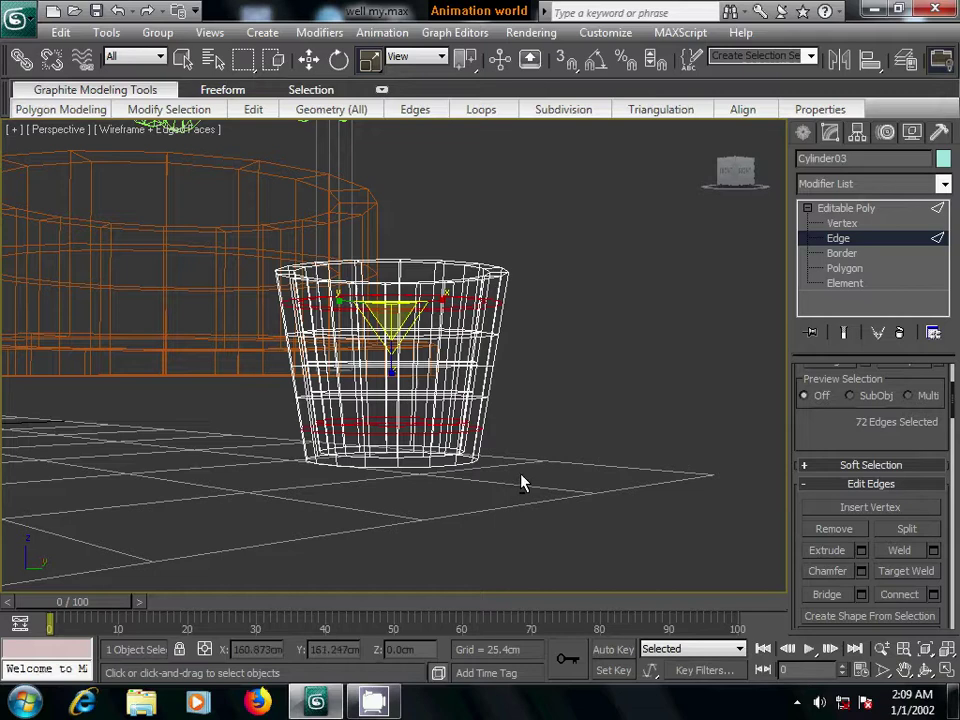
key(F3)
mouse_move(538, 484)
alt+middle_down()
mouse_move(493, 467)
mouse_move(454, 471)
mouse_move(503, 471)
mouse_move(431, 486)
mouse_move(311, 484)
mouse_move(283, 451)
alt+middle_up()
scroll(503, 471, down, 4)
key(z)
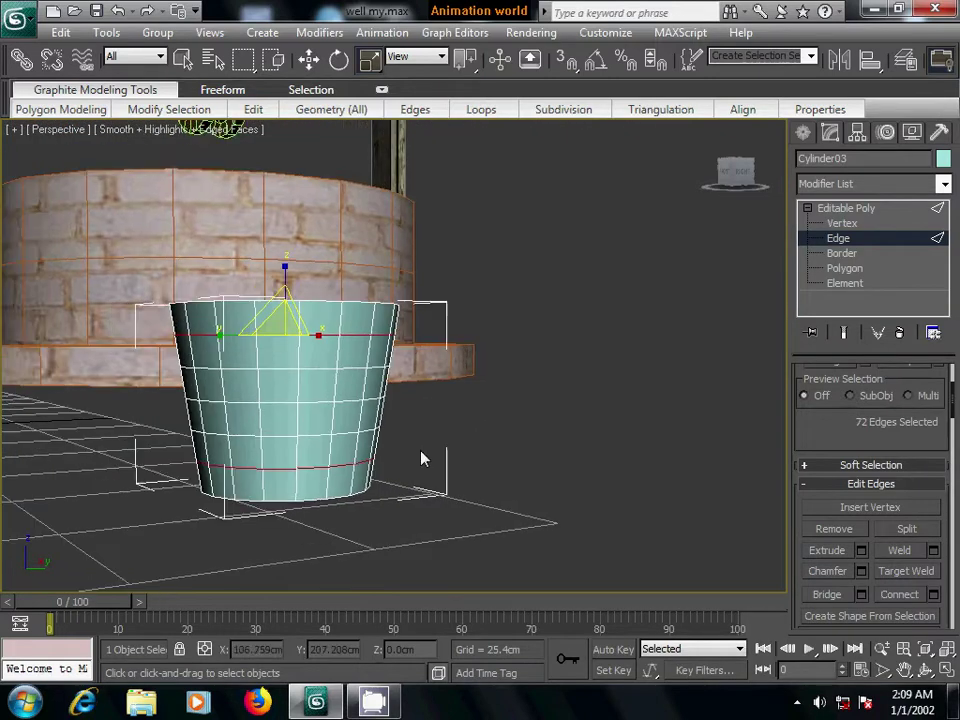
scroll(825, 403, down, 1)
scroll(862, 510, down, 1)
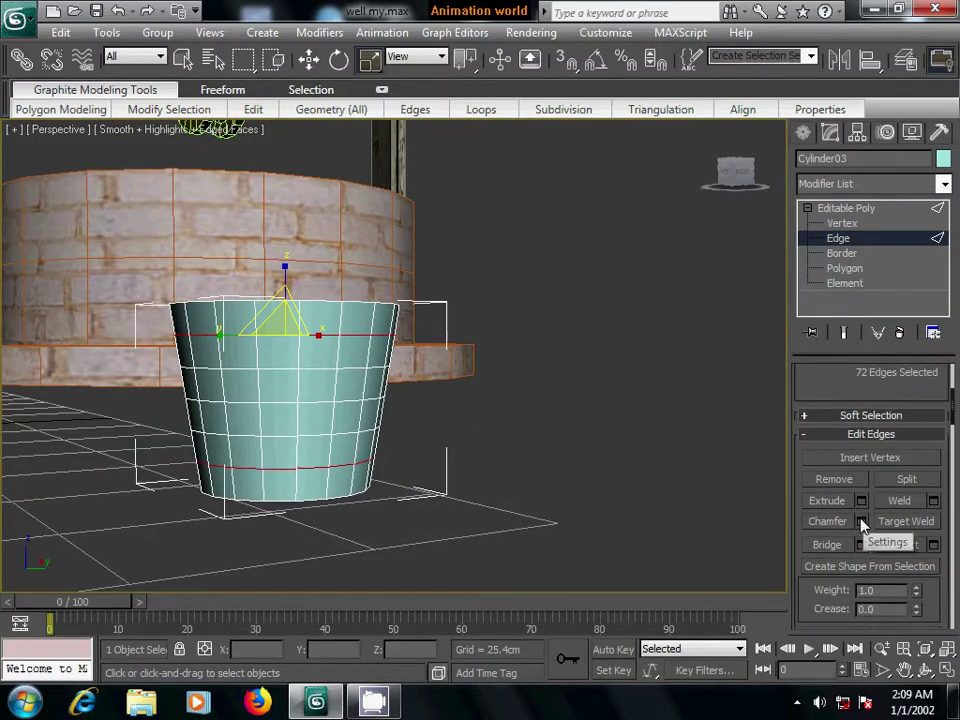
- Chamfer the two selected edge rings by about 1.321 cm into narrow bands
click(861, 521)
drag(773, 358, 781, 413)
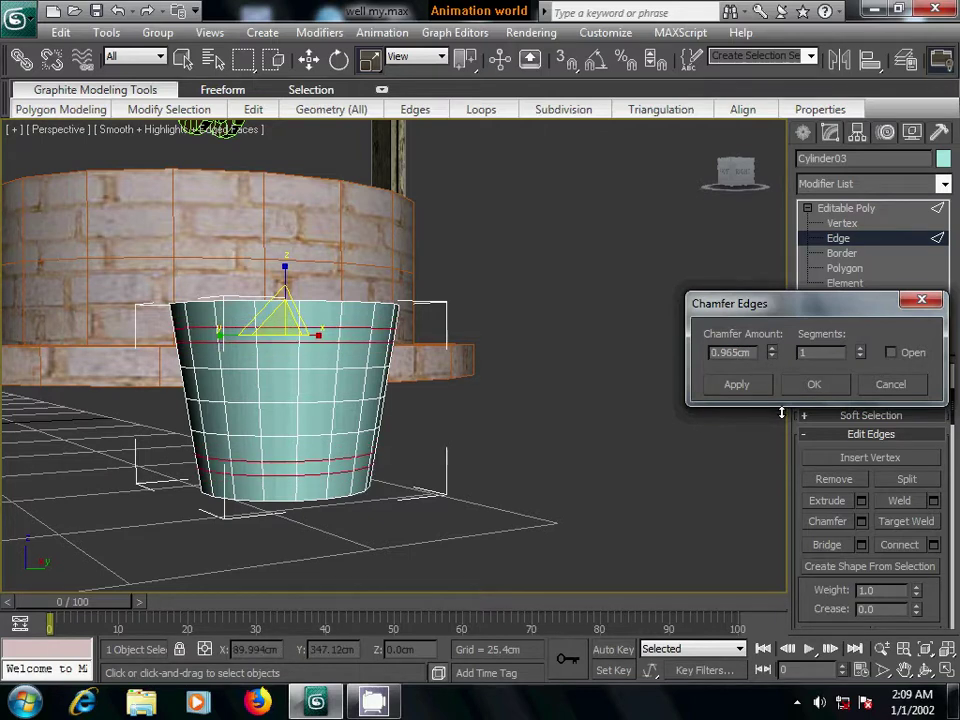
click(814, 384)
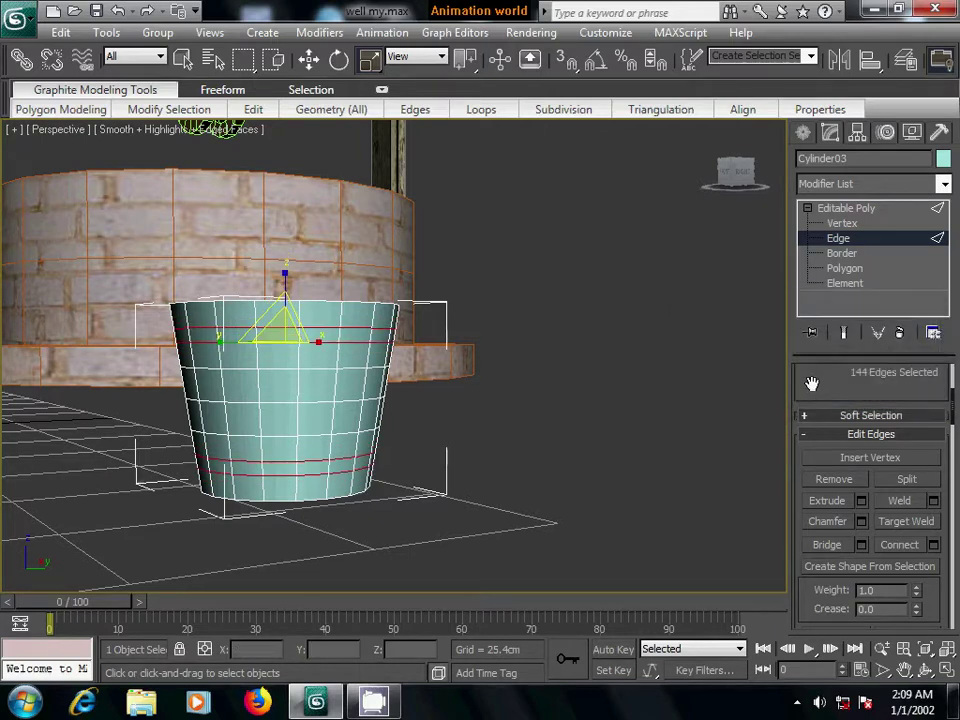
key(ctrl+z)
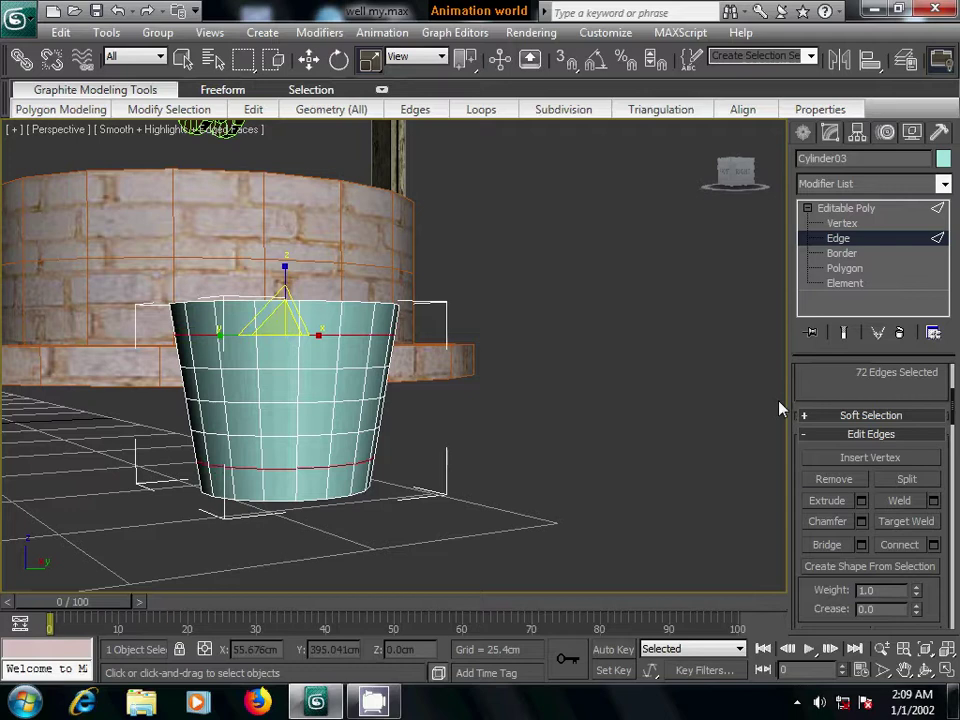
click(861, 521)
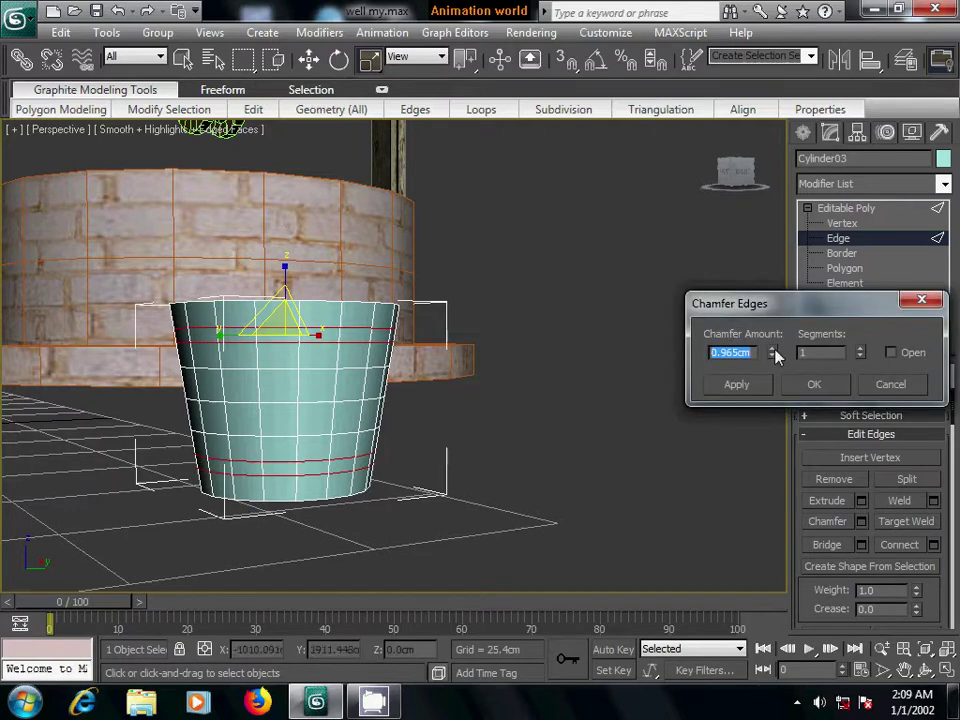
drag(778, 351, 775, 332)
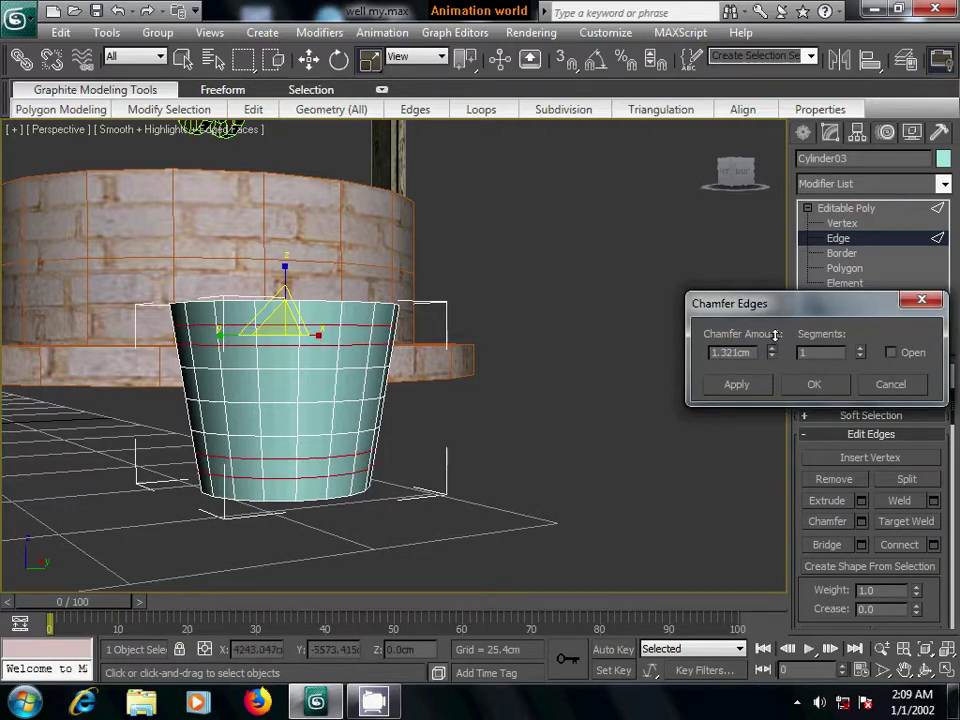
click(814, 386)
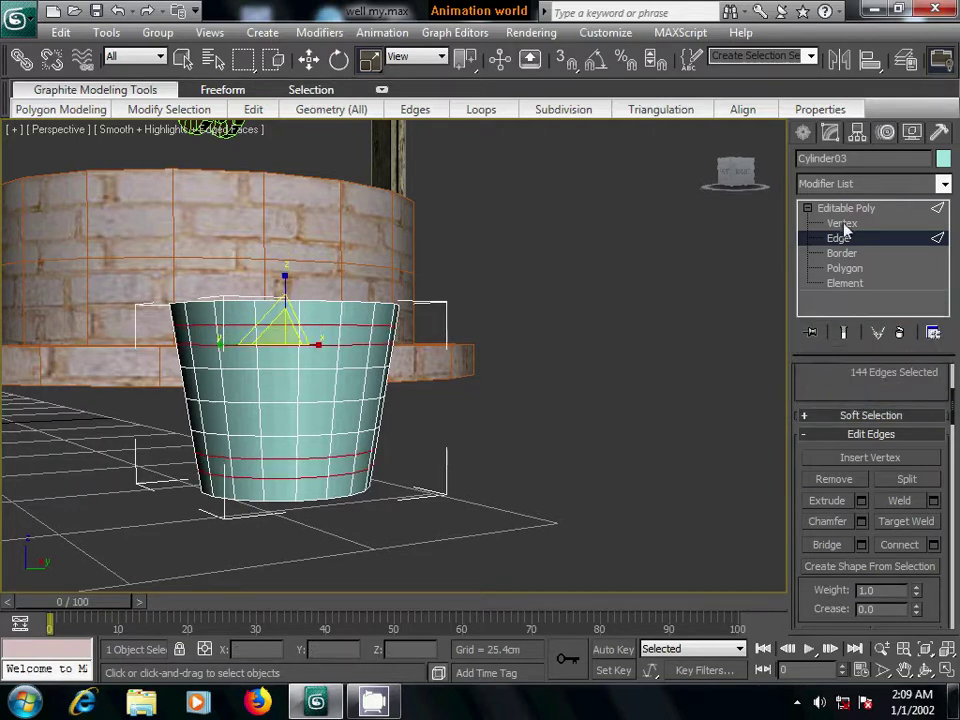
- Select edges in the upper and lower bands and expand them into full rings
click(347, 484)
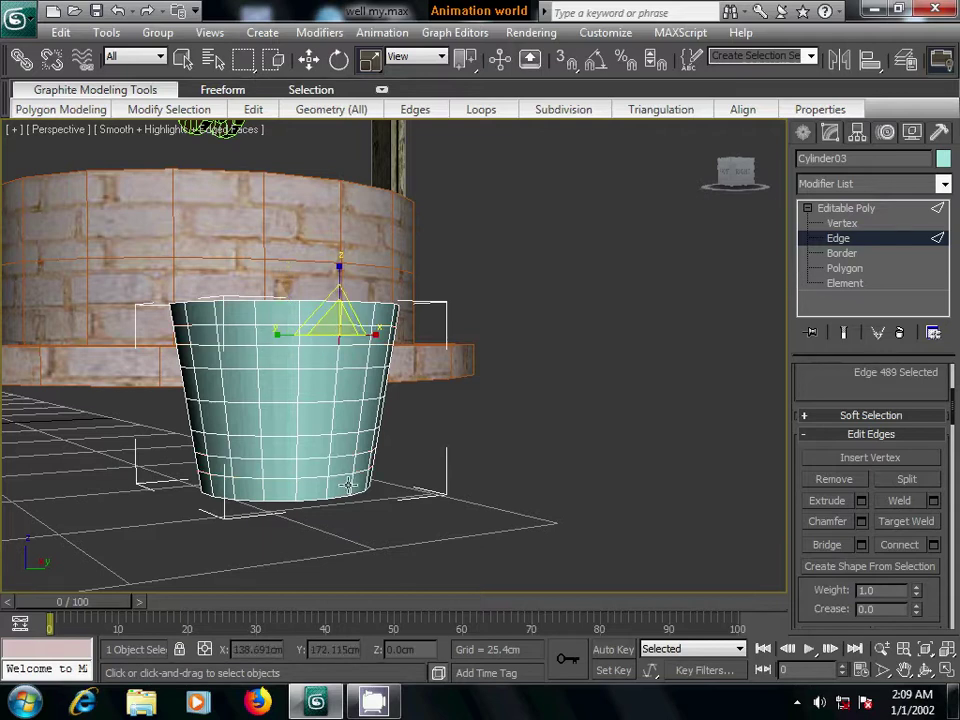
ctrl+click(326, 465)
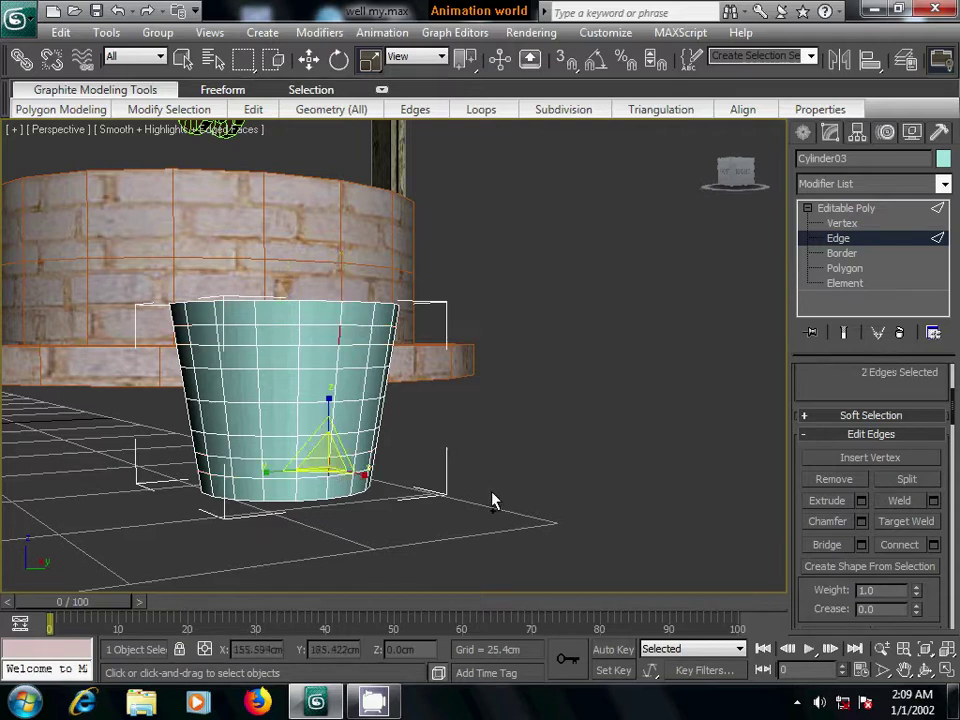
drag(810, 377, 801, 549)
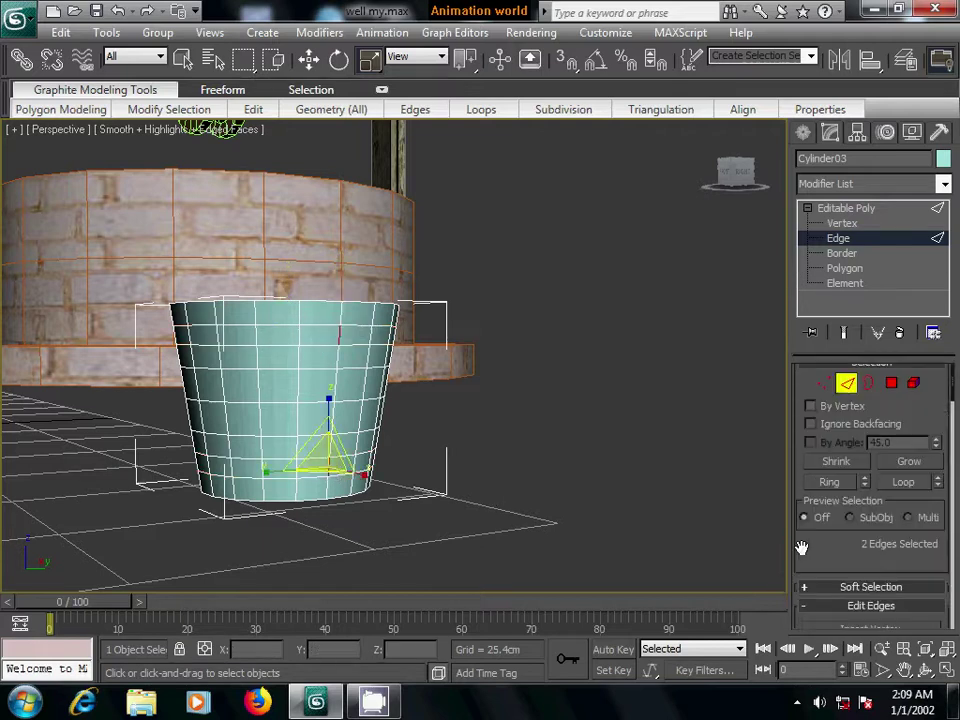
click(831, 483)
ctrl+click(891, 383)
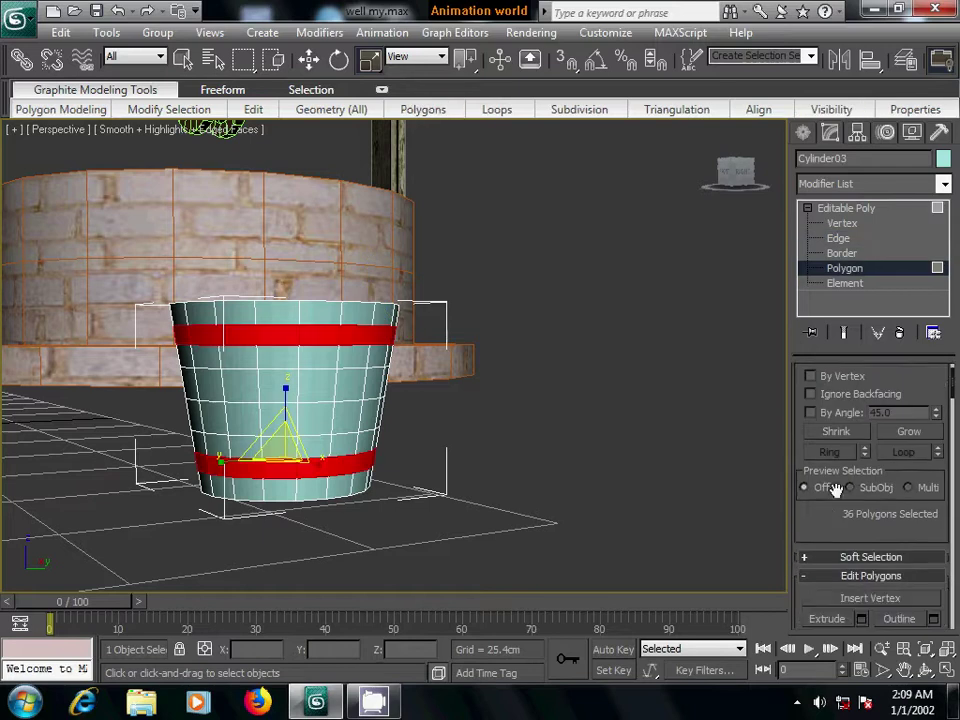
scroll(835, 490, down, 2)
- Extrude the 36 band polygons outward about 0.3 cm along Local Normal as raised hoops
click(861, 561)
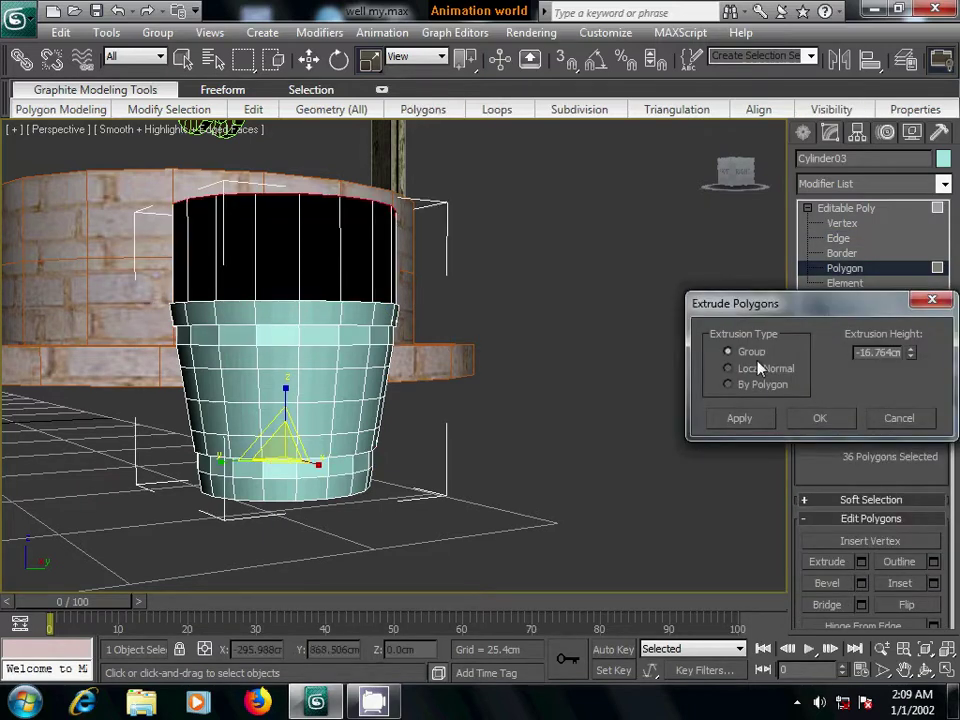
click(759, 369)
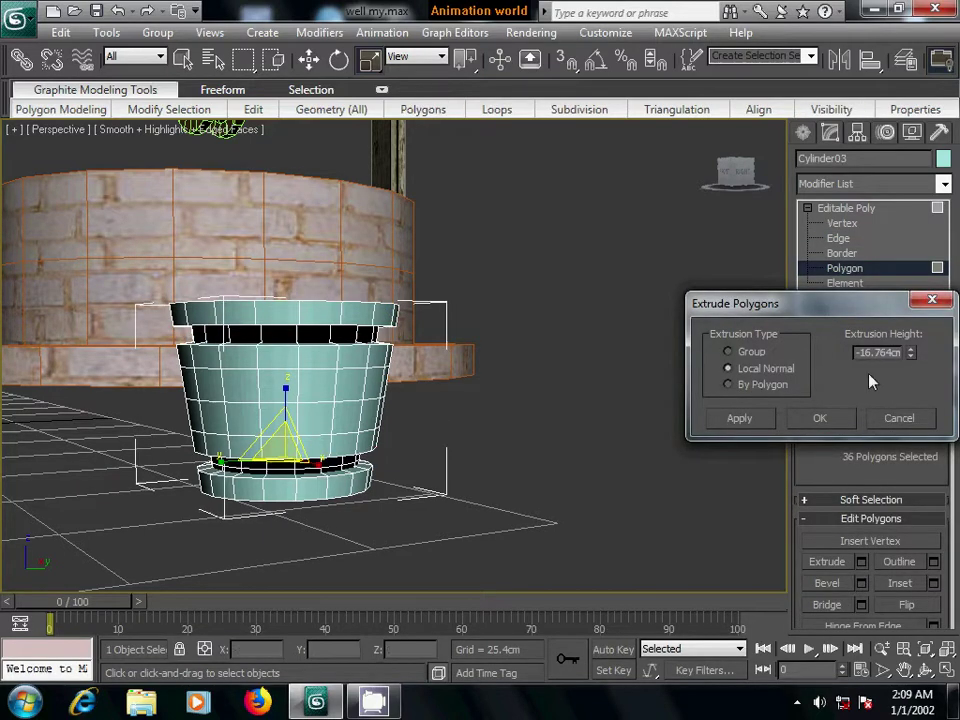
drag(910, 356, 900, 251)
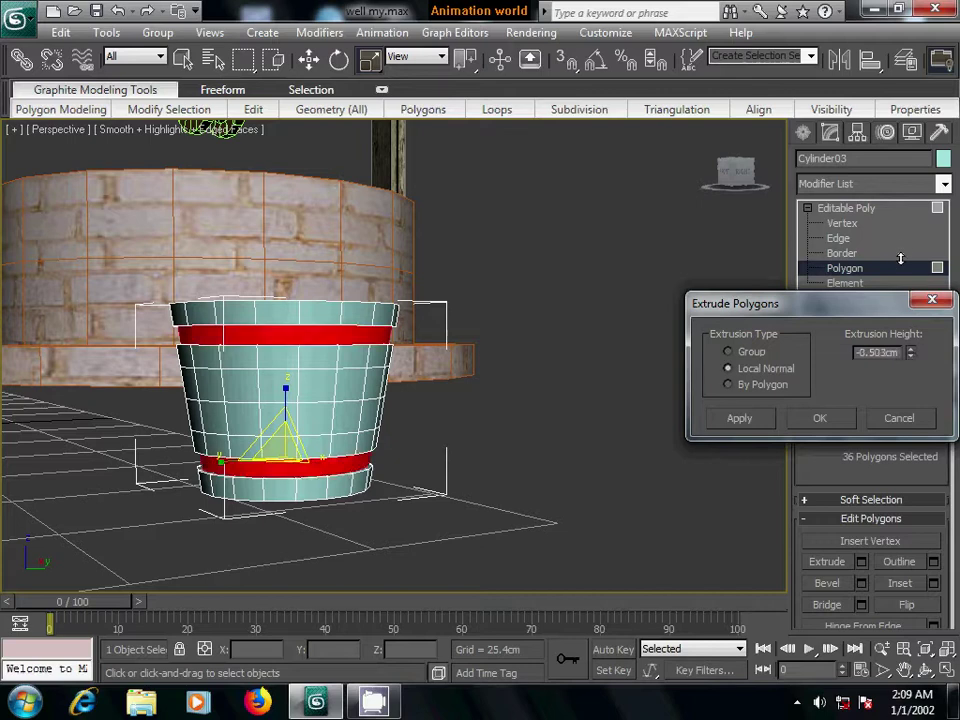
alt+middle_drag(510, 495, 495, 521)
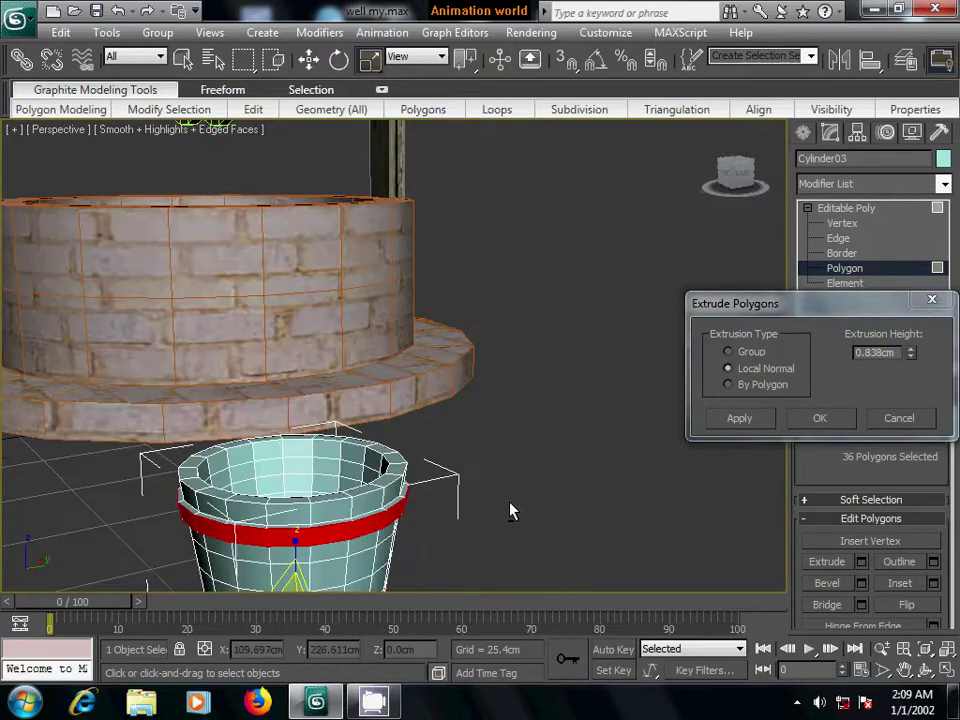
scroll(497, 505, up, 2)
scroll(540, 495, up, 3)
scroll(580, 485, down, 1)
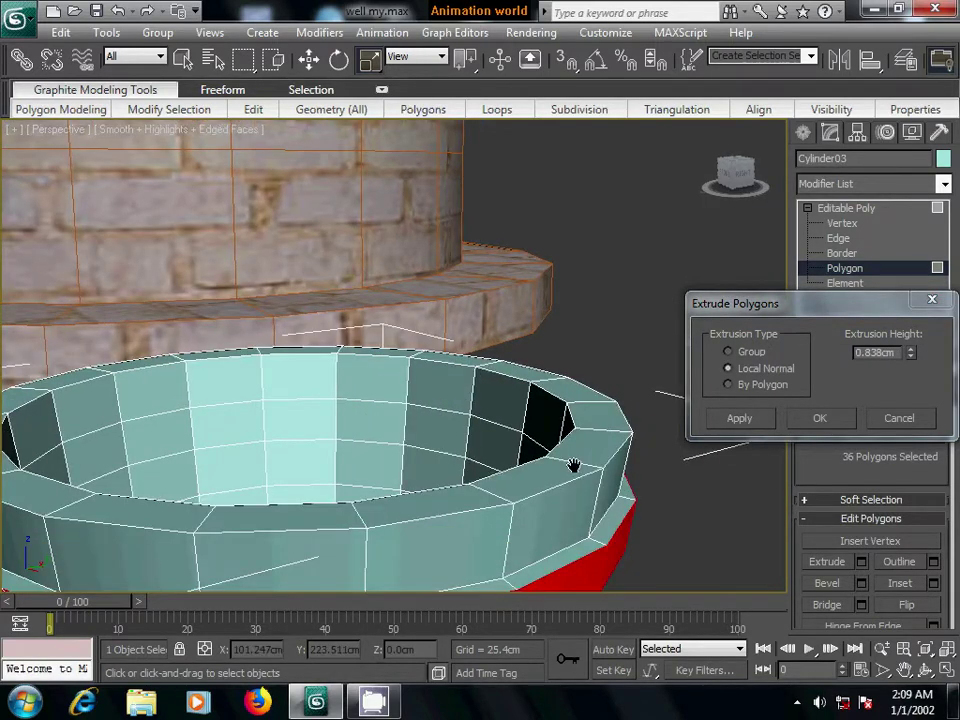
scroll(574, 467, down, 1)
drag(910, 355, 912, 388)
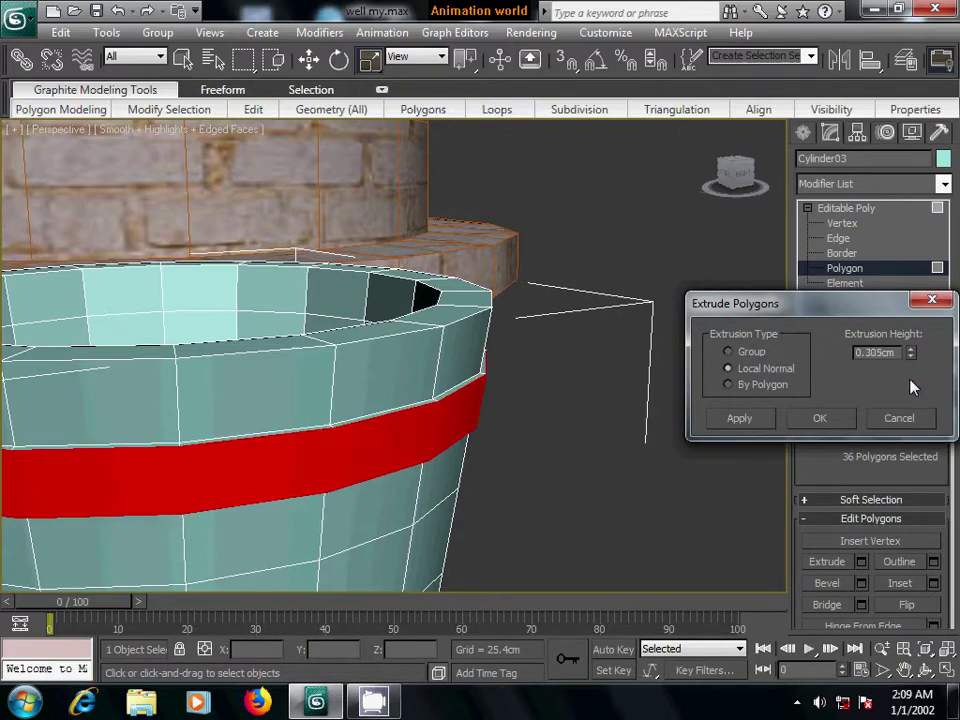
click(820, 418)
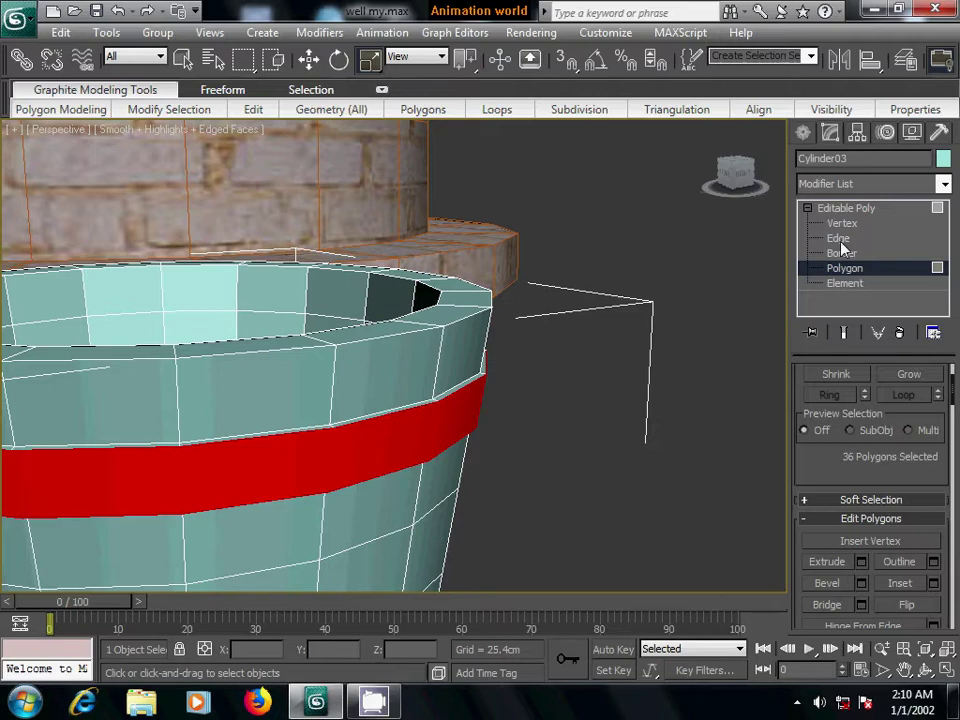
- Select edges along the lower band, then grow and loop them into full edge loops
click(836, 238)
scroll(440, 465, up, 2)
scroll(452, 462, up, 2)
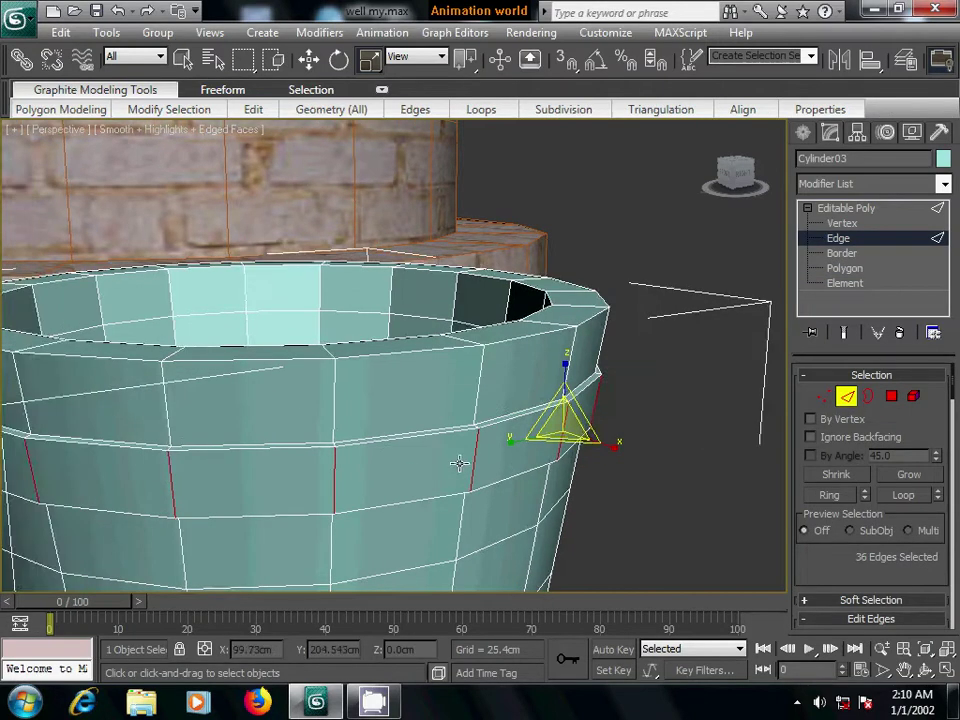
scroll(500, 470, up, 3)
scroll(520, 473, down, 5)
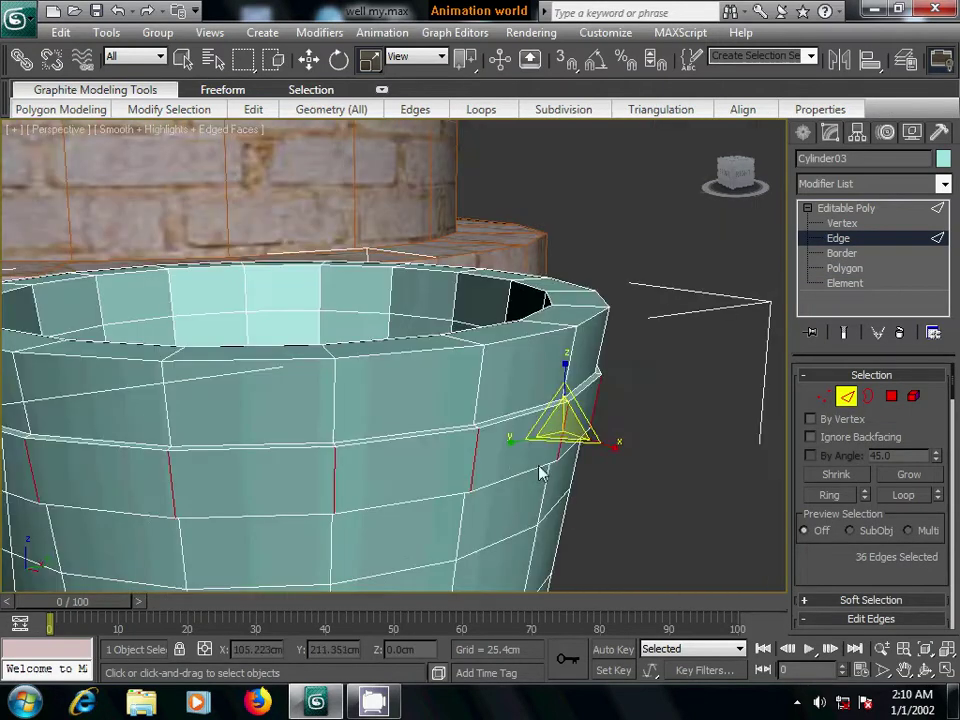
click(516, 418)
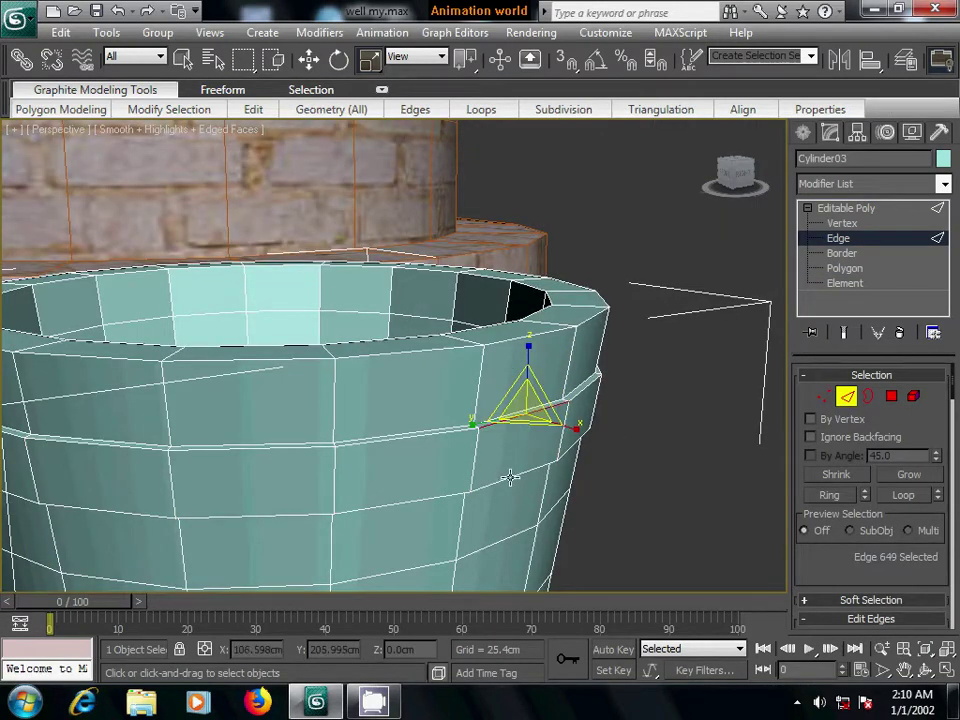
ctrl+click(500, 495)
mouse_move(508, 518)
alt+middle_down()
mouse_move(484, 370)
mouse_move(510, 428)
mouse_move(498, 410)
alt+middle_up()
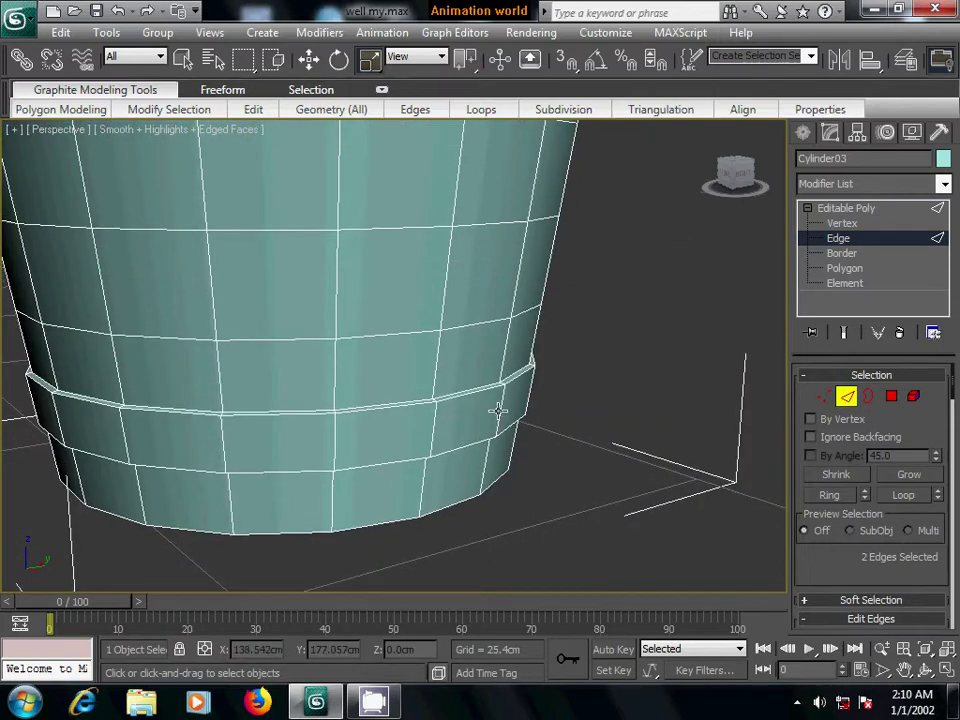
ctrl+click(476, 395)
ctrl+click(471, 446)
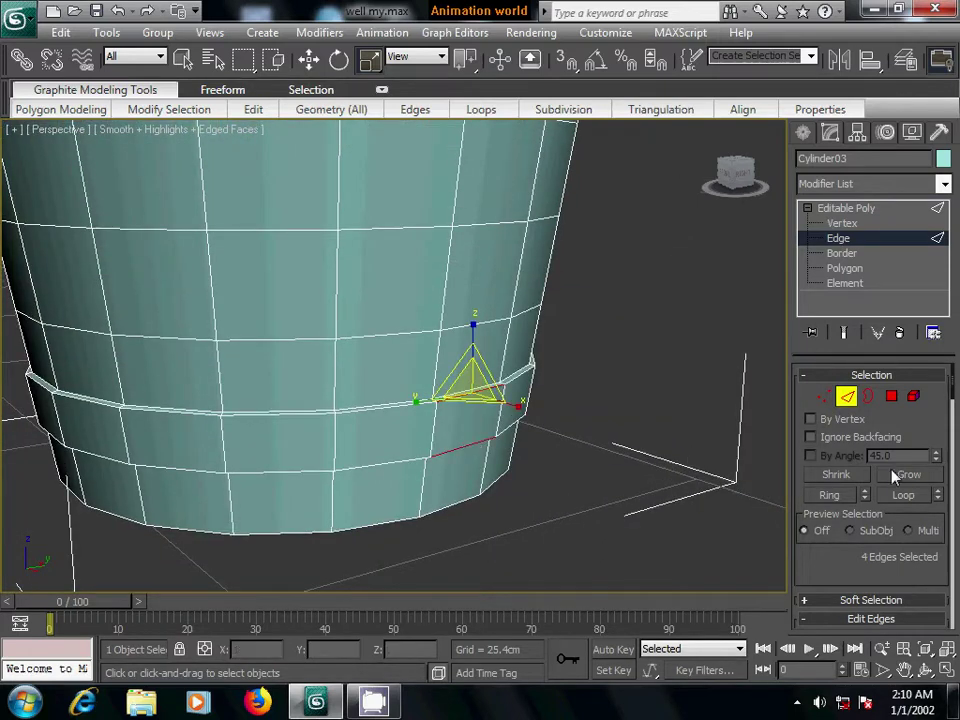
click(903, 495)
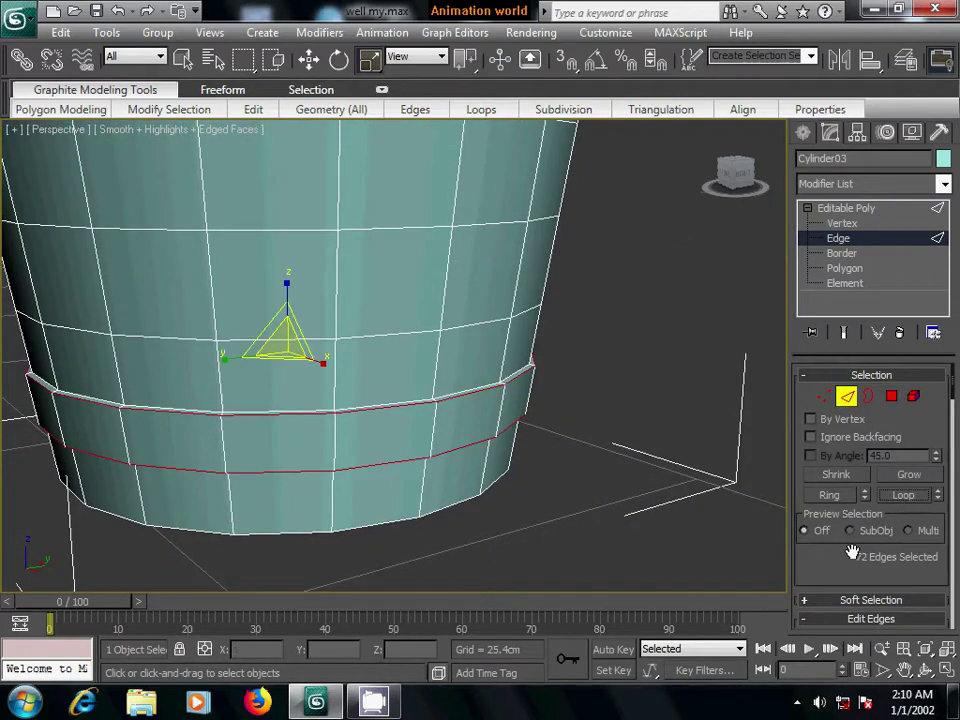
- Chamfer the band edge loops by 0.102 cm to tighten the hoop edges
drag(853, 561, 864, 417)
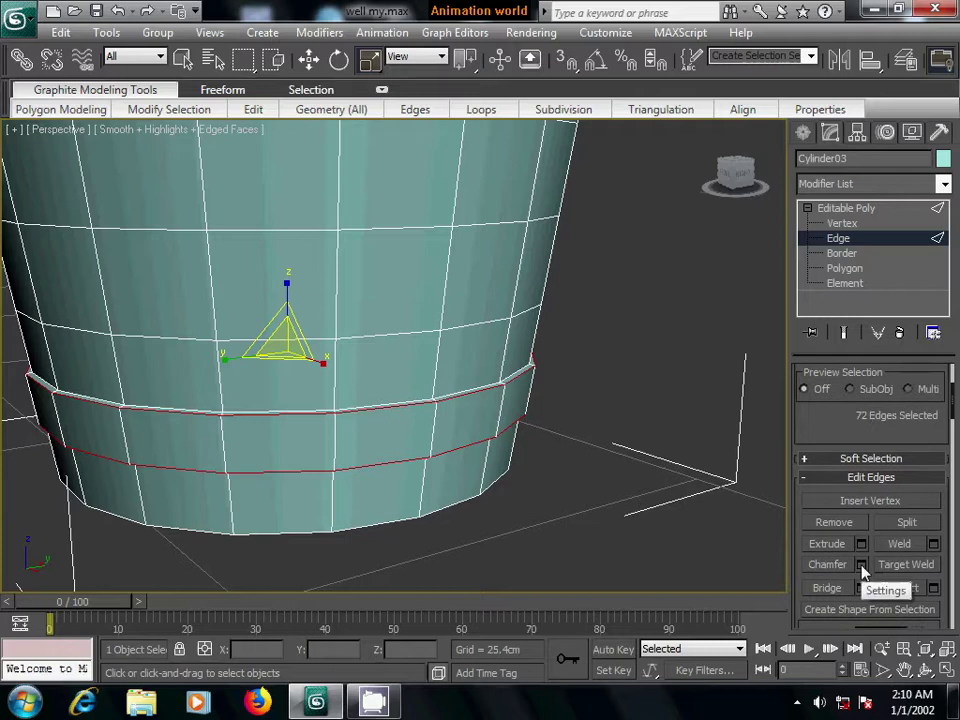
click(862, 566)
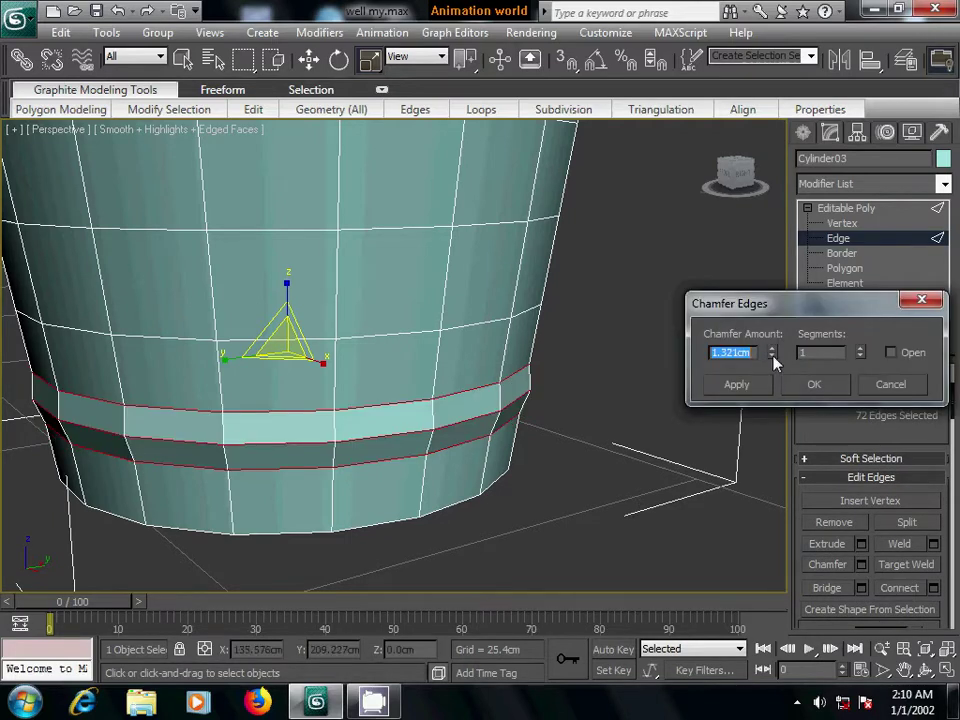
drag(771, 384, 774, 400)
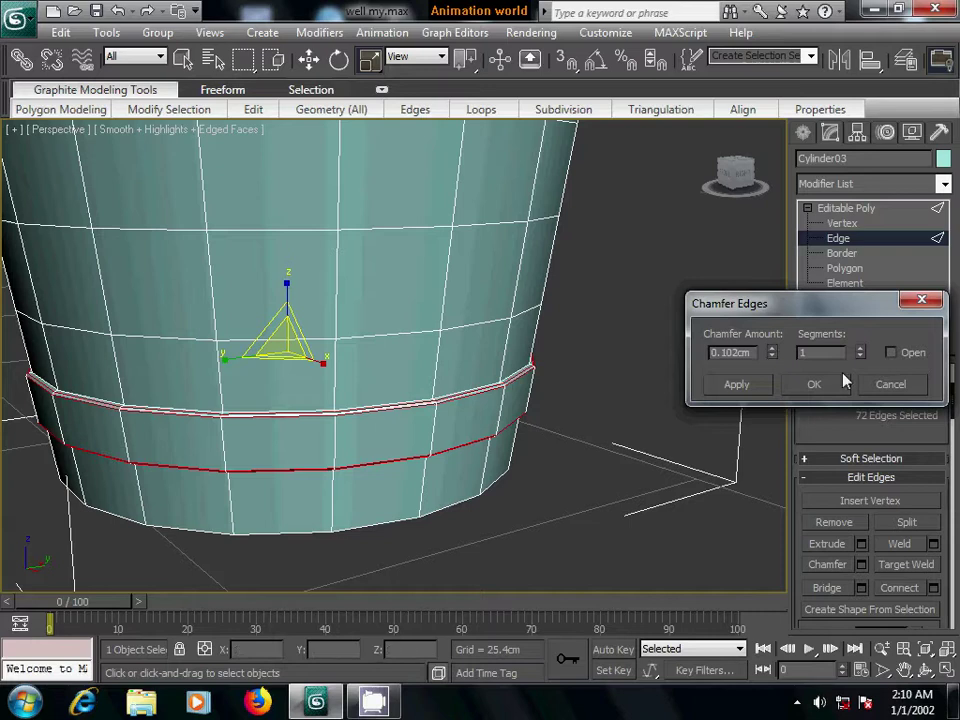
click(814, 384)
alt+middle_drag(707, 420, 677, 497)
scroll(679, 484, down, 2)
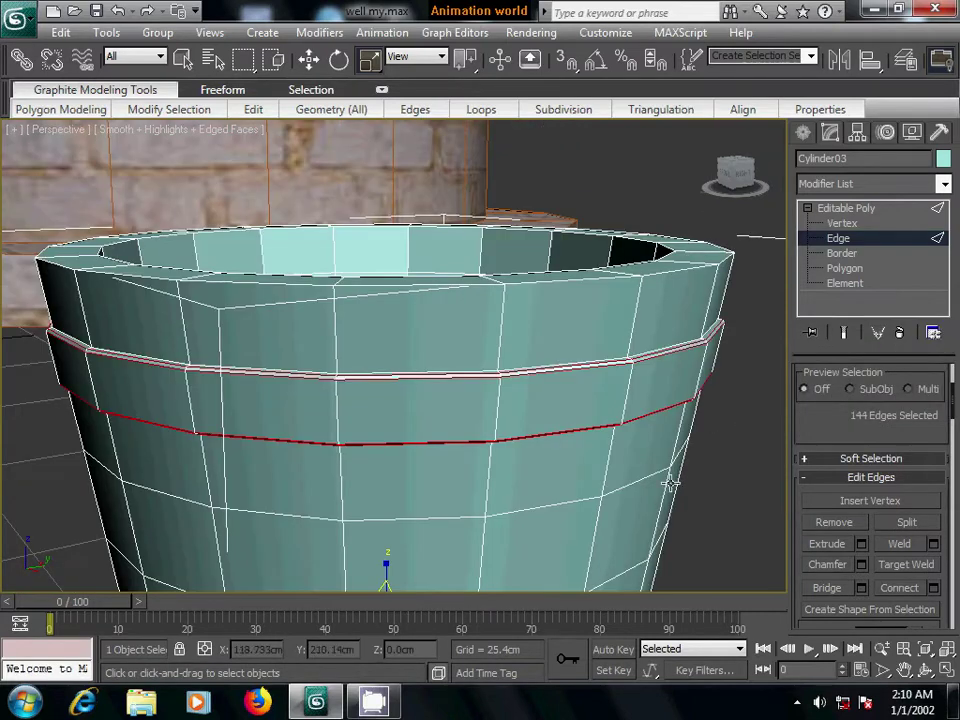
scroll(640, 492, down, 2)
alt+middle_drag(611, 495, 512, 428)
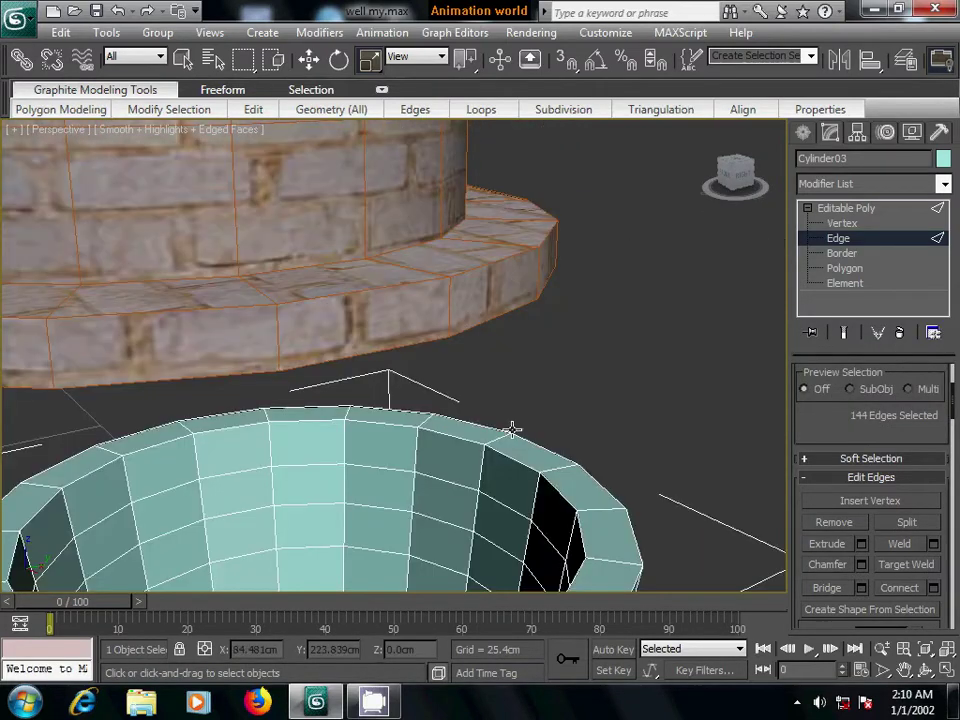
middle_drag(553, 504, 570, 445)
mouse_move(571, 457)
middle_down()
mouse_move(542, 435)
mouse_move(527, 437)
mouse_move(535, 427)
mouse_move(542, 456)
mouse_move(550, 452)
mouse_move(535, 424)
middle_up()
scroll(535, 427, down, 3)
scroll(550, 452, up, 2)
scroll(535, 424, up, 4)
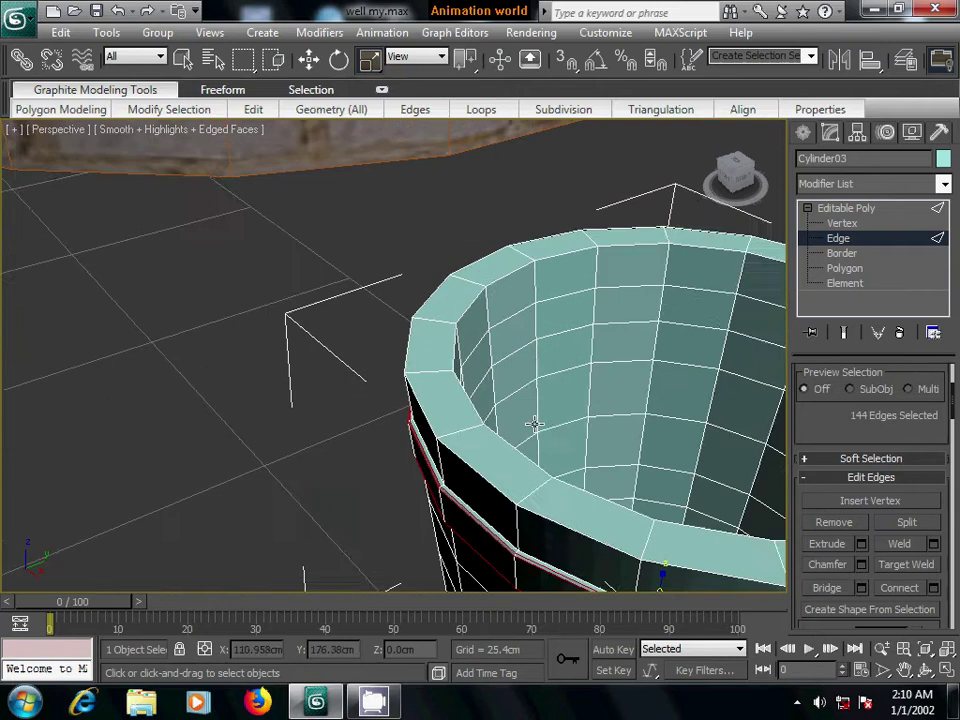
middle_drag(616, 440, 541, 425)
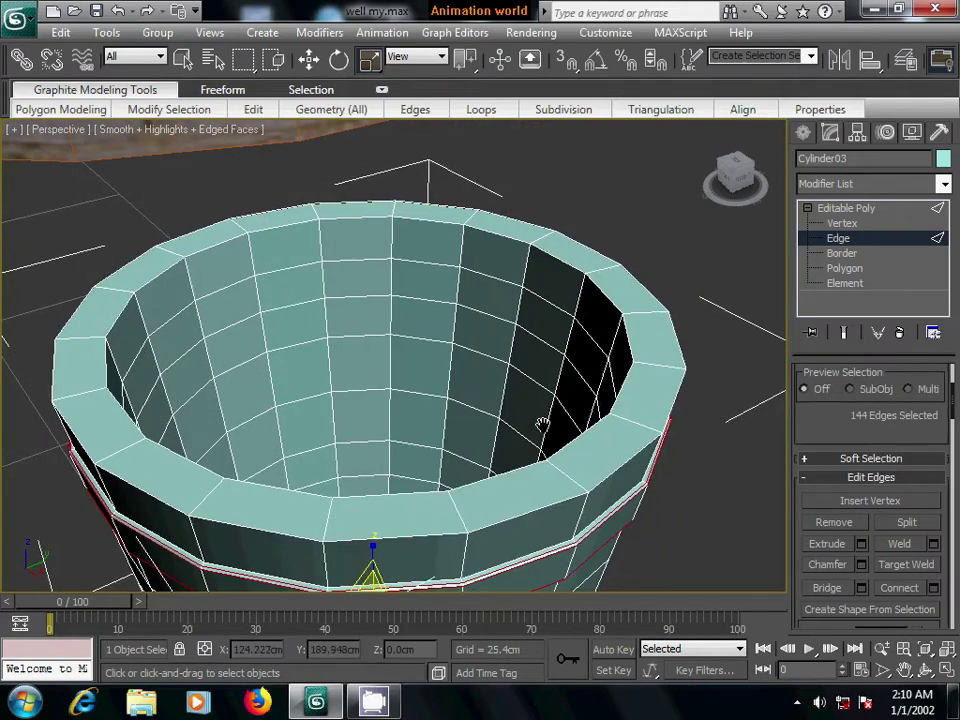
scroll(541, 425, down, 4)
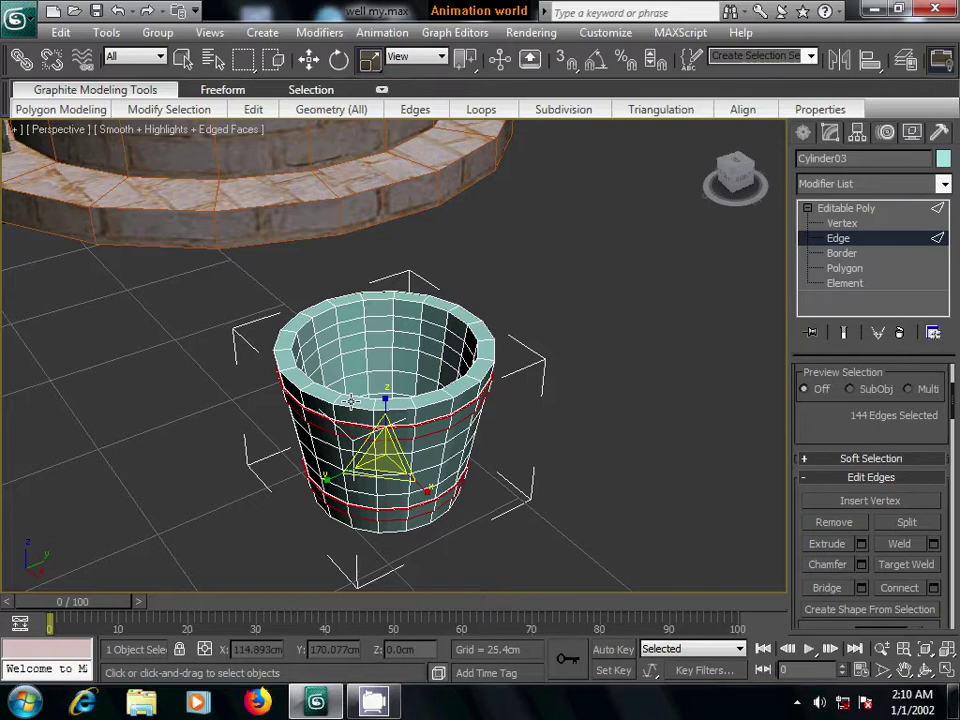
- At Polygon level, select the bucket's inner floor face
click(845, 268)
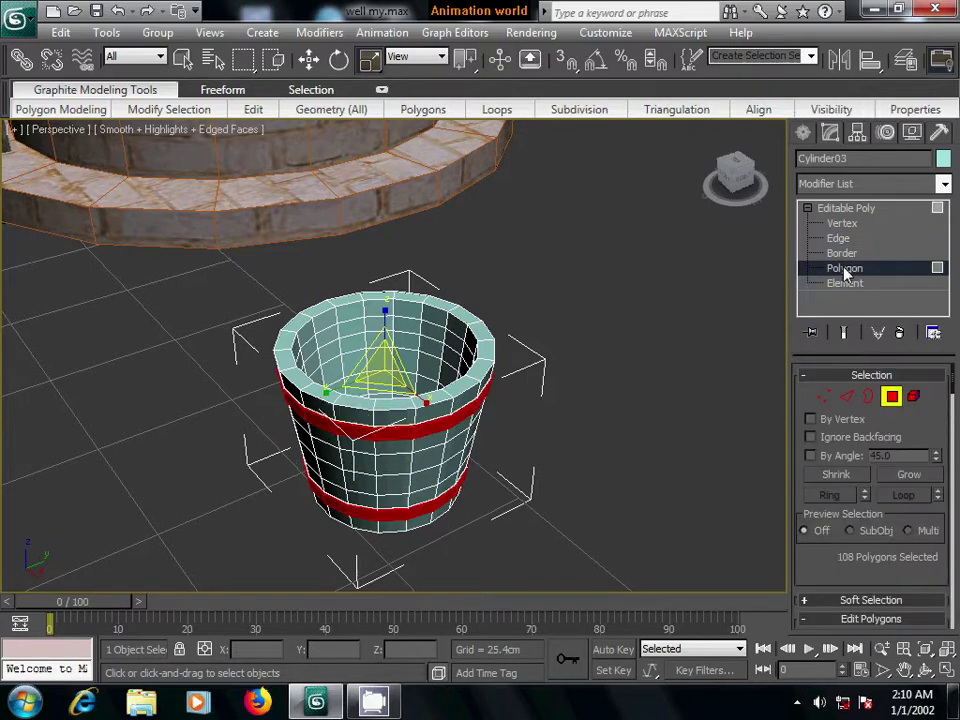
scroll(555, 437, up, 1)
scroll(620, 450, up, 3)
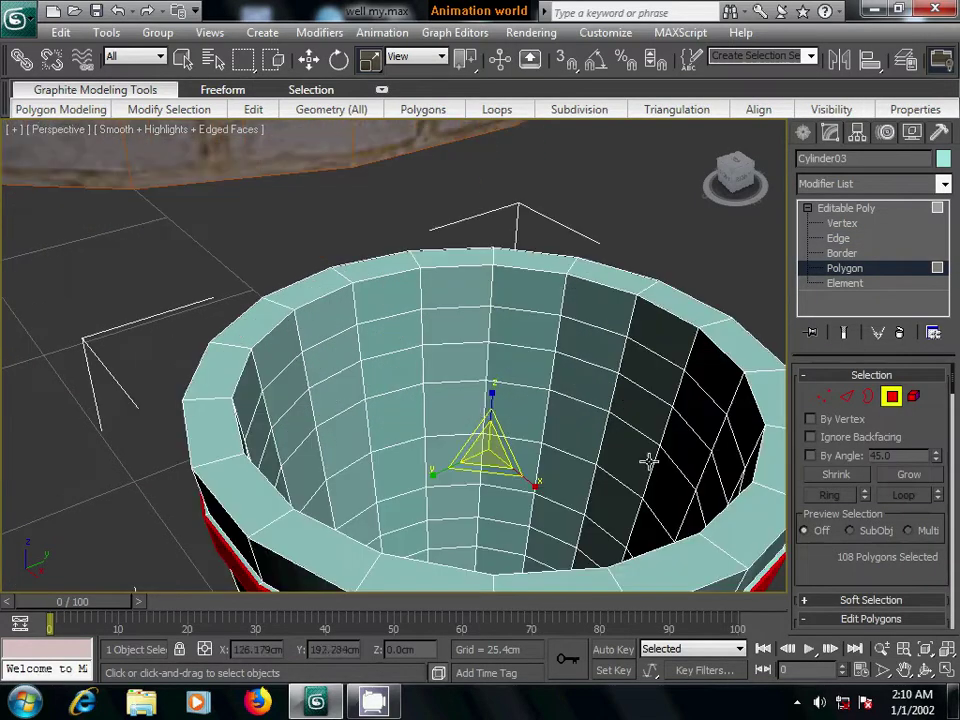
scroll(561, 413, down, 1)
scroll(461, 469, up, 1)
scroll(506, 388, down, 3)
scroll(528, 390, down, 2)
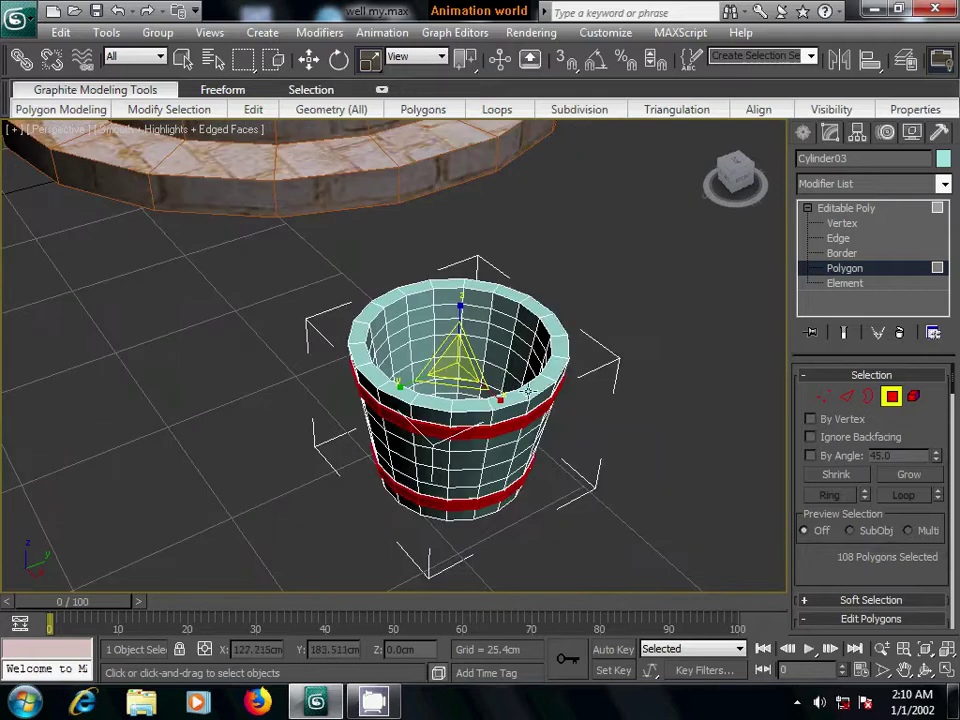
scroll(527, 391, up, 1)
scroll(545, 390, up, 1)
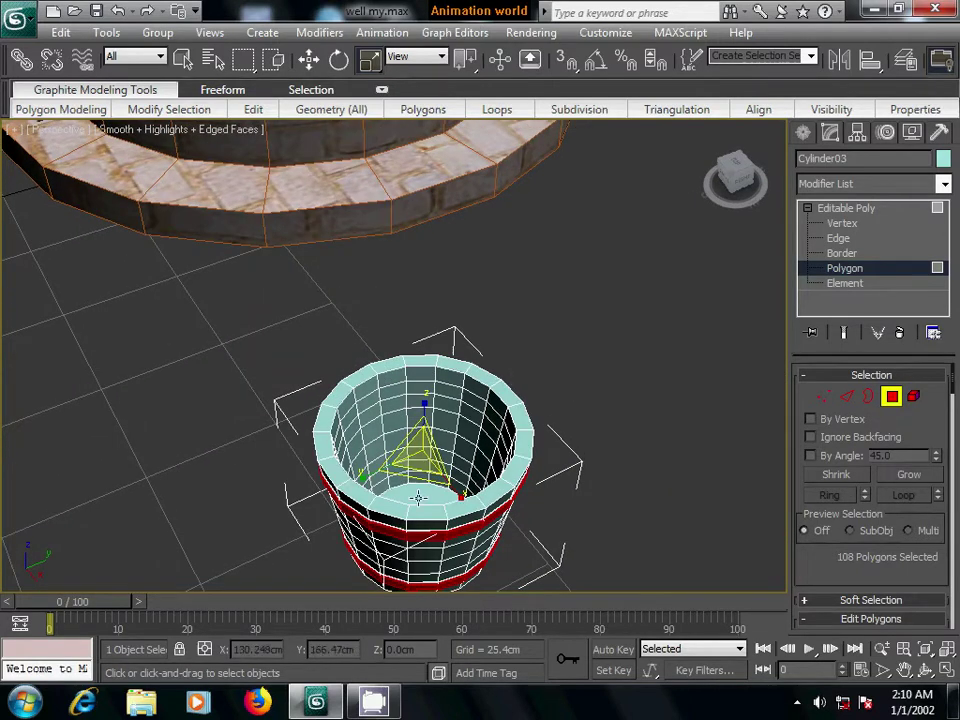
click(419, 497)
drag(820, 556, 820, 527)
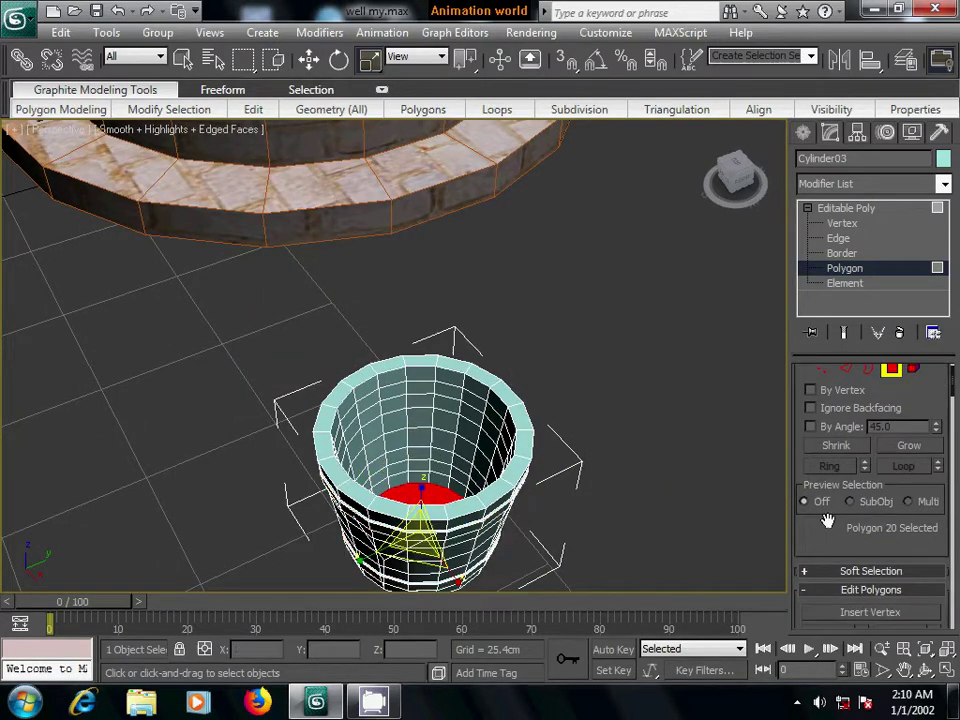
- Grow the selection up the inner wall and scale it outward to about 104%
click(910, 446)
click(910, 446)
click(910, 446)
click(910, 446)
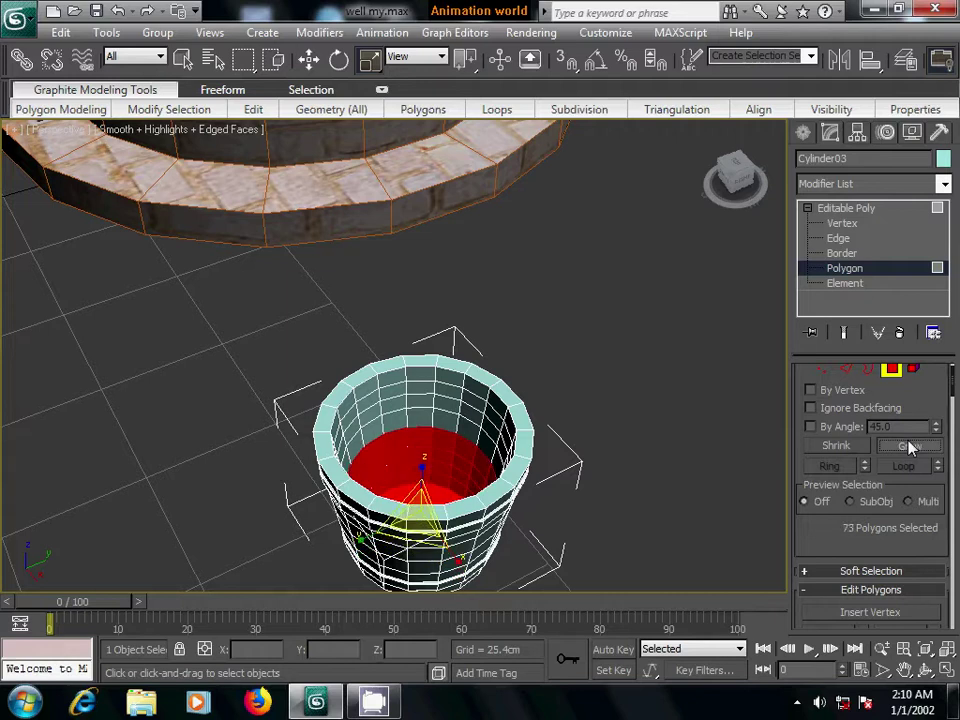
click(910, 446)
click(910, 446)
click(910, 446)
click(910, 446)
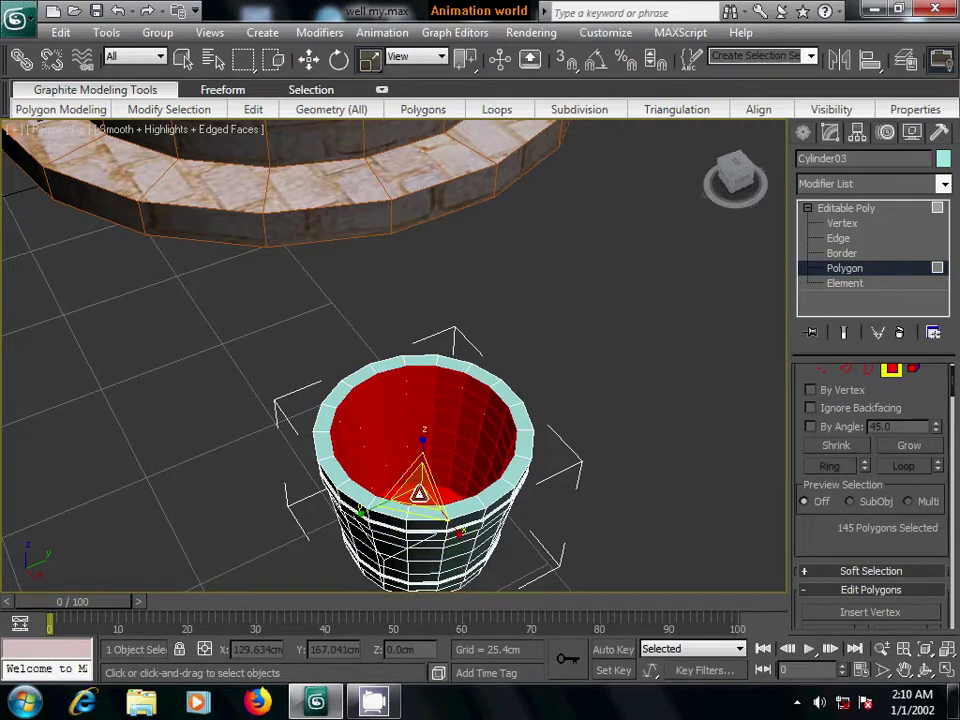
drag(419, 492, 419, 486)
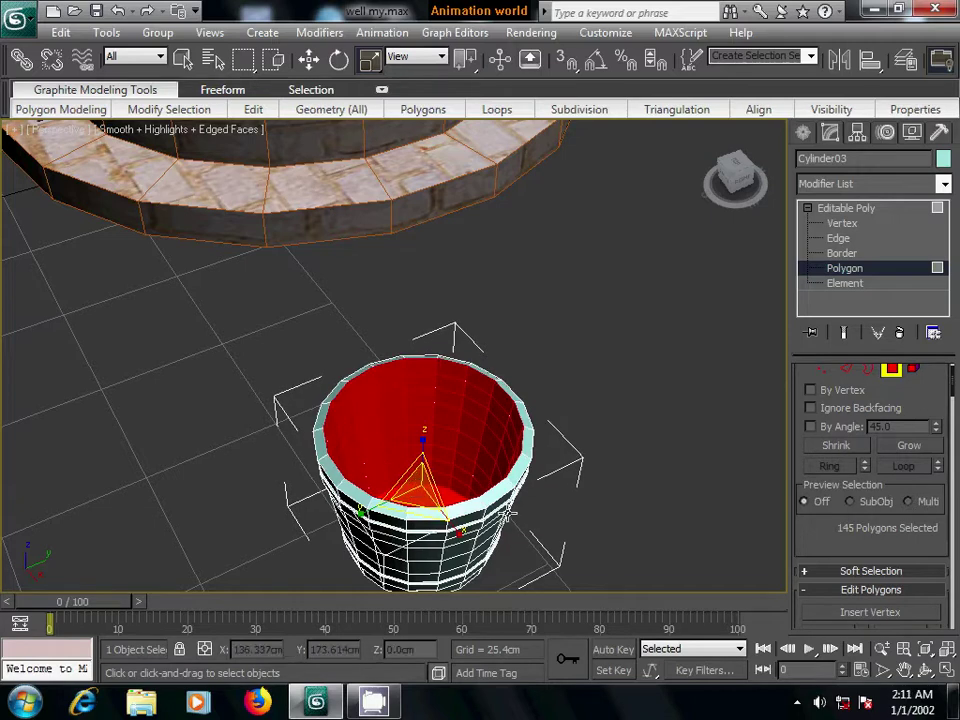
- Orbit to inspect the thinner walls and switch the viewport to wireframe
alt+middle_drag(600, 528, 482, 437)
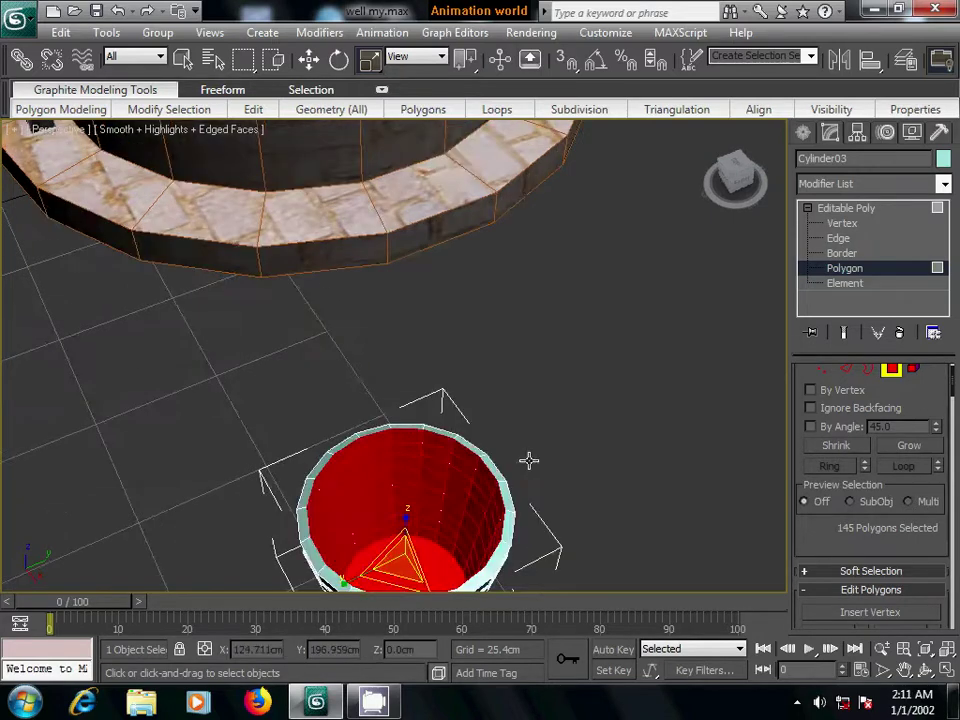
scroll(482, 437, up, 5)
scroll(506, 444, up, 3)
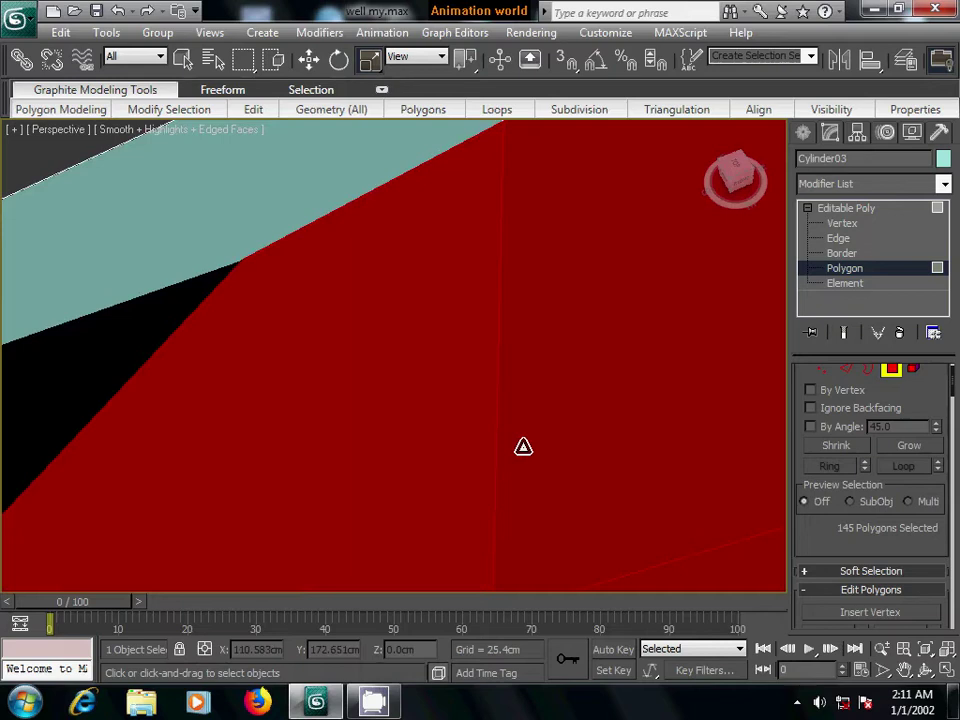
scroll(521, 446, down, 8)
mouse_move(497, 497)
alt+middle_down()
mouse_move(494, 476)
mouse_move(512, 480)
alt+middle_up()
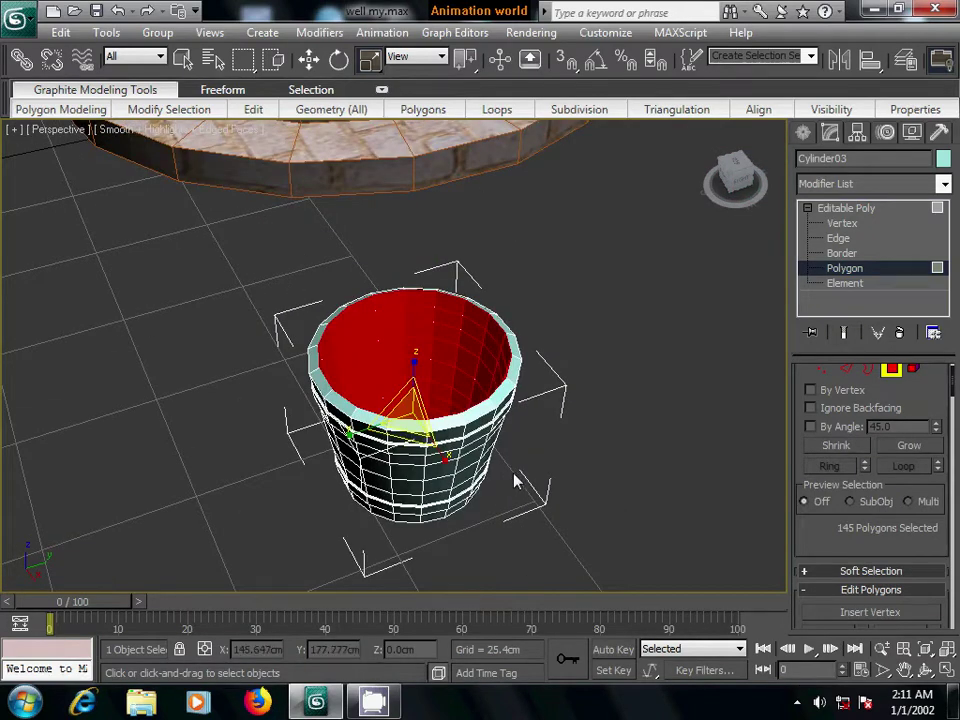
key(F3)
- Clear the face selection and select only the bucket's inner bottom face
key(shift+z)
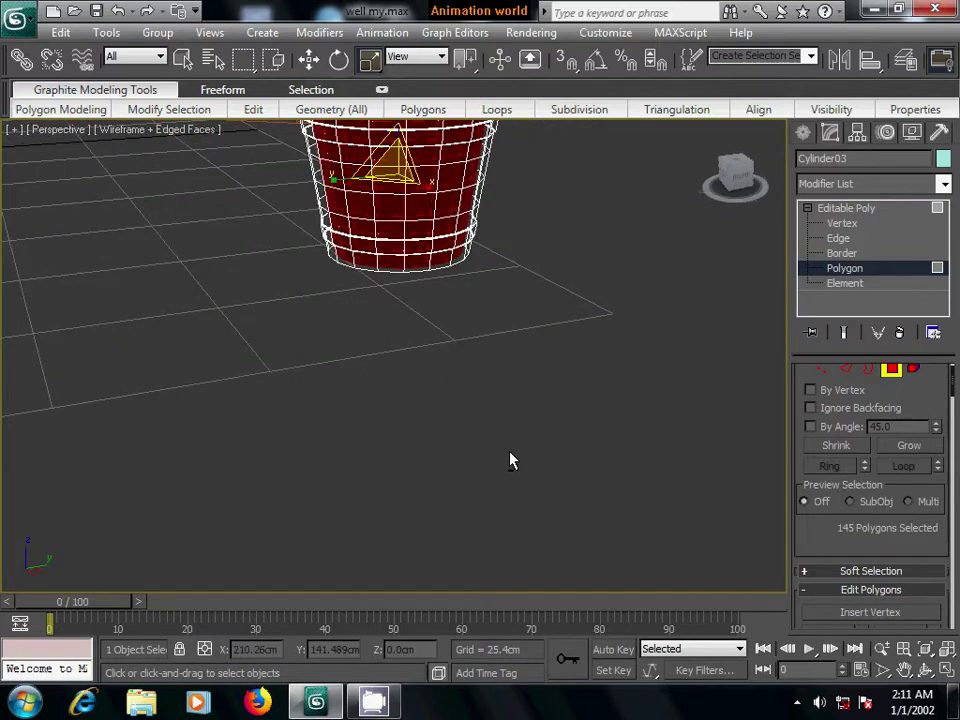
key(shift+y)
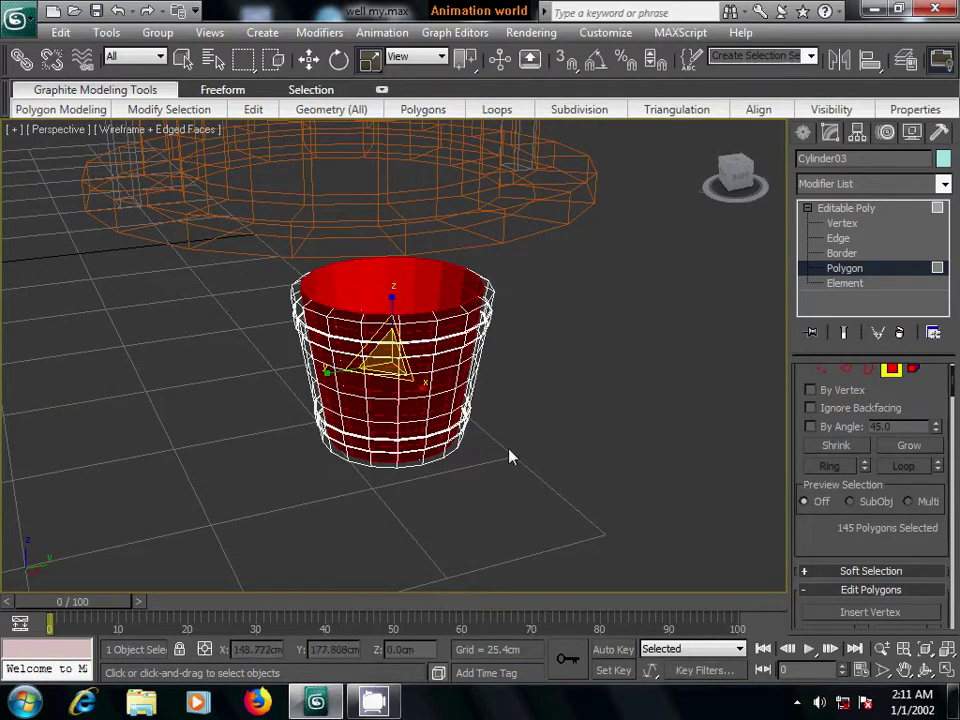
click(545, 463)
middle_drag(489, 452, 480, 495)
mouse_move(375, 590)
middle_down()
mouse_move(375, 552)
mouse_move(437, 516)
mouse_move(440, 498)
middle_up()
click(375, 552)
- Move the bottom face slightly up on Z and return to shaded display
click(308, 59)
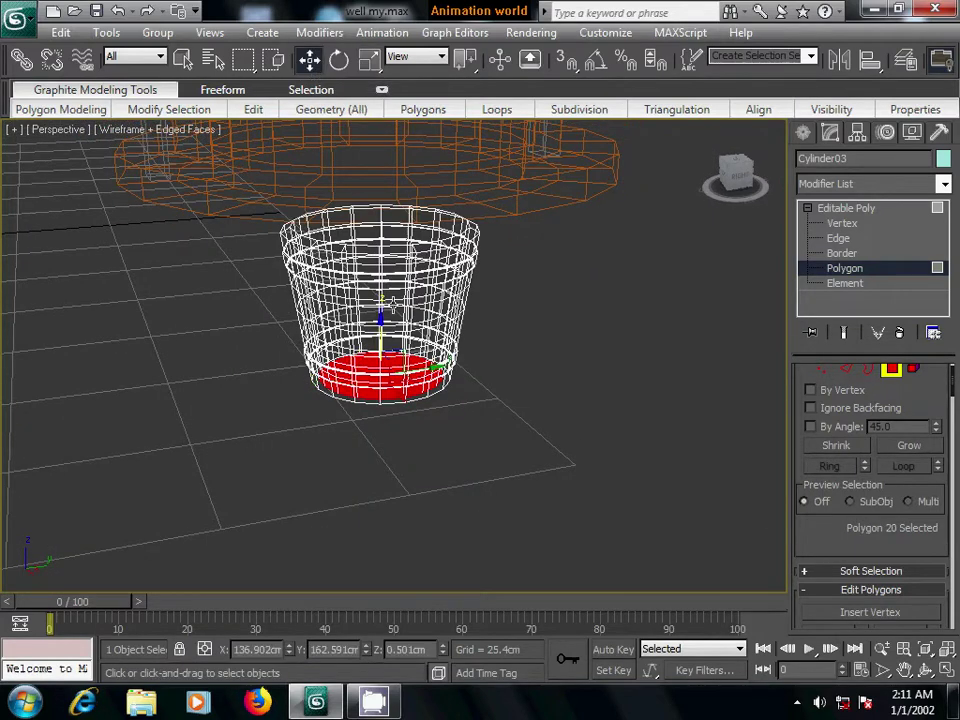
drag(381, 318, 381, 313)
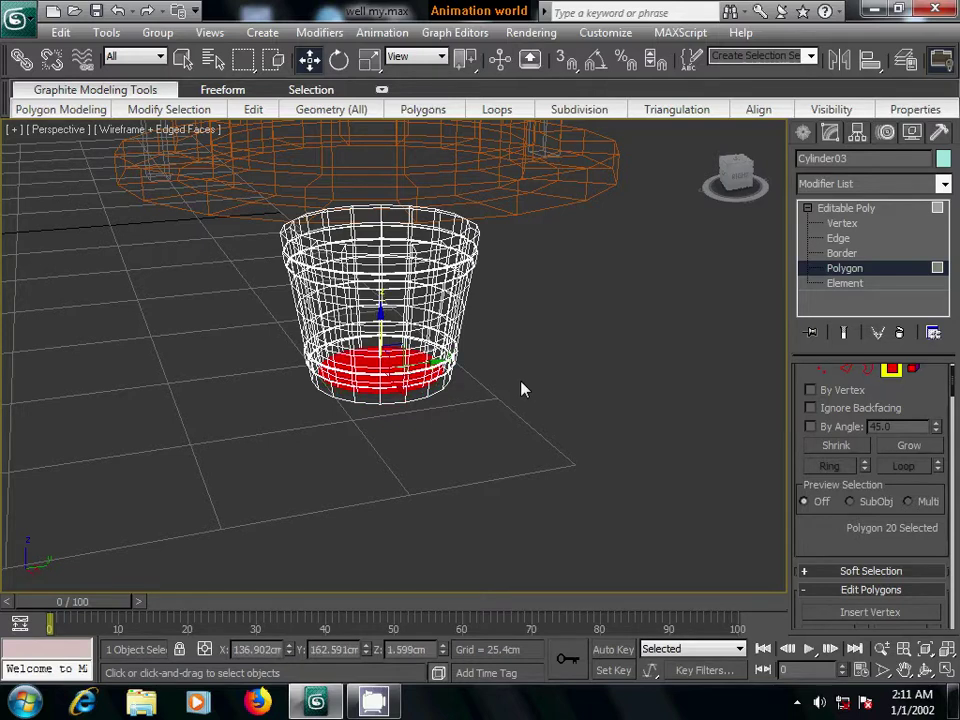
key(F3)
alt+middle_drag(510, 417, 455, 363)
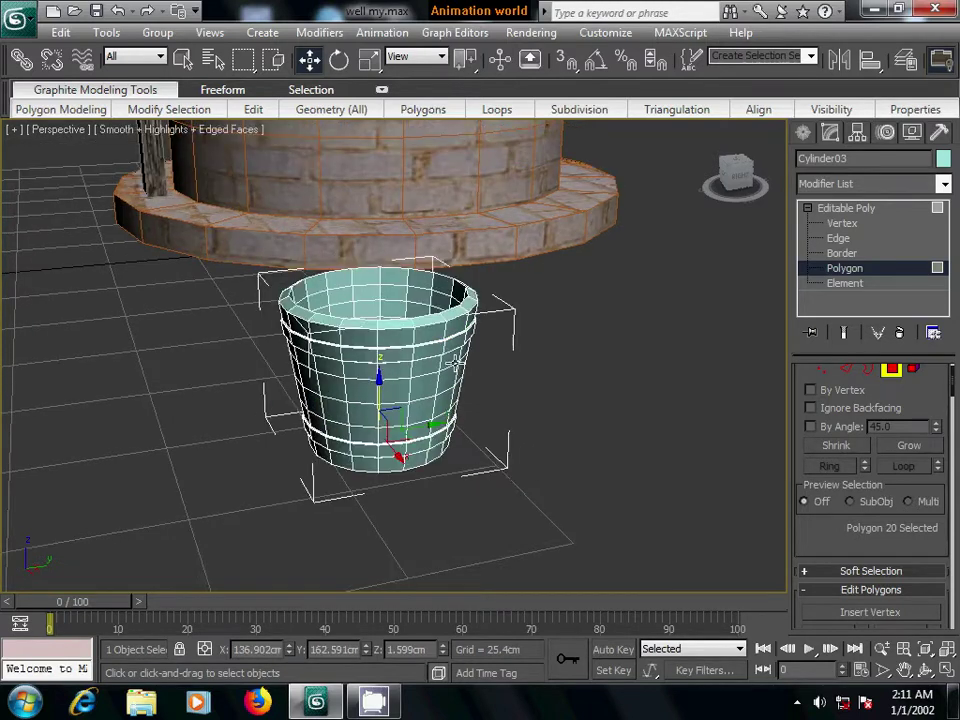
scroll(455, 362, up, 5)
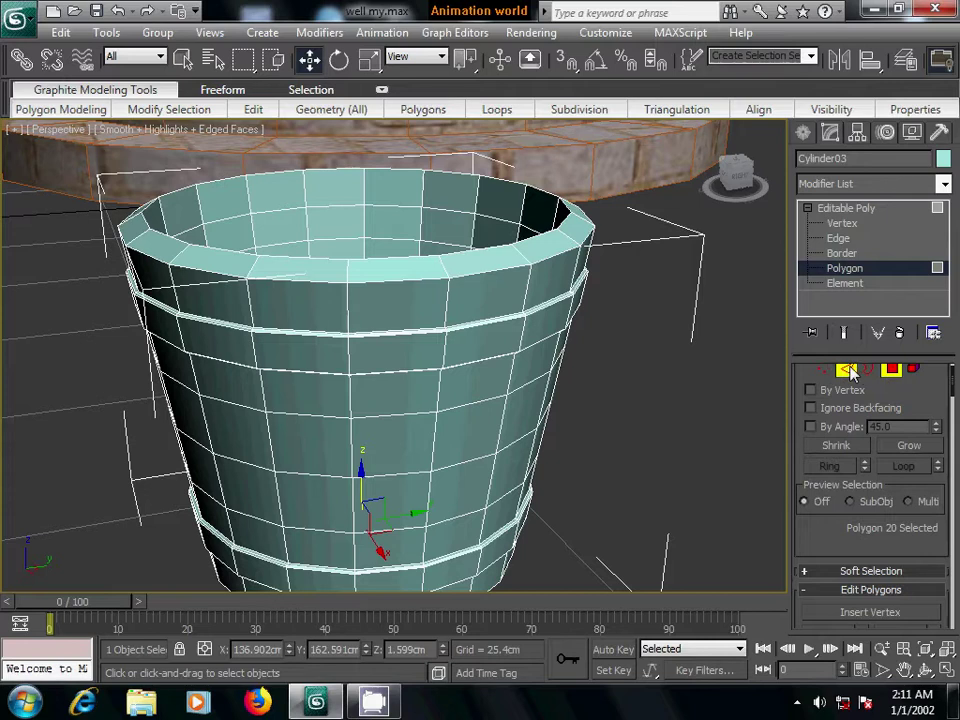
- Select the rim edge loop and move it down slightly, undoing a trial scale
key(2)
click(522, 238)
click(904, 496)
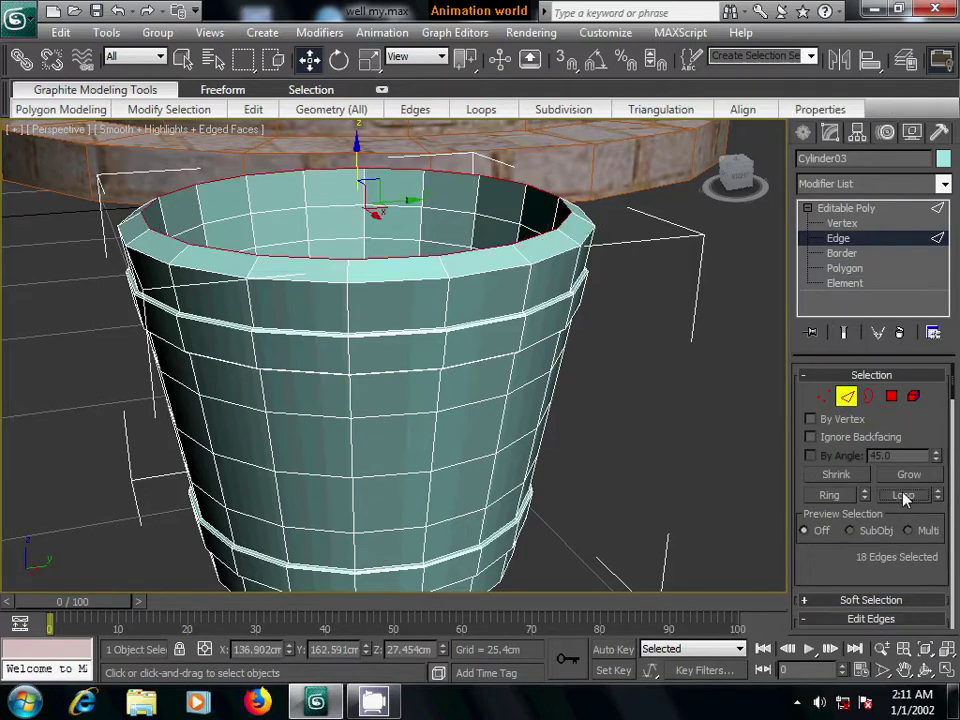
drag(357, 150, 357, 166)
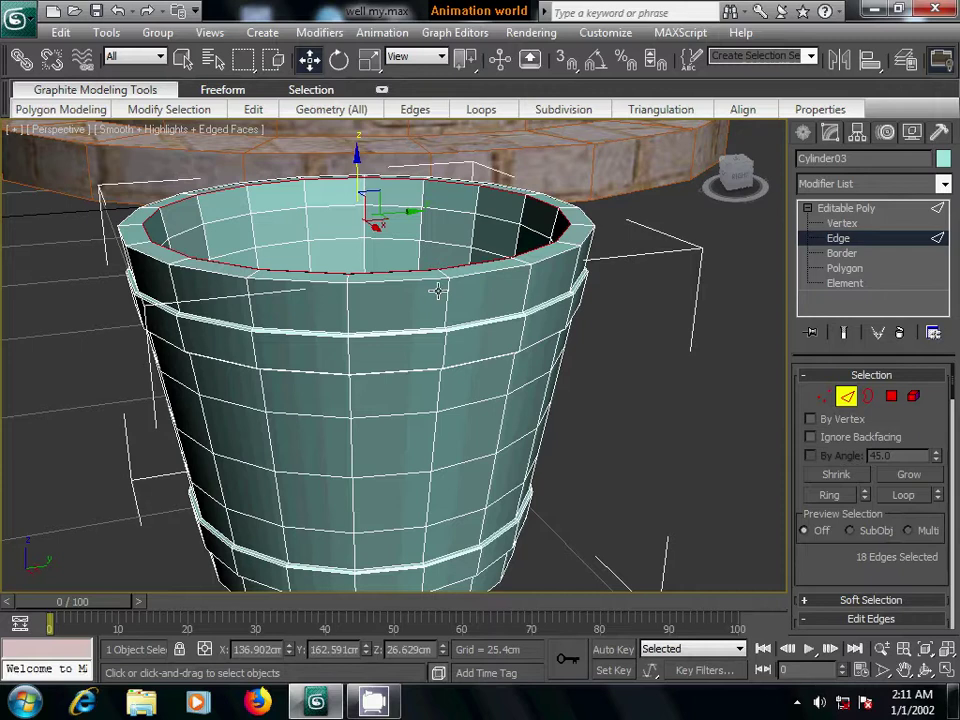
click(369, 59)
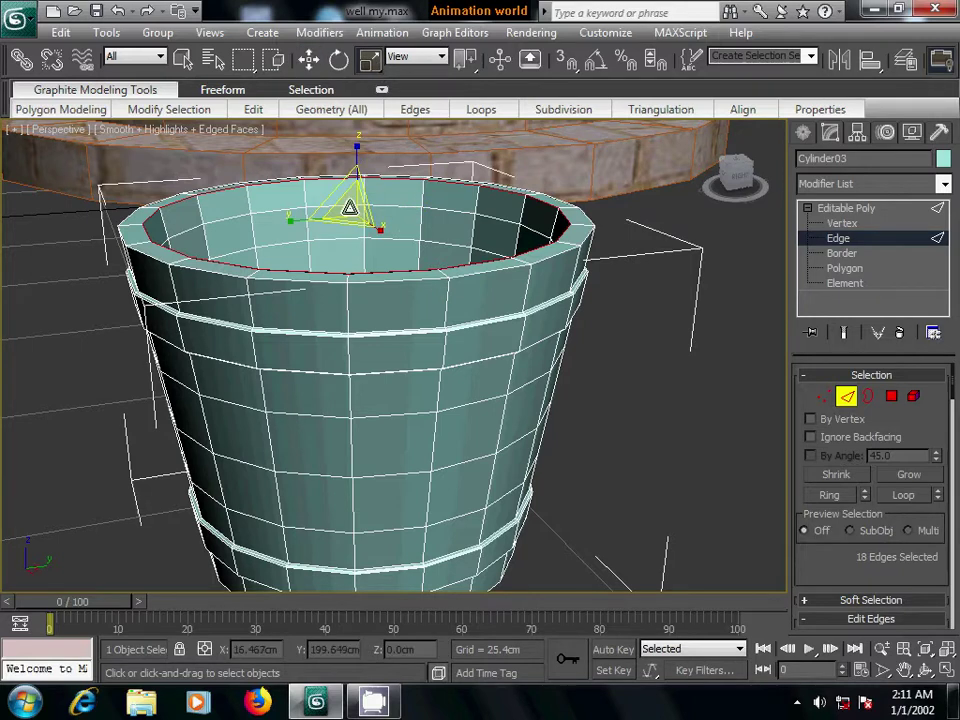
drag(349, 208, 348, 204)
key(ctrl+z)
- Convert the rim edge ring to polygons and scale them to 41% on Z
alt+middle_drag(418, 321, 418, 308)
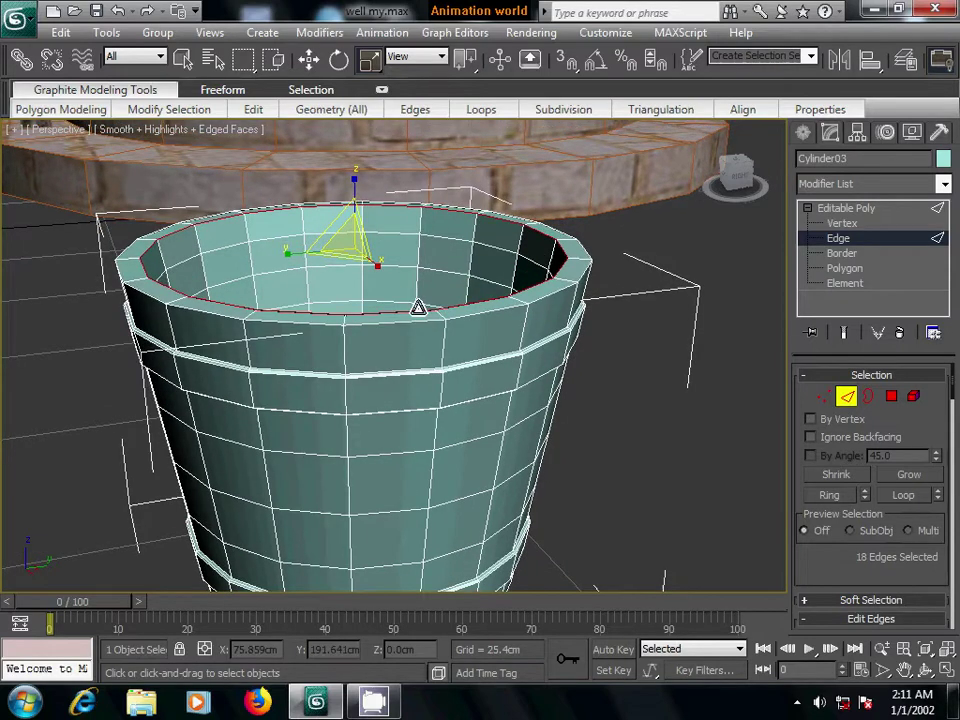
click(891, 396)
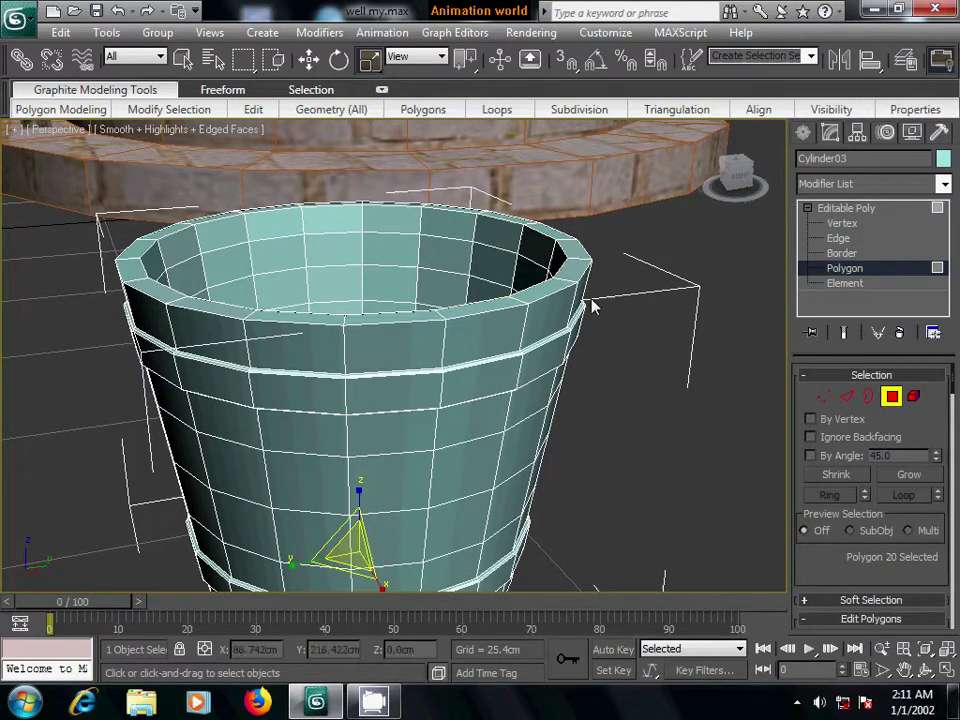
key(2)
click(565, 262)
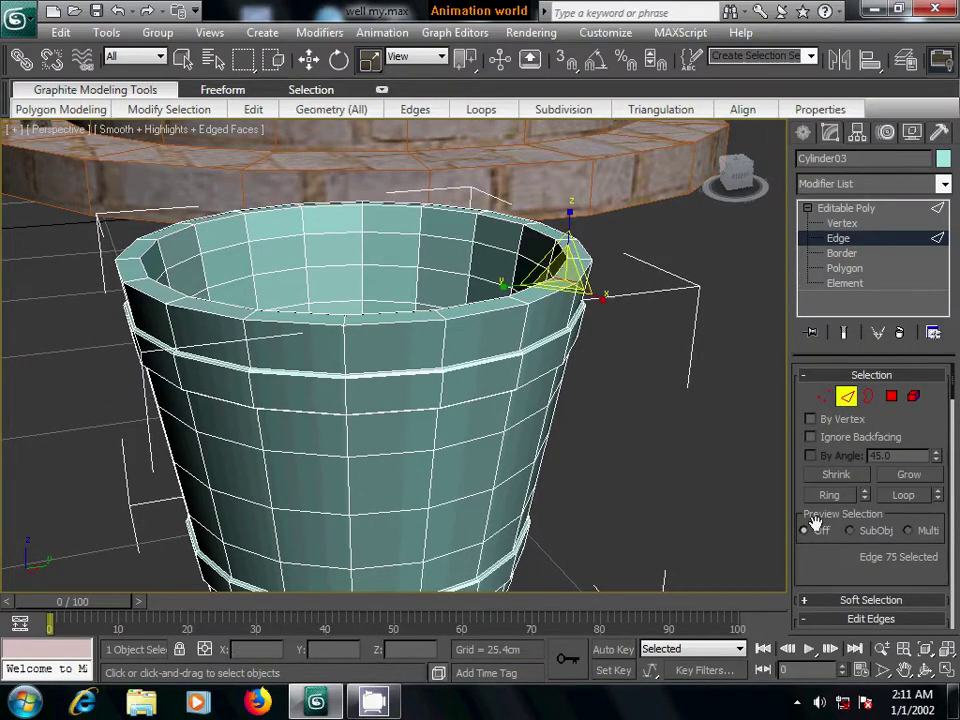
mouse_move(838, 561)
mouse_down()
mouse_move(838, 400)
mouse_move(838, 509)
mouse_up()
click(829, 477)
drag(908, 390, 908, 434)
ctrl+click(891, 396)
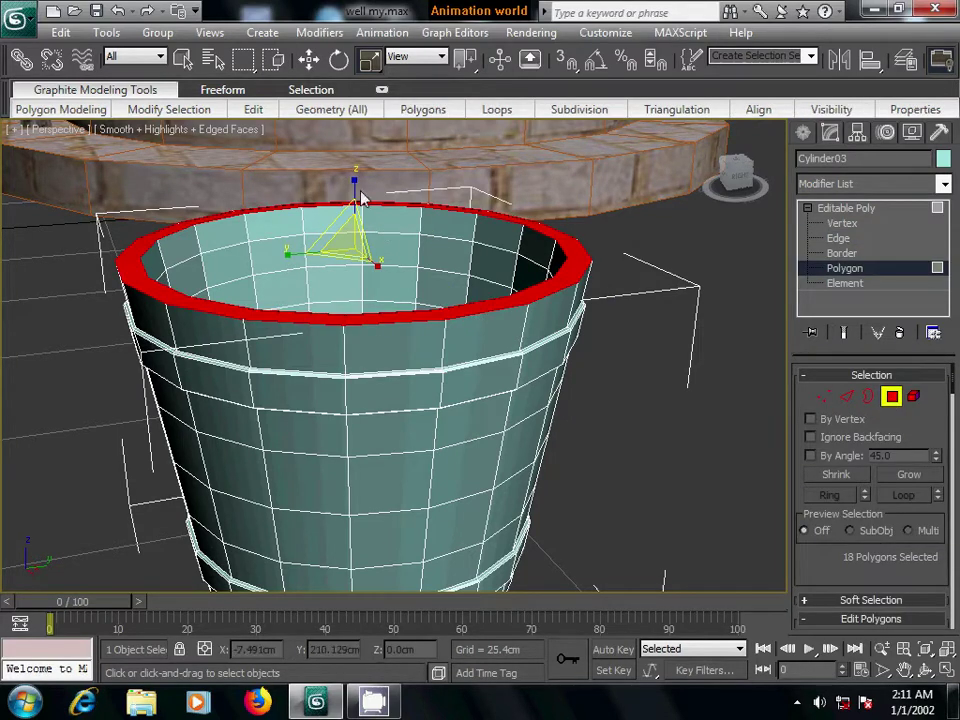
drag(358, 197, 386, 292)
click(621, 368)
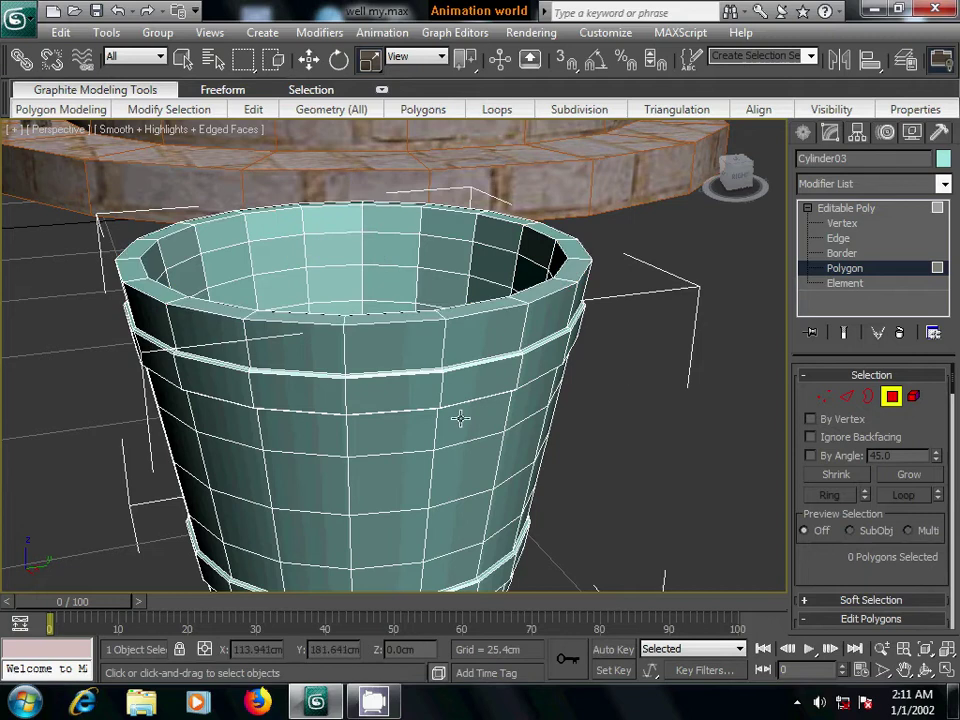
scroll(456, 418, down, 5)
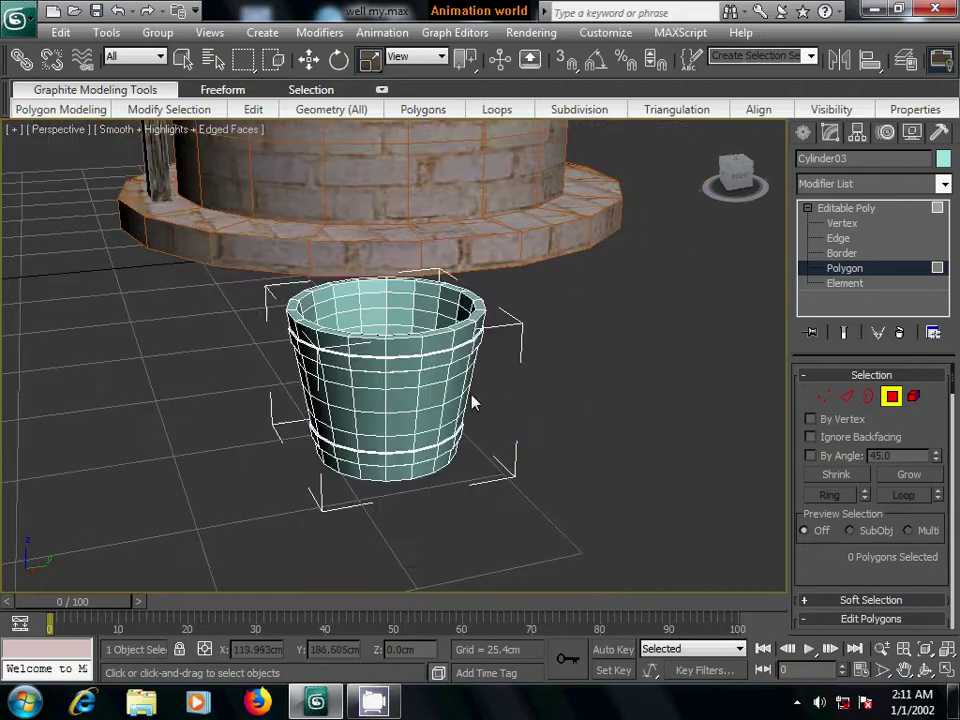
click(805, 134)
scroll(582, 430, up, 5)
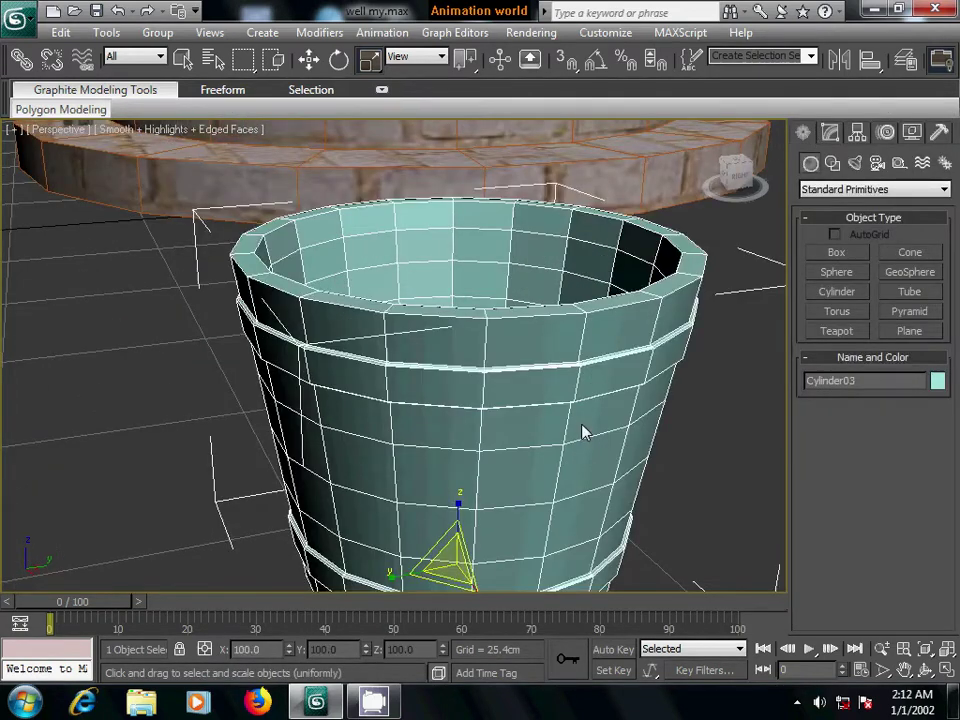
scroll(585, 432, down, 5)
middle_drag(600, 454, 589, 430)
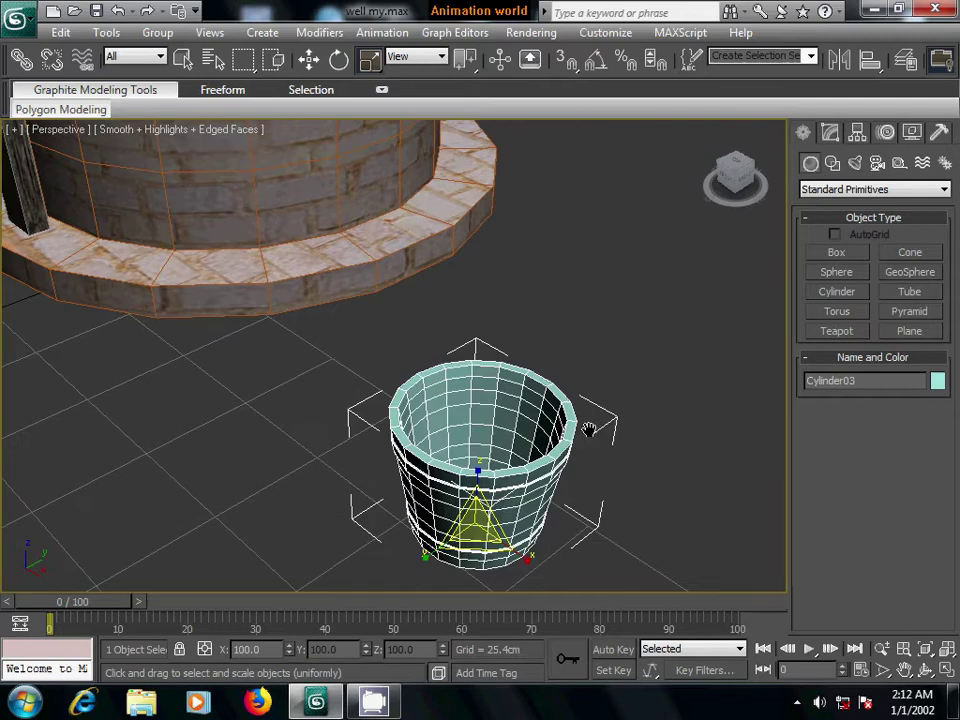
click(836, 252)
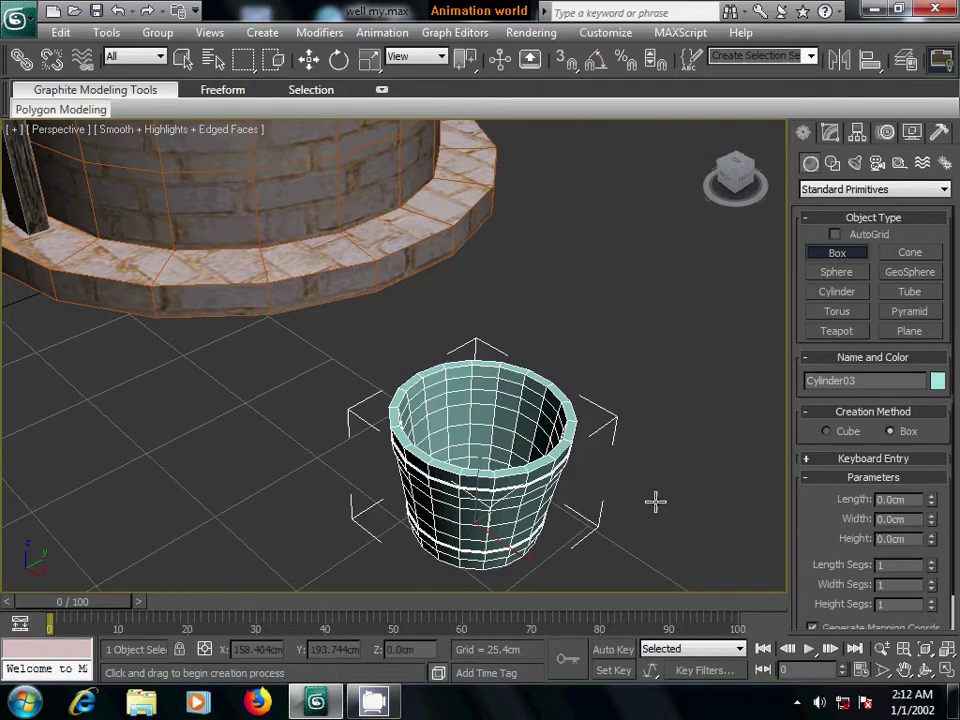
mouse_move(654, 501)
middle_down()
mouse_move(544, 437)
mouse_move(489, 424)
mouse_move(429, 437)
middle_up()
key(f)
scroll(489, 424, up, 4)
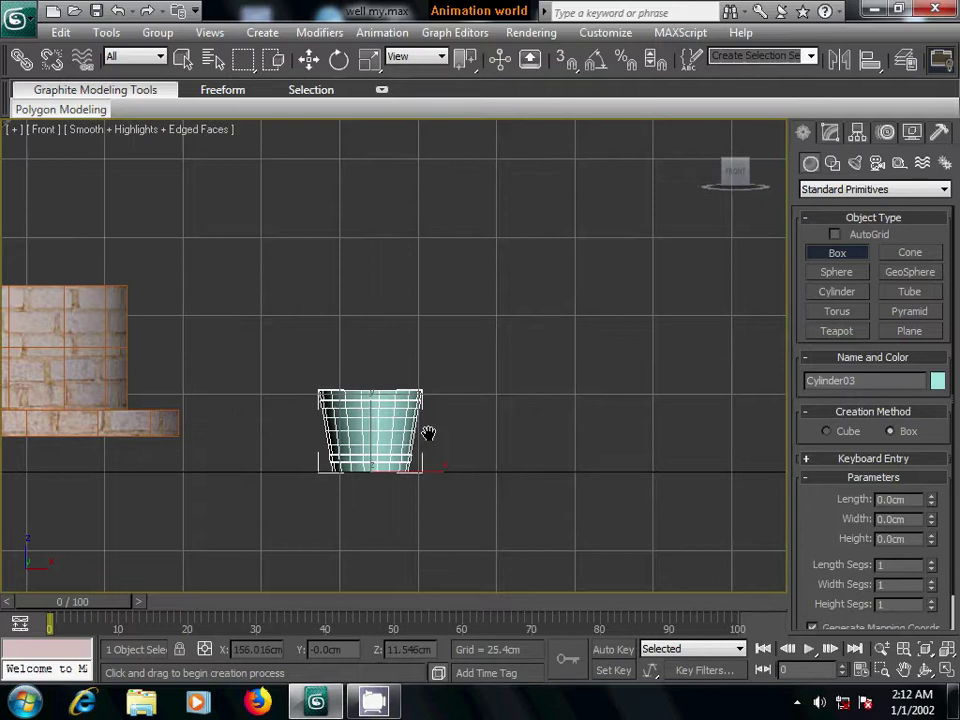
scroll(429, 437, up, 2)
middle_drag(308, 372, 328, 315)
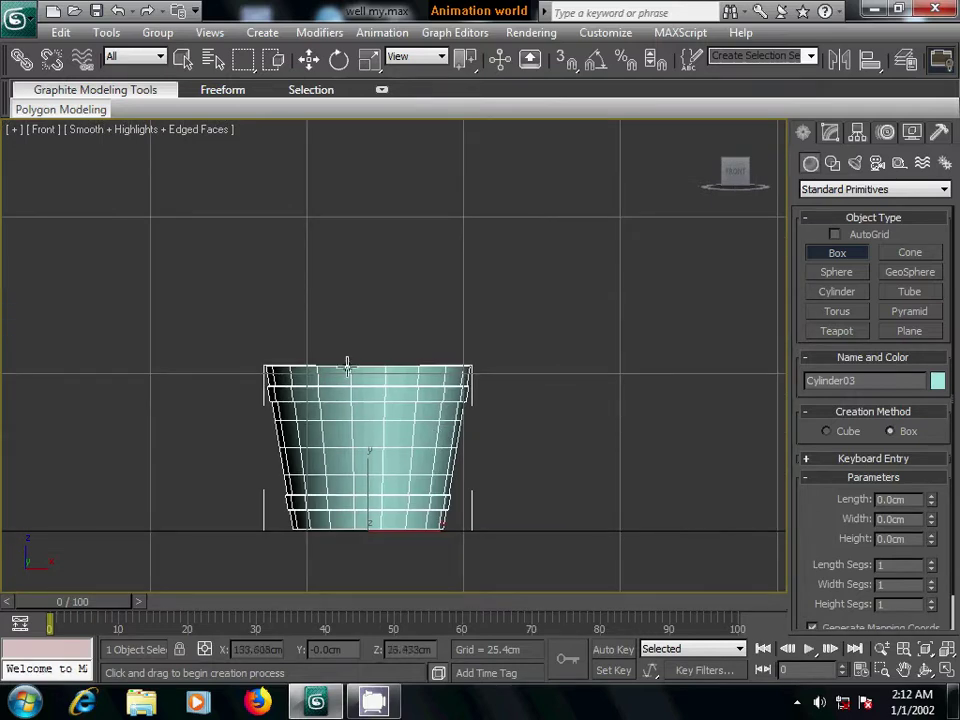
mouse_move(349, 321)
mouse_down()
mouse_move(369, 386)
mouse_move(384, 389)
mouse_move(378, 377)
mouse_up()
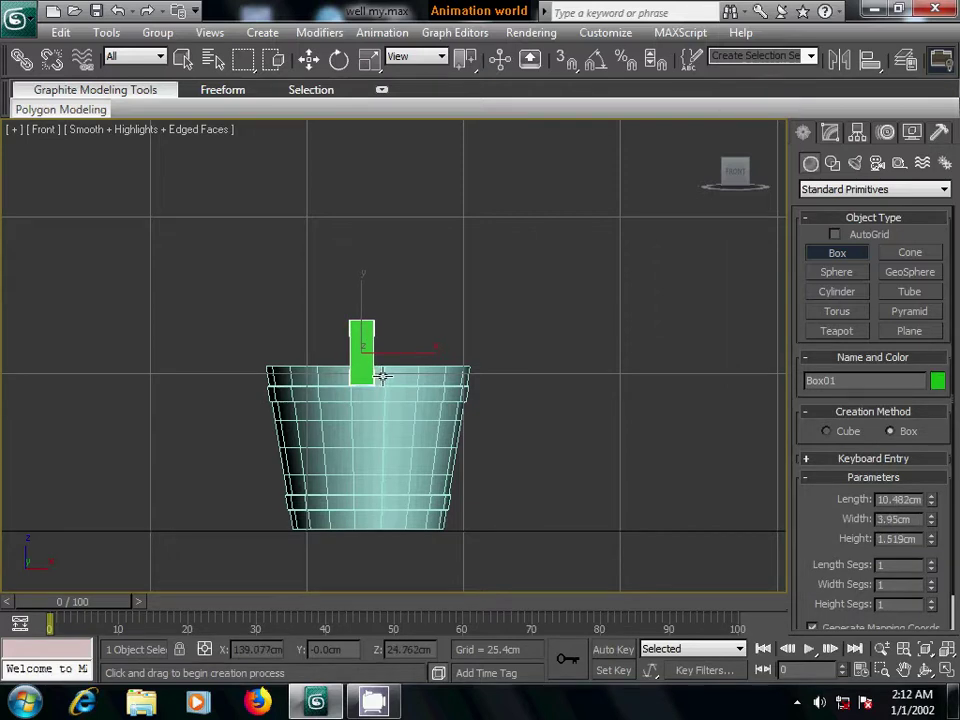
key(p)
alt+middle_drag(476, 444, 381, 454)
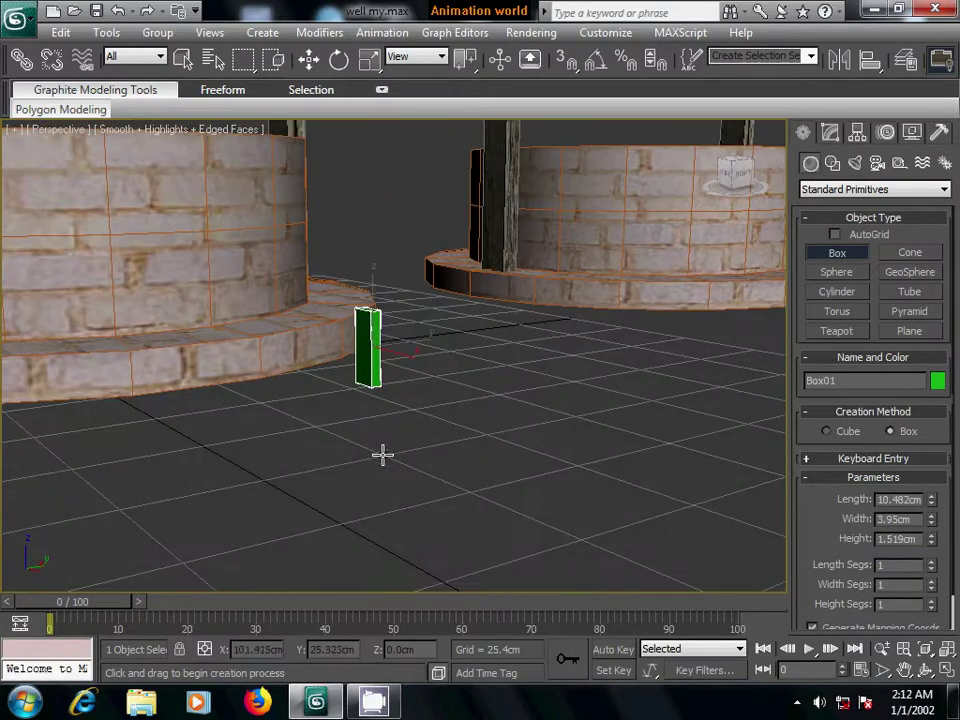
click(310, 60)
scroll(355, 330, down, 3)
scroll(352, 331, down, 2)
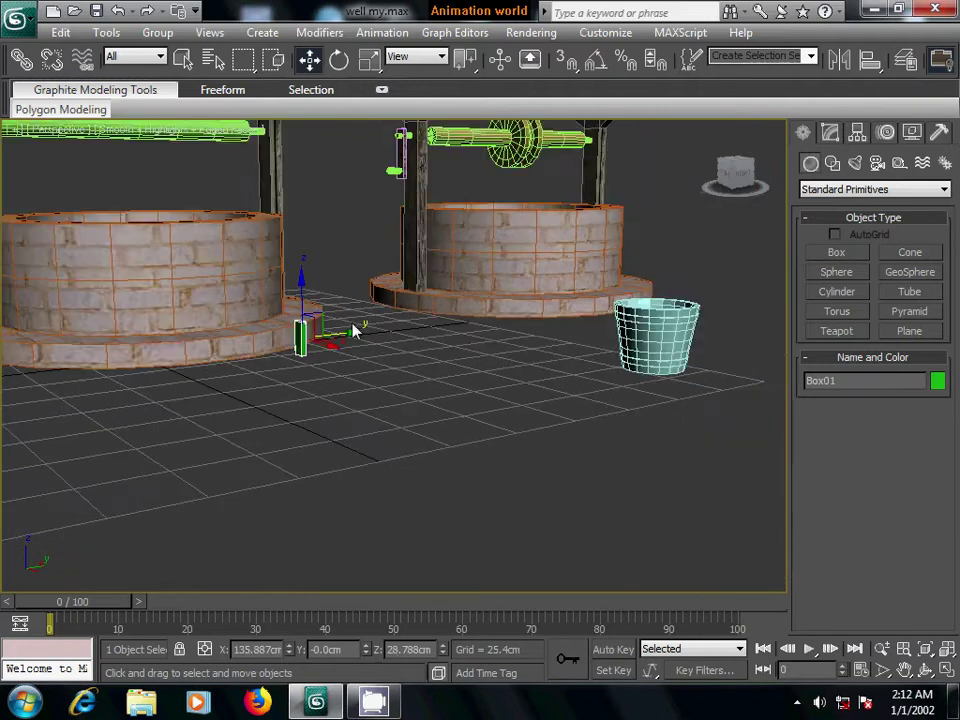
mouse_move(352, 331)
mouse_down()
mouse_move(355, 349)
mouse_move(672, 333)
mouse_up()
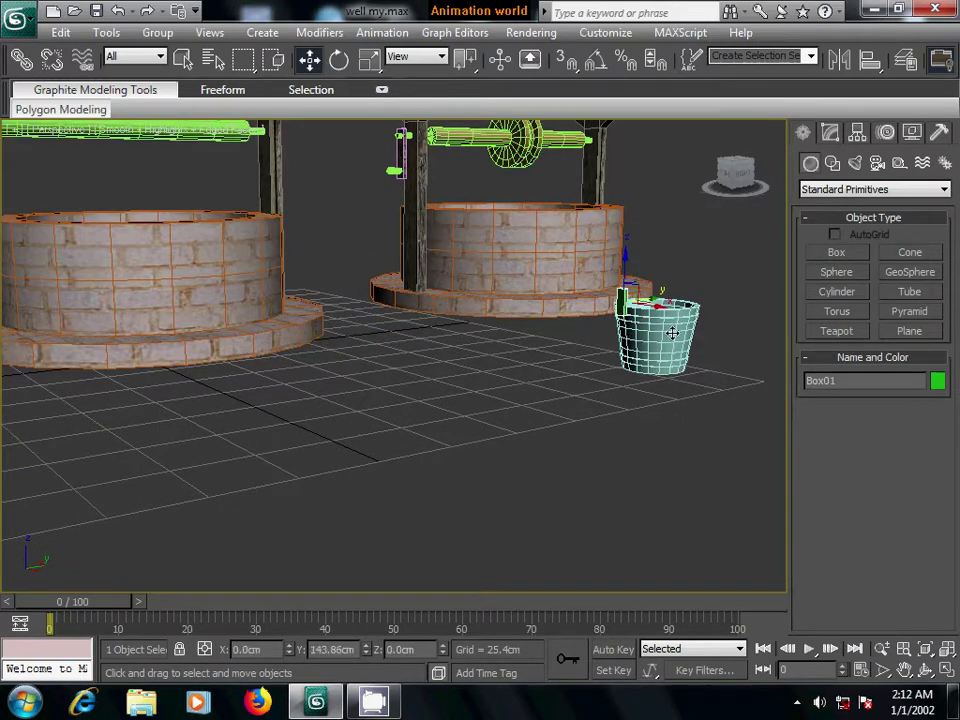
scroll(600, 345, up, 3)
mouse_move(548, 360)
alt+middle_down()
mouse_move(262, 358)
mouse_move(388, 392)
mouse_move(489, 396)
alt+middle_up()
scroll(315, 362, up, 4)
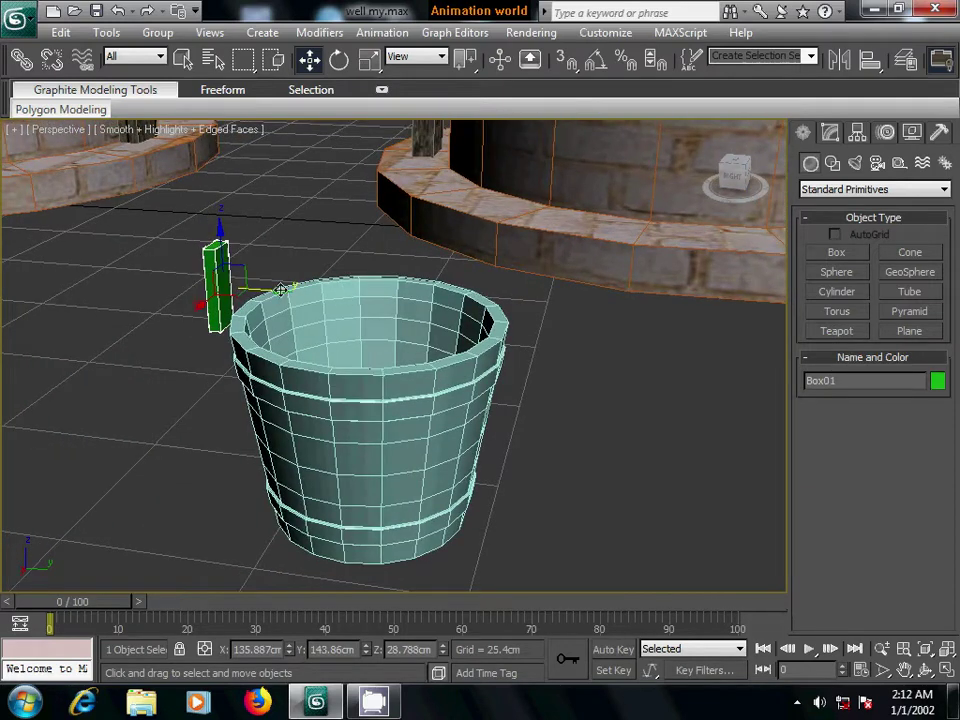
drag(281, 290, 266, 318)
mouse_move(197, 373)
alt+middle_down()
mouse_move(268, 356)
mouse_move(350, 293)
alt+middle_up()
drag(350, 292, 361, 289)
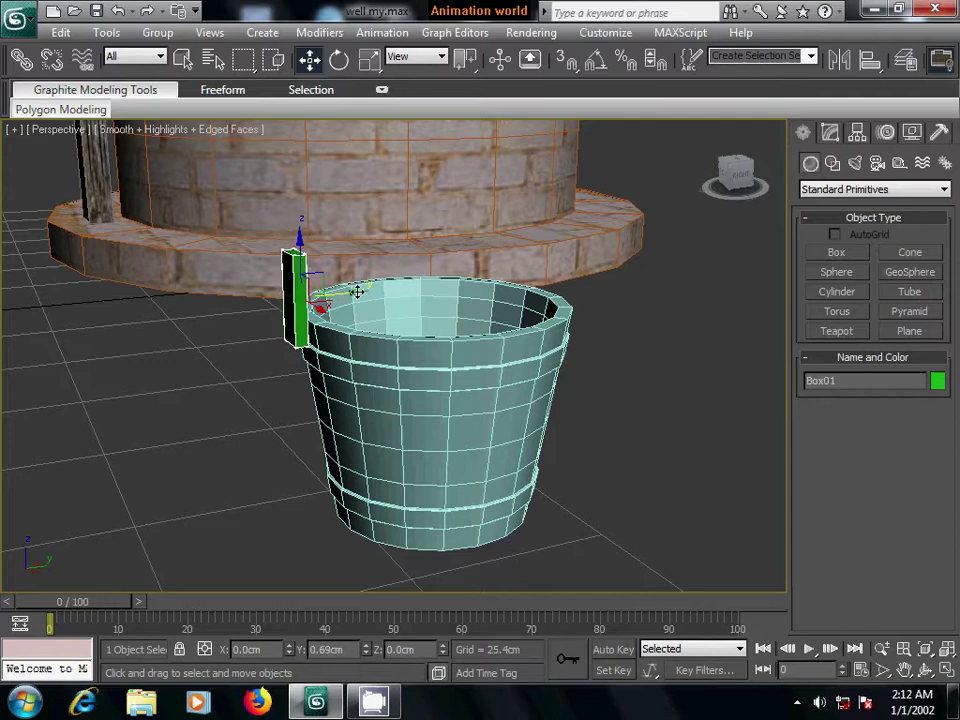
click(339, 60)
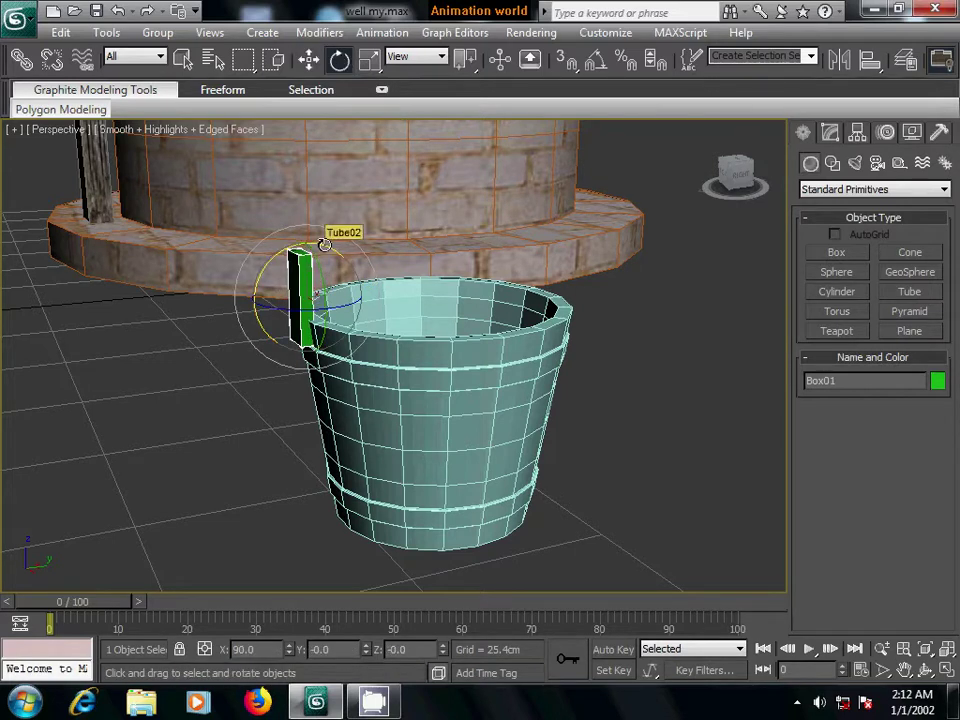
drag(324, 245, 312, 245)
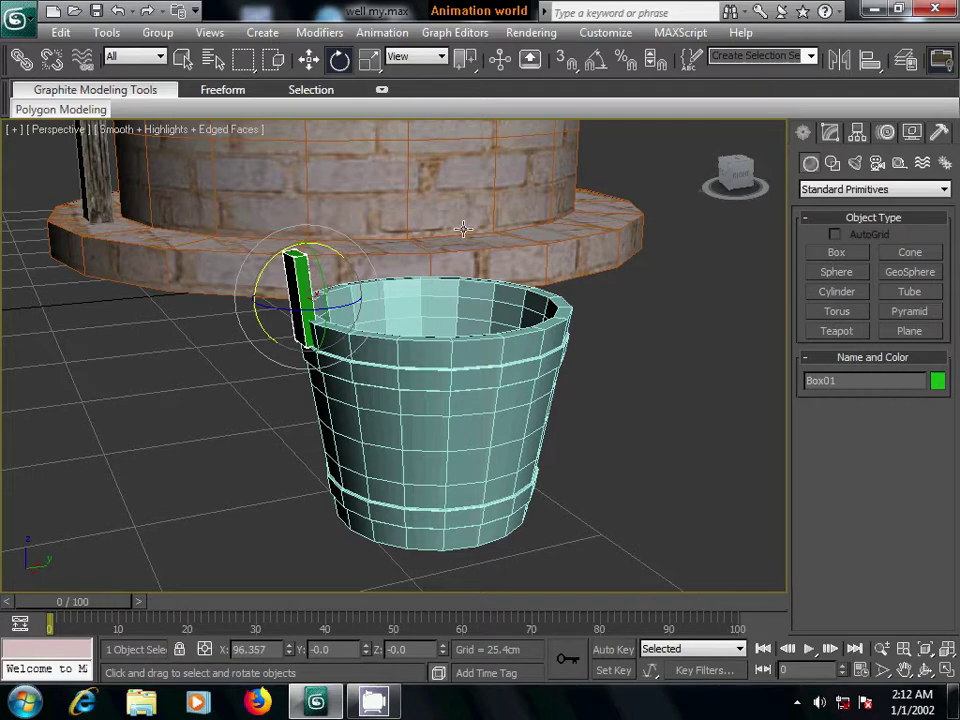
middle_drag(649, 272, 578, 307)
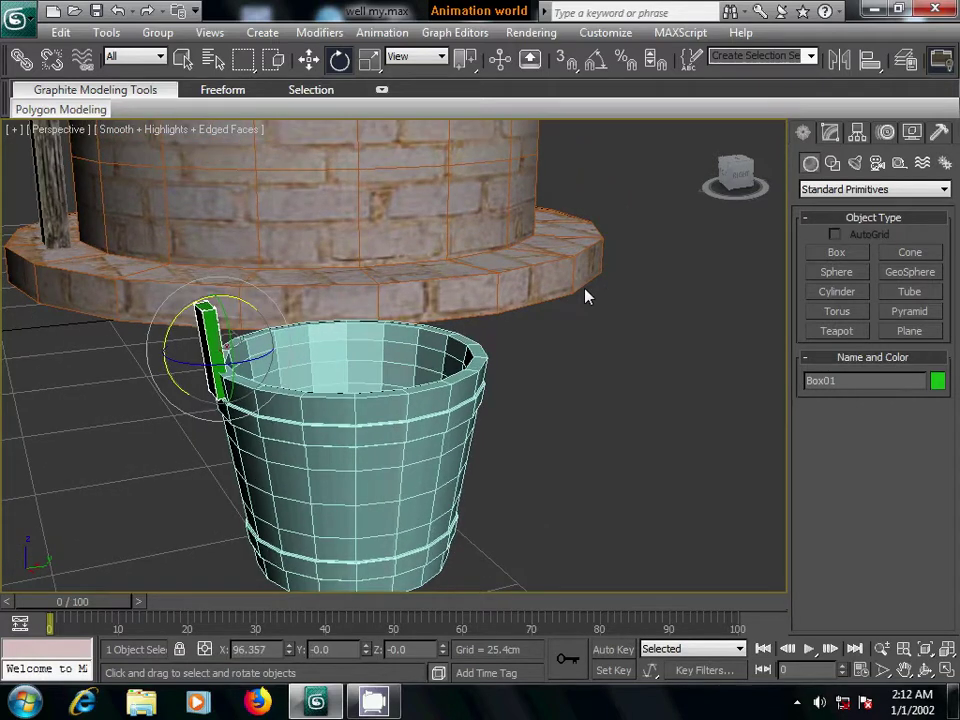
key(Delete)
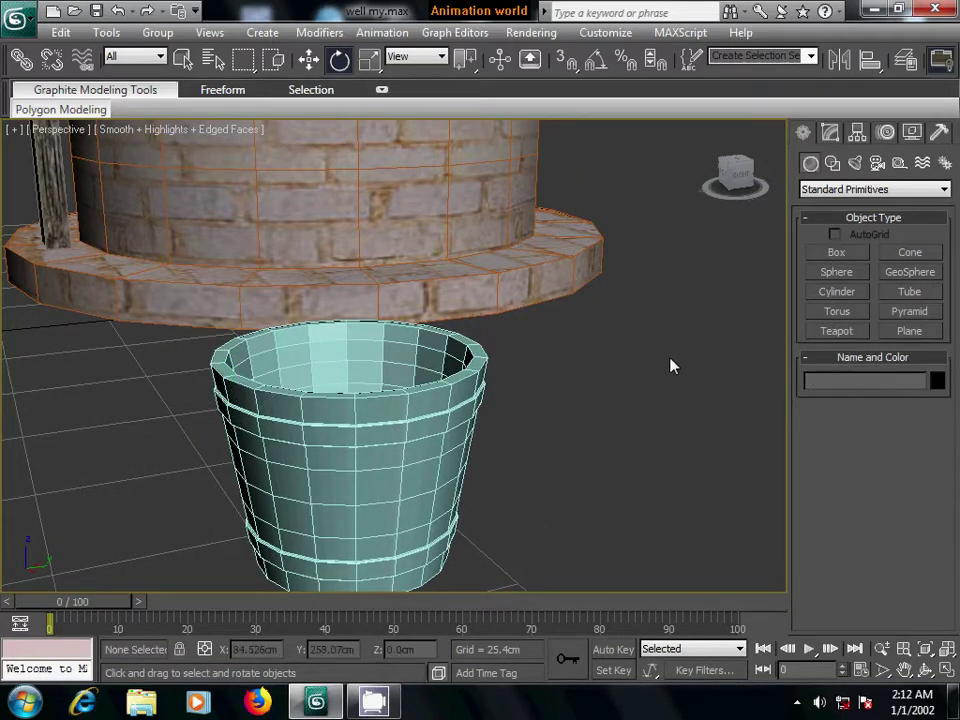
- Frame the selected bucket in the Front view
key(f)
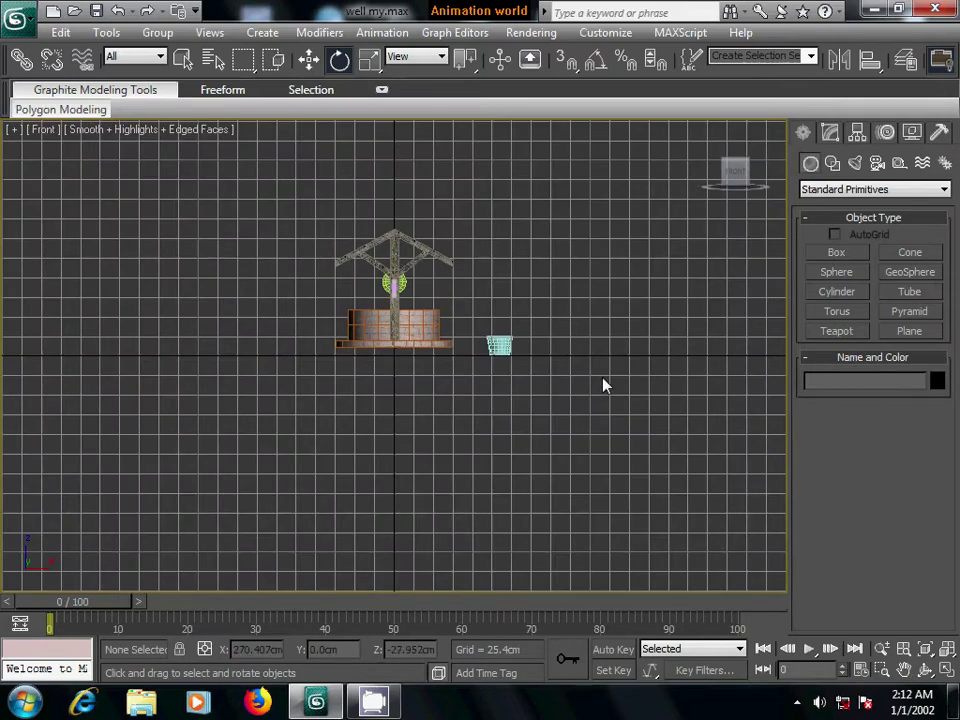
click(500, 345)
key(z)
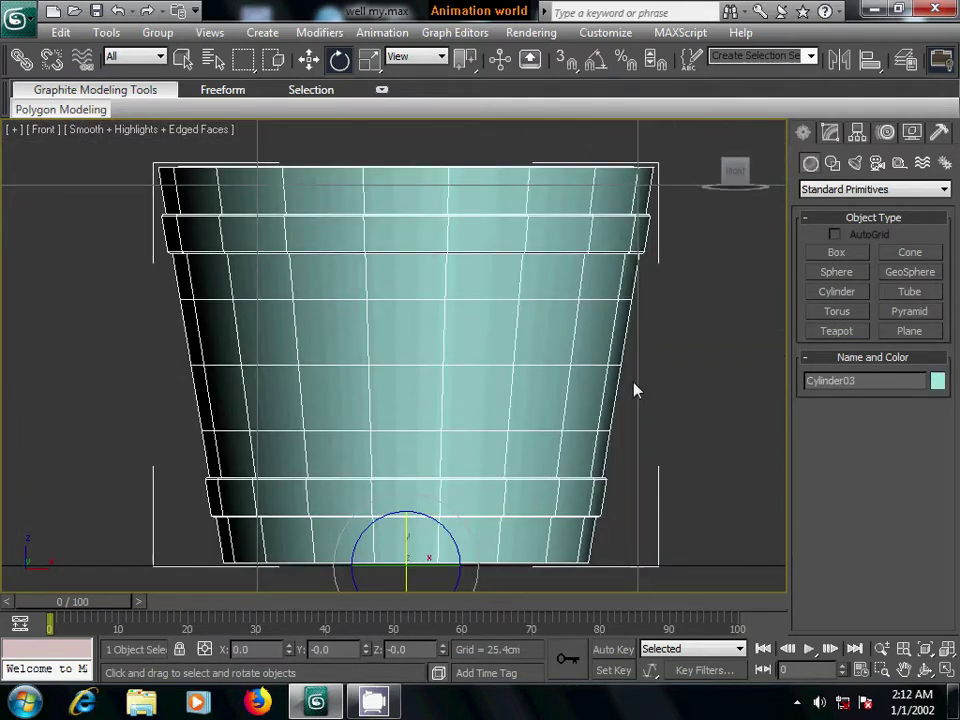
scroll(634, 390, down, 3)
scroll(600, 388, down, 3)
mouse_move(600, 388)
middle_down()
mouse_move(583, 375)
mouse_move(601, 407)
middle_up()
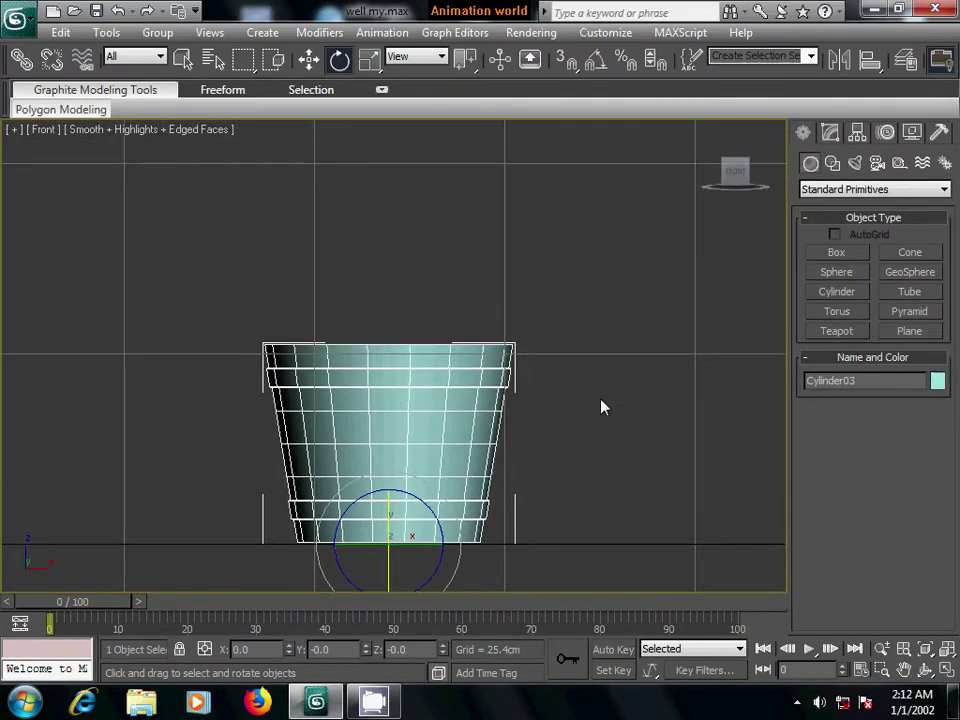
- Draw a 16.564cm-radius circle spline centred on the bucket's rim
click(832, 163)
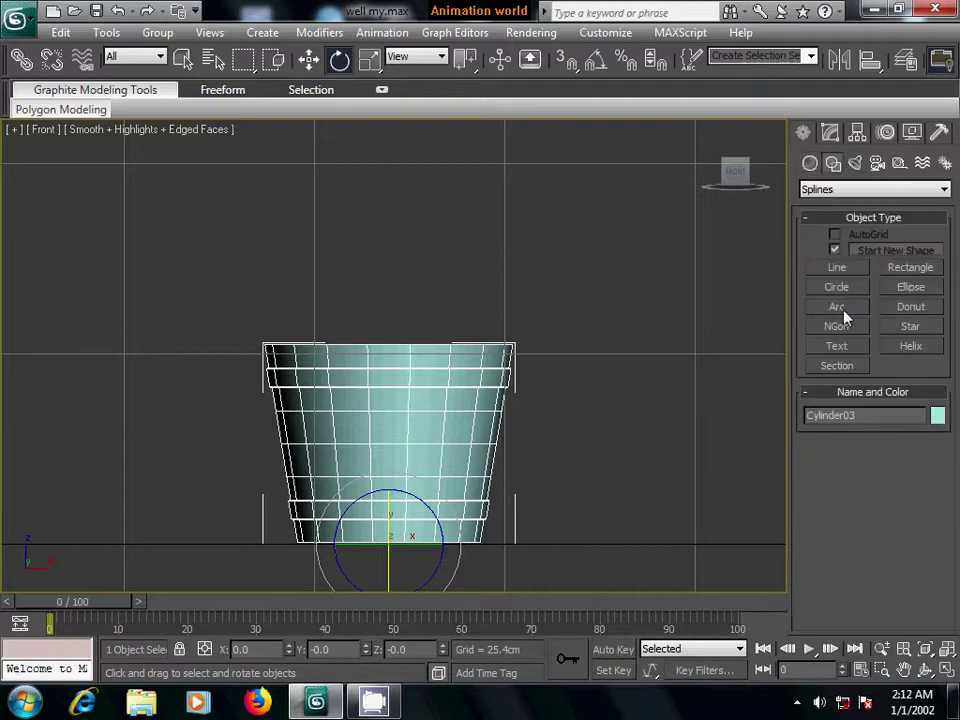
click(838, 290)
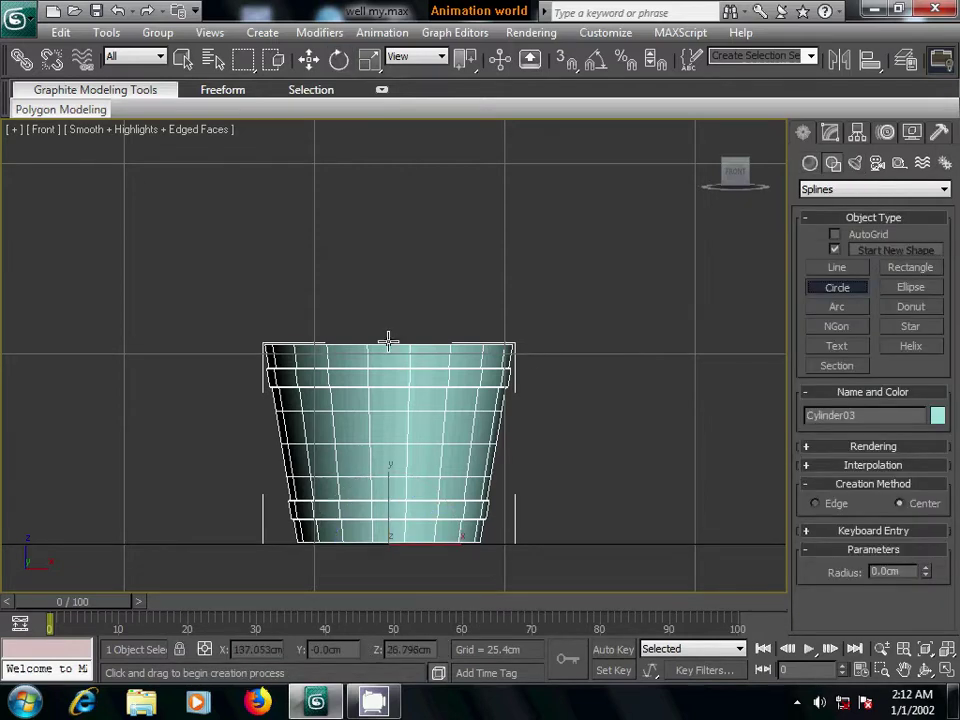
mouse_move(387, 339)
mouse_down()
mouse_move(404, 366)
mouse_move(486, 414)
mouse_up()
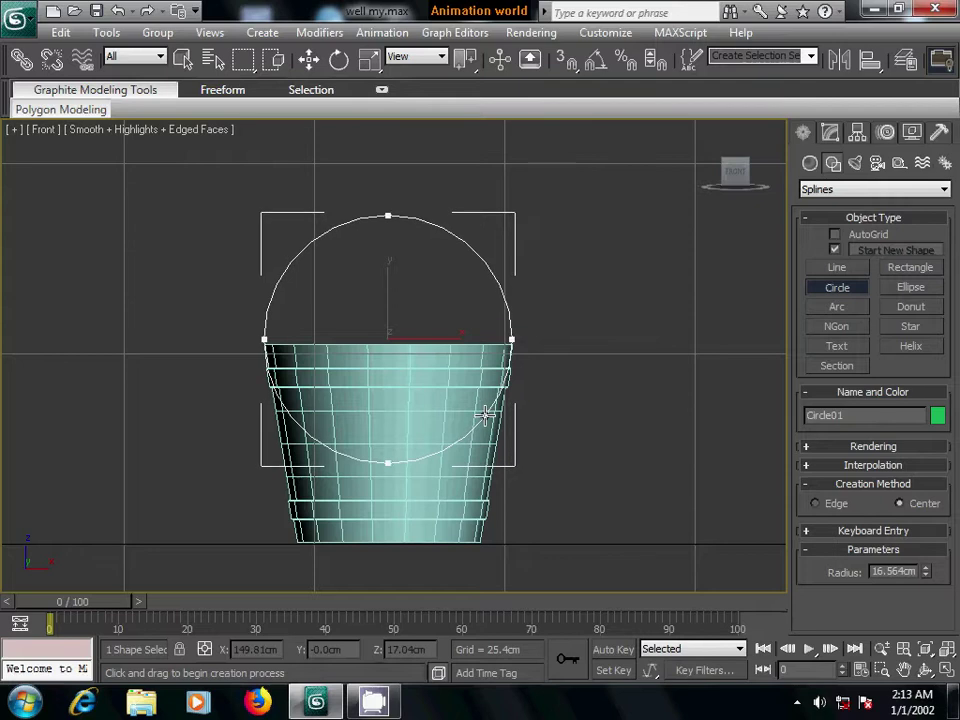
click(833, 138)
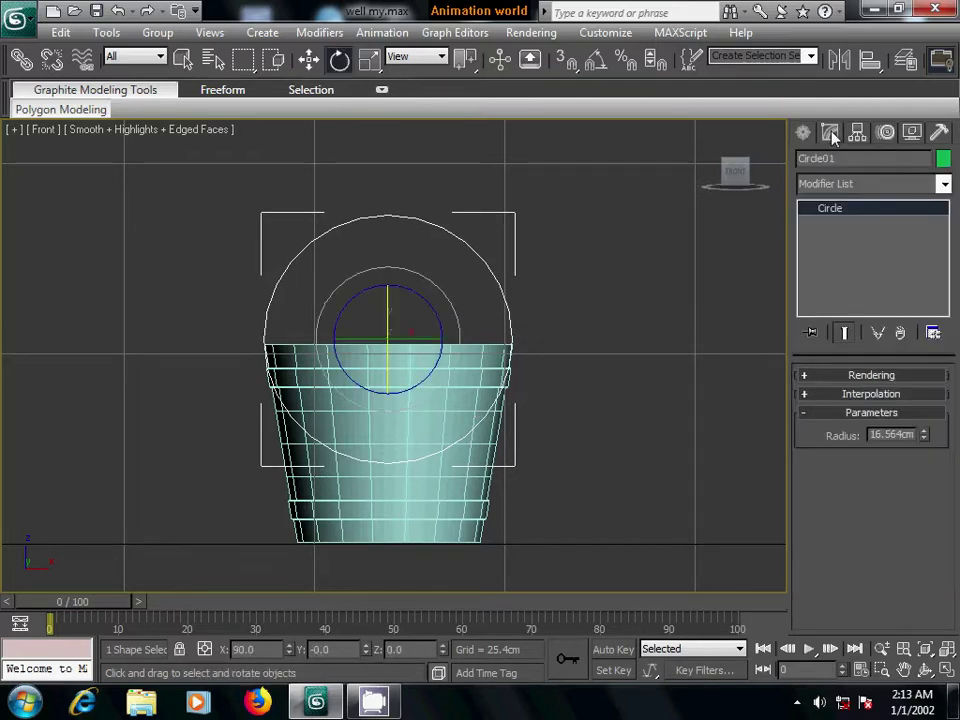
- Enable the circle's viewport rendering as a 0.406cm-thick radial tube
click(806, 377)
click(808, 404)
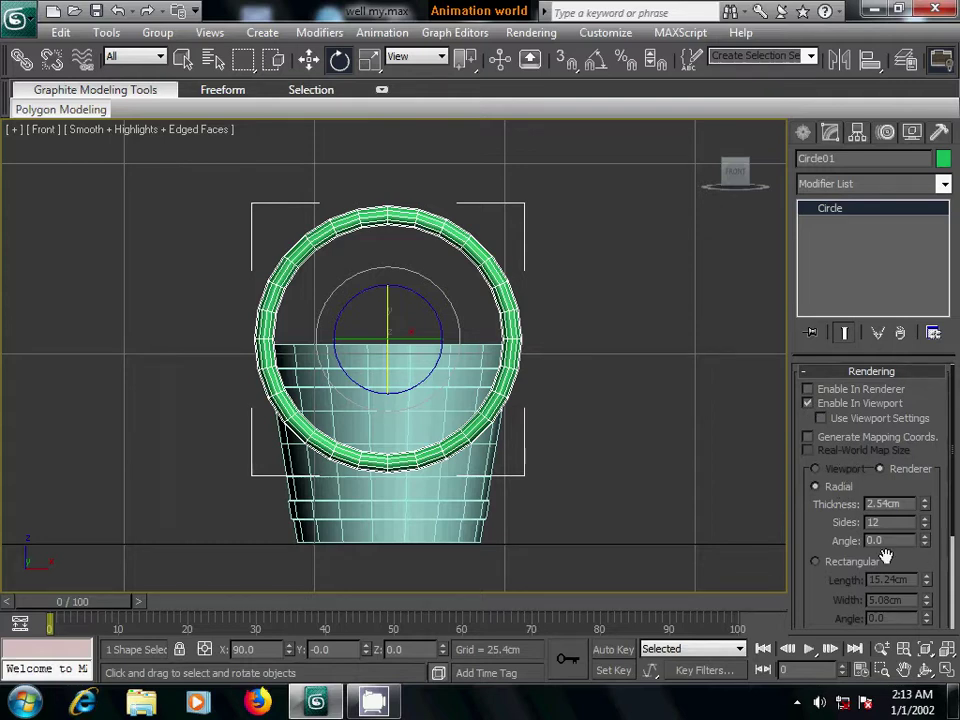
drag(821, 534, 820, 516)
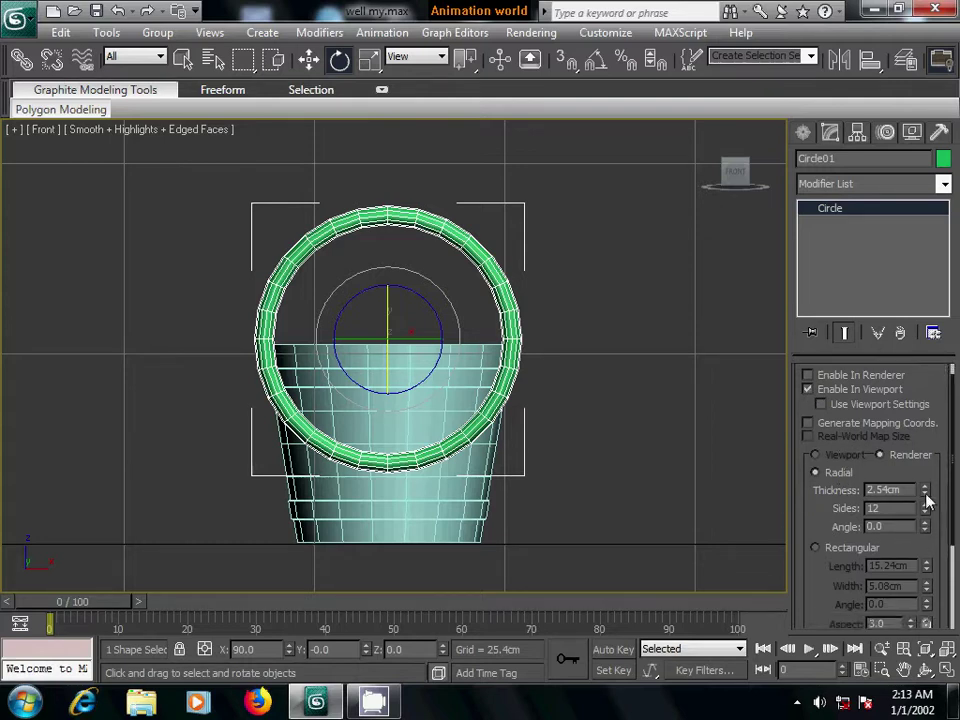
drag(928, 502, 938, 569)
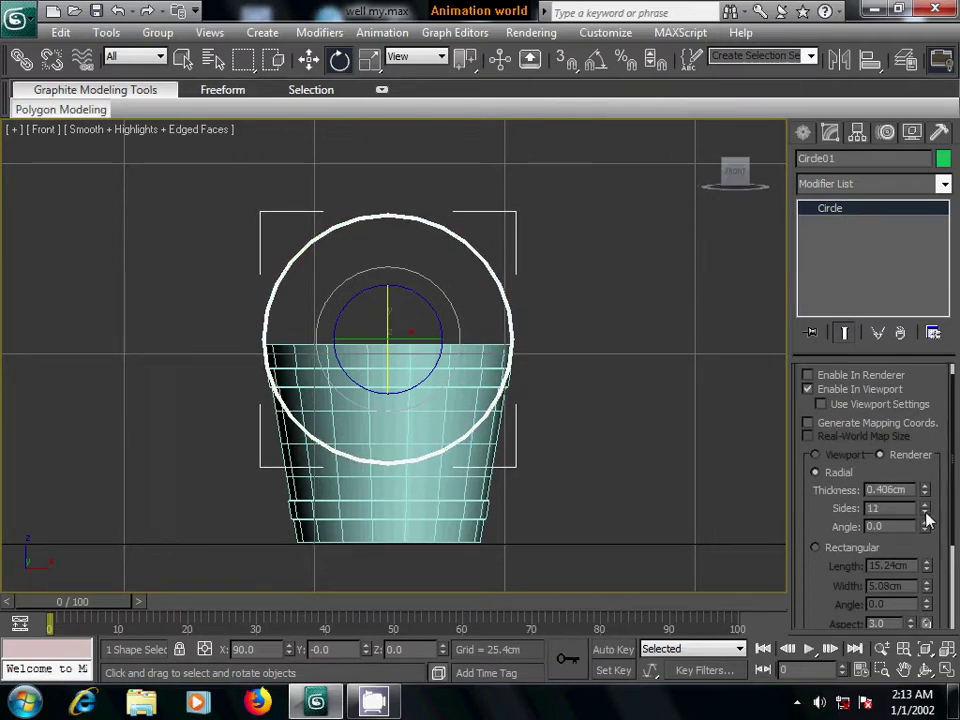
- Switch to the Perspective view and orbit closer to the tube ring
double_click(869, 510)
key(p)
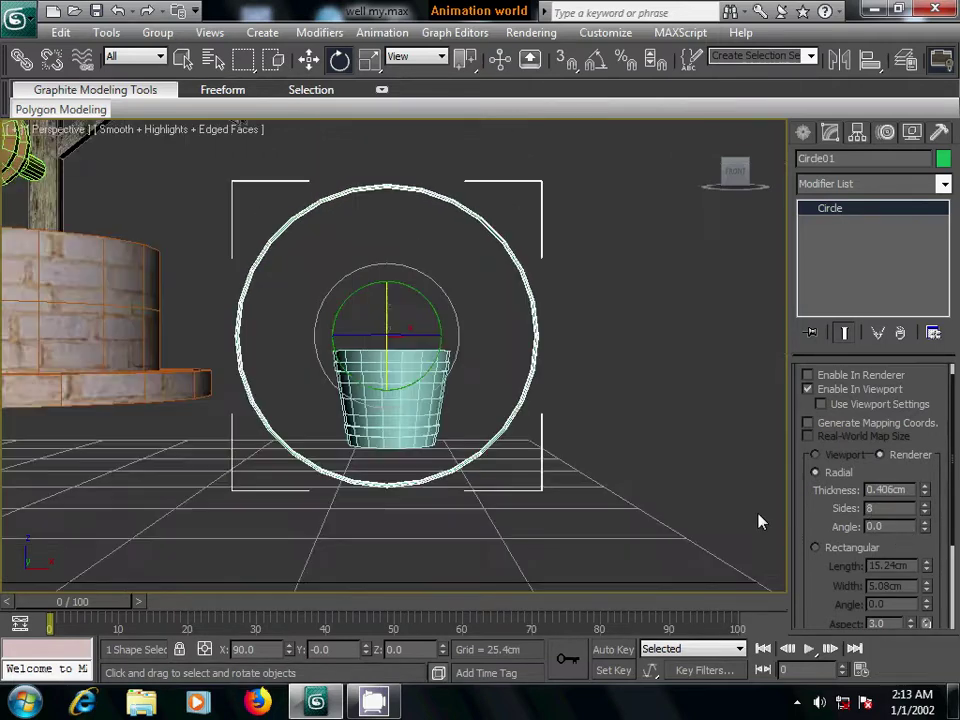
middle_drag(546, 418, 530, 444)
scroll(530, 444, up, 3)
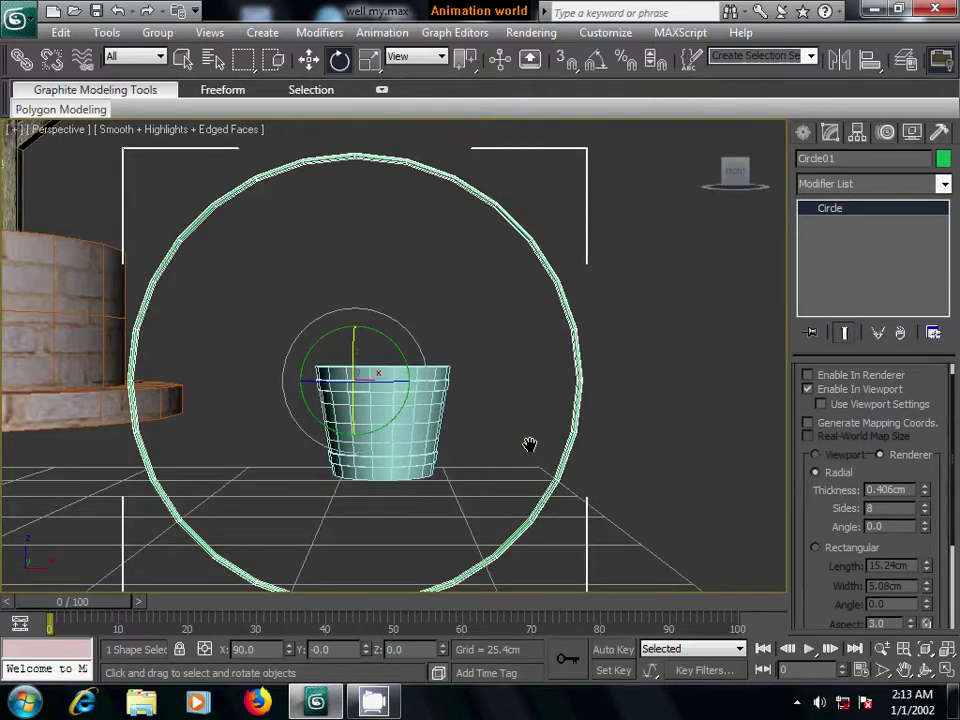
mouse_move(607, 413)
alt+middle_down()
mouse_move(566, 437)
mouse_move(467, 454)
mouse_move(561, 463)
mouse_move(527, 418)
alt+middle_up()
scroll(527, 418, up, 3)
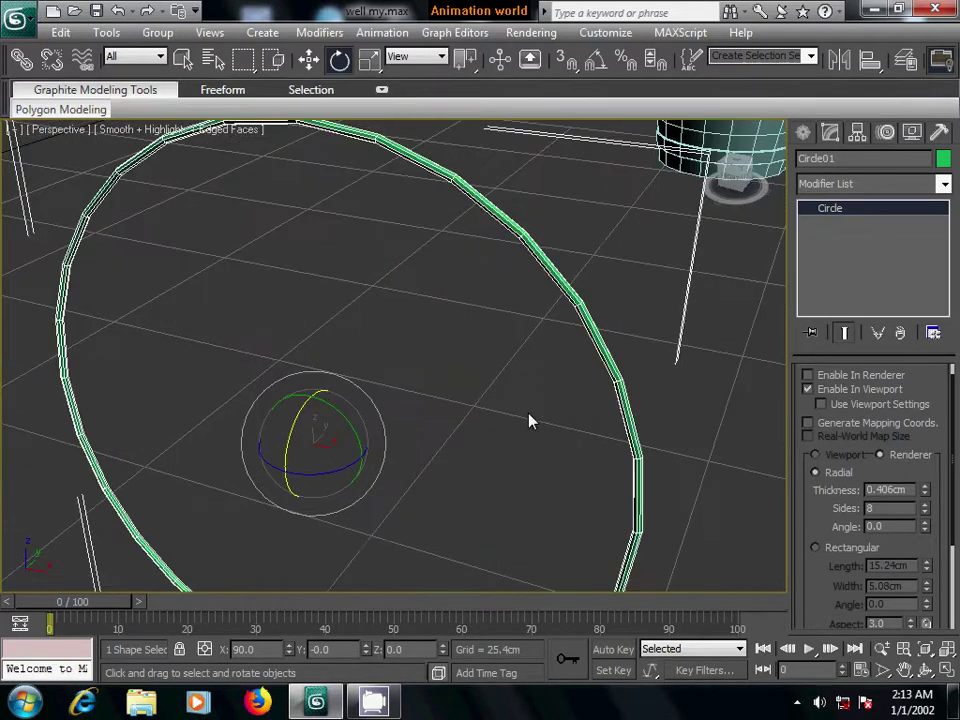
middle_drag(606, 375, 618, 414)
- Change the tube's radial sides from 8 to 11
drag(931, 527, 933, 512)
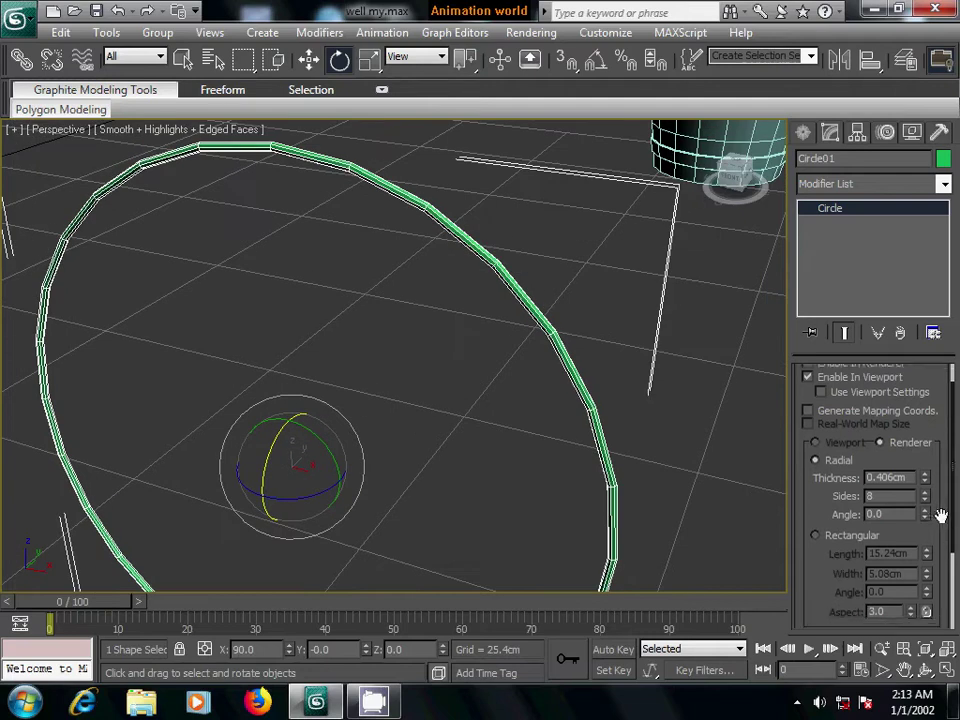
click(926, 497)
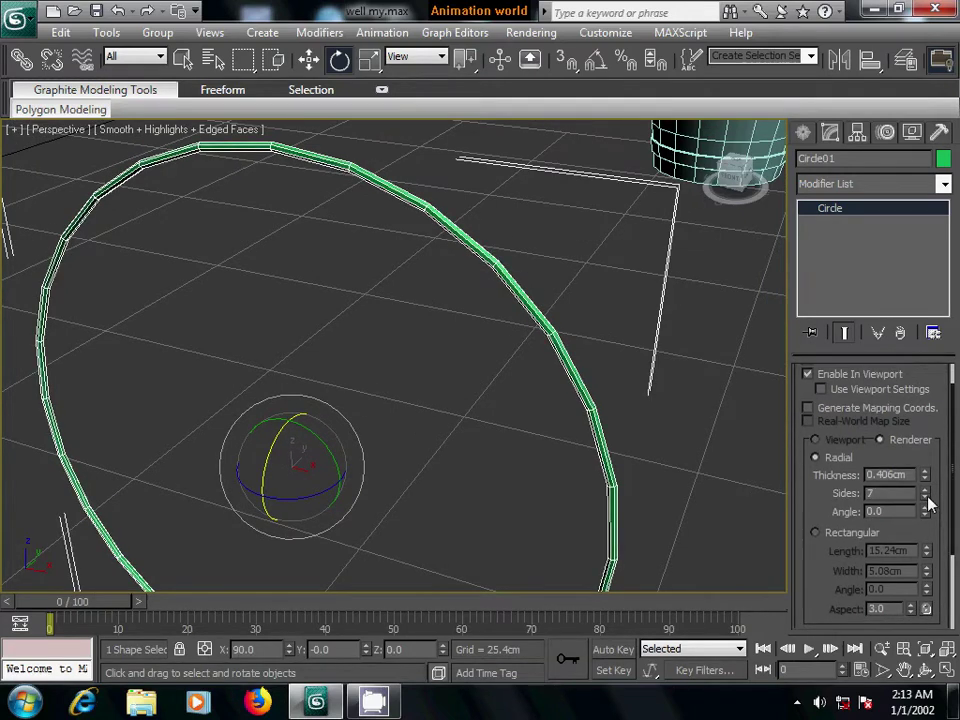
click(926, 498)
click(926, 491)
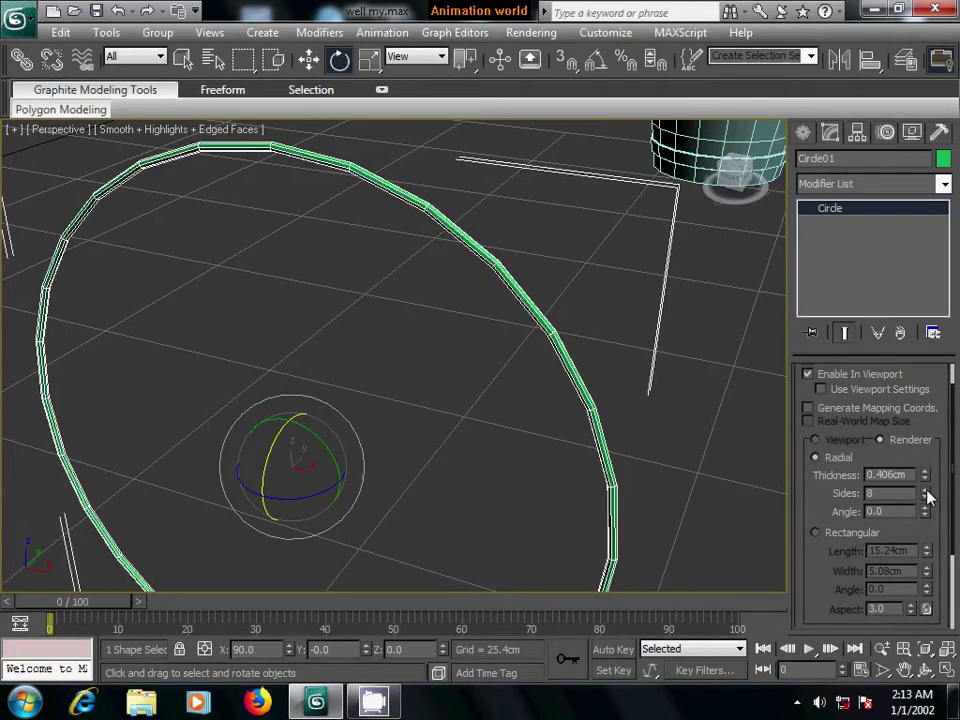
drag(940, 510, 943, 422)
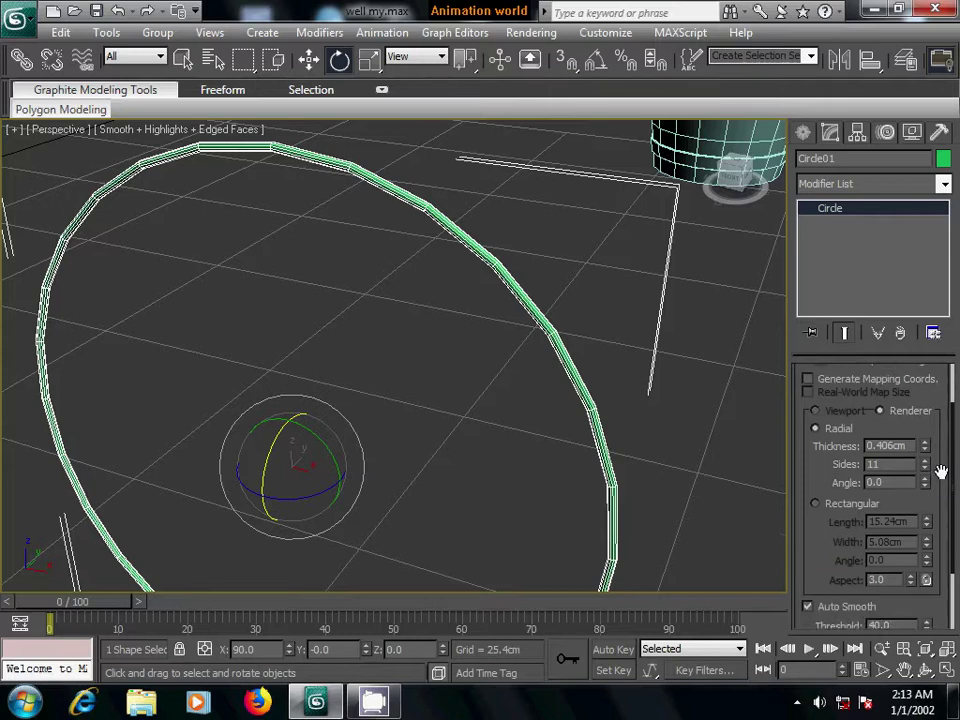
drag(930, 540, 938, 617)
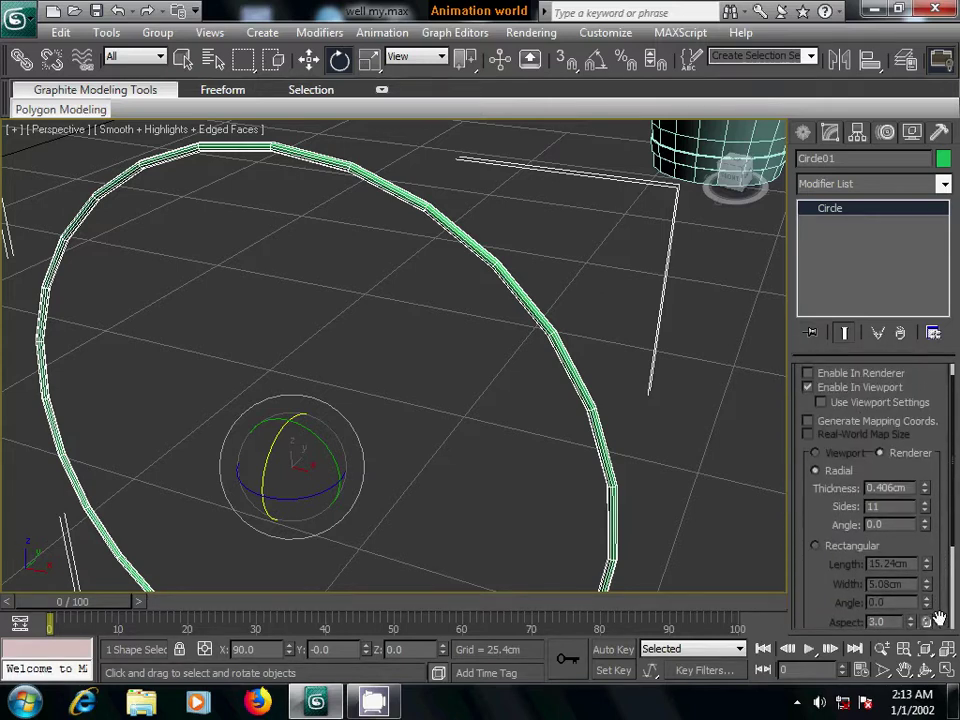
drag(940, 620, 928, 432)
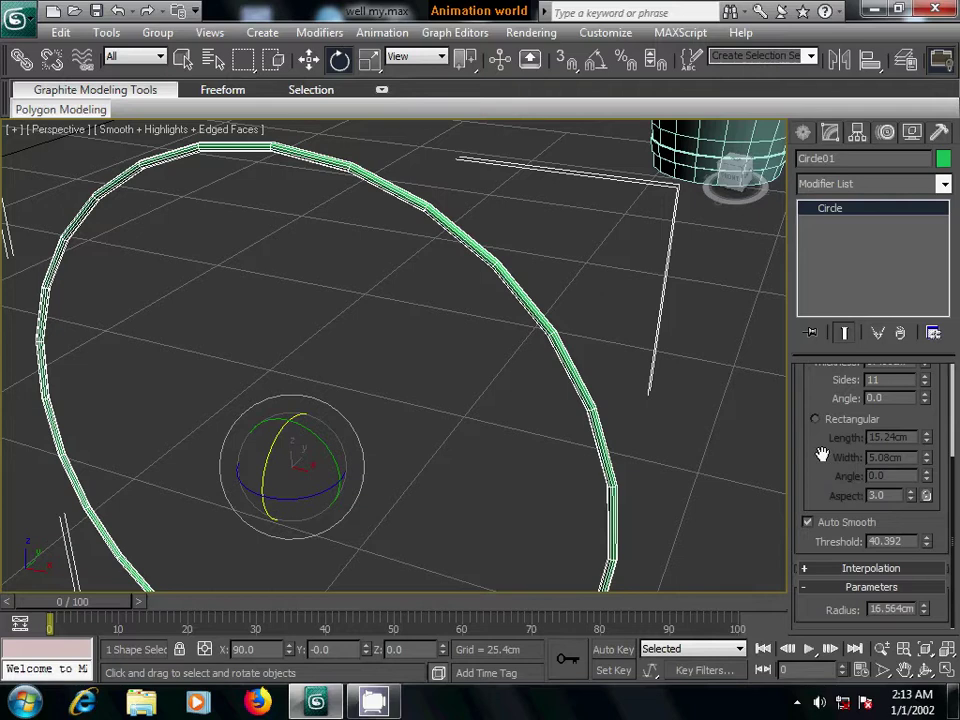
- Keep the tube Radial after trying Rectangular, and raise thickness to 0.432cm
drag(821, 454, 822, 507)
click(816, 495)
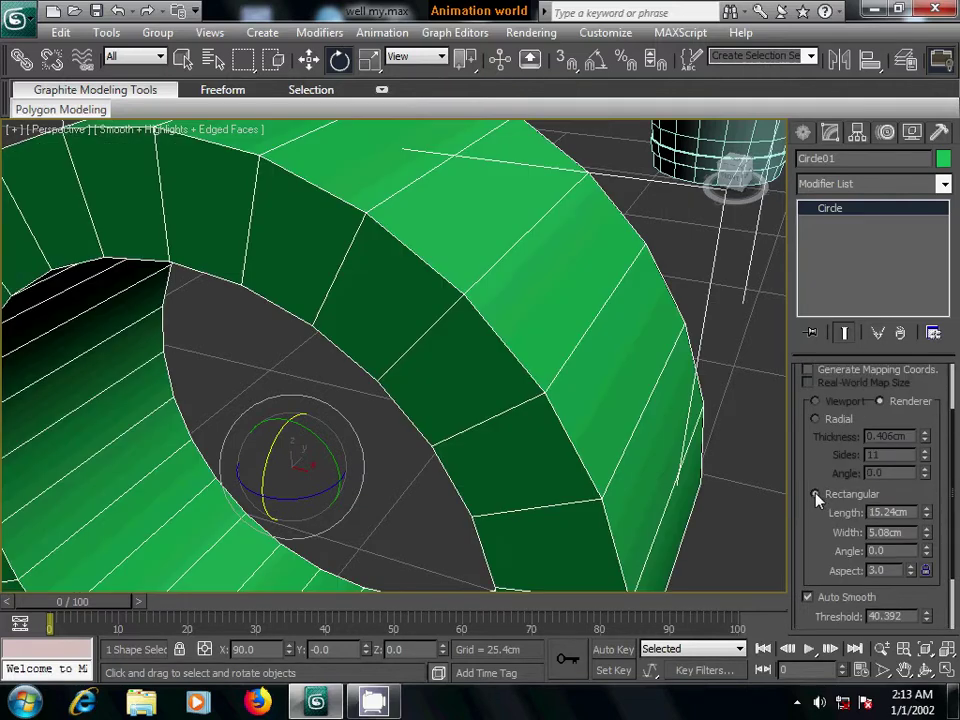
click(815, 419)
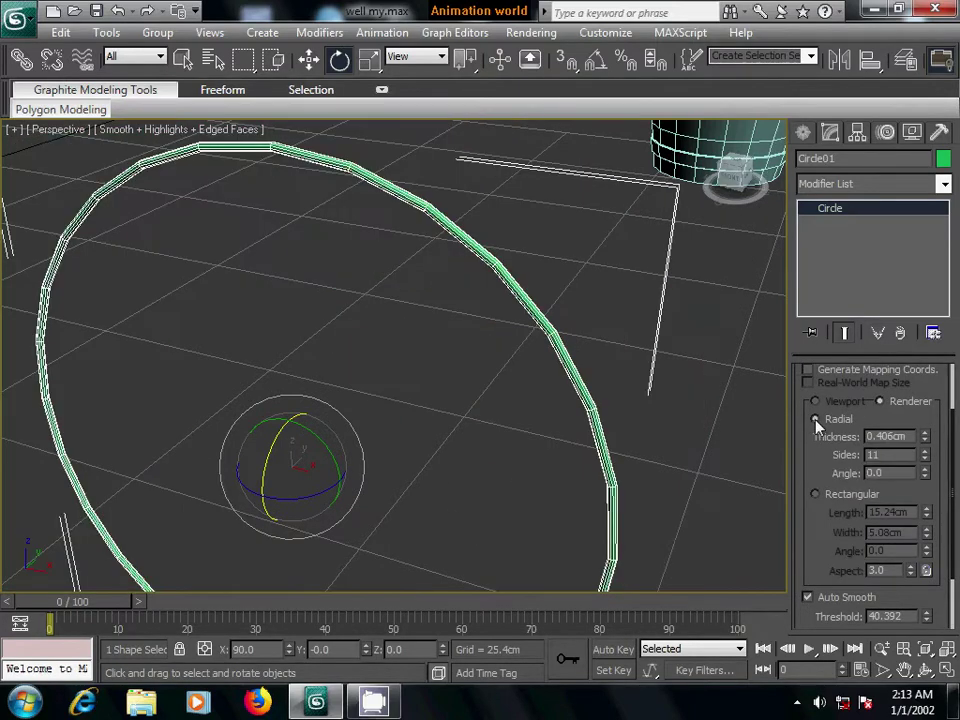
scroll(813, 470, up, 2)
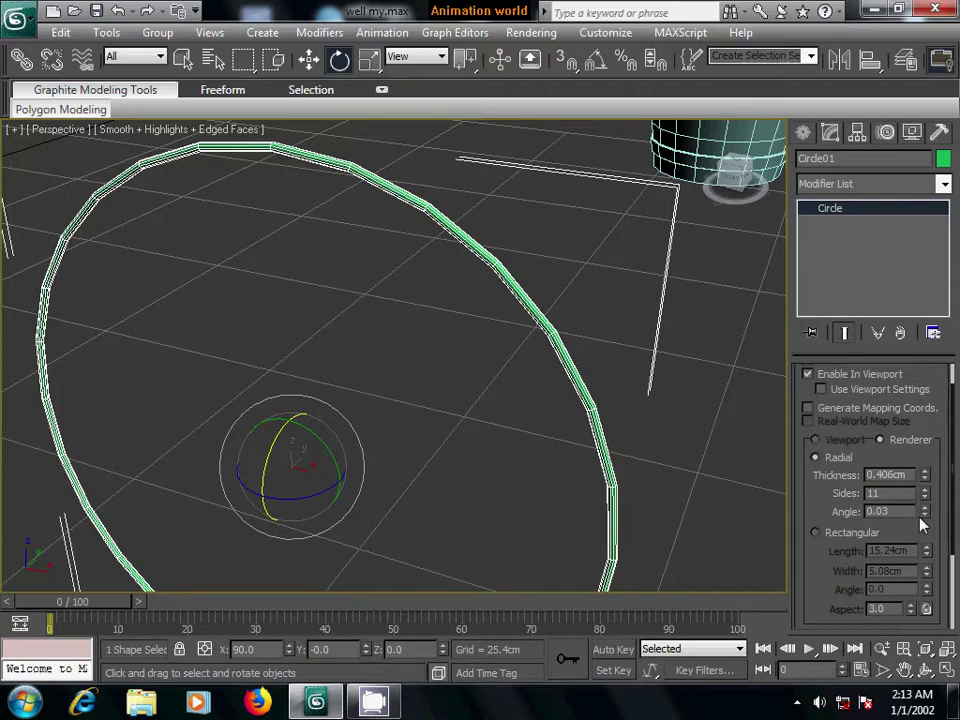
click(925, 474)
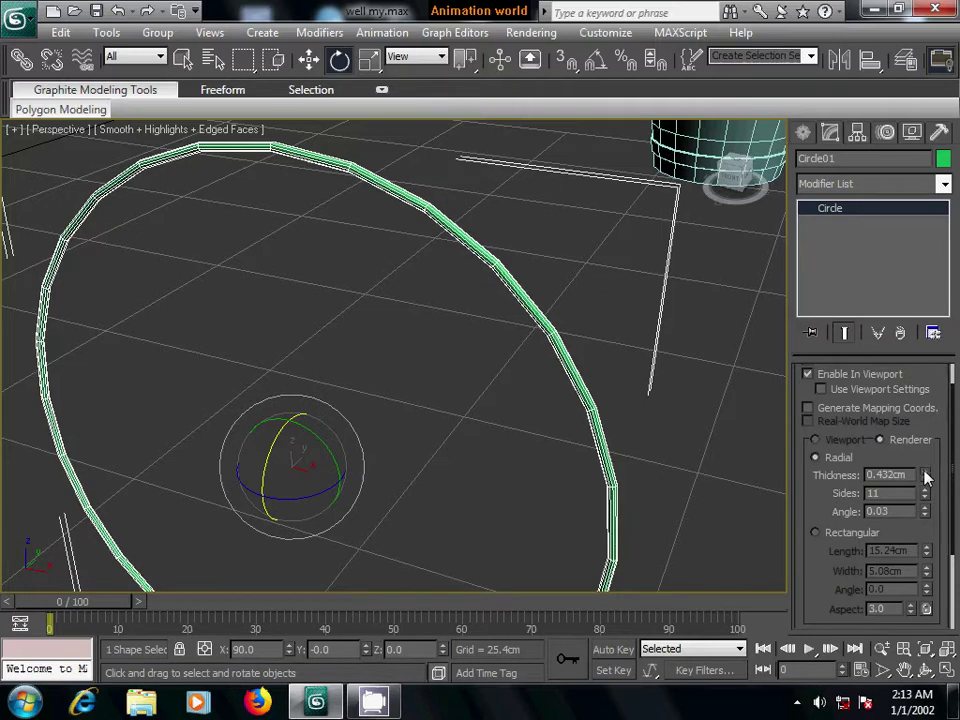
- Set the circle's radius to 15.593cm
drag(814, 510, 816, 519)
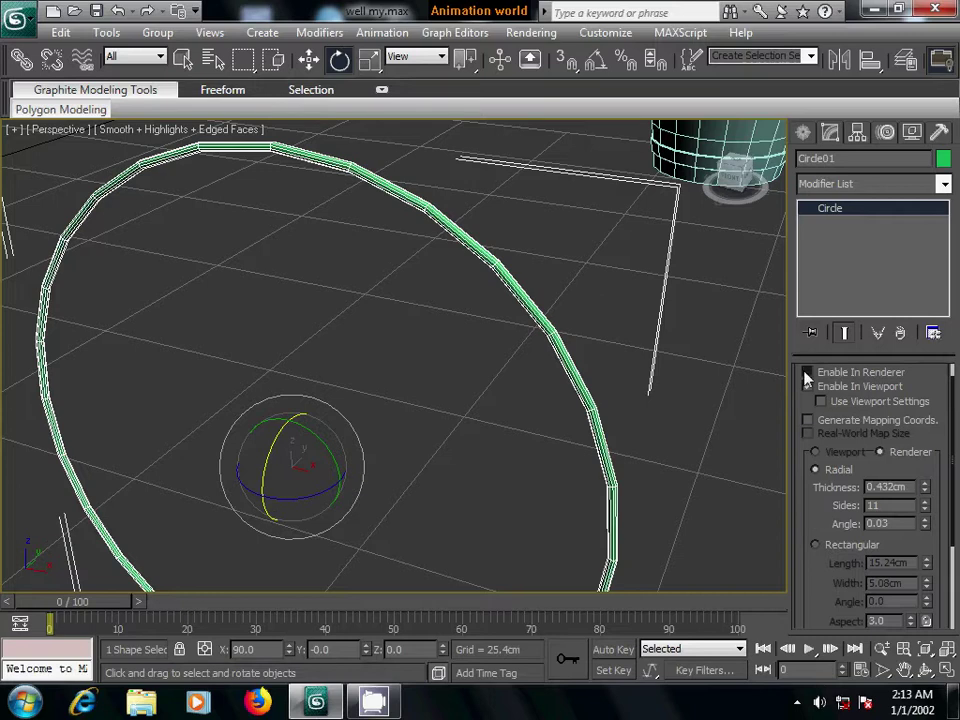
drag(826, 504, 828, 428)
scroll(828, 428, down, 2)
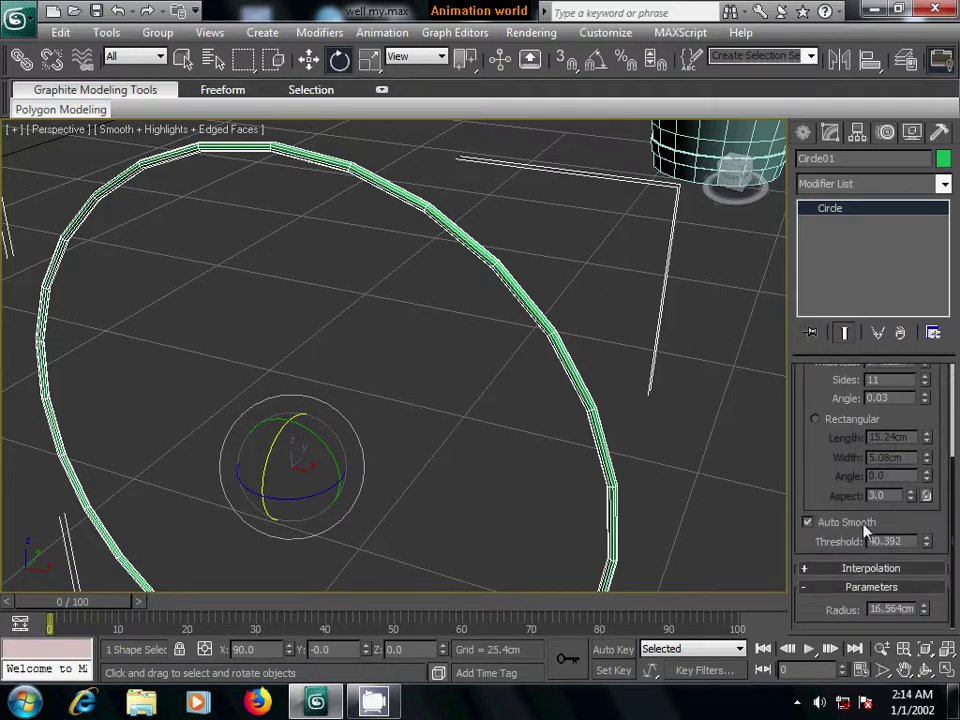
scroll(931, 511, up, 1)
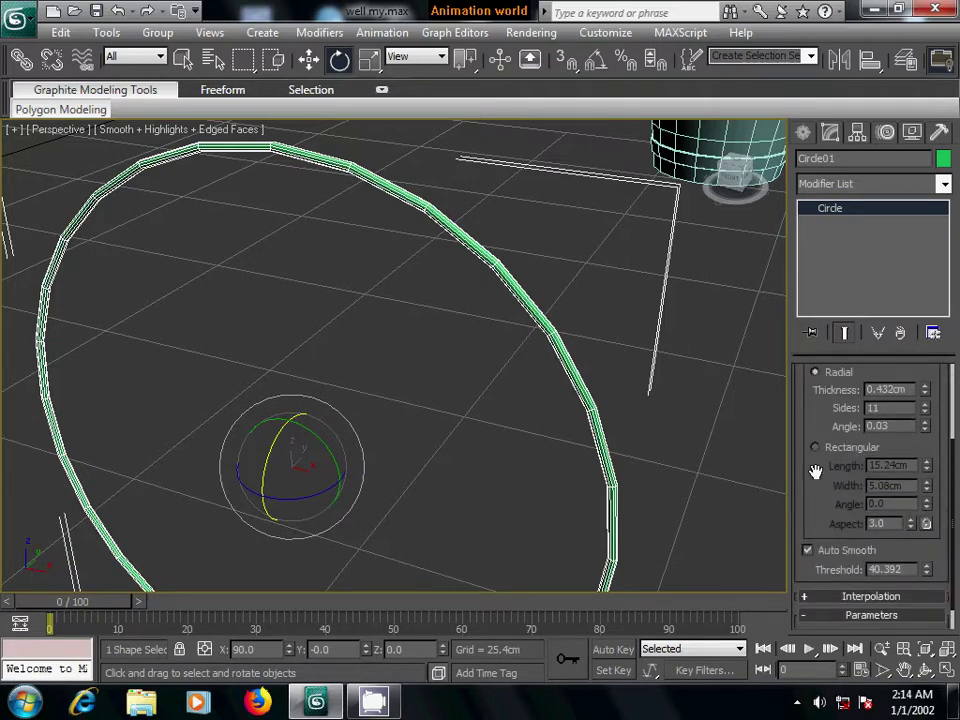
drag(814, 467, 819, 368)
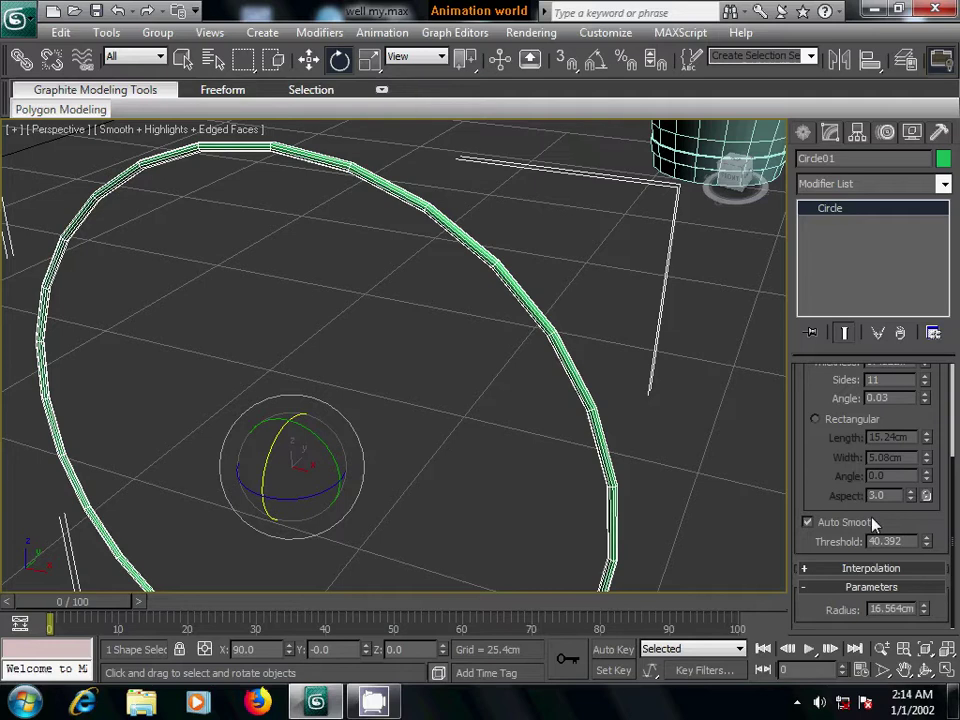
drag(926, 610, 875, 601)
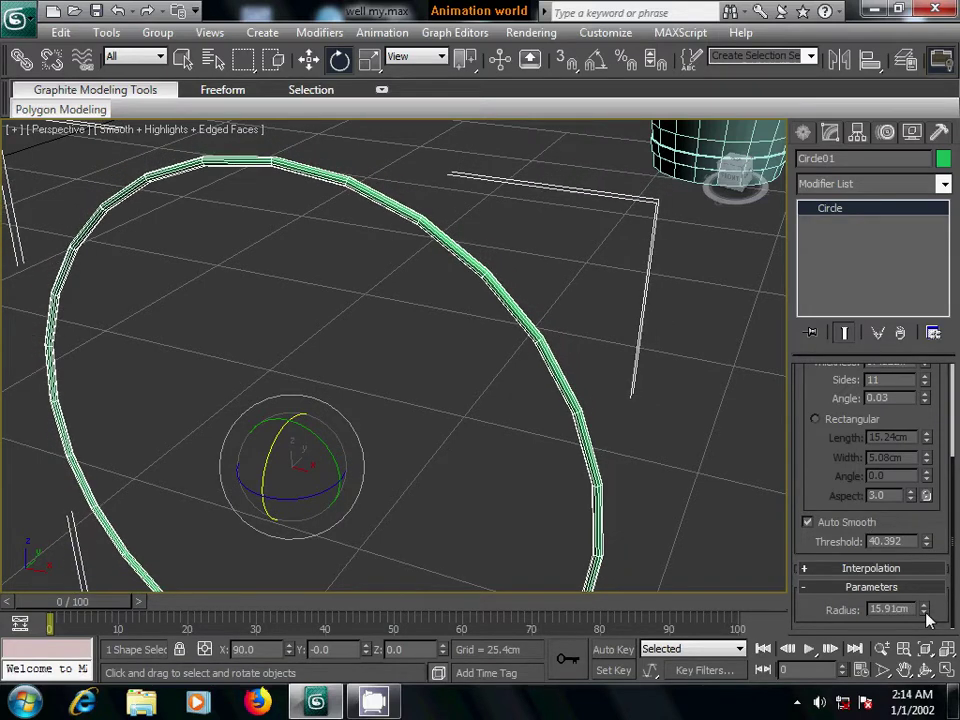
- Raise the circle's interpolation steps to 20 for a smoother curve
click(804, 569)
drag(808, 572, 815, 512)
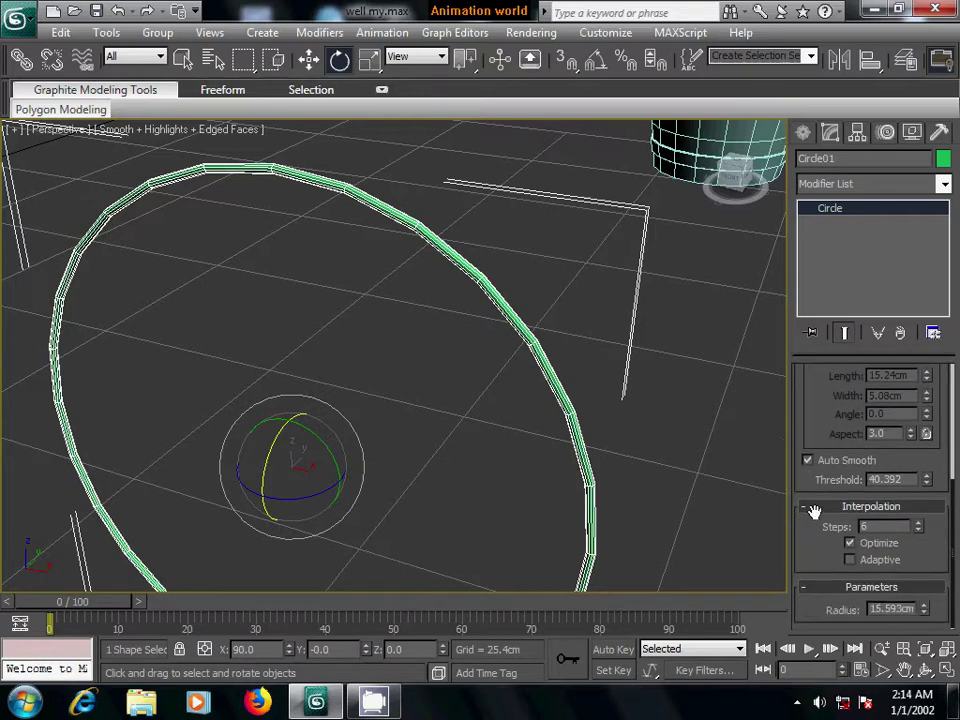
click(919, 524)
click(919, 524)
click(919, 524)
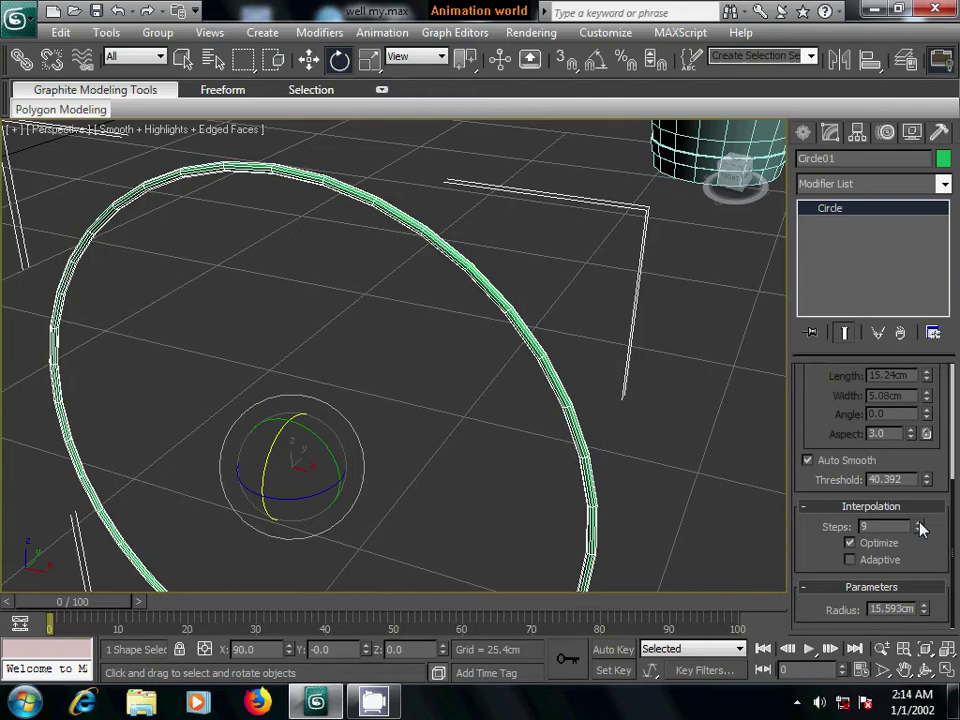
click(919, 524)
click(919, 524)
click(919, 524)
click(919, 524)
click(919, 524)
click(919, 524)
click(919, 524)
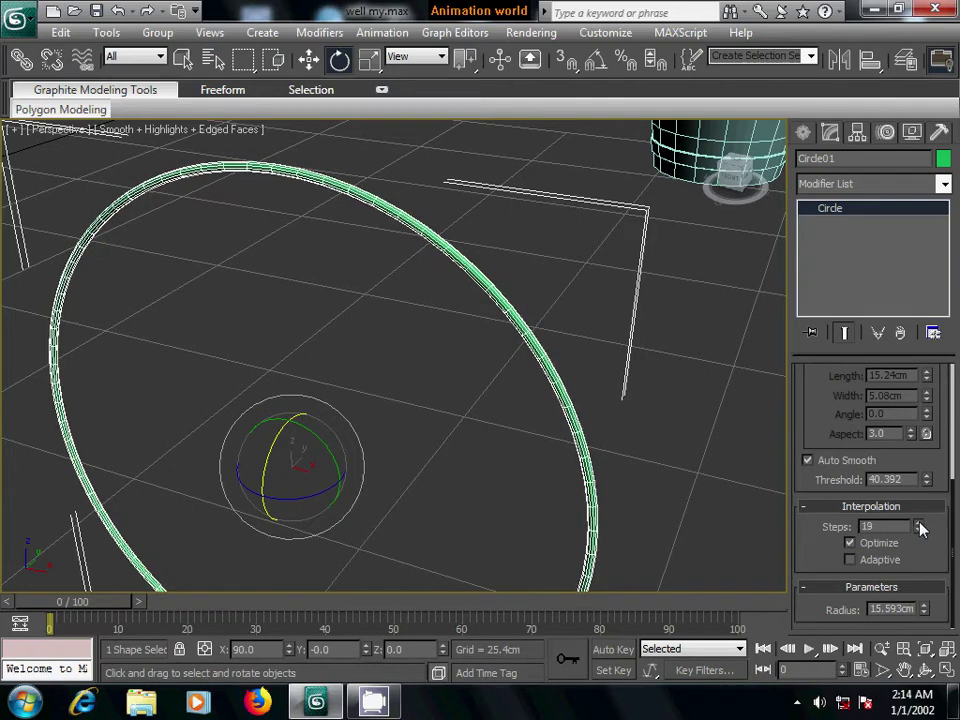
click(919, 524)
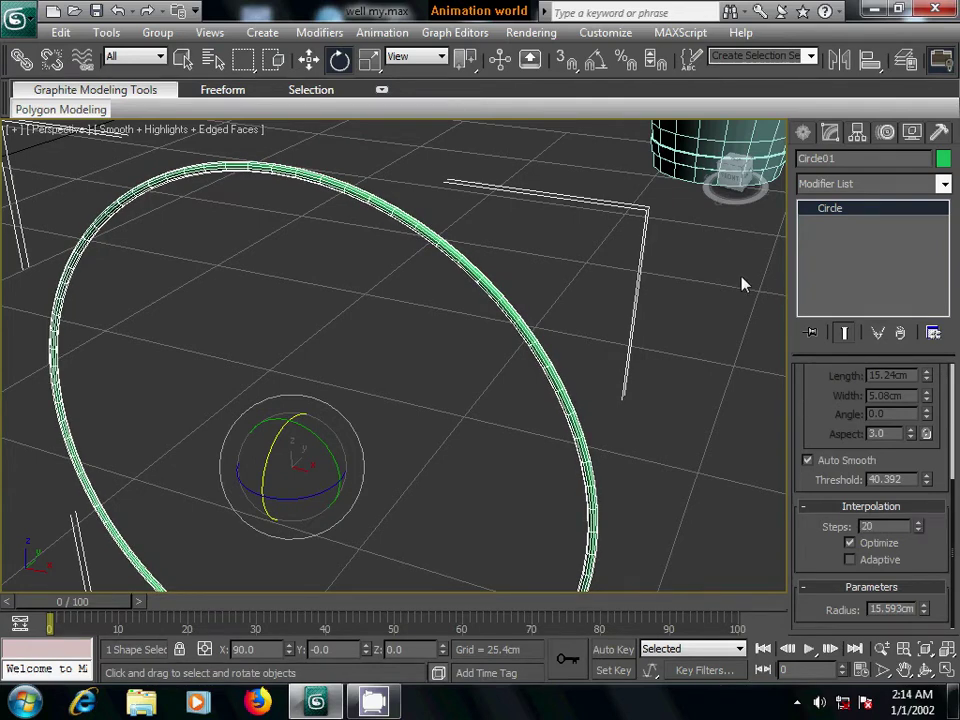
middle_drag(742, 284, 696, 326)
click(803, 132)
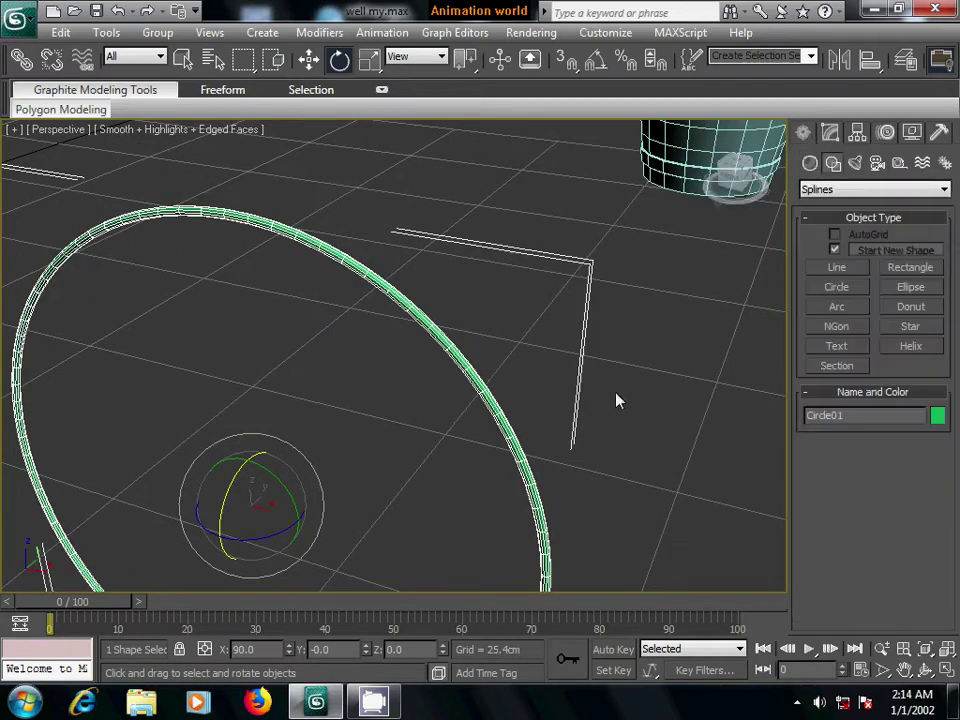
- Move the circle down into the bucket so its upper half arches above the rim, checking in Front view
key(z)
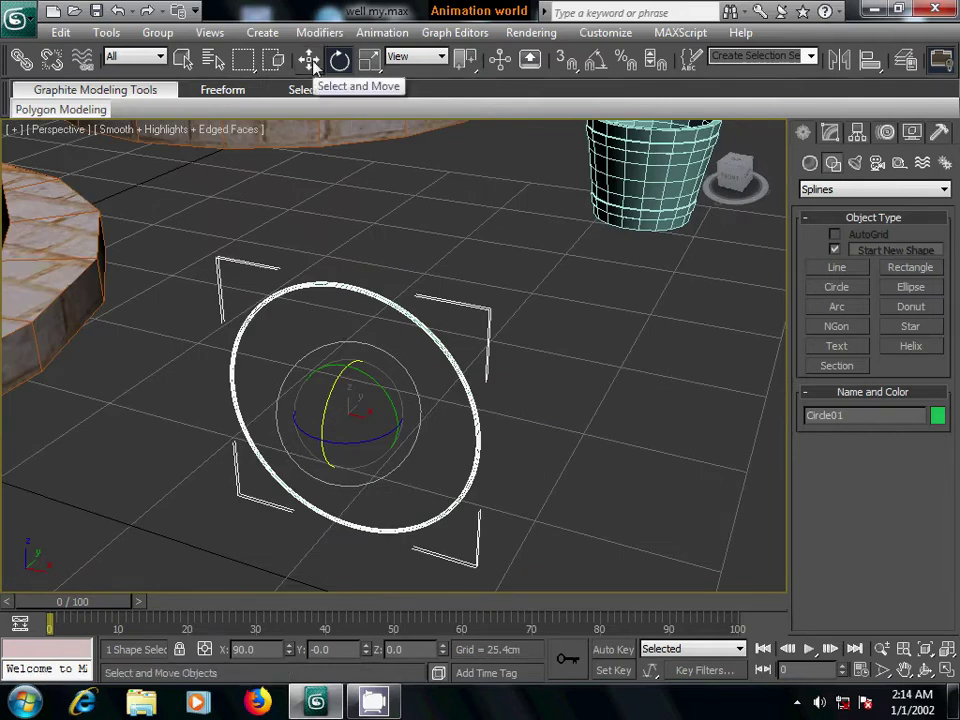
click(309, 60)
drag(378, 395, 620, 170)
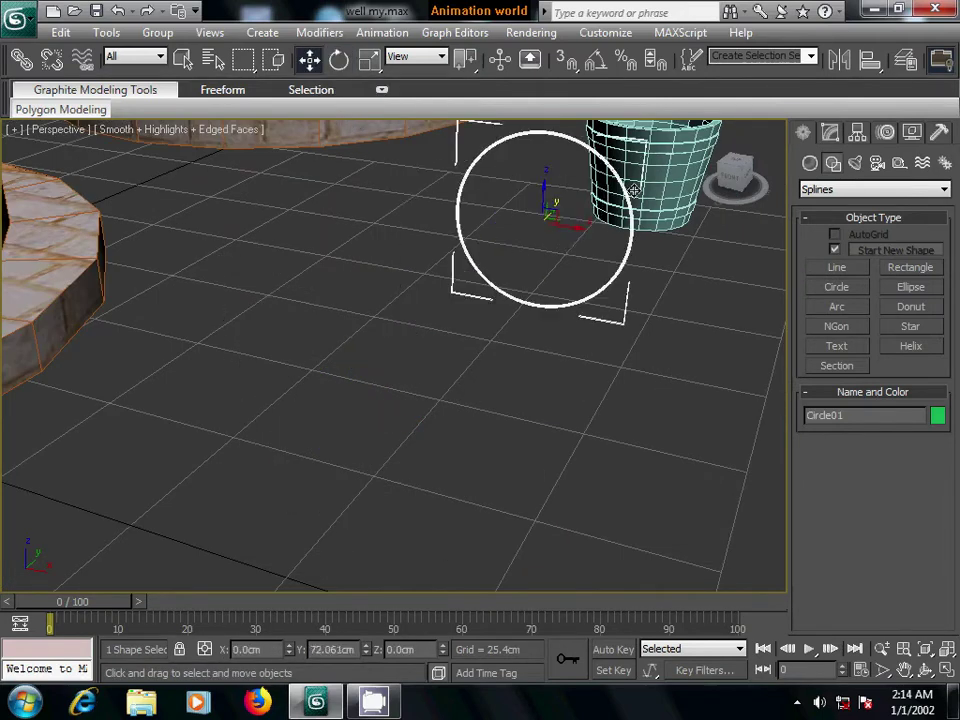
middle_drag(687, 316, 351, 463)
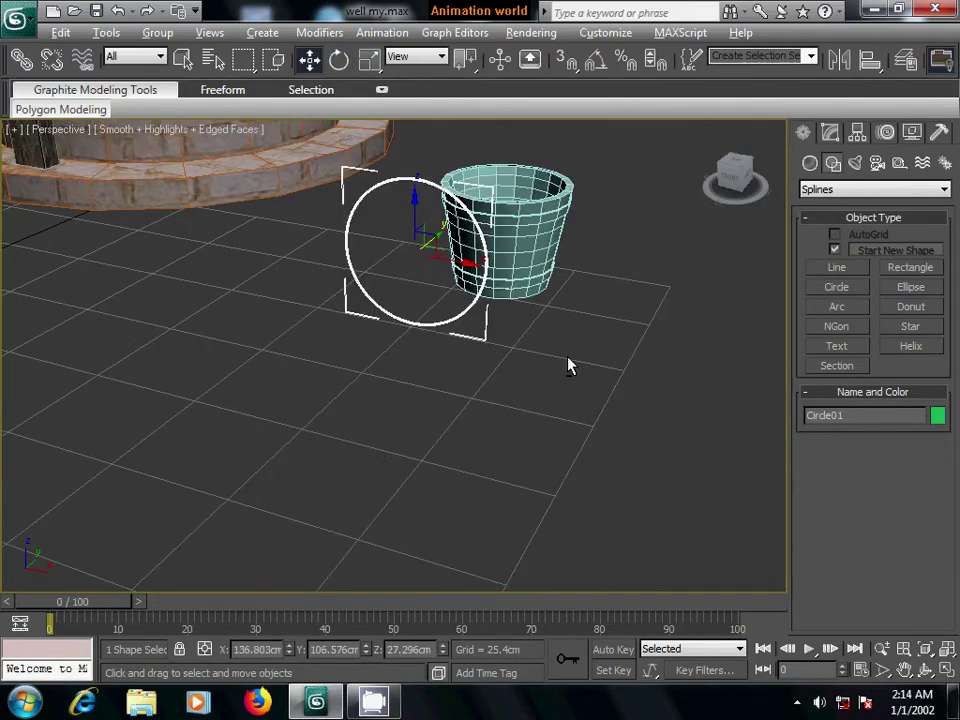
alt+middle_drag(568, 366, 433, 360)
mouse_move(628, 399)
alt+middle_down()
mouse_move(94, 396)
mouse_move(557, 404)
alt+middle_up()
drag(539, 393, 749, 434)
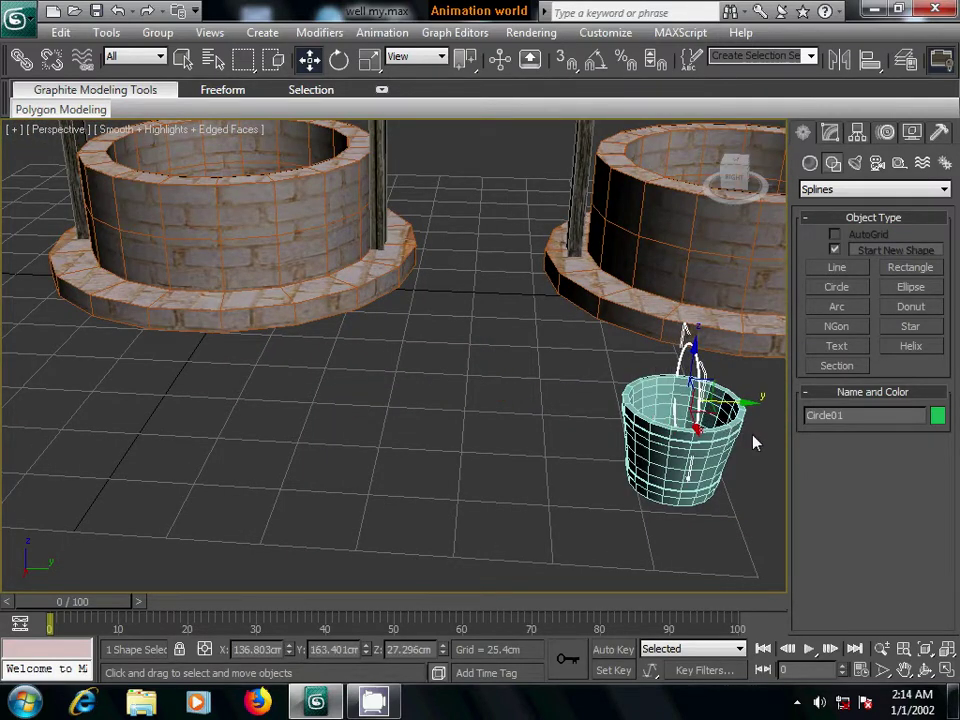
key(f)
key(z)
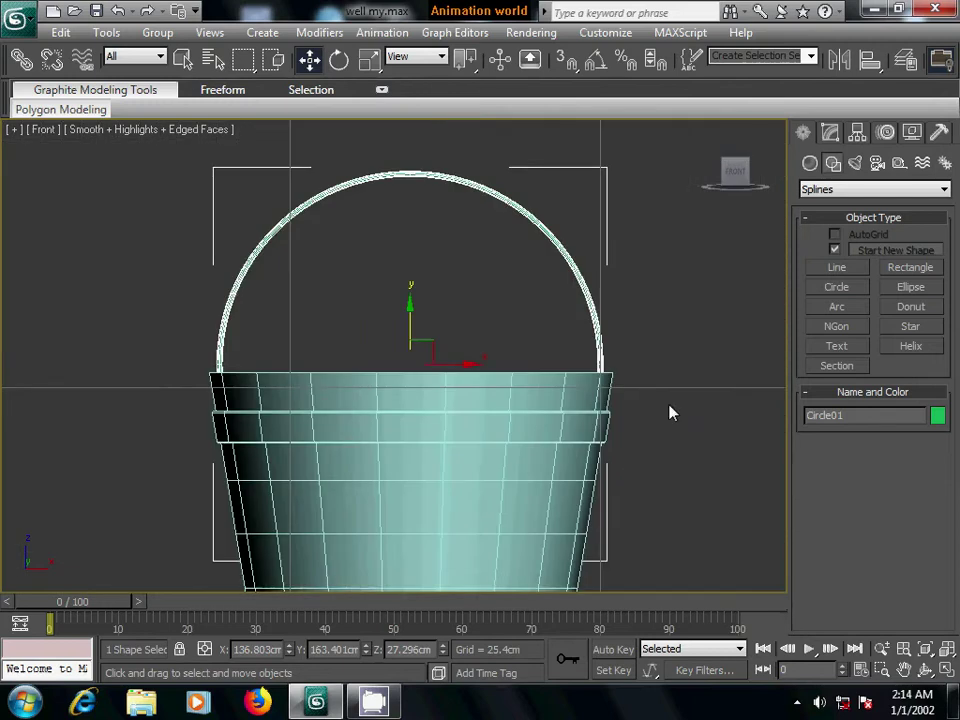
middle_drag(670, 412, 630, 416)
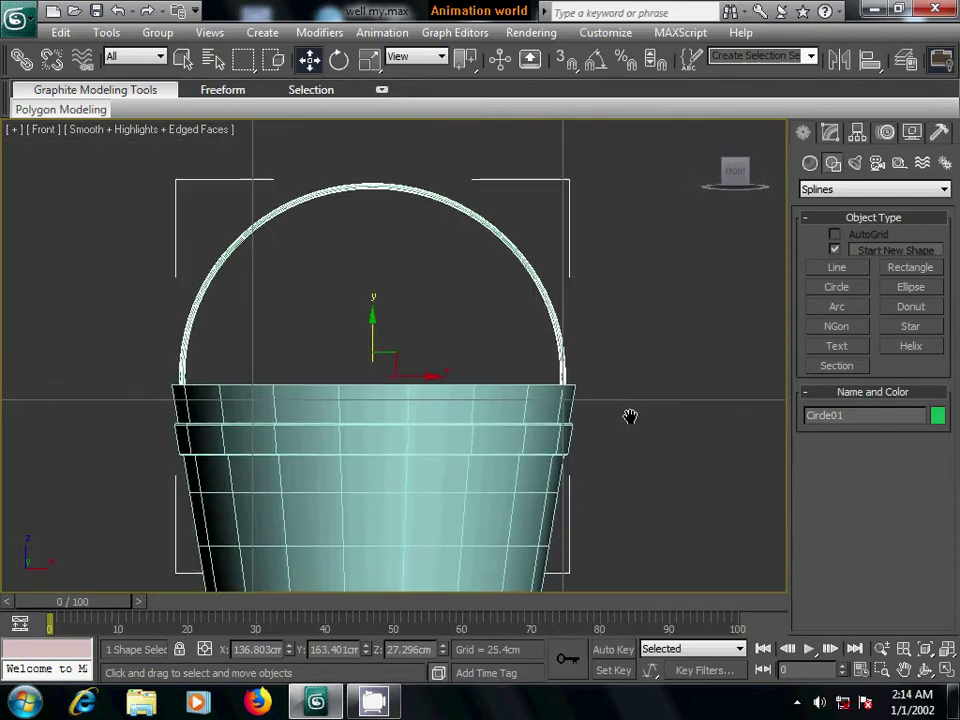
- Convert Circle01 to Editable Poly and delete its lower-half vertices and leftover segment
right_click(512, 248)
click(702, 445)
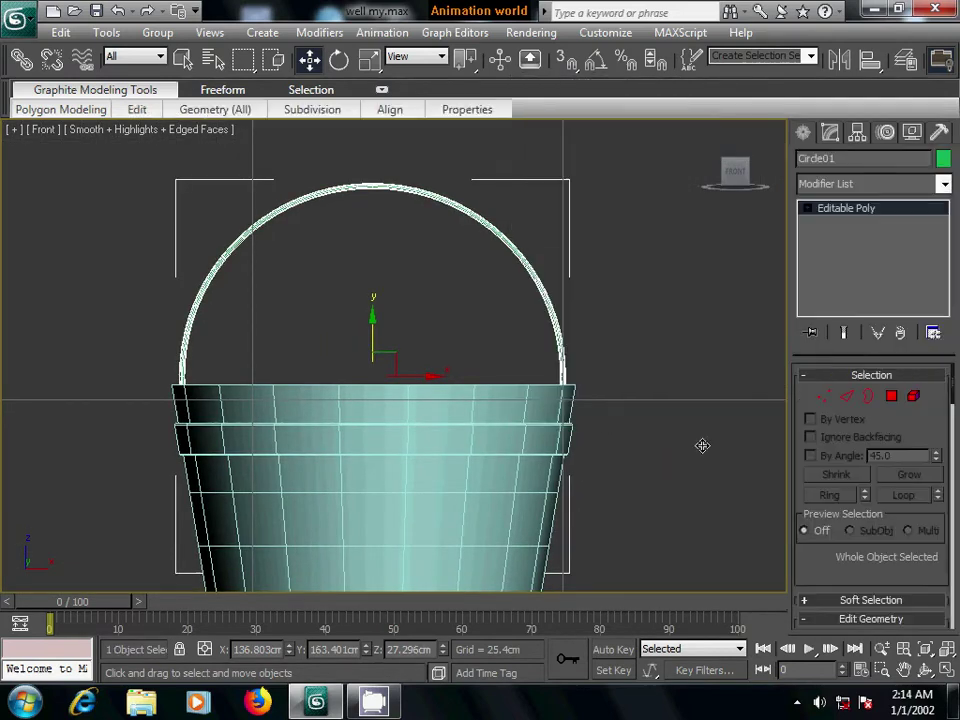
click(823, 396)
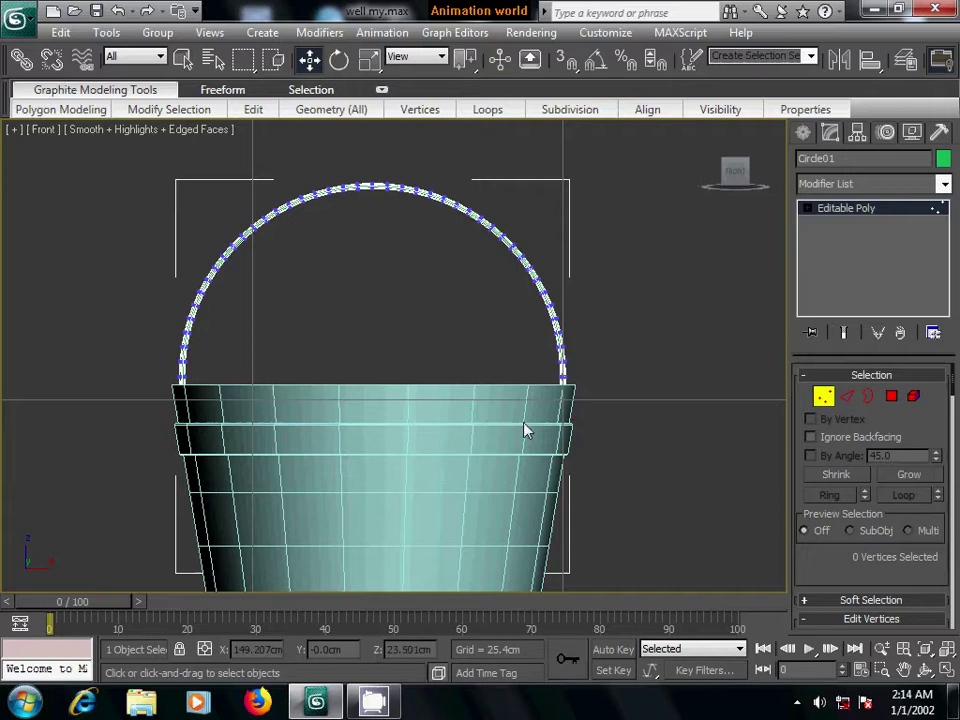
key(F3)
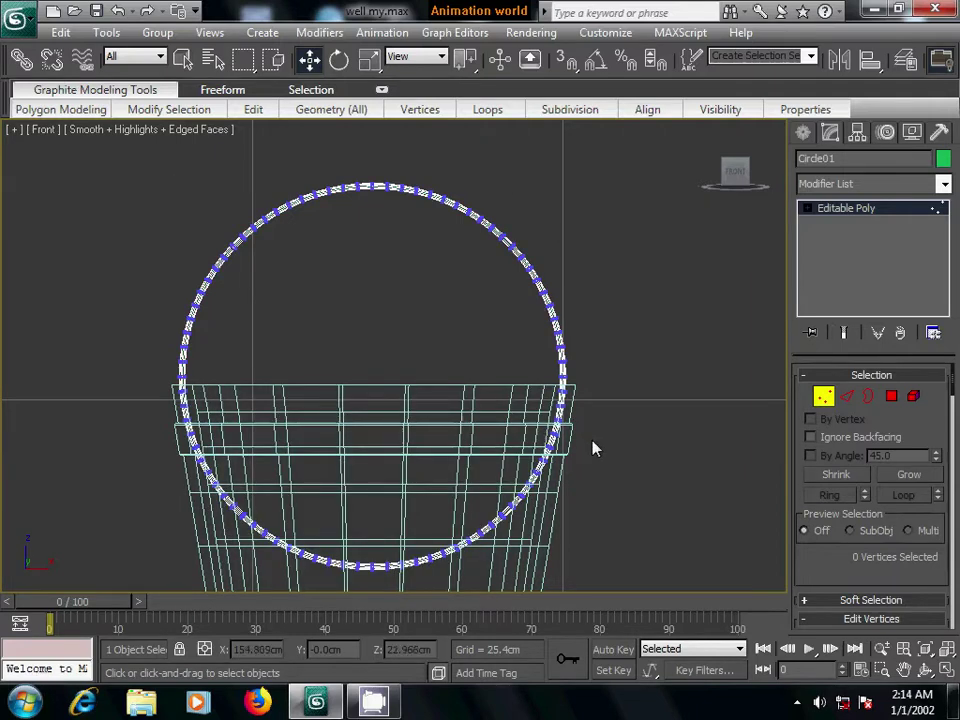
mouse_move(168, 413)
mouse_down()
mouse_move(548, 563)
mouse_move(601, 573)
mouse_up()
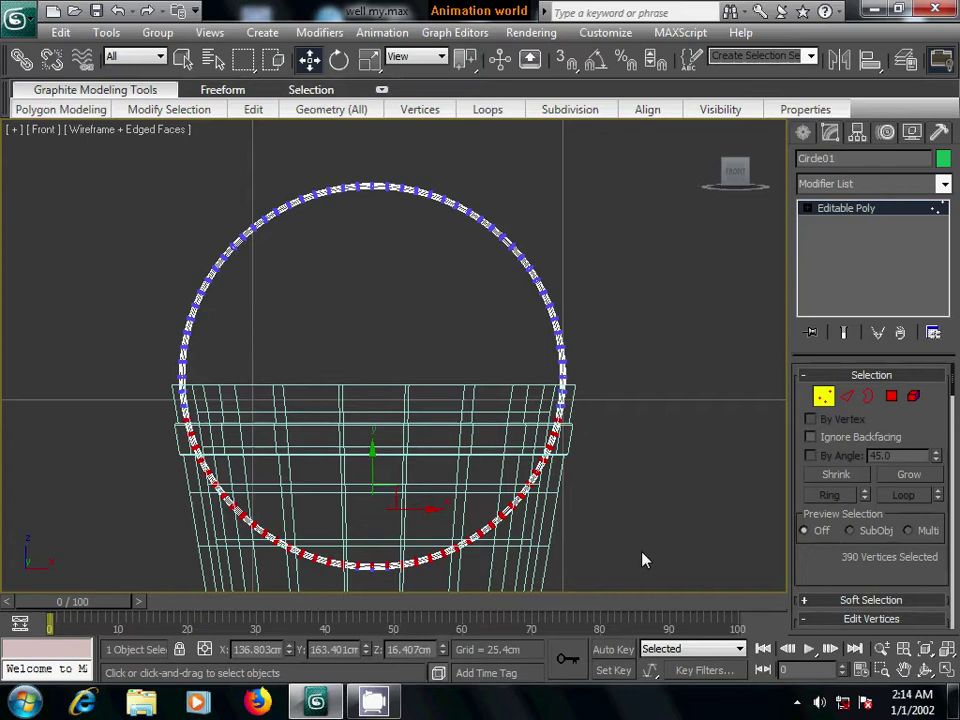
key(Delete)
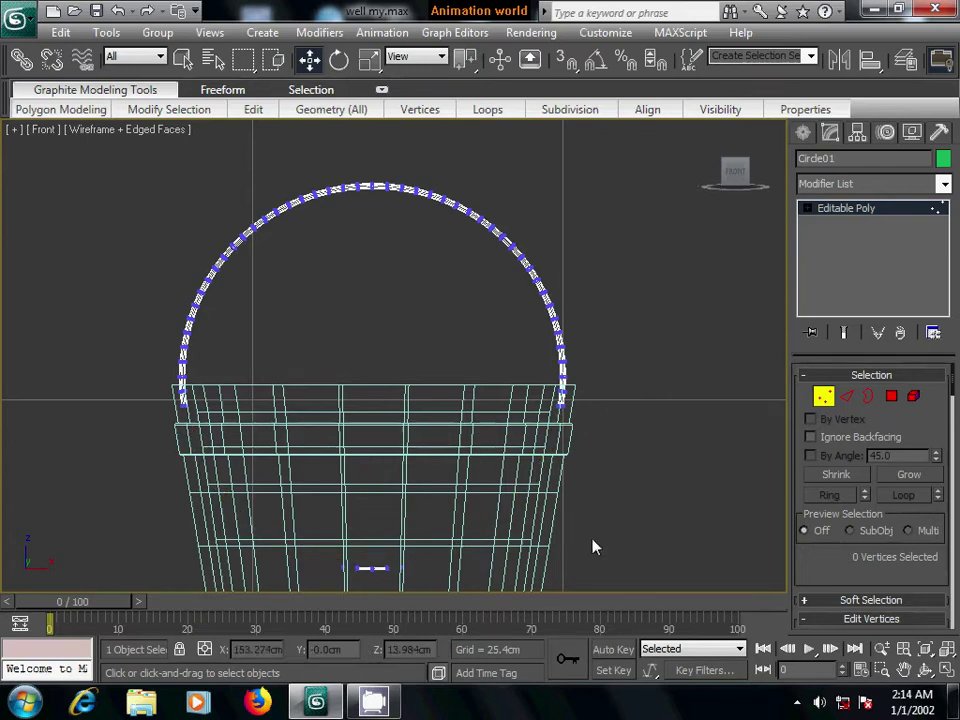
middle_drag(591, 546, 544, 476)
drag(484, 576, 521, 558)
key(Delete)
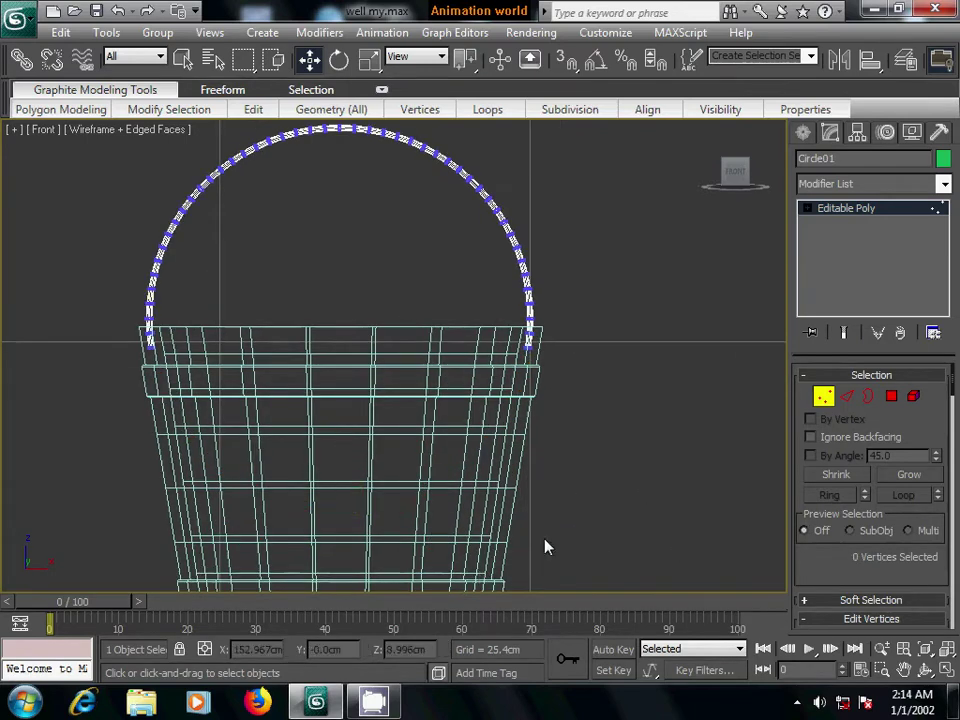
- Select the open borders at both arc ends, then clear the selection
click(868, 396)
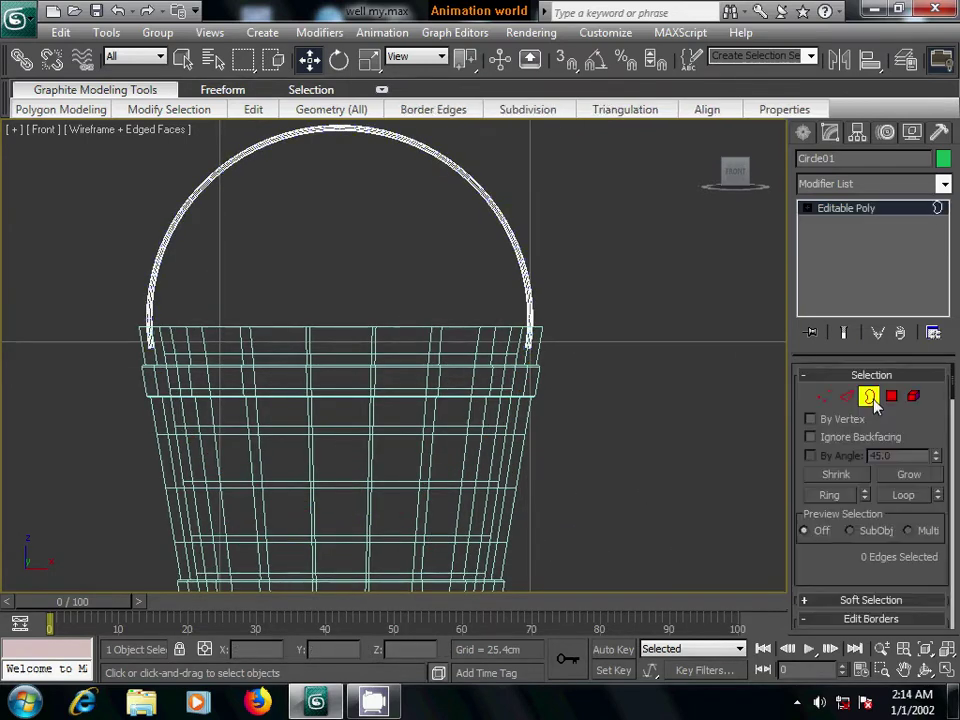
click(527, 288)
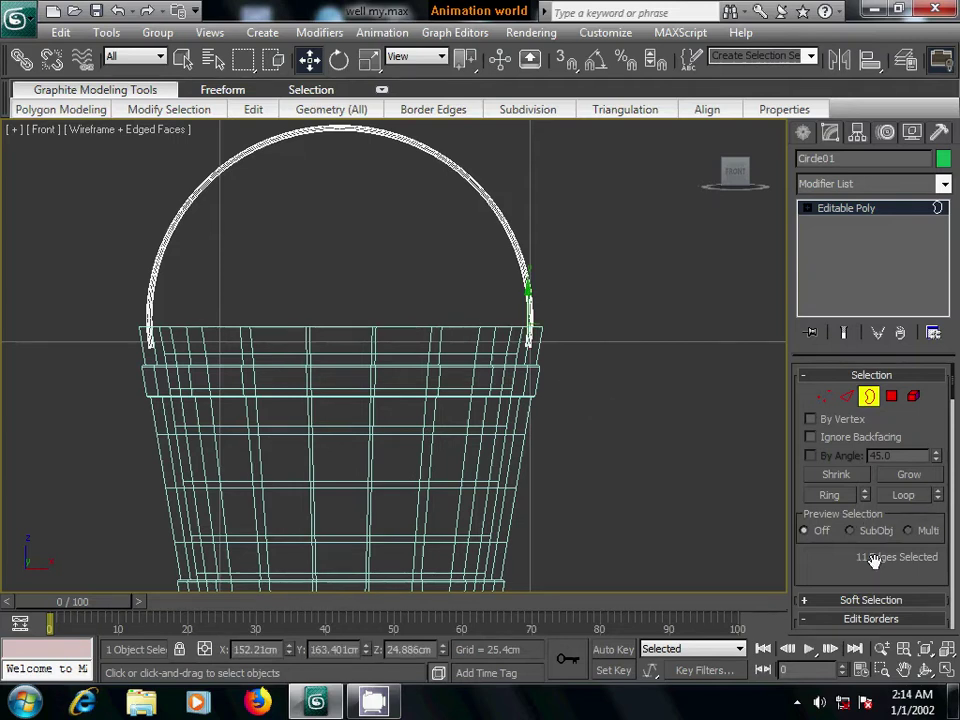
scroll(834, 563, down, 3)
click(688, 433)
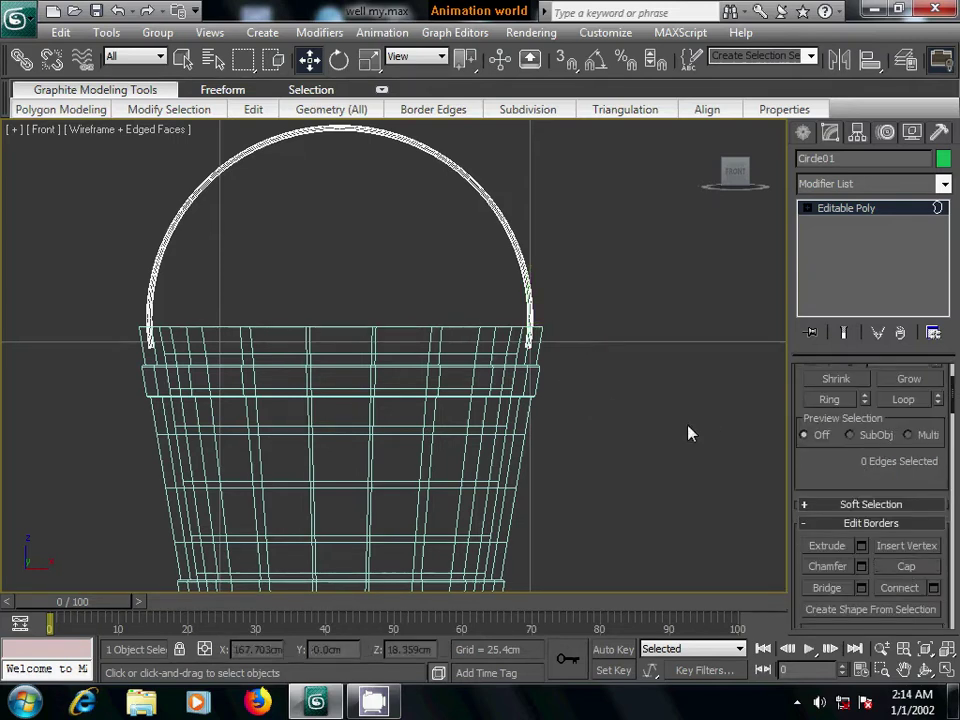
click(150, 290)
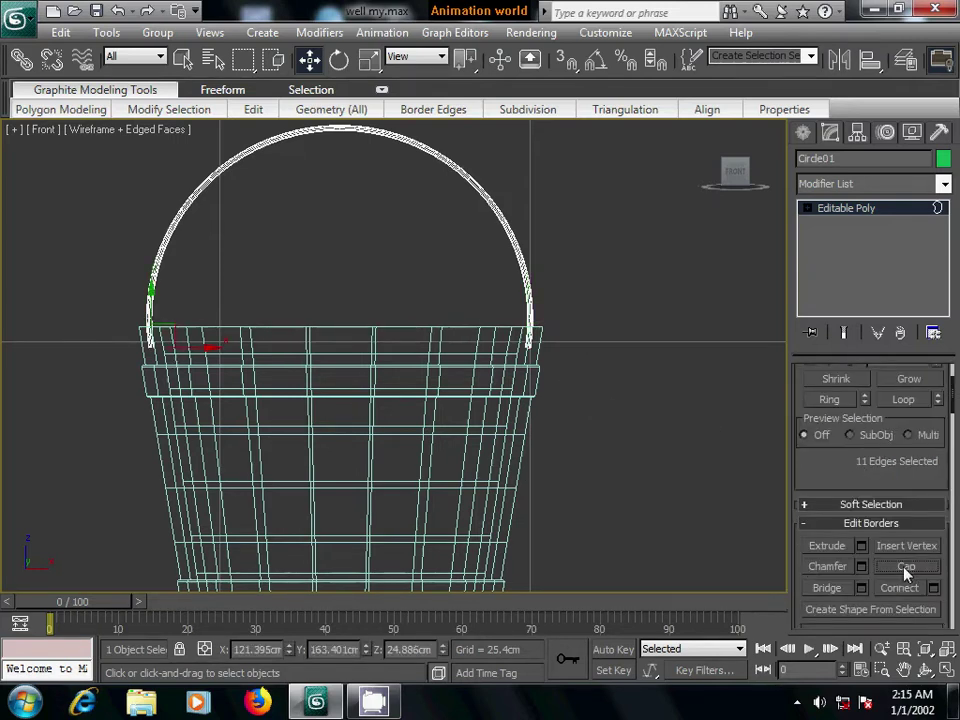
click(677, 429)
middle_drag(677, 429, 702, 482)
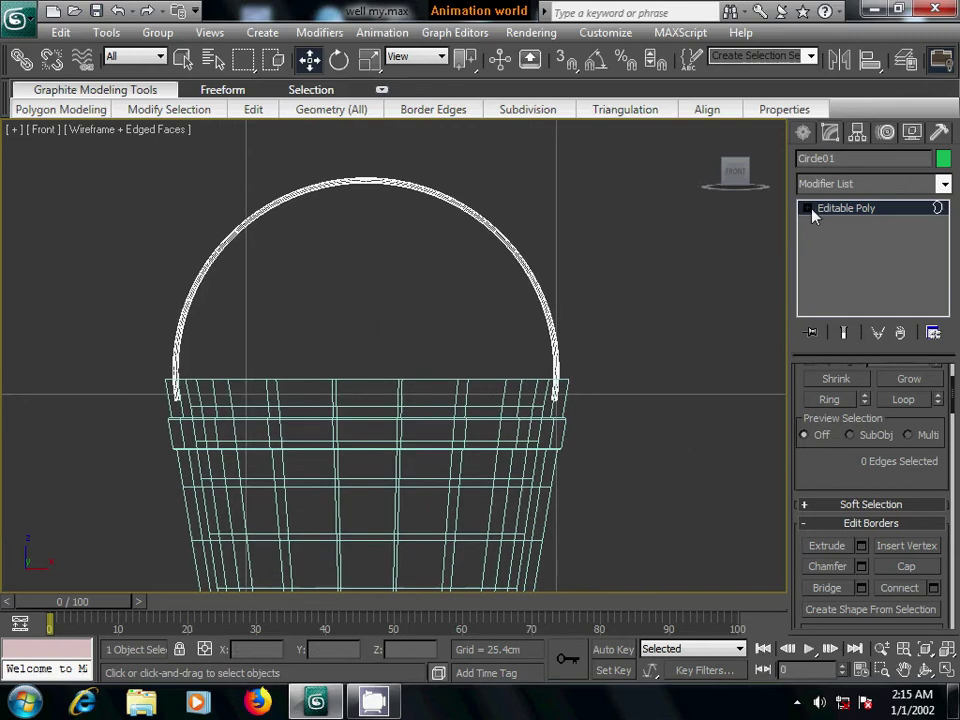
- Select the arc's left-end vertices and nudge them slightly left
click(807, 208)
click(842, 223)
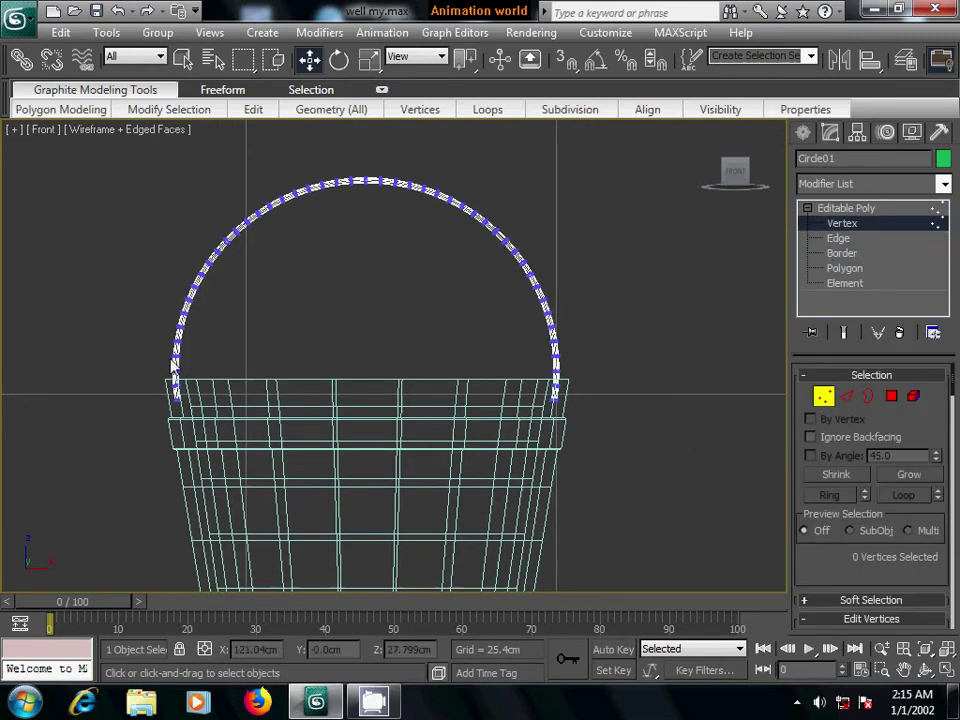
drag(138, 320, 210, 405)
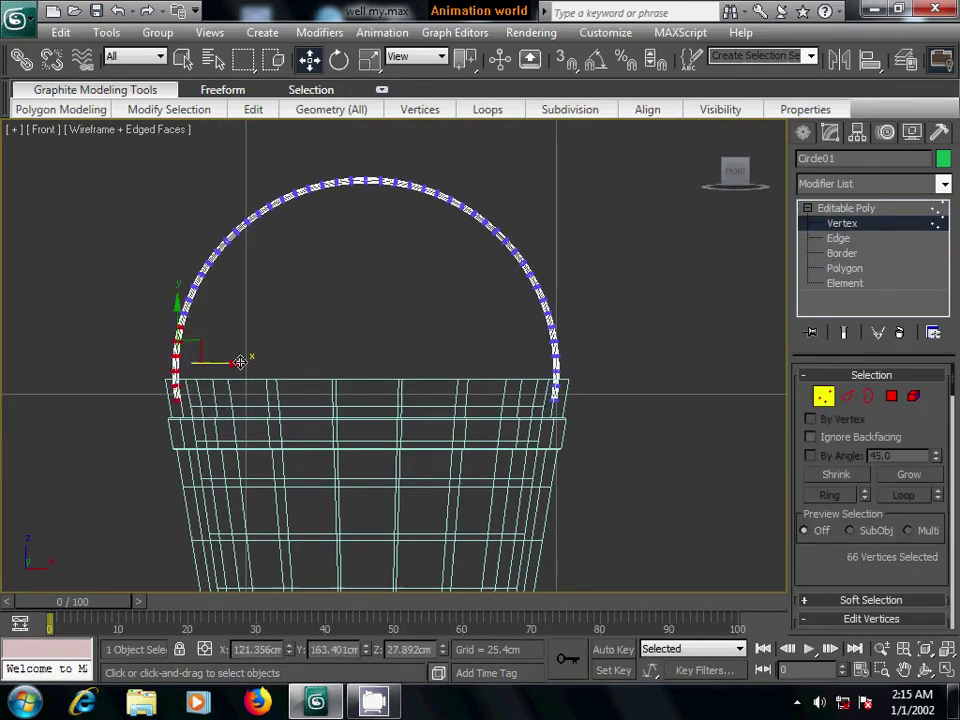
click(152, 354)
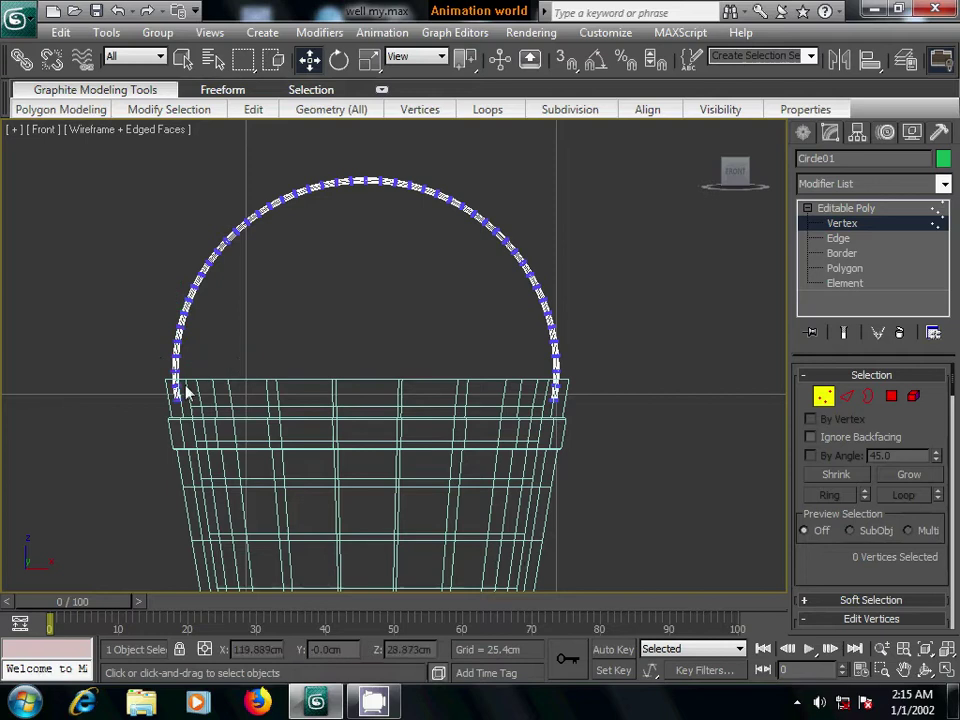
drag(140, 318, 231, 420)
mouse_move(238, 368)
mouse_down()
mouse_move(224, 364)
mouse_move(236, 362)
mouse_up()
- Switch to a shaded Perspective view framing the bucket and its arched handle
click(368, 340)
key(p)
scroll(610, 392, down, 2)
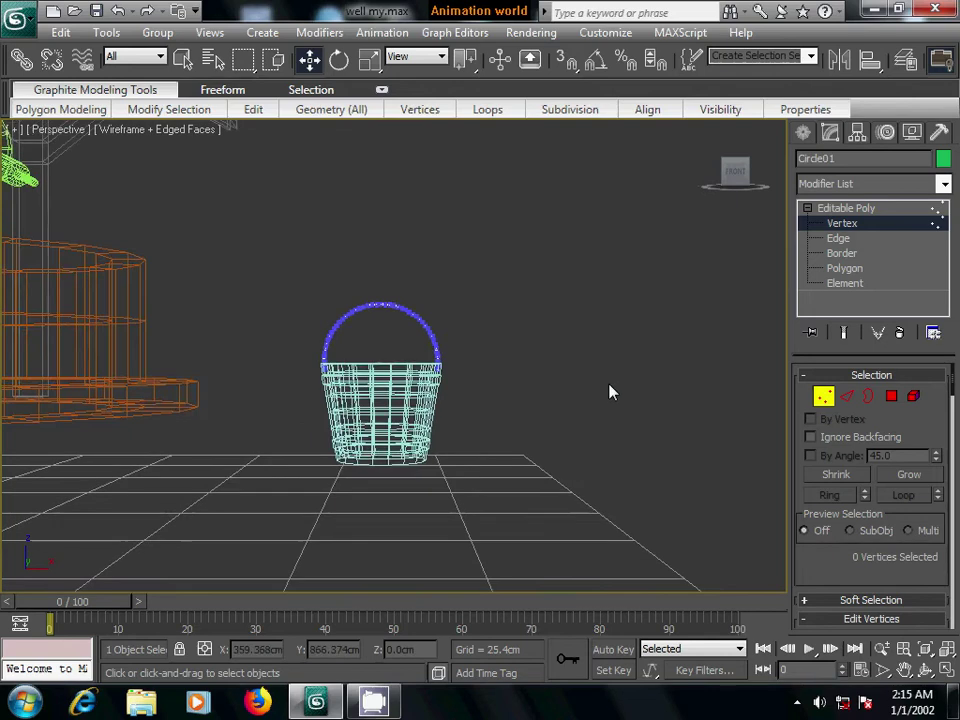
scroll(599, 400, down, 2)
scroll(599, 400, up, 2)
alt+middle_drag(599, 400, 557, 371)
scroll(559, 366, up, 2)
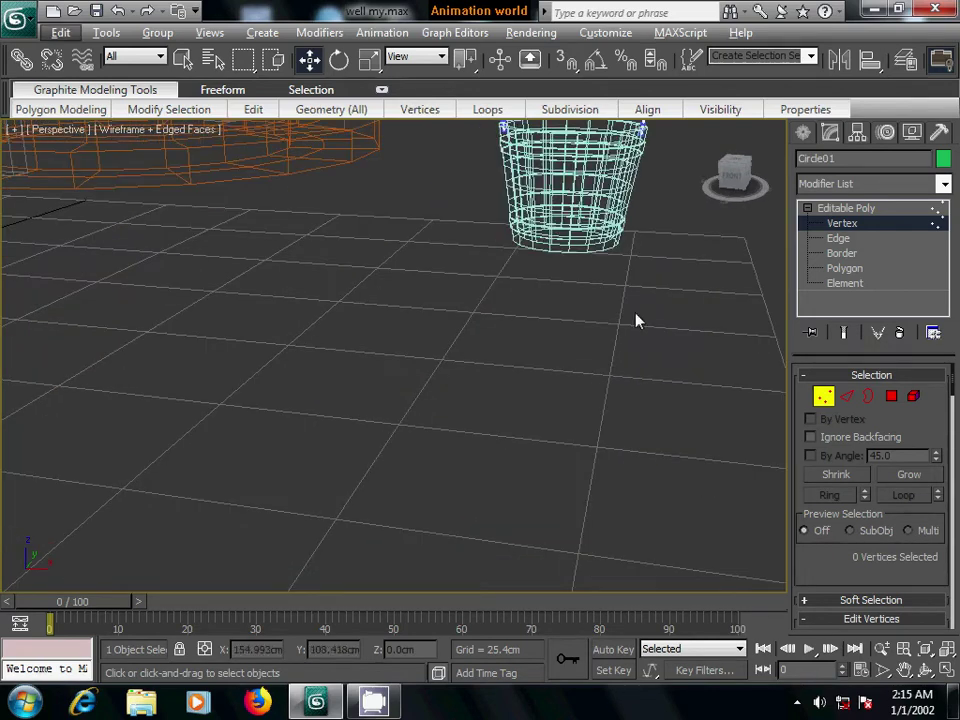
middle_drag(636, 321, 489, 420)
key(F3)
mouse_move(549, 385)
alt+middle_down()
mouse_move(364, 461)
mouse_move(549, 364)
mouse_move(448, 427)
alt+middle_up()
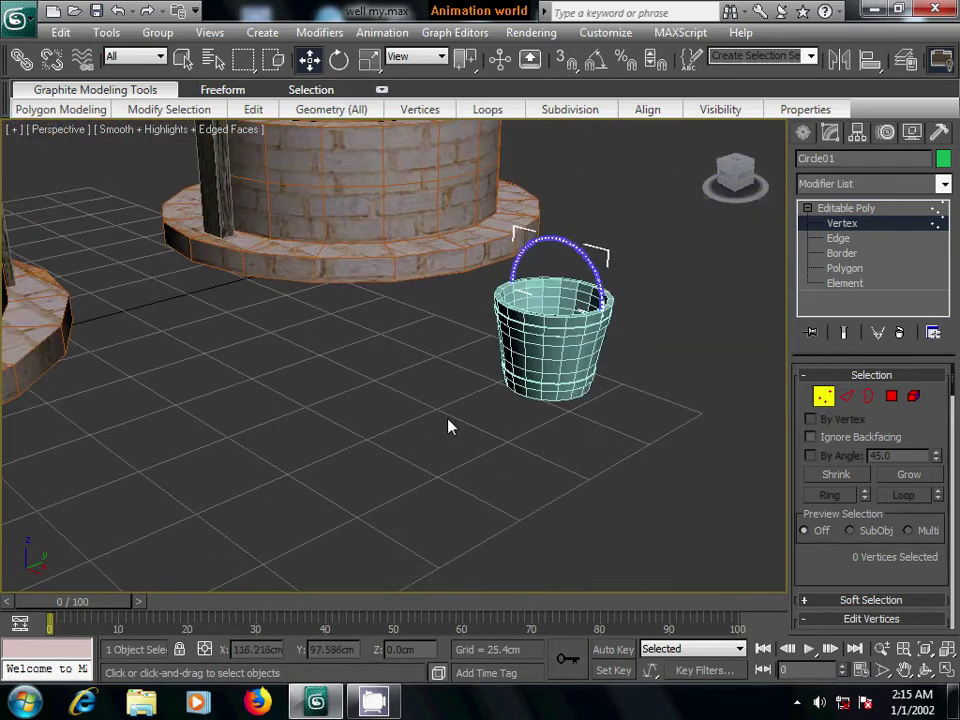
- Give the Cylinder03 bucket a dark grey object colour and frame it beside the wells
click(803, 132)
click(598, 345)
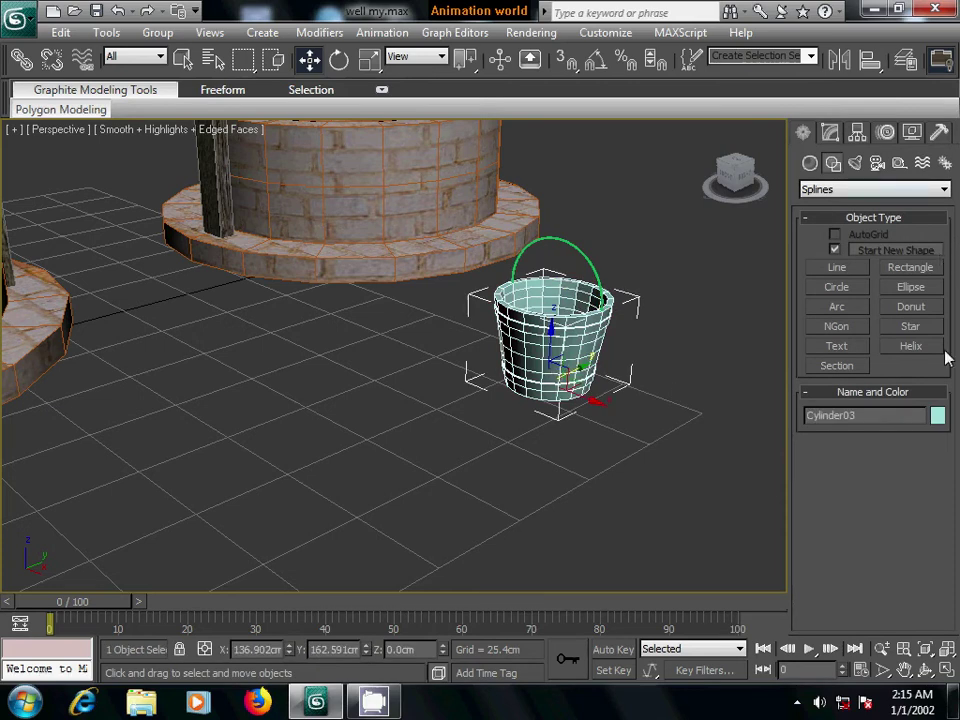
click(937, 415)
click(578, 391)
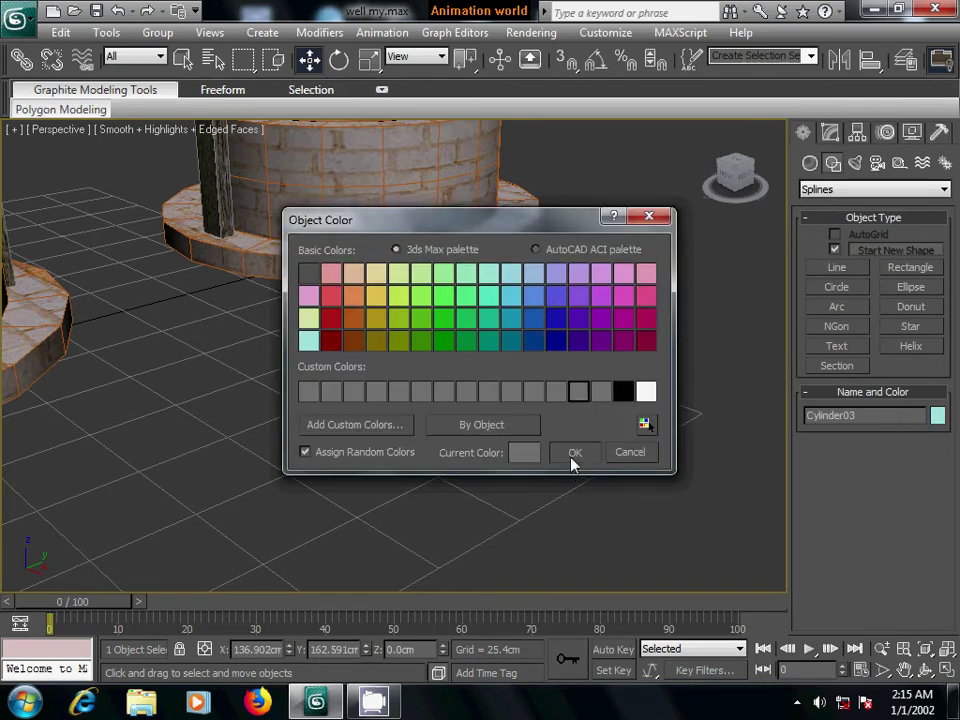
click(575, 452)
mouse_move(575, 458)
alt+middle_down()
mouse_move(589, 469)
mouse_move(602, 450)
mouse_move(533, 437)
mouse_move(630, 527)
alt+middle_up()
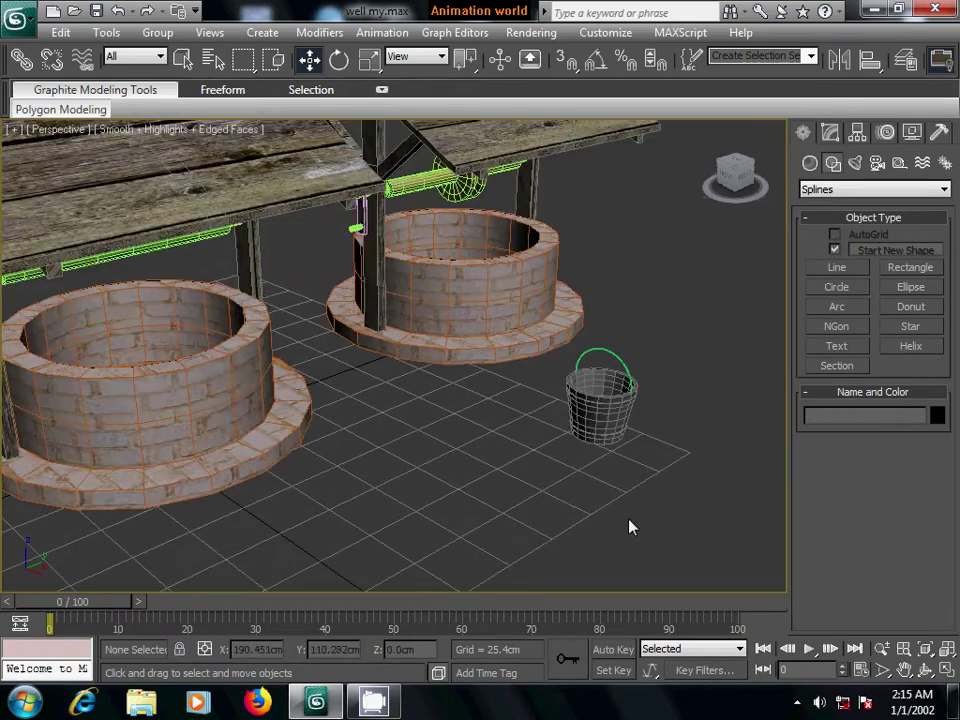
scroll(636, 508, up, 2)
mouse_move(534, 450)
middle_down()
mouse_move(451, 531)
mouse_move(553, 381)
mouse_move(587, 499)
mouse_move(543, 470)
mouse_move(427, 456)
middle_up()
- Render the Perspective view of the well scene and close the rendered frame
mouse_move(591, 519)
alt+middle_down()
mouse_move(563, 519)
mouse_move(582, 514)
alt+middle_up()
click(531, 32)
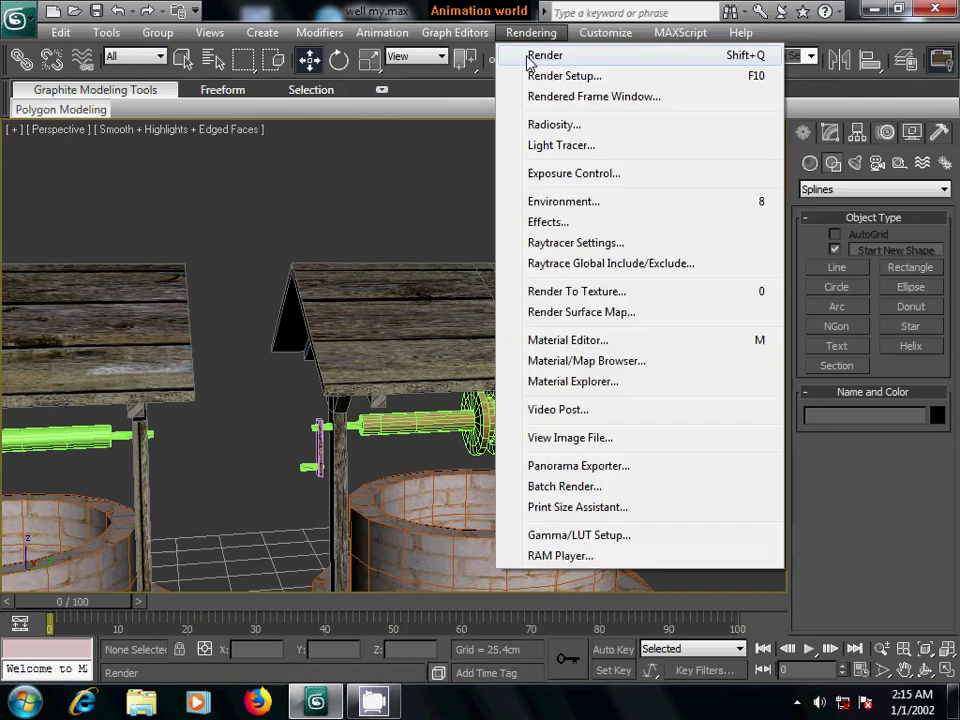
click(530, 60)
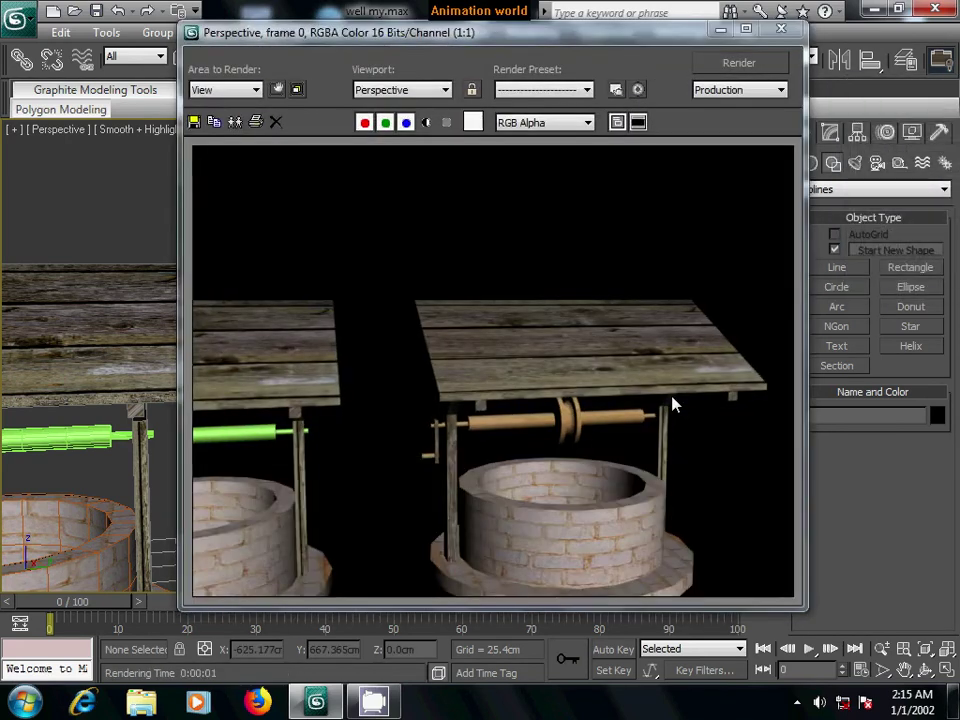
click(781, 29)
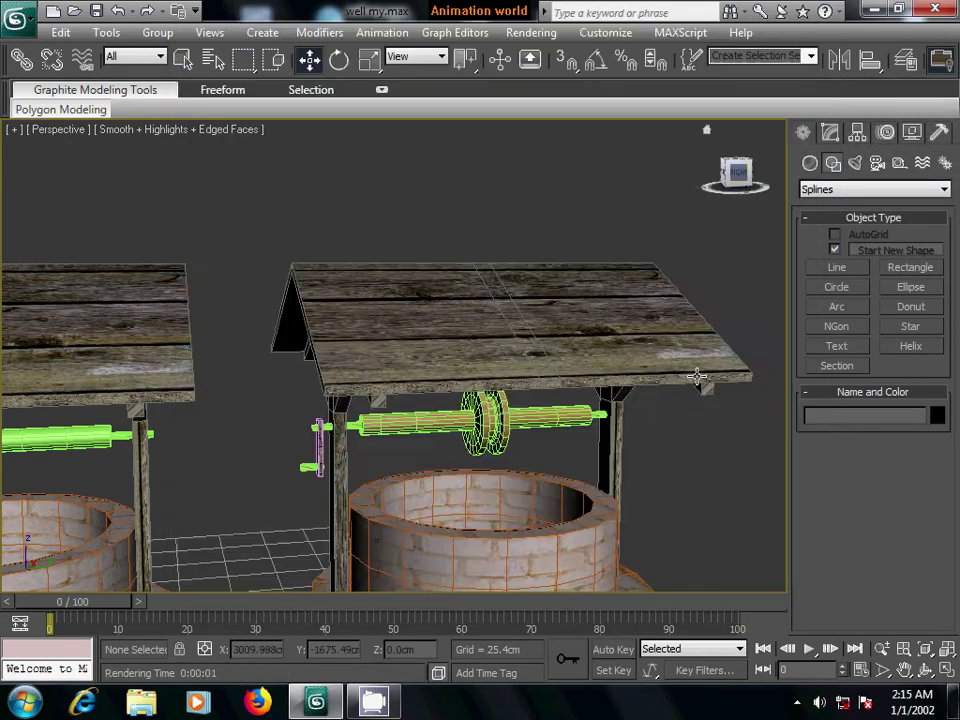
- Reframe the view on the middle well, render it again and close the render
mouse_move(697, 376)
middle_down()
mouse_move(450, 467)
mouse_move(545, 435)
middle_up()
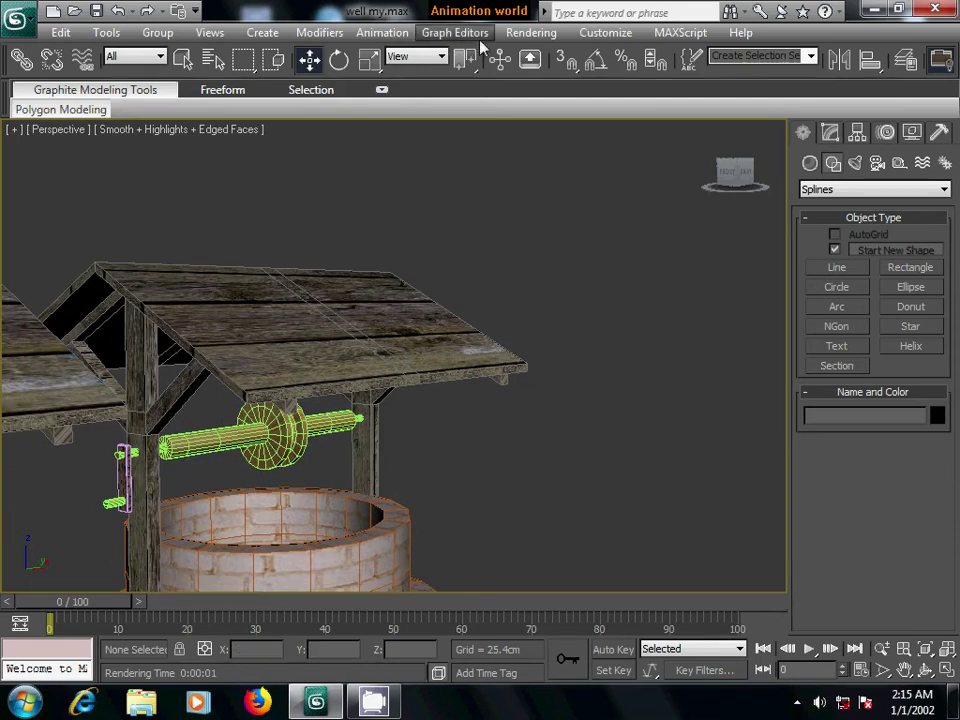
click(531, 32)
click(541, 56)
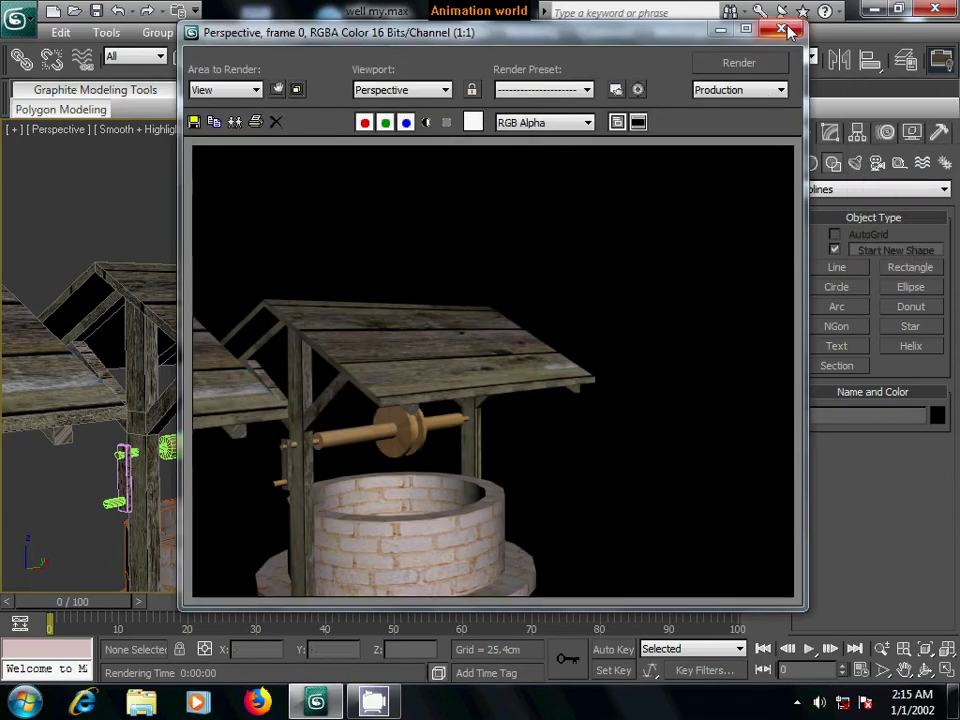
click(776, 32)
click(797, 703)
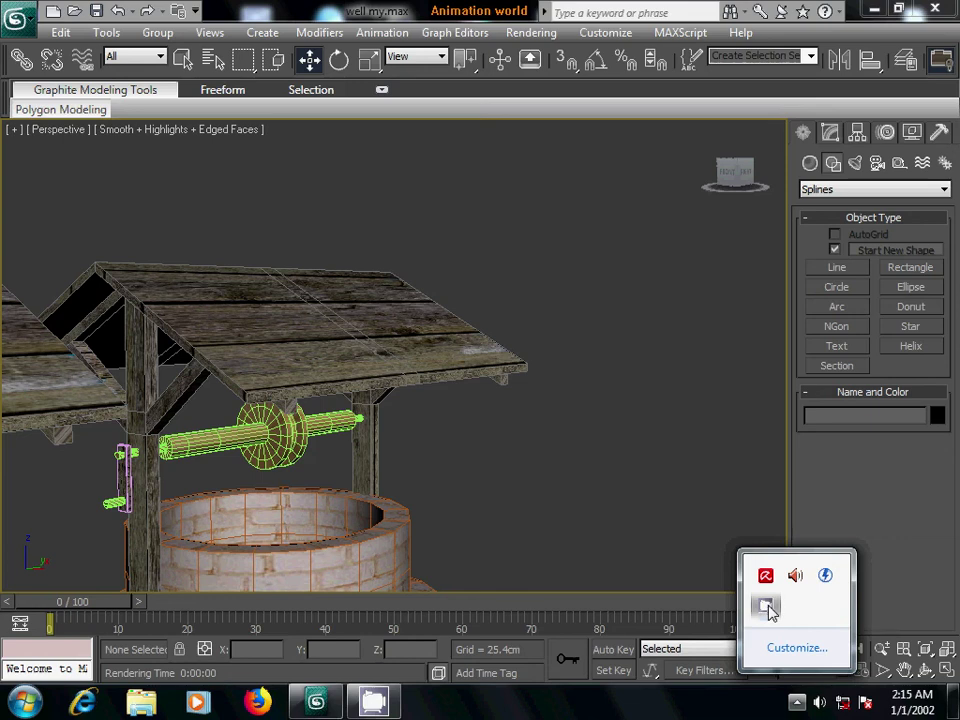
click(766, 605)
click(644, 362)
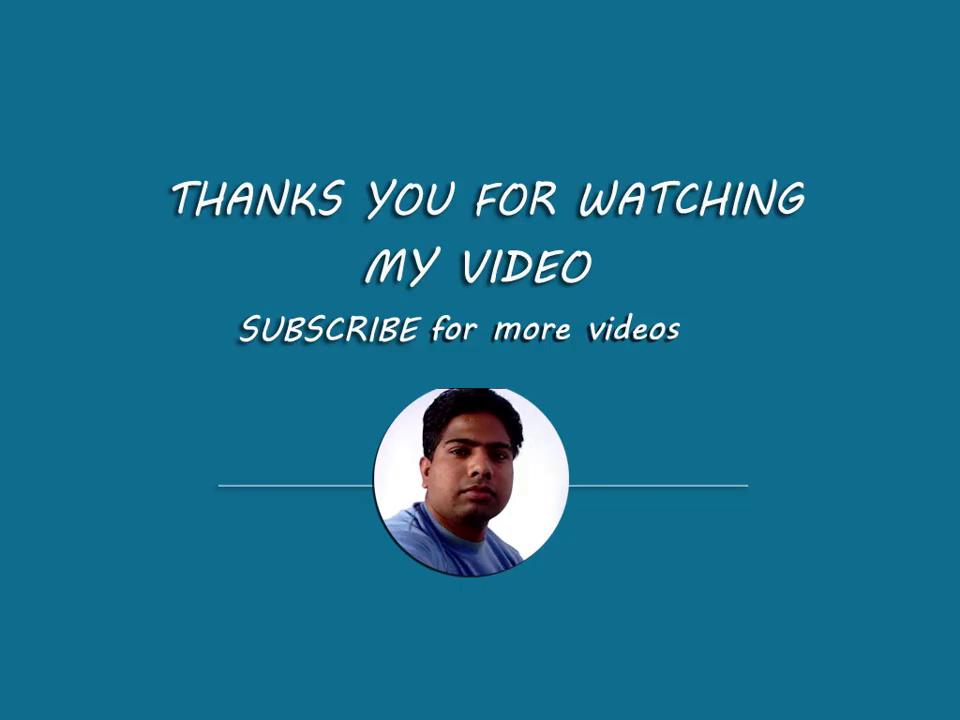